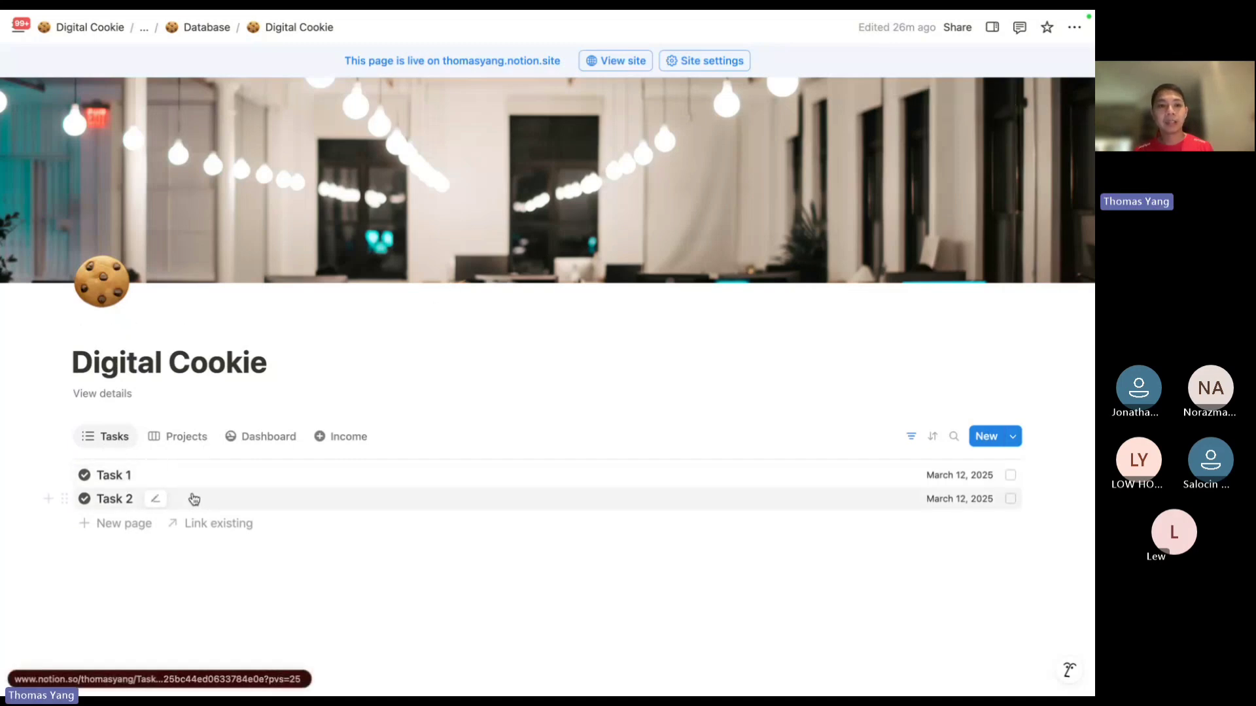
Add a new page named Task 3 to the Digital Cookie task list.
{"action": "left_click", "coordinate": [134, 527]}
{"action": "double_click", "coordinate": [134, 527]}
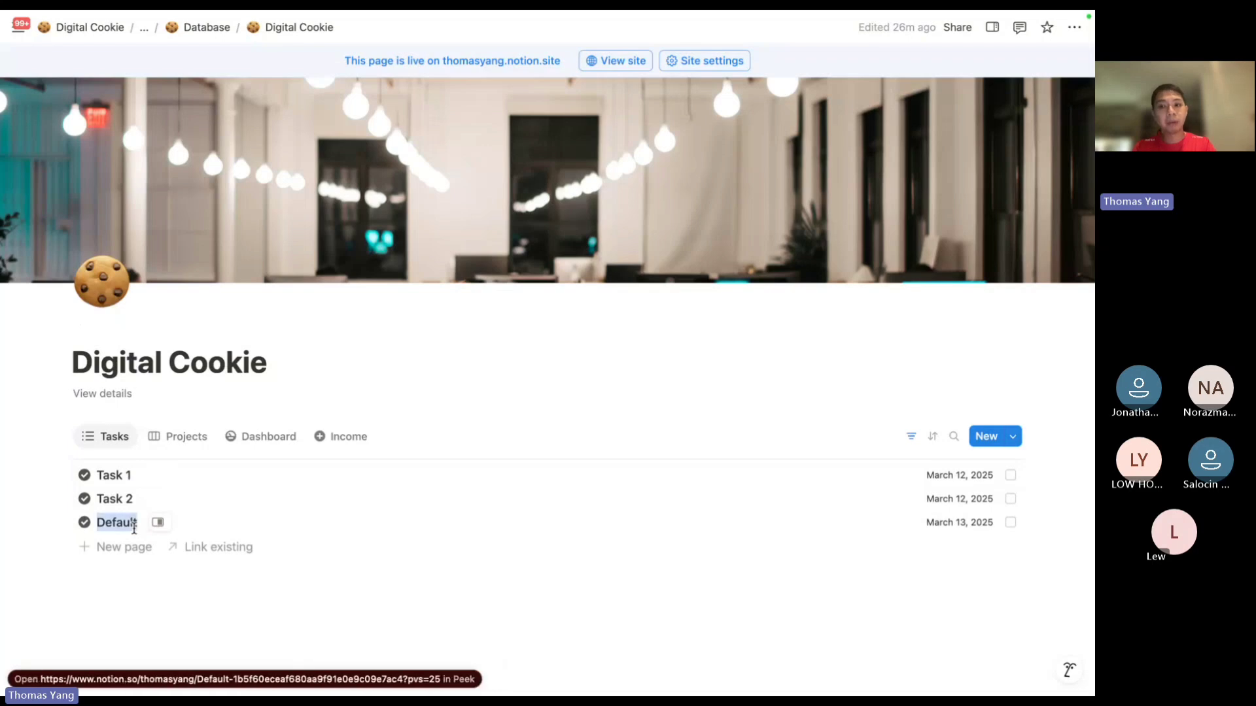
{"action": "type", "text": "Task 3"}
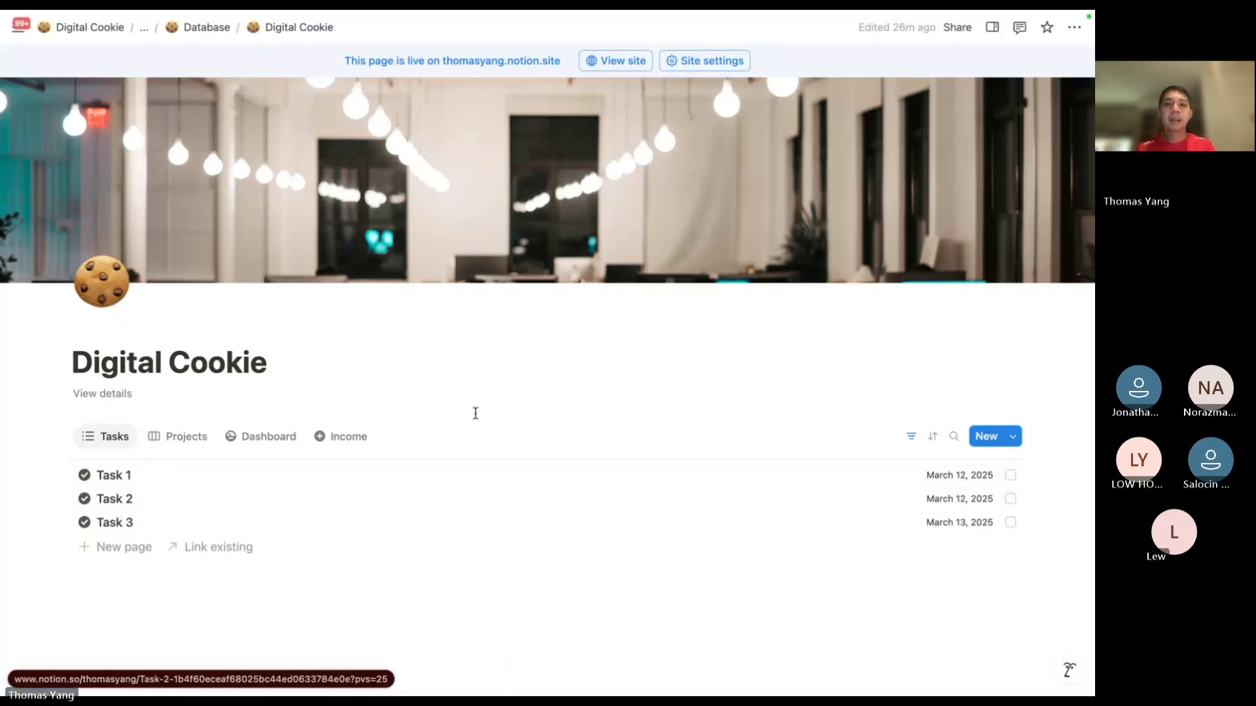
Mark Task 1 as complete and move Task 3 above Task 2 in the task list.
{"action": "left_click", "coordinate": [1011, 475]}
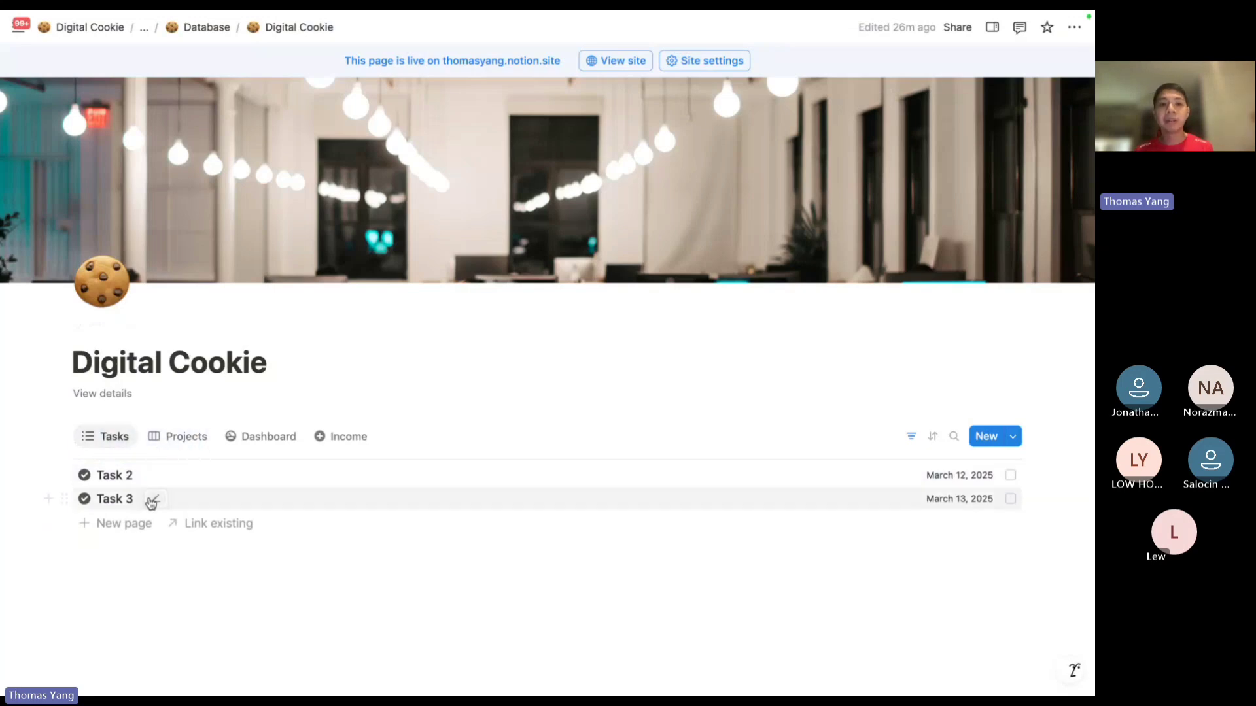
{"action": "left_click_drag", "start_coordinate": [148, 497], "coordinate": [151, 477]}
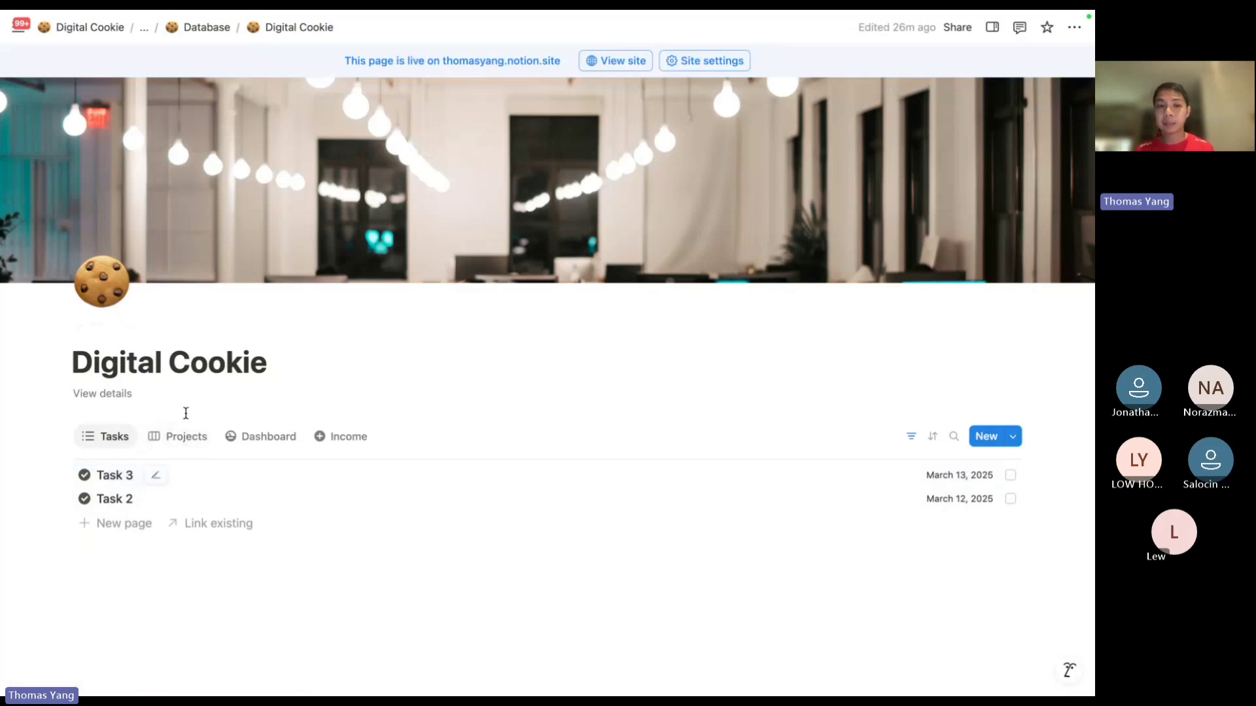
In the Projects board, mark Task 2 inside Project 1 as complete and move Project 1 to the Done column.
{"action": "left_click", "coordinate": [181, 435]}
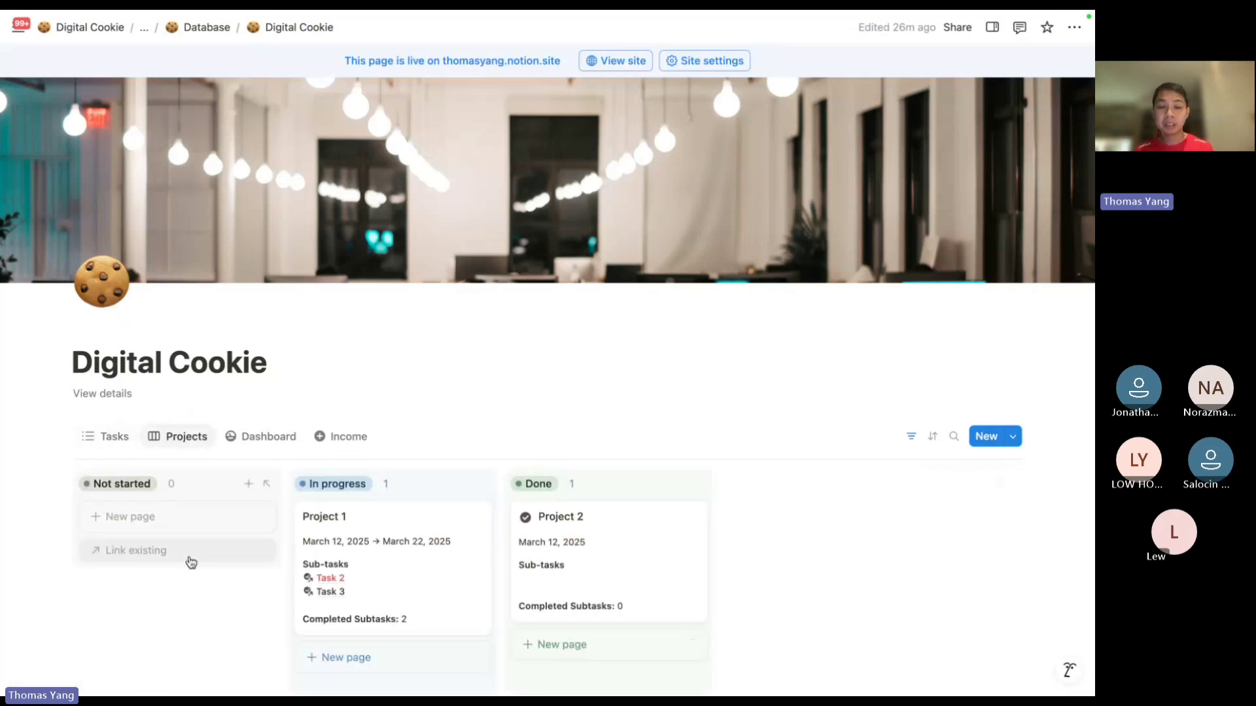
{"action": "scroll", "coordinate": [190, 561], "scroll_direction": "down", "scroll_amount": 1}
{"action": "scroll", "coordinate": [191, 562], "scroll_direction": "down", "scroll_amount": 3}
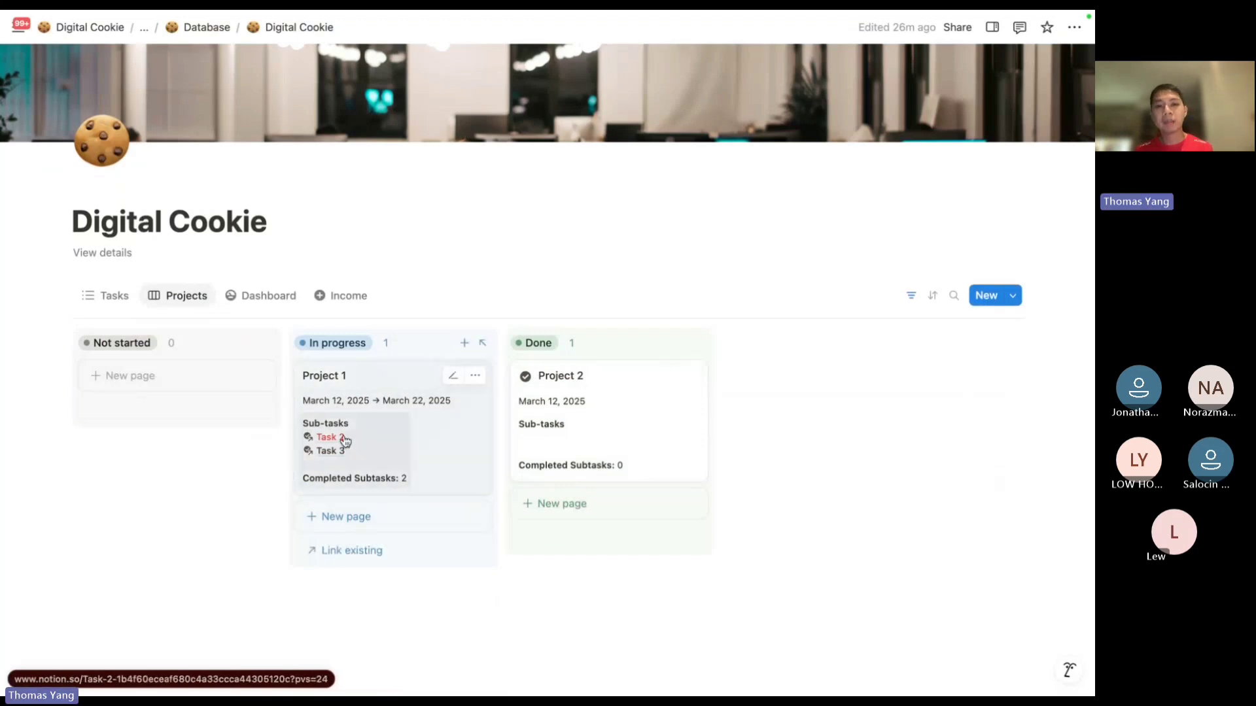
{"action": "left_click", "coordinate": [401, 380]}
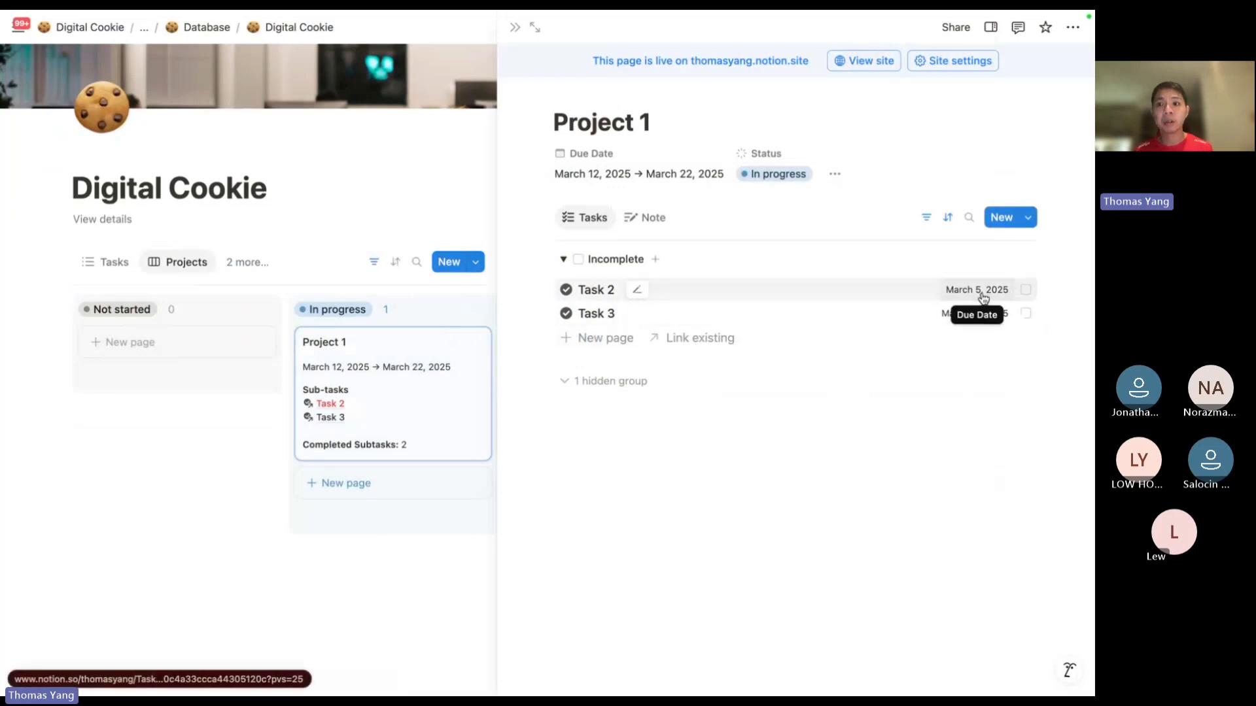
{"action": "left_click", "coordinate": [1025, 290]}
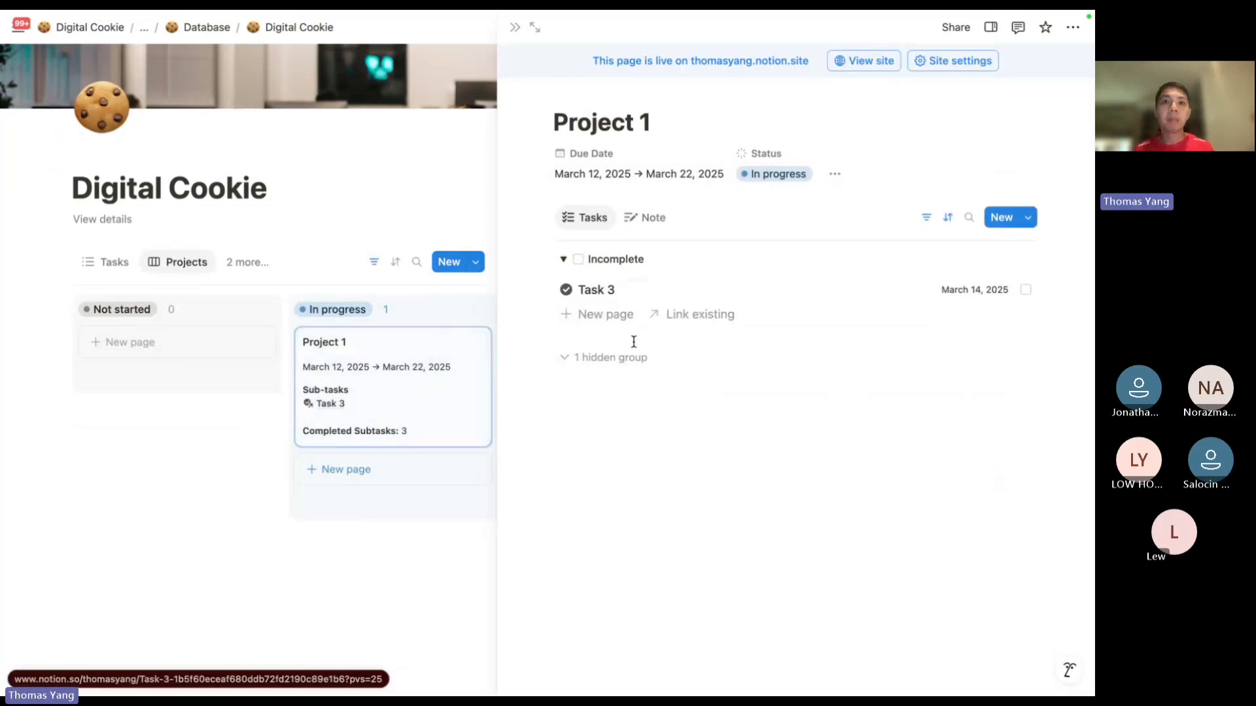
{"action": "left_click", "coordinate": [515, 36]}
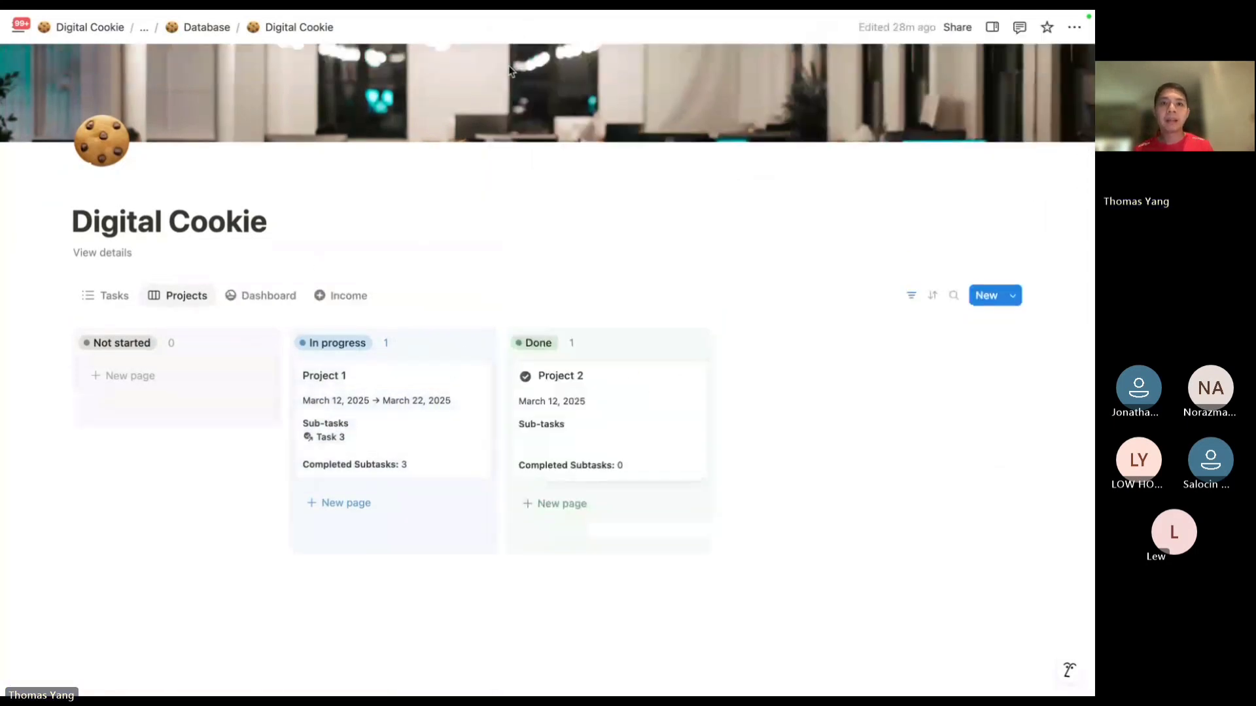
{"action": "left_click_drag", "start_coordinate": [429, 414], "coordinate": [534, 482]}
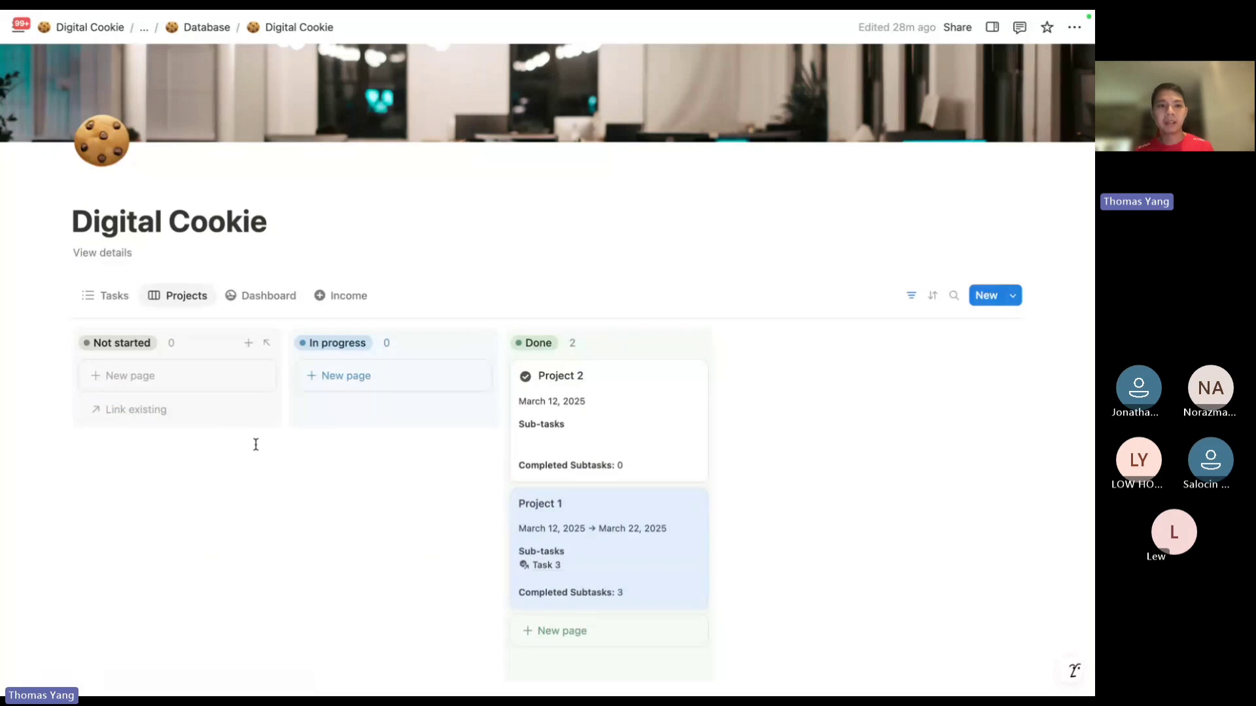
Add an entry named Workshop with an amount of MYR 500 to the Income table.
{"action": "left_click", "coordinate": [352, 295]}
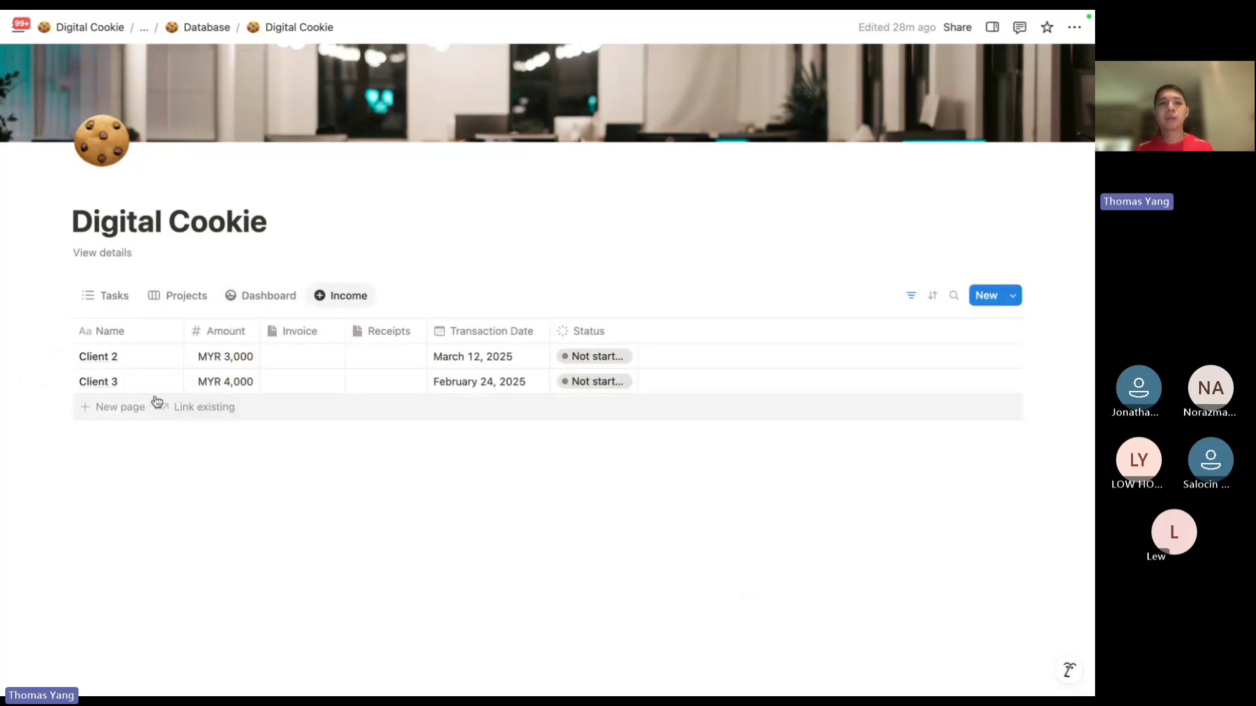
{"action": "left_click", "coordinate": [148, 419]}
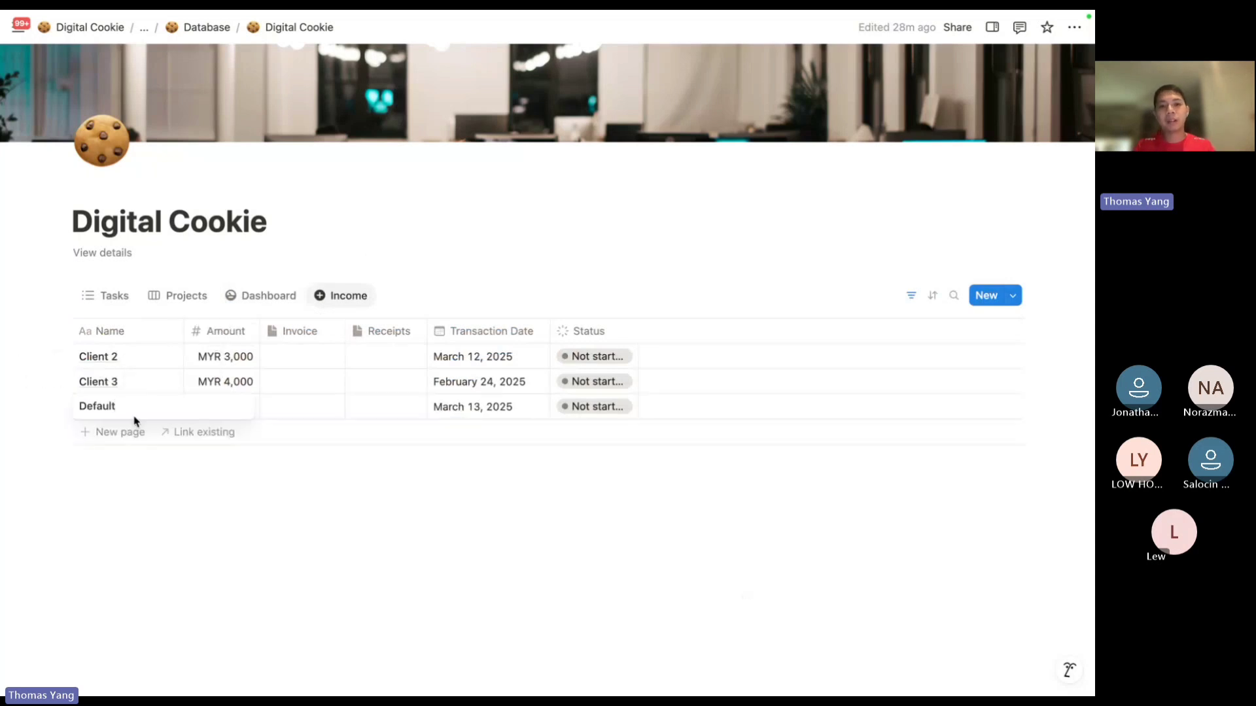
{"action": "key", "text": "ctrl+a"}
{"action": "type", "text": "Workshop"}
{"action": "key", "text": "Tab"}
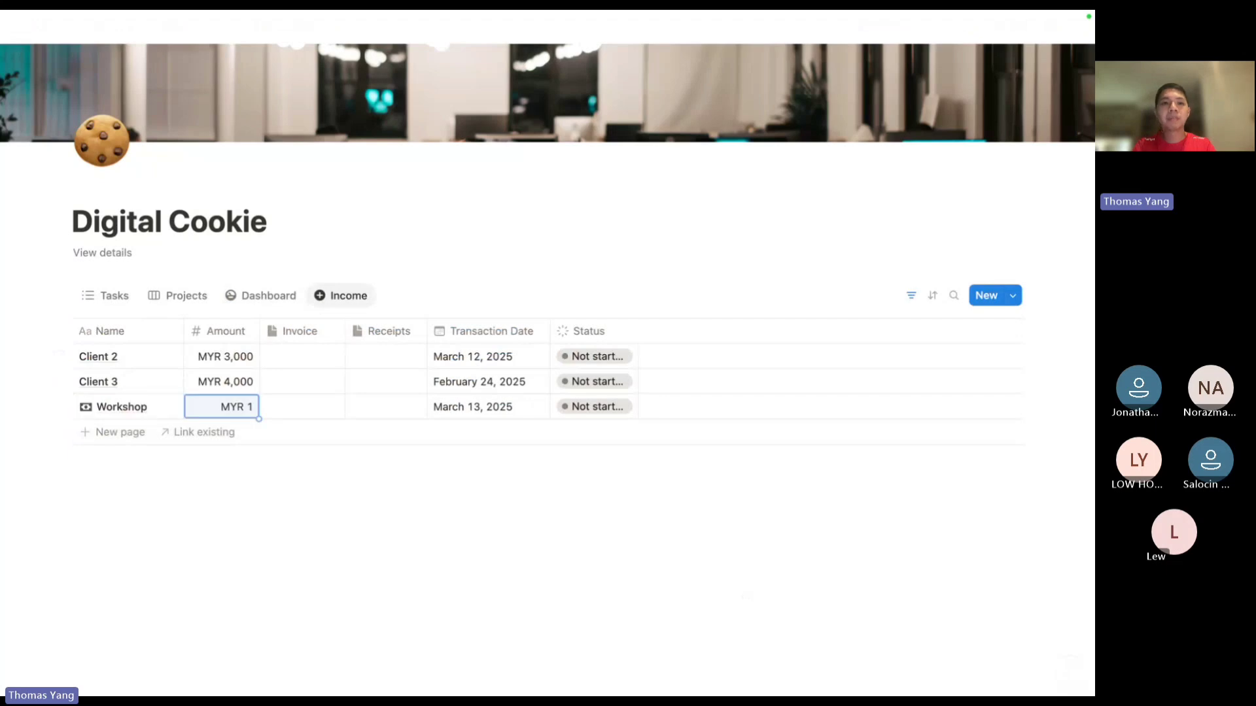
{"action": "type", "text": "500"}
{"action": "key", "text": "Return"}
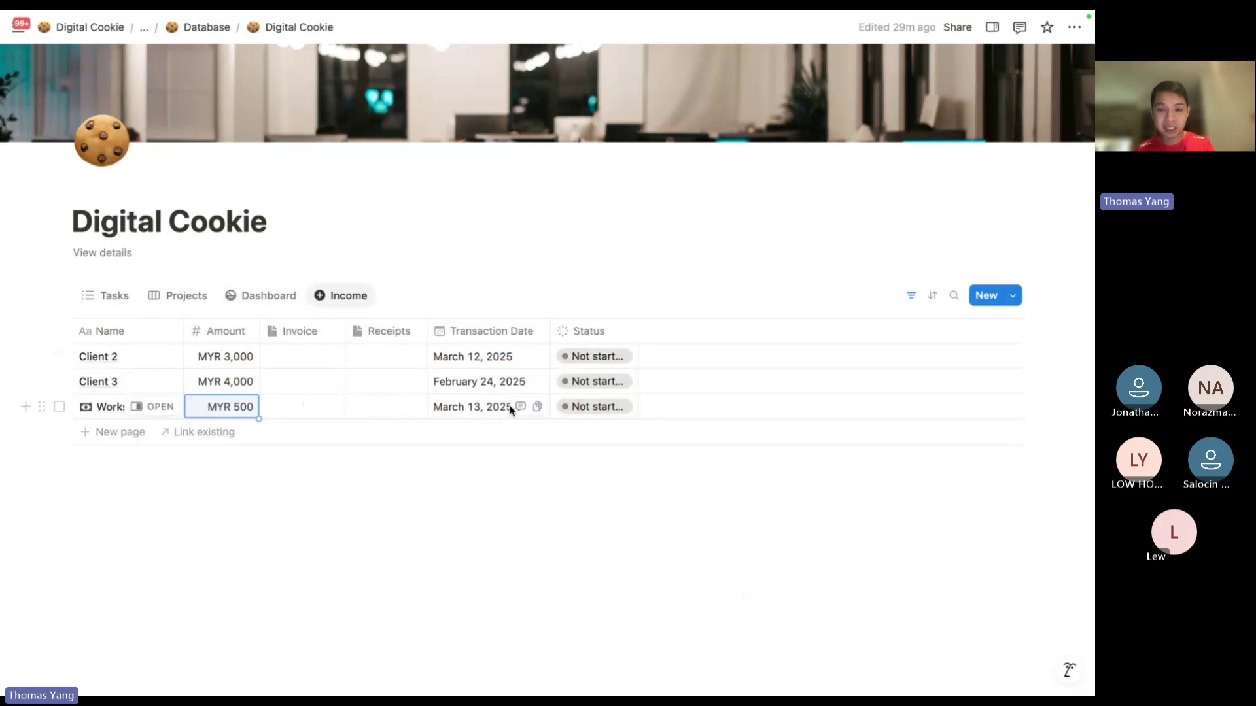
{"action": "left_click", "coordinate": [576, 406]}
{"action": "left_click", "coordinate": [584, 564]}
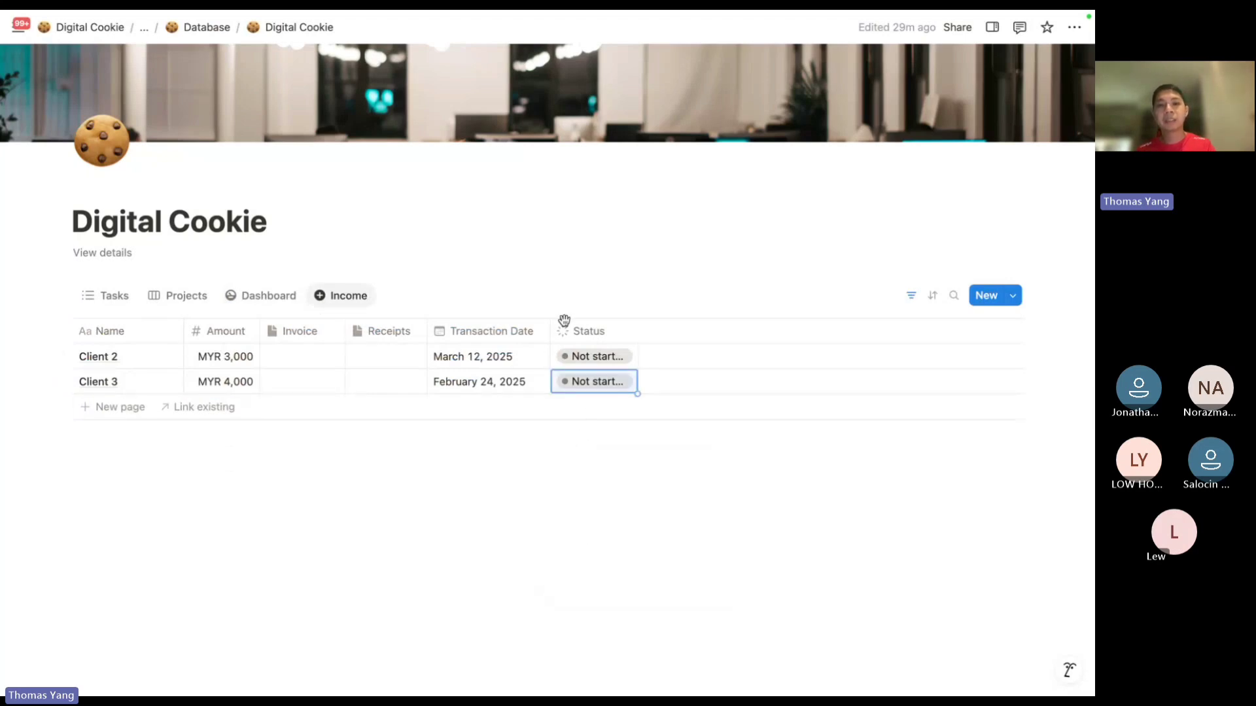
{"action": "key", "text": "ctrl+z"}
Set the status of the Workshop and Client 2 income entries to In progress.
{"action": "left_click", "coordinate": [565, 407]}
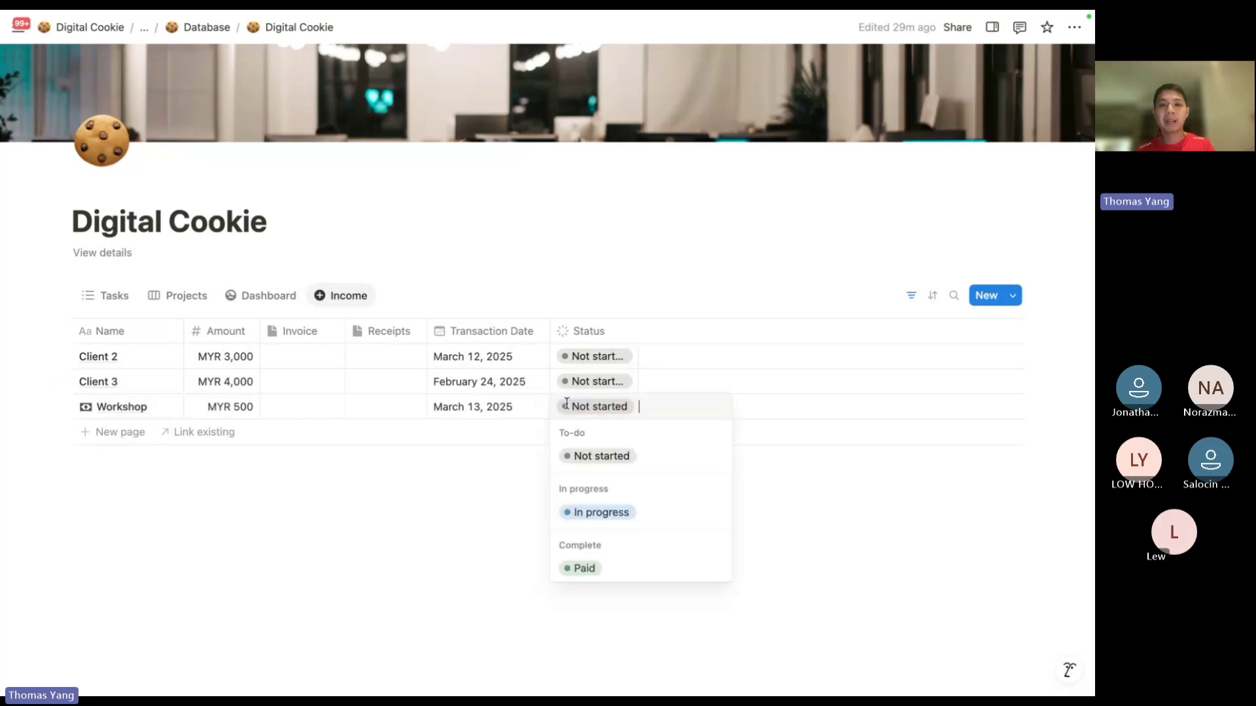
{"action": "left_click", "coordinate": [601, 514]}
{"action": "left_click", "coordinate": [621, 356]}
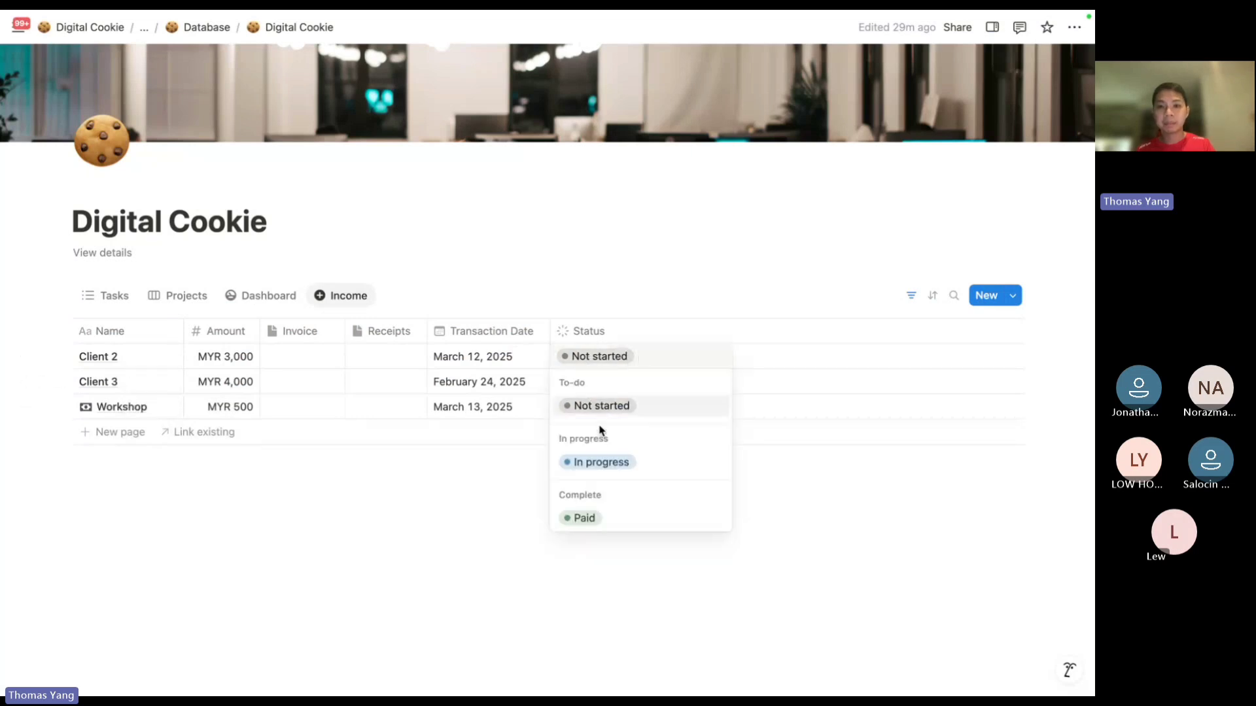
{"action": "left_click", "coordinate": [594, 462]}
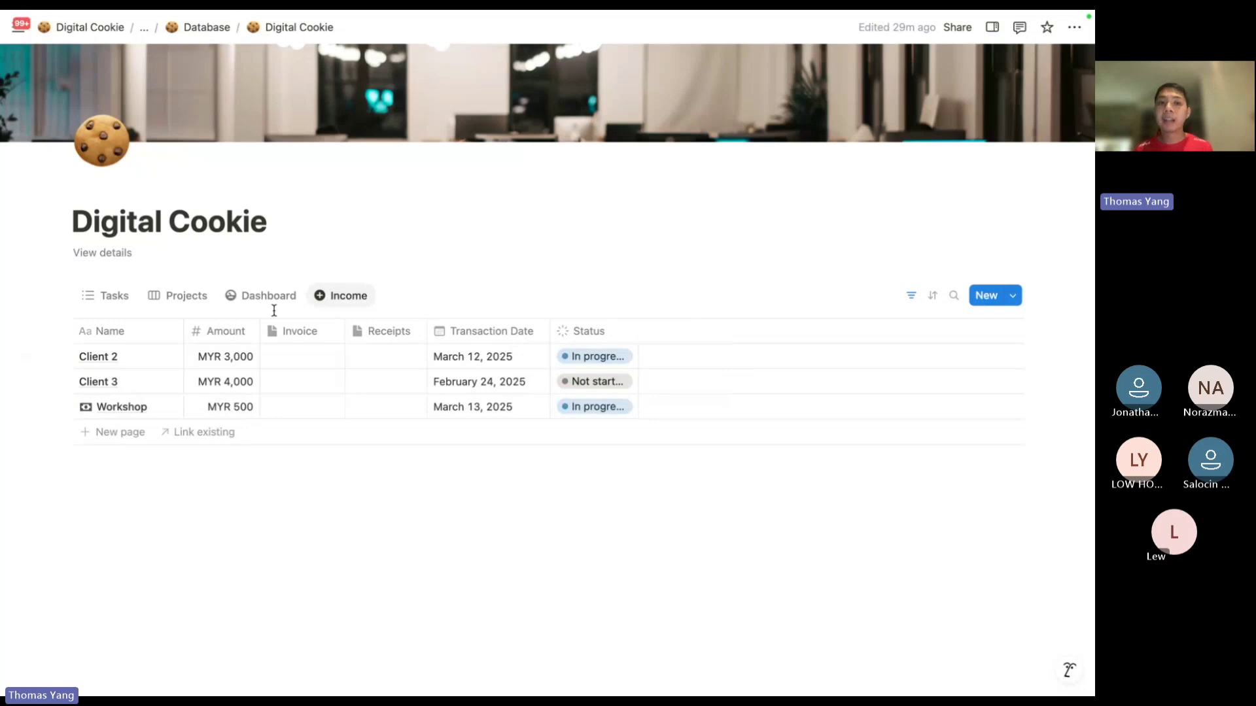
Review the Projects board and the Monthly Finance and Projects Status charts on the Dashboard.
{"action": "left_click", "coordinate": [186, 300]}
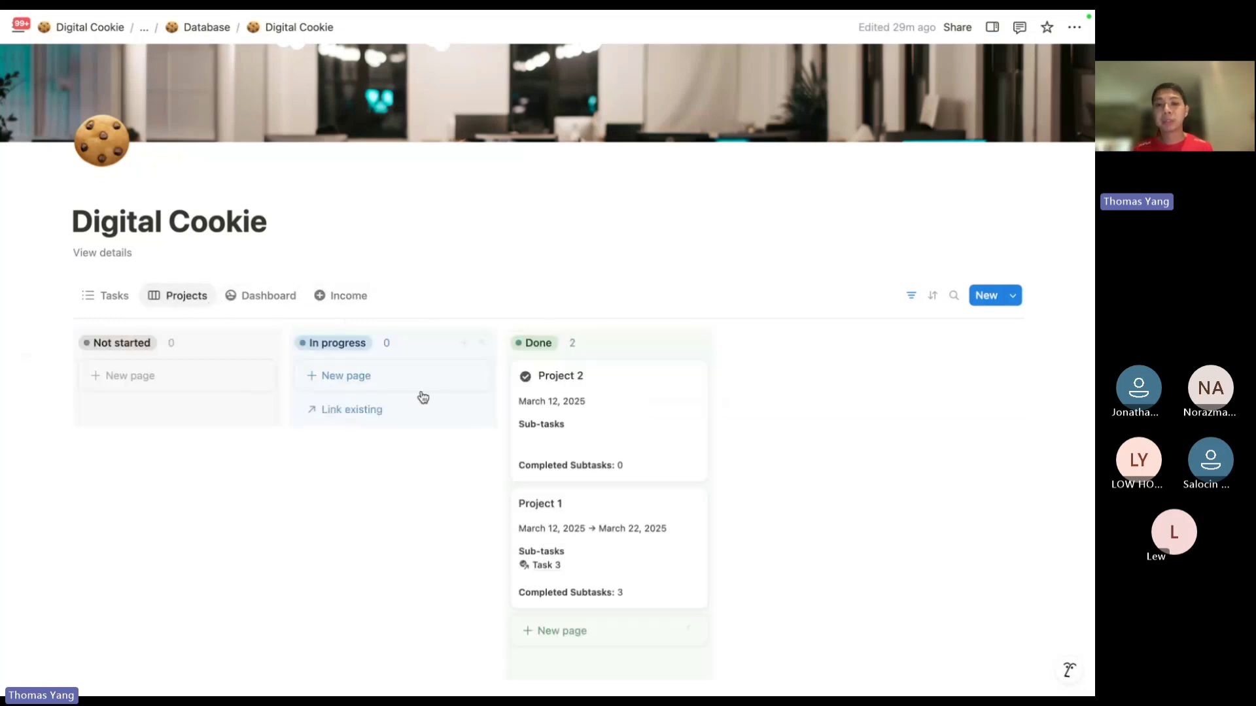
{"action": "left_click", "coordinate": [280, 298]}
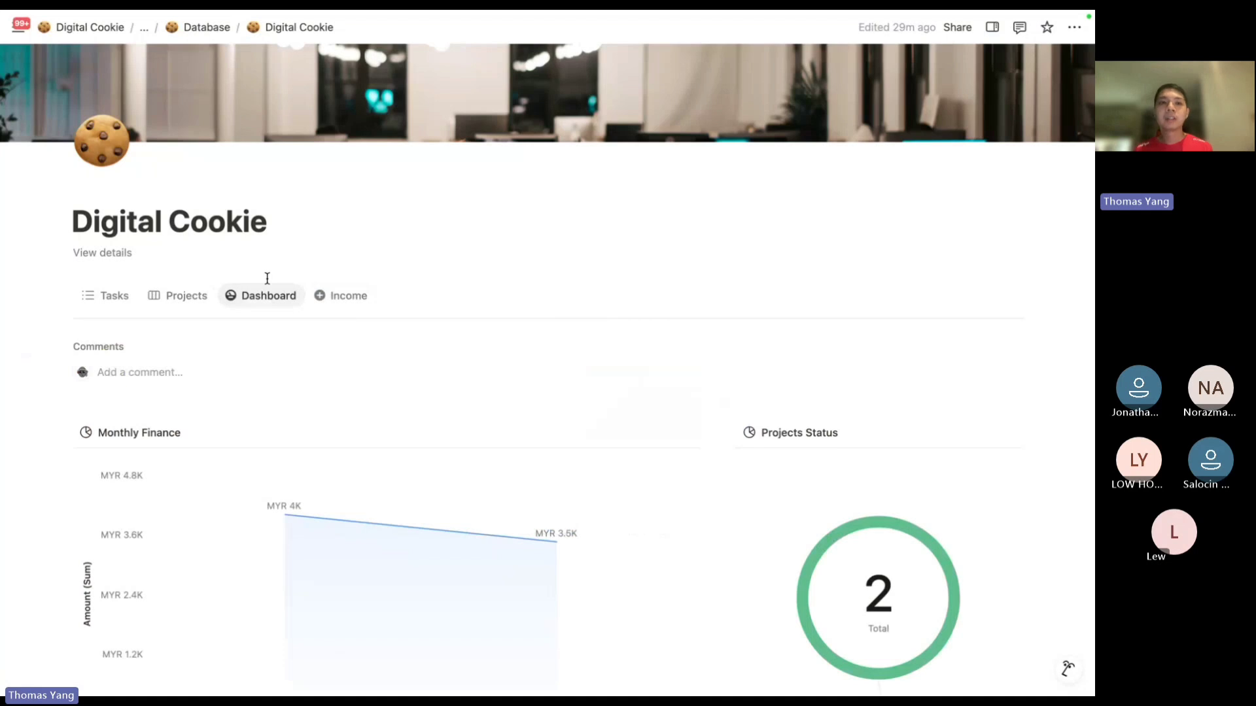
{"action": "scroll", "coordinate": [237, 337], "scroll_direction": "down", "scroll_amount": 2}
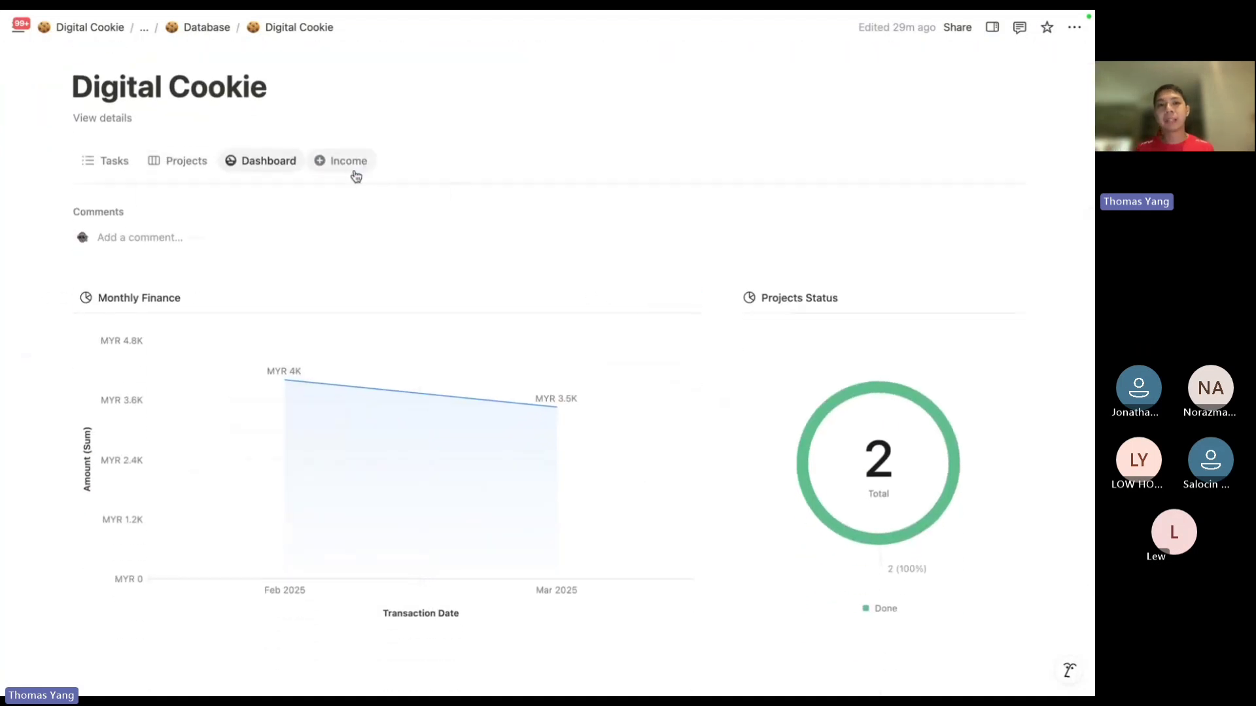
{"action": "scroll", "coordinate": [355, 175], "scroll_direction": "down", "scroll_amount": 1}
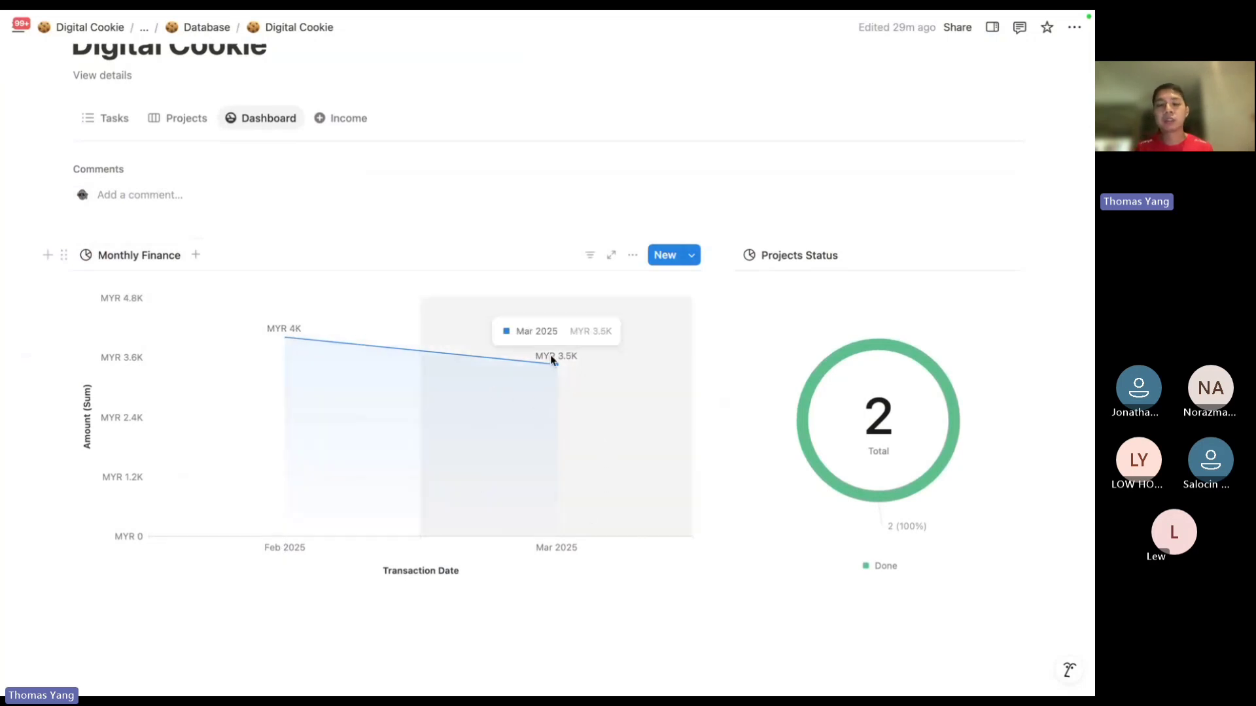
Set the Workshop income entry's transaction date to April 11, 2025 and check the Monthly Finance chart on the Dashboard.
{"action": "left_click", "coordinate": [343, 127]}
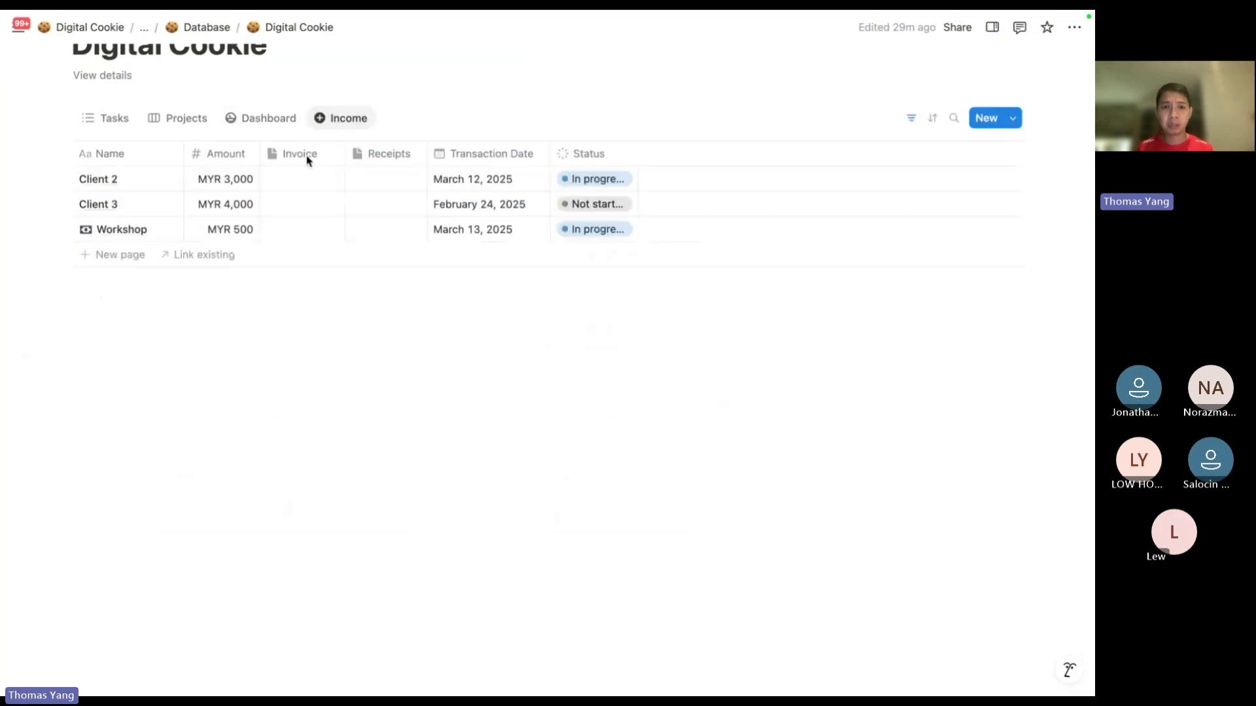
{"action": "left_click", "coordinate": [478, 230]}
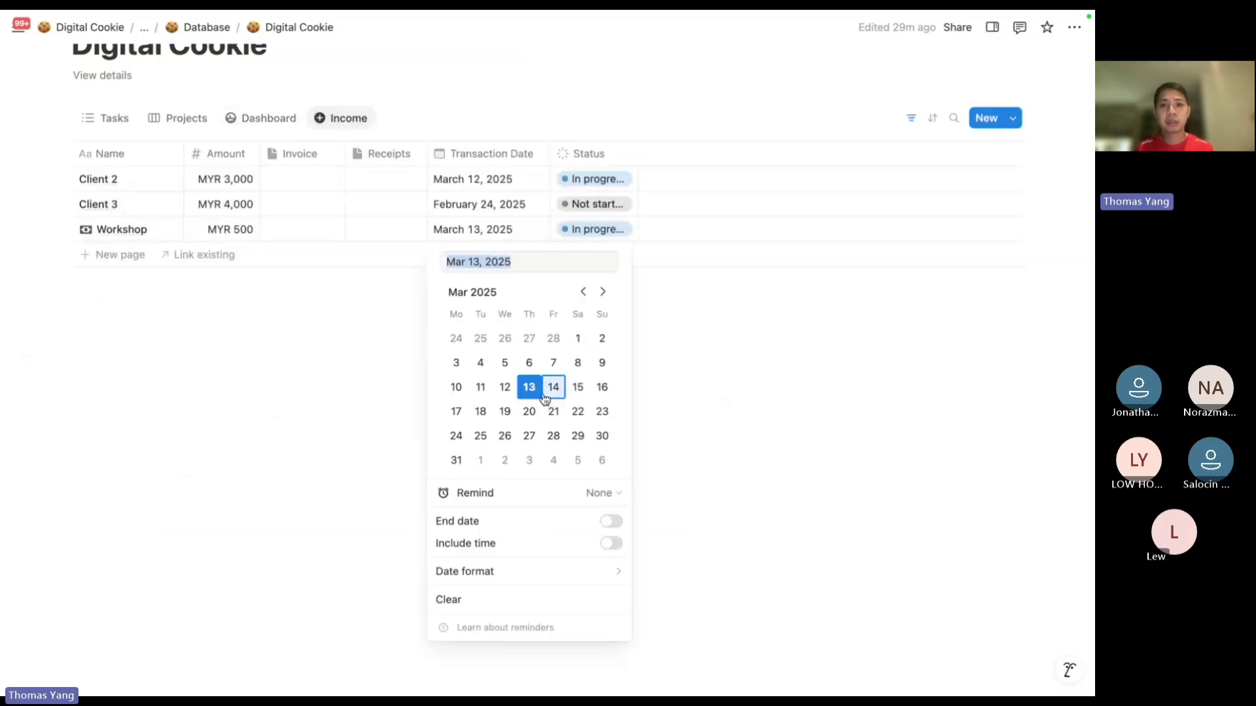
{"action": "left_click", "coordinate": [603, 292]}
{"action": "left_click", "coordinate": [553, 363]}
{"action": "key", "text": "Escape"}
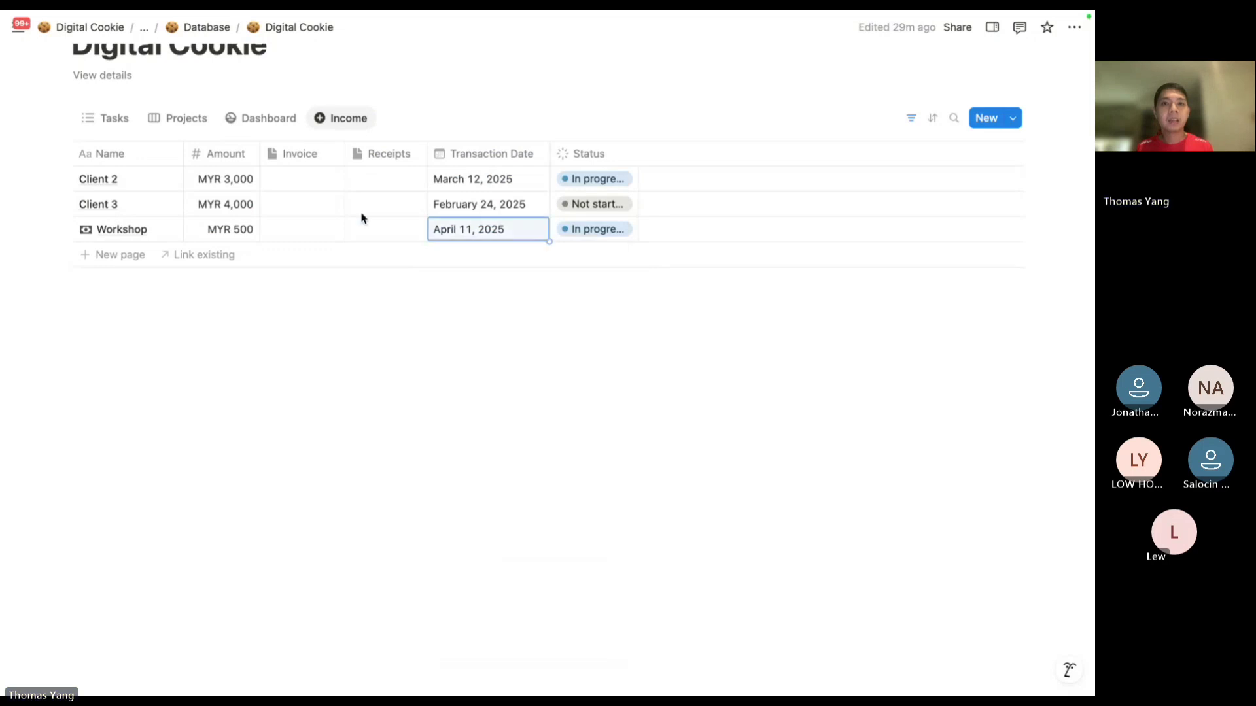
{"action": "left_click", "coordinate": [260, 117]}
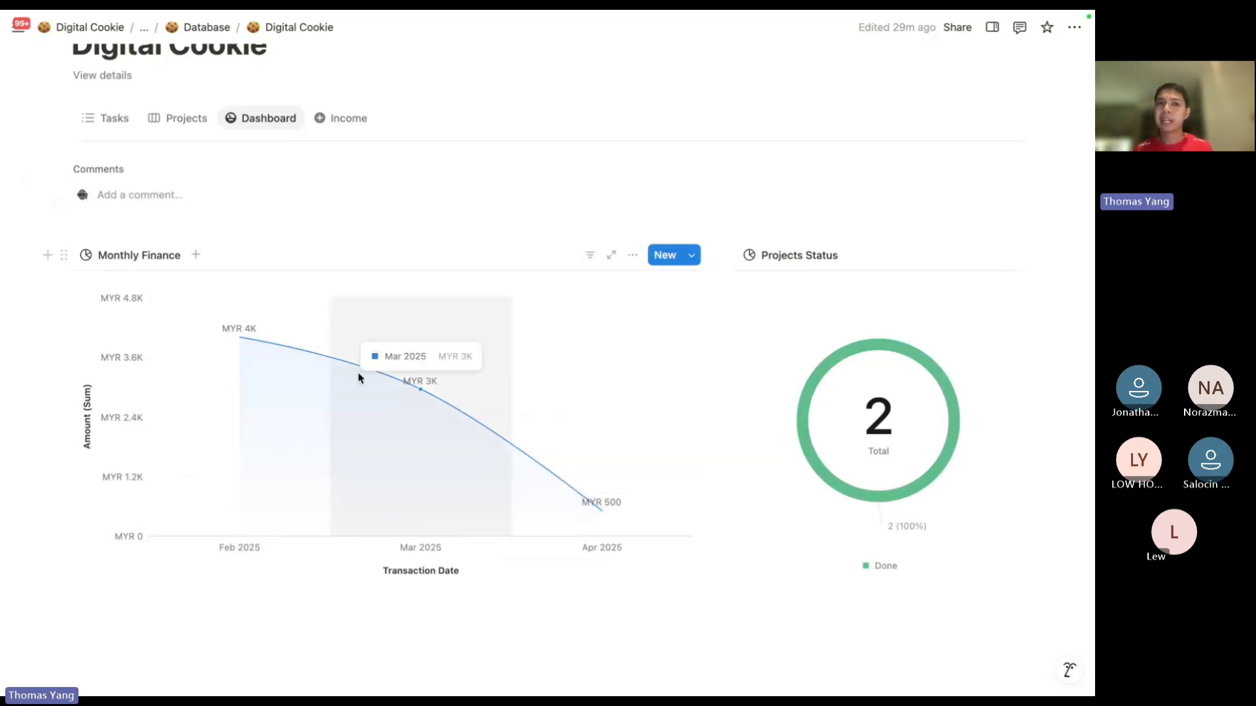
{"action": "scroll", "coordinate": [359, 373], "scroll_direction": "up", "scroll_amount": 1}
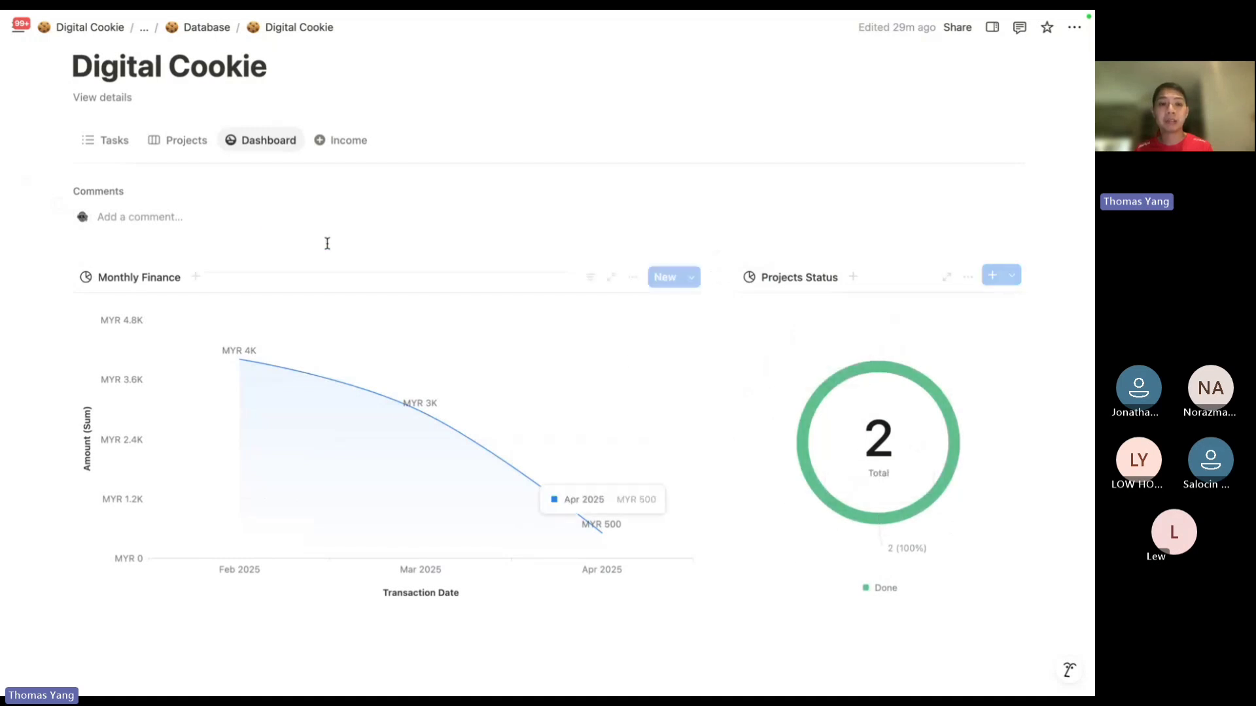
Move Project 2 from Done to Not started in the Projects board and return to the Dashboard.
{"action": "left_click", "coordinate": [165, 142]}
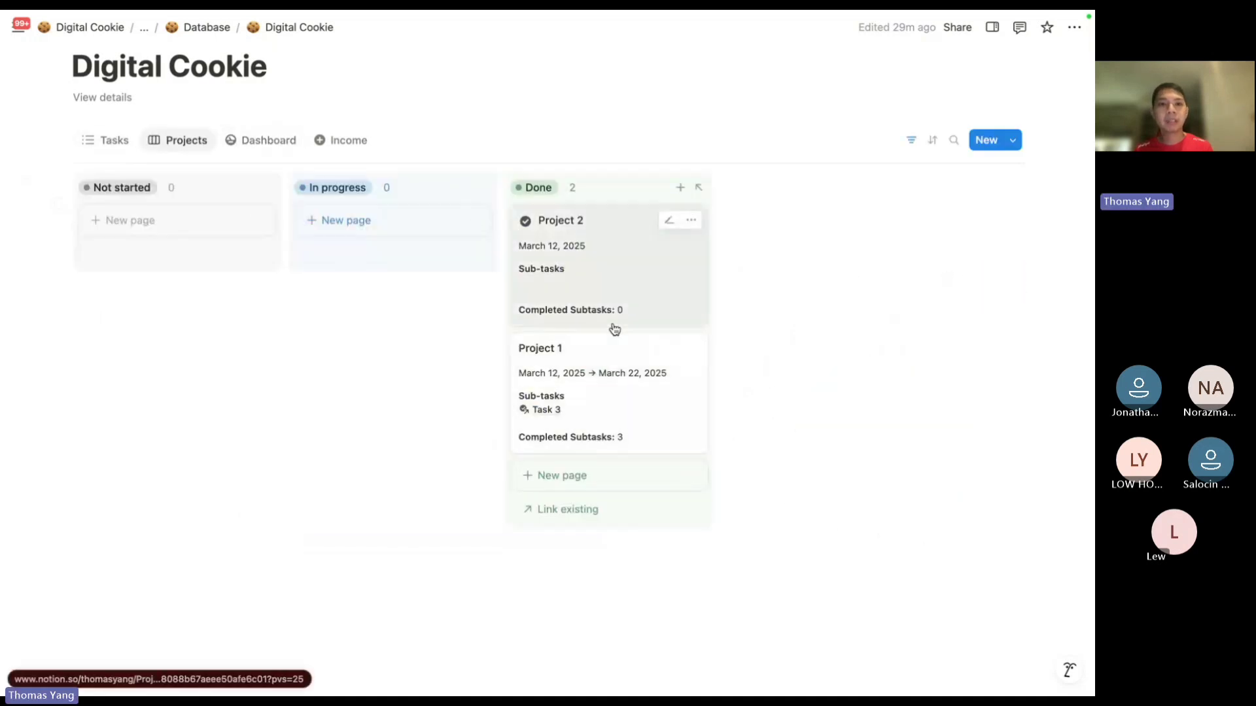
{"action": "left_click_drag", "start_coordinate": [615, 329], "coordinate": [243, 222]}
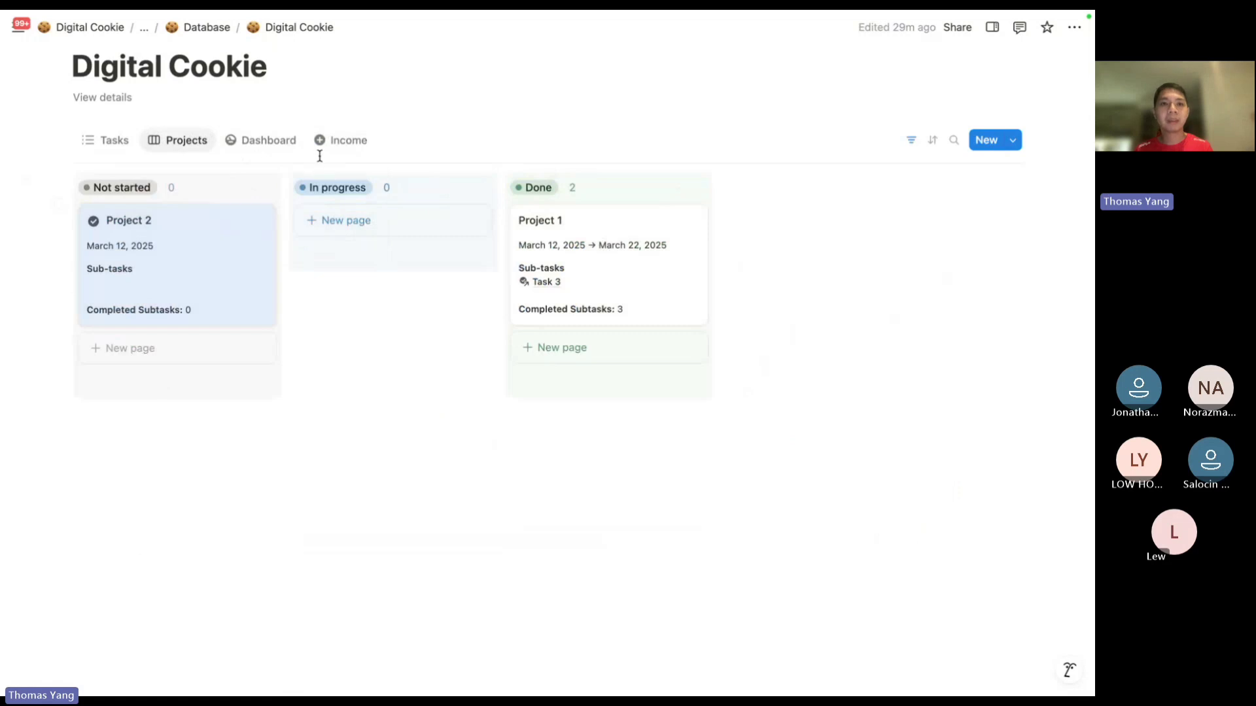
{"action": "left_click", "coordinate": [260, 140]}
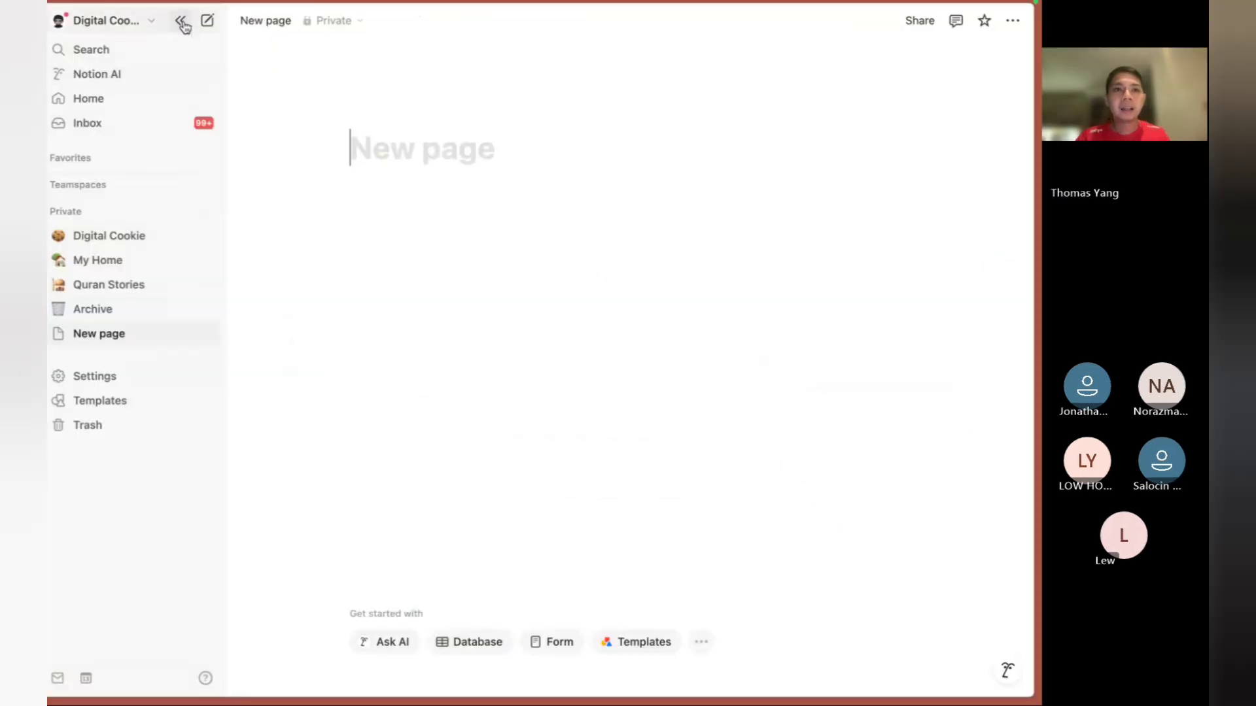
Hide the sidebar on the blank new page and title the page "All-in-one Business Dashboard".
{"action": "left_click", "coordinate": [181, 24]}
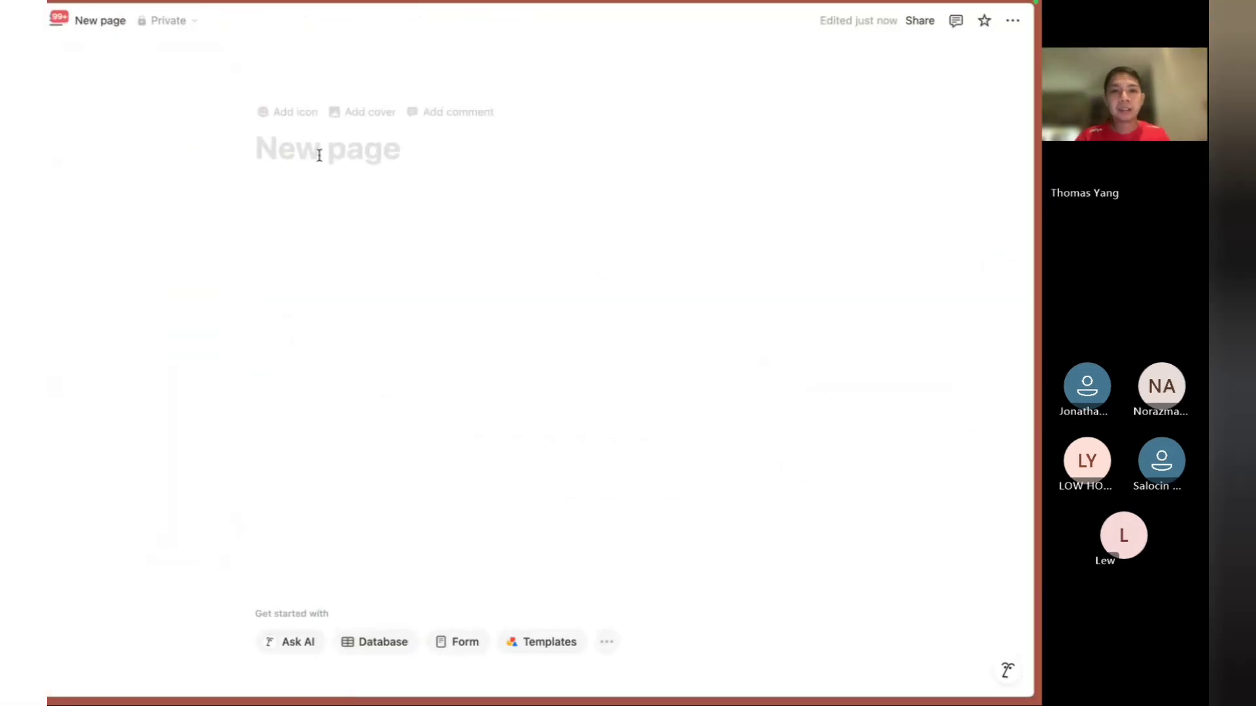
{"action": "left_click", "coordinate": [376, 159]}
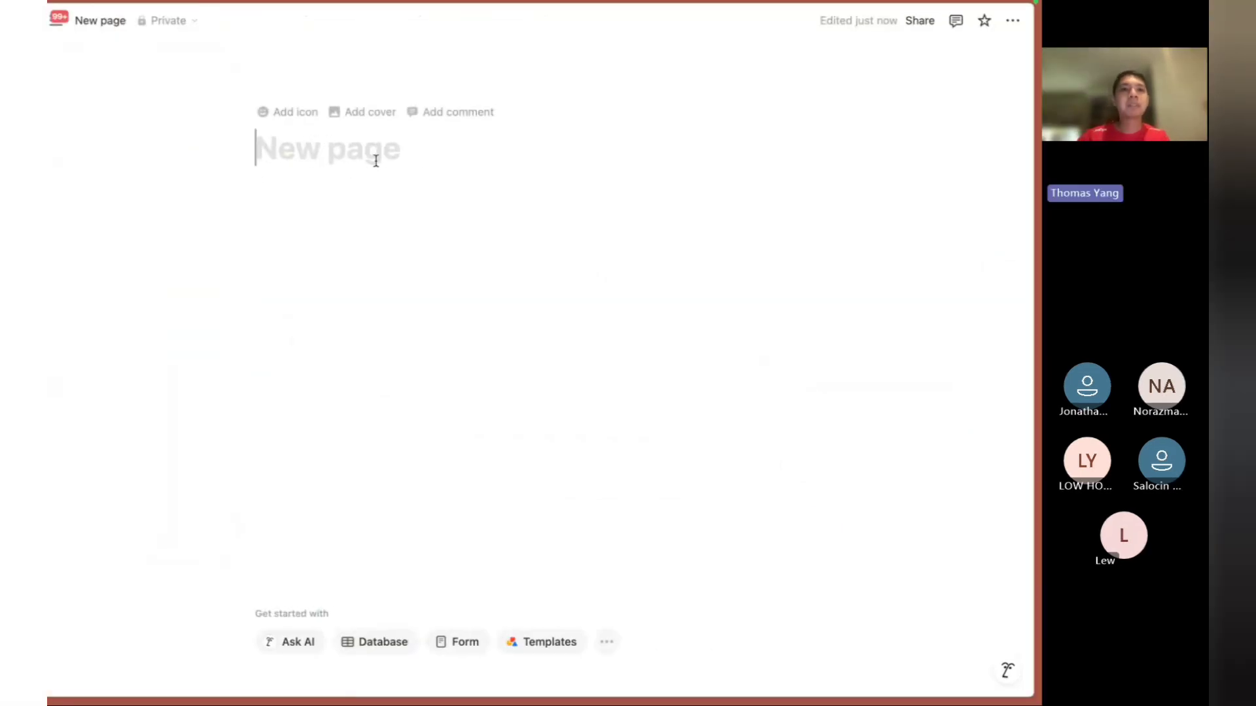
{"action": "type", "text": "All-in-o"}
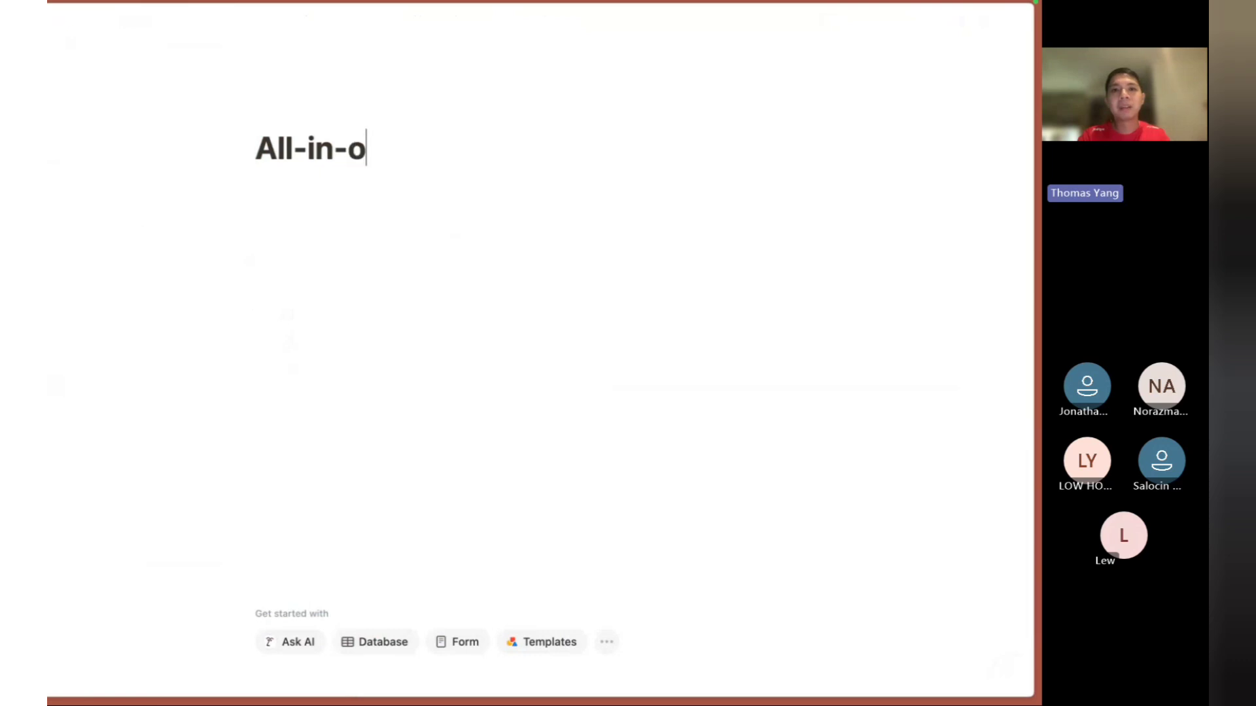
{"action": "type", "text": "ne Business Dashboard"}
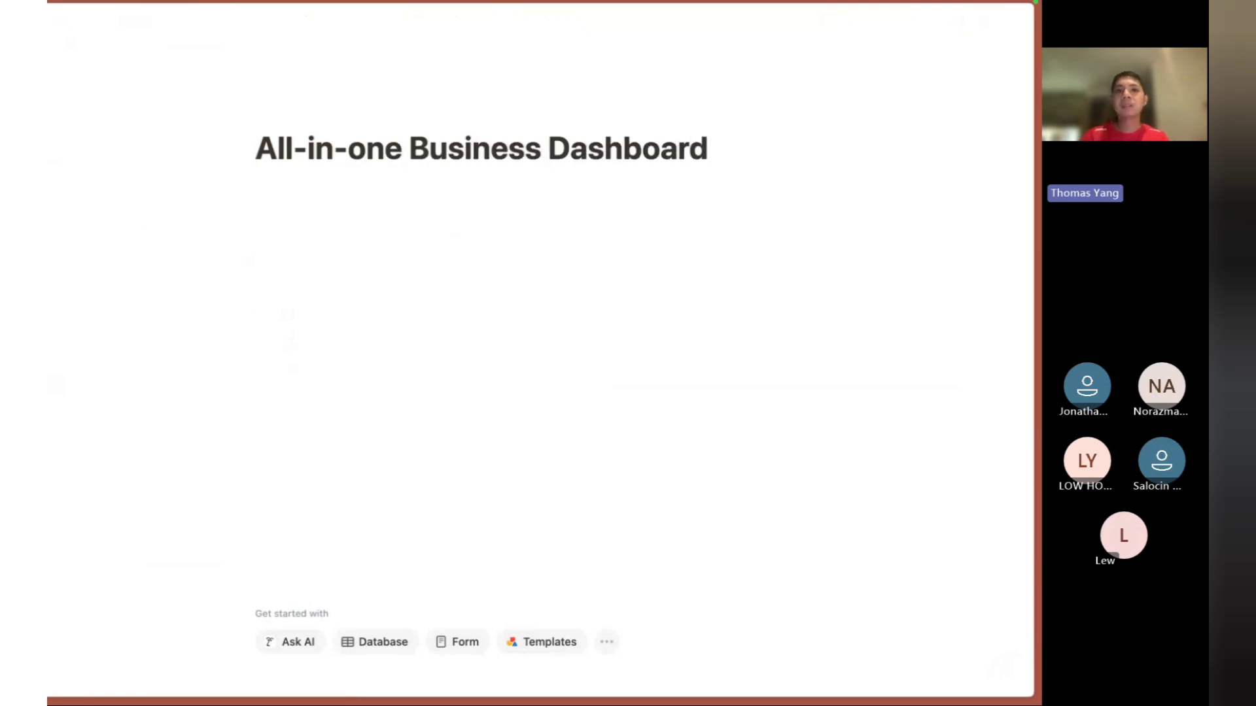
Give the new page the black-and-white Notion logo as its icon.
{"action": "left_click", "coordinate": [281, 112]}
{"action": "left_click", "coordinate": [286, 143]}
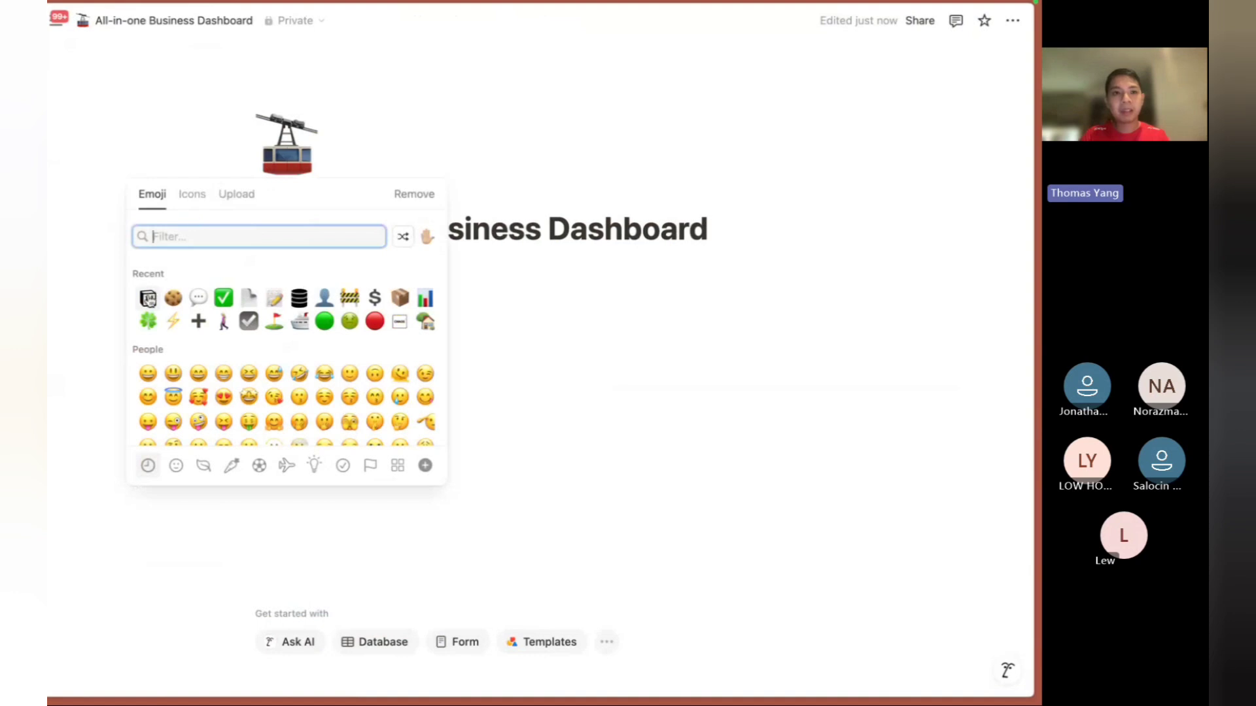
{"action": "left_click", "coordinate": [148, 298]}
{"action": "mouse_move", "coordinate": [592, 2]}
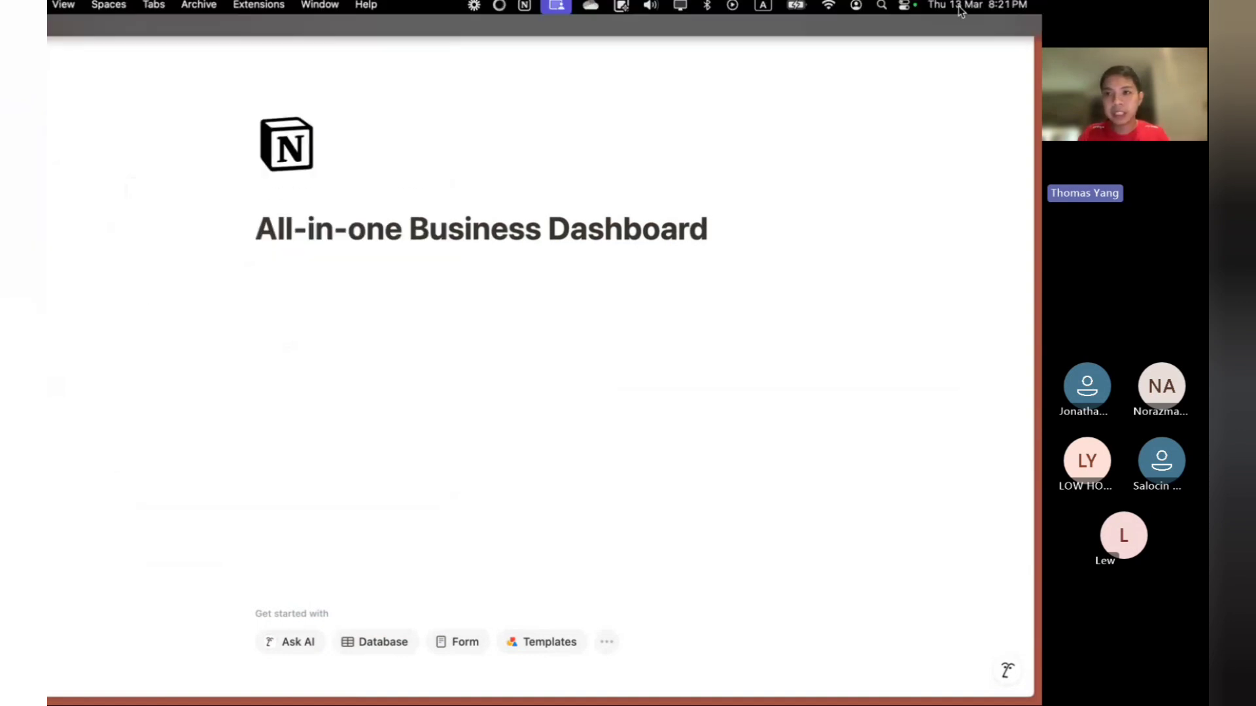
Fill the page body with several lines of placeholder text and delete all of them.
{"action": "left_click", "coordinate": [753, 329]}
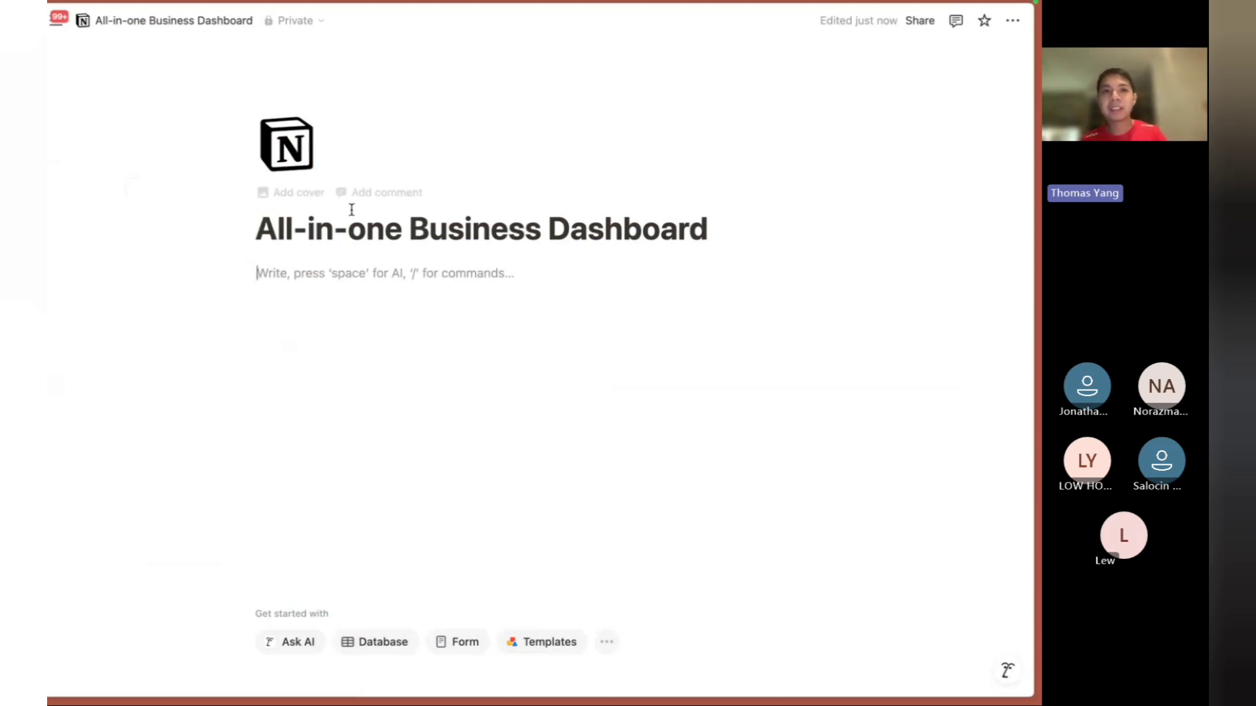
{"action": "type", "text": "sdf sd f"}
{"action": "type", "text": "sdf sd f"}
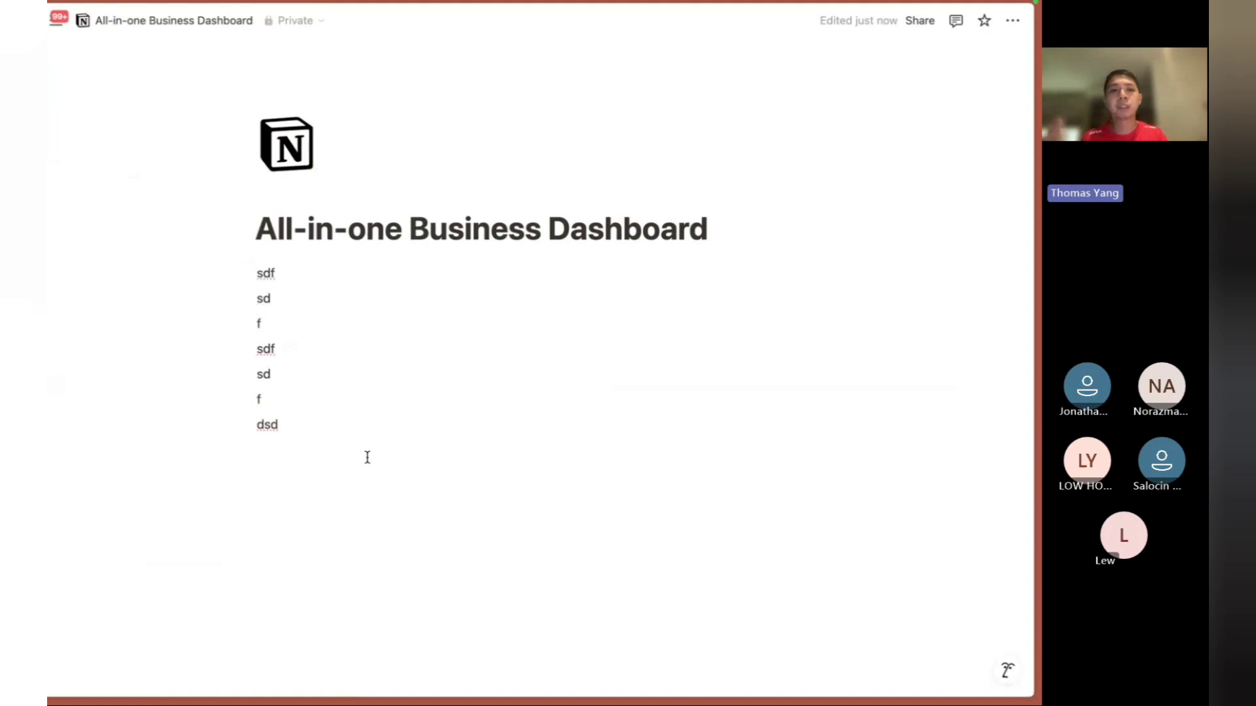
{"action": "left_click_drag", "start_coordinate": [367, 457], "coordinate": [256, 268]}
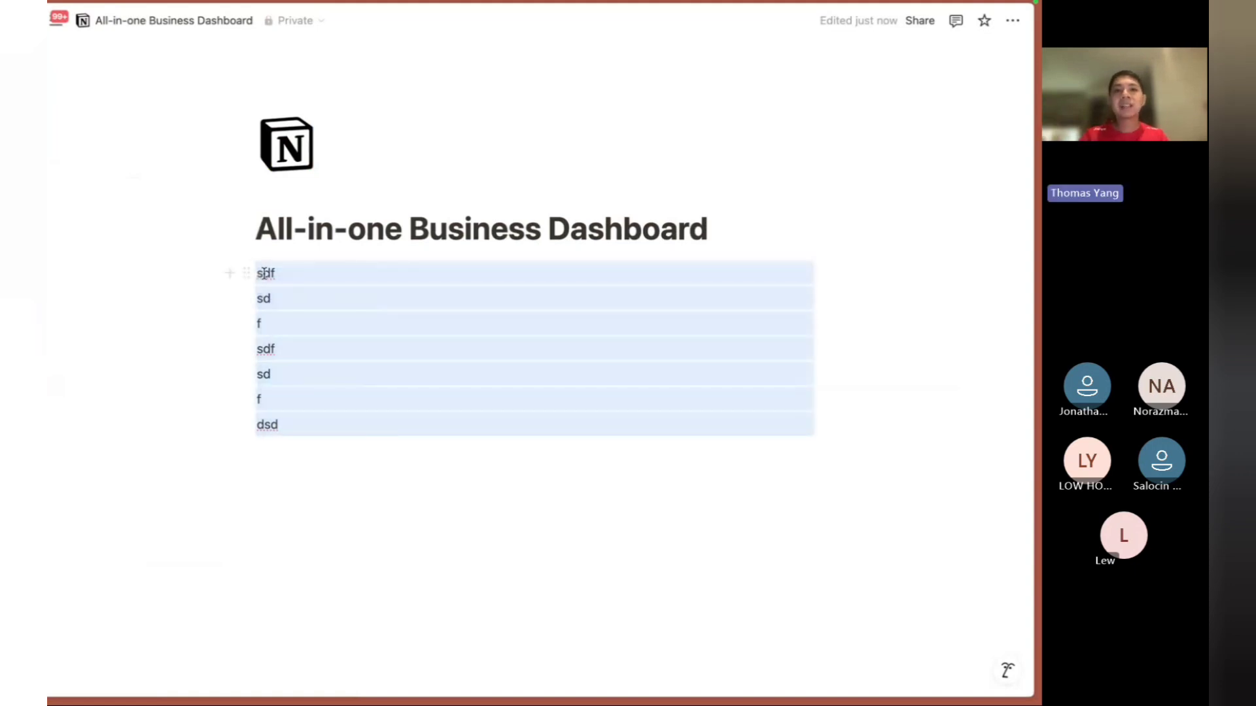
{"action": "key", "text": "BackSpace"}
Insert an inline database into the page body and title it "Tasks".
{"action": "left_click", "coordinate": [269, 274]}
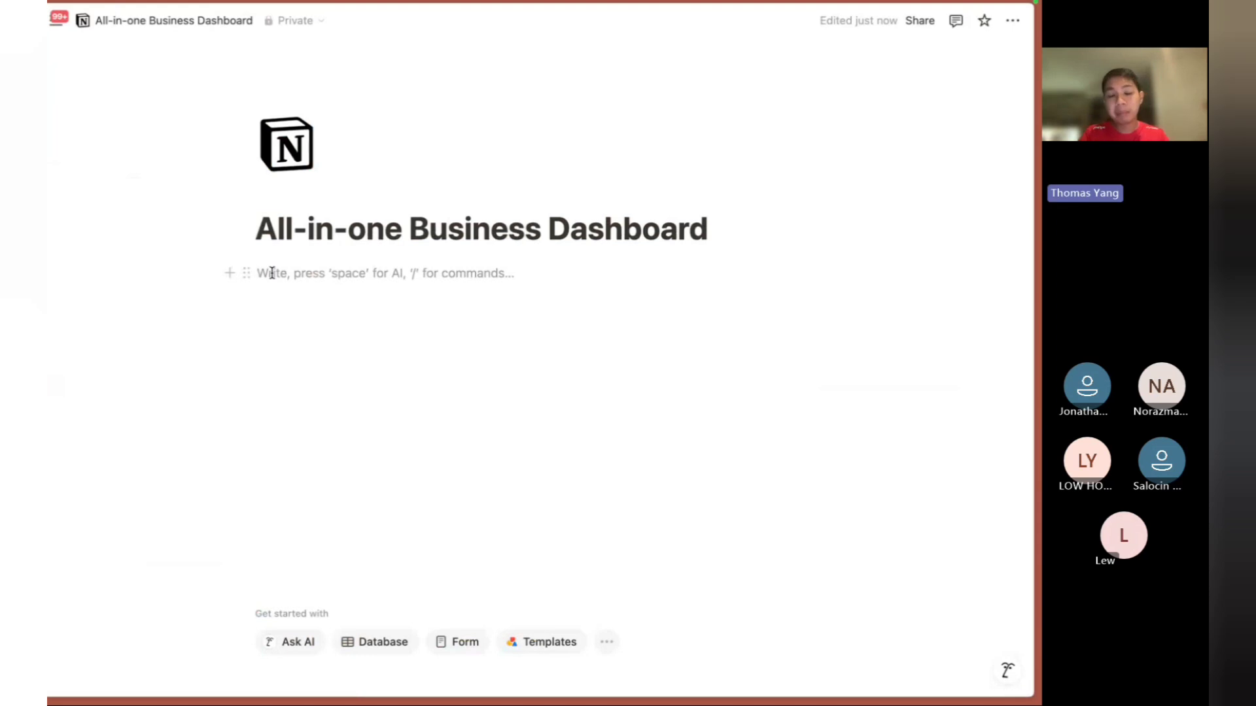
{"action": "type", "text": "/"}
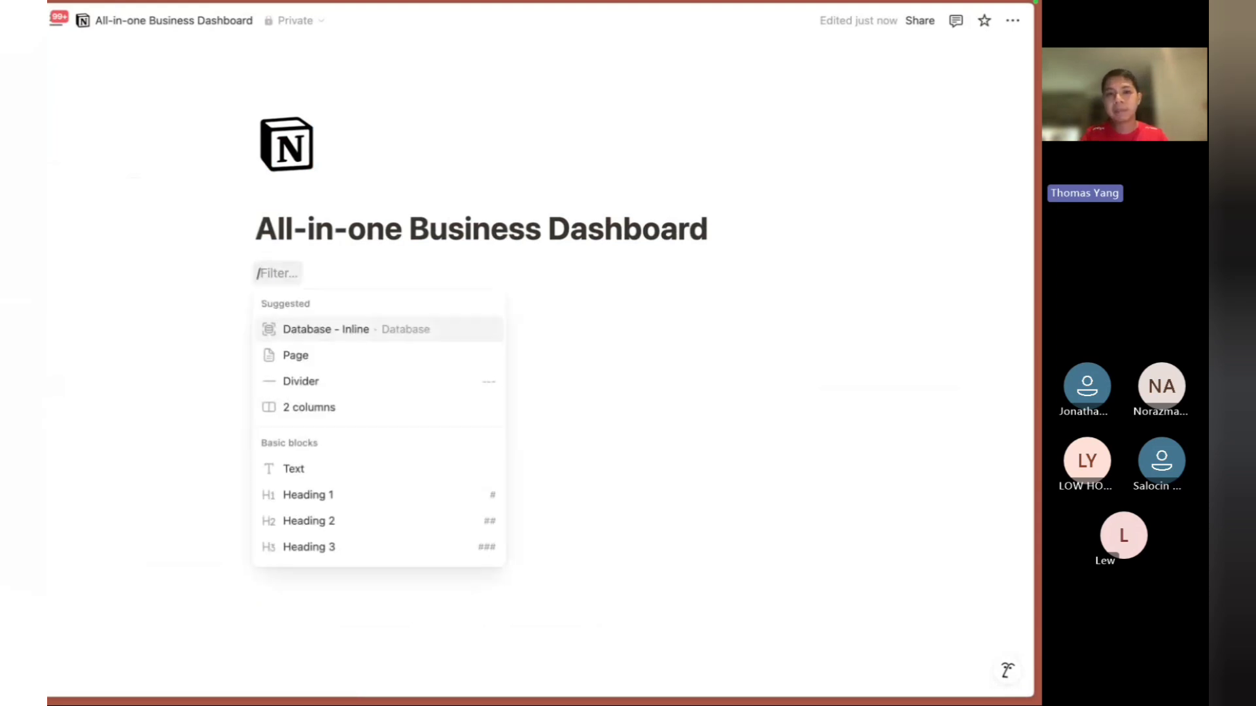
{"action": "type", "text": "database"}
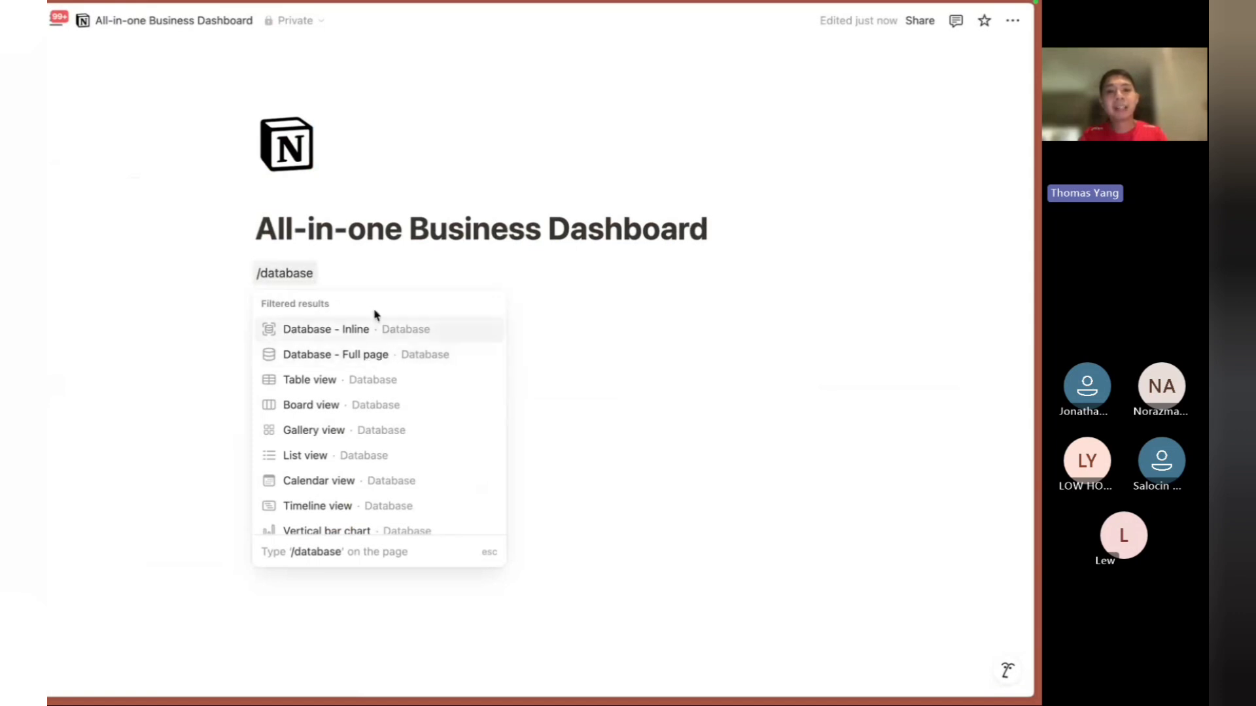
{"action": "left_click", "coordinate": [351, 335]}
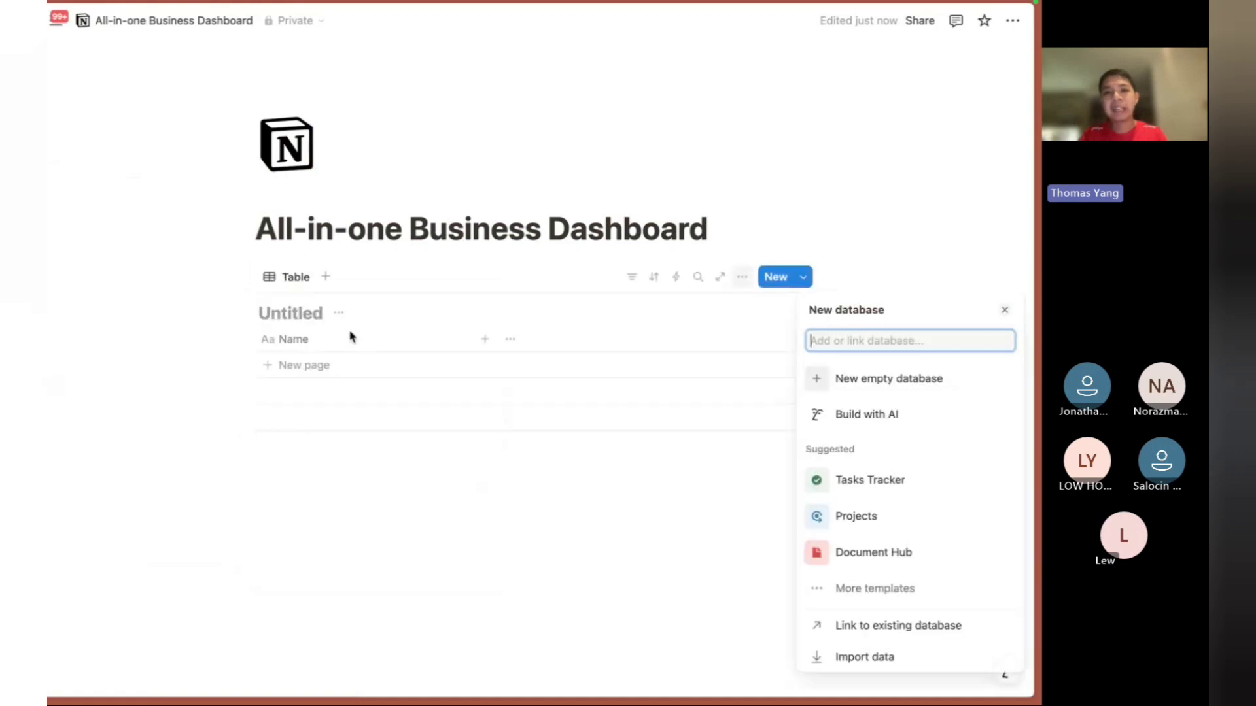
{"action": "left_click", "coordinate": [490, 295]}
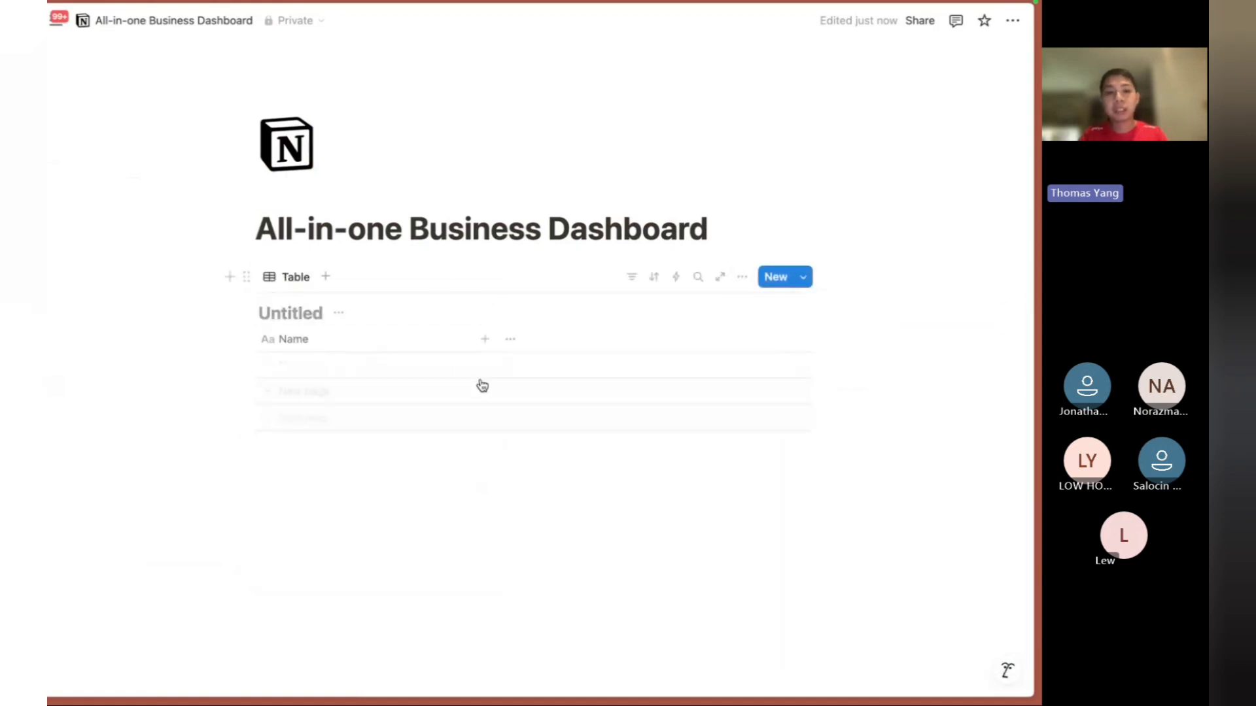
{"action": "left_click", "coordinate": [293, 318]}
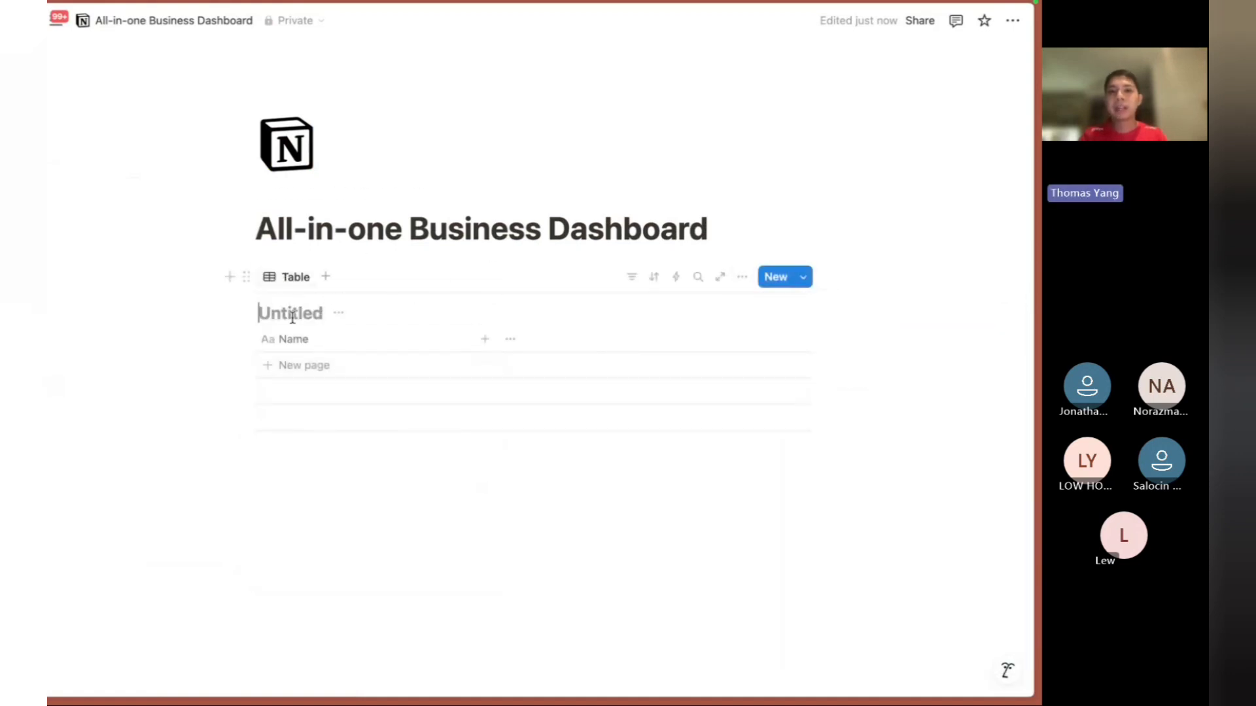
{"action": "type", "text": "Tasks"}
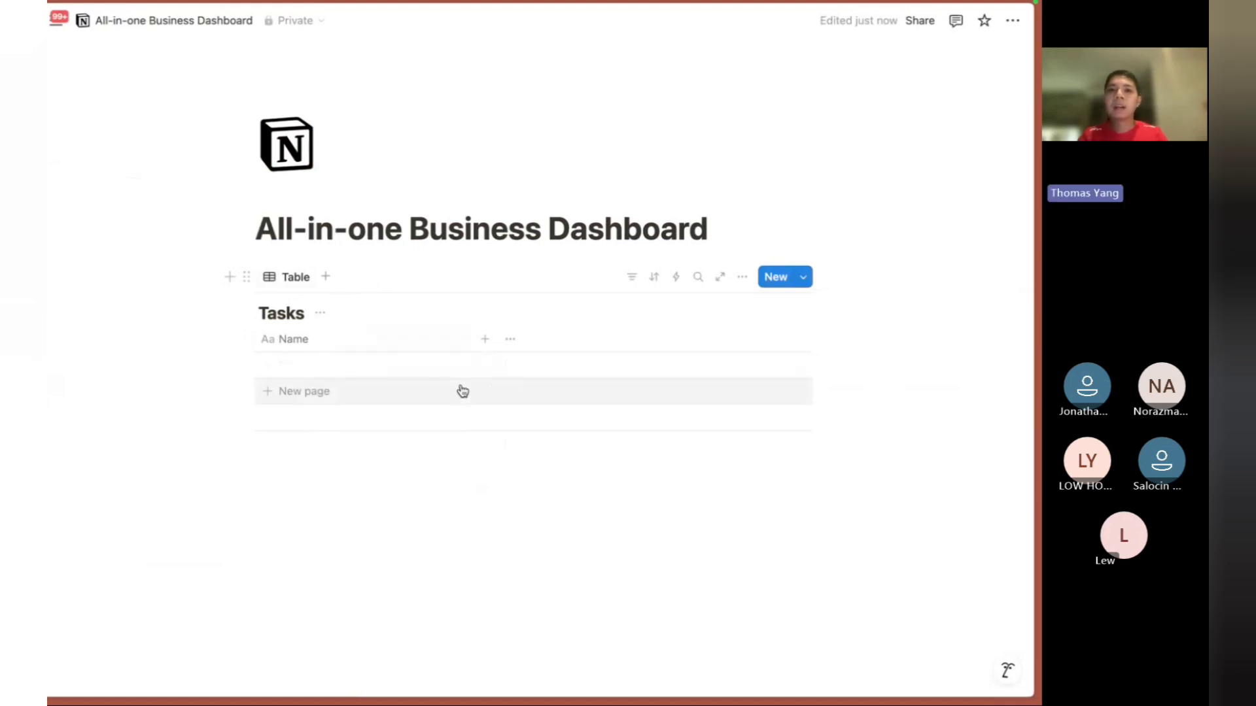
Name the first entry of the Tasks table "Saldlsalds".
{"action": "left_click", "coordinate": [295, 377]}
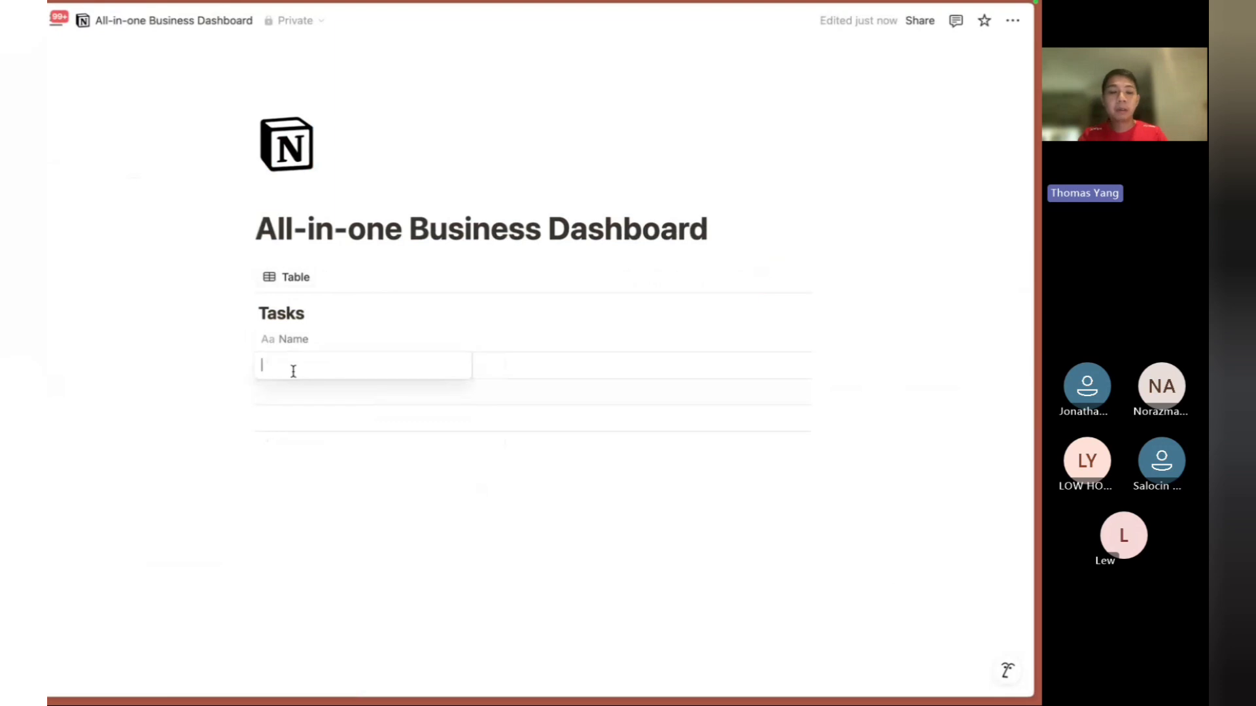
{"action": "left_click", "coordinate": [331, 375]}
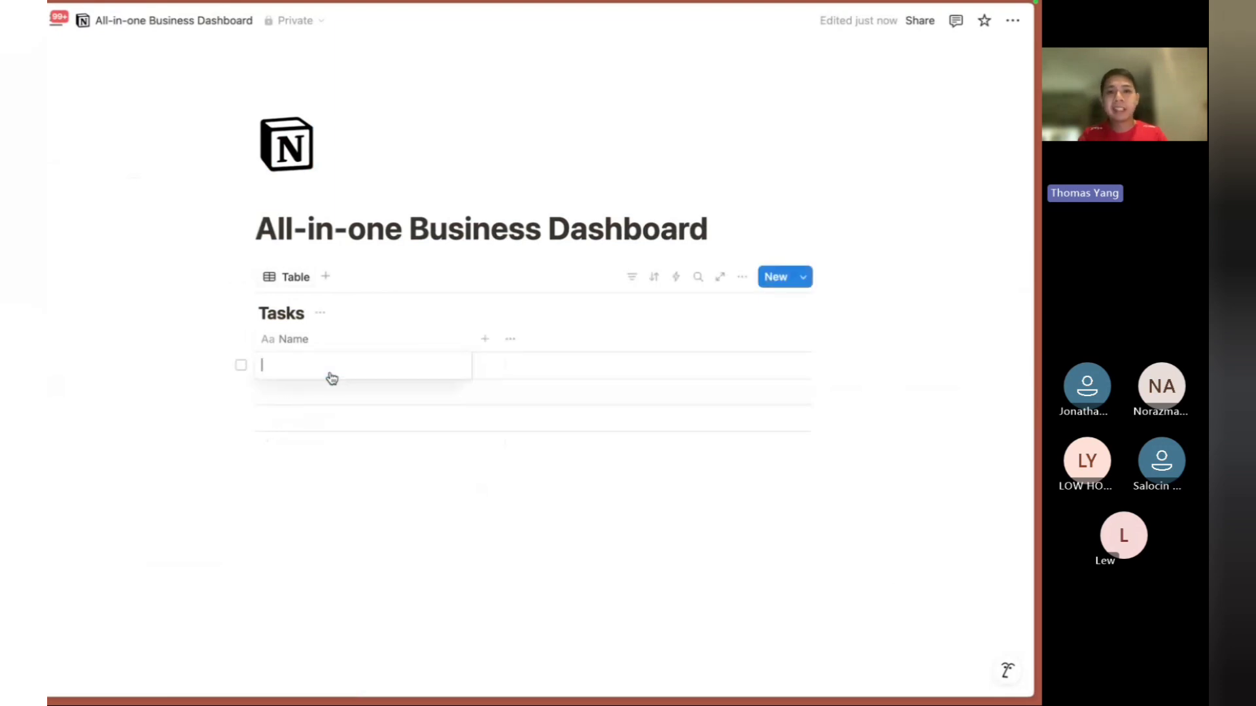
{"action": "type", "text": "Saldlsalds"}
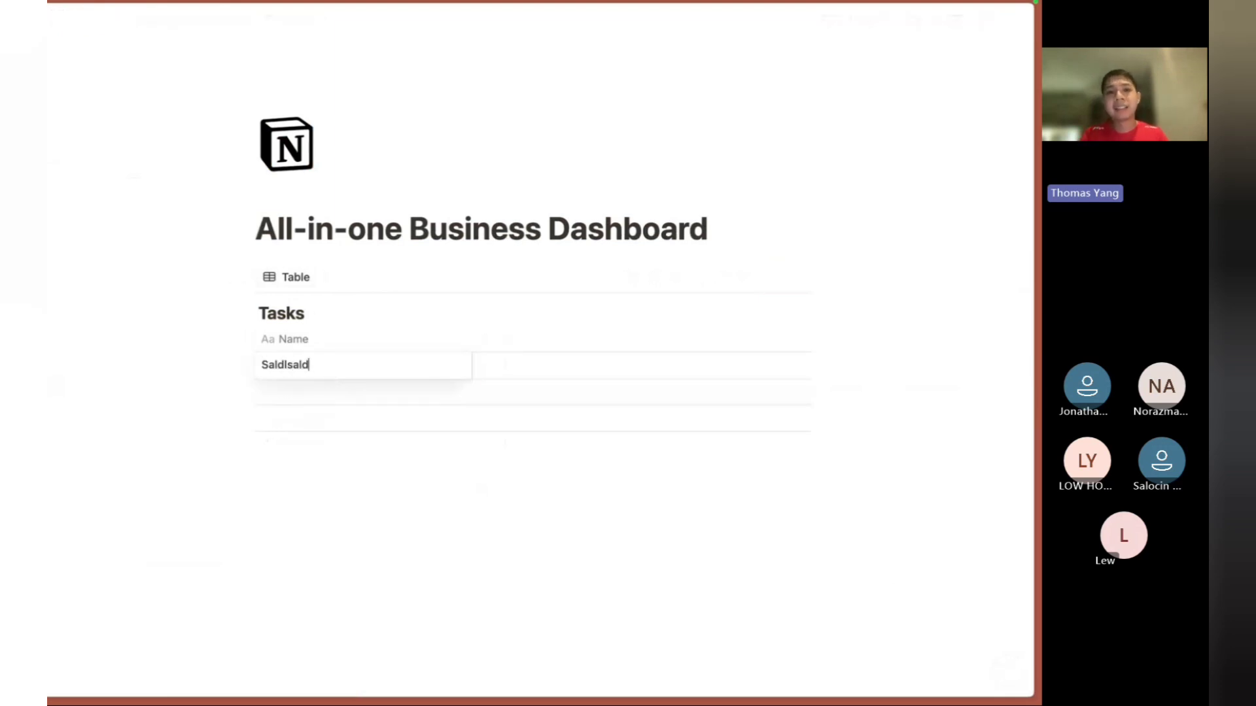
{"action": "key", "text": "Escape"}
Add a Status property to the Tasks table with its default name and options.
{"action": "left_click", "coordinate": [485, 340]}
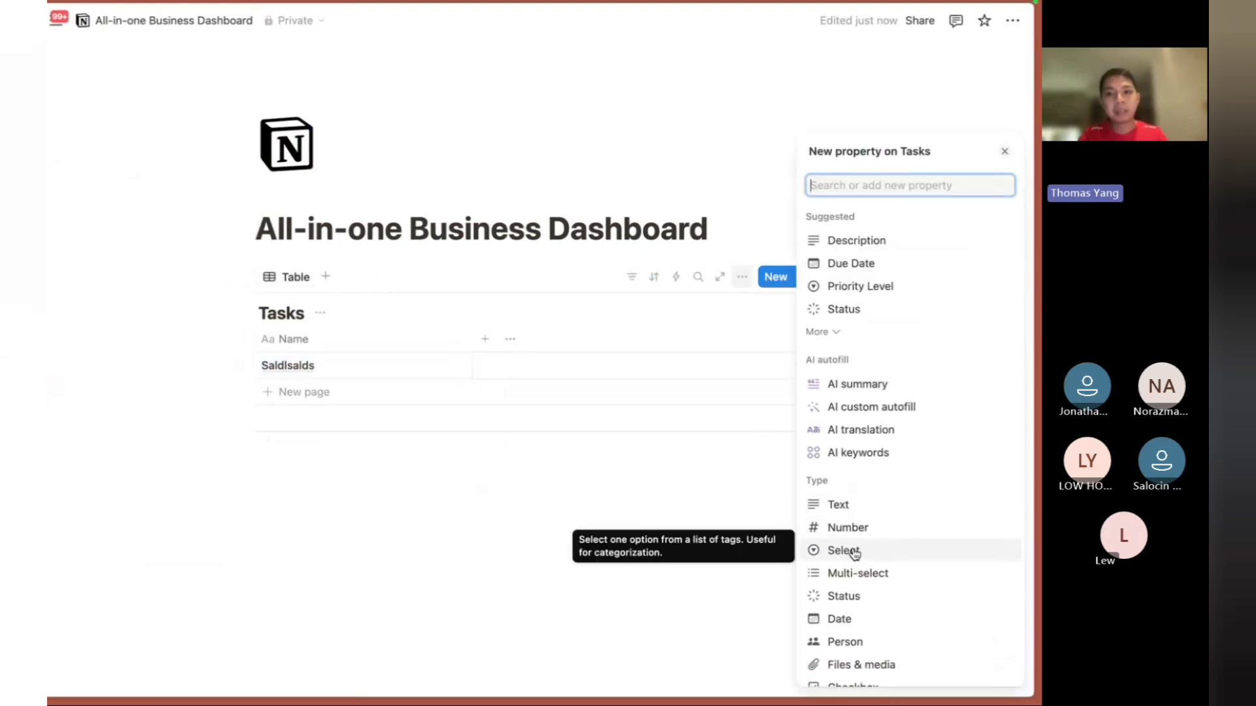
{"action": "left_click", "coordinate": [844, 598]}
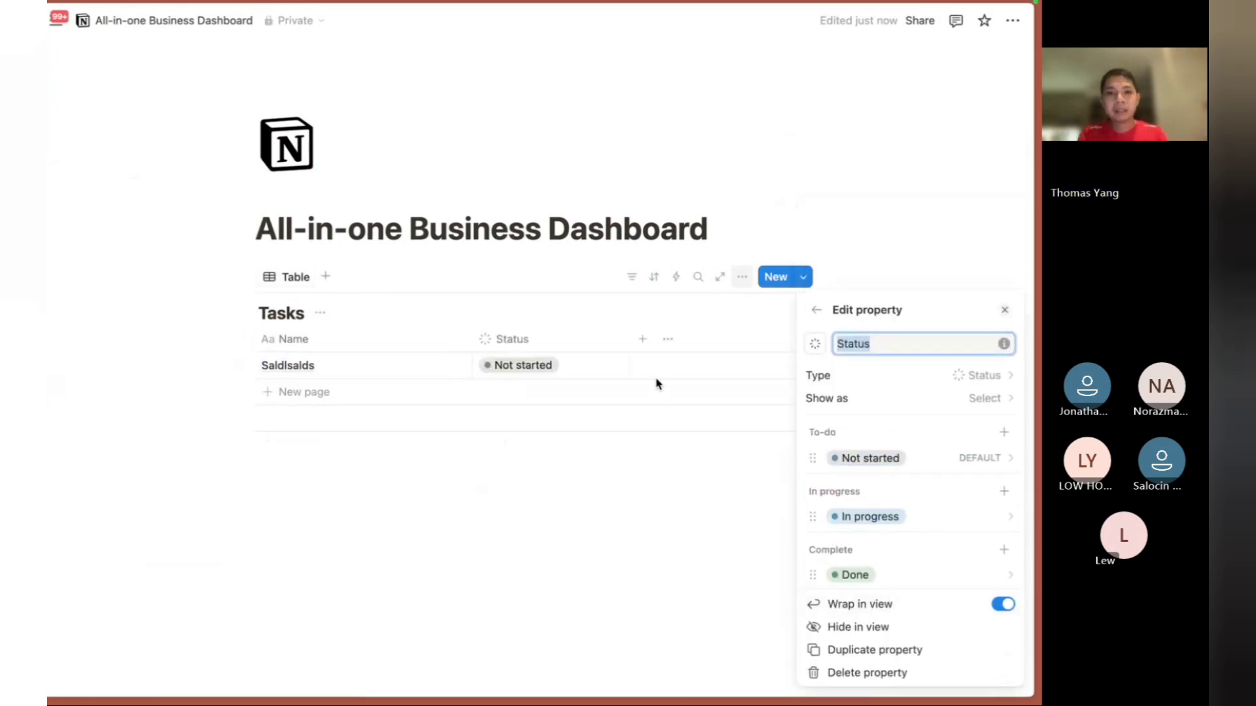
{"action": "left_click", "coordinate": [561, 316]}
Change the first task's status to In progress and finally to Done.
{"action": "left_click", "coordinate": [567, 364]}
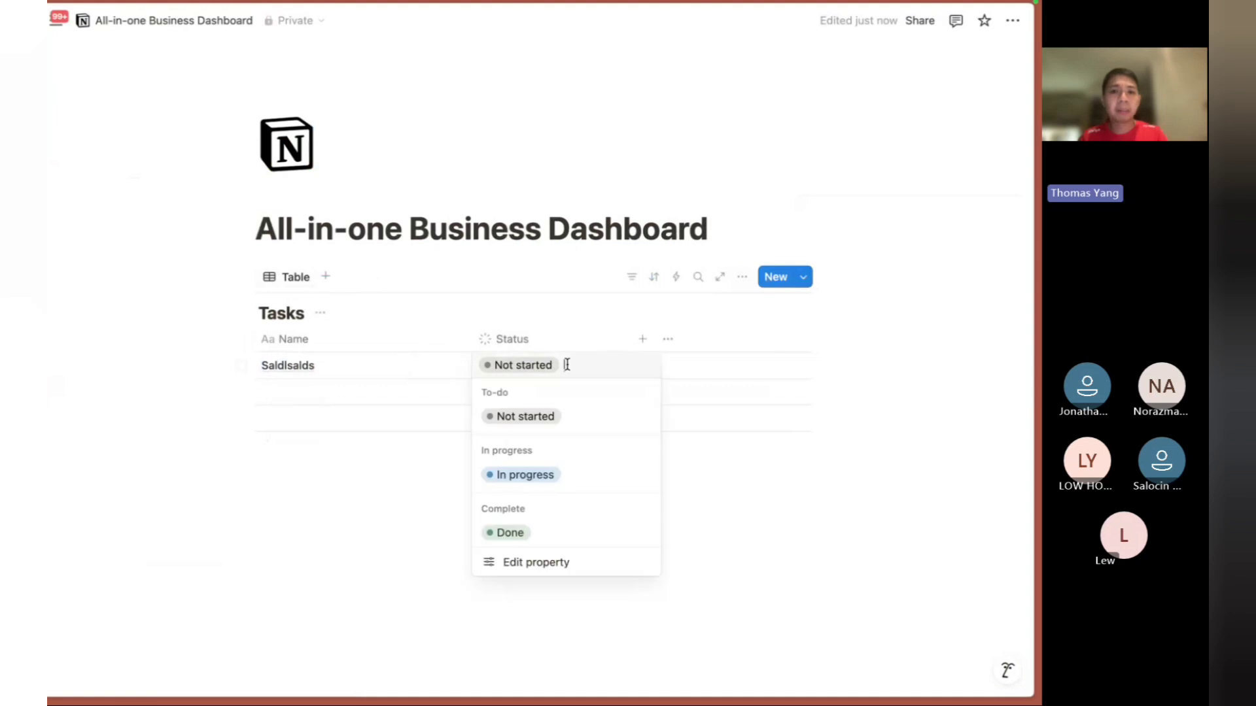
{"action": "left_click", "coordinate": [537, 471]}
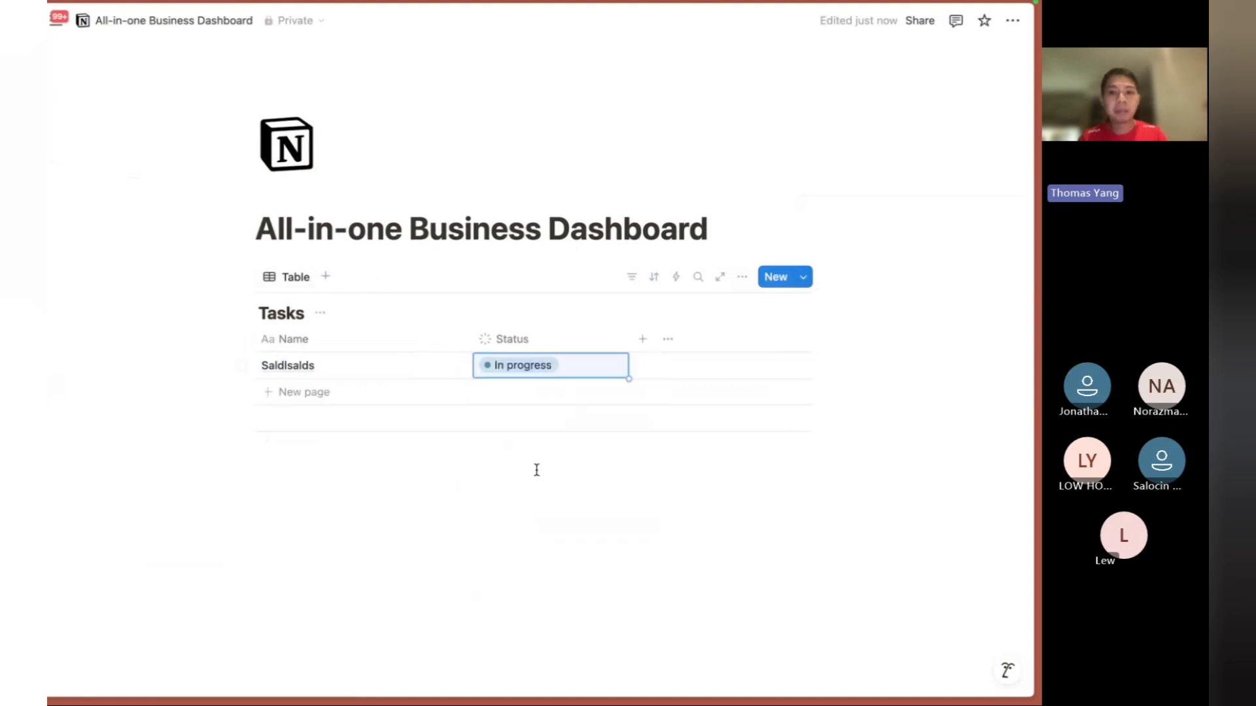
{"action": "left_click", "coordinate": [538, 365]}
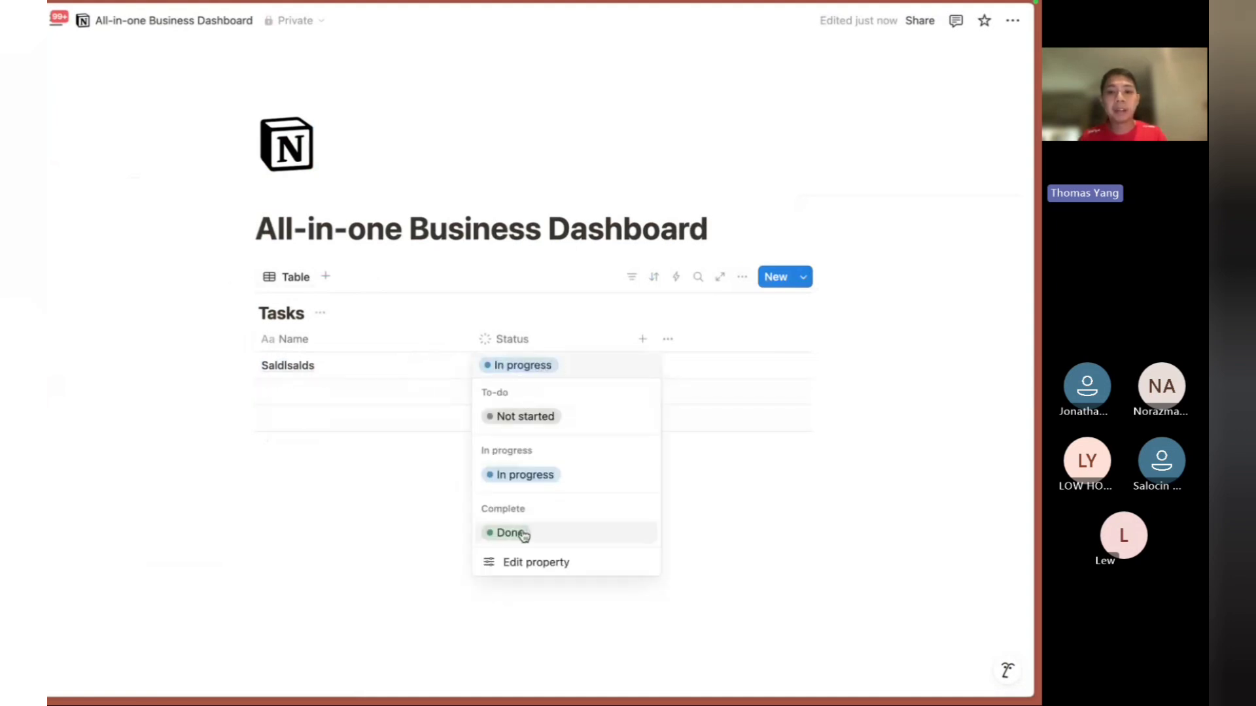
{"action": "left_click", "coordinate": [523, 535]}
{"action": "left_click", "coordinate": [526, 360]}
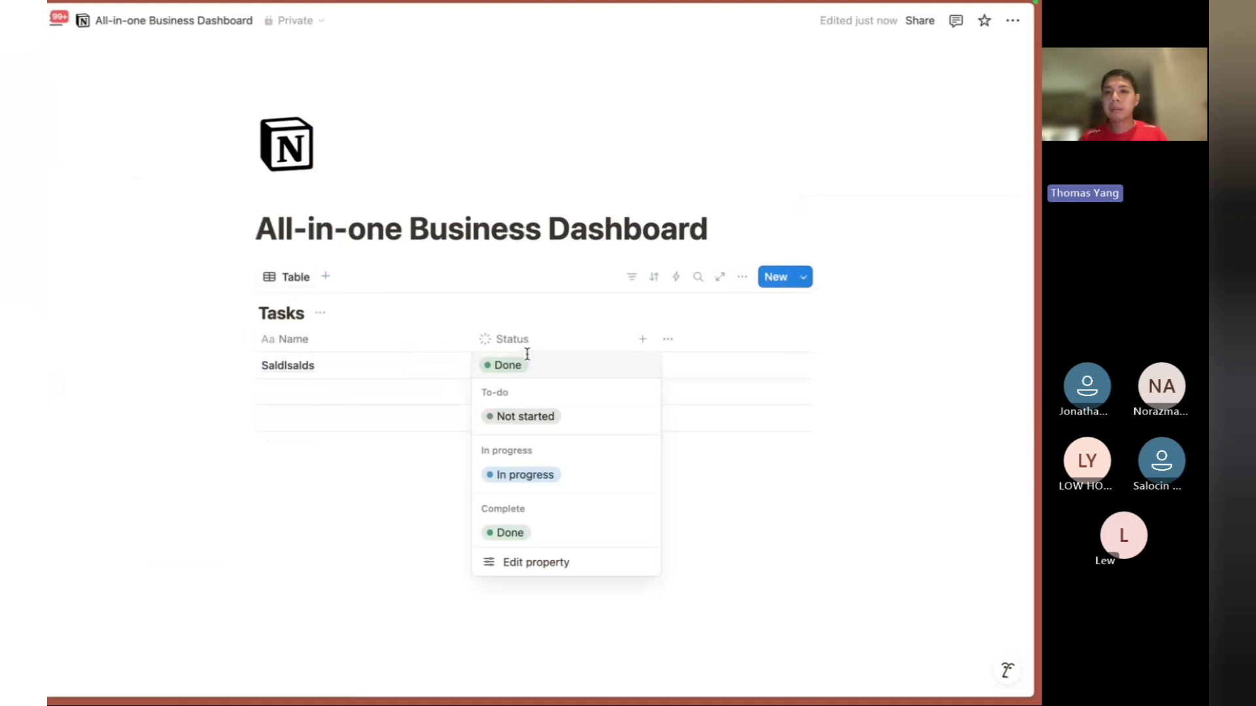
{"action": "key", "text": "Escape"}
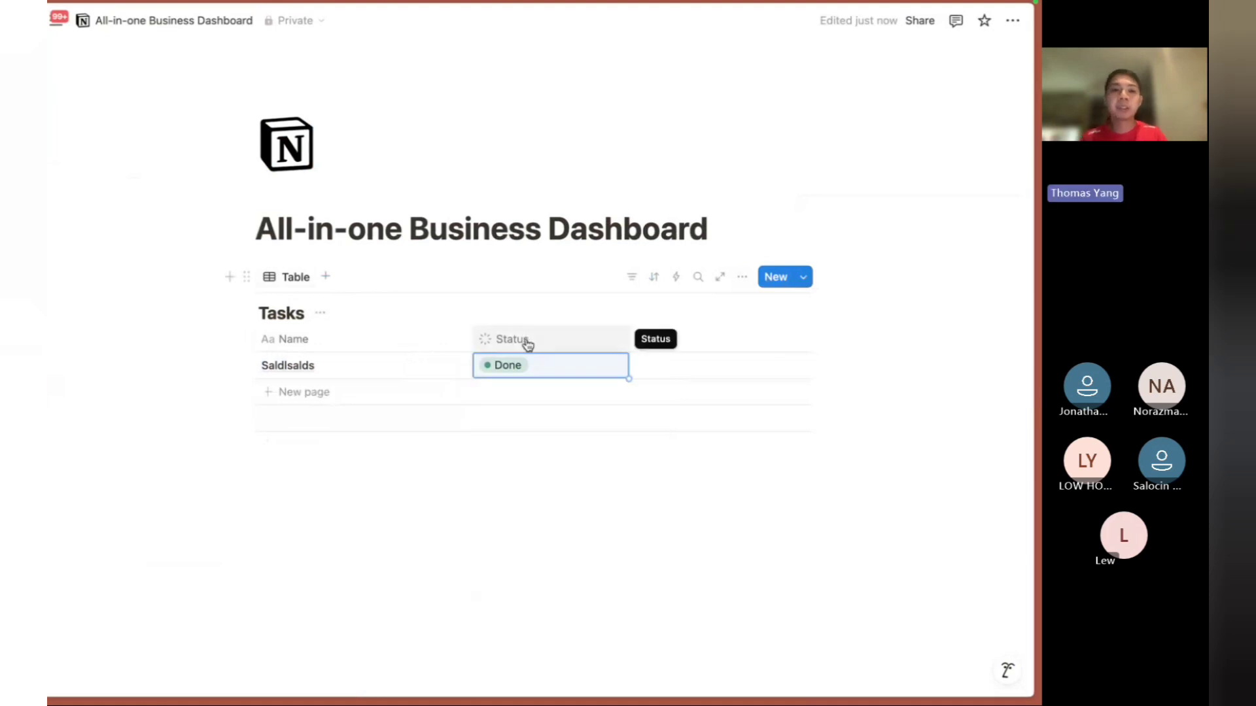
Delete the Status property from the Tasks table.
{"action": "left_click", "coordinate": [489, 342]}
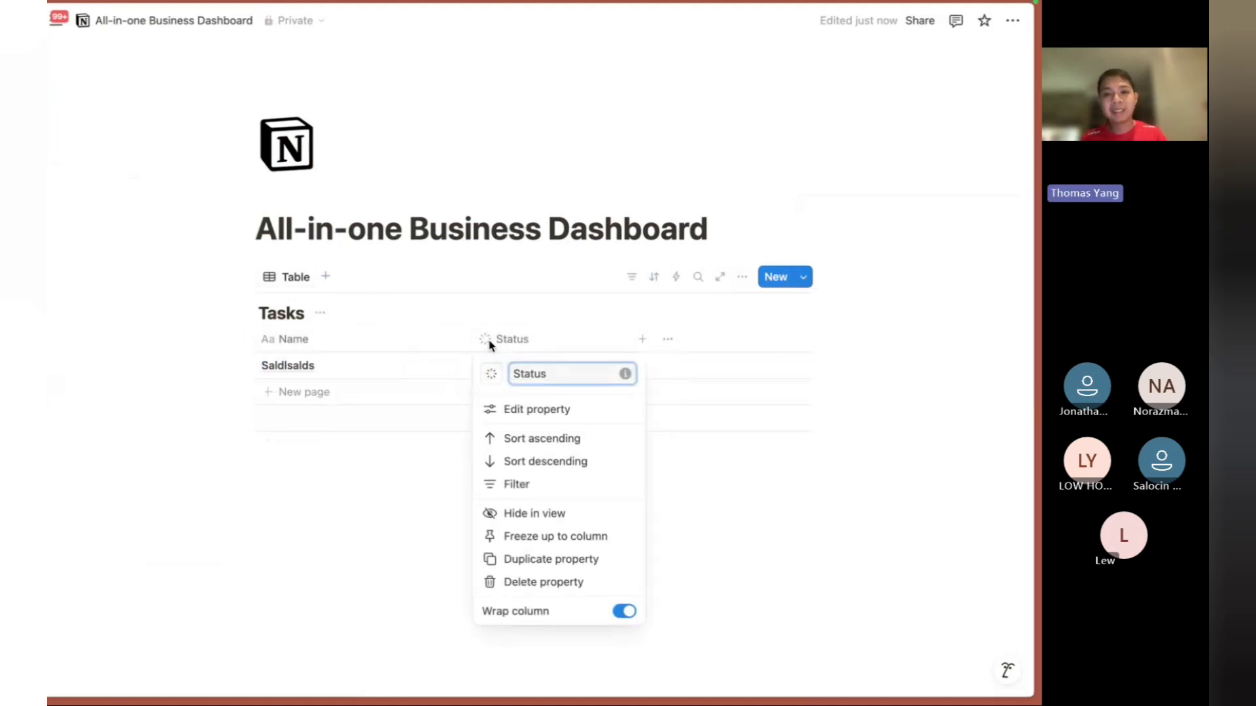
{"action": "left_click", "coordinate": [448, 308]}
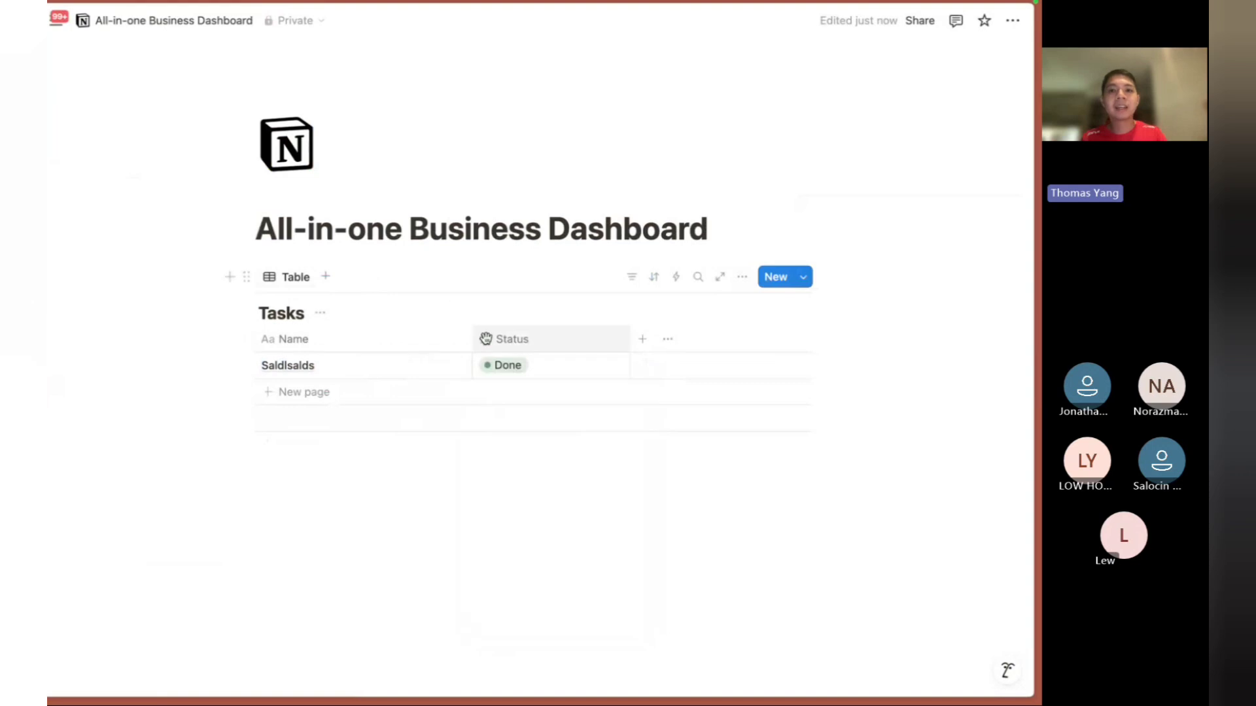
{"action": "left_click", "coordinate": [515, 342]}
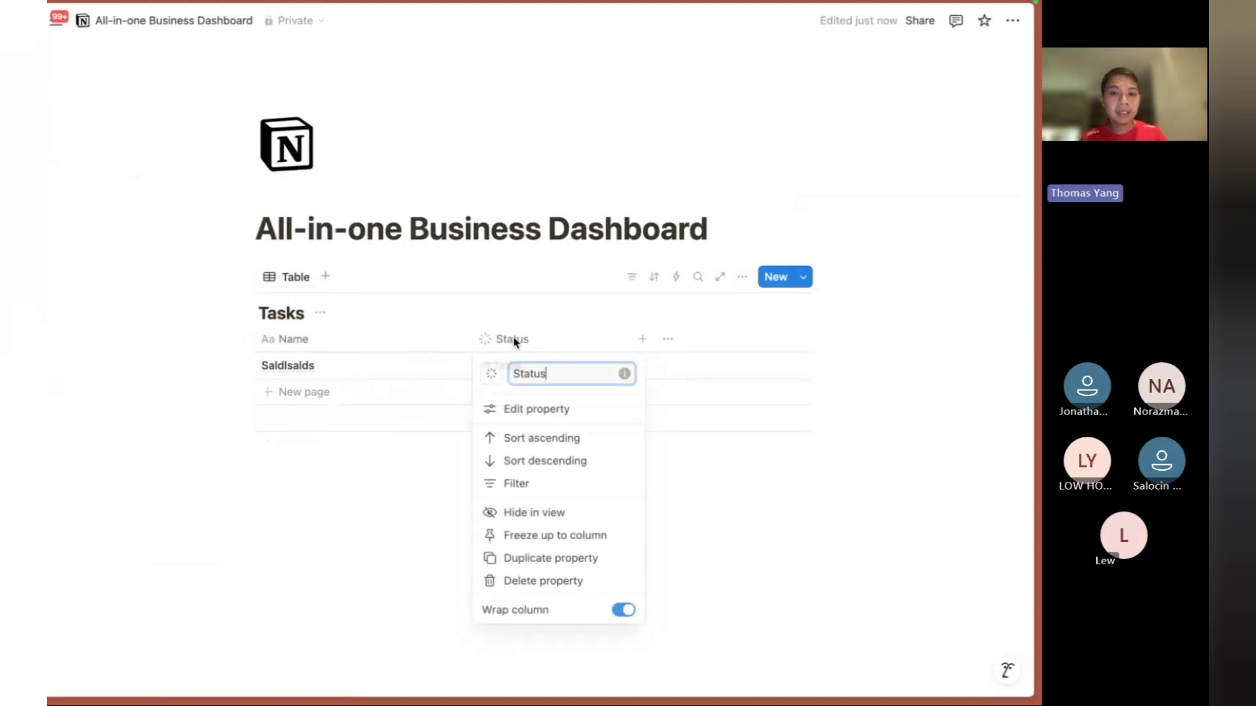
{"action": "left_click", "coordinate": [526, 577]}
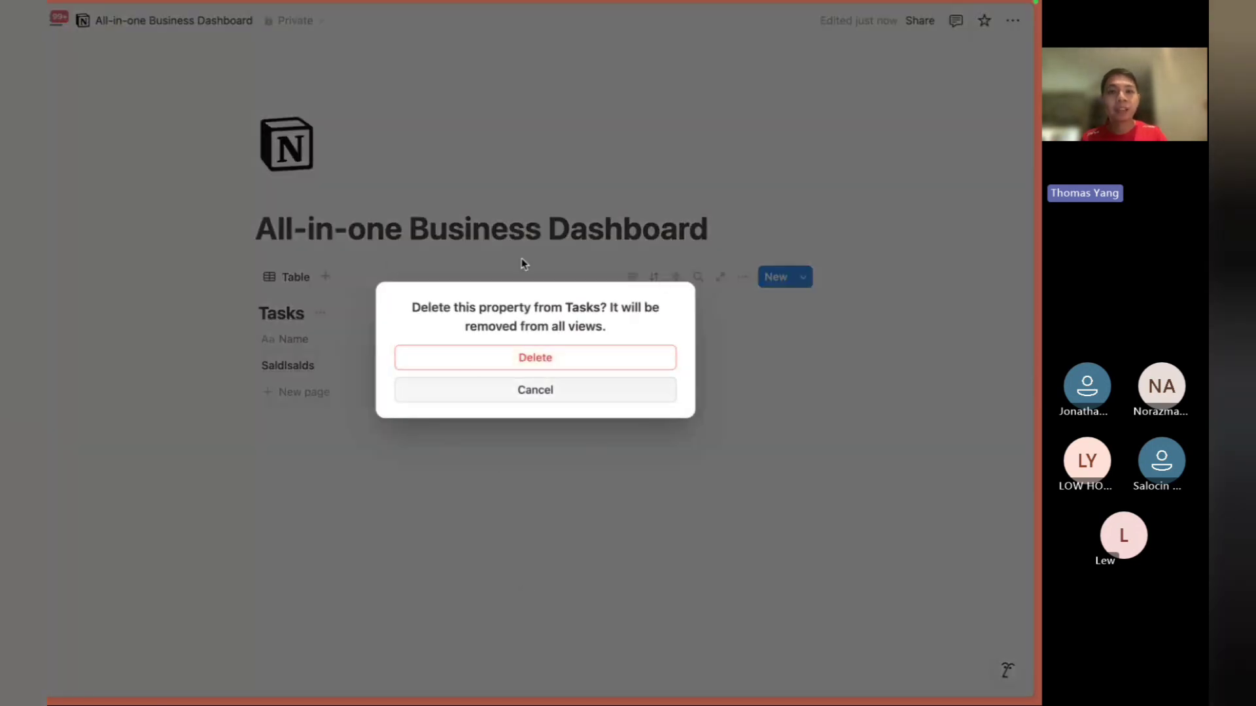
{"action": "left_click", "coordinate": [535, 364]}
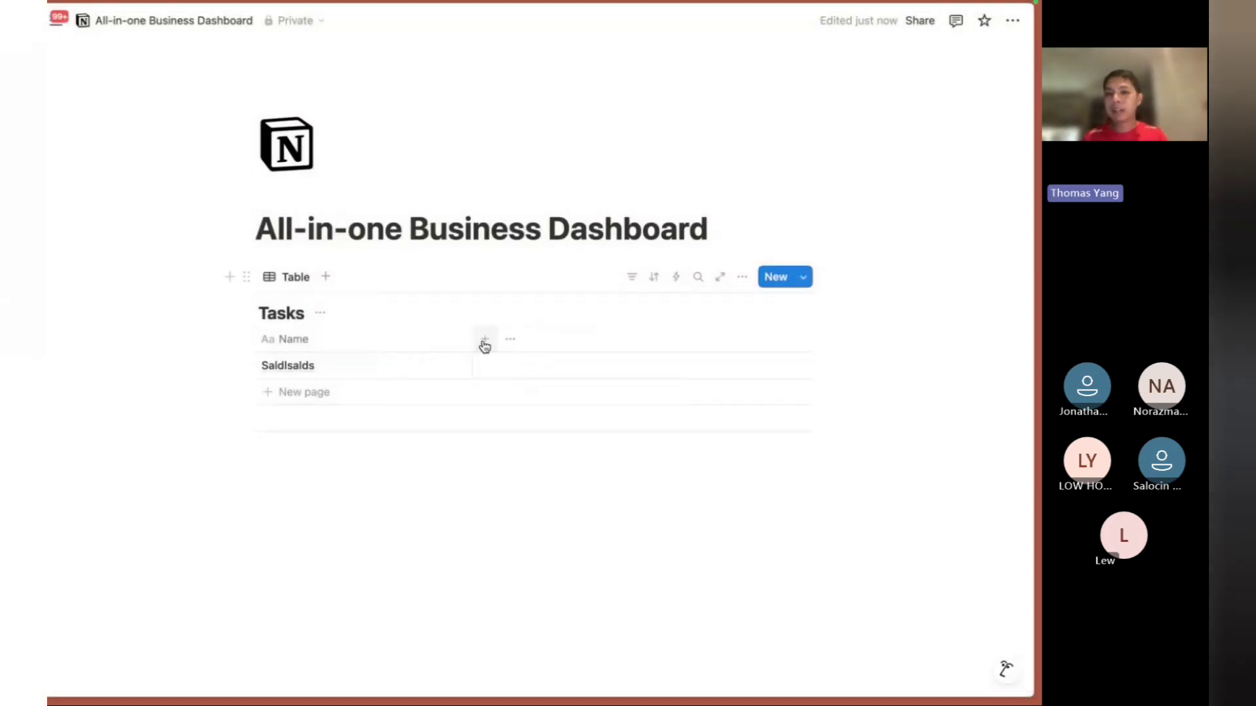
Add a Checkbox property to the Tasks table, keeping its default name.
{"action": "left_click", "coordinate": [485, 341]}
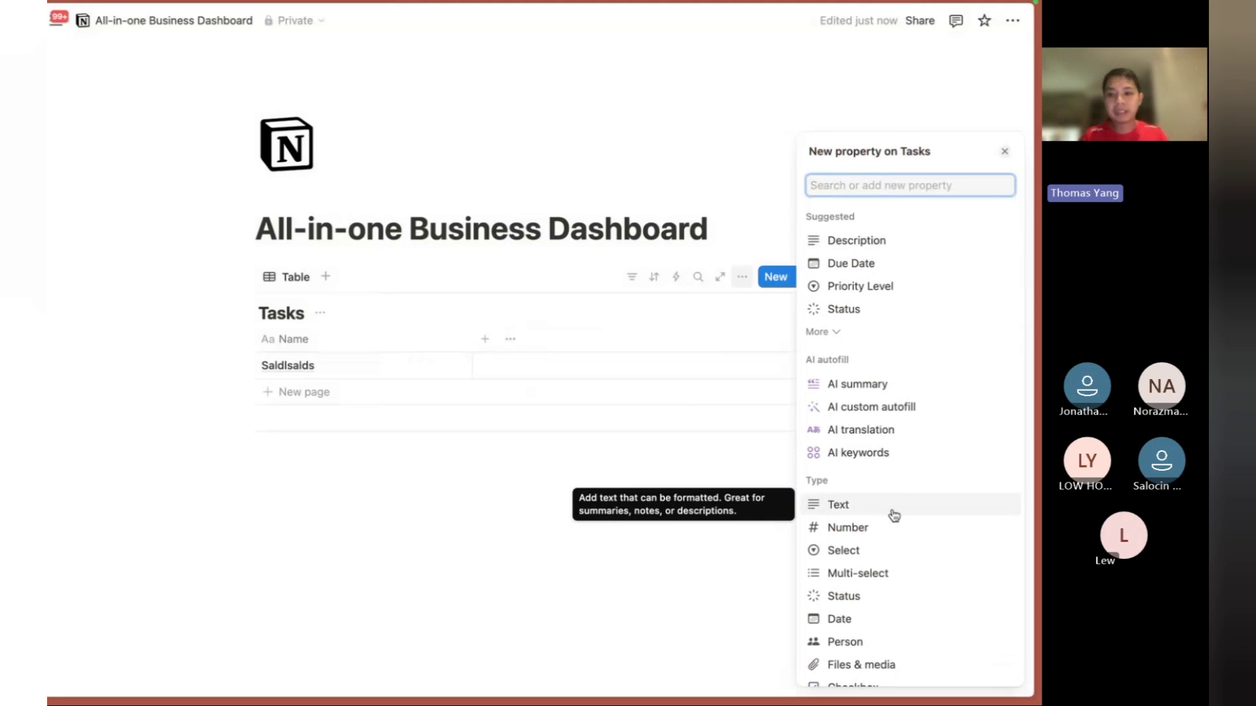
{"action": "scroll", "coordinate": [867, 448], "scroll_direction": "down", "scroll_amount": 3}
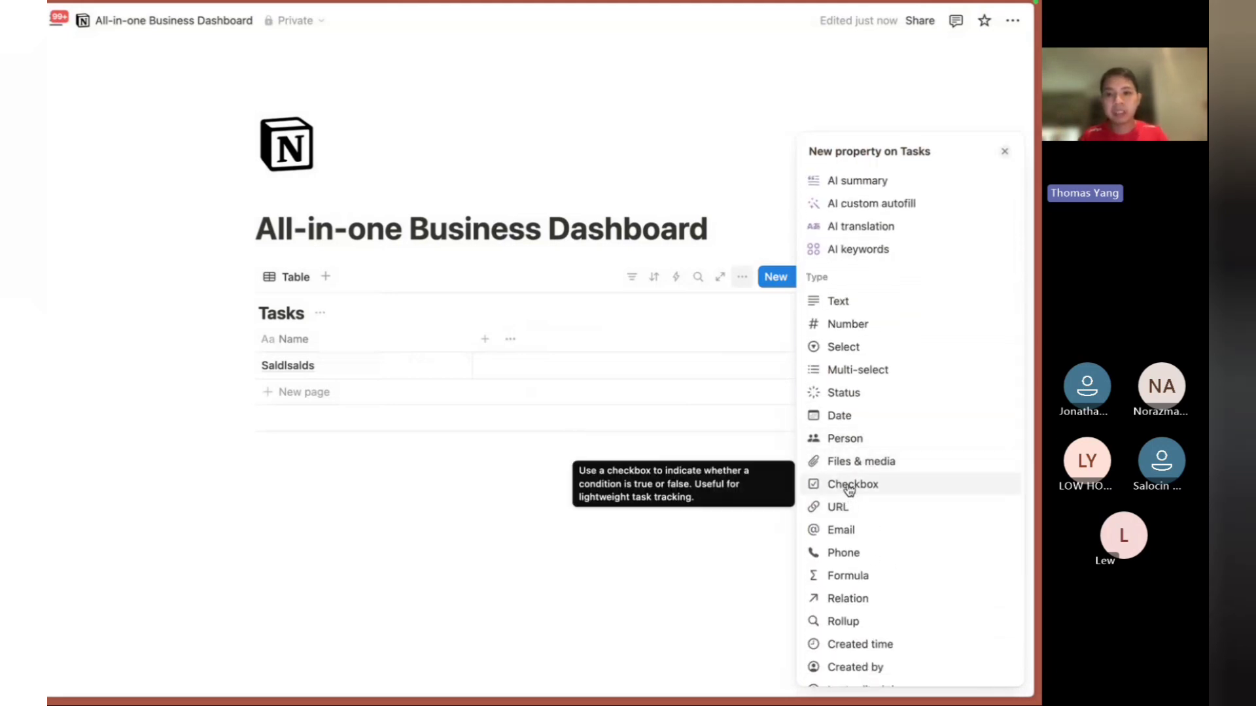
{"action": "scroll", "coordinate": [853, 488], "scroll_direction": "up", "scroll_amount": 3}
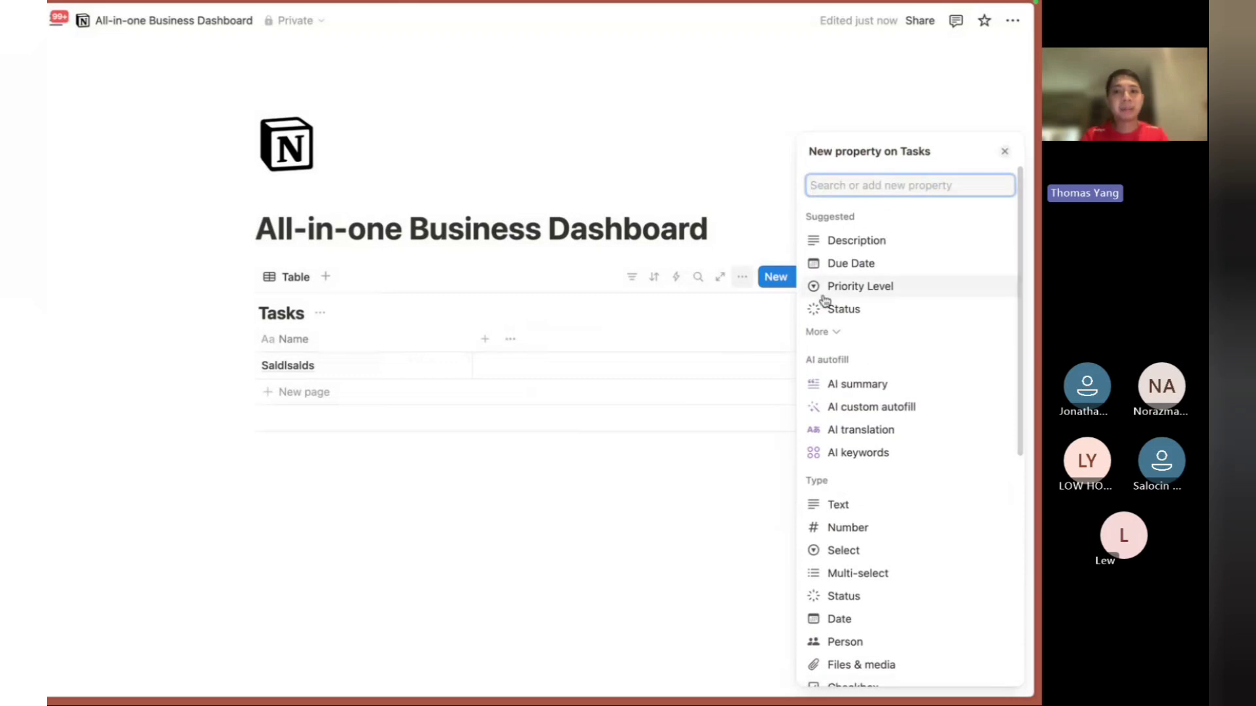
{"action": "type", "text": "checkbox"}
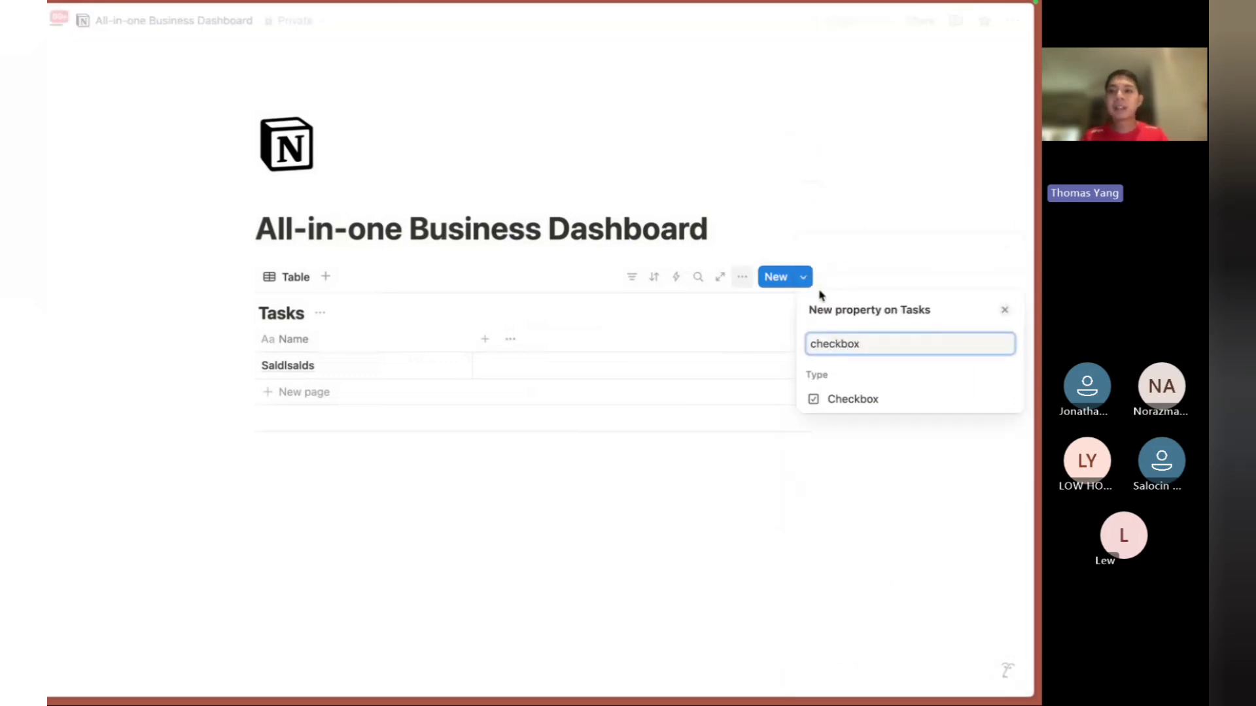
{"action": "left_click", "coordinate": [830, 399]}
{"action": "left_click", "coordinate": [541, 317]}
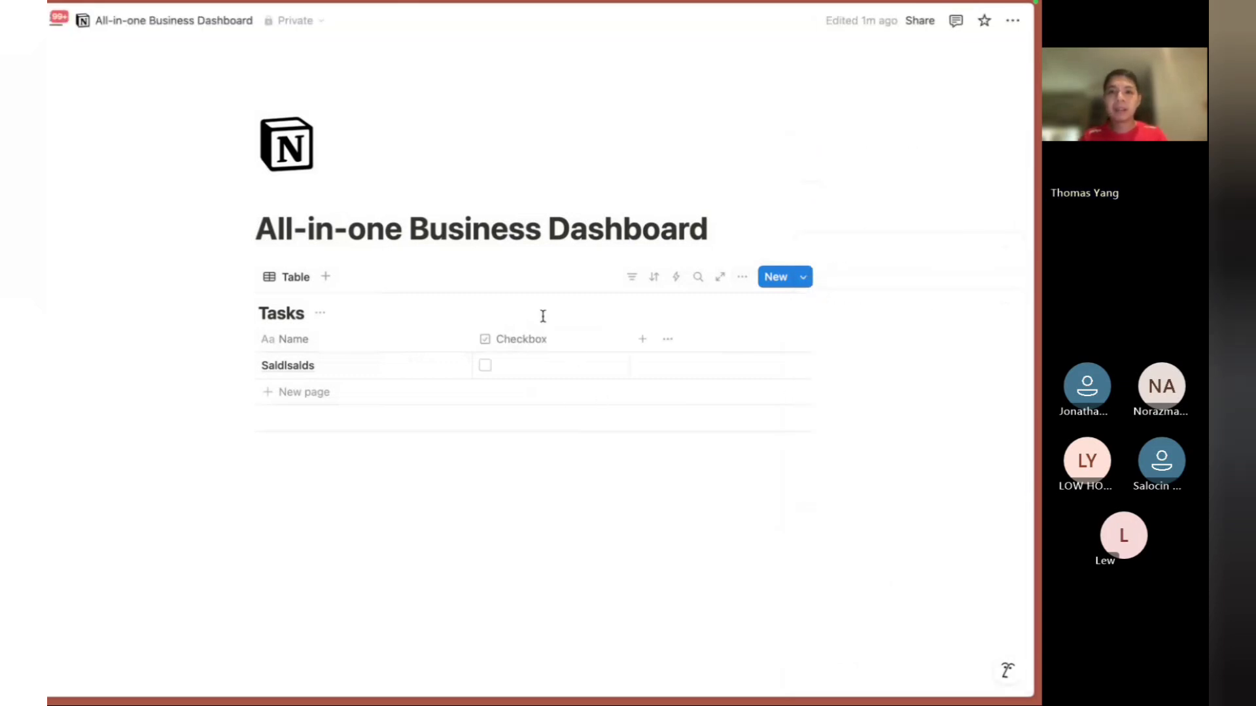
Mark the first task's checkbox, then add an entry named "Task 2" and mark its checkbox as well.
{"action": "left_click", "coordinate": [485, 366]}
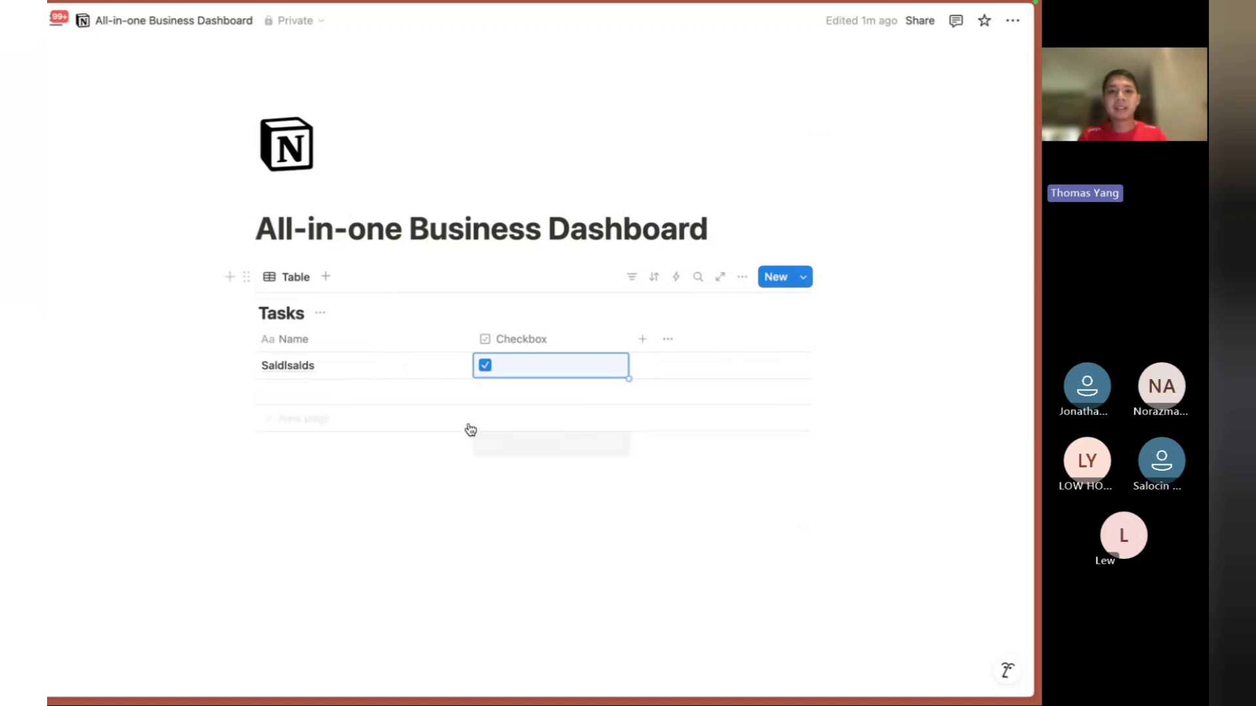
{"action": "left_click", "coordinate": [432, 395]}
{"action": "type", "text": "Task 2"}
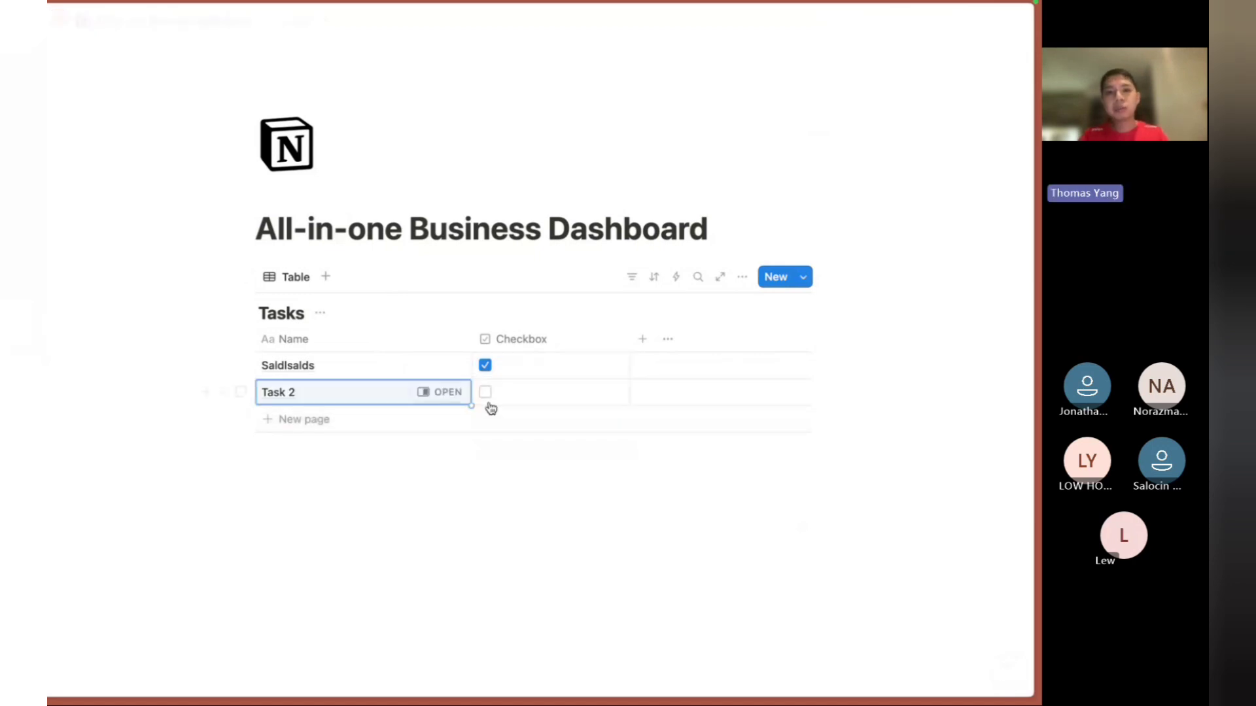
{"action": "left_click", "coordinate": [490, 401]}
{"action": "left_click", "coordinate": [536, 310]}
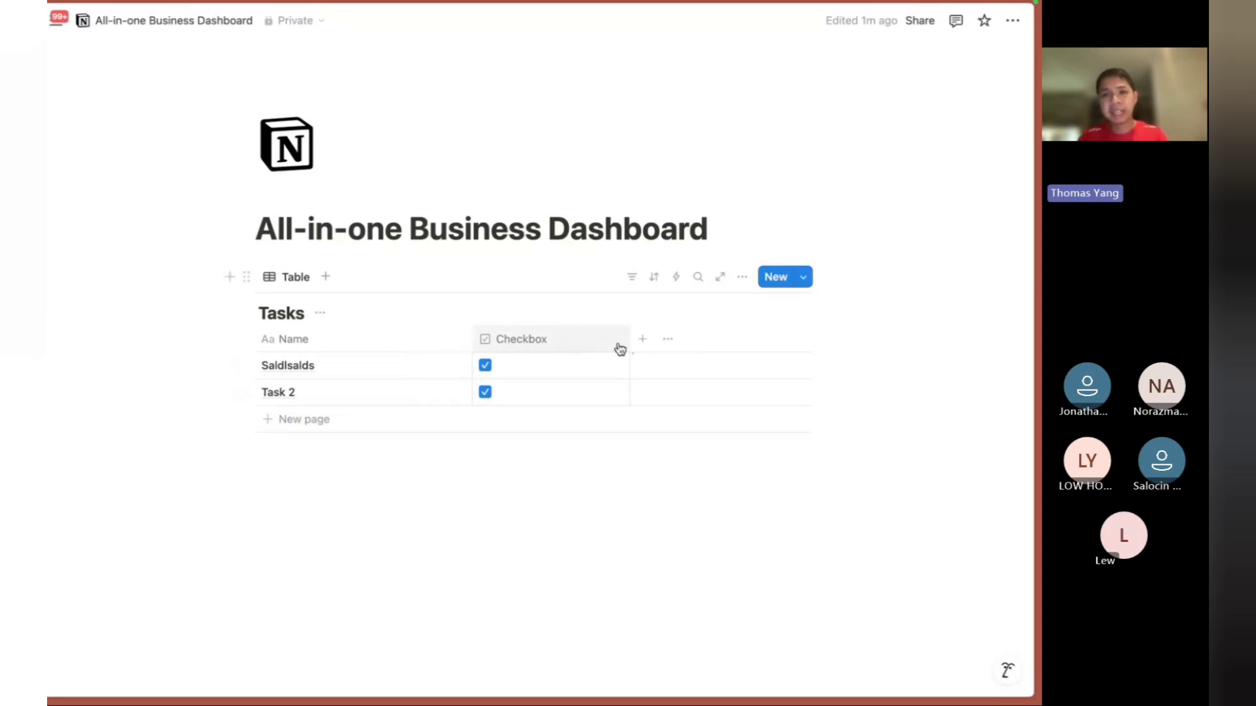
Narrow the Checkbox column of the Tasks table to icon width and clear the checkboxes of both tasks.
{"action": "left_click_drag", "start_coordinate": [627, 340], "coordinate": [497, 340]}
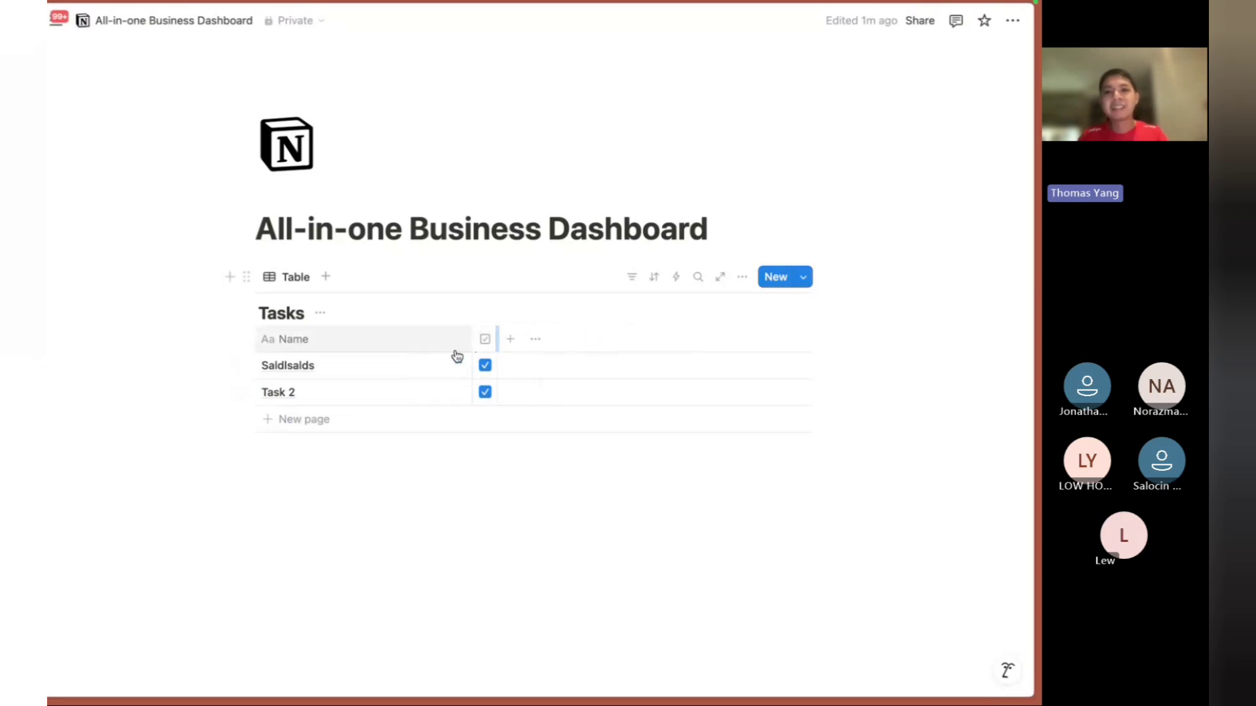
{"action": "left_click", "coordinate": [488, 366]}
{"action": "left_click", "coordinate": [488, 394]}
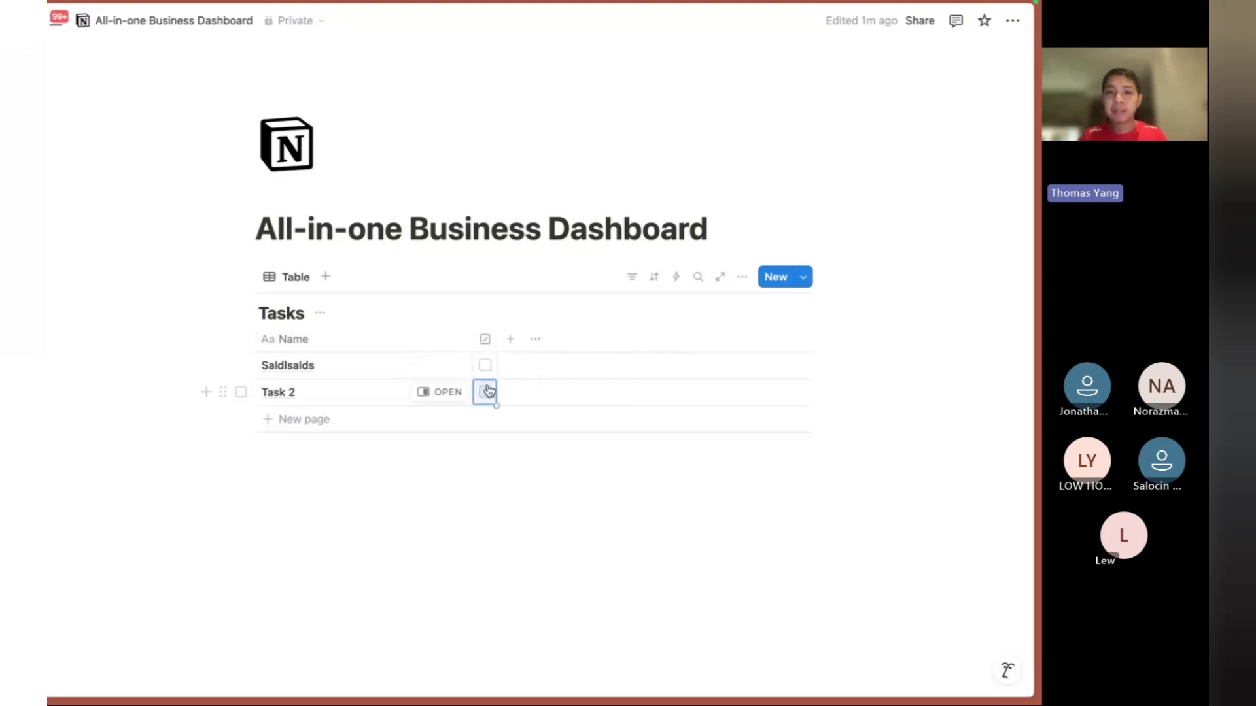
{"action": "left_click", "coordinate": [485, 378]}
{"action": "left_click", "coordinate": [488, 392]}
{"action": "left_click", "coordinate": [485, 365]}
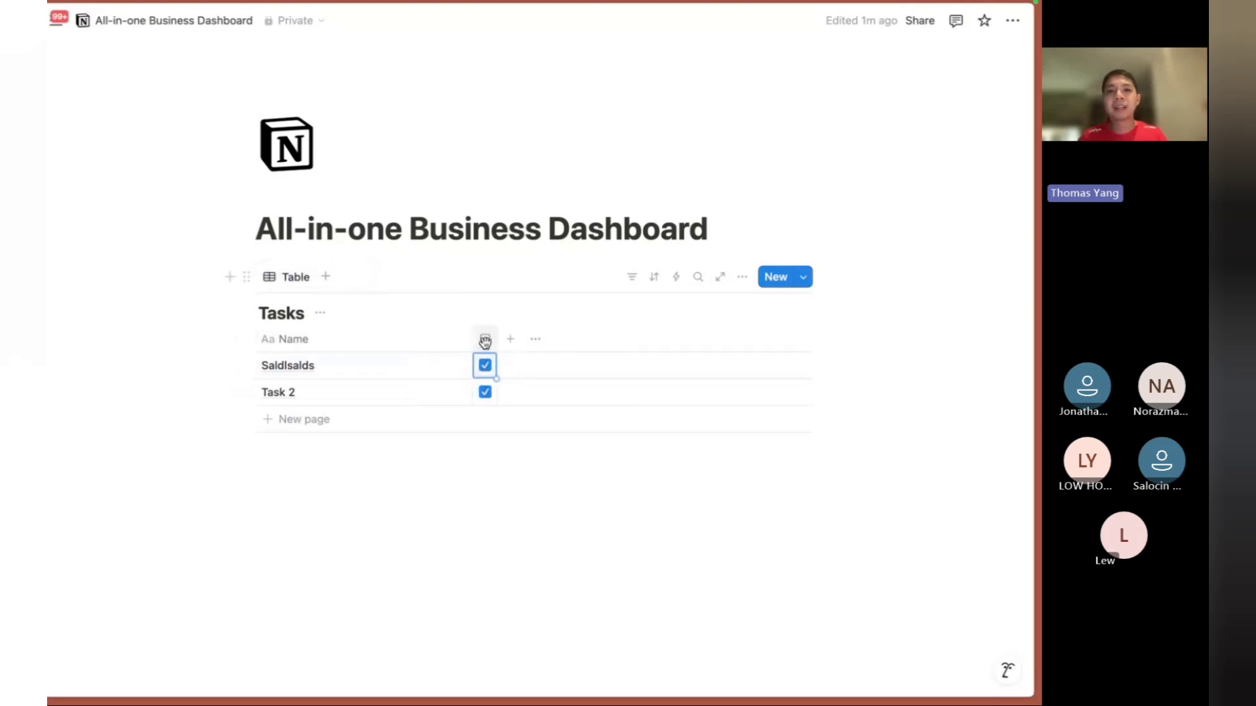
{"action": "left_click", "coordinate": [483, 336]}
{"action": "left_click", "coordinate": [480, 335]}
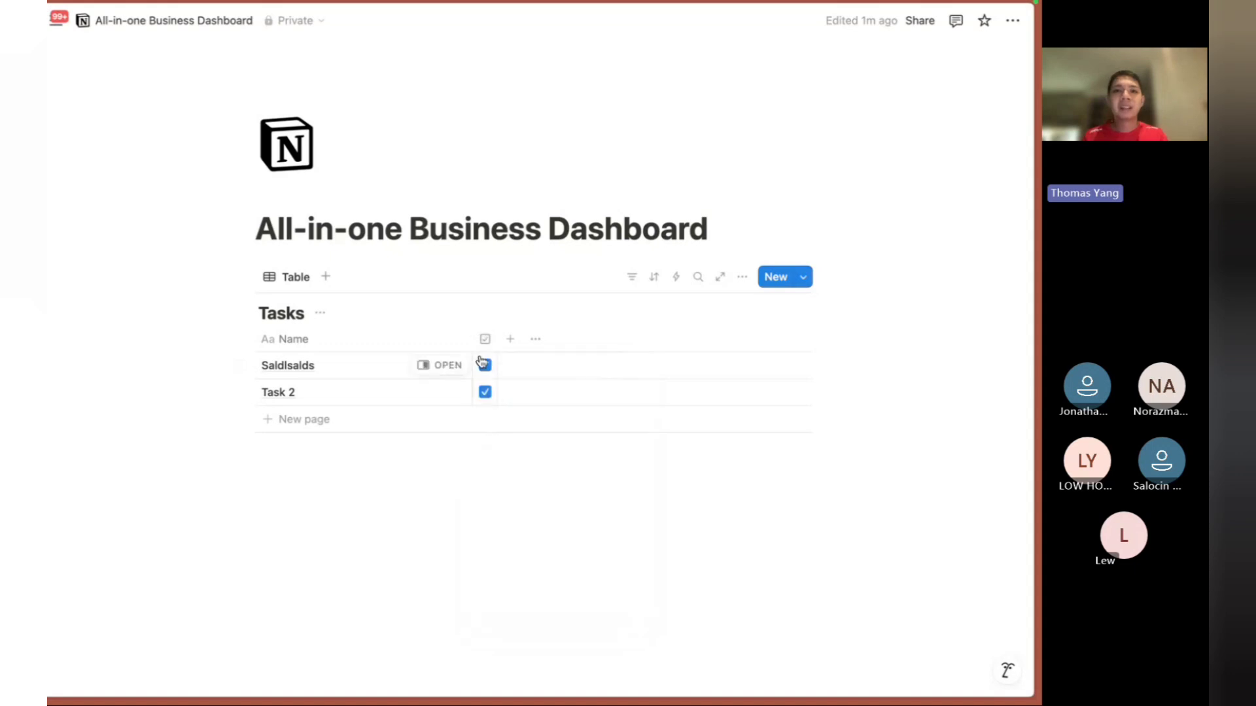
{"action": "left_click", "coordinate": [484, 365]}
{"action": "left_click", "coordinate": [484, 380]}
{"action": "left_click", "coordinate": [485, 392]}
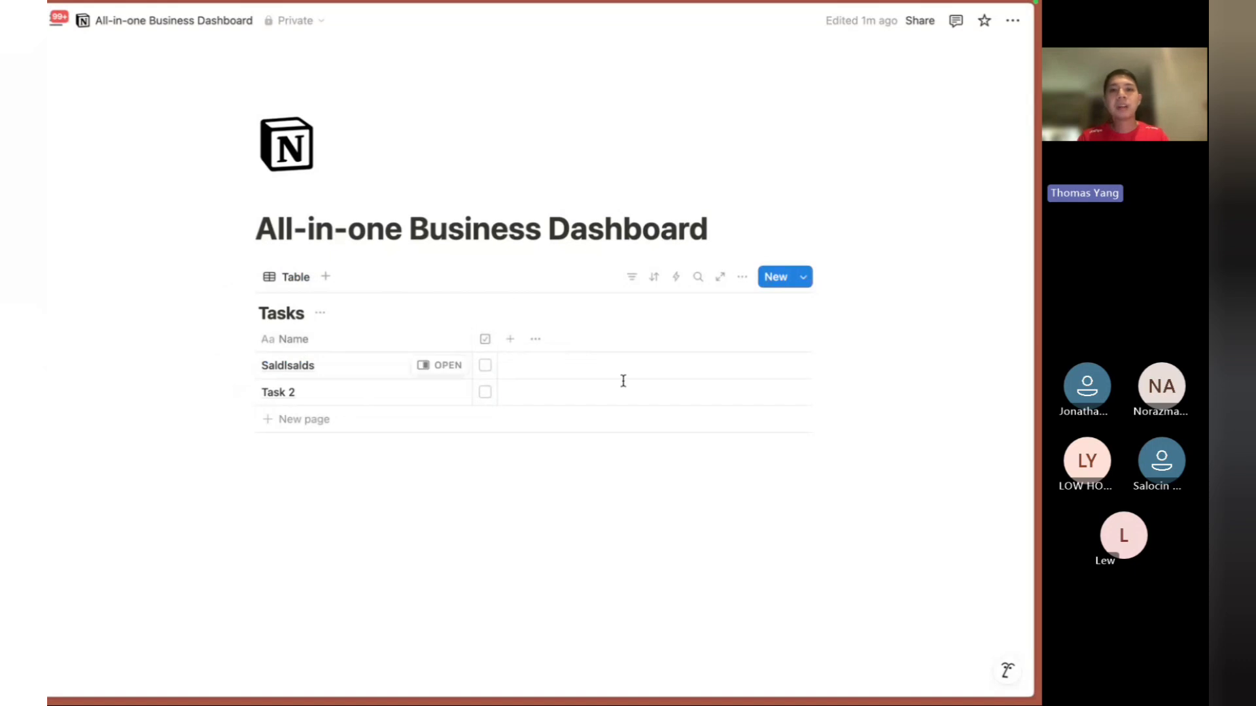
Add the suggested Due Date property to the Tasks table and move its column between Name and Checkbox.
{"action": "left_click", "coordinate": [510, 339]}
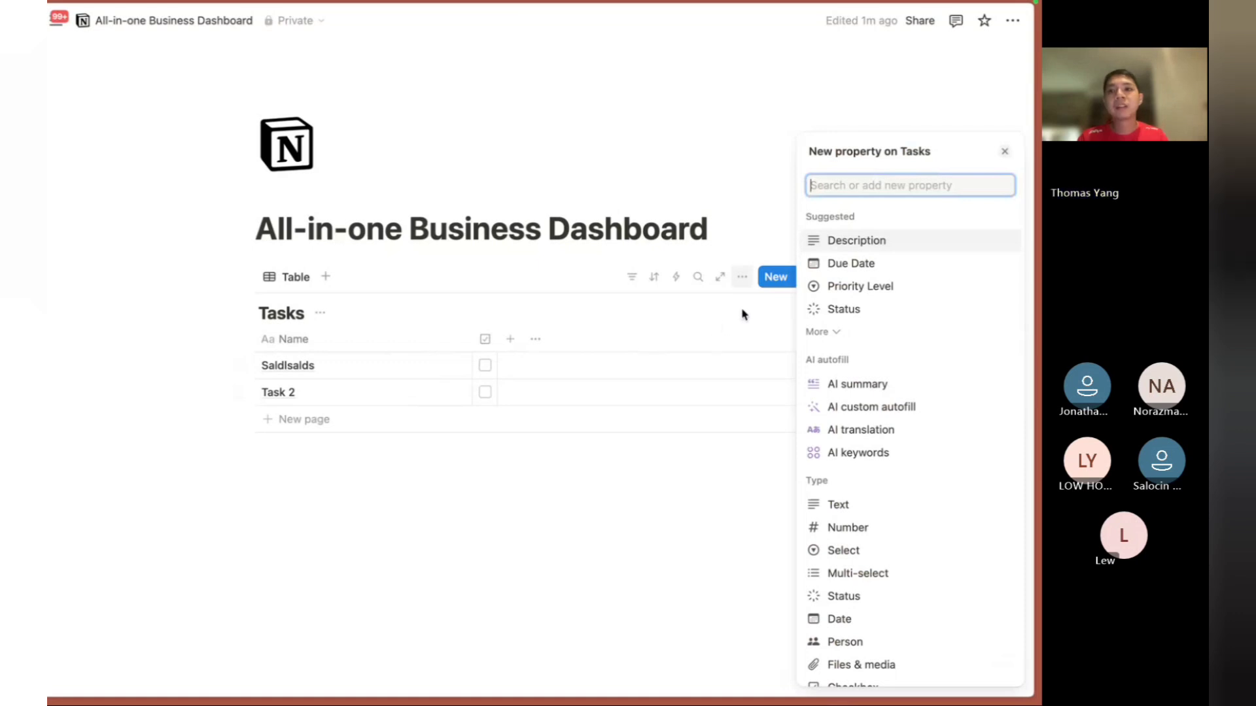
{"action": "left_click", "coordinate": [508, 346]}
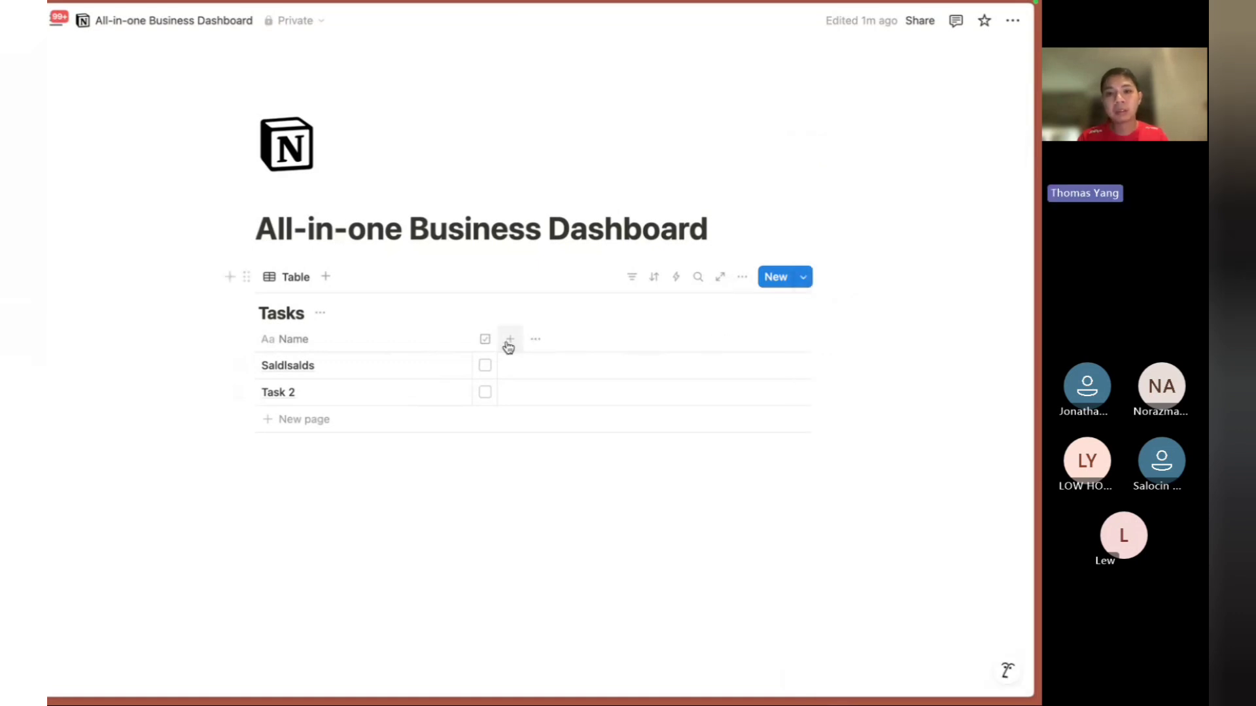
{"action": "left_click", "coordinate": [513, 344]}
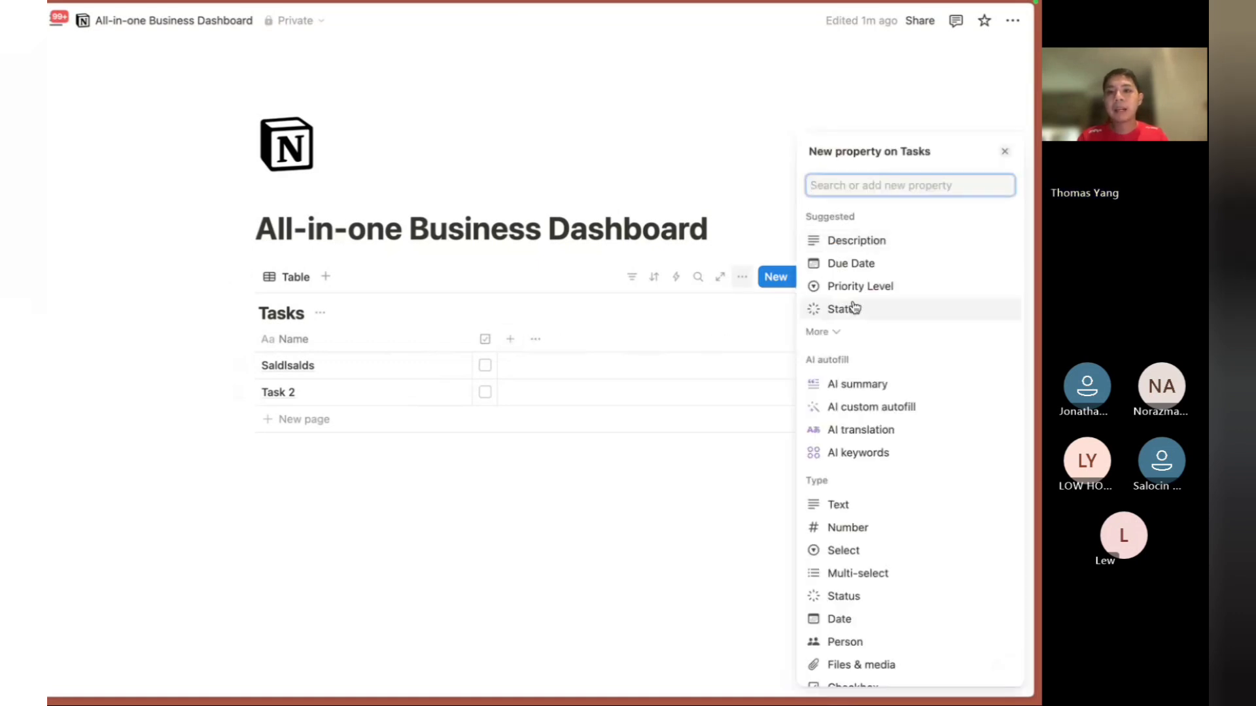
{"action": "left_click", "coordinate": [851, 264]}
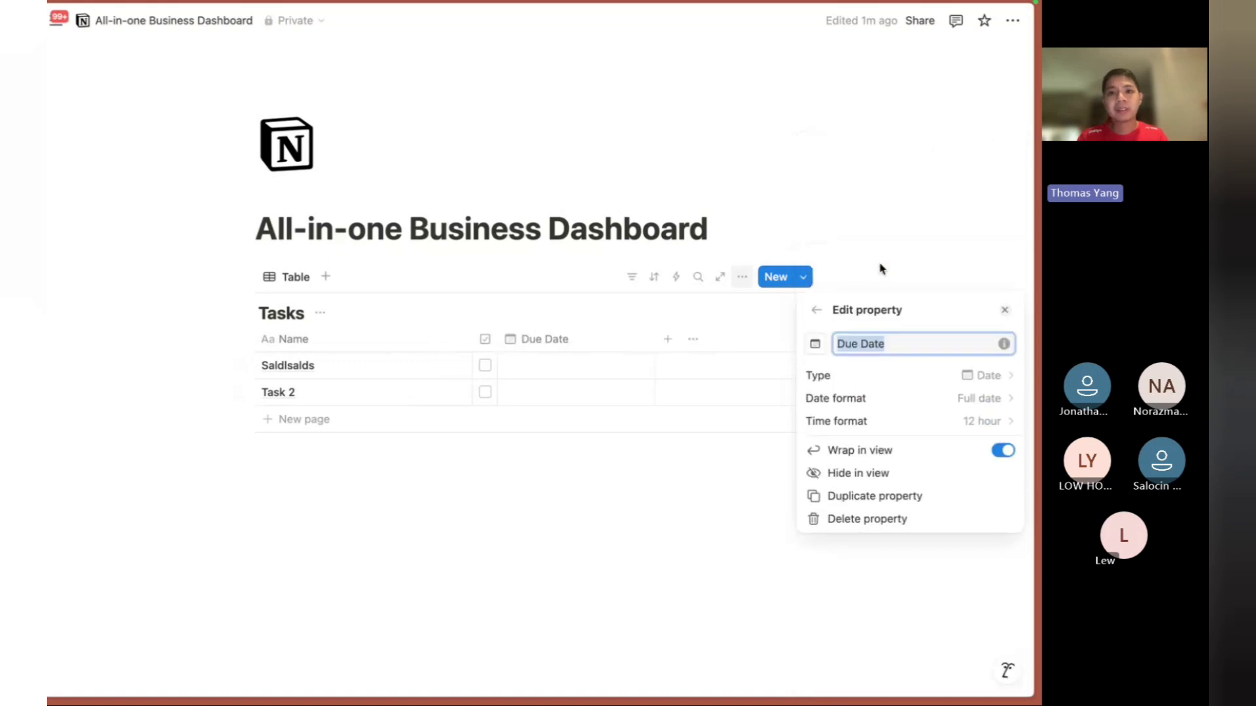
{"action": "left_click", "coordinate": [589, 331]}
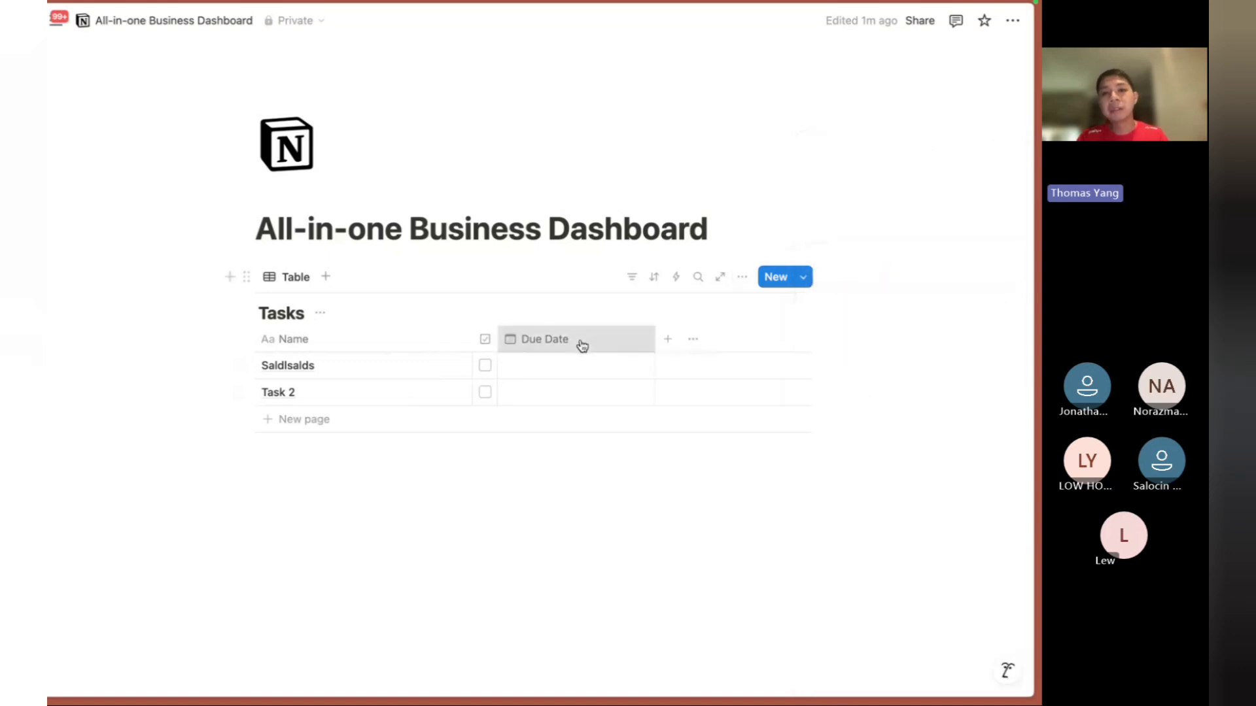
{"action": "left_click_drag", "start_coordinate": [582, 345], "coordinate": [485, 359]}
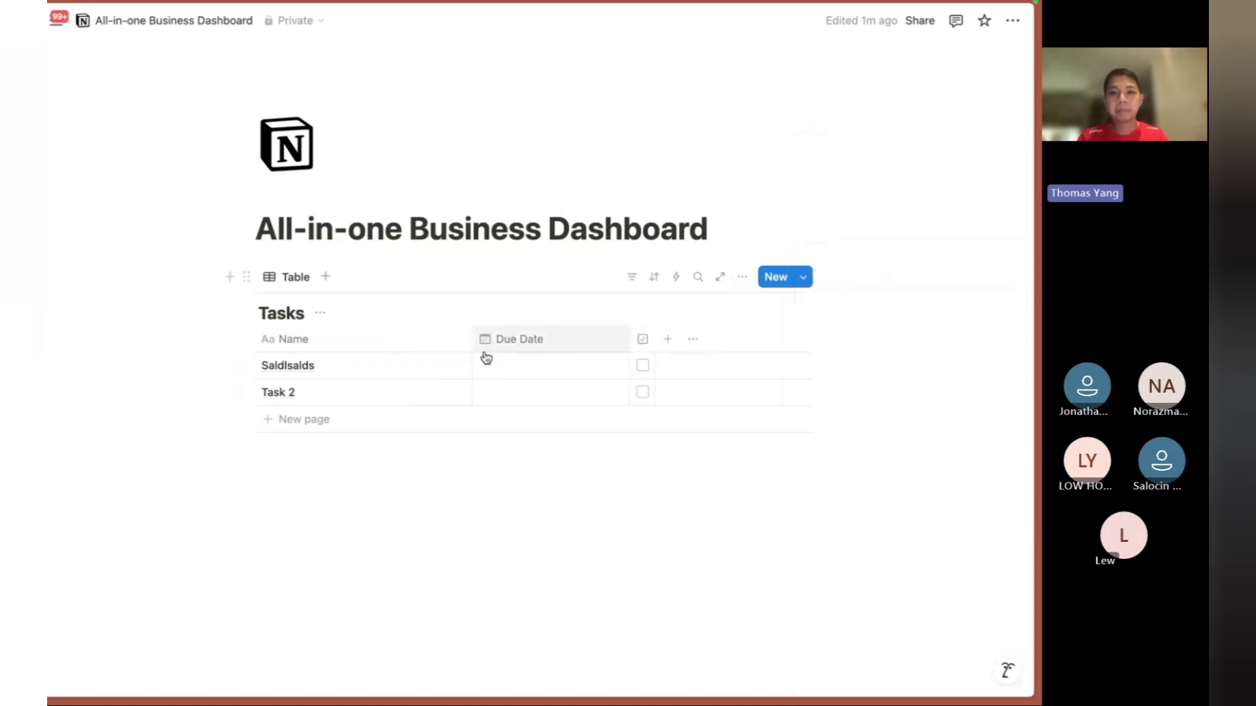
Set the first task's due date to March 12, 2025 and Task 2's due date to April 16, 2025.
{"action": "left_click", "coordinate": [526, 377]}
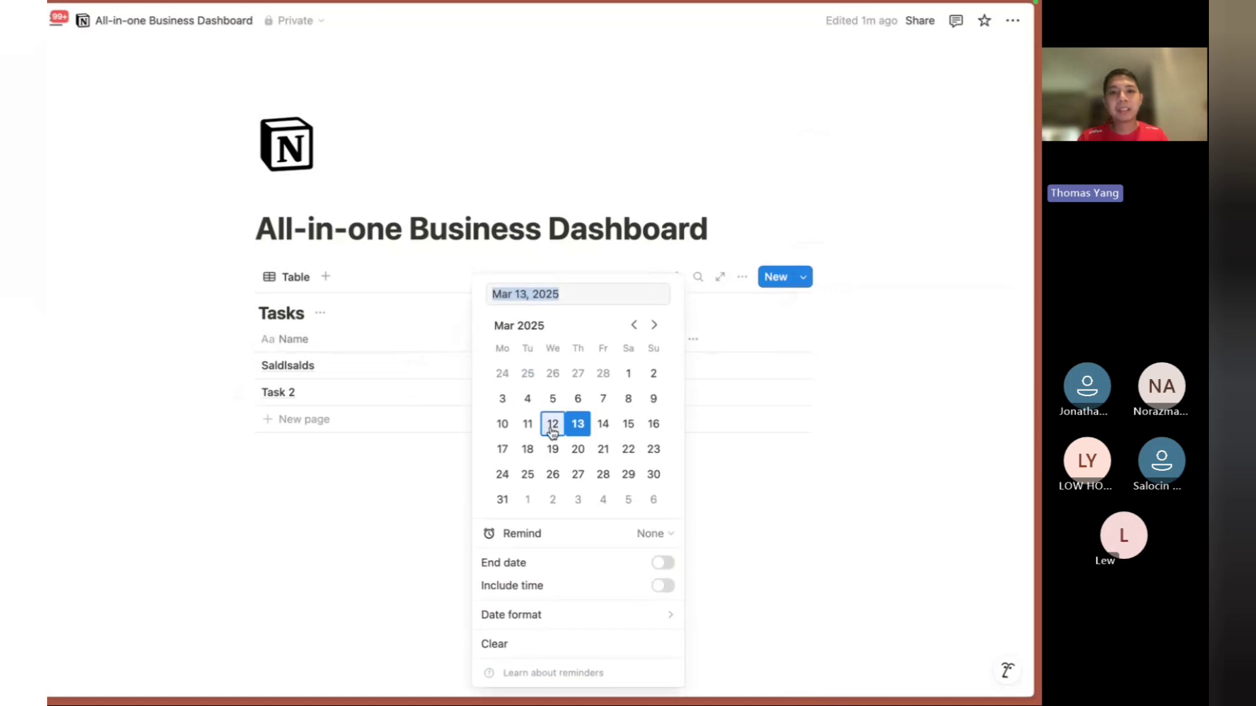
{"action": "left_click", "coordinate": [549, 423]}
{"action": "left_click", "coordinate": [444, 427]}
{"action": "left_click", "coordinate": [532, 401]}
{"action": "left_click", "coordinate": [556, 495]}
{"action": "left_click", "coordinate": [375, 413]}
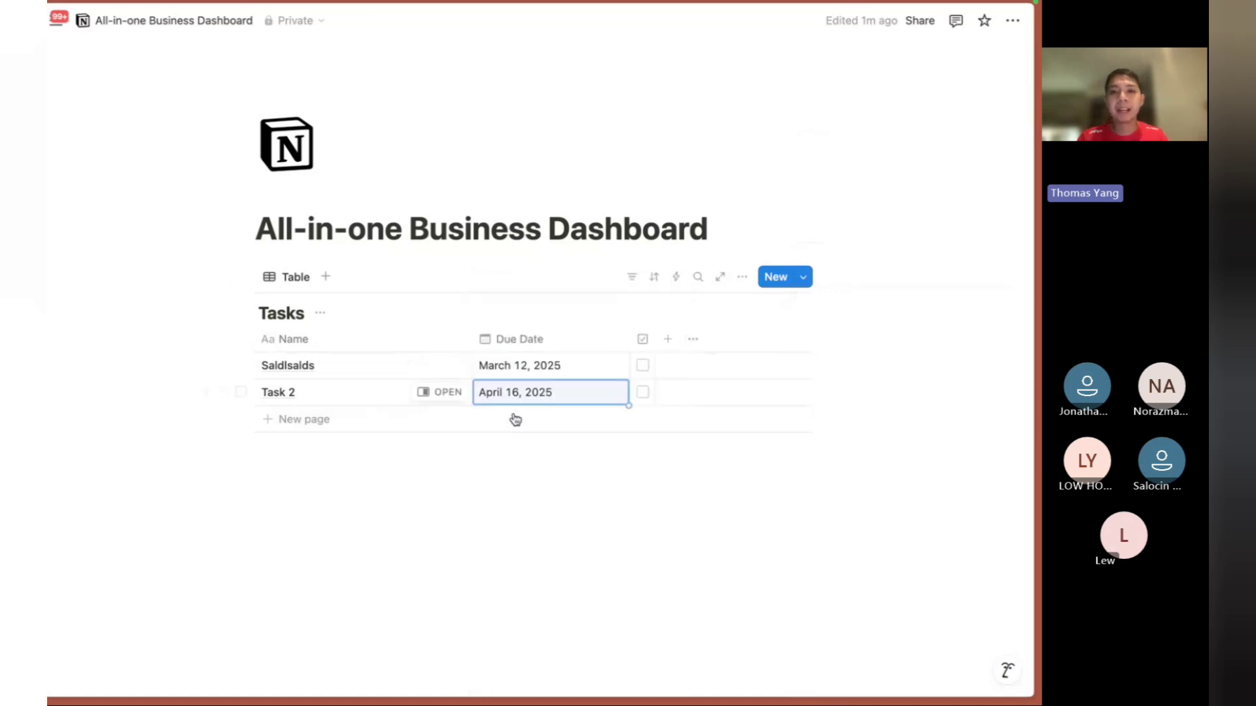
{"action": "left_click", "coordinate": [538, 312]}
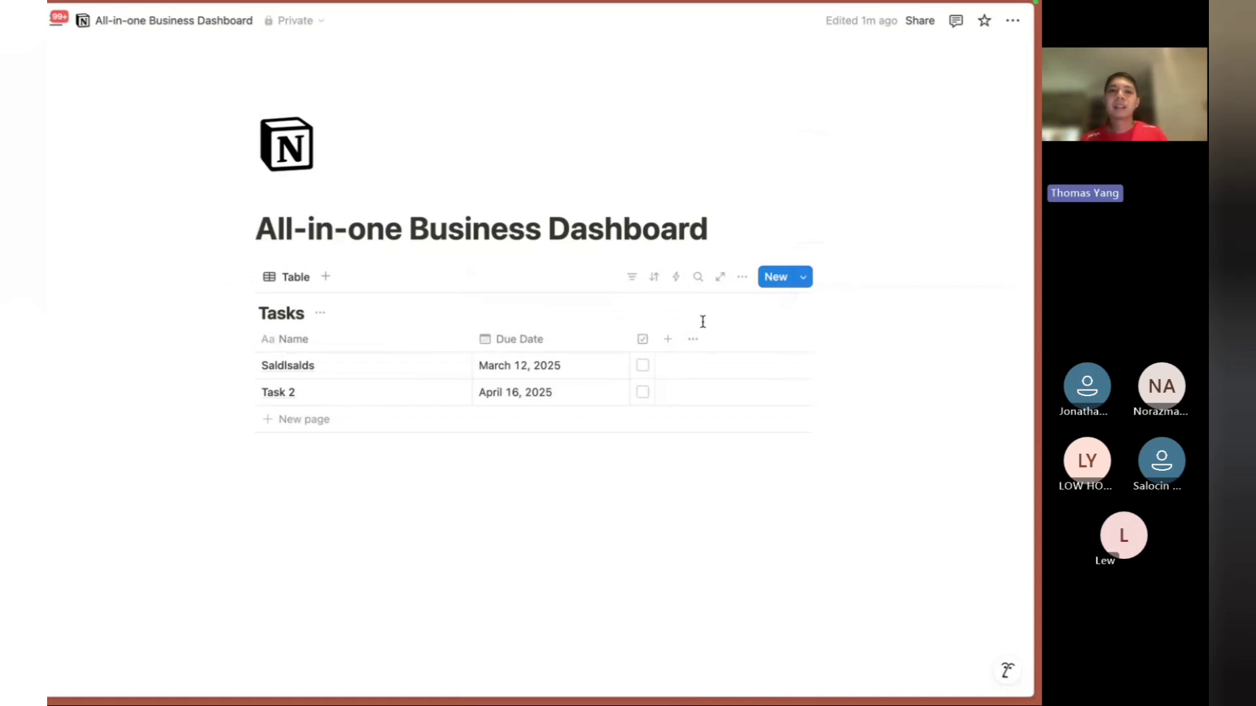
Add an entry named "Task 3" to the Tasks table and set its due date to March 5, 2025.
{"action": "left_click", "coordinate": [804, 278]}
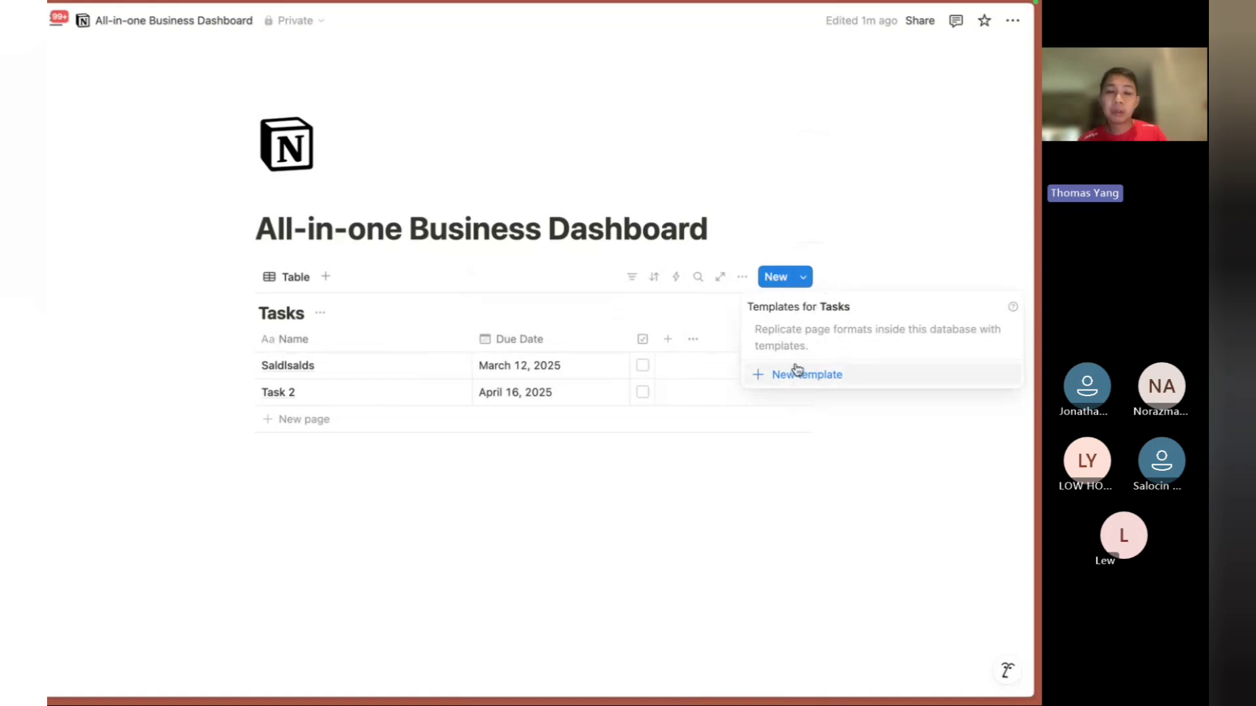
{"action": "left_click", "coordinate": [272, 420]}
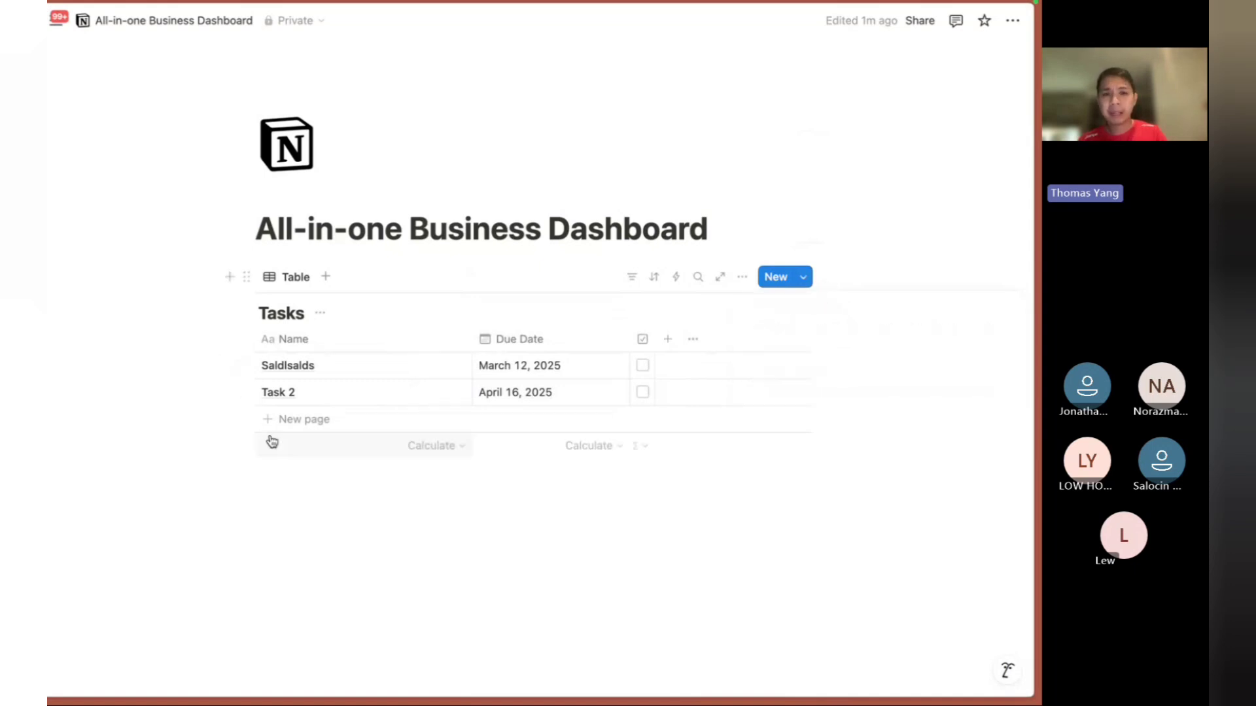
{"action": "left_click", "coordinate": [280, 425]}
{"action": "left_click", "coordinate": [291, 456]}
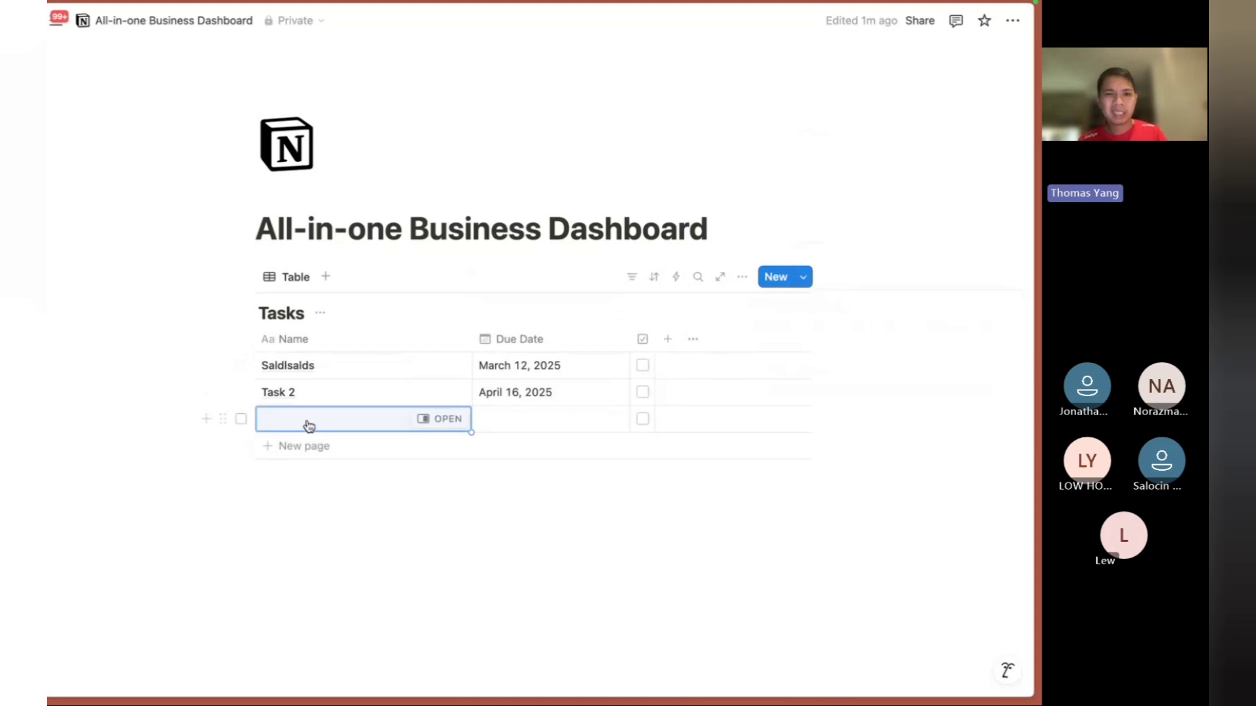
{"action": "left_click", "coordinate": [358, 420]}
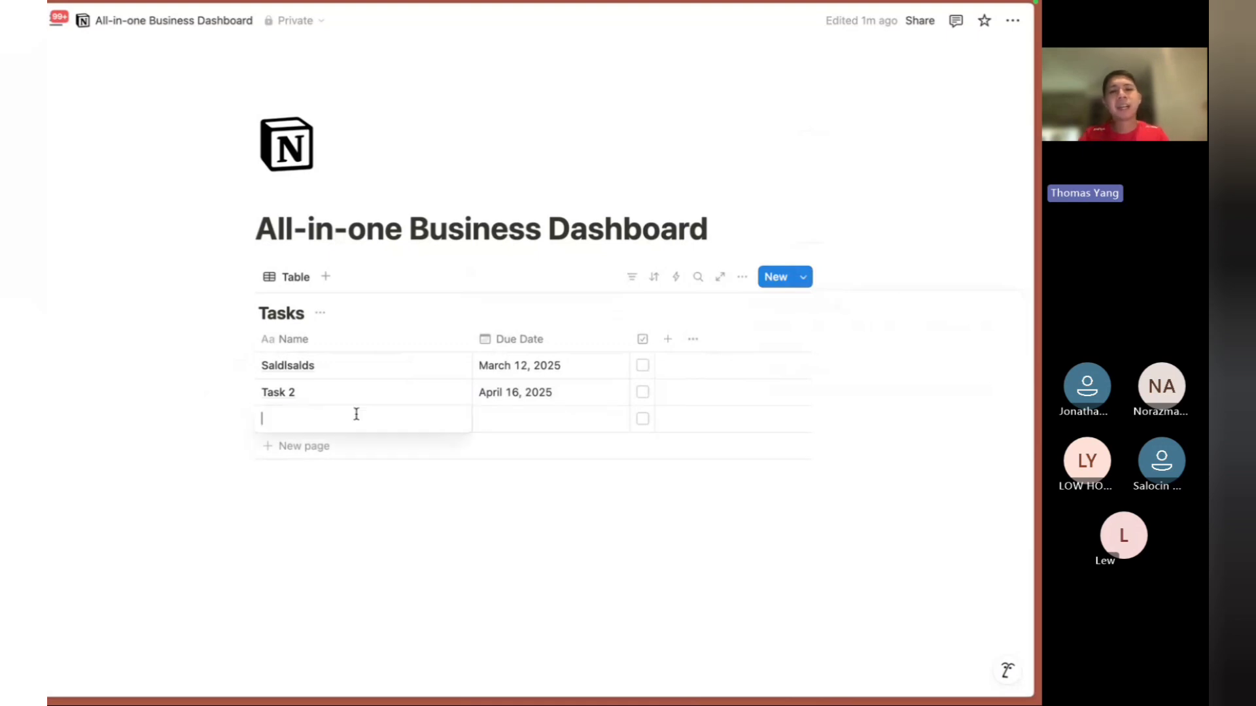
{"action": "type", "text": "Task 3"}
{"action": "key", "text": "Return"}
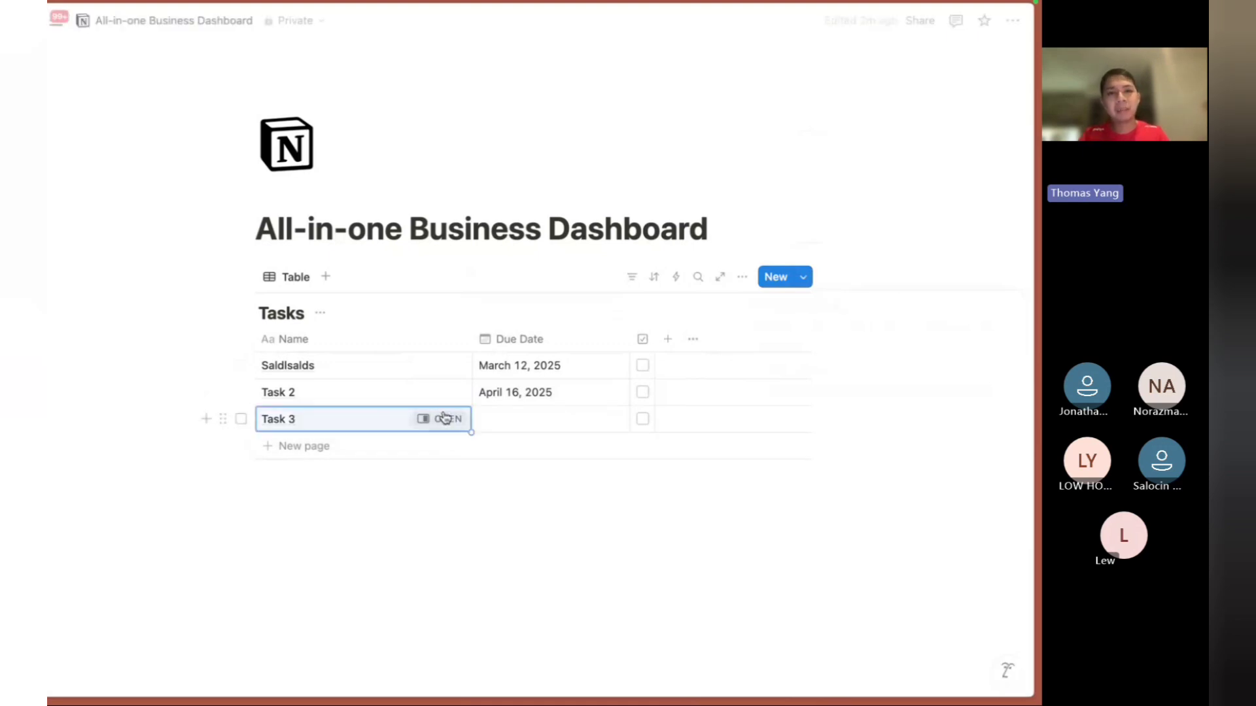
{"action": "left_click", "coordinate": [516, 424]}
{"action": "left_click", "coordinate": [552, 143]}
{"action": "left_click", "coordinate": [390, 314]}
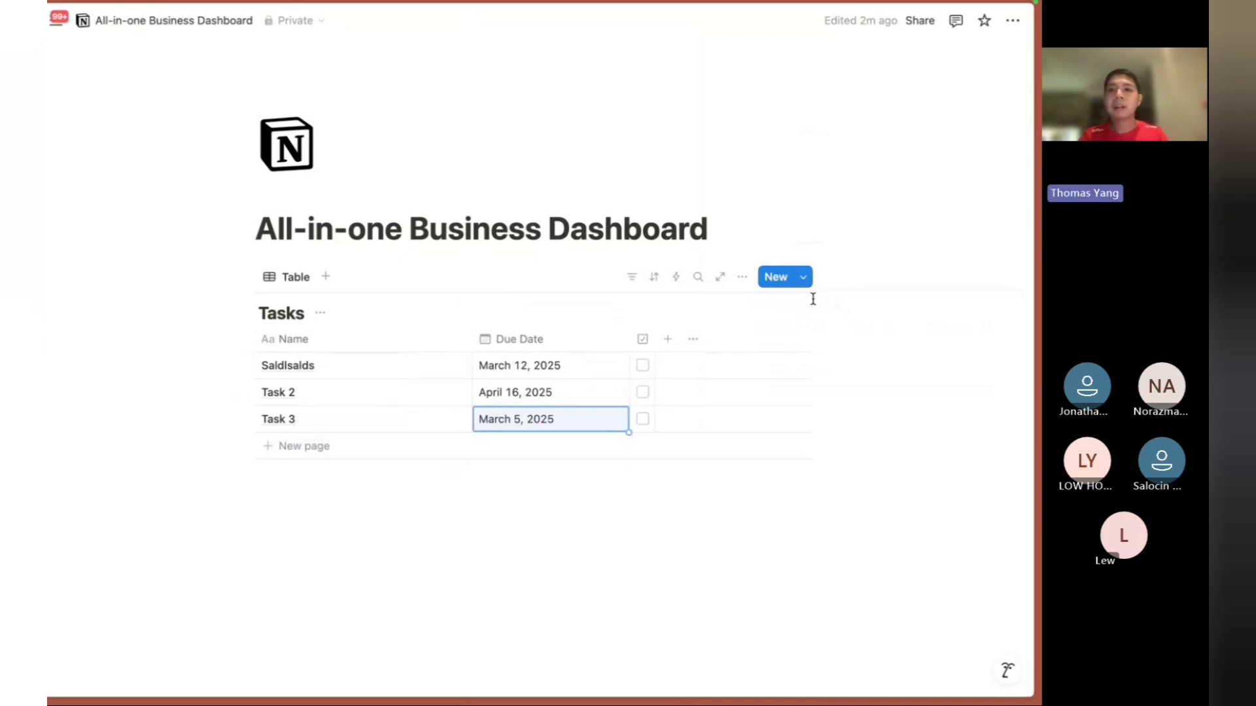
{"action": "left_click", "coordinate": [804, 278]}
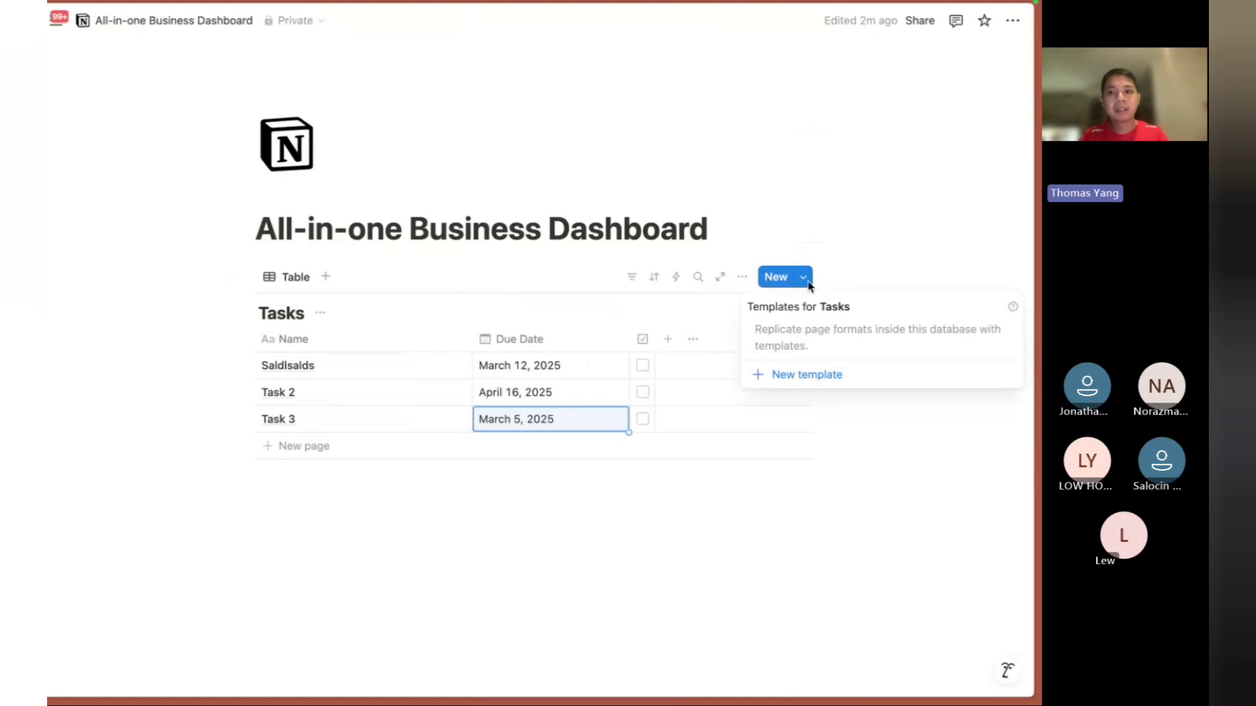
{"action": "left_click", "coordinate": [818, 262]}
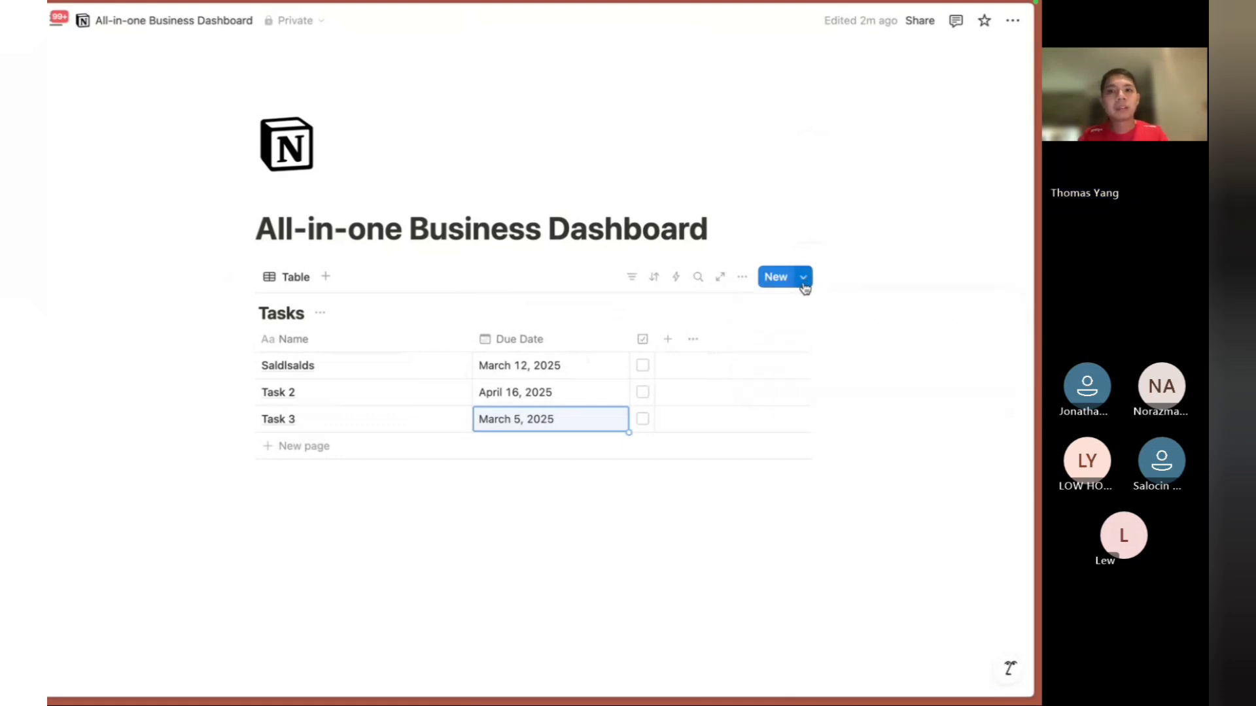
{"action": "left_click", "coordinate": [805, 287]}
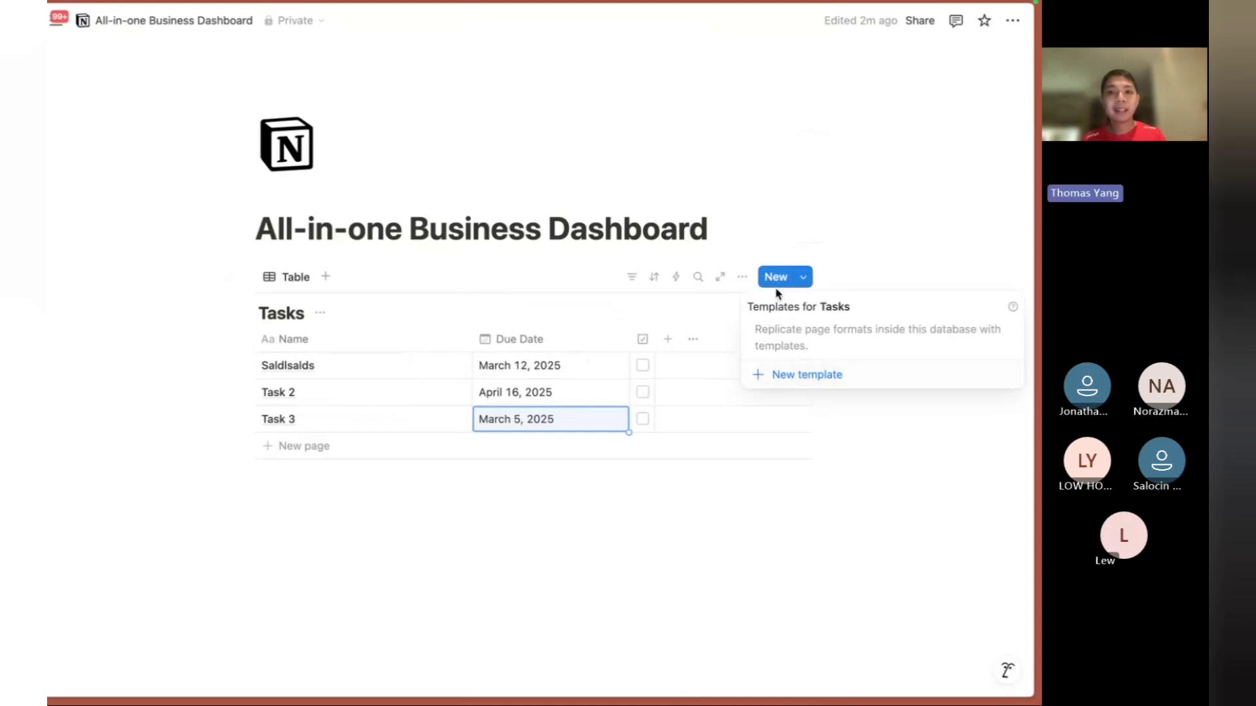
{"action": "left_click", "coordinate": [716, 317]}
Create a new page template for the Tasks database and title it "Default".
{"action": "left_click", "coordinate": [805, 283]}
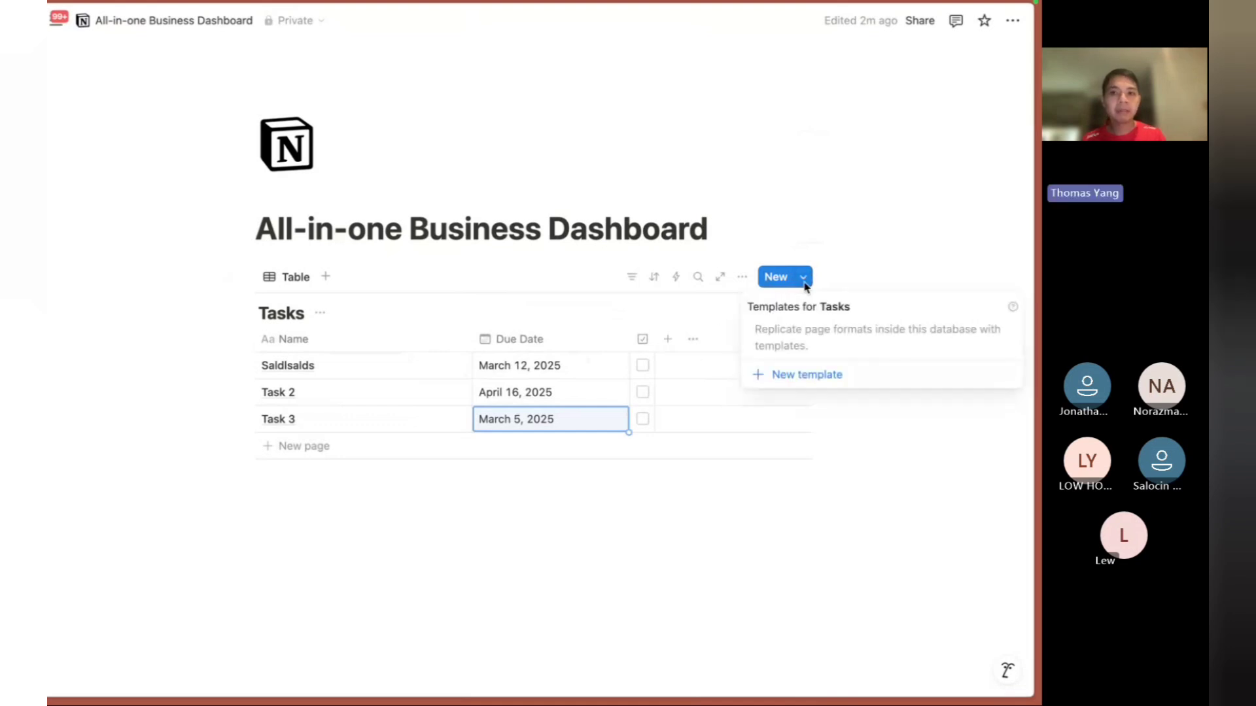
{"action": "left_click", "coordinate": [795, 376]}
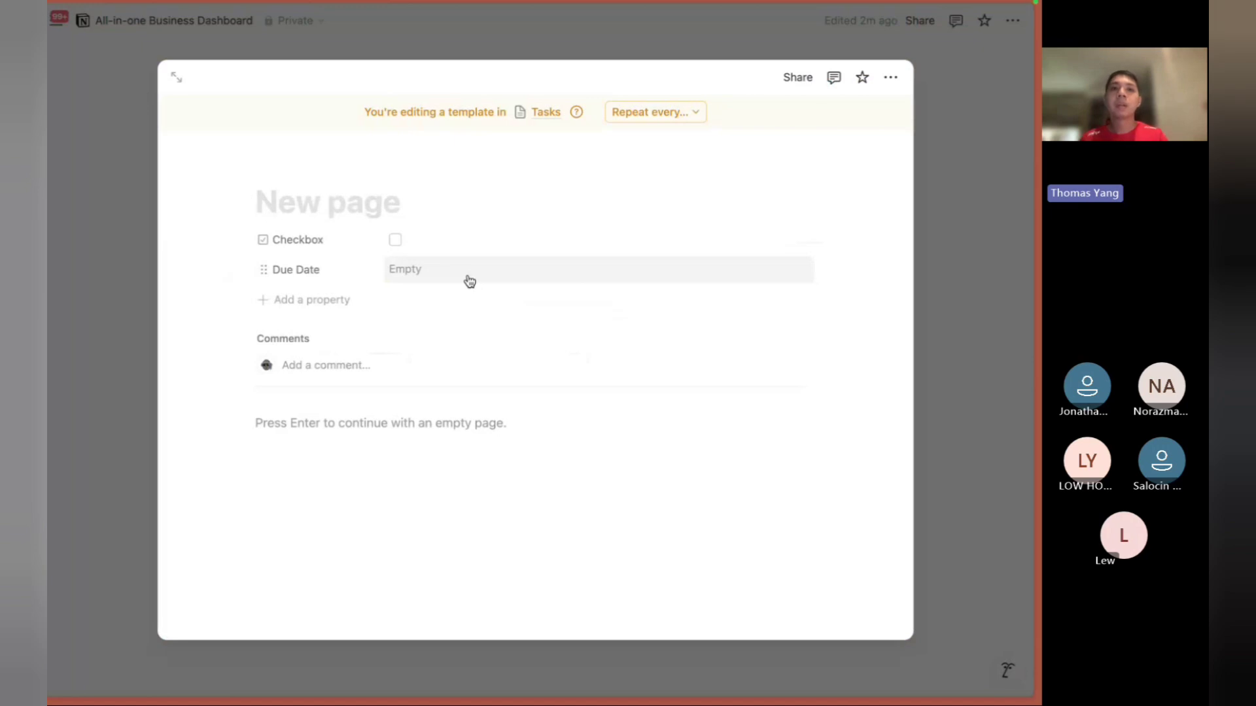
{"action": "type", "text": "Defa"}
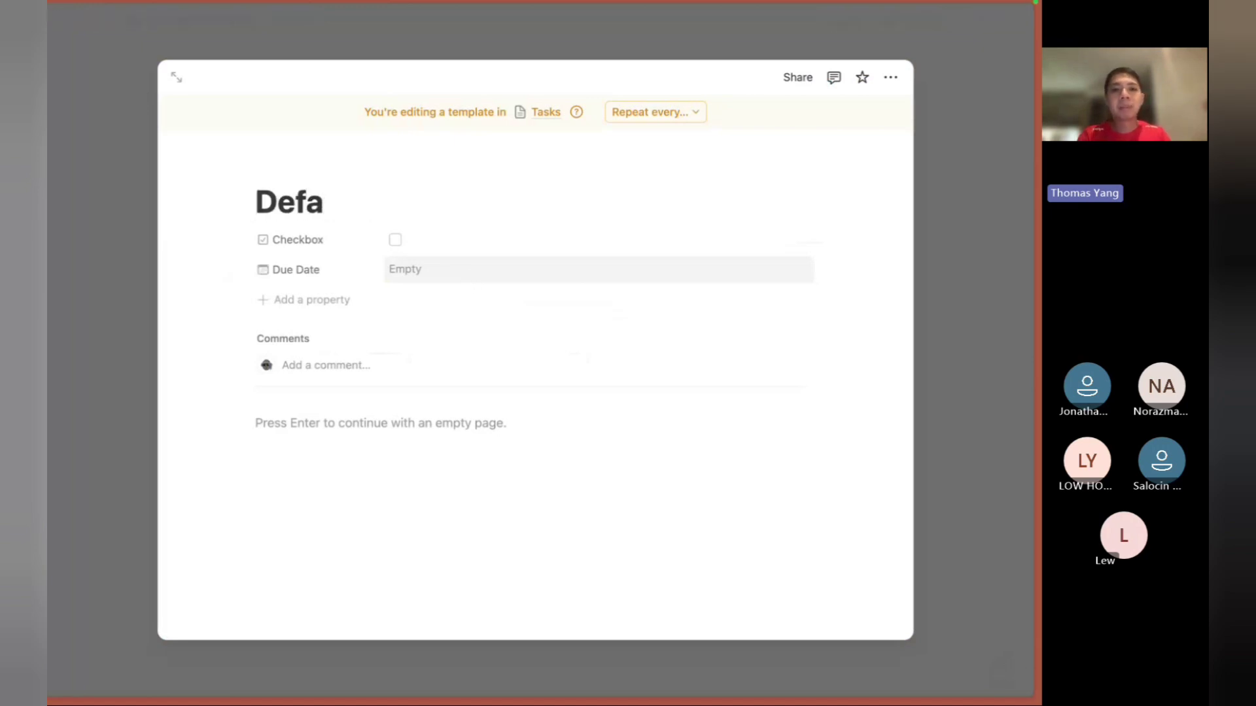
{"action": "type", "text": "ult"}
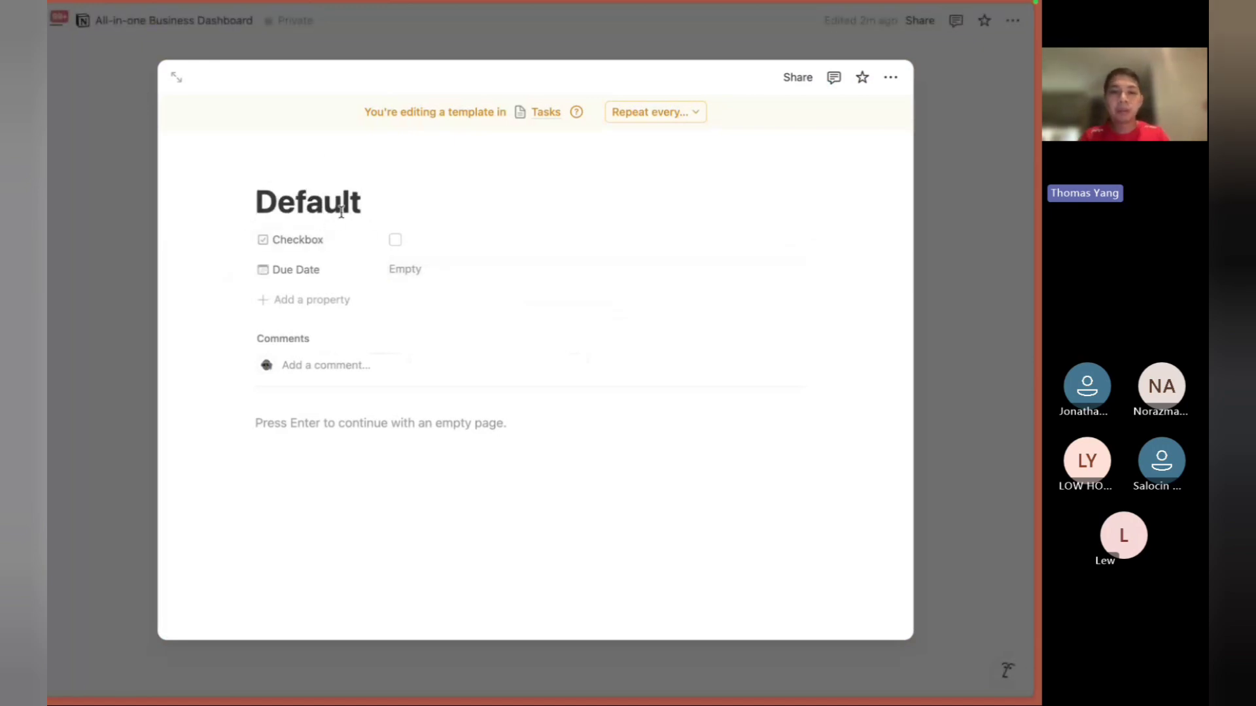
Add an icon to the Default template and change it to the dark grey circled check mark.
{"action": "left_click", "coordinate": [275, 174]}
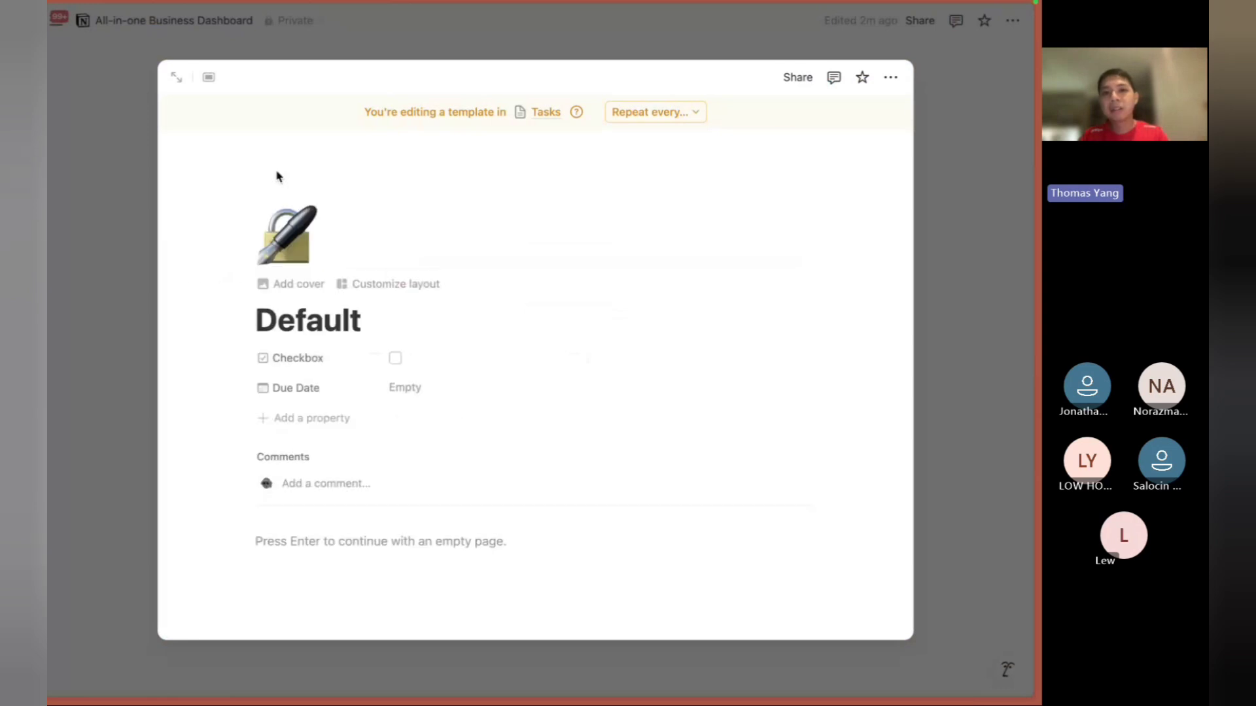
{"action": "left_click", "coordinate": [286, 233]}
{"action": "left_click", "coordinate": [194, 291]}
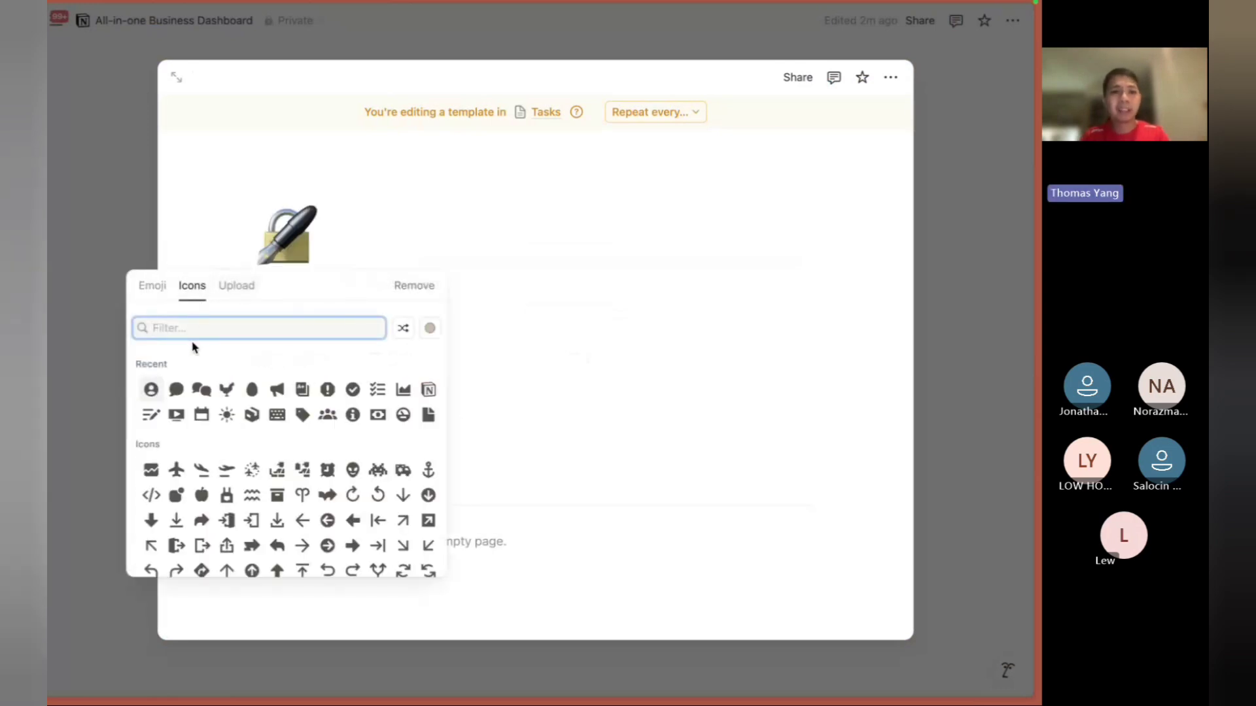
{"action": "left_click", "coordinate": [352, 391]}
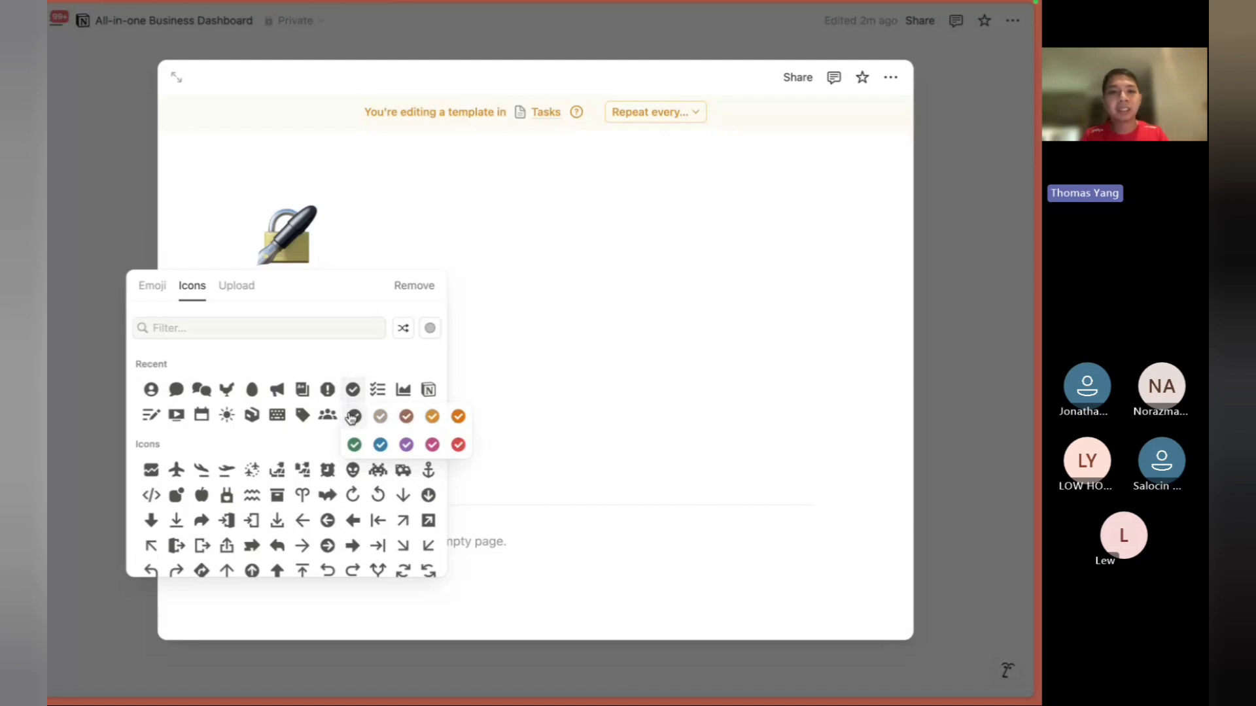
{"action": "left_click", "coordinate": [352, 416]}
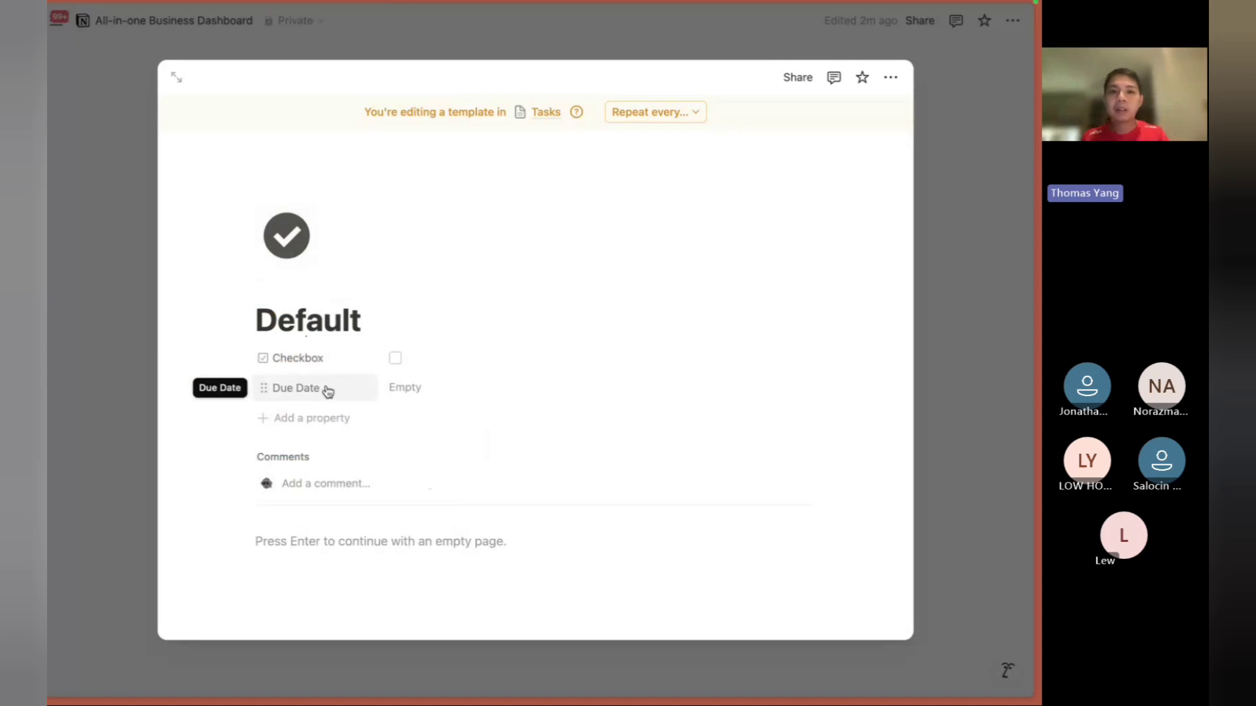
Set the Default template's Due Date to Today, the date when duplicated, and close the template.
{"action": "left_click", "coordinate": [434, 390]}
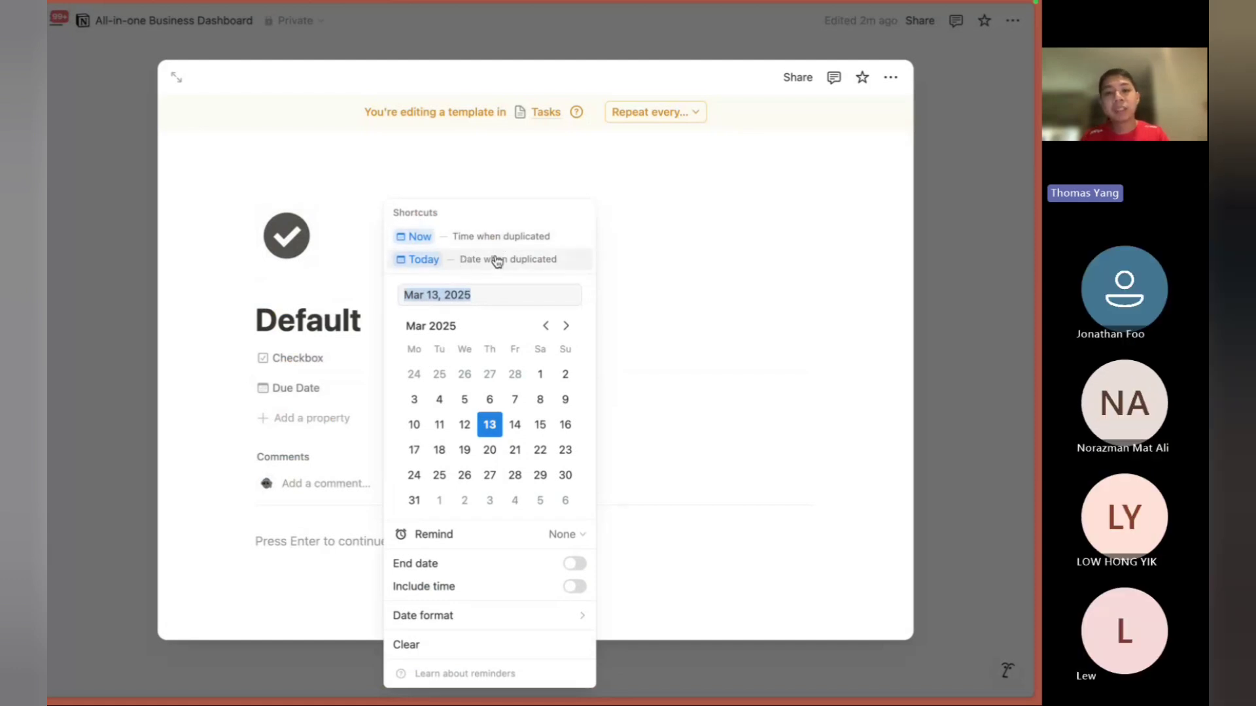
{"action": "left_click", "coordinate": [534, 262]}
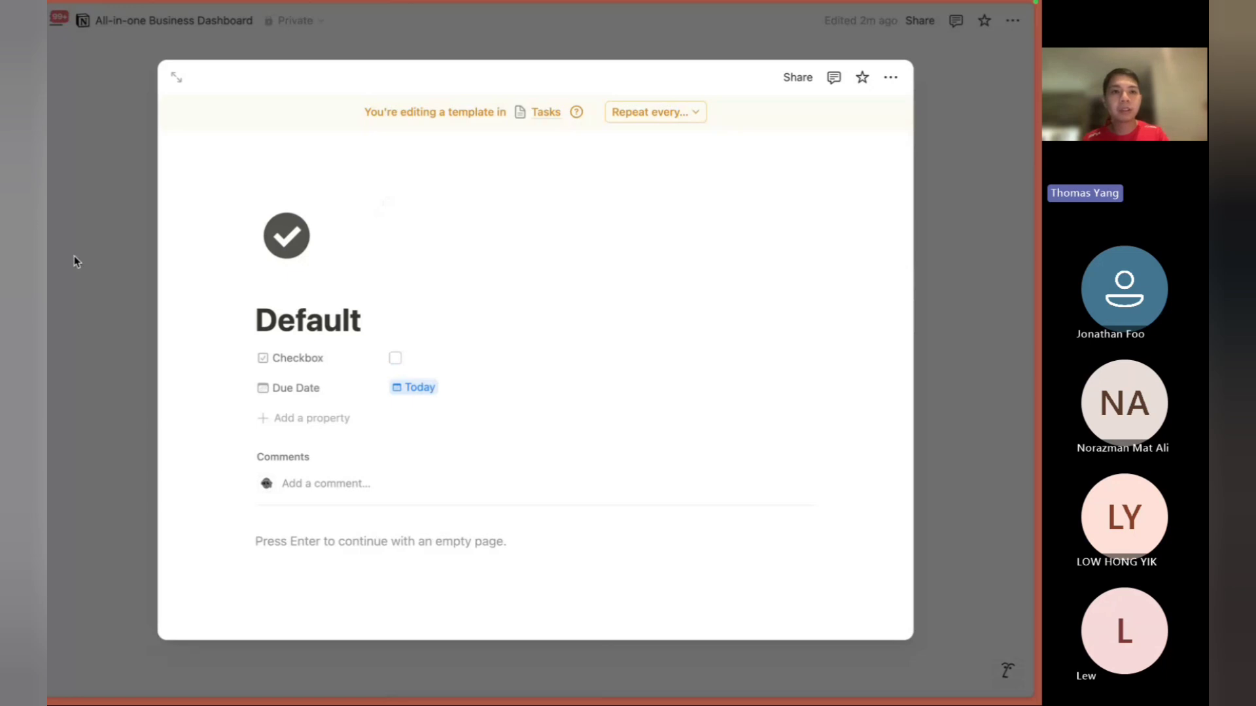
{"action": "key", "text": "Escape"}
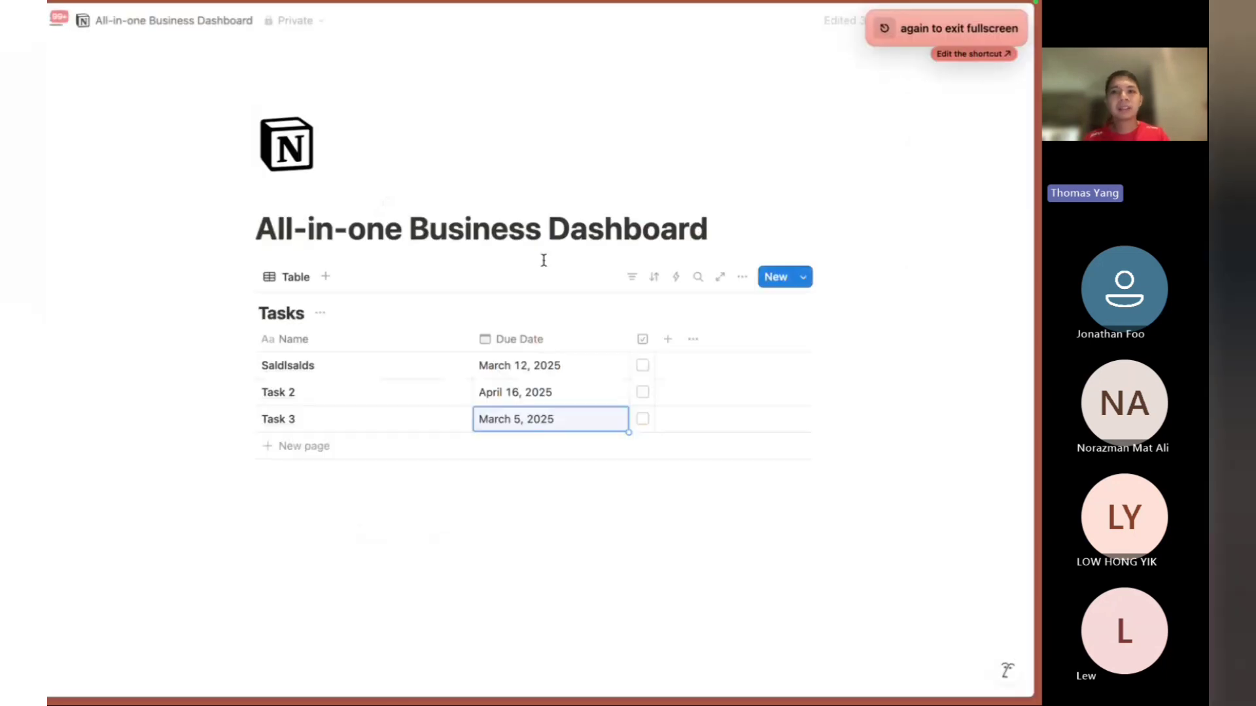
Make the Default template the default for new pages in all views of the Tasks database.
{"action": "left_click", "coordinate": [804, 281]}
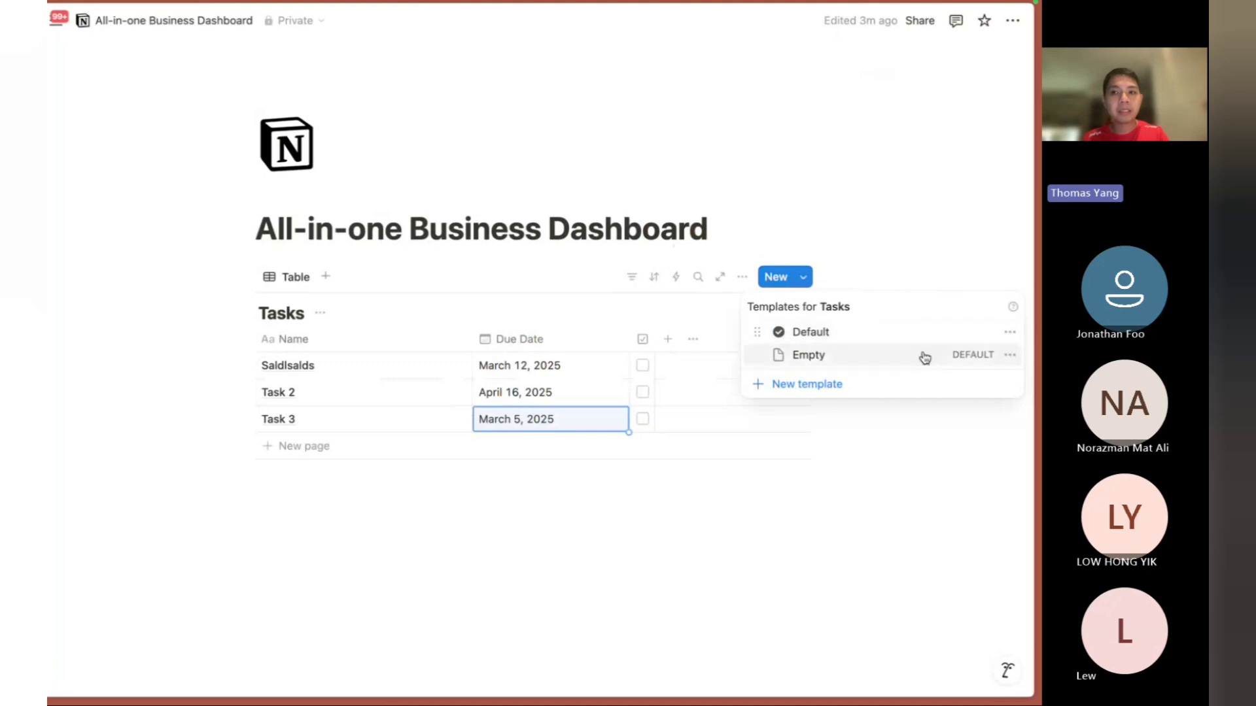
{"action": "left_click", "coordinate": [1008, 333]}
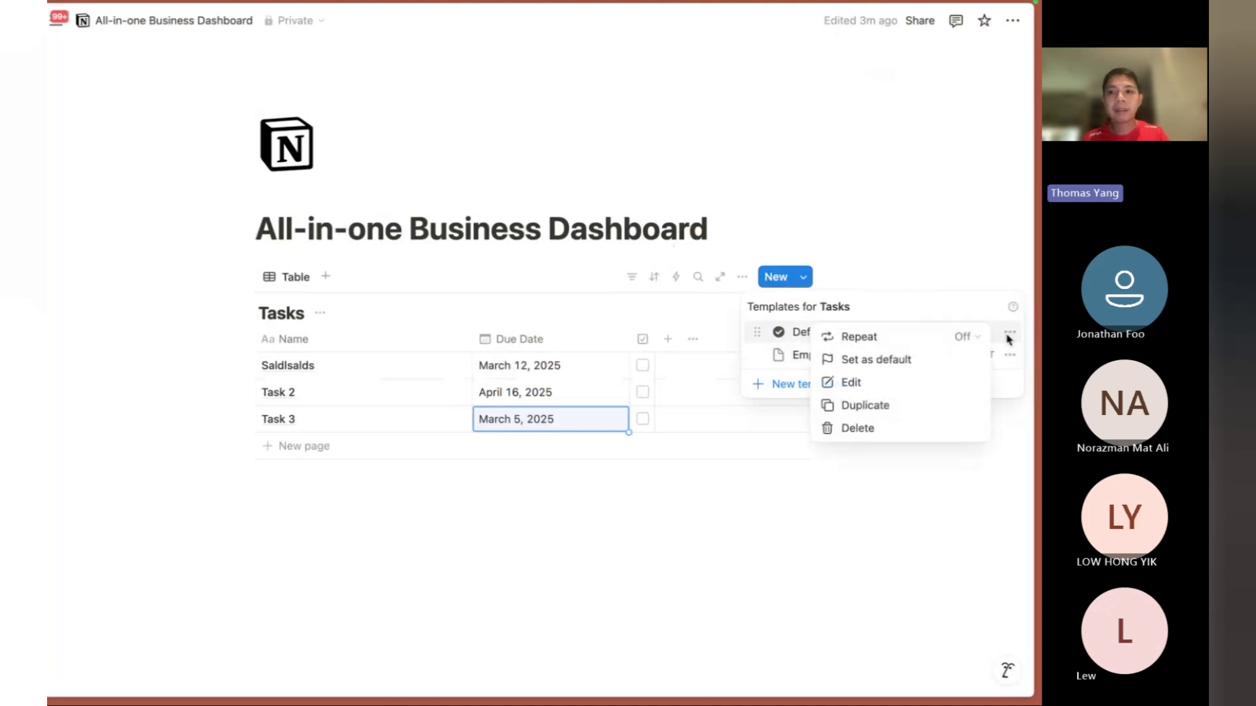
{"action": "left_click", "coordinate": [919, 361]}
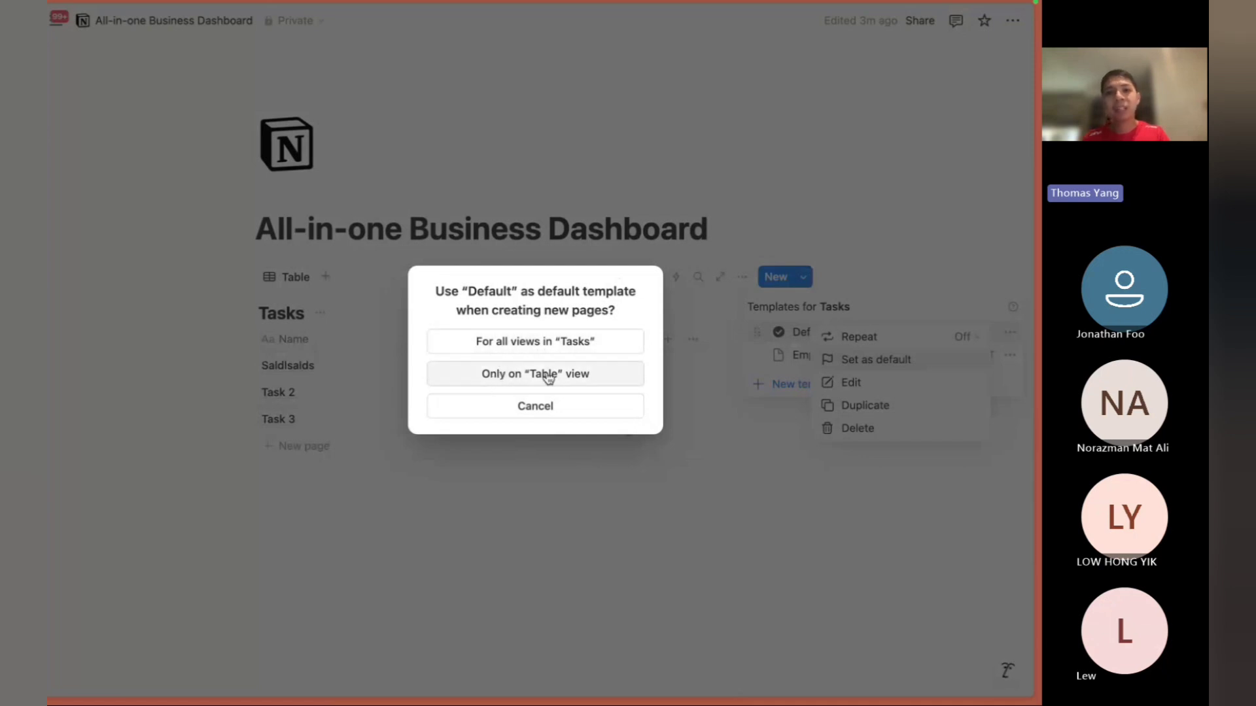
{"action": "left_click", "coordinate": [456, 354]}
{"action": "left_click", "coordinate": [561, 302]}
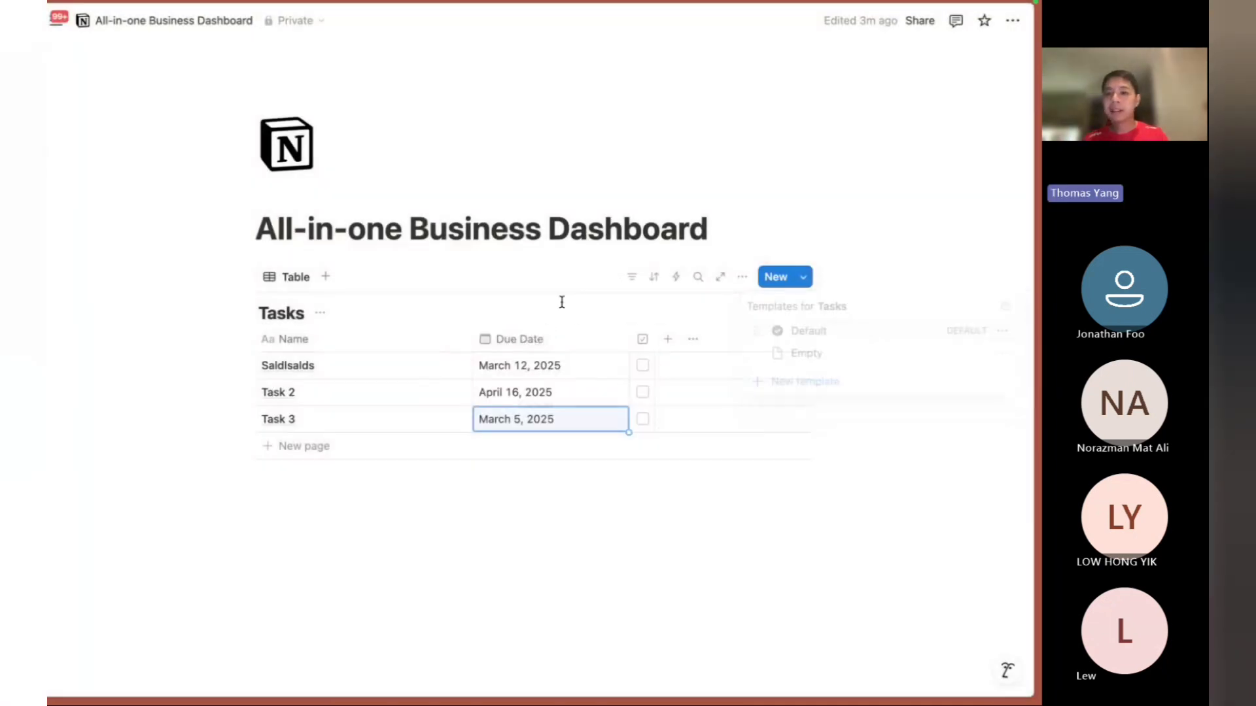
Replace all existing entries in the Tasks table with three new ones named Task 1, Task 2 and Task 3.
{"action": "left_click", "coordinate": [241, 339]}
{"action": "key", "text": "BackSpace"}
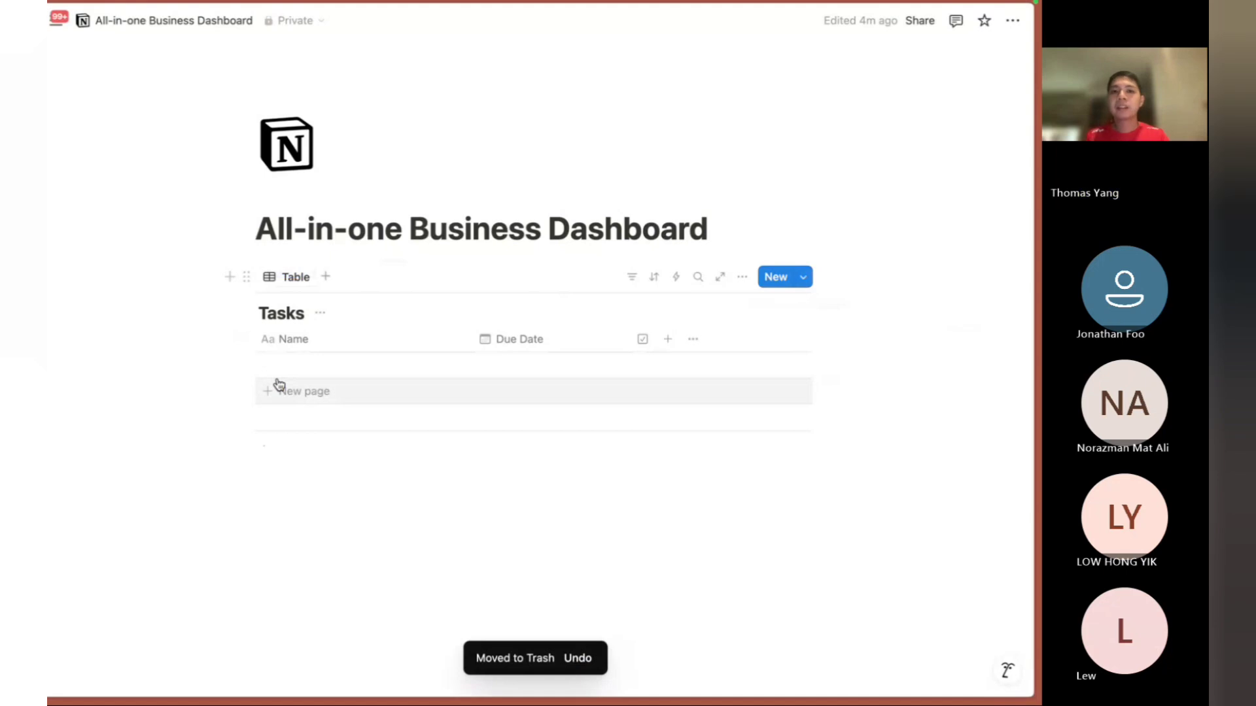
{"action": "left_click", "coordinate": [283, 366]}
{"action": "type", "text": "Task 1"}
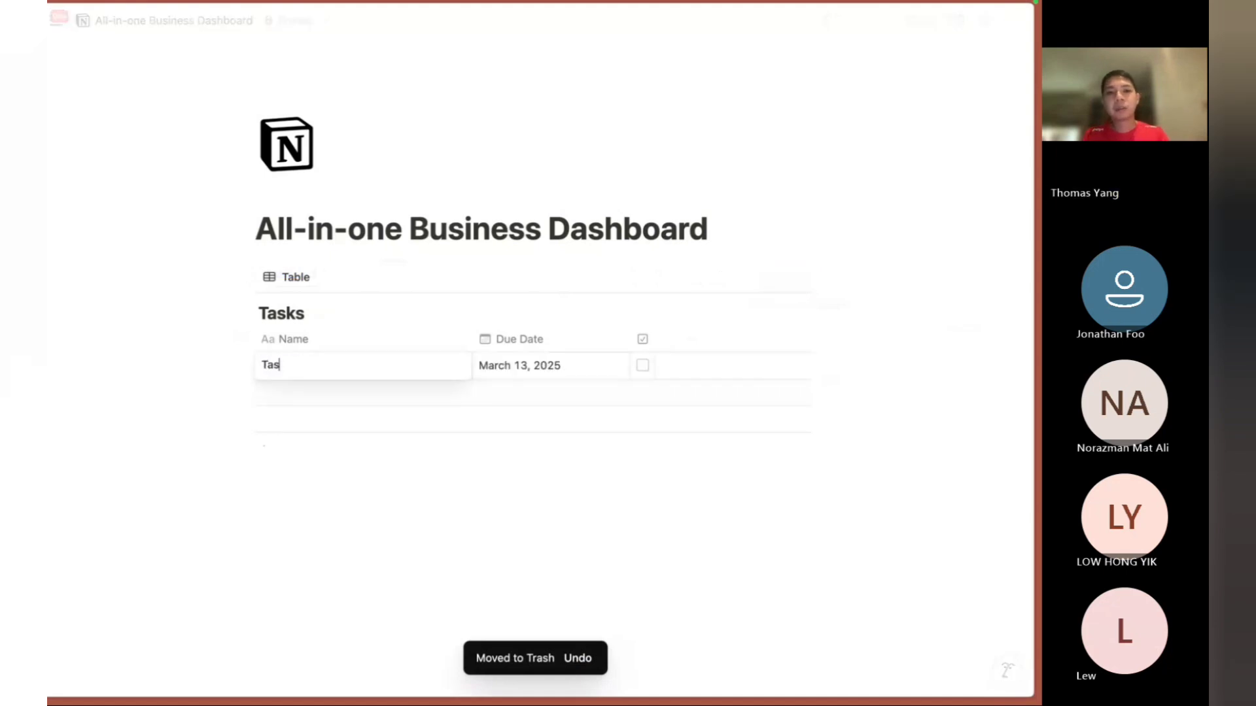
{"action": "key", "text": "Return"}
{"action": "left_click", "coordinate": [281, 394]}
{"action": "type", "text": "T"}
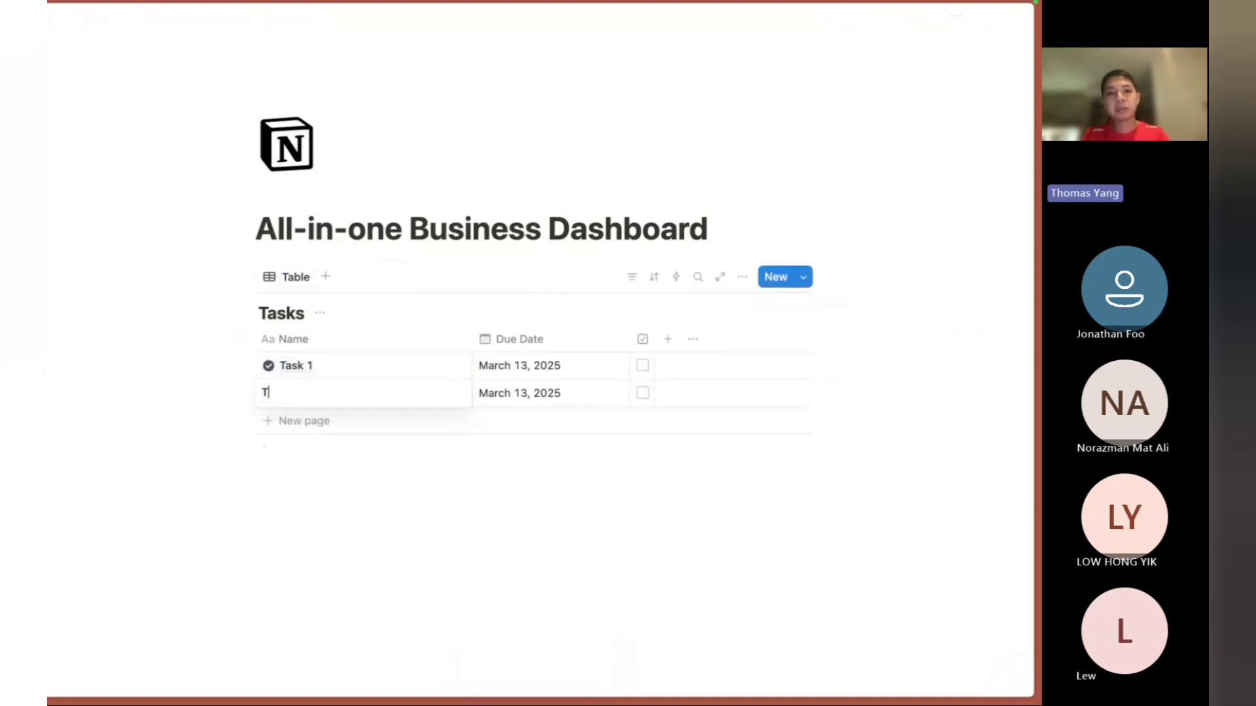
{"action": "type", "text": "ask 2"}
{"action": "key", "text": "Return"}
{"action": "left_click", "coordinate": [274, 420]}
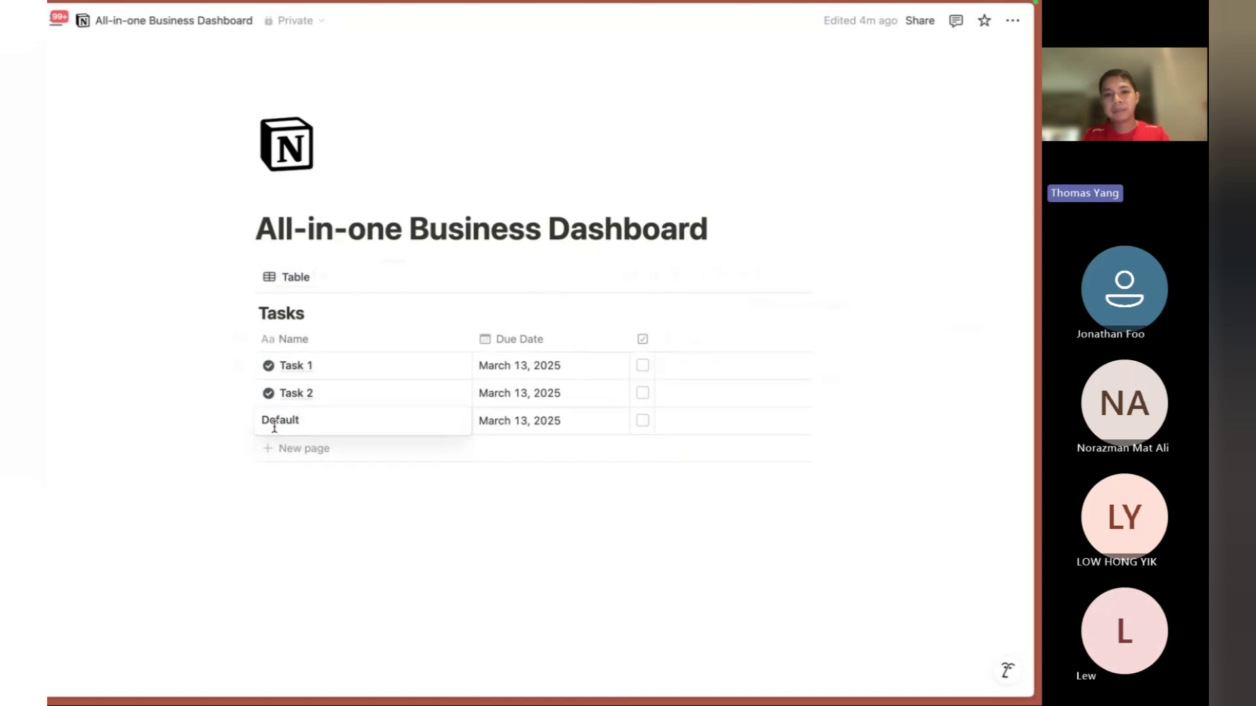
{"action": "type", "text": "Task 3"}
{"action": "key", "text": "Return"}
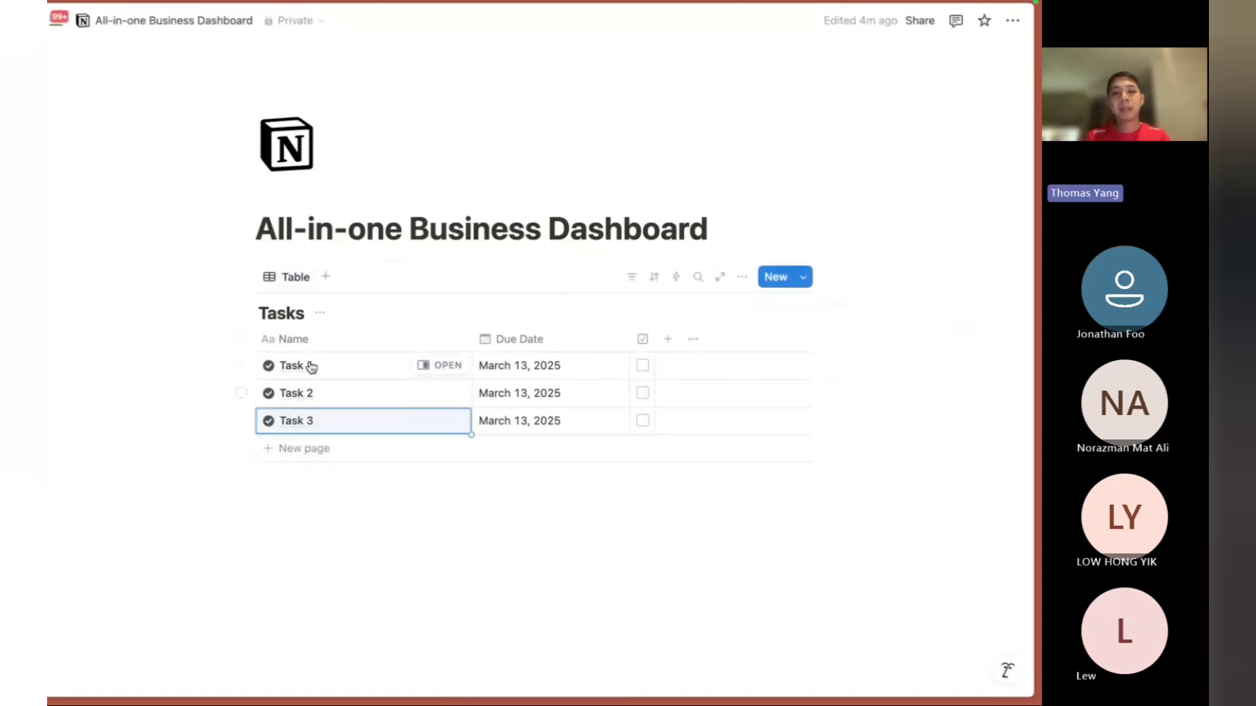
{"action": "left_click", "coordinate": [376, 306]}
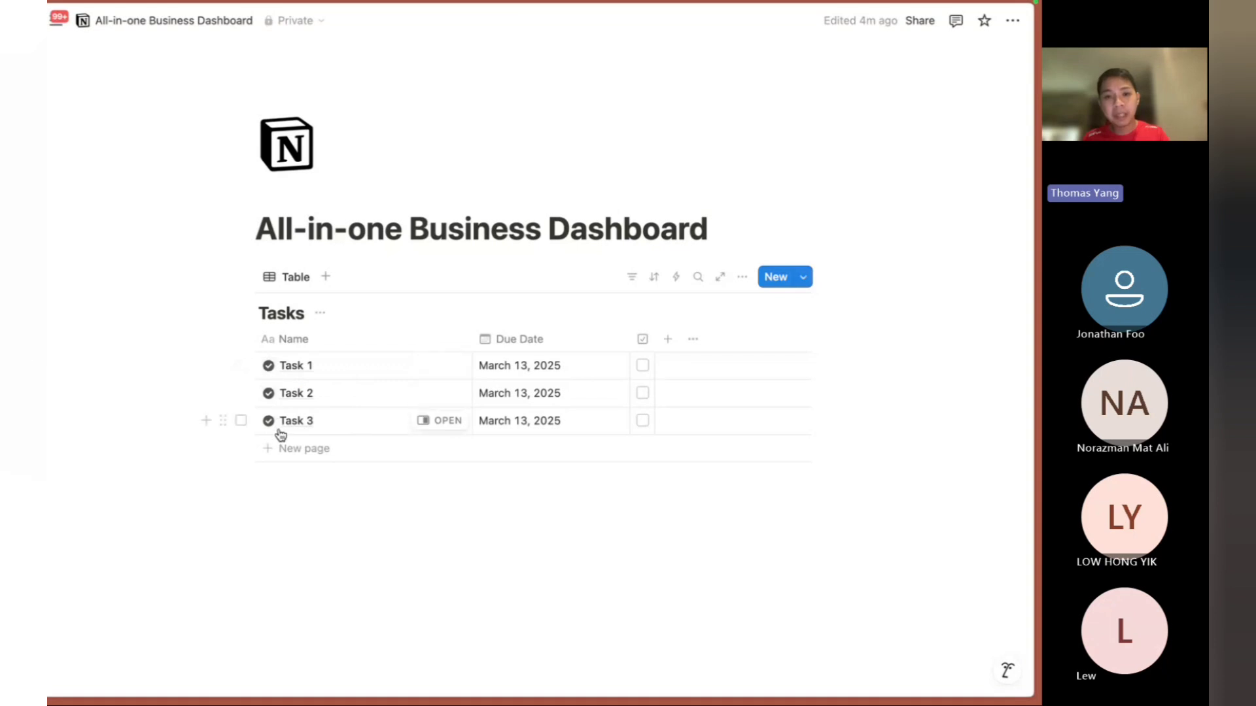
Set Task 1's due date to March 21, 2025 and make the Name column slightly narrower.
{"action": "left_click", "coordinate": [528, 365]}
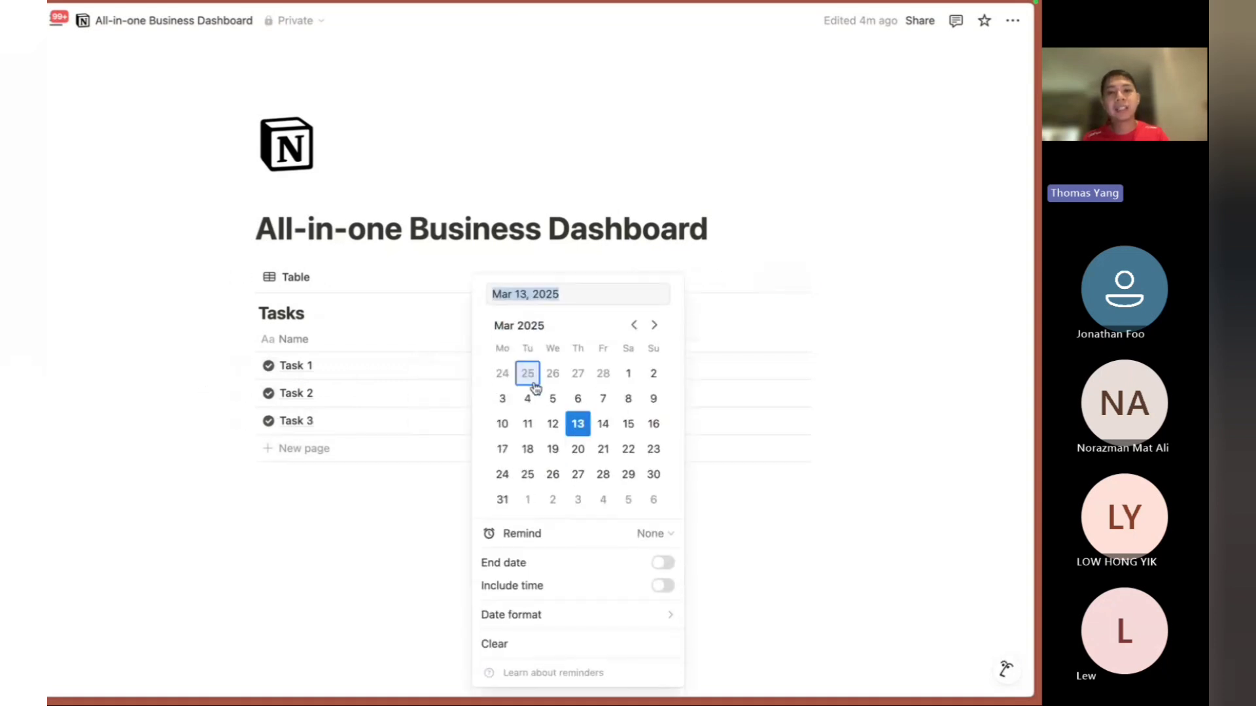
{"action": "left_click", "coordinate": [603, 450]}
{"action": "key", "text": "Escape"}
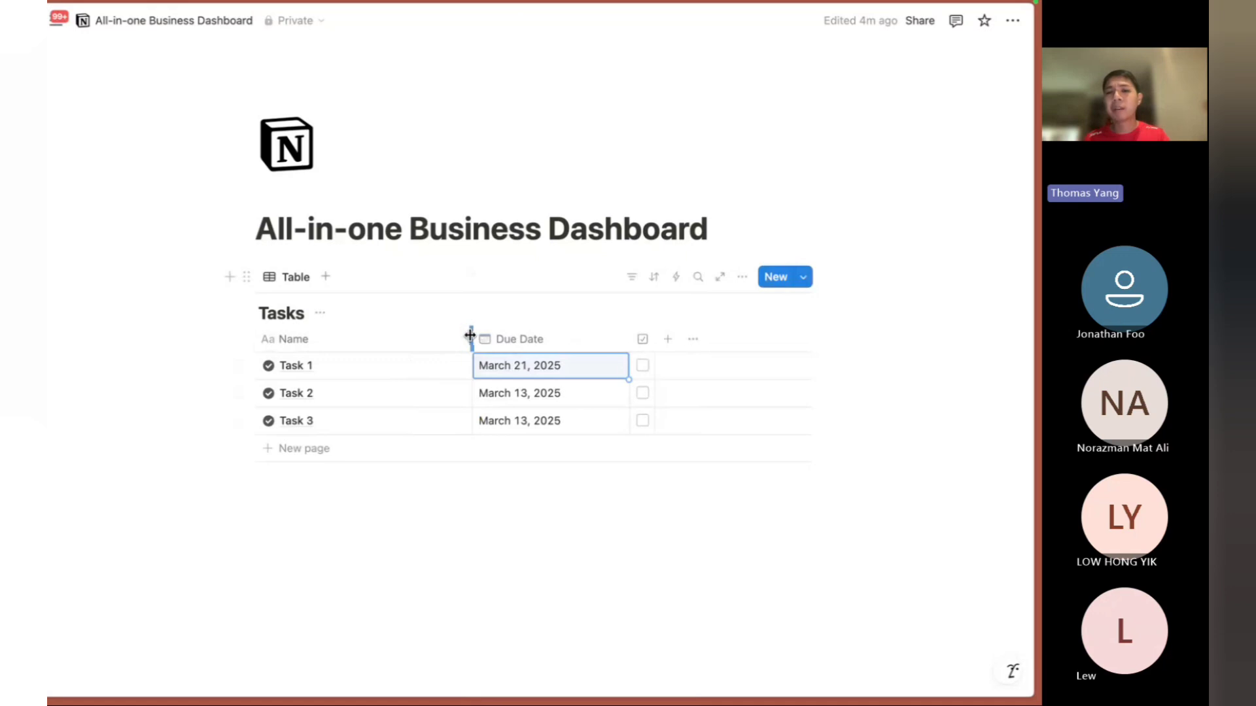
{"action": "left_click_drag", "start_coordinate": [469, 335], "coordinate": [436, 335]}
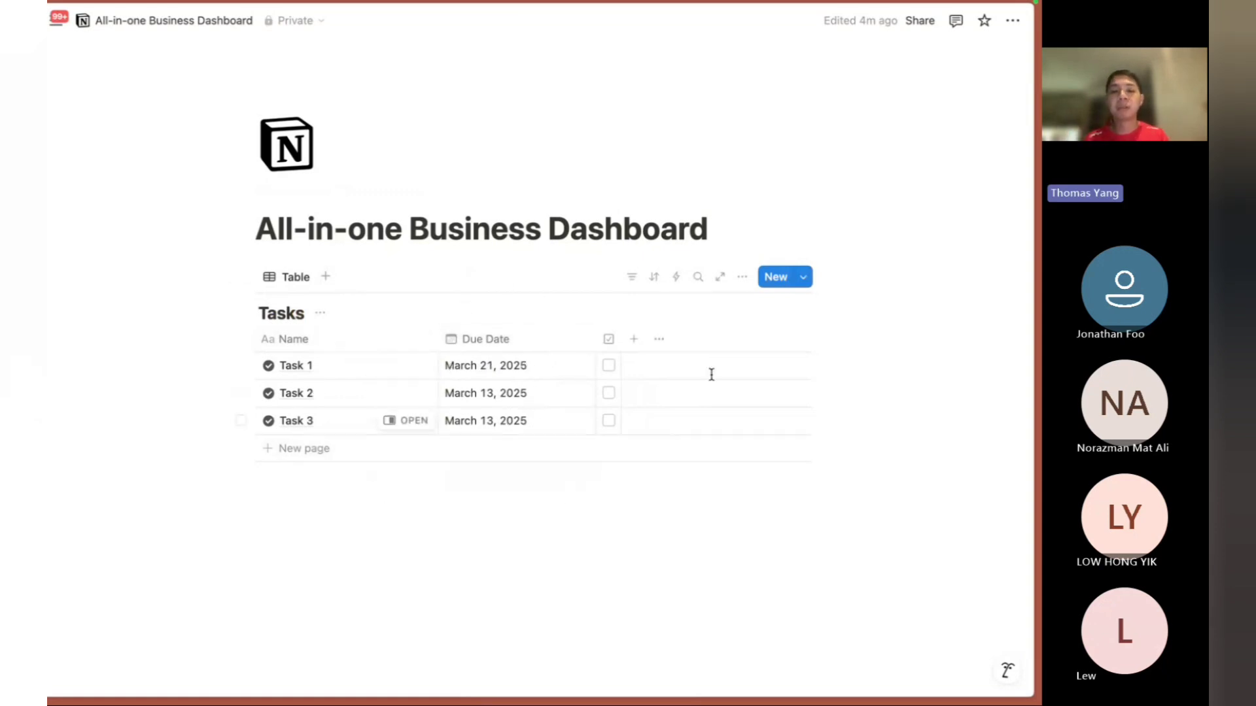
Add a List view to the Tasks database.
{"action": "left_click", "coordinate": [325, 277]}
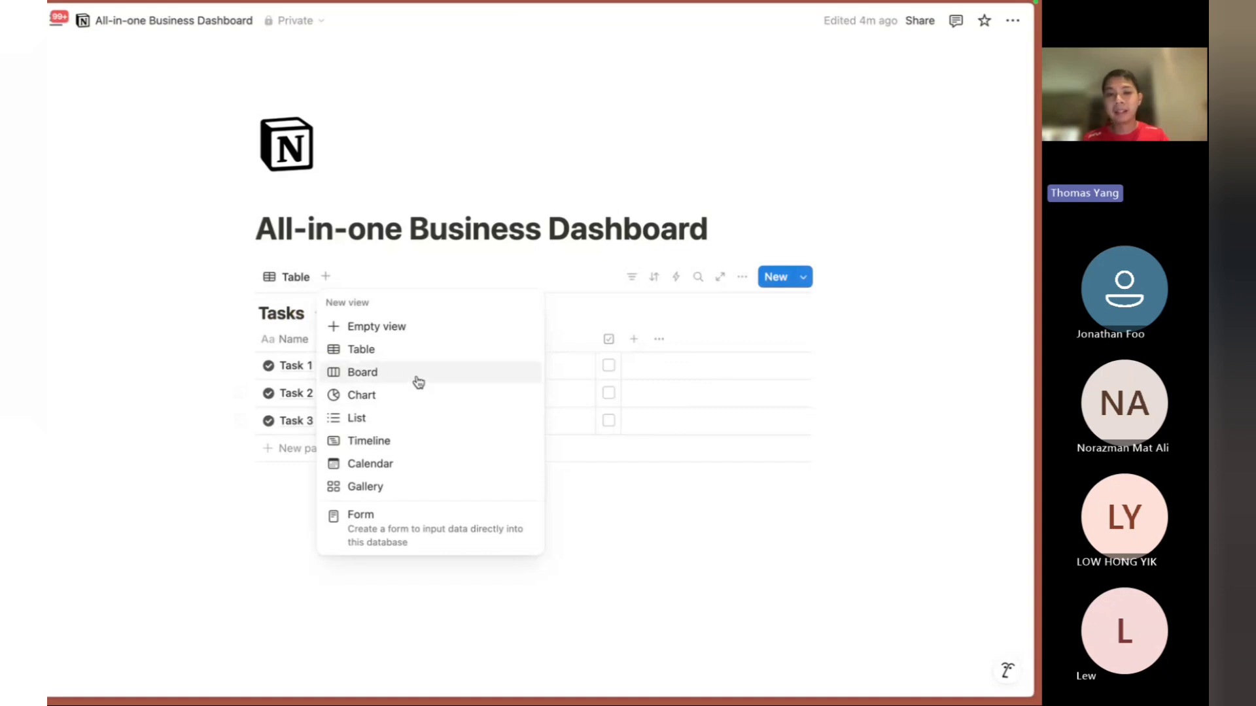
{"action": "left_click", "coordinate": [368, 426]}
{"action": "left_click", "coordinate": [392, 401]}
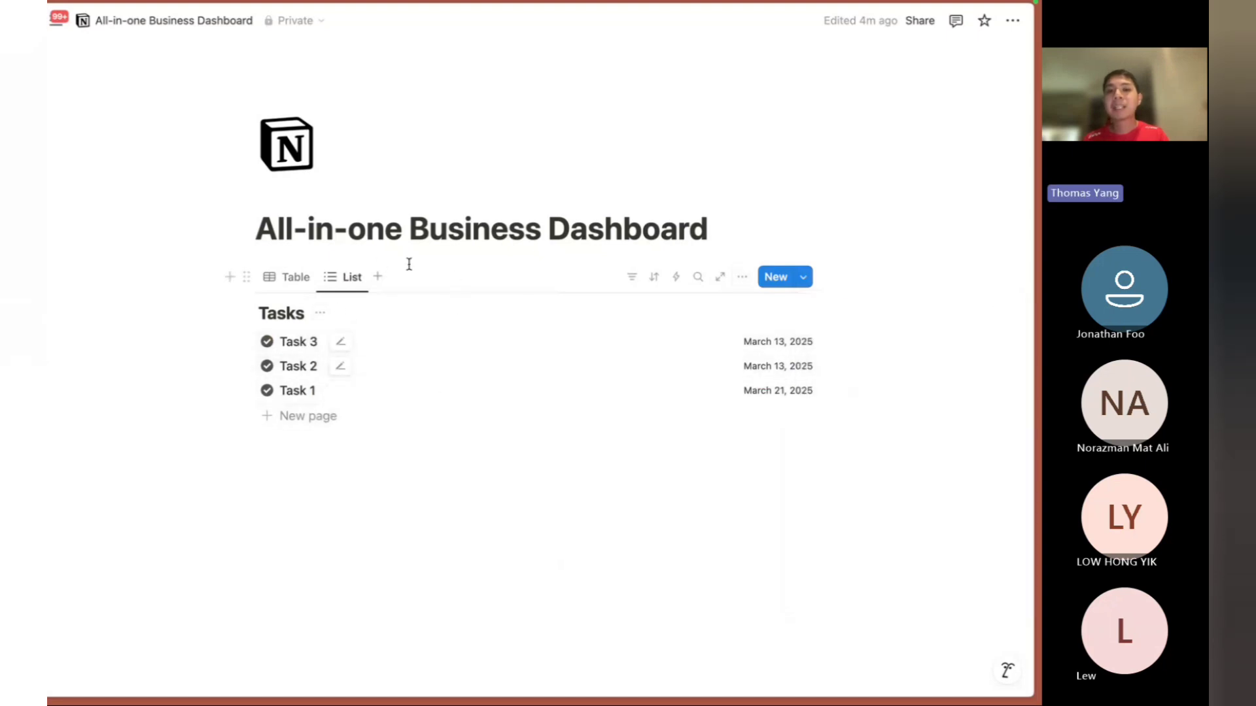
Show the Checkbox property in the List view of the Tasks database.
{"action": "left_click", "coordinate": [743, 283]}
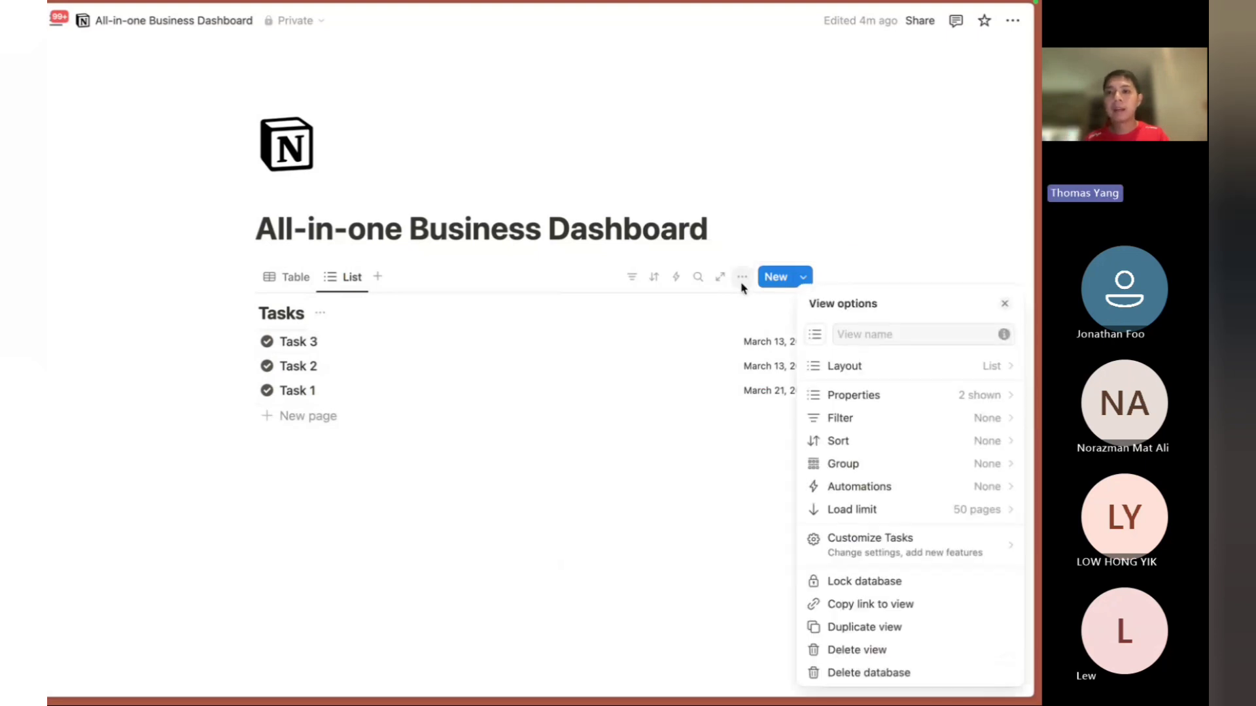
{"action": "left_click", "coordinate": [828, 395]}
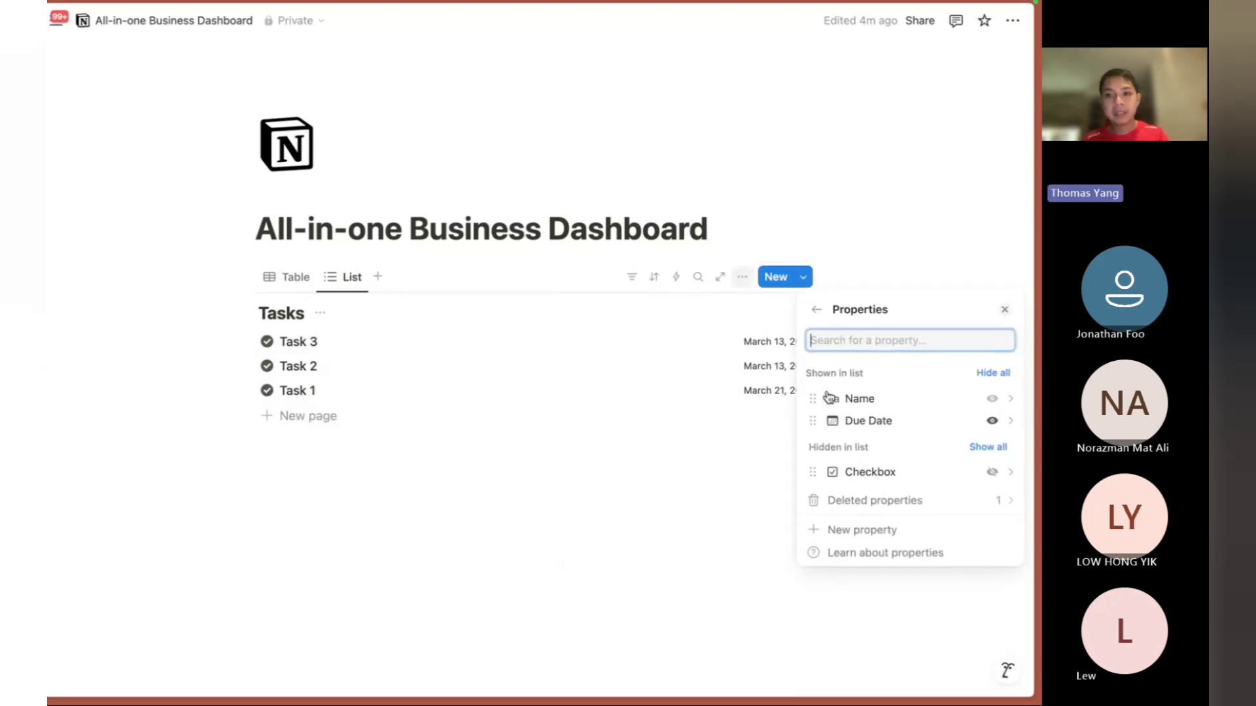
{"action": "left_click", "coordinate": [992, 473]}
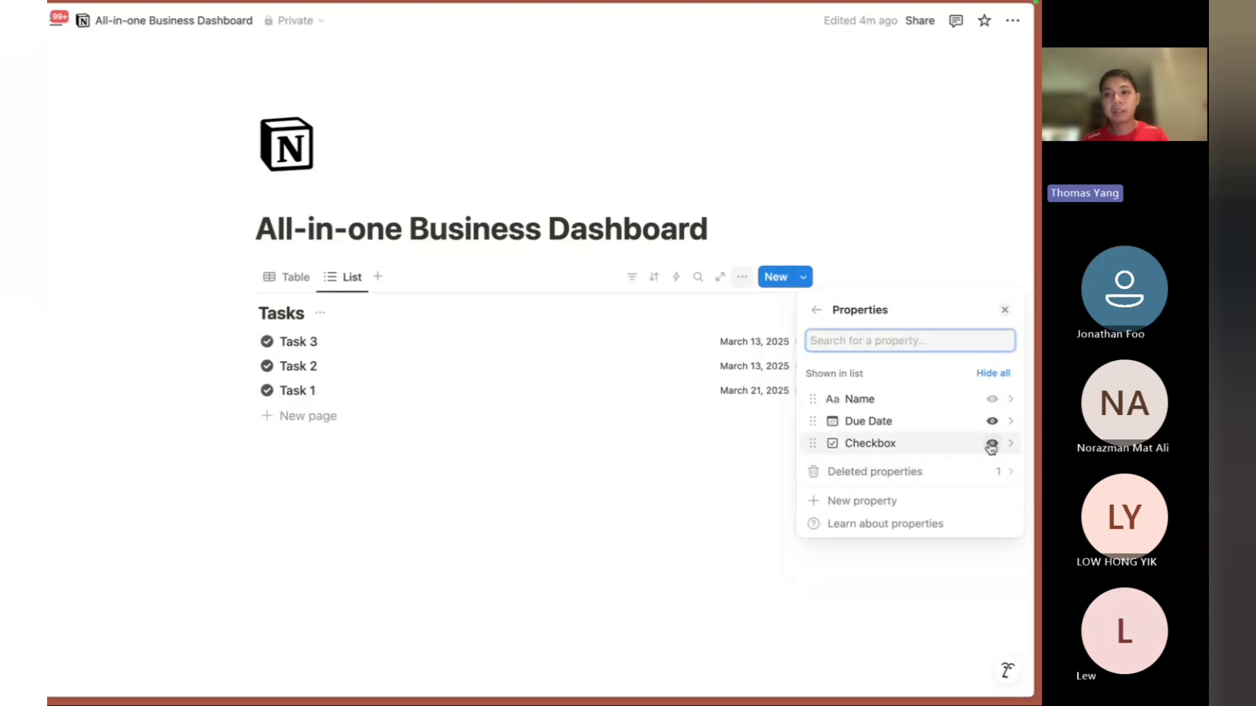
{"action": "left_click", "coordinate": [903, 269]}
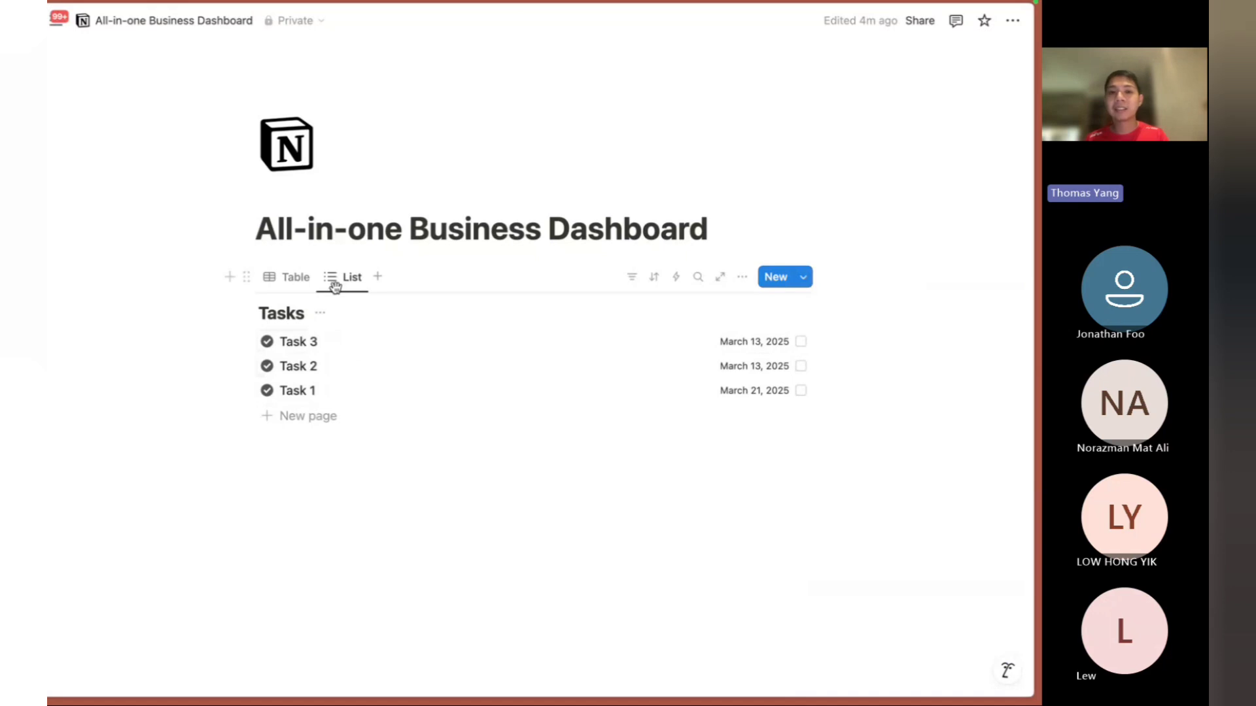
Delete the Table view from the Tasks database, keeping only the List view.
{"action": "left_click", "coordinate": [284, 286]}
{"action": "left_click", "coordinate": [283, 286]}
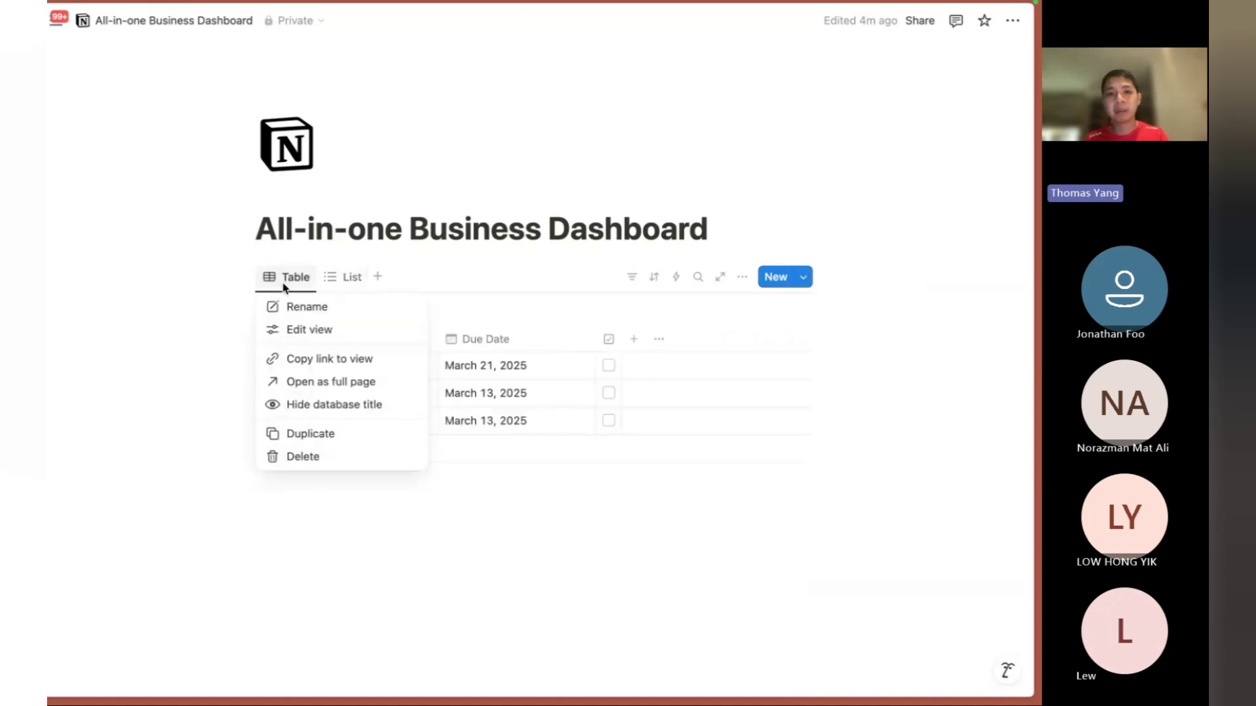
{"action": "left_click", "coordinate": [288, 457]}
{"action": "key", "text": "Return"}
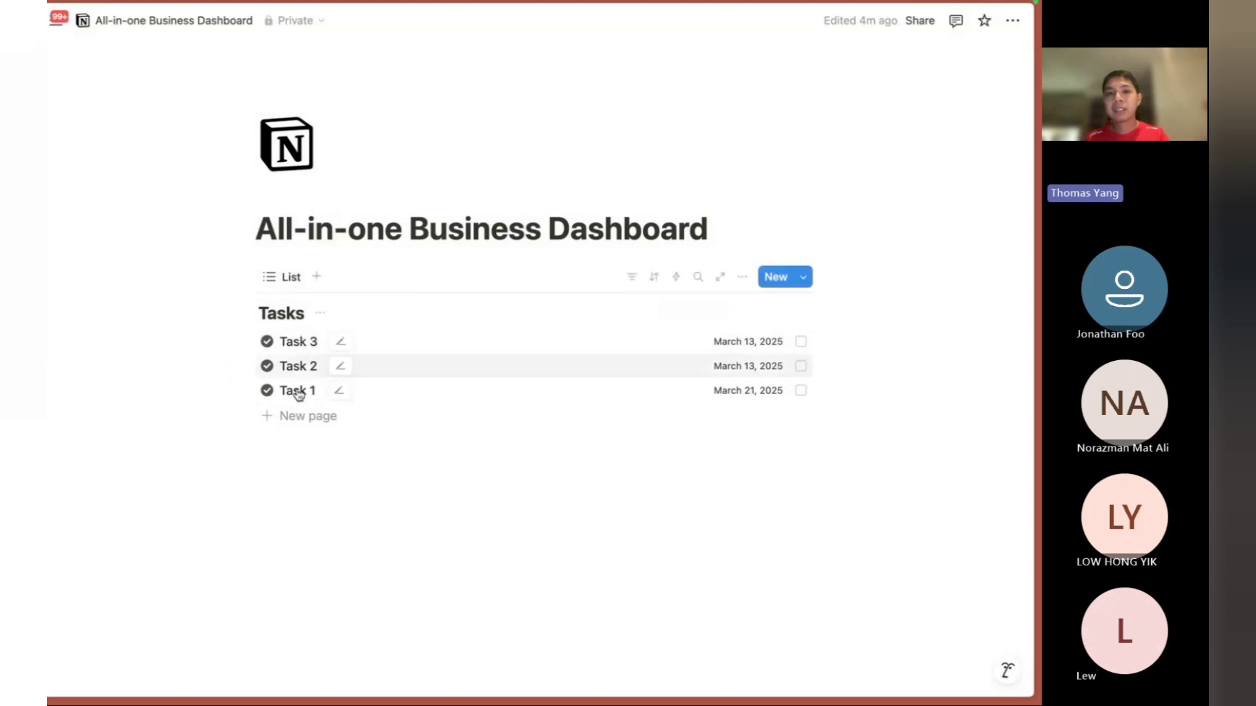
Mark Task 3 and Task 1 as checked in the Tasks list and leave Task 2 unchecked.
{"action": "left_click", "coordinate": [628, 281]}
{"action": "left_click", "coordinate": [630, 281]}
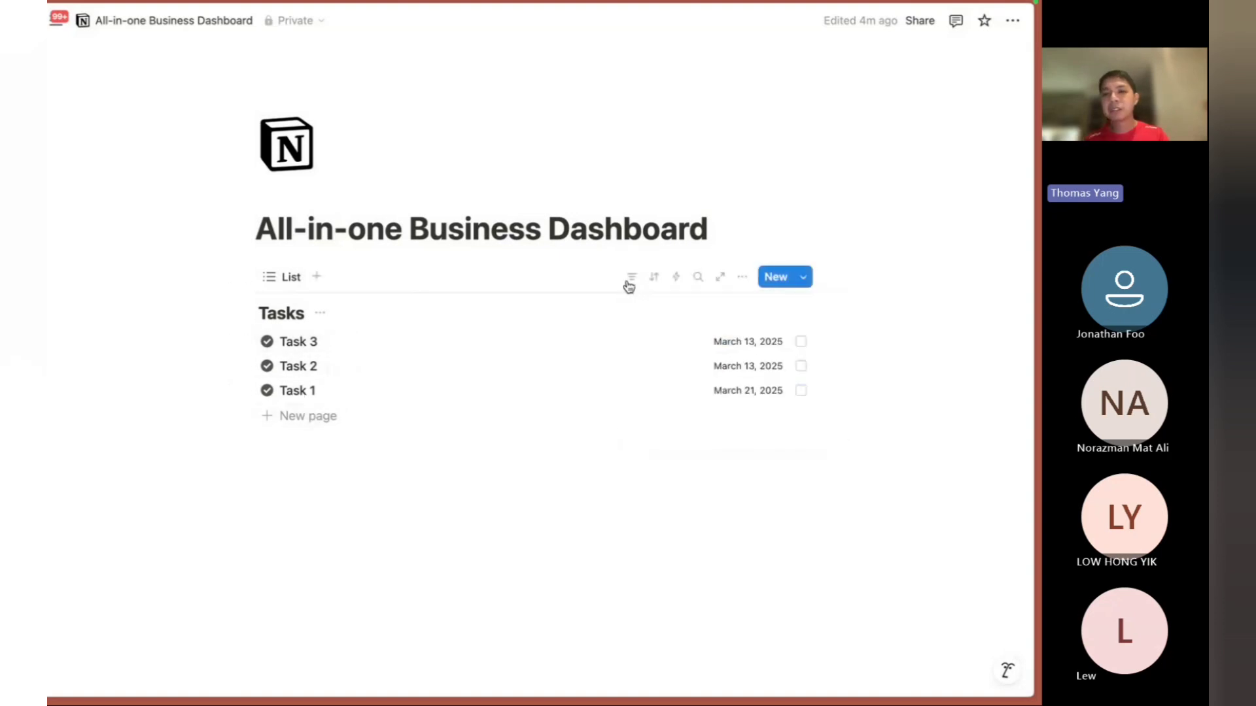
{"action": "left_click", "coordinate": [801, 343]}
{"action": "left_click", "coordinate": [800, 367]}
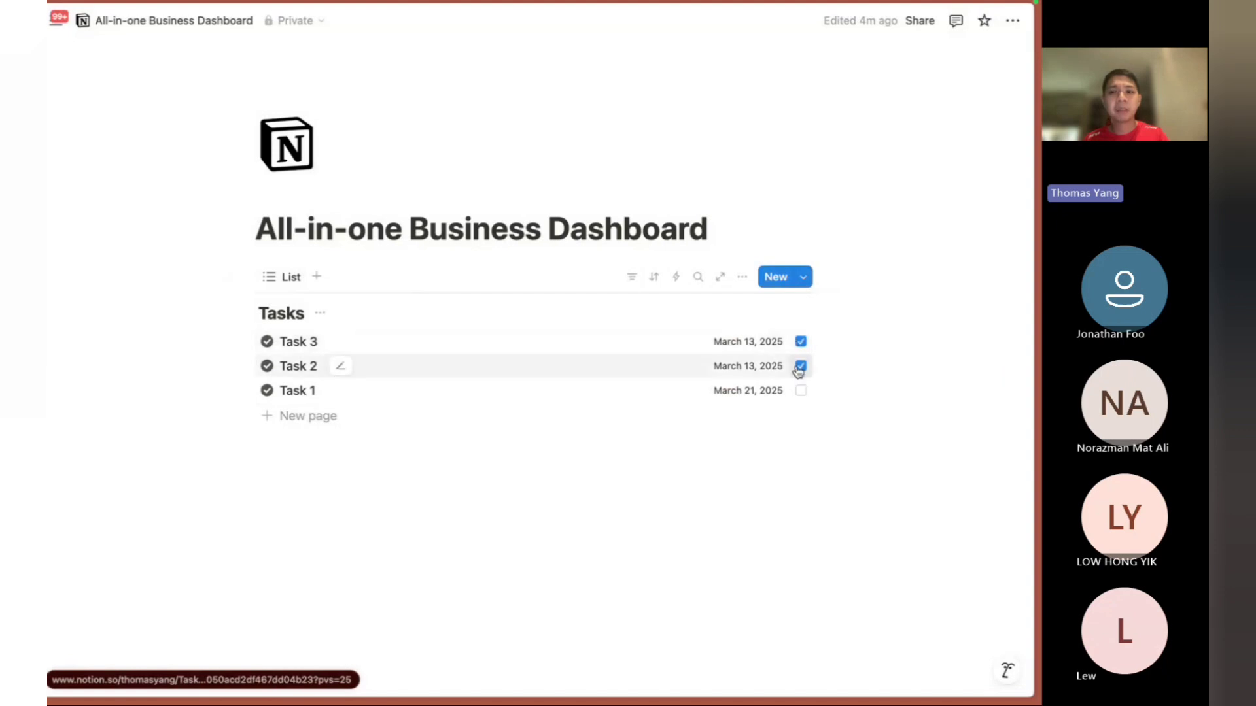
{"action": "left_click", "coordinate": [800, 342]}
{"action": "left_click", "coordinate": [801, 367]}
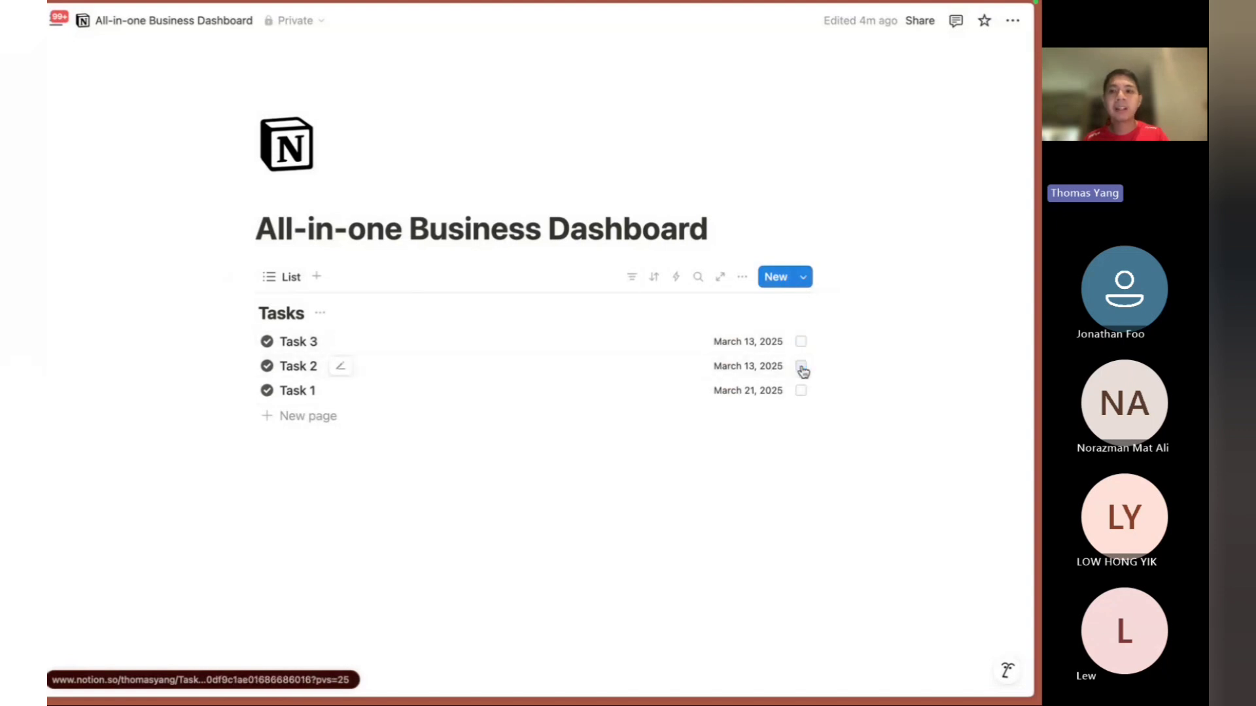
{"action": "left_click", "coordinate": [801, 342]}
{"action": "left_click", "coordinate": [801, 366]}
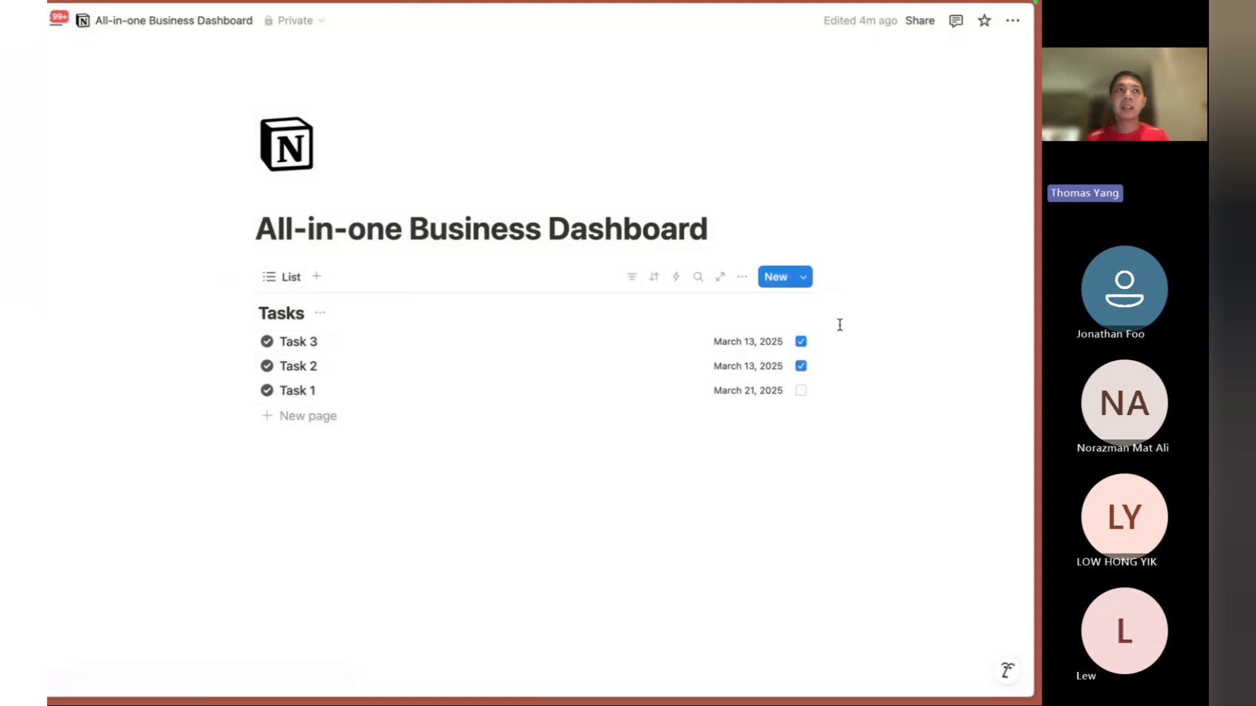
{"action": "left_click", "coordinate": [800, 390]}
{"action": "left_click", "coordinate": [801, 368]}
{"action": "left_click", "coordinate": [800, 344]}
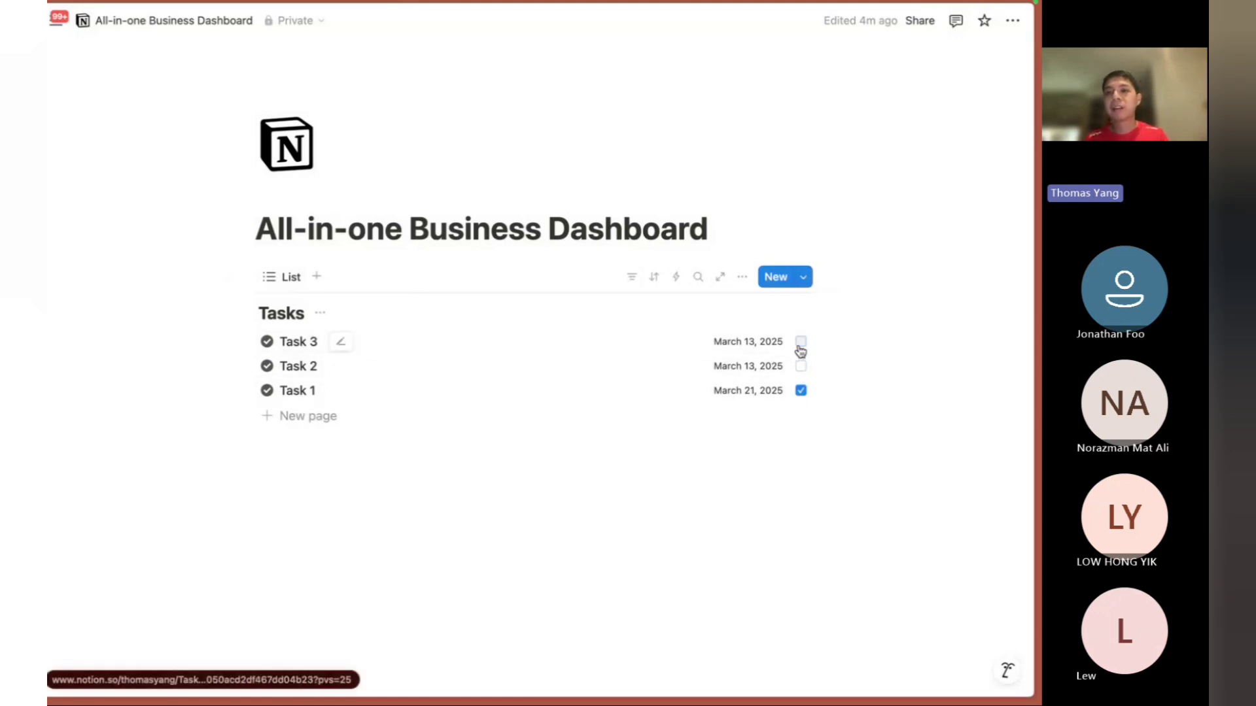
{"action": "left_click", "coordinate": [796, 344]}
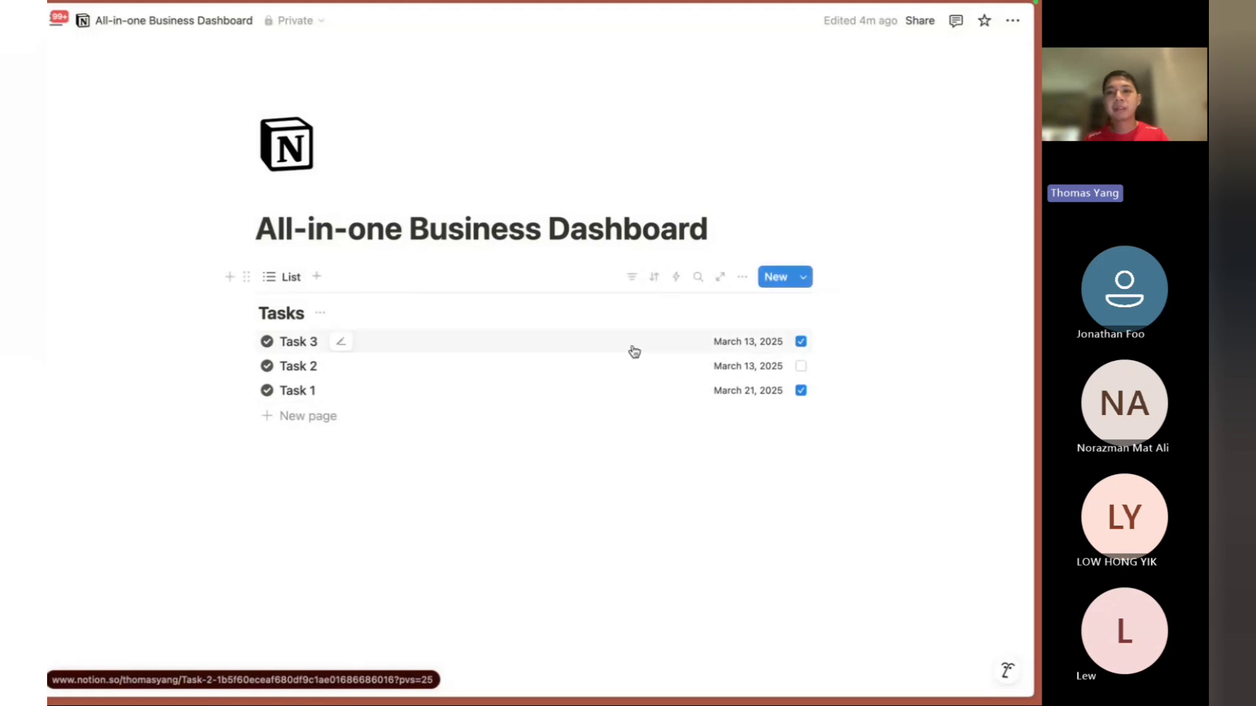
Filter the Tasks list by Checkbox: Unchecked and hide the filter bar.
{"action": "left_click", "coordinate": [634, 290]}
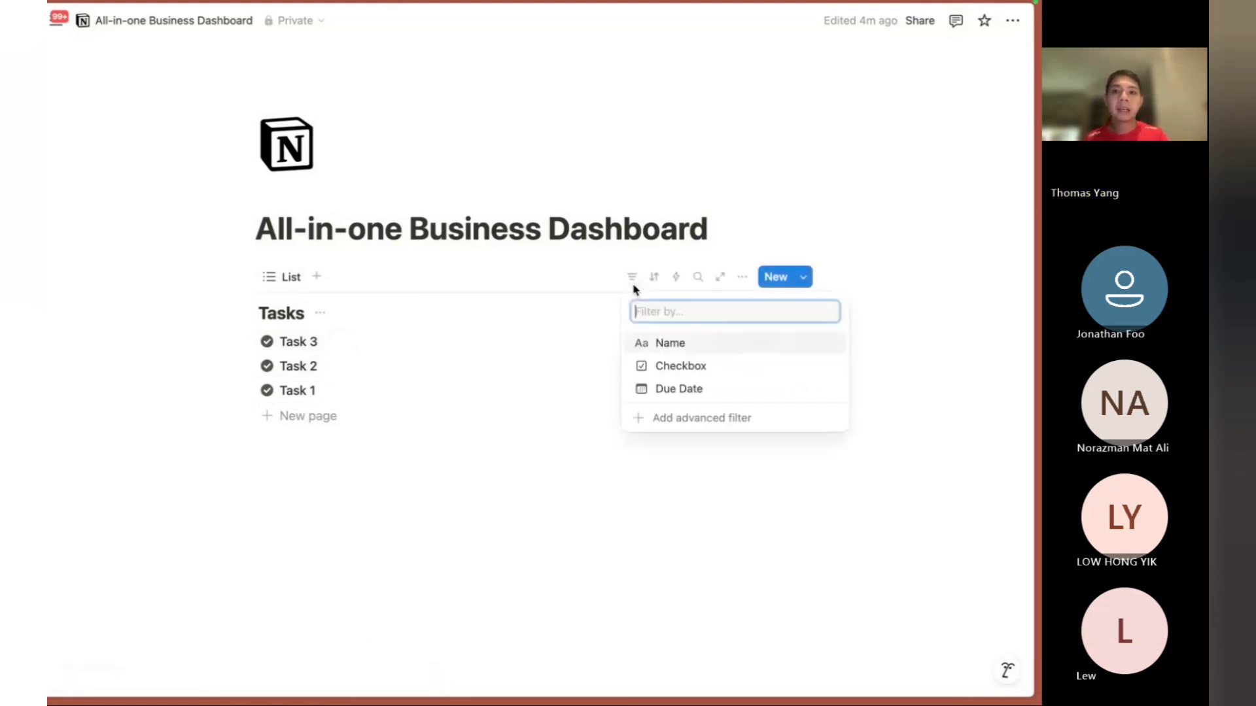
{"action": "left_click", "coordinate": [648, 364]}
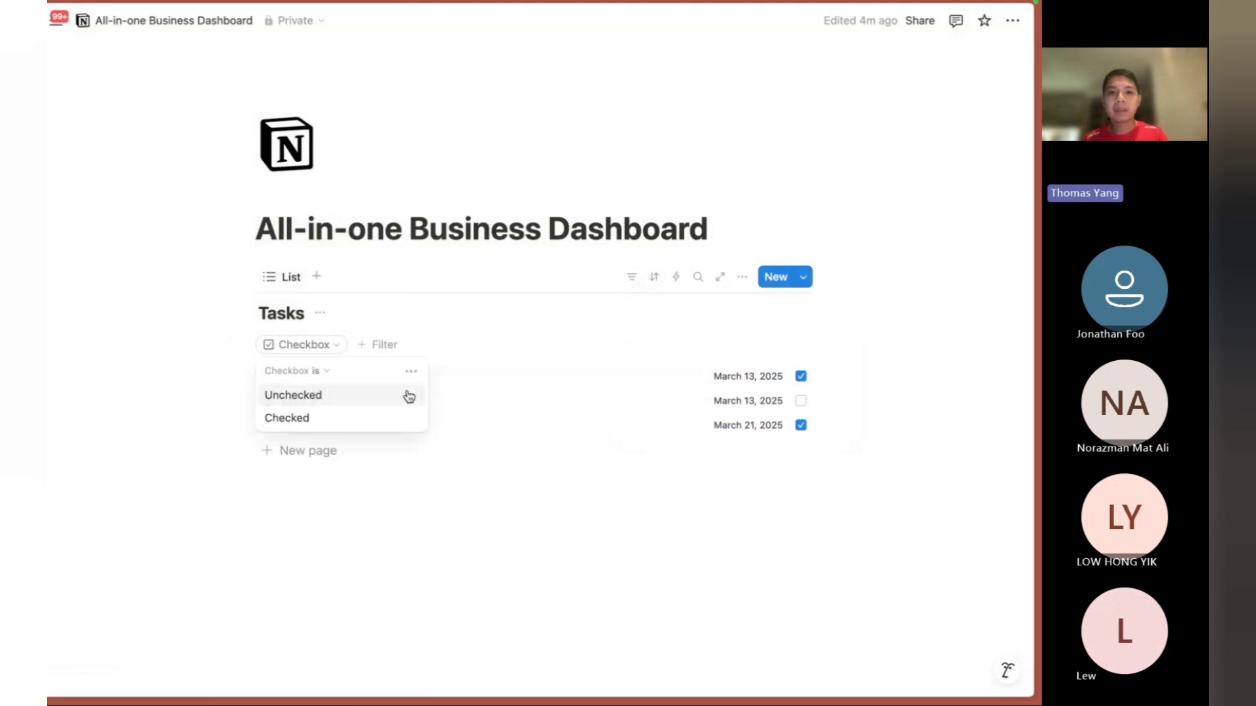
{"action": "left_click", "coordinate": [307, 396]}
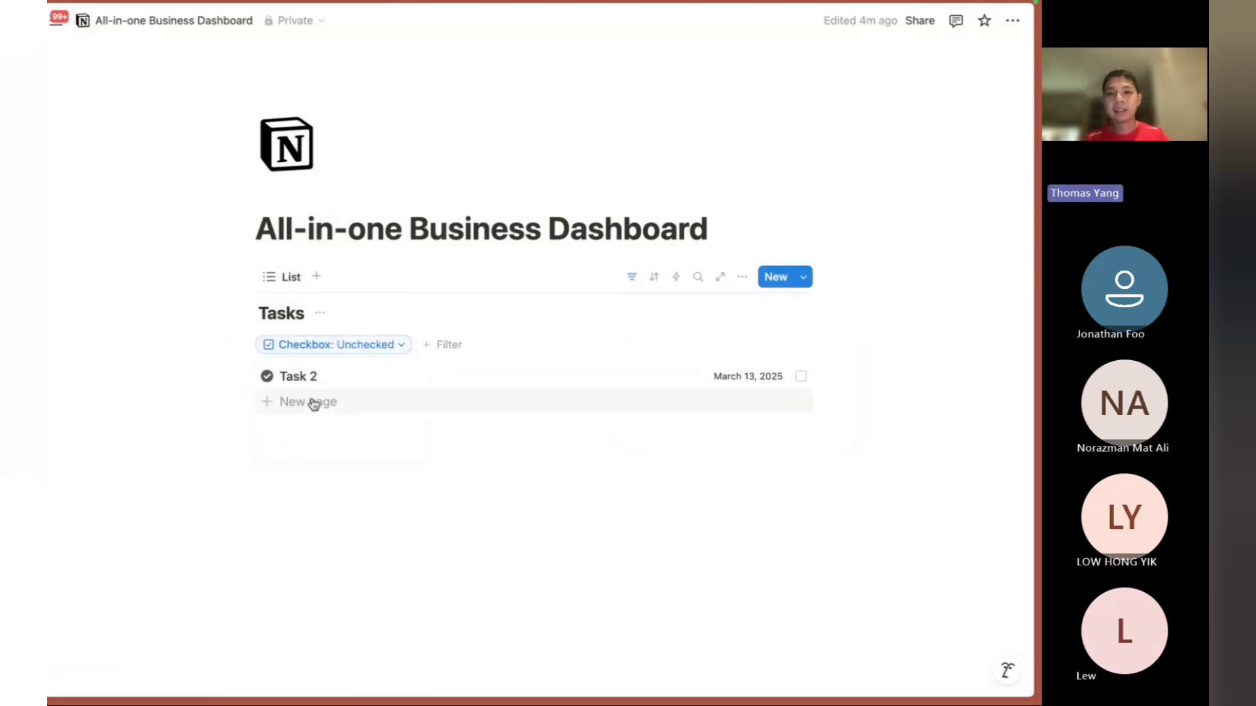
{"action": "left_click", "coordinate": [632, 278]}
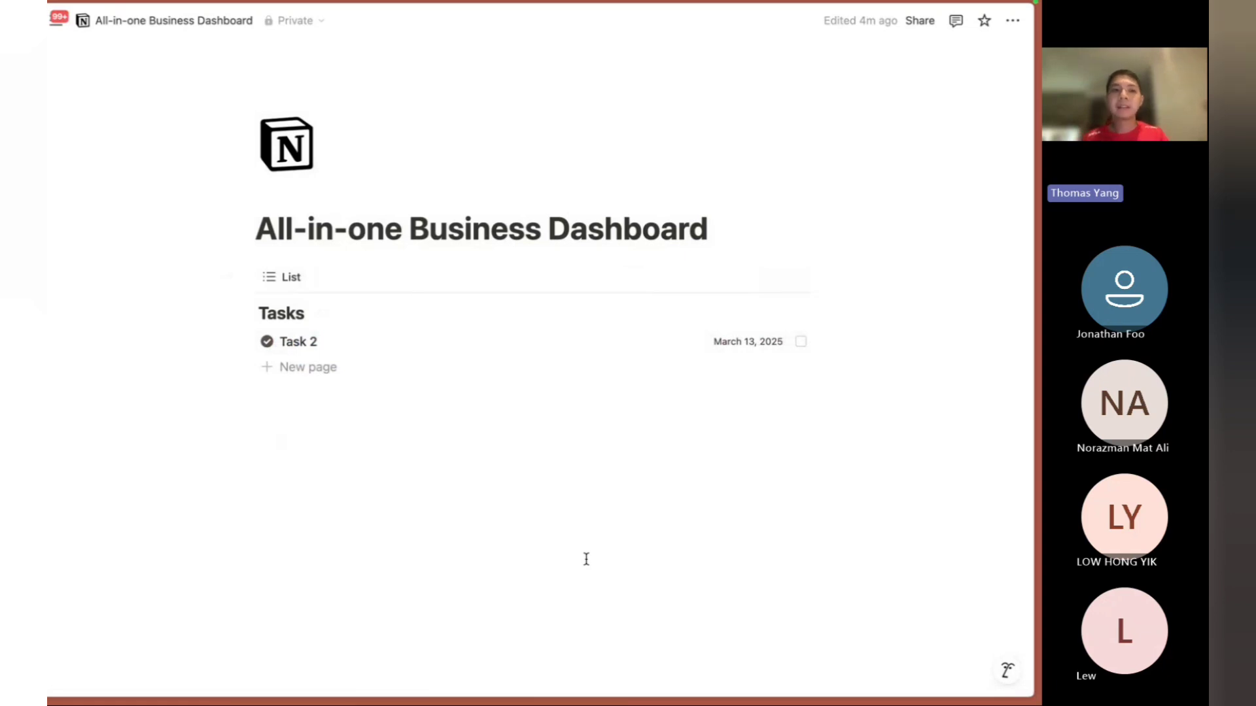
Insert a new inline database on the dashboard page below the Tasks list.
{"action": "left_click", "coordinate": [442, 508]}
{"action": "key", "text": "Return"}
{"action": "type", "text": "/"}
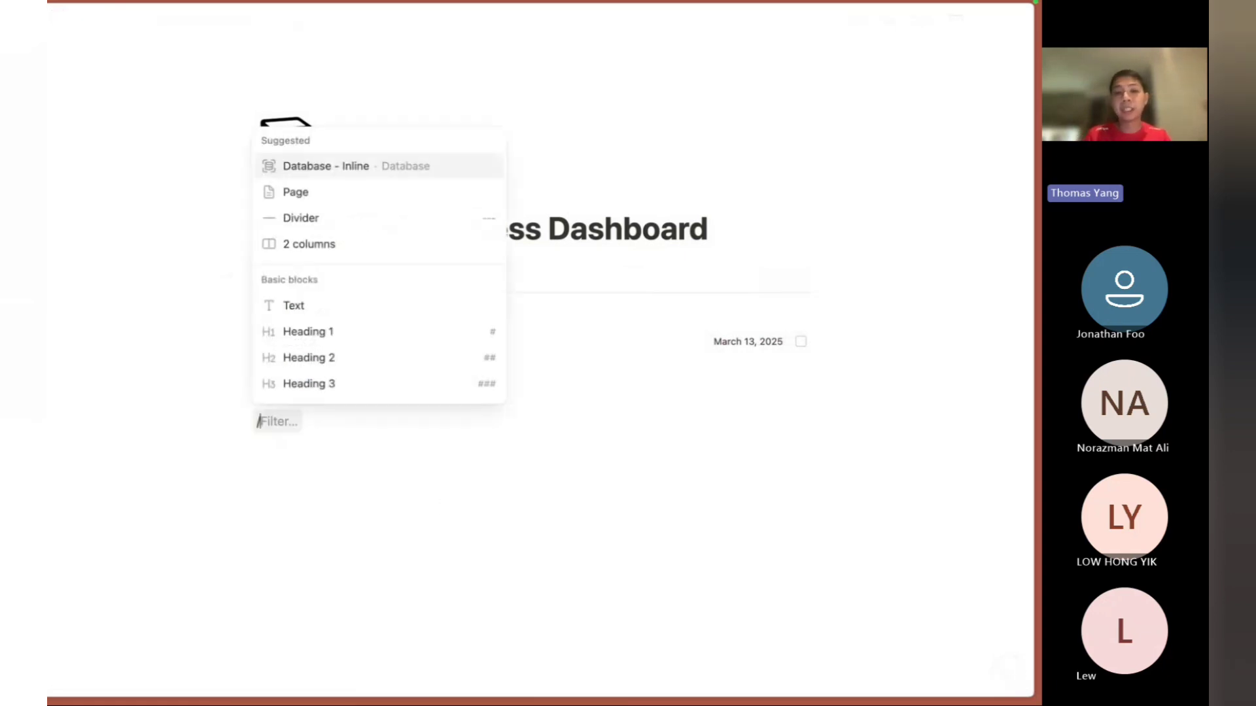
{"action": "key", "text": "BackSpace"}
{"action": "type", "text": "/da"}
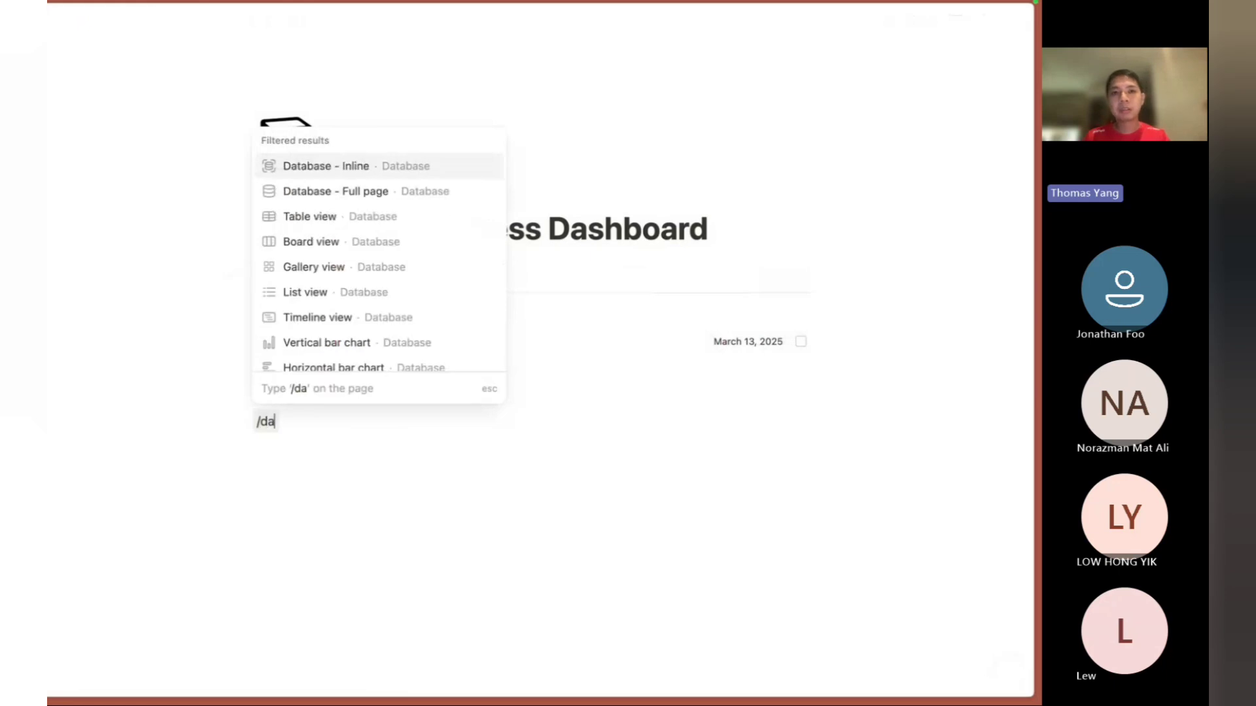
{"action": "type", "text": "ta"}
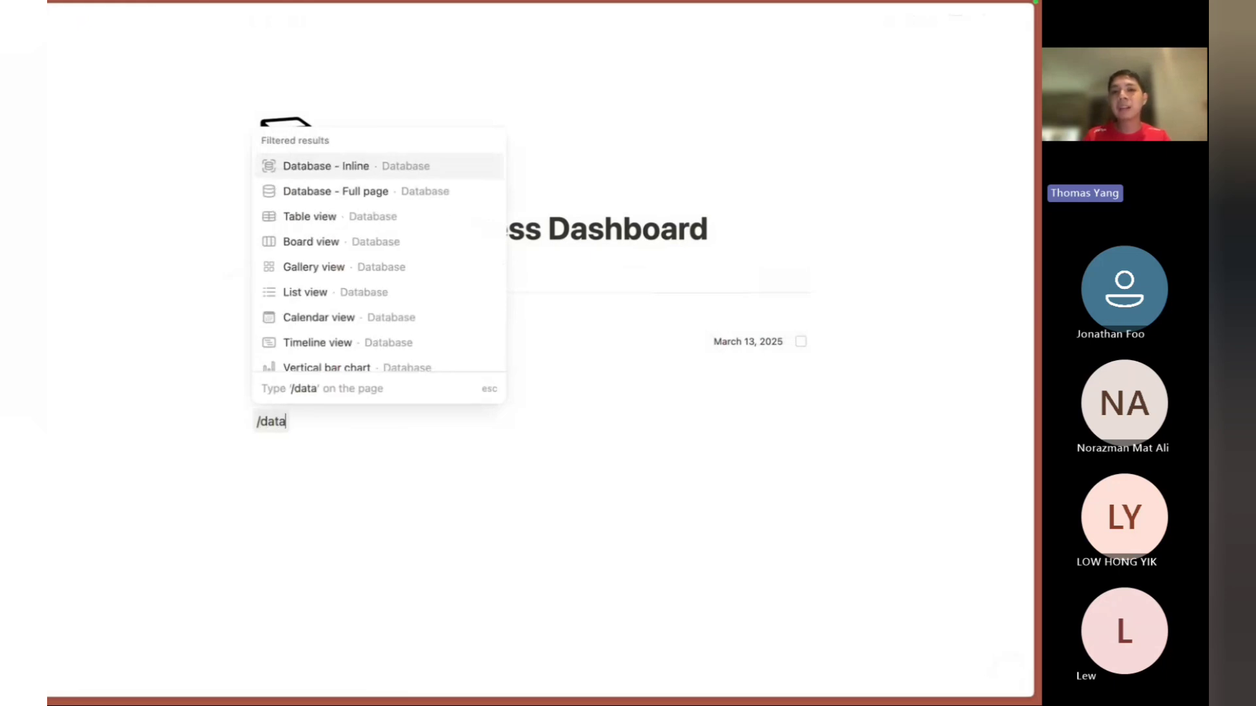
{"action": "key", "text": "BackSpace"}
{"action": "key", "text": "BackSpace"}
{"action": "key", "text": "BackSpace"}
{"action": "key", "text": "BackSpace"}
{"action": "key", "text": "BackSpace"}
{"action": "type", "text": "/da"}
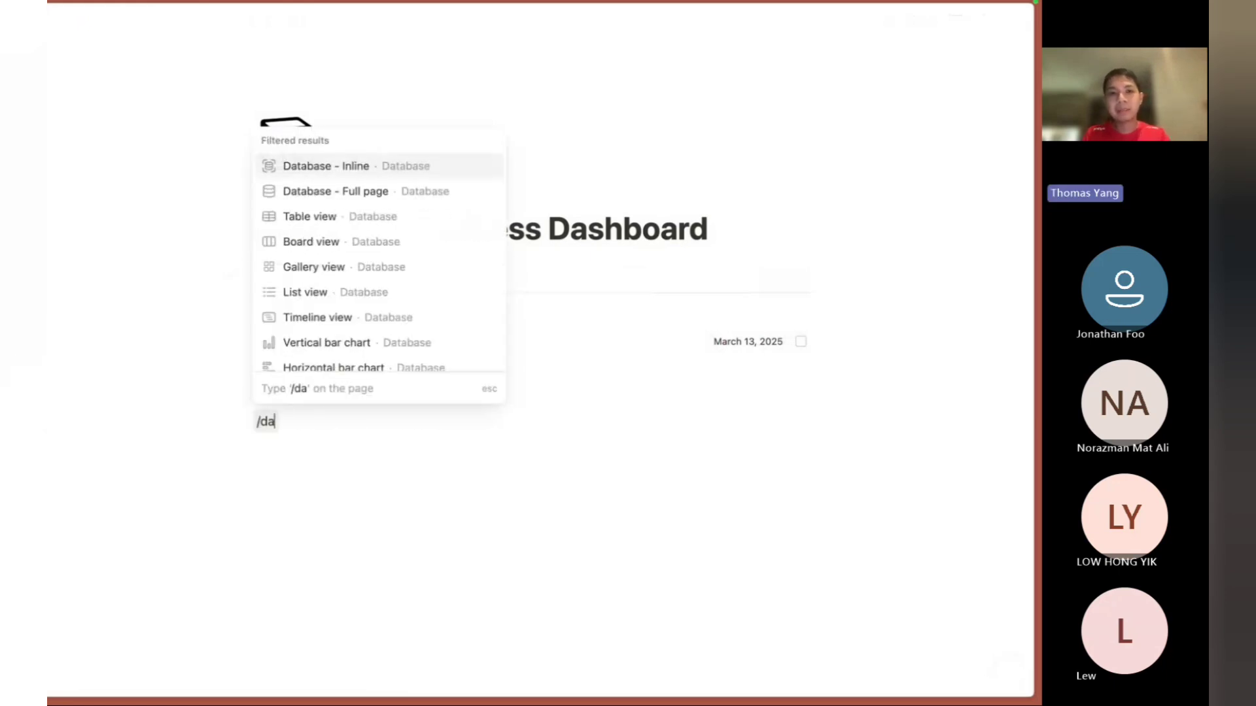
{"action": "type", "text": "taba"}
{"action": "key", "text": "Return"}
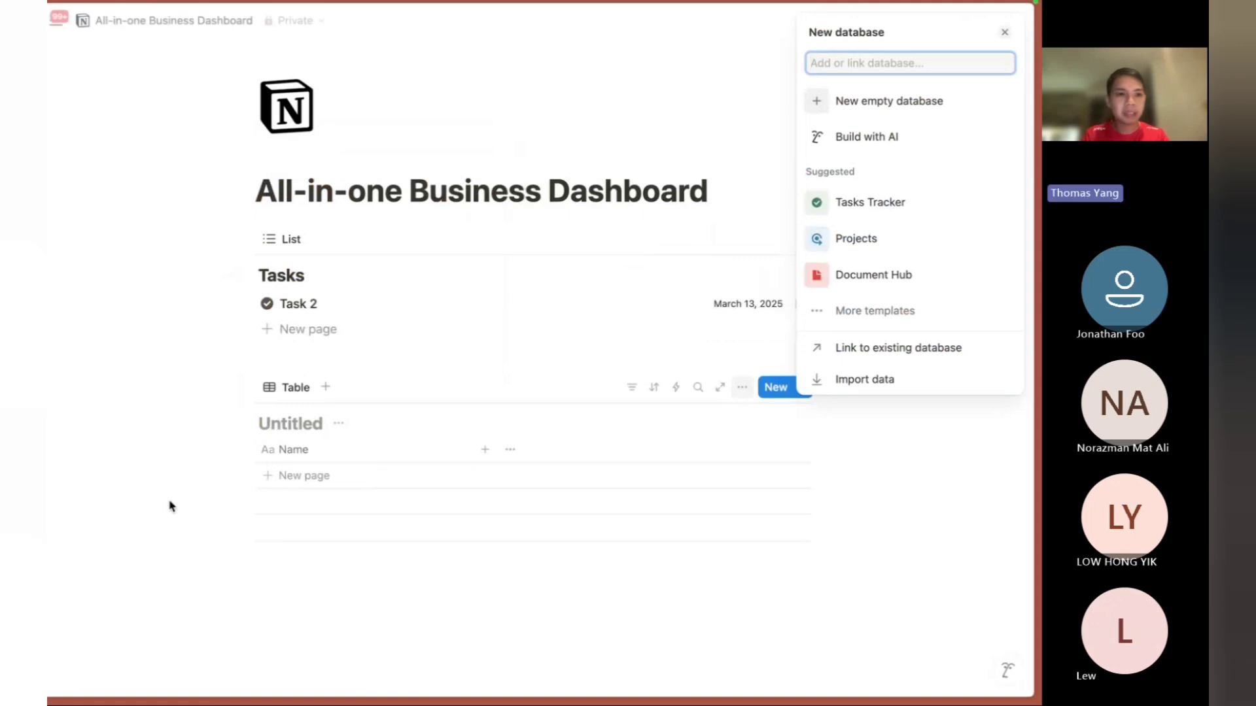
{"action": "key", "text": "super+Tab"}
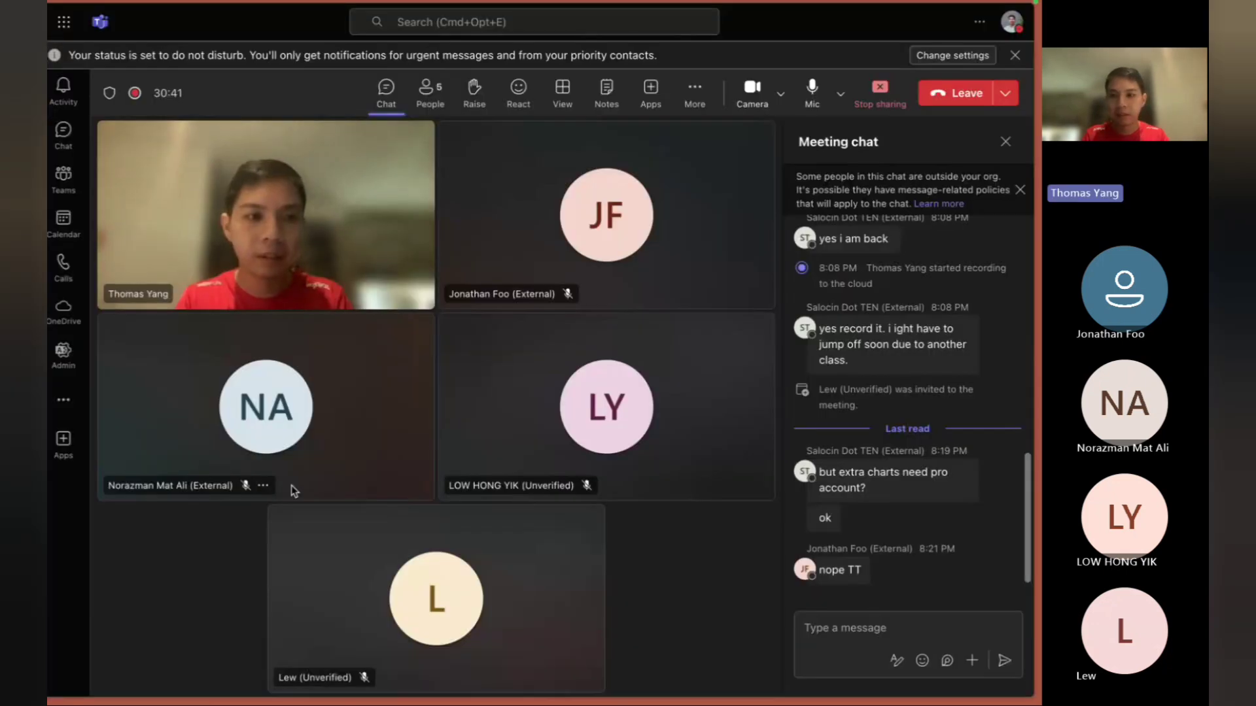
{"action": "key", "text": "super+Tab"}
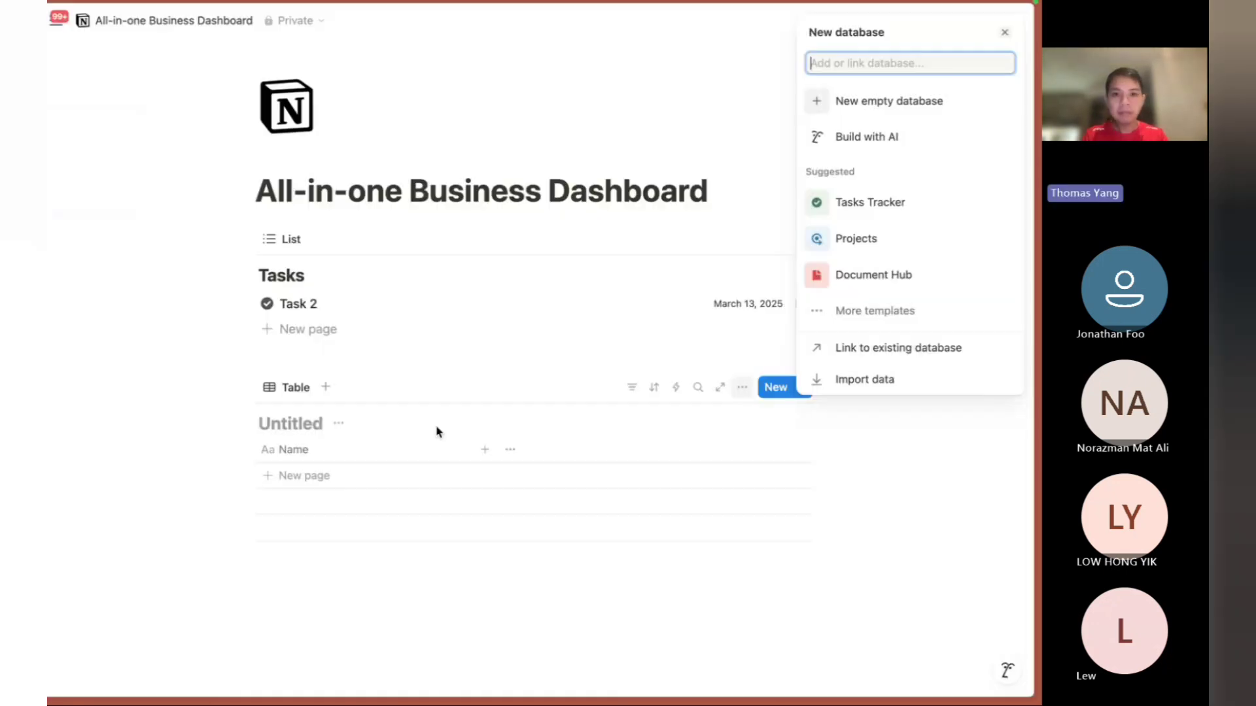
Dismiss the new-database options and title the untitled database Projects.
{"action": "left_click", "coordinate": [367, 440]}
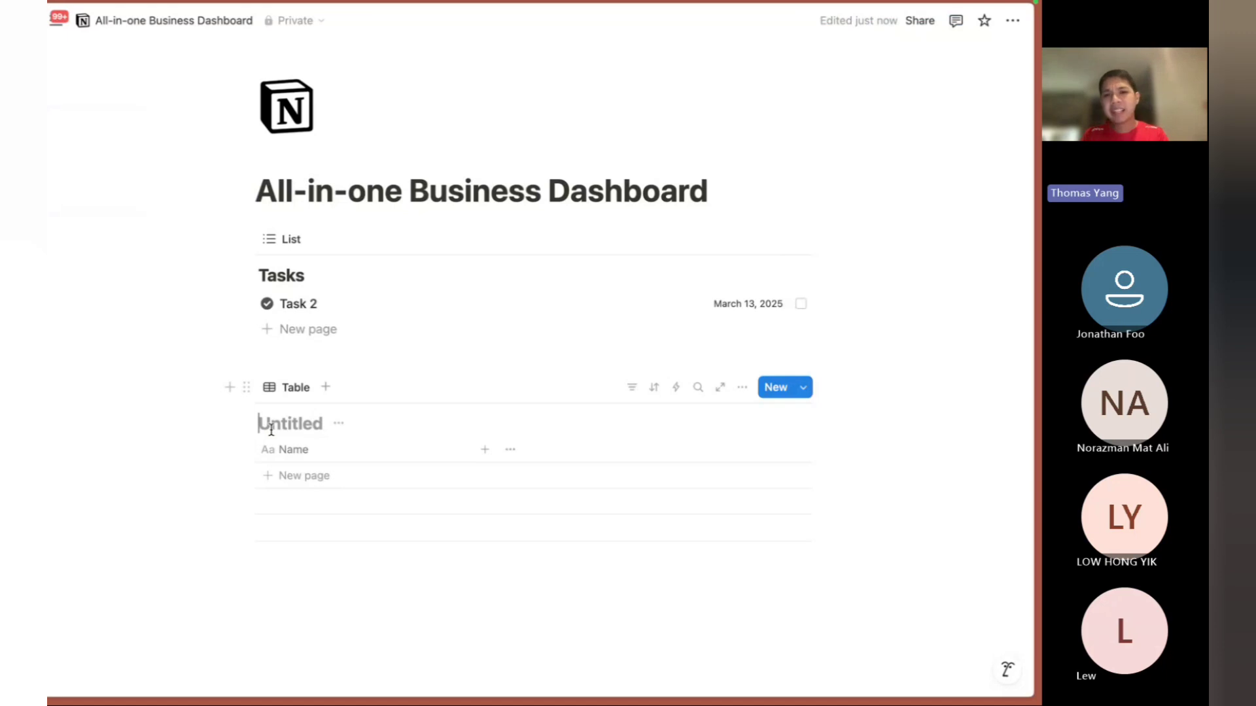
{"action": "left_click", "coordinate": [271, 430]}
{"action": "type", "text": "Projects"}
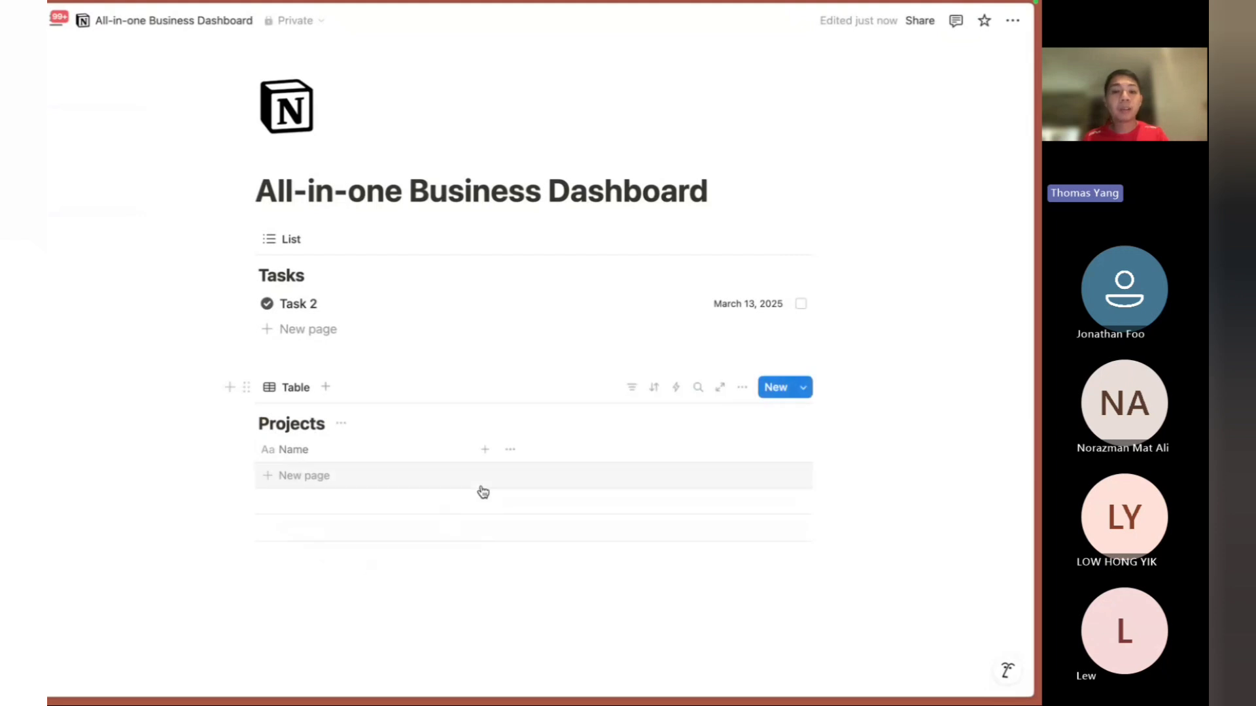
Add a Status property to the Projects database, keeping its default name and options.
{"action": "left_click", "coordinate": [483, 454]}
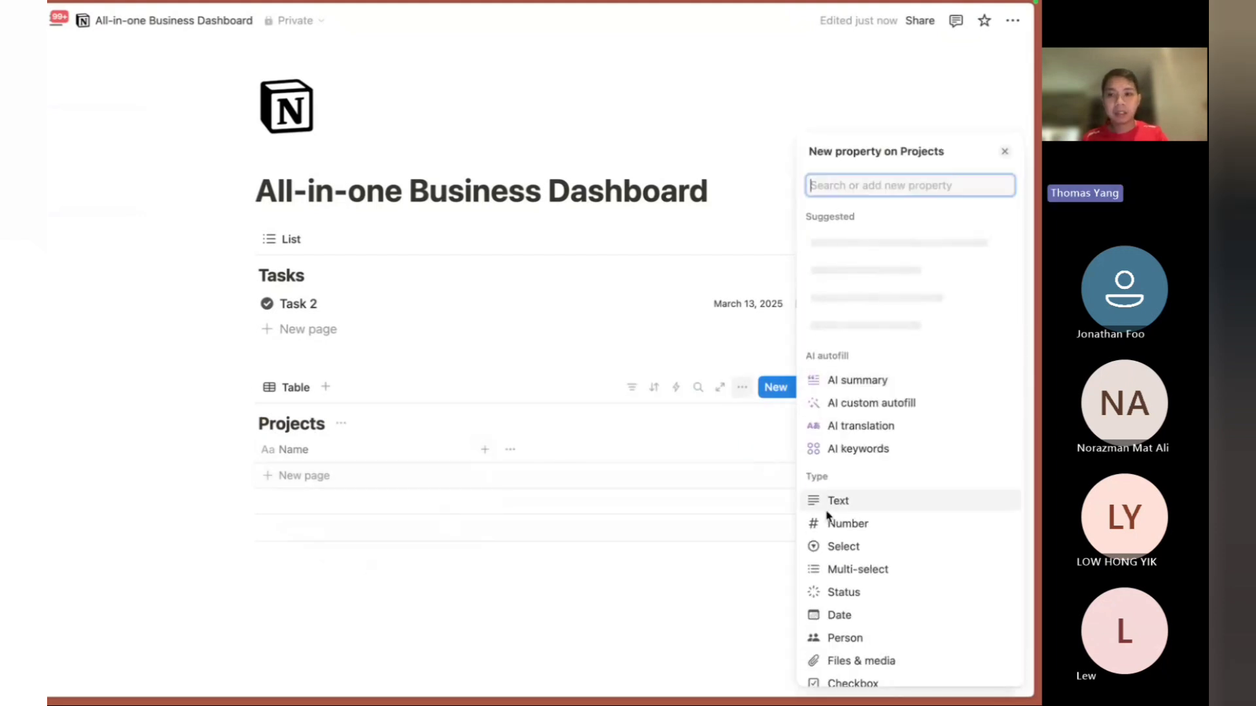
{"action": "scroll", "coordinate": [852, 566], "scroll_direction": "down", "scroll_amount": 1}
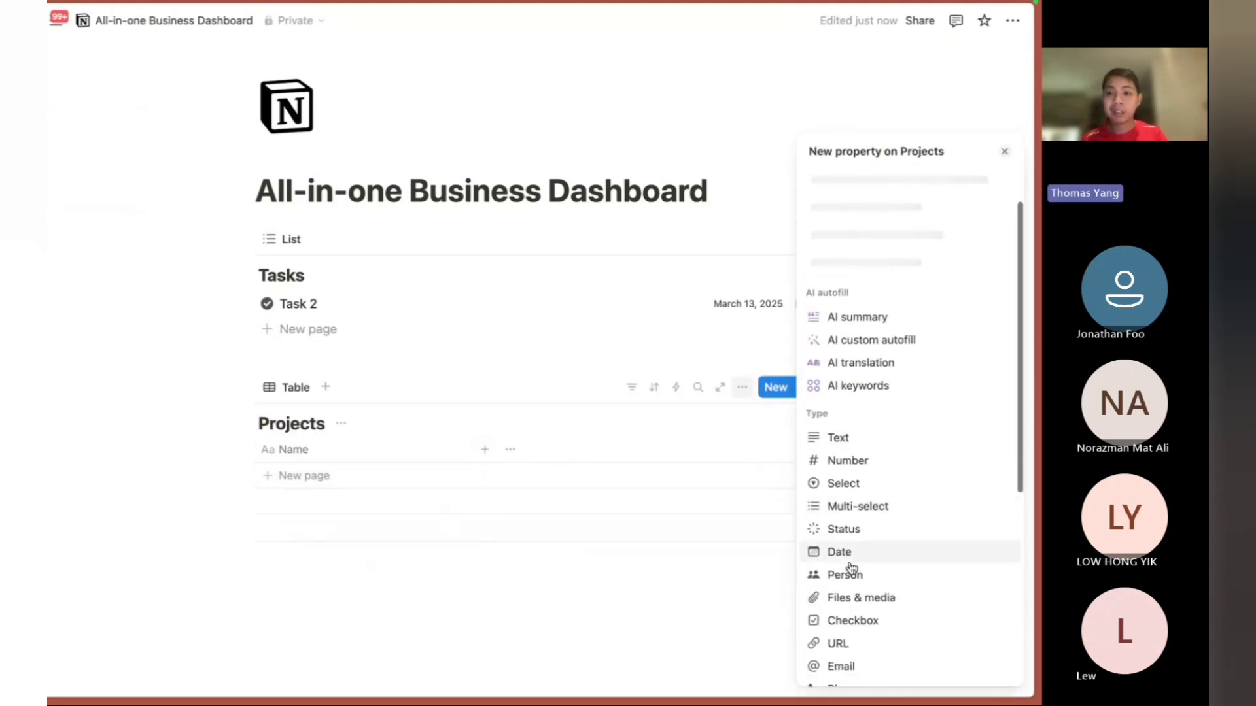
{"action": "left_click", "coordinate": [835, 532]}
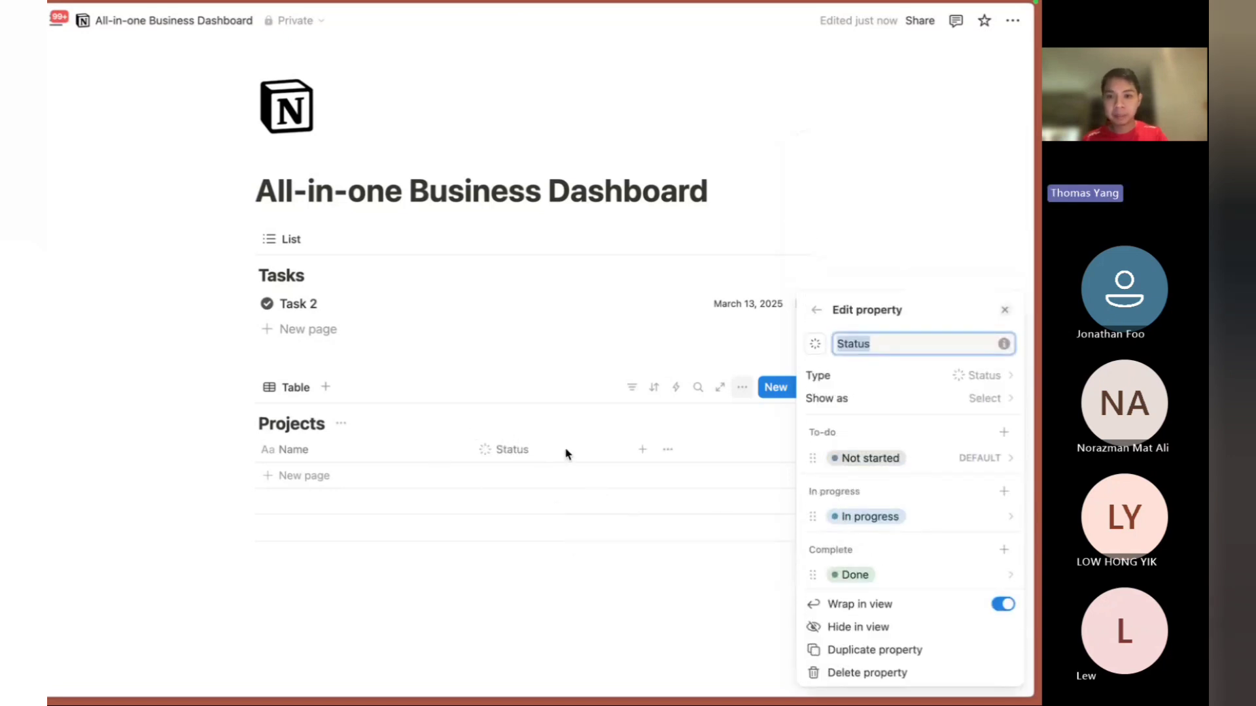
{"action": "key", "text": "Escape"}
Create a first row in the Projects table and set its status to In progress.
{"action": "left_click", "coordinate": [548, 477]}
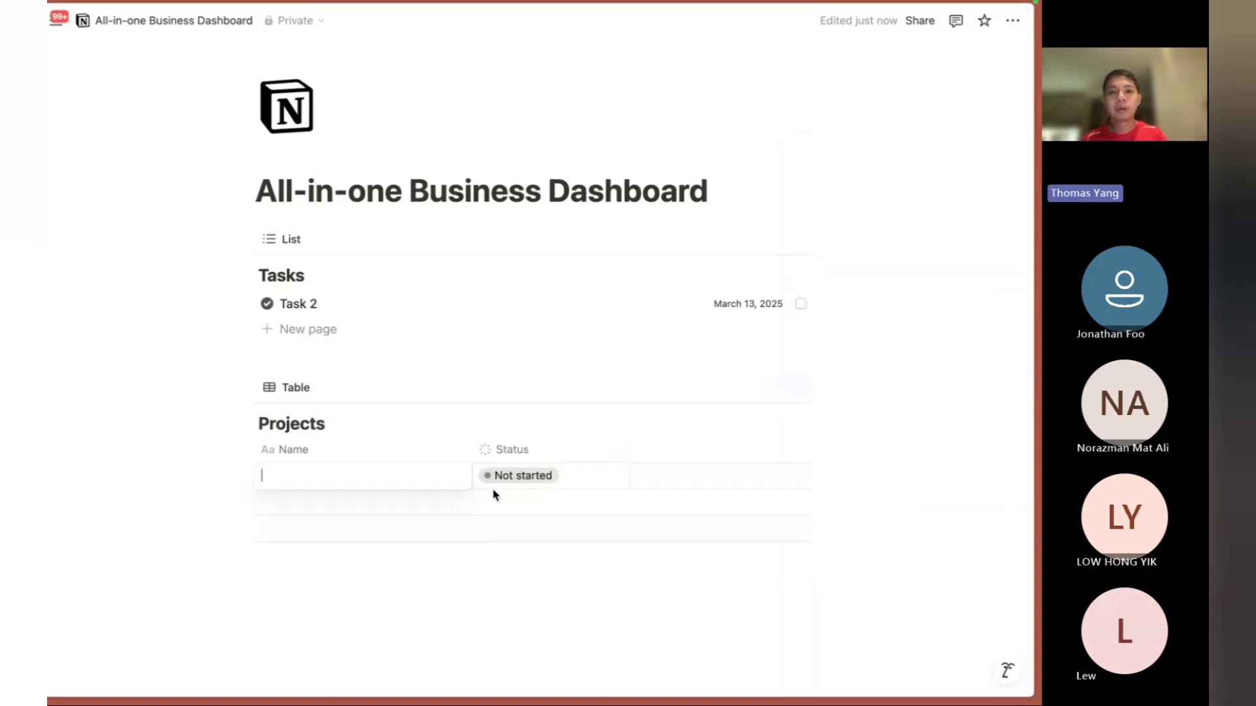
{"action": "left_click", "coordinate": [509, 477]}
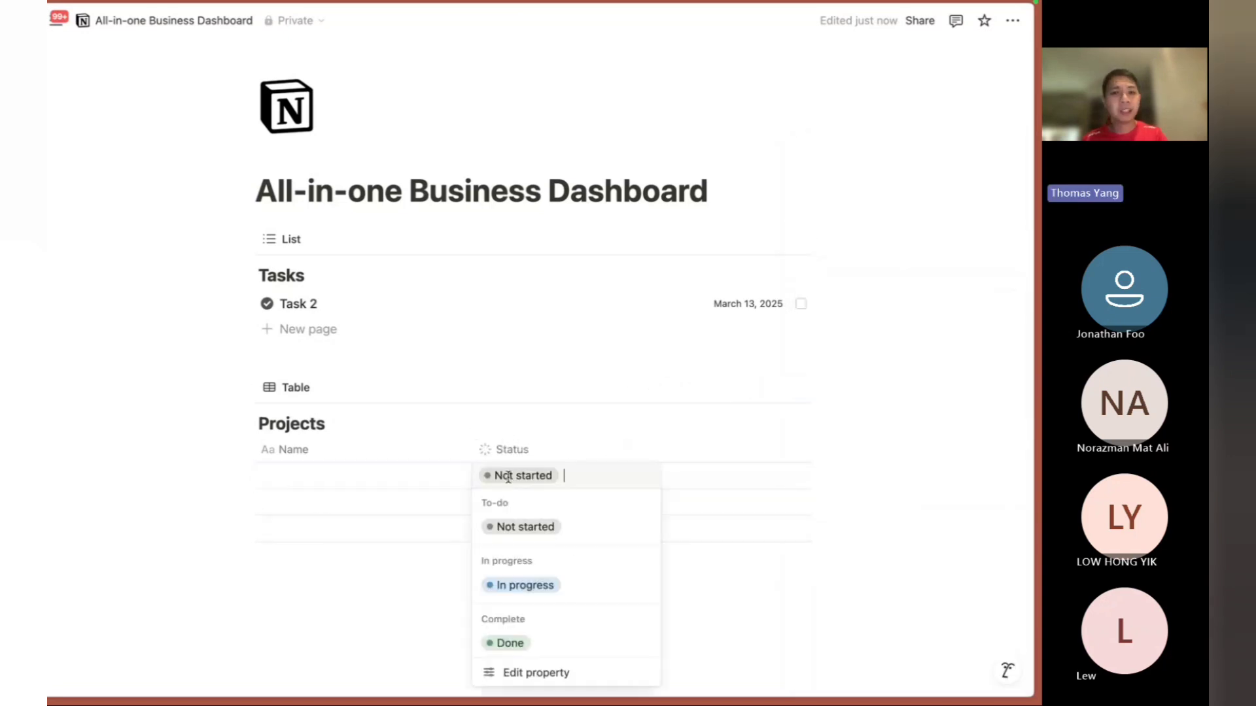
{"action": "left_click", "coordinate": [494, 597]}
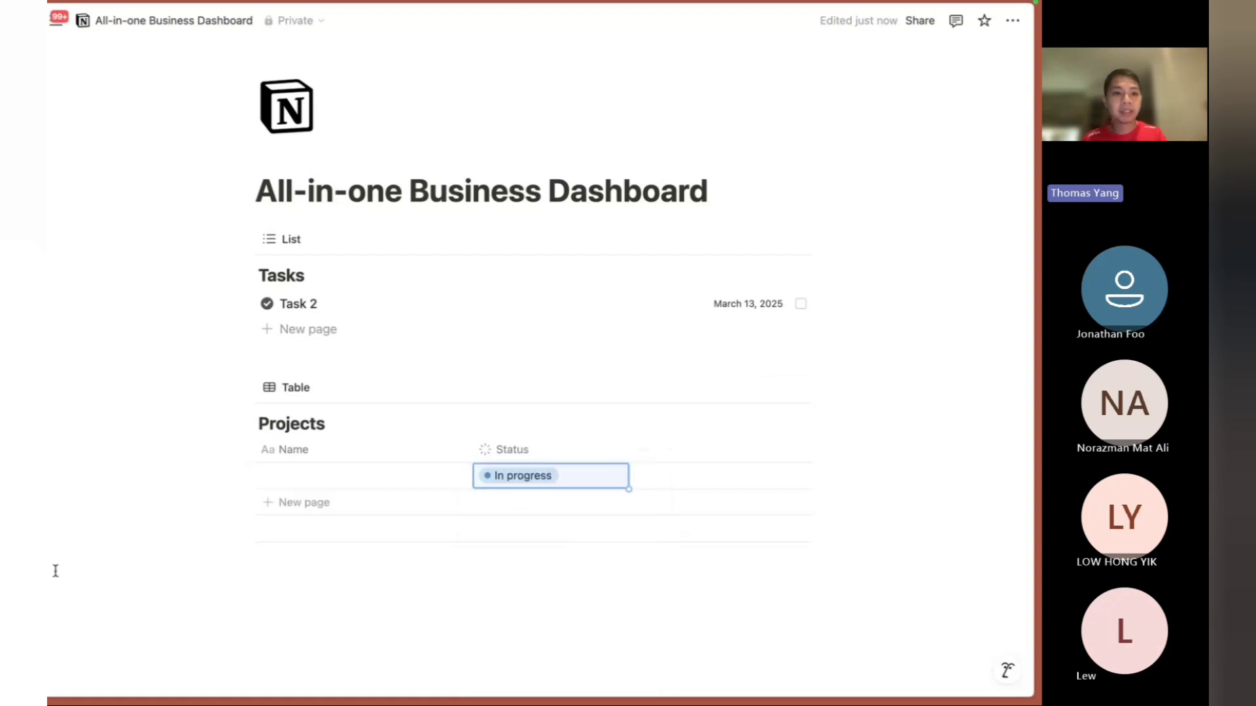
Add a Date property to the Projects database and place its column between Name and Status.
{"action": "left_click", "coordinate": [645, 450]}
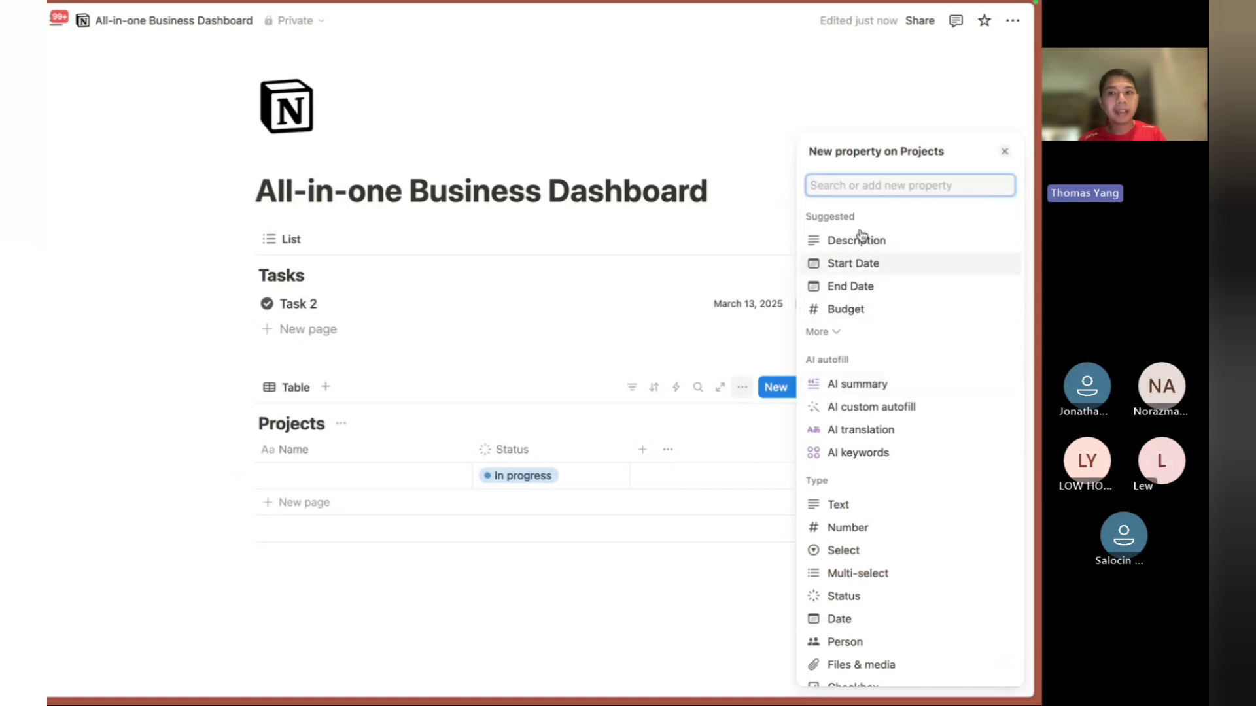
{"action": "type", "text": "date"}
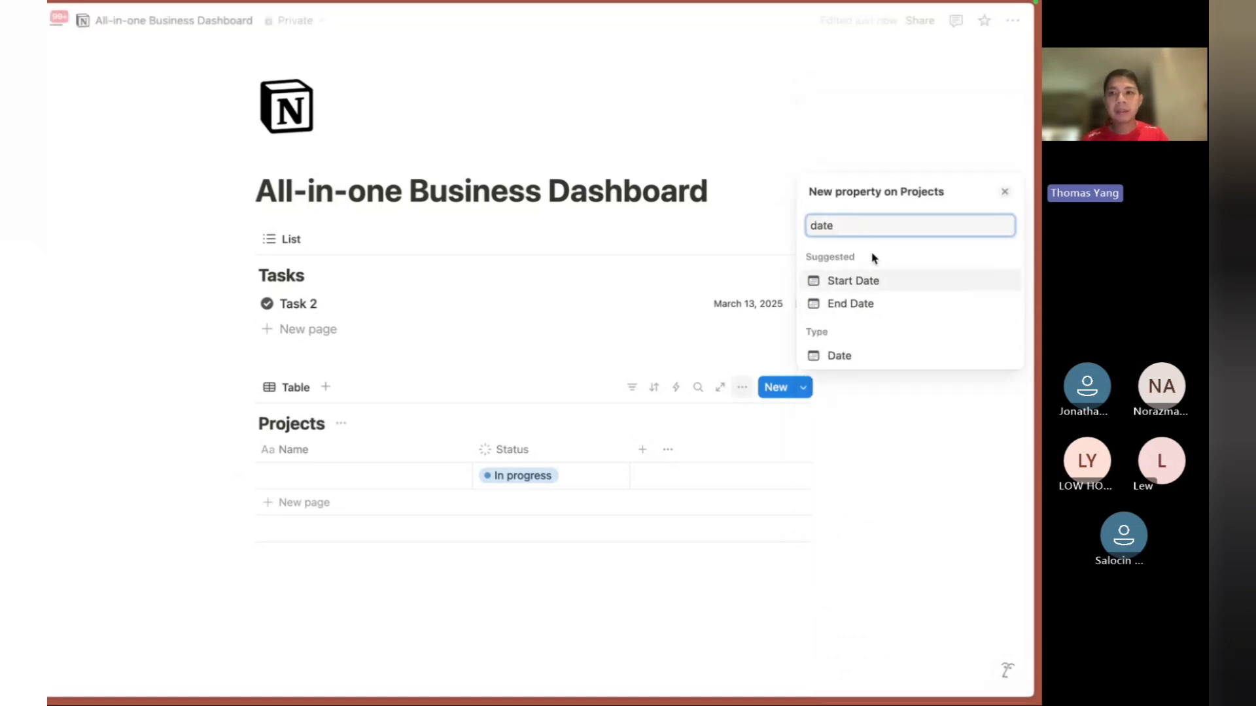
{"action": "left_click", "coordinate": [838, 356]}
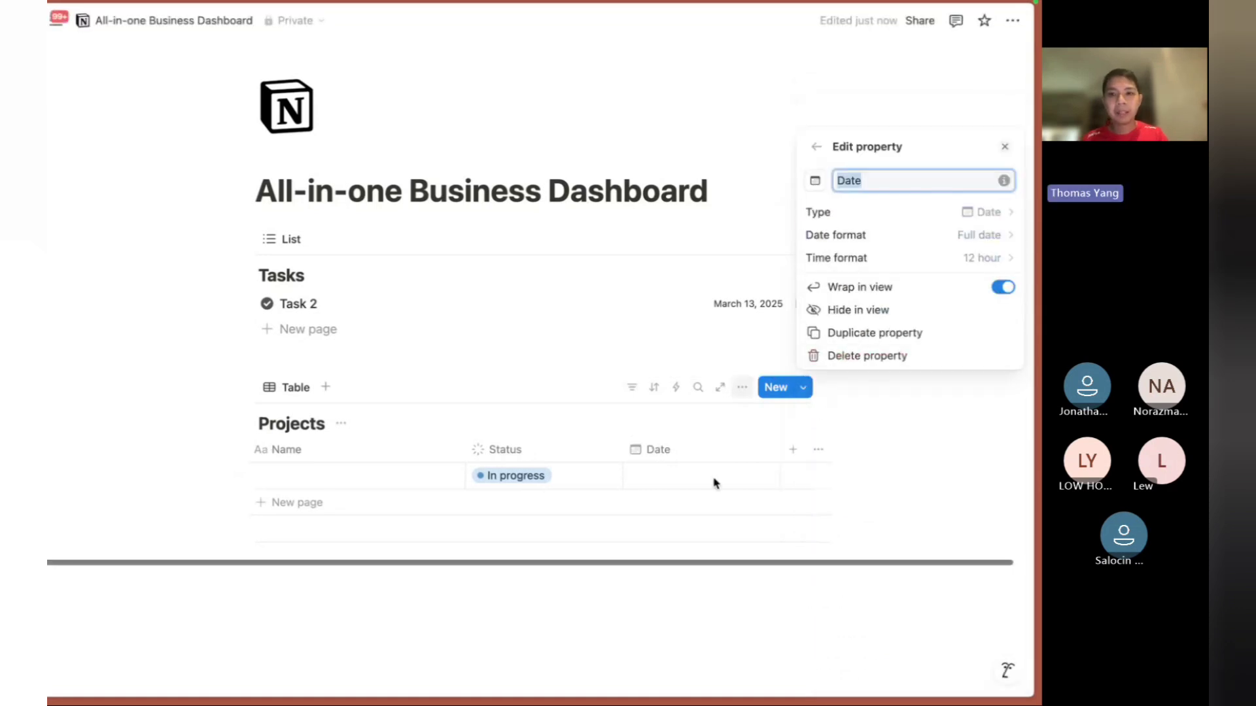
{"action": "left_click", "coordinate": [673, 455]}
{"action": "left_click_drag", "start_coordinate": [673, 457], "coordinate": [586, 454]}
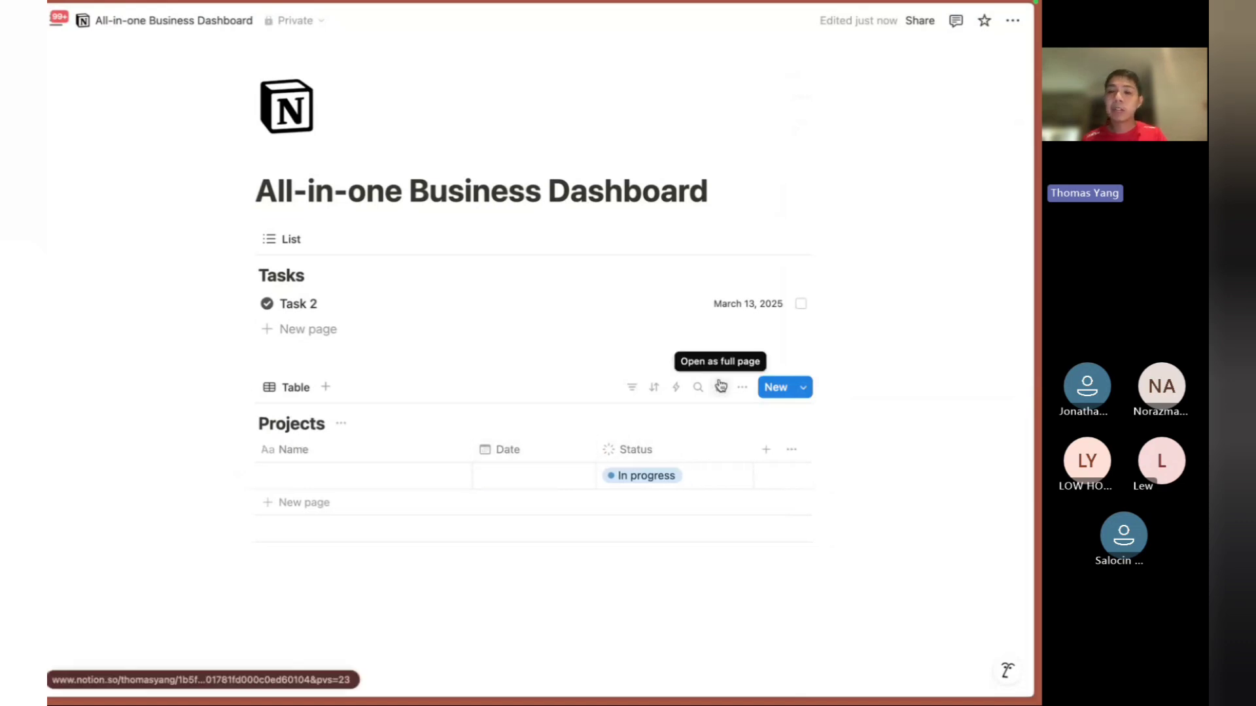
Name the first Projects row Project 1 and set its date to March 14, 2025.
{"action": "left_click", "coordinate": [808, 394]}
{"action": "left_click", "coordinate": [810, 400]}
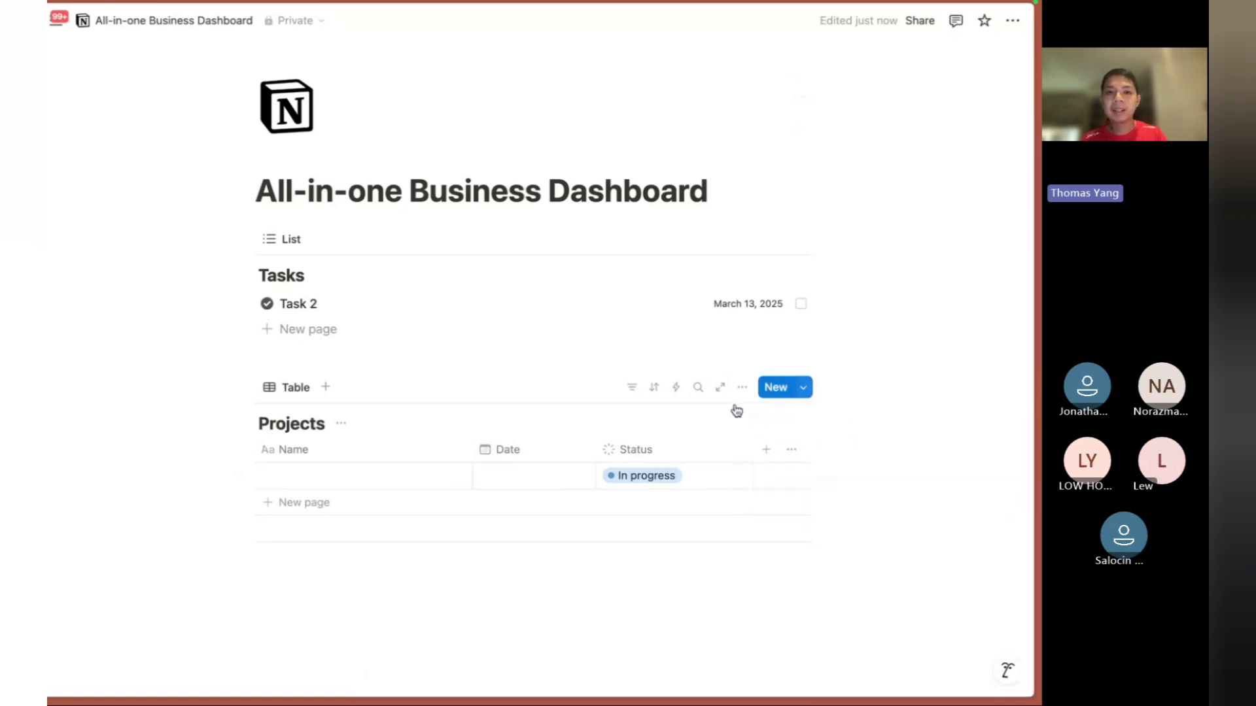
{"action": "left_click", "coordinate": [302, 481]}
{"action": "type", "text": "Project 1"}
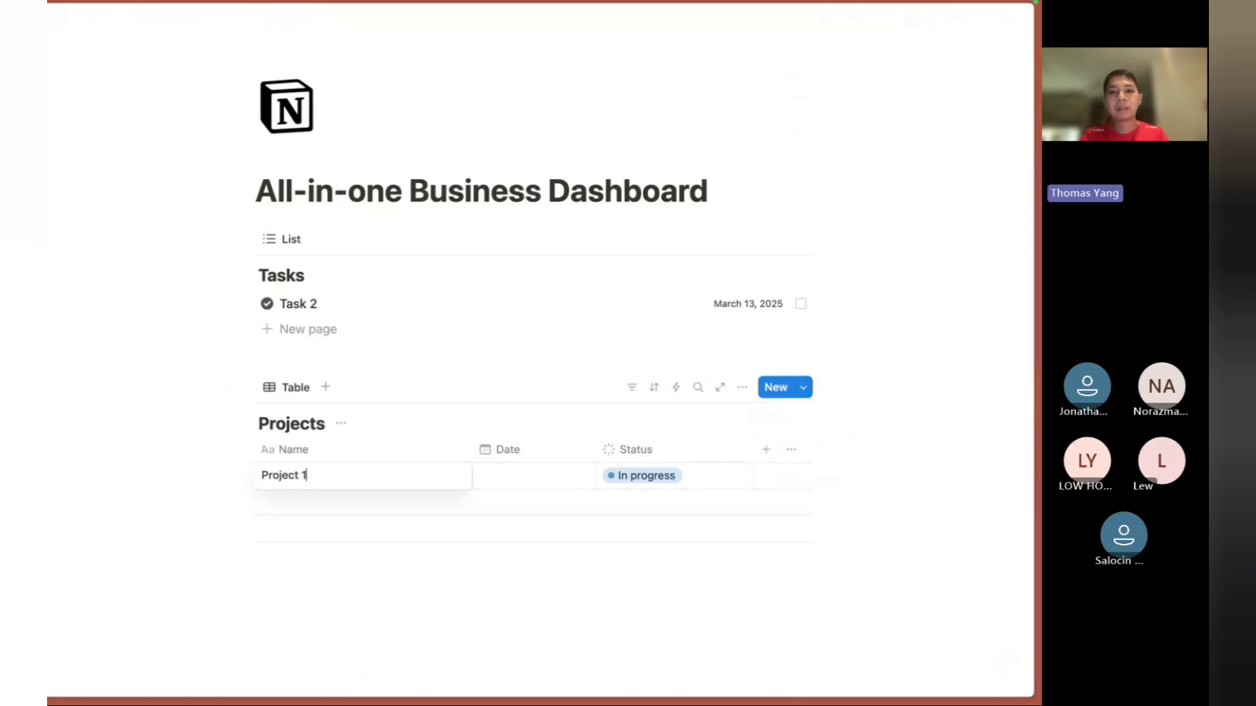
{"action": "left_click", "coordinate": [523, 482]}
{"action": "left_click", "coordinate": [524, 482]}
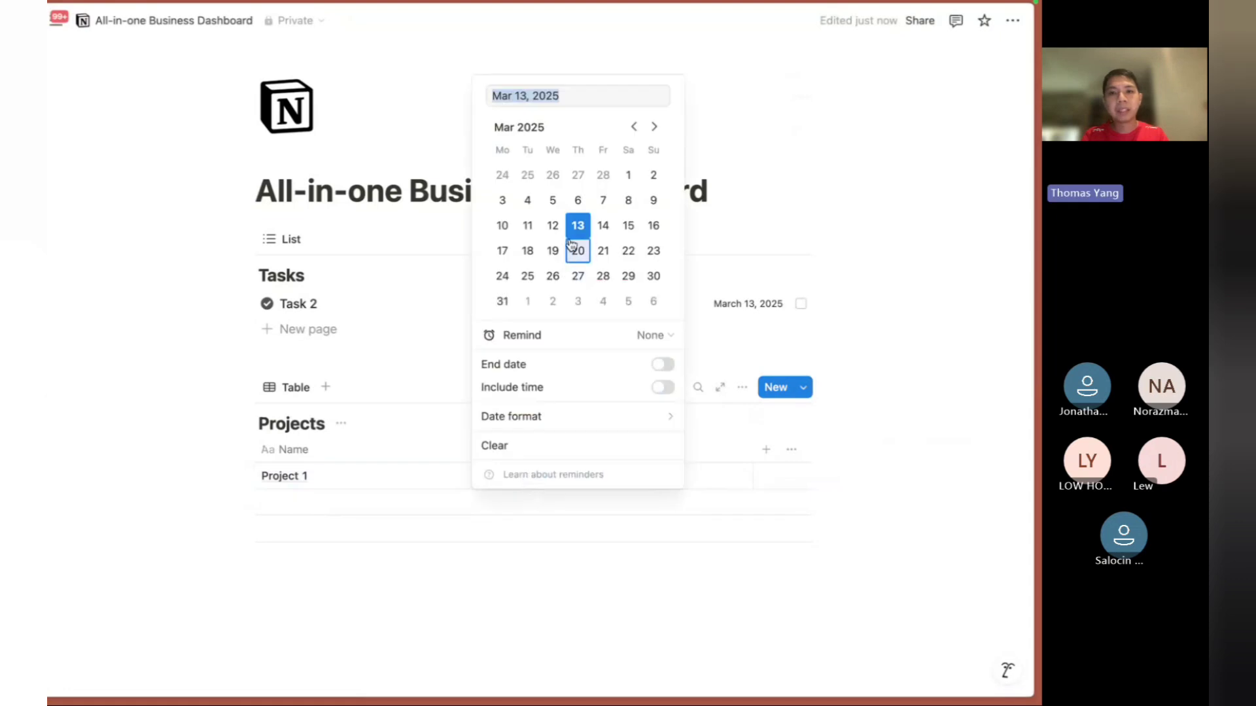
{"action": "left_click", "coordinate": [601, 229]}
{"action": "key", "text": "Escape"}
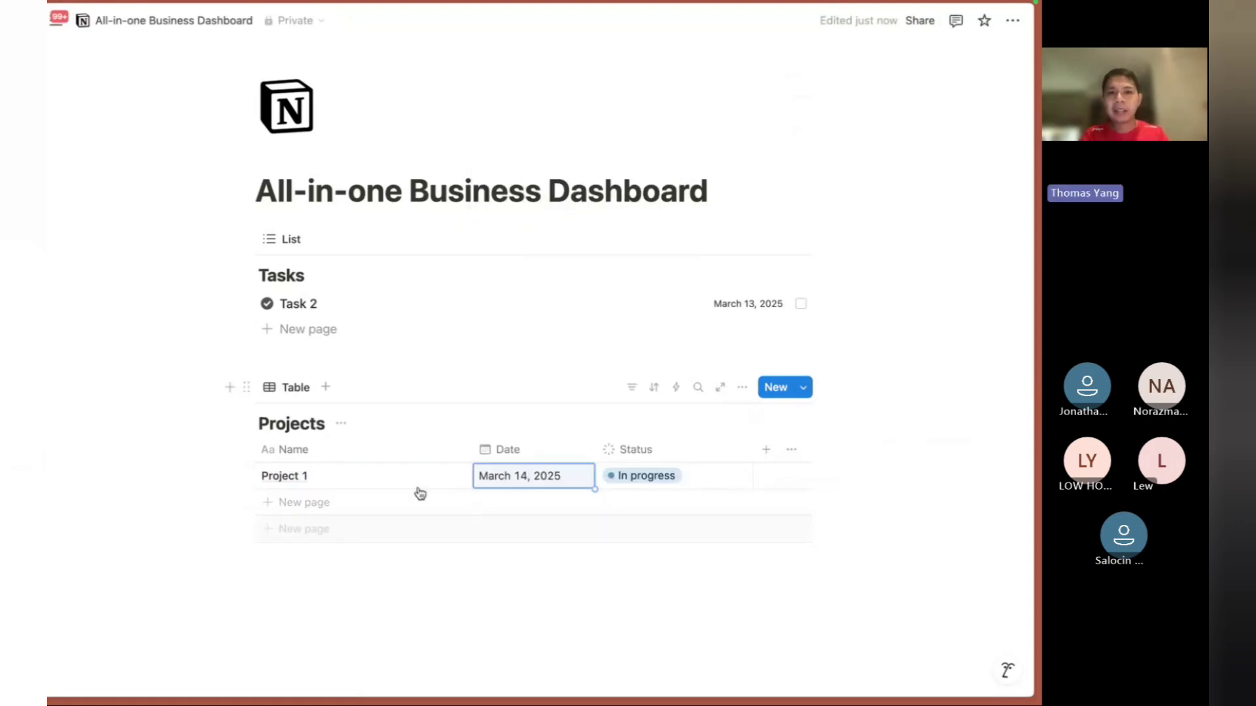
{"action": "left_click", "coordinate": [478, 428]}
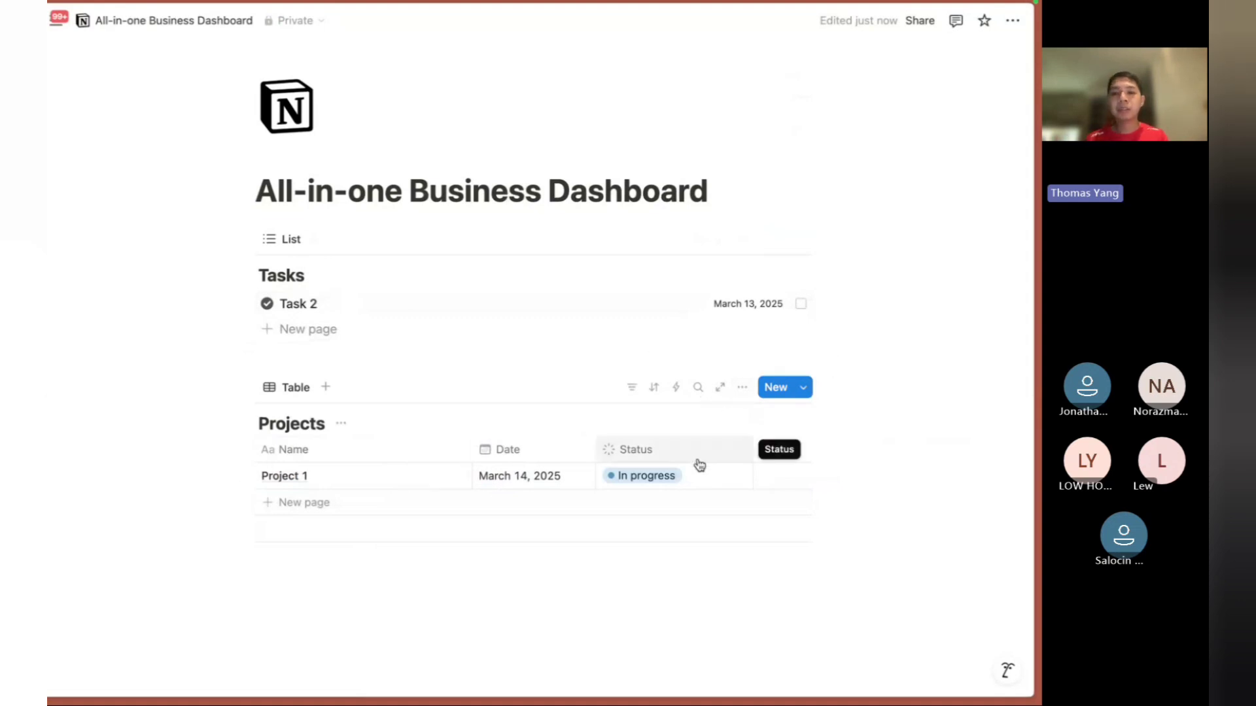
Turn on the Sub-items feature for the Projects database.
{"action": "left_click", "coordinate": [743, 390]}
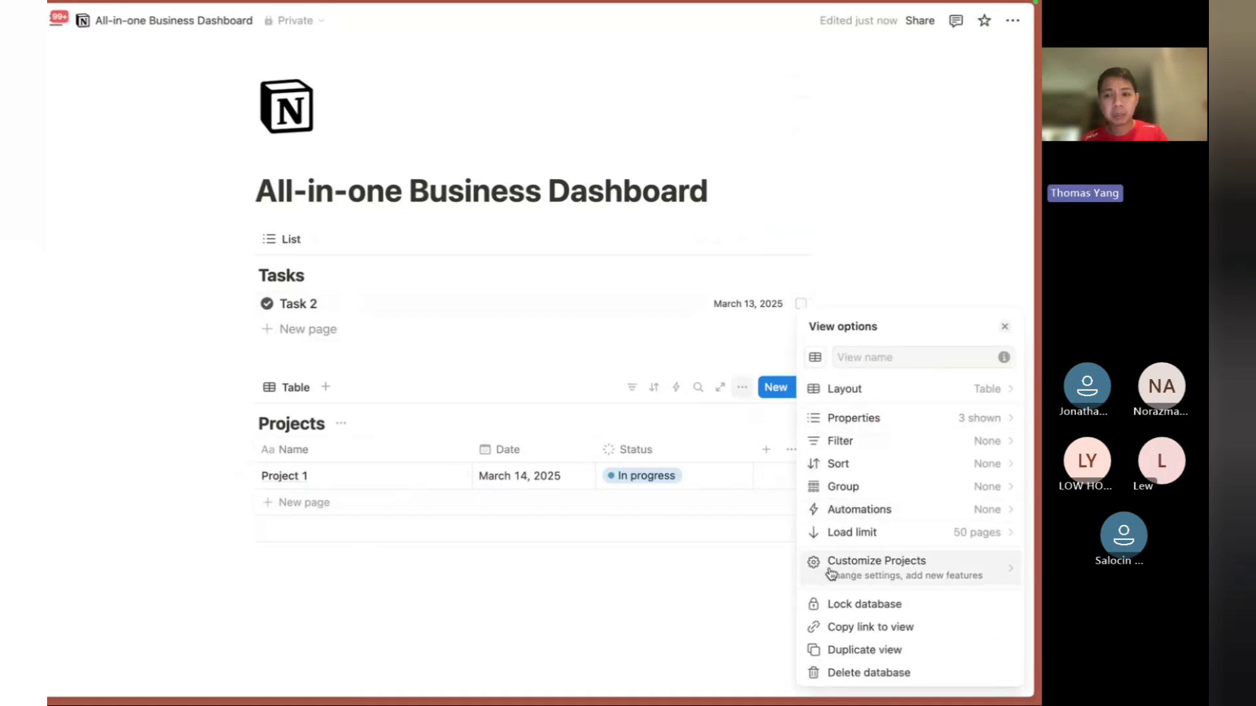
{"action": "left_click", "coordinate": [882, 579]}
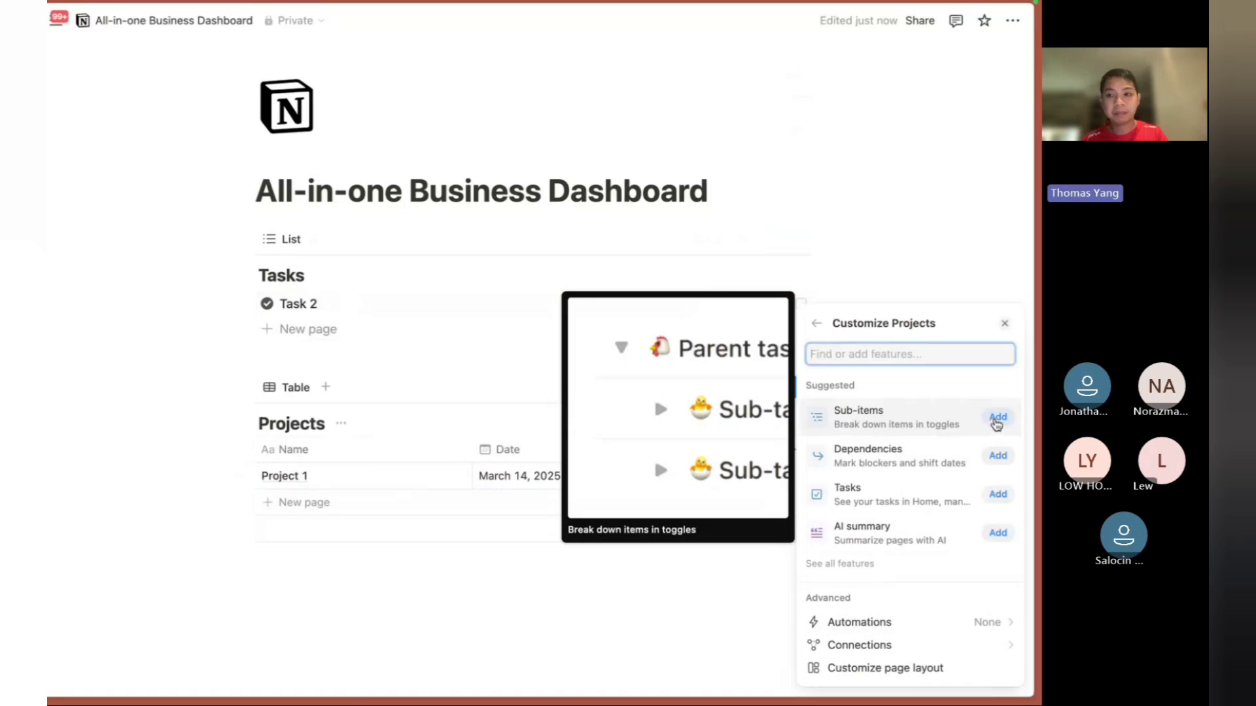
{"action": "left_click", "coordinate": [997, 419]}
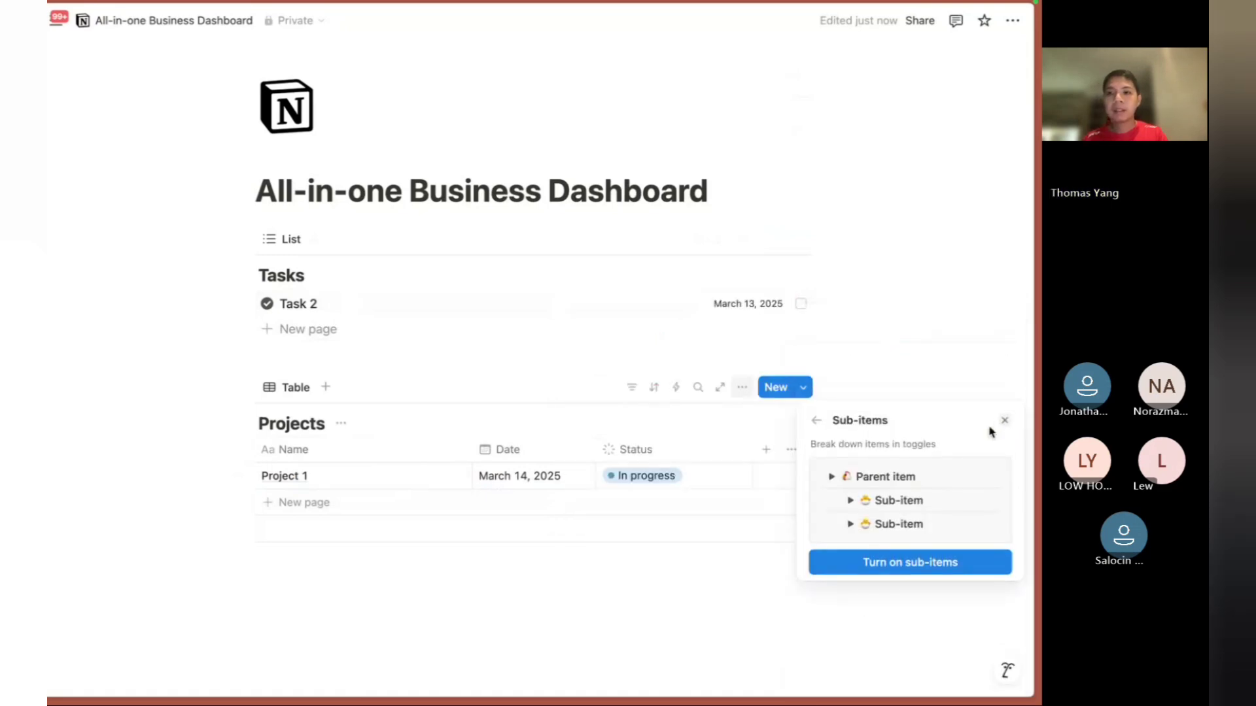
{"action": "left_click", "coordinate": [891, 567]}
{"action": "left_click", "coordinate": [554, 425]}
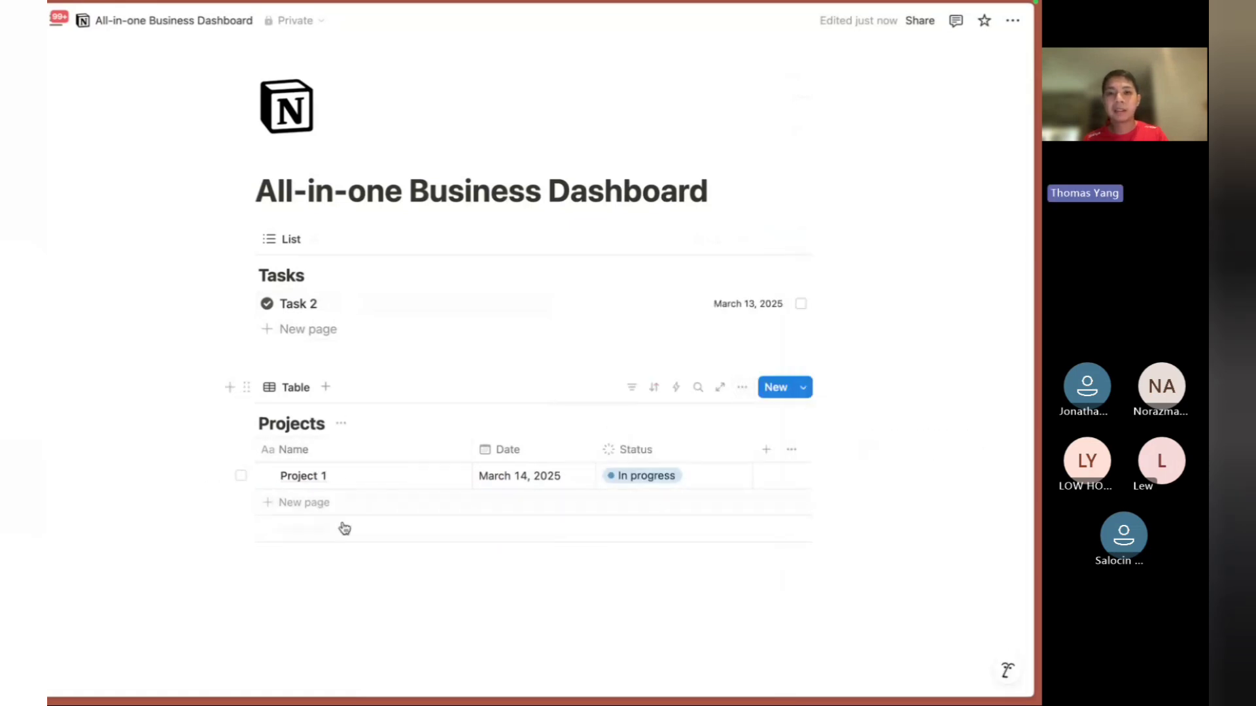
Review the Sub-items entry in the customization settings of the Projects database, then close them.
{"action": "left_click", "coordinate": [743, 391]}
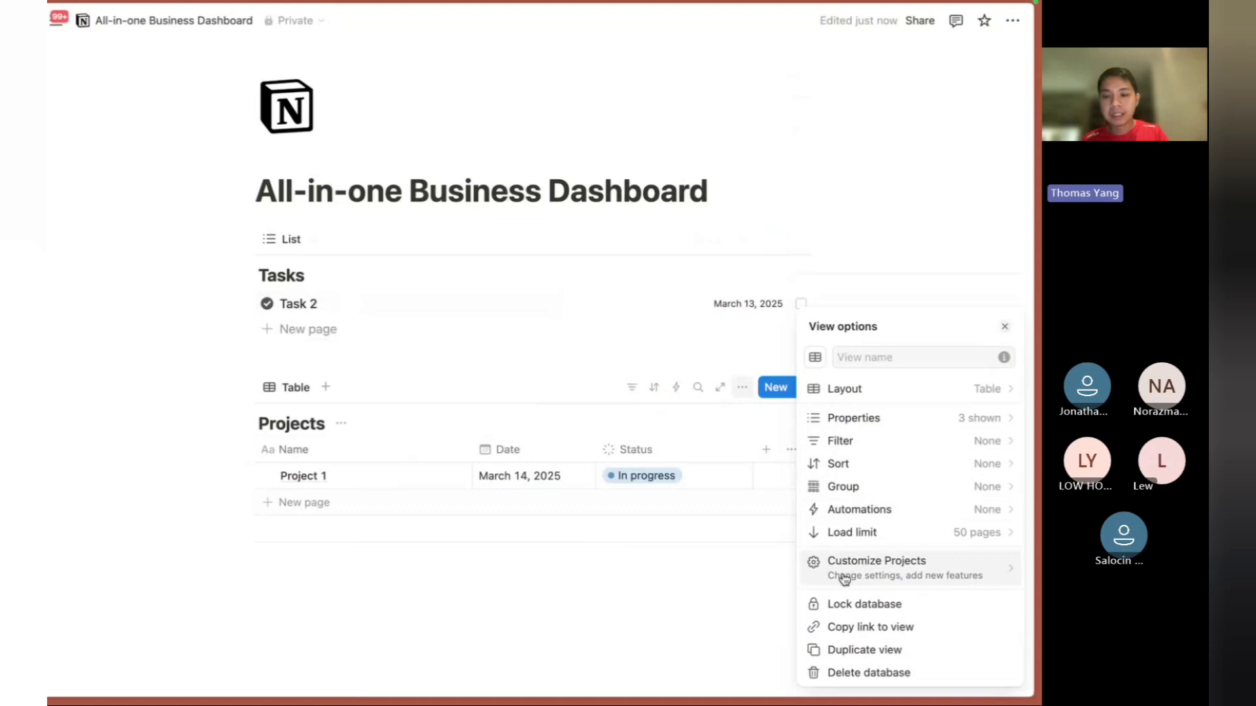
{"action": "left_click", "coordinate": [870, 579]}
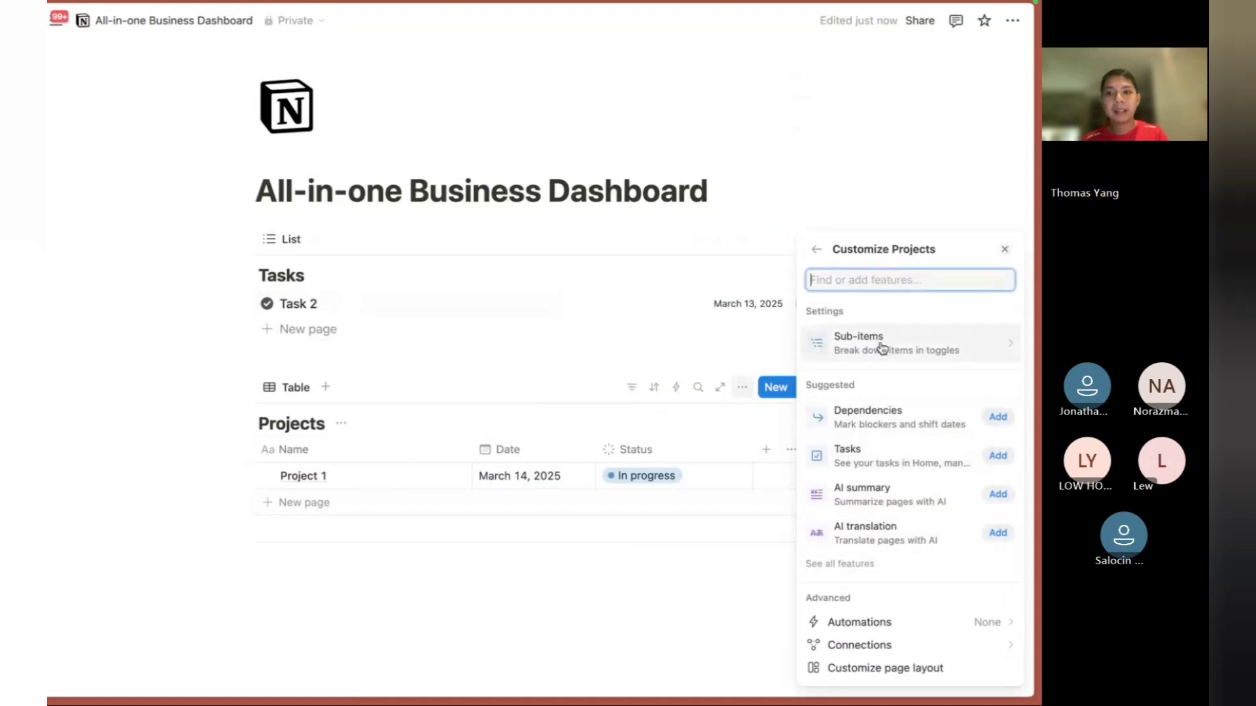
{"action": "mouse_move", "coordinate": [869, 357]}
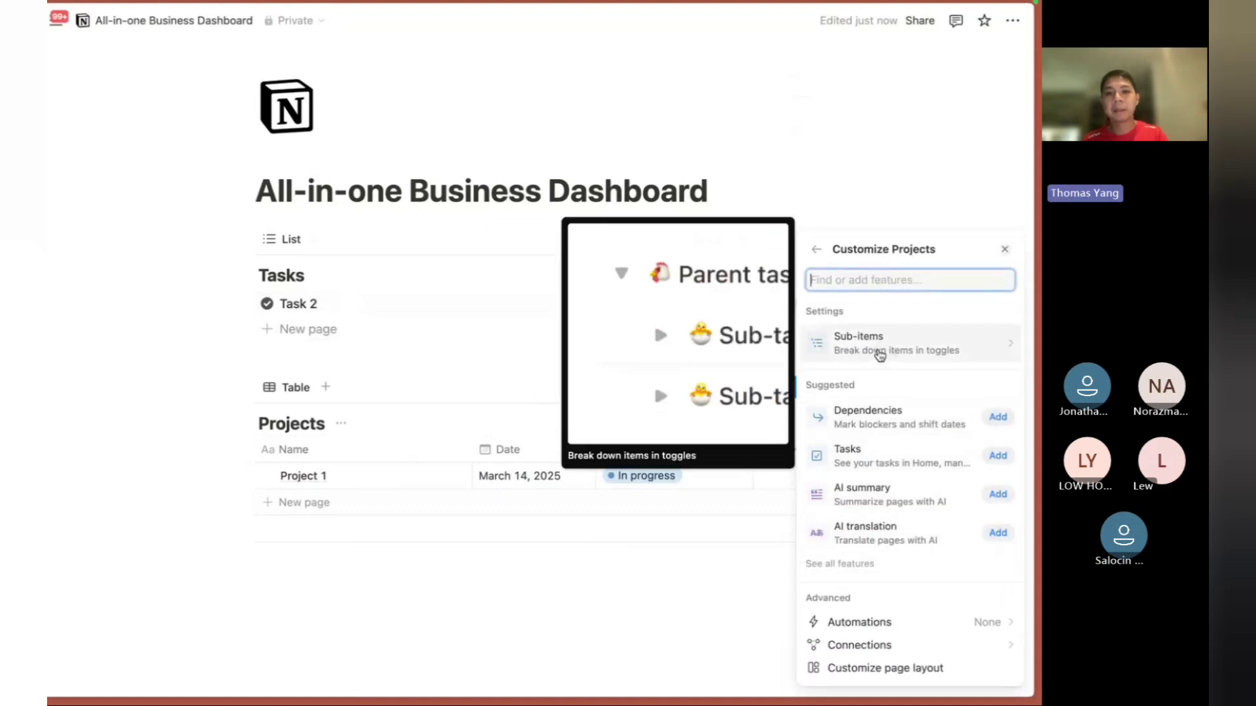
{"action": "left_click", "coordinate": [455, 415]}
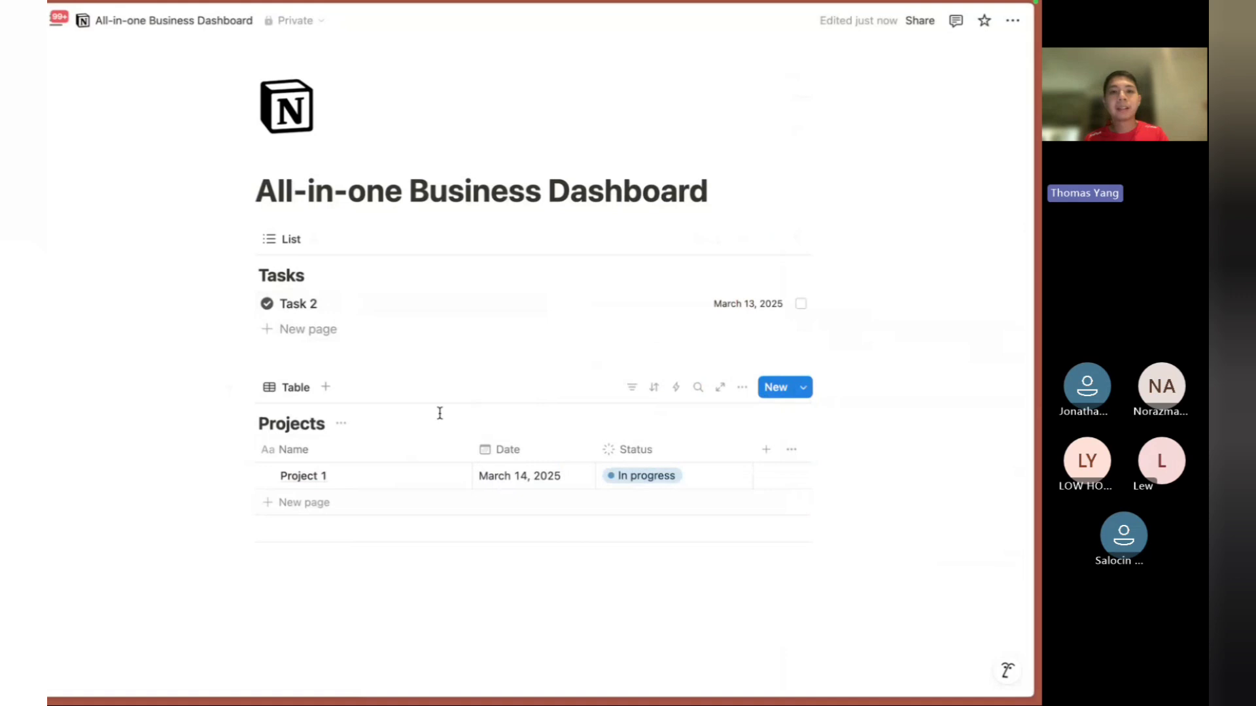
Expand Project 1 in the Projects table and add a sub-item named Task 1.
{"action": "left_click", "coordinate": [264, 477]}
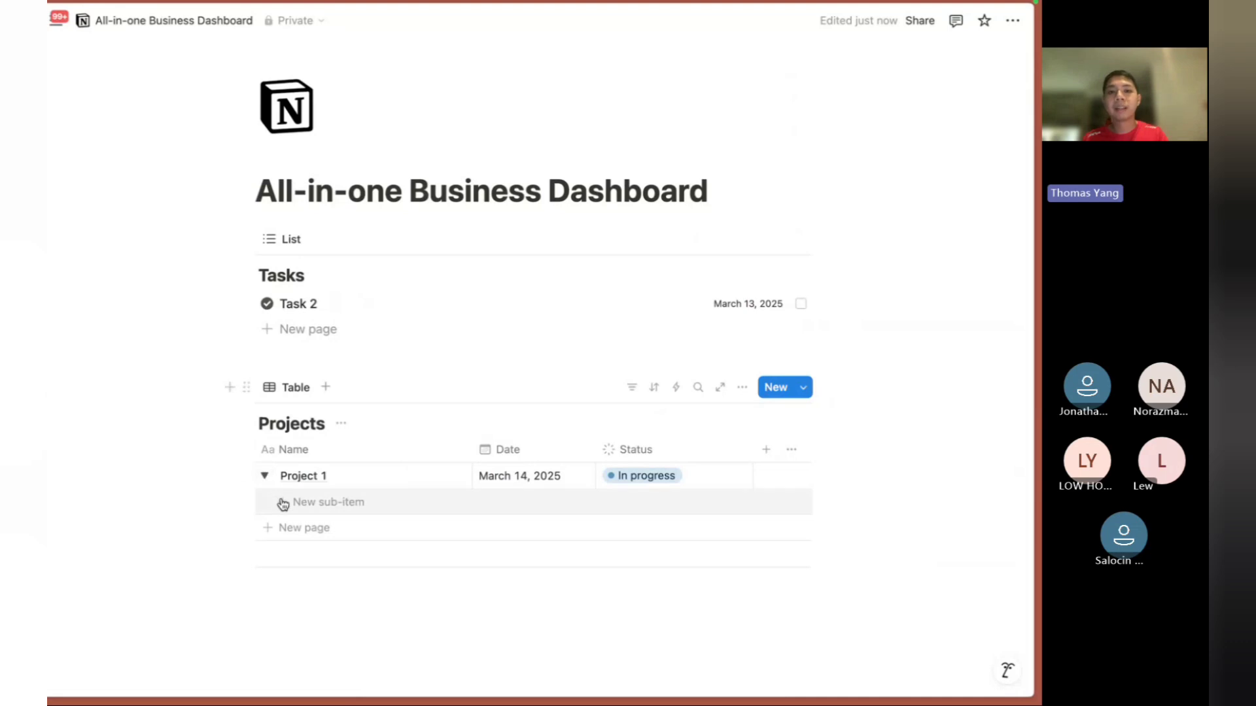
{"action": "left_click", "coordinate": [321, 508]}
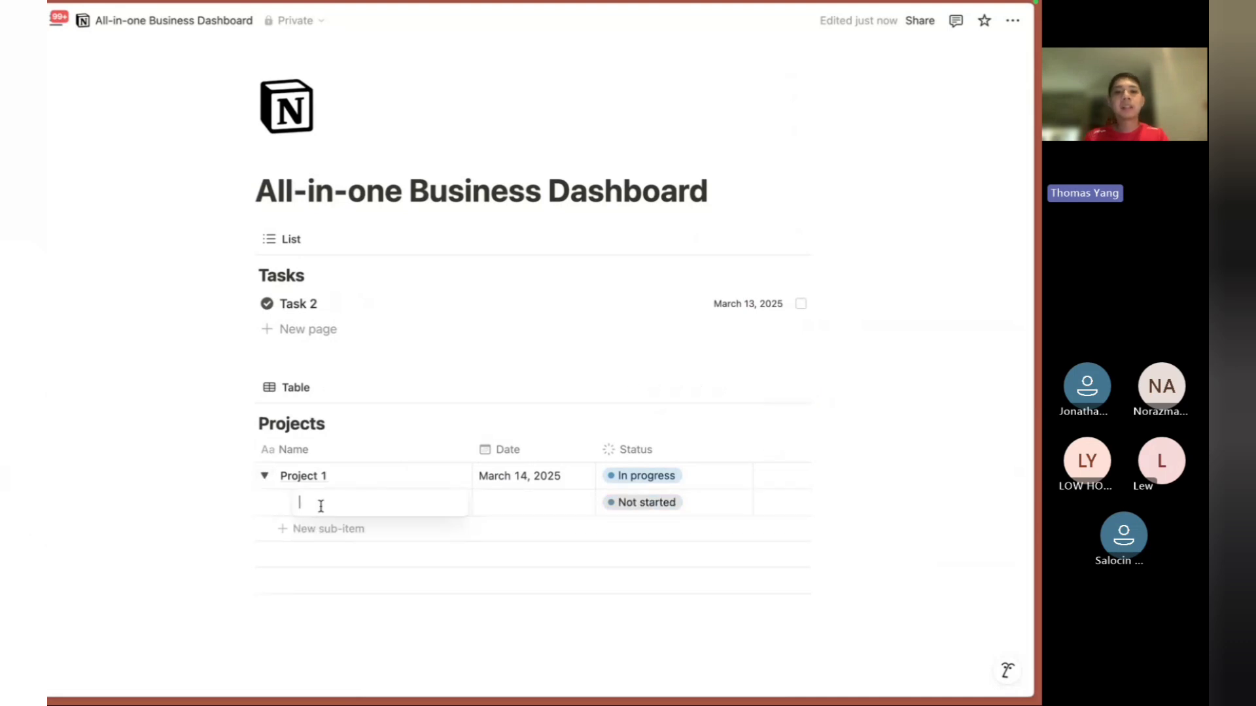
{"action": "type", "text": "Task 1"}
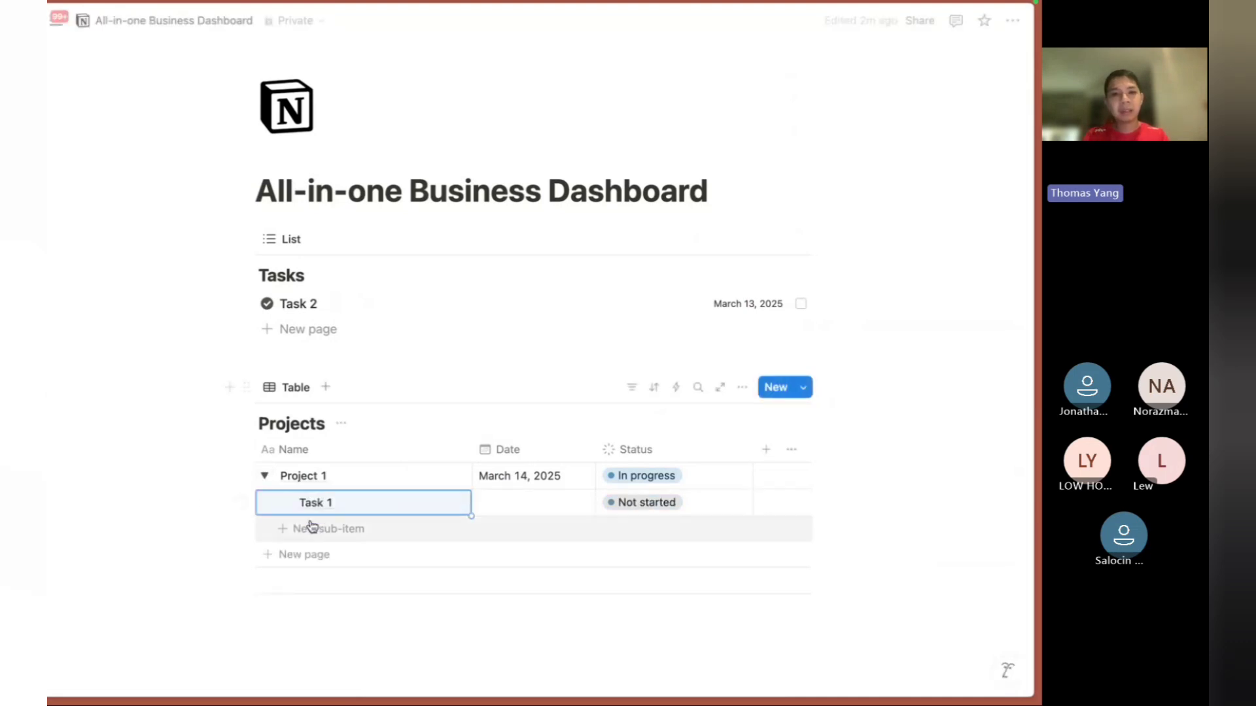
Add sub-items named Task 2 and Task 3 under Project 1, then collapse the project.
{"action": "left_click", "coordinate": [308, 528]}
{"action": "type", "text": "Task 2"}
{"action": "key", "text": "Return"}
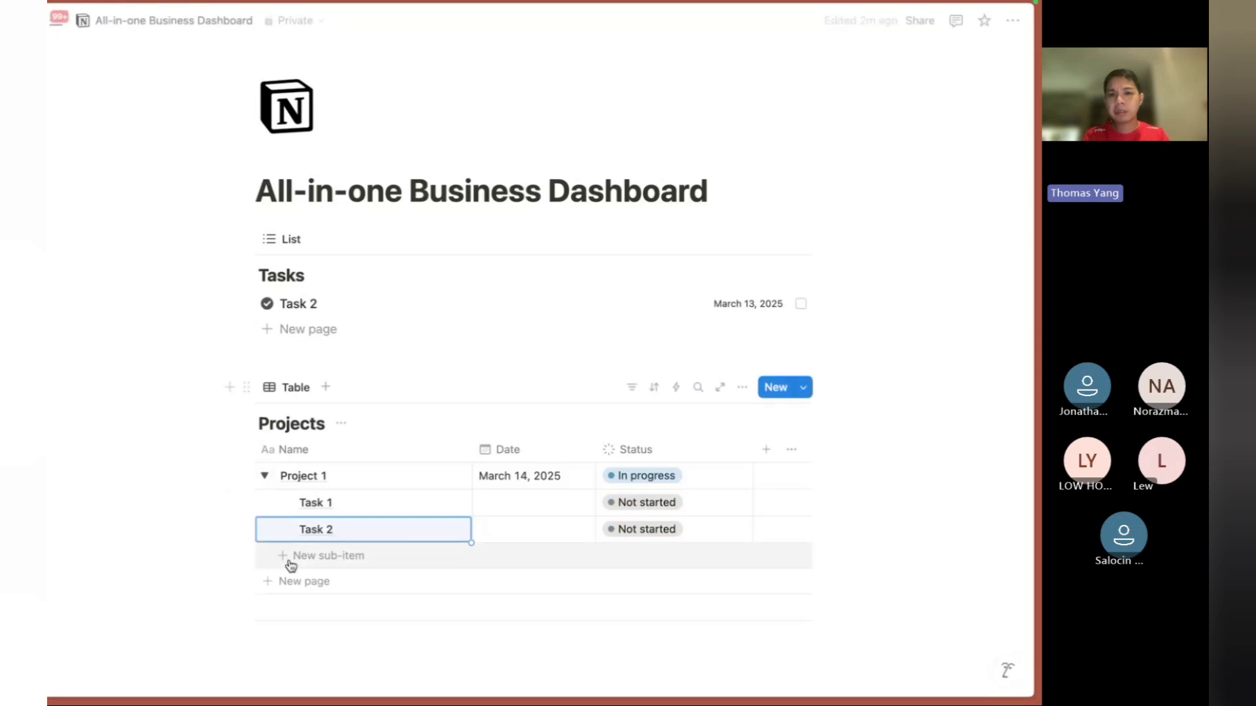
{"action": "left_click", "coordinate": [291, 562]}
{"action": "type", "text": "Task 3"}
{"action": "key", "text": "Return"}
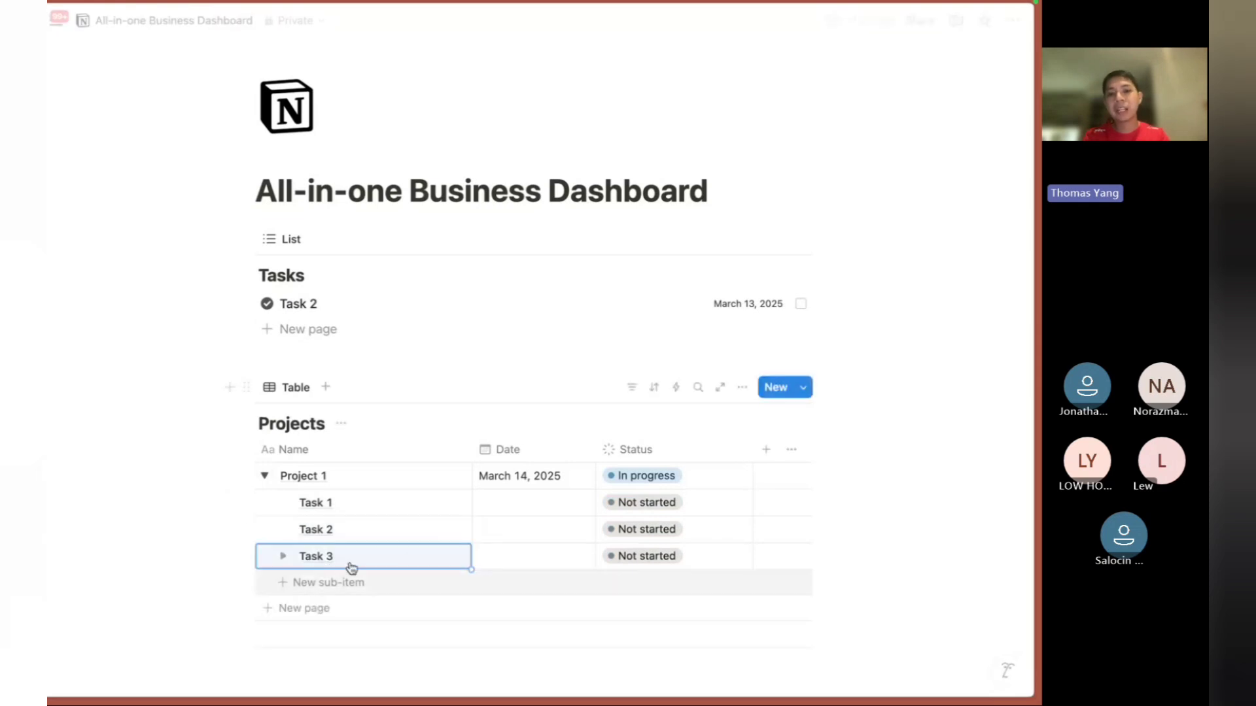
{"action": "left_click", "coordinate": [265, 478]}
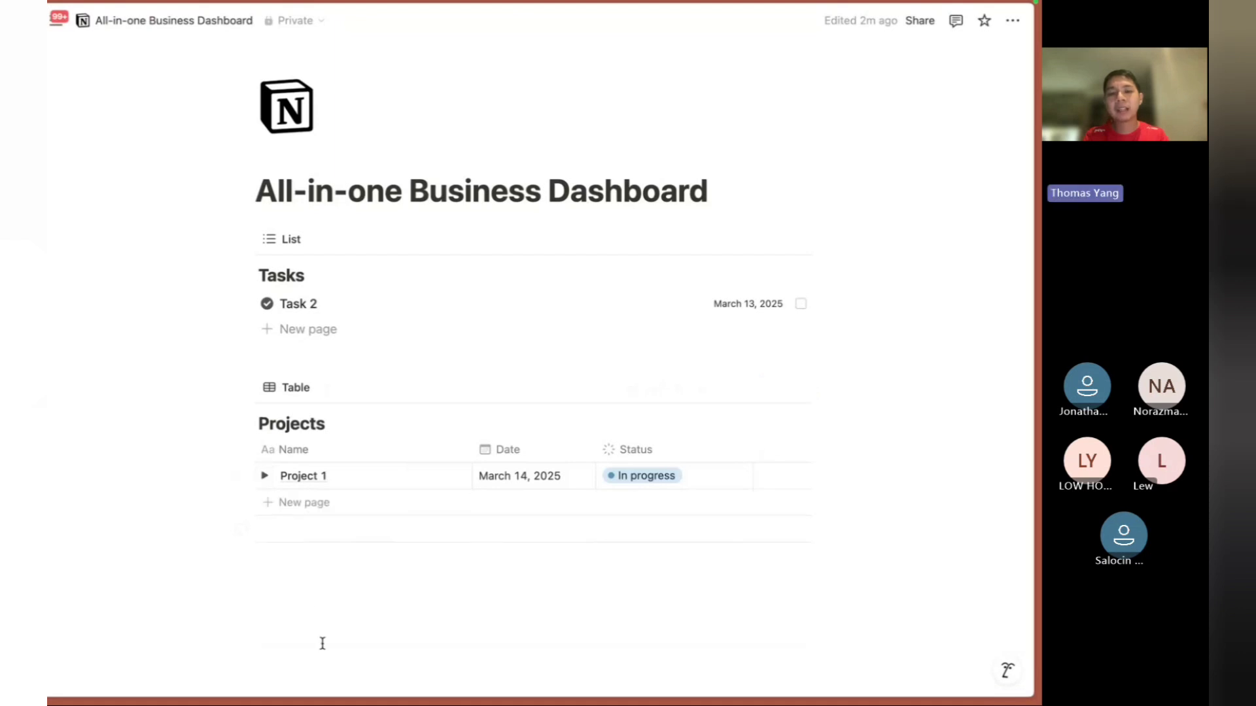
Add a new row named Project 2 to the Projects table.
{"action": "left_click", "coordinate": [268, 503]}
{"action": "type", "text": "Project 2"}
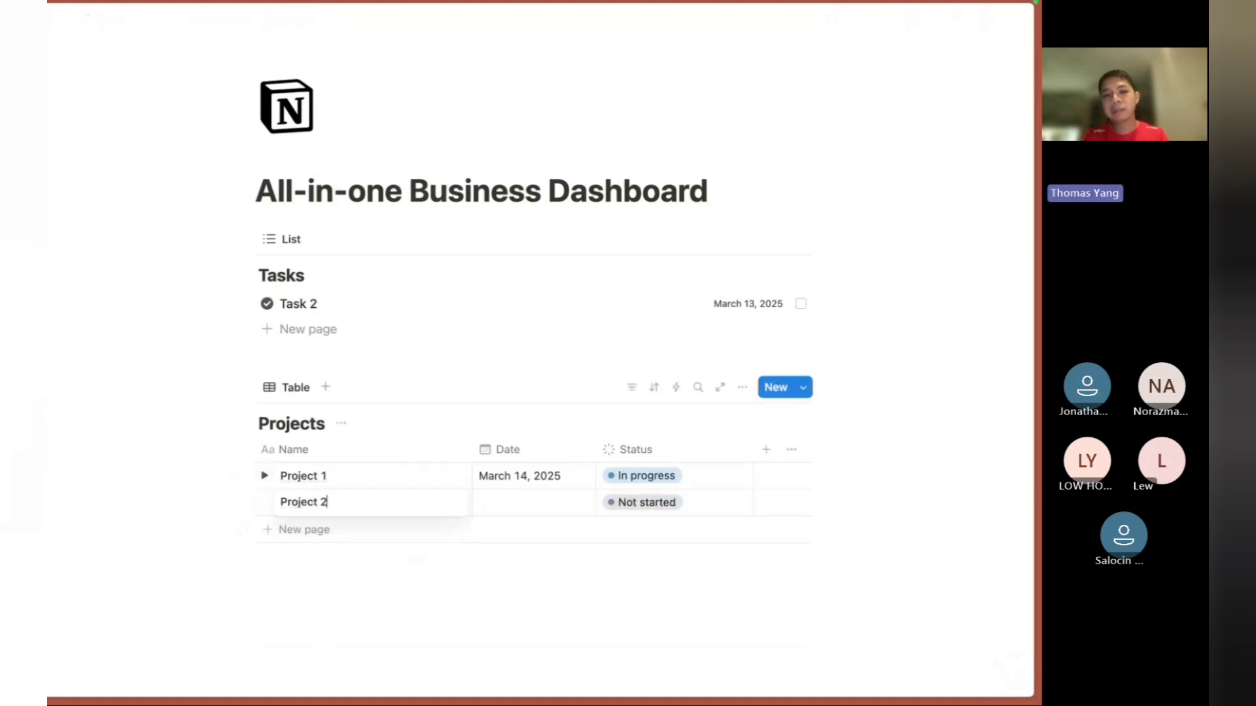
{"action": "key", "text": "Return"}
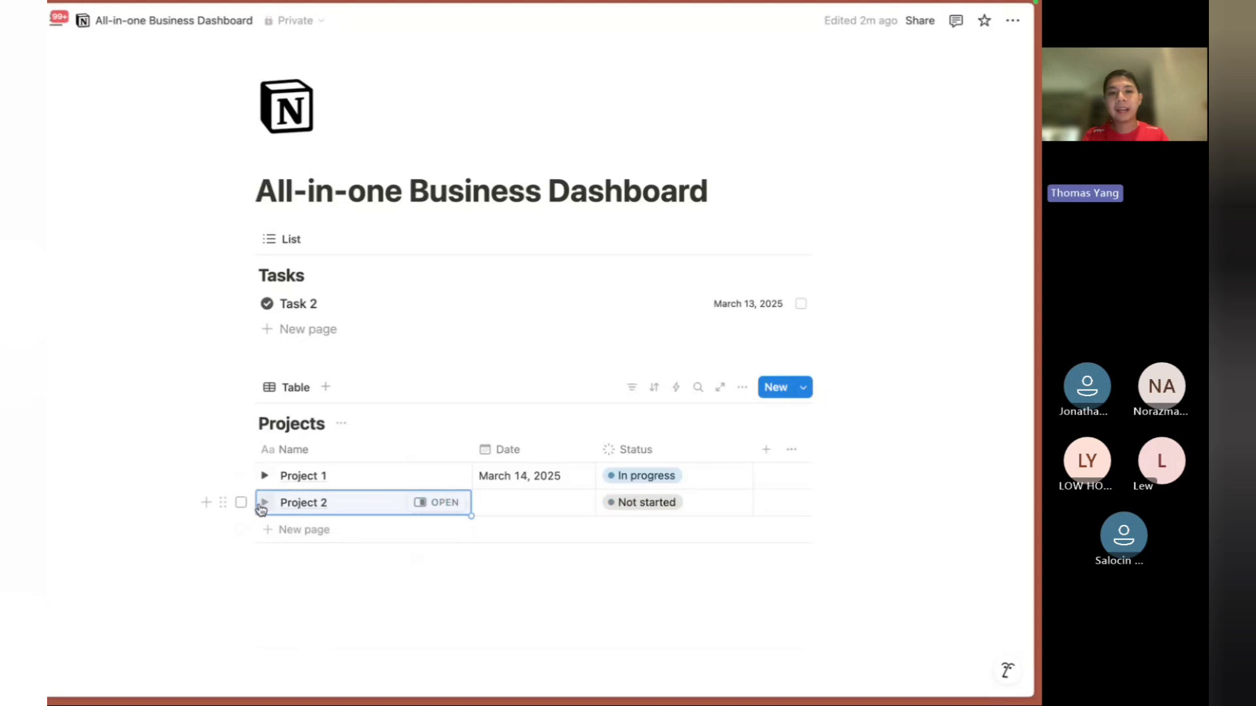
Expand Project 2, add sub-items named Task 4 and Task 5, and collapse it again.
{"action": "left_click", "coordinate": [263, 504]}
{"action": "left_click", "coordinate": [284, 528]}
{"action": "type", "text": "Task"}
{"action": "type", "text": "4"}
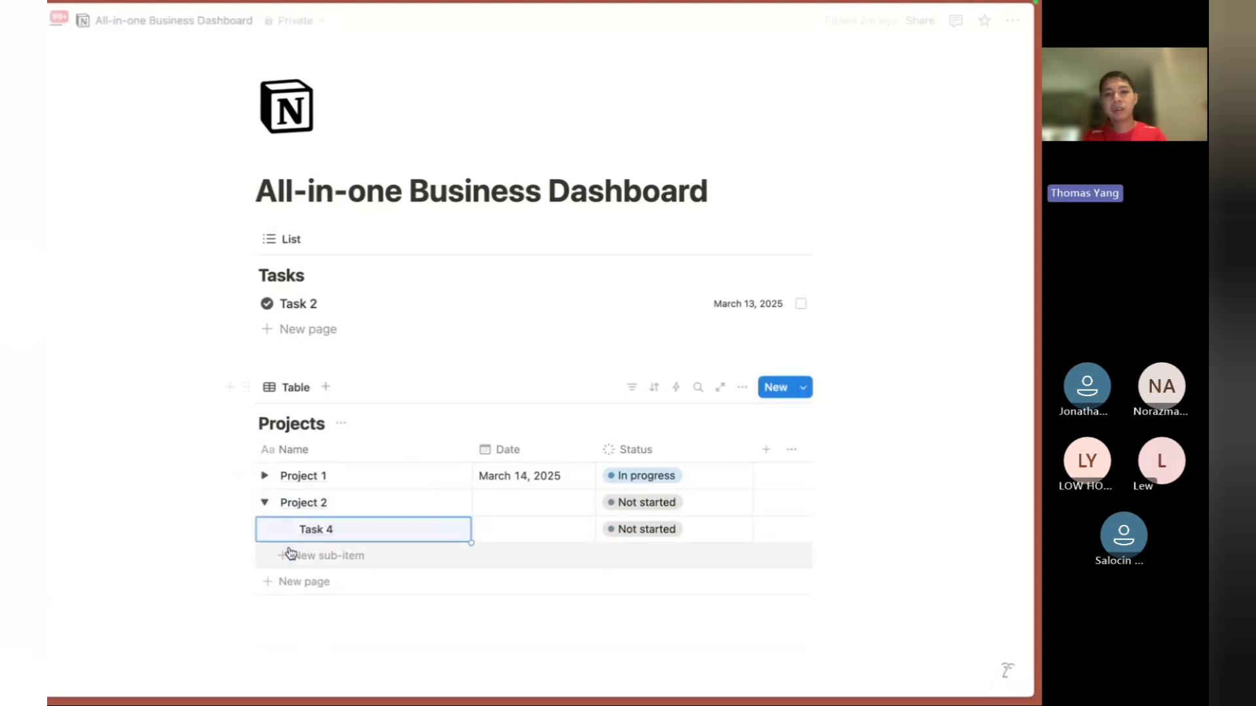
{"action": "left_click", "coordinate": [289, 554]}
{"action": "type", "text": "Task 5"}
{"action": "key", "text": "Escape"}
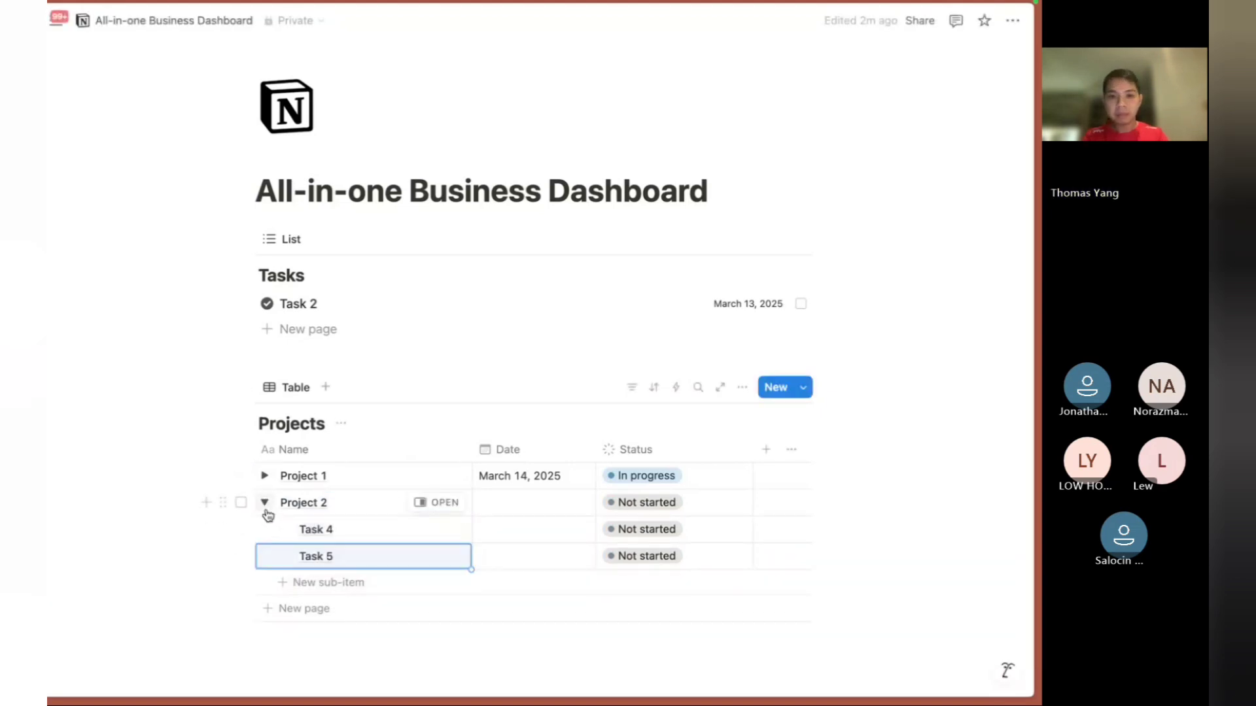
{"action": "left_click", "coordinate": [265, 508]}
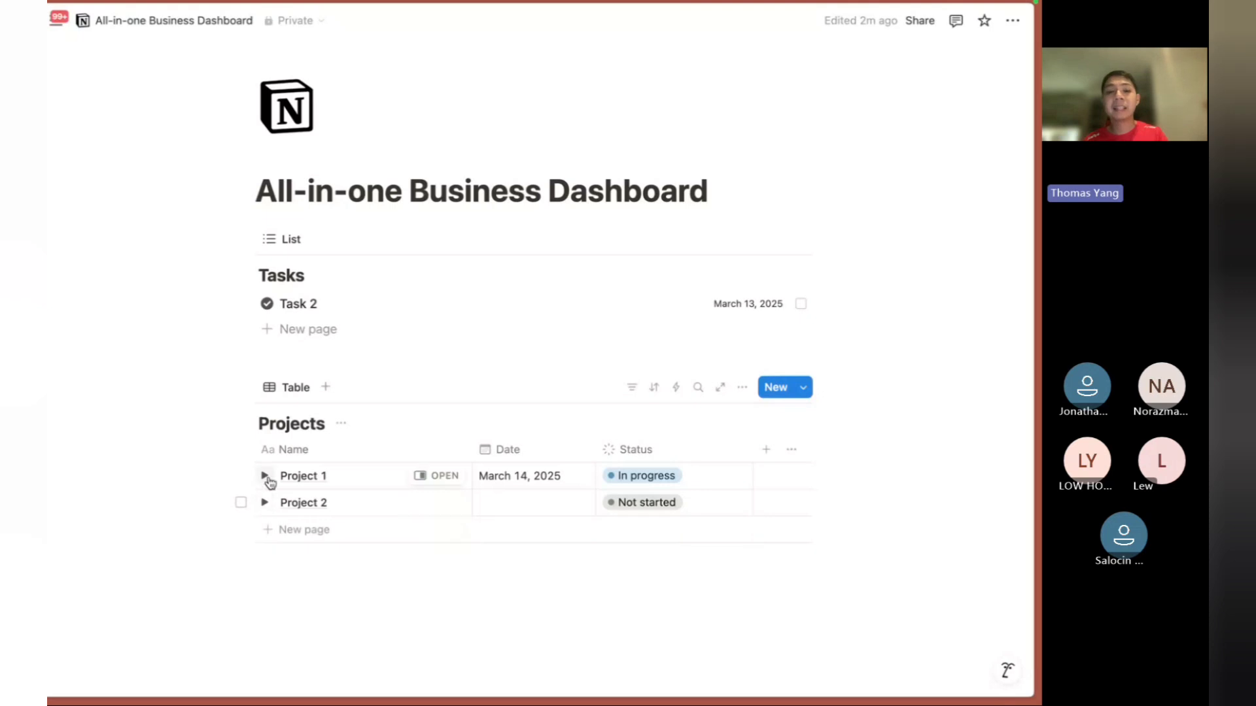
Expand and collapse Project 1 to review its sub-items in the Projects table.
{"action": "left_click", "coordinate": [266, 477]}
{"action": "left_click", "coordinate": [266, 478]}
{"action": "left_click", "coordinate": [265, 477]}
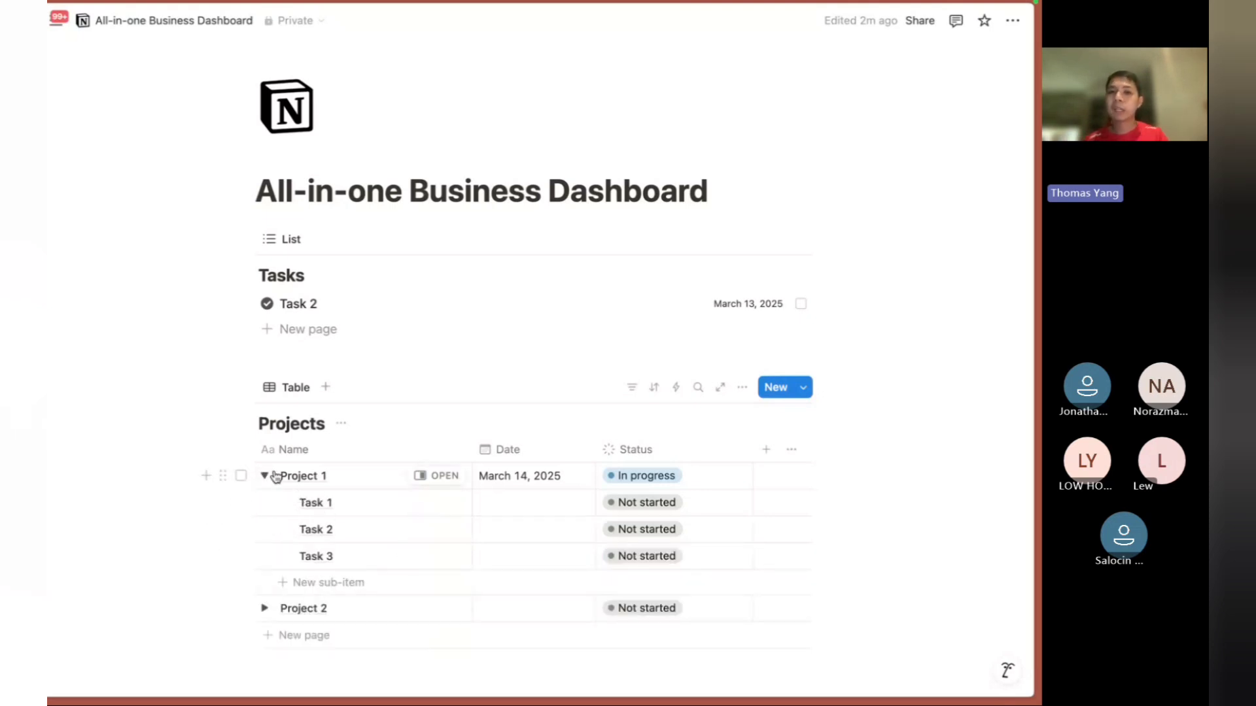
{"action": "left_click", "coordinate": [267, 476]}
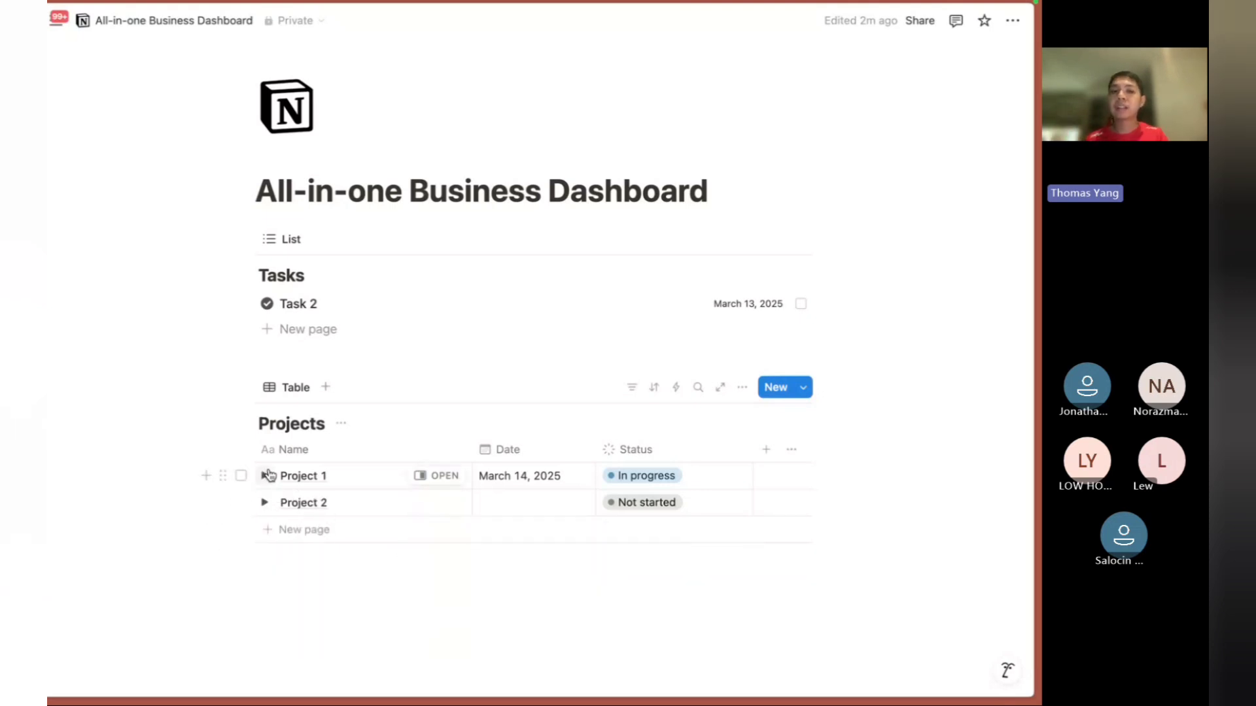
{"action": "left_click", "coordinate": [449, 449]}
{"action": "left_click", "coordinate": [464, 422]}
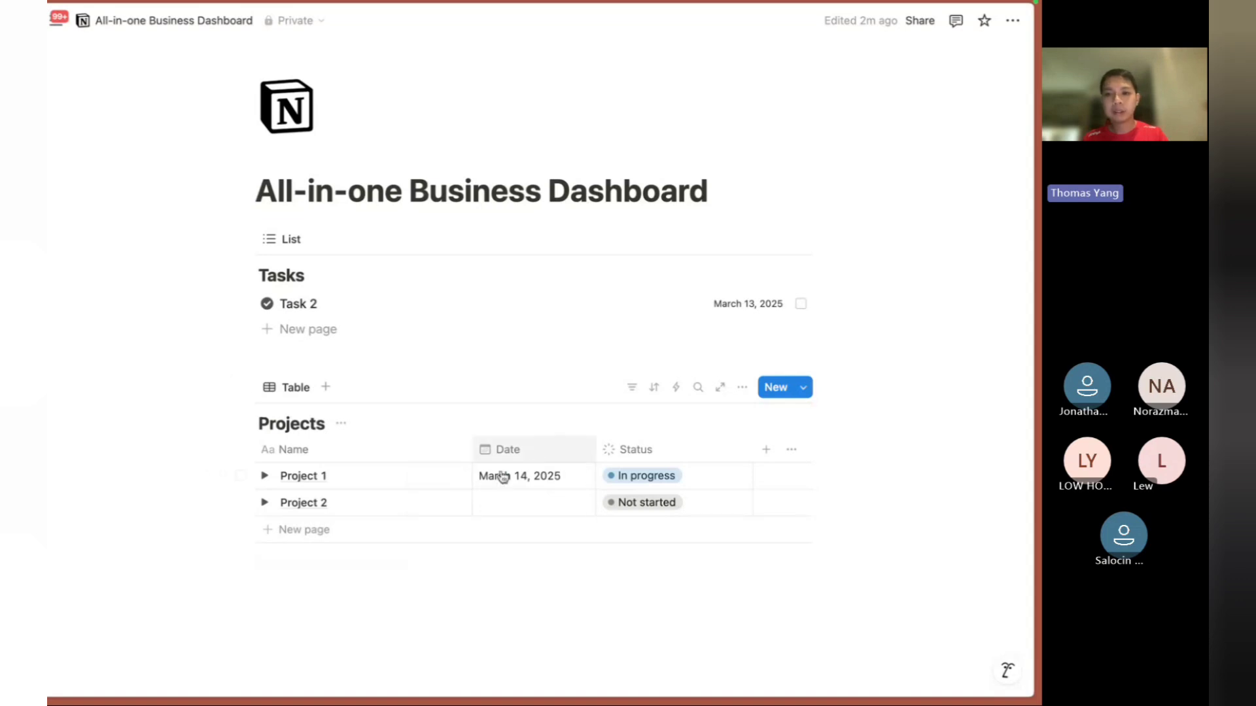
Add a Checkbox property to the Projects table and shrink its column to icon width.
{"action": "left_click", "coordinate": [766, 449]}
{"action": "type", "text": "check"}
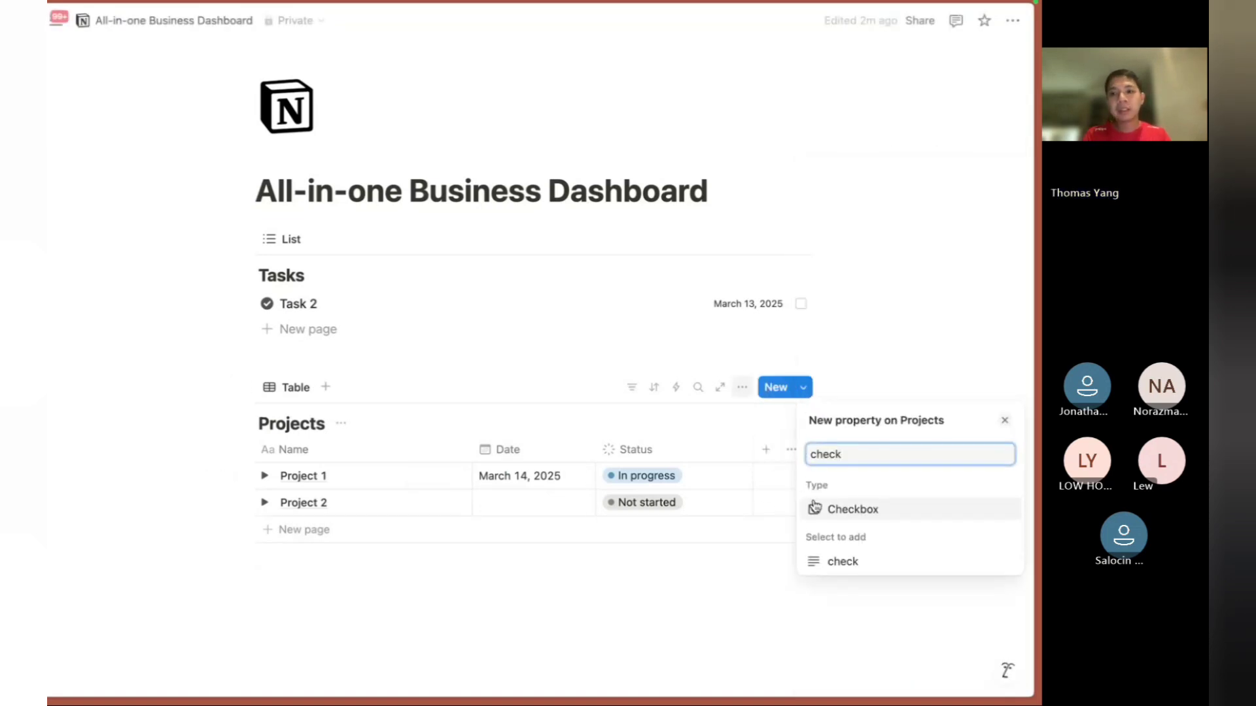
{"action": "key", "text": "Return"}
{"action": "left_click", "coordinate": [687, 423]}
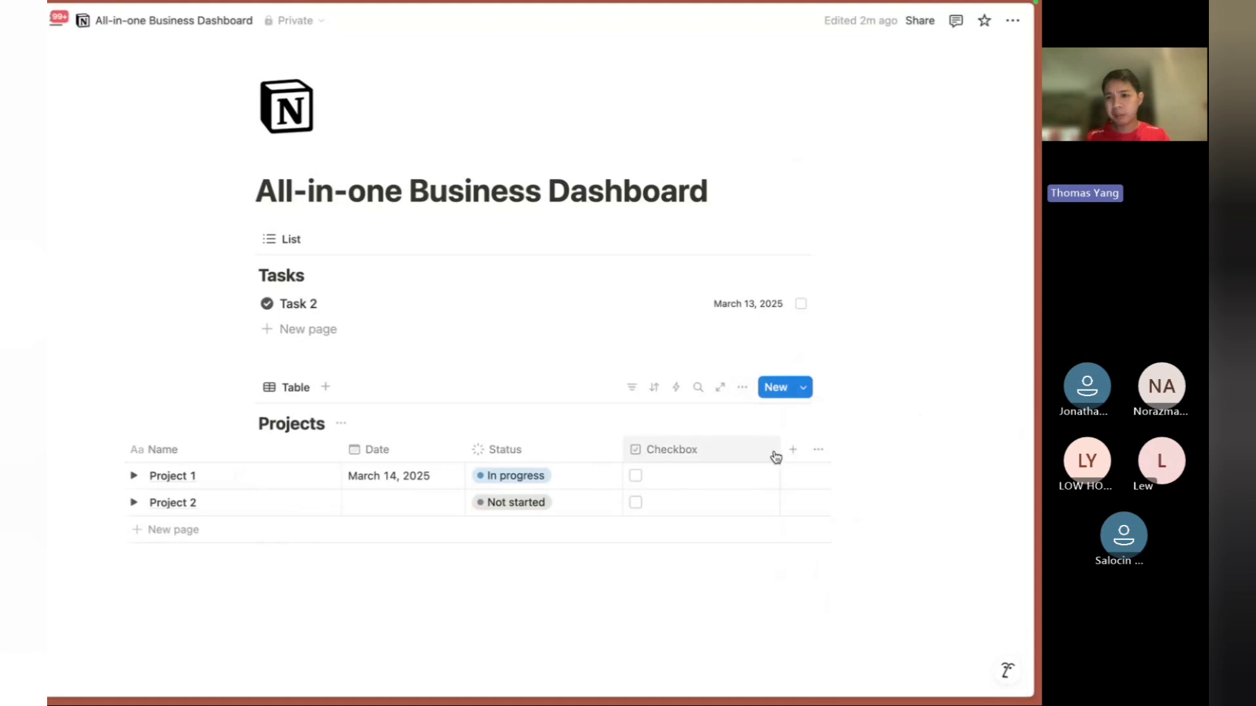
{"action": "left_click_drag", "start_coordinate": [779, 449], "coordinate": [615, 459]}
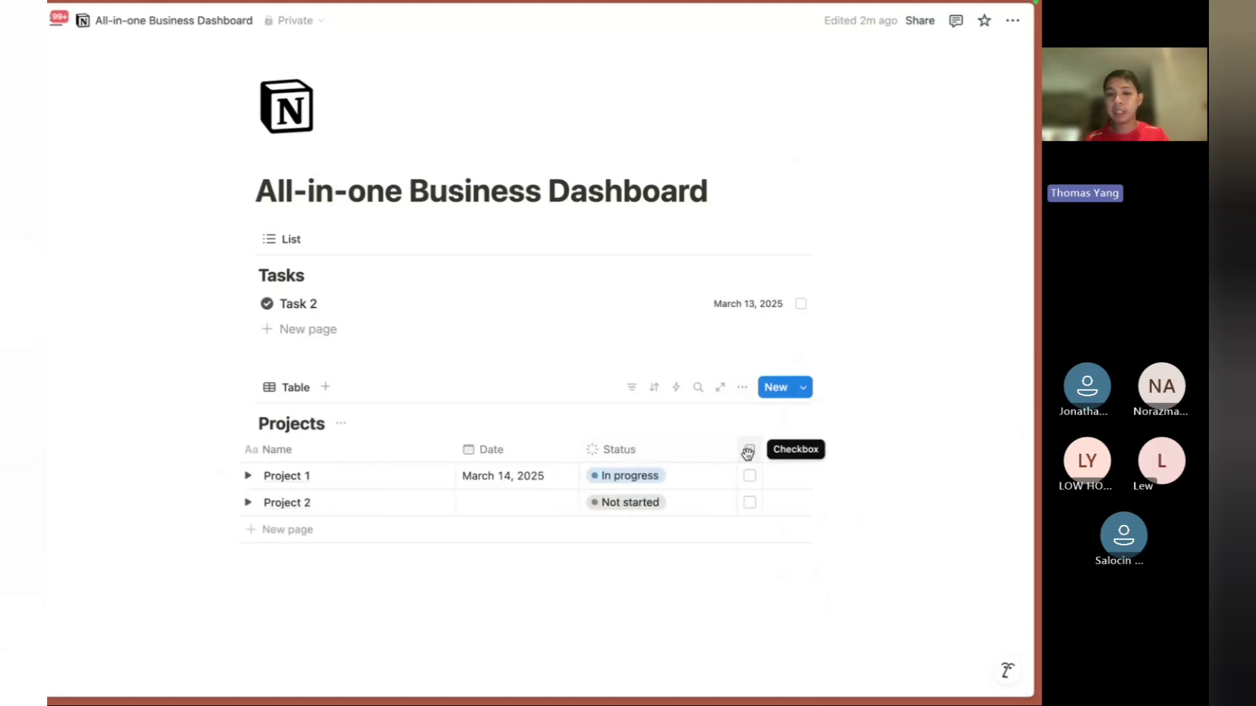
Create a Projects template named Default with Date set to Today and the Status property moved above Parent item.
{"action": "left_click", "coordinate": [803, 389]}
{"action": "left_click", "coordinate": [860, 484]}
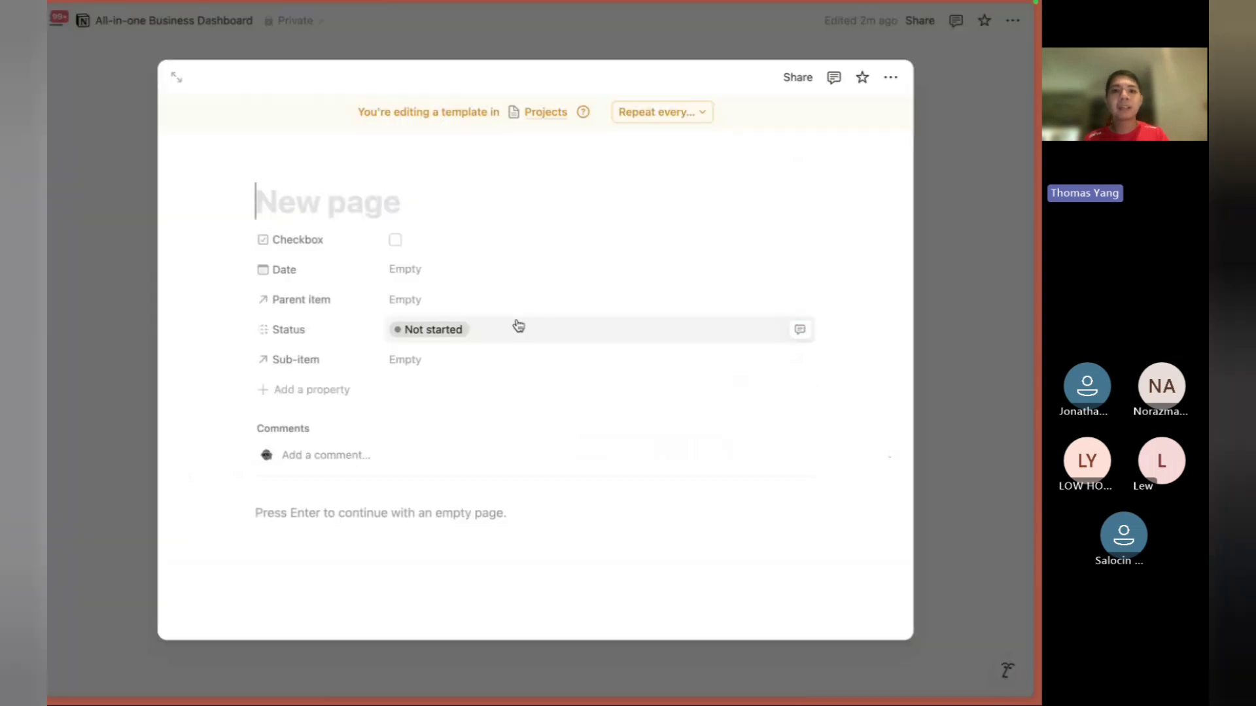
{"action": "type", "text": "Default"}
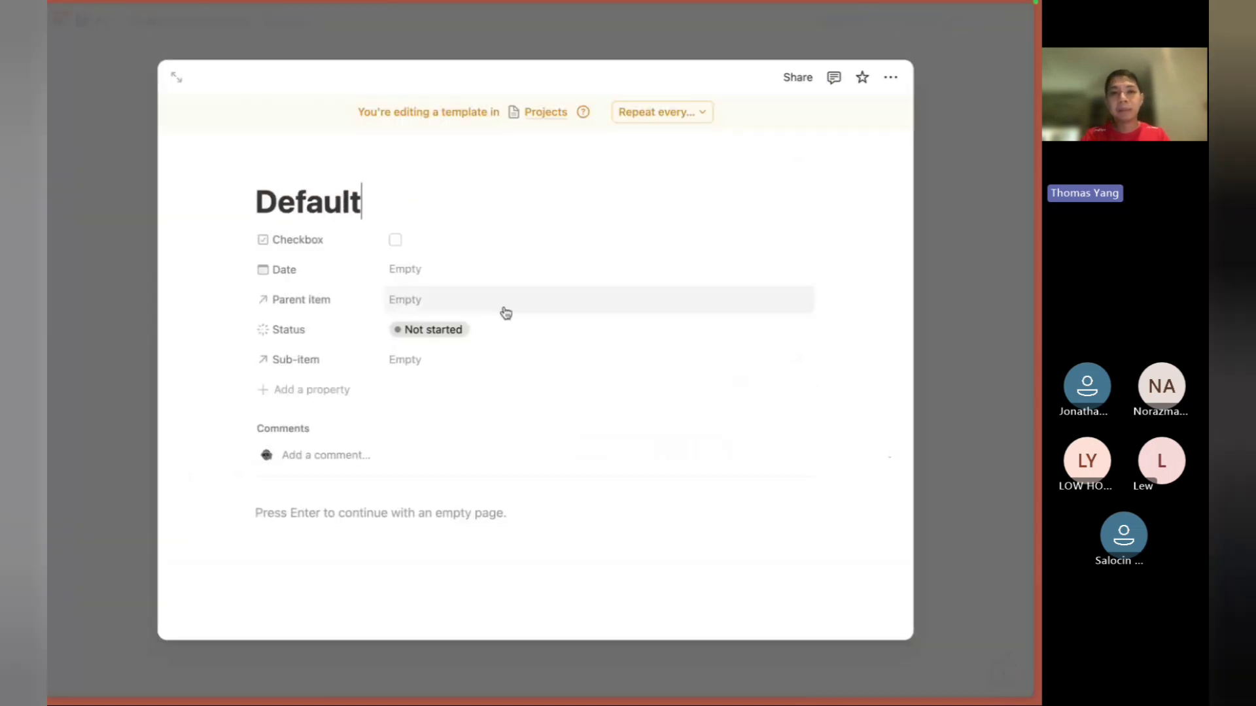
{"action": "left_click", "coordinate": [452, 269]}
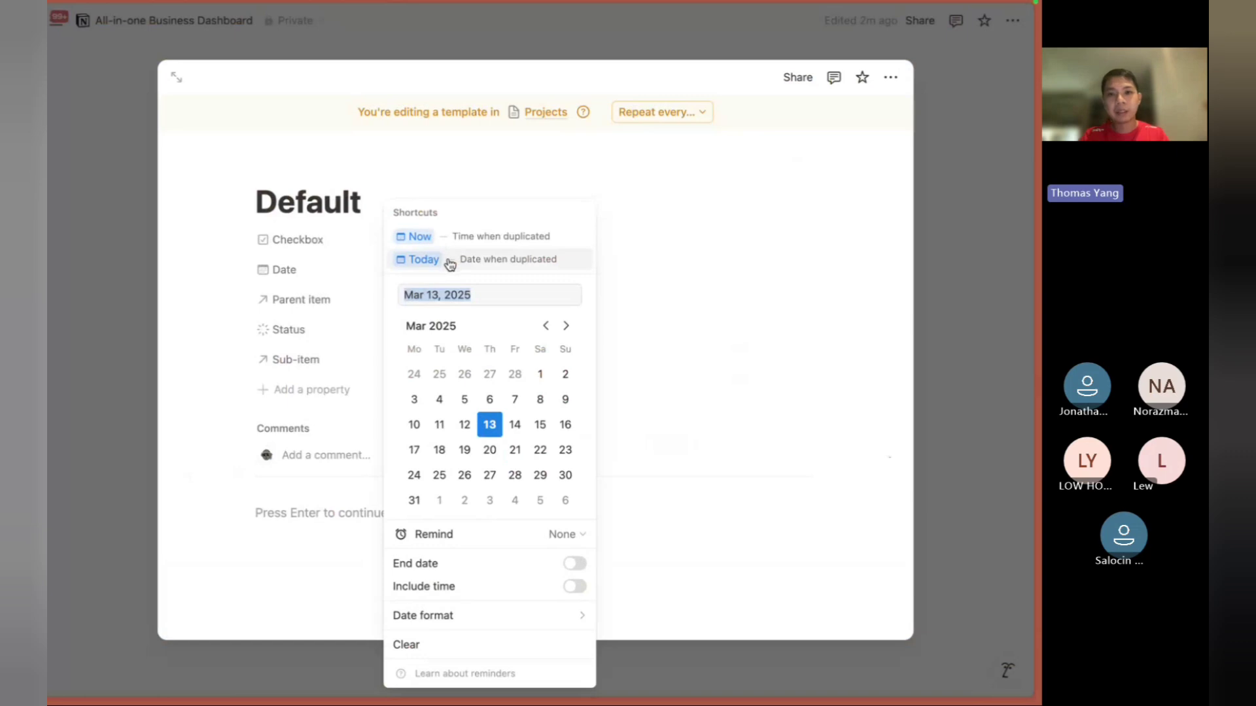
{"action": "left_click", "coordinate": [450, 263]}
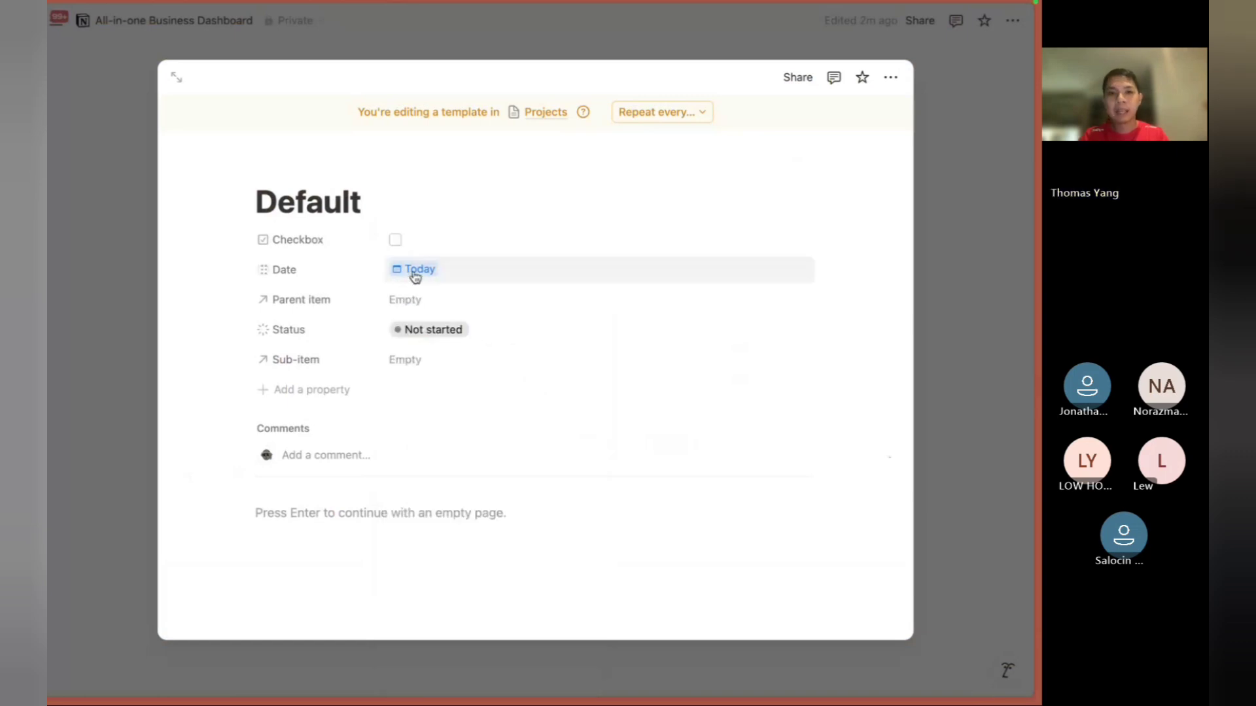
{"action": "left_click_drag", "start_coordinate": [317, 331], "coordinate": [317, 308]}
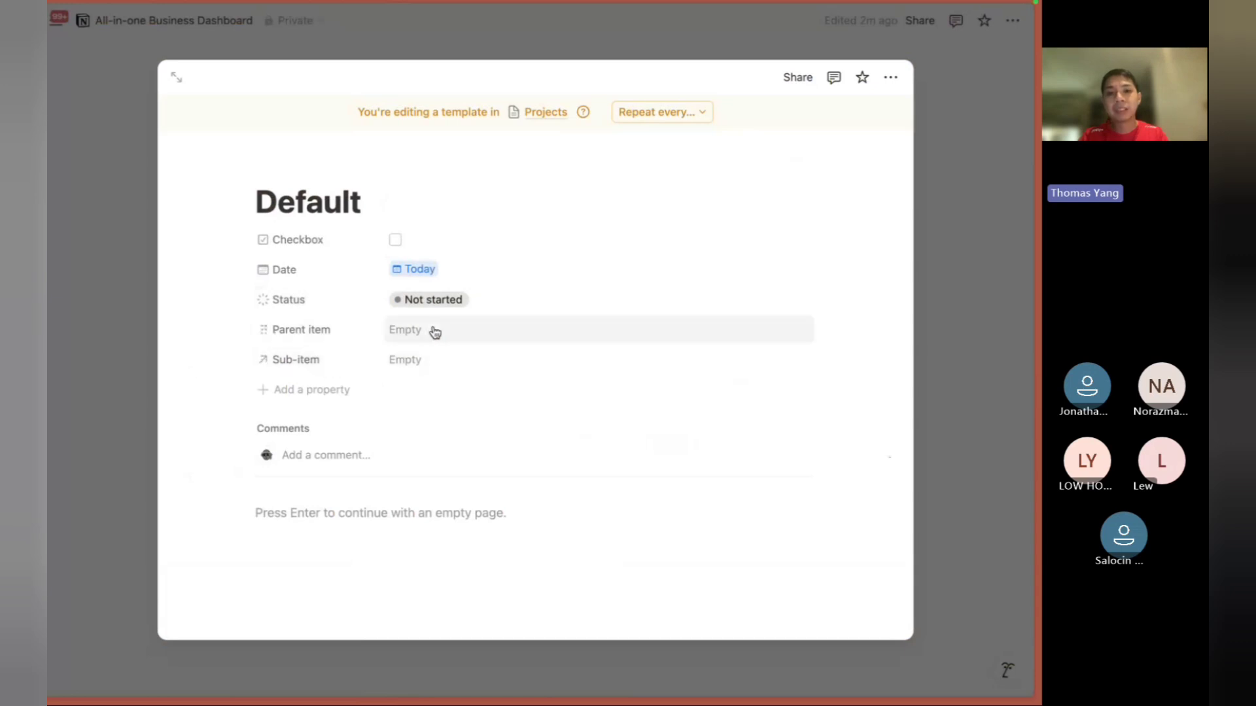
{"action": "left_click", "coordinate": [105, 377]}
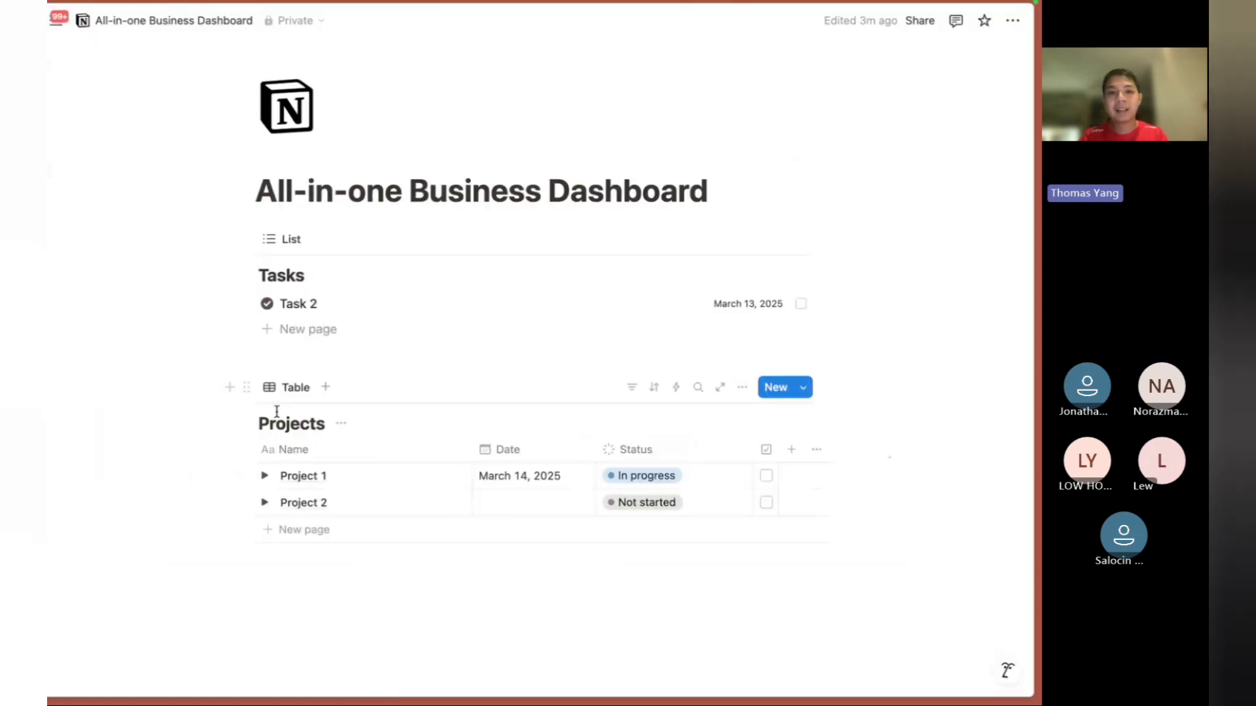
Open the Project 1 page to review its properties and available templates, then close it.
{"action": "left_click", "coordinate": [435, 481]}
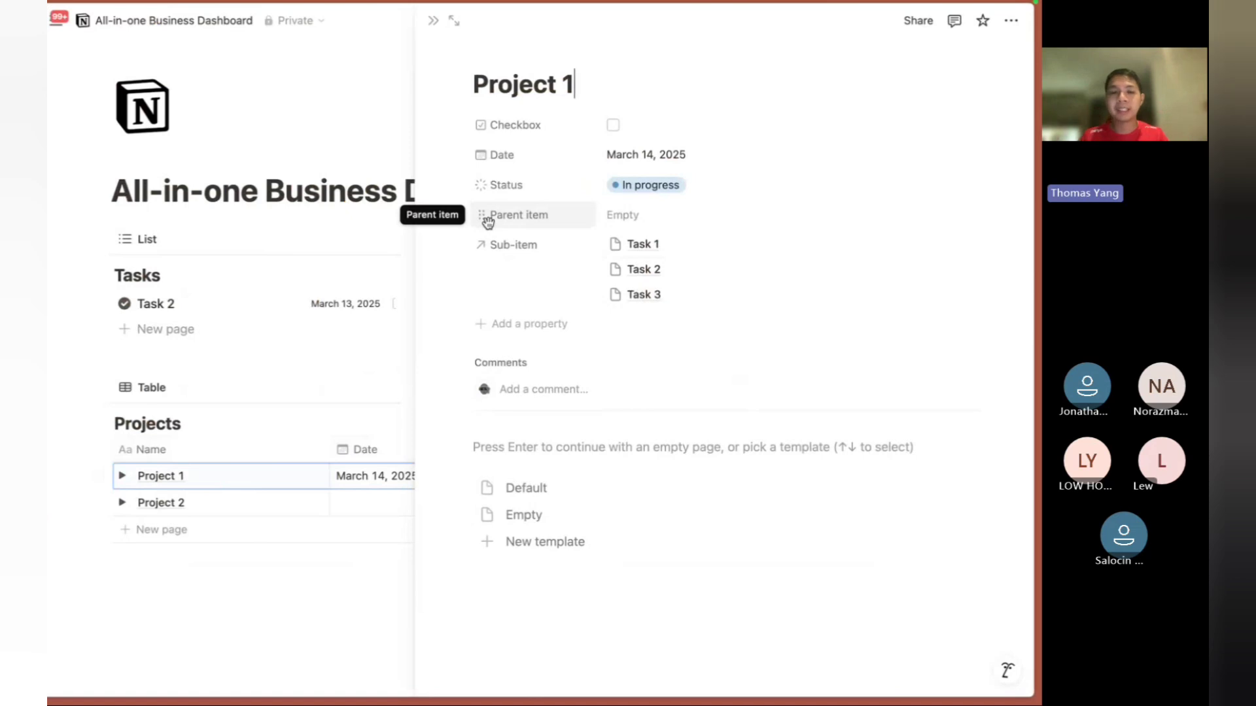
{"action": "left_click", "coordinate": [433, 21]}
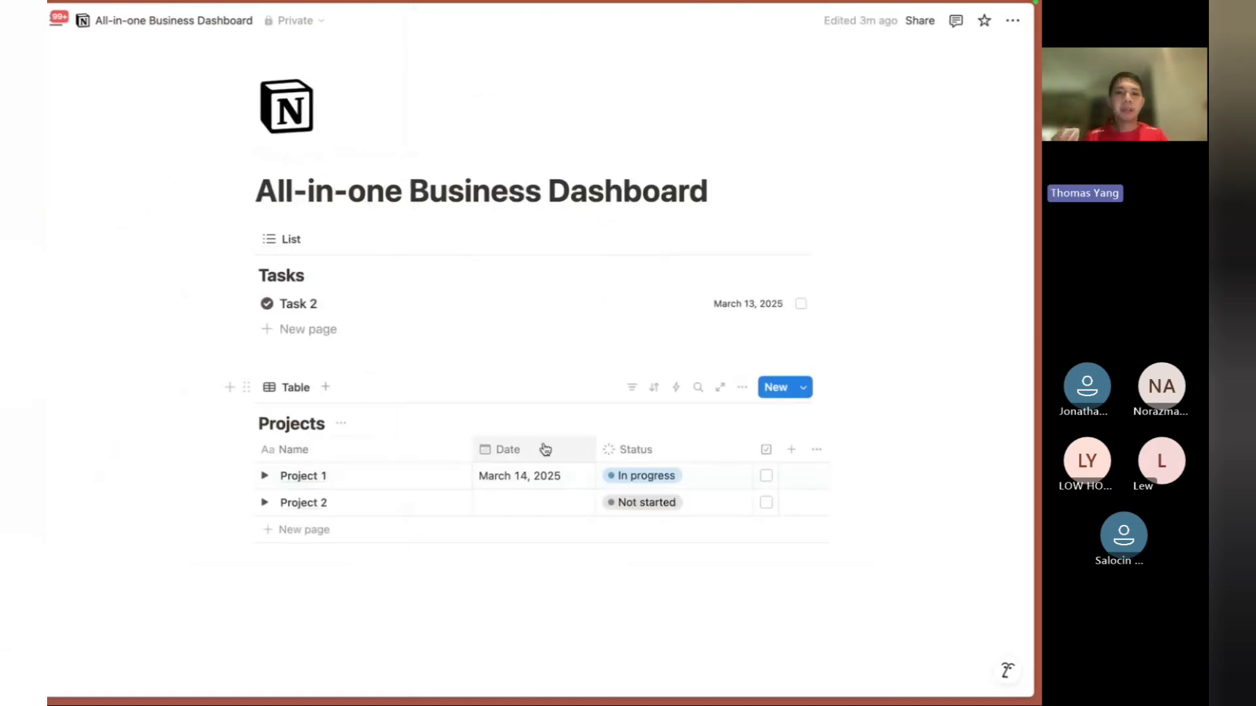
Narrow the Name column of the Projects table so all columns fit the page width.
{"action": "left_click", "coordinate": [473, 450]}
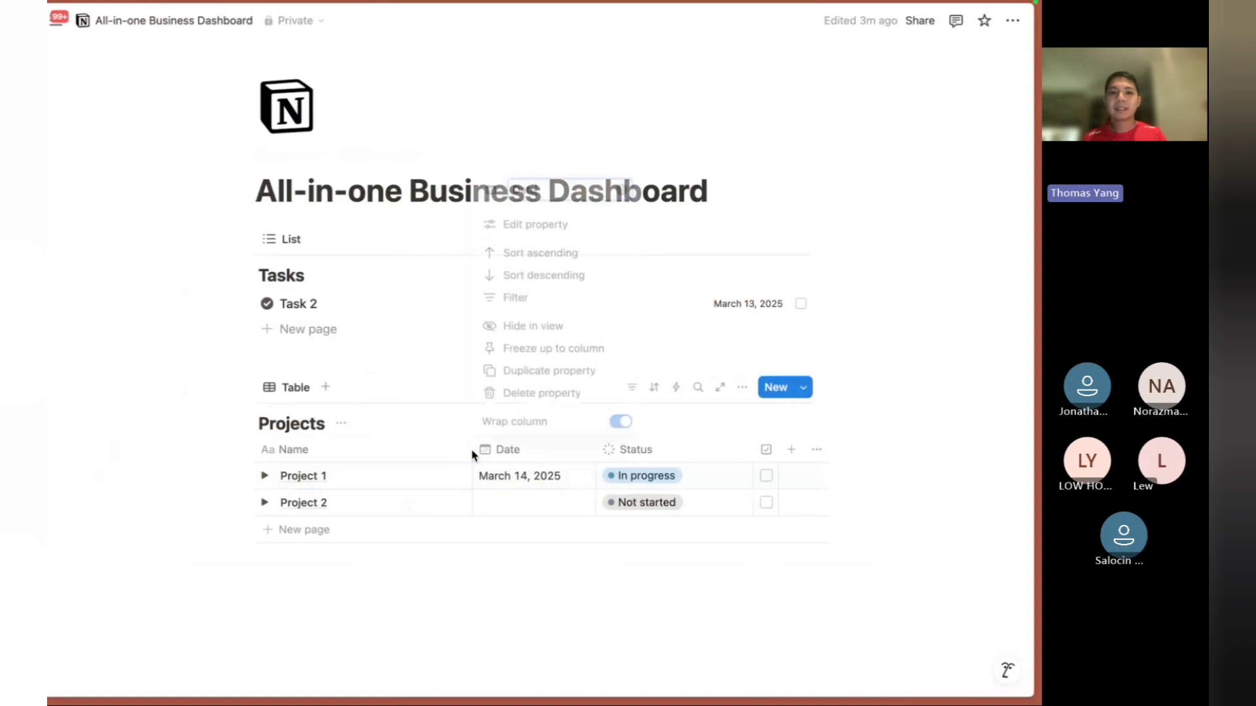
{"action": "left_click", "coordinate": [425, 454]}
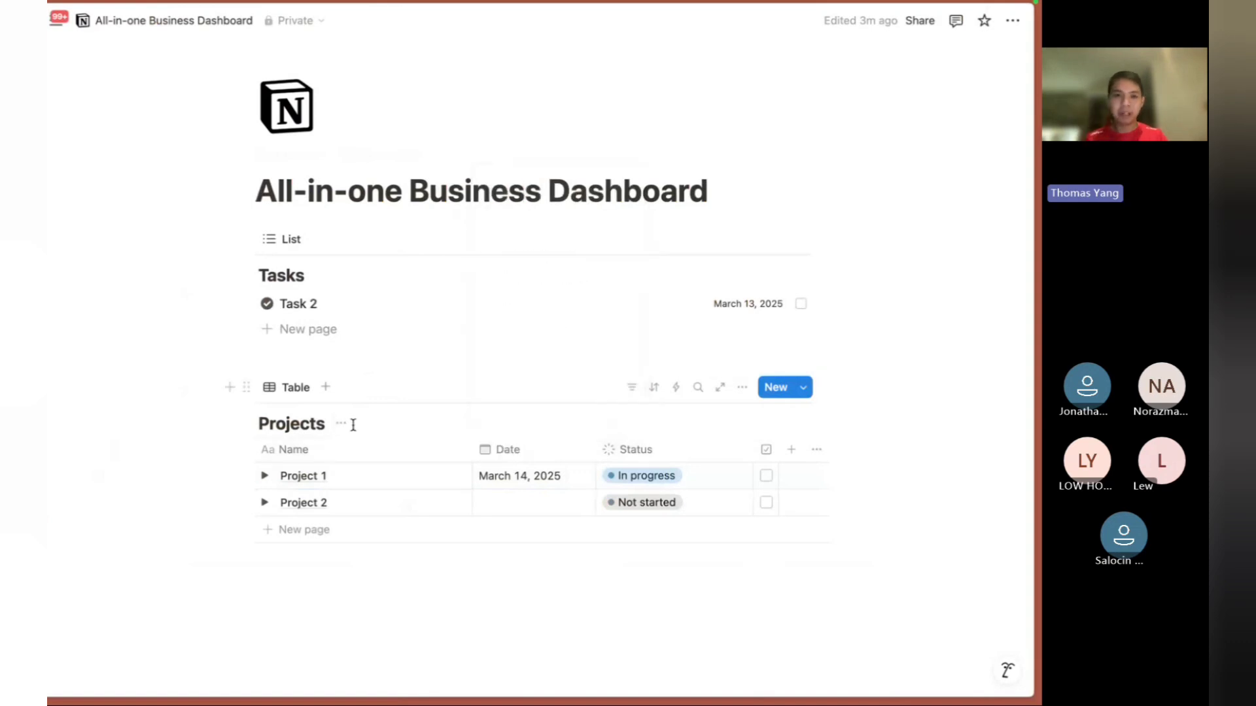
{"action": "left_click_drag", "start_coordinate": [471, 450], "coordinate": [423, 453]}
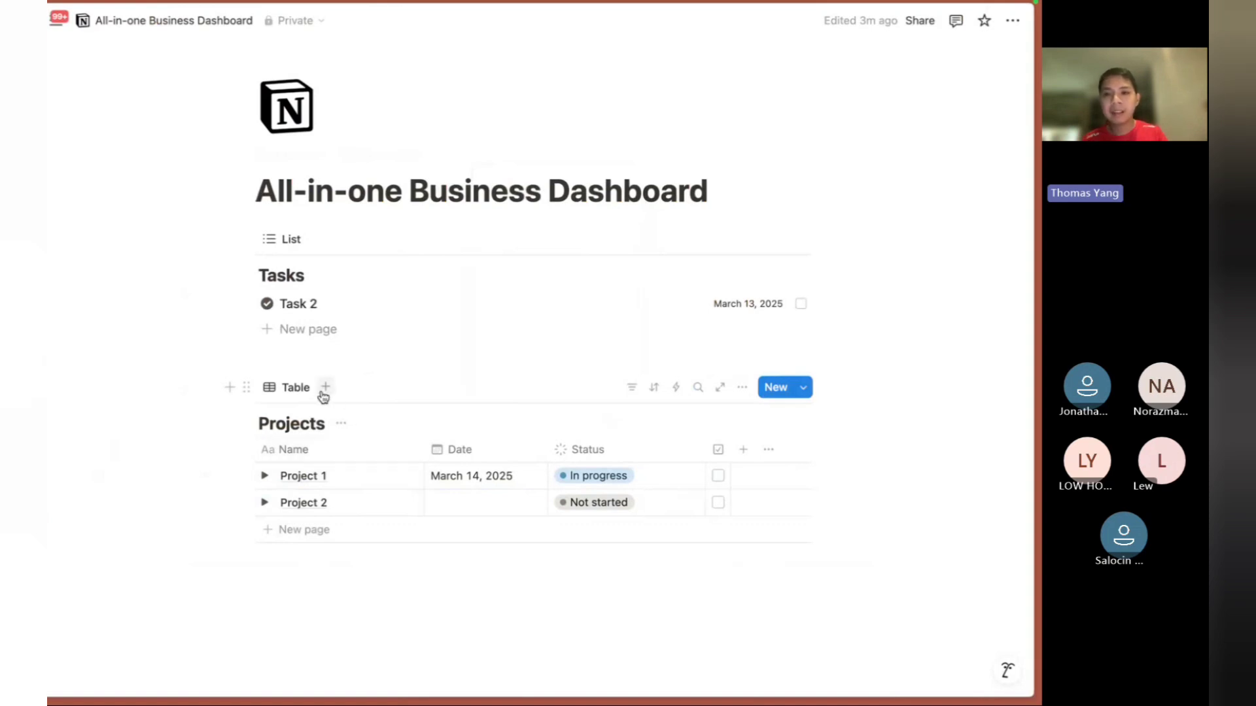
Change the Projects view layout to Board and turn on coloured columns.
{"action": "left_click", "coordinate": [280, 398]}
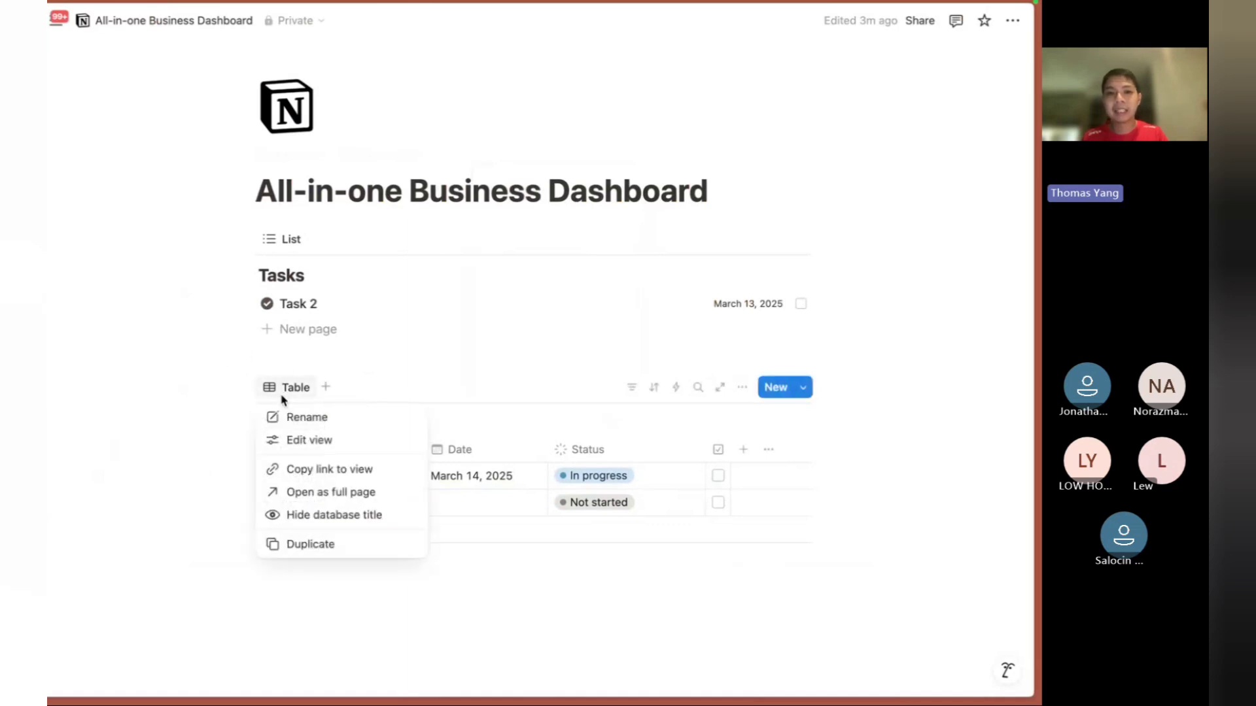
{"action": "left_click", "coordinate": [288, 441]}
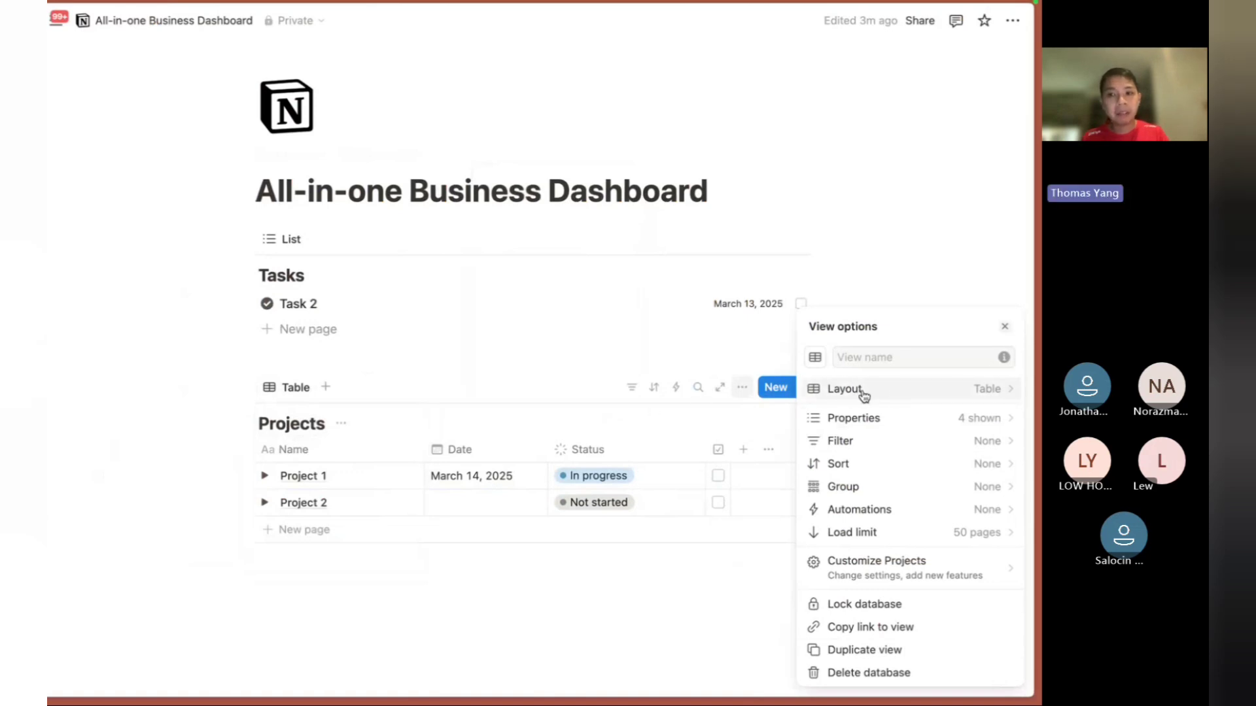
{"action": "left_click", "coordinate": [906, 390]}
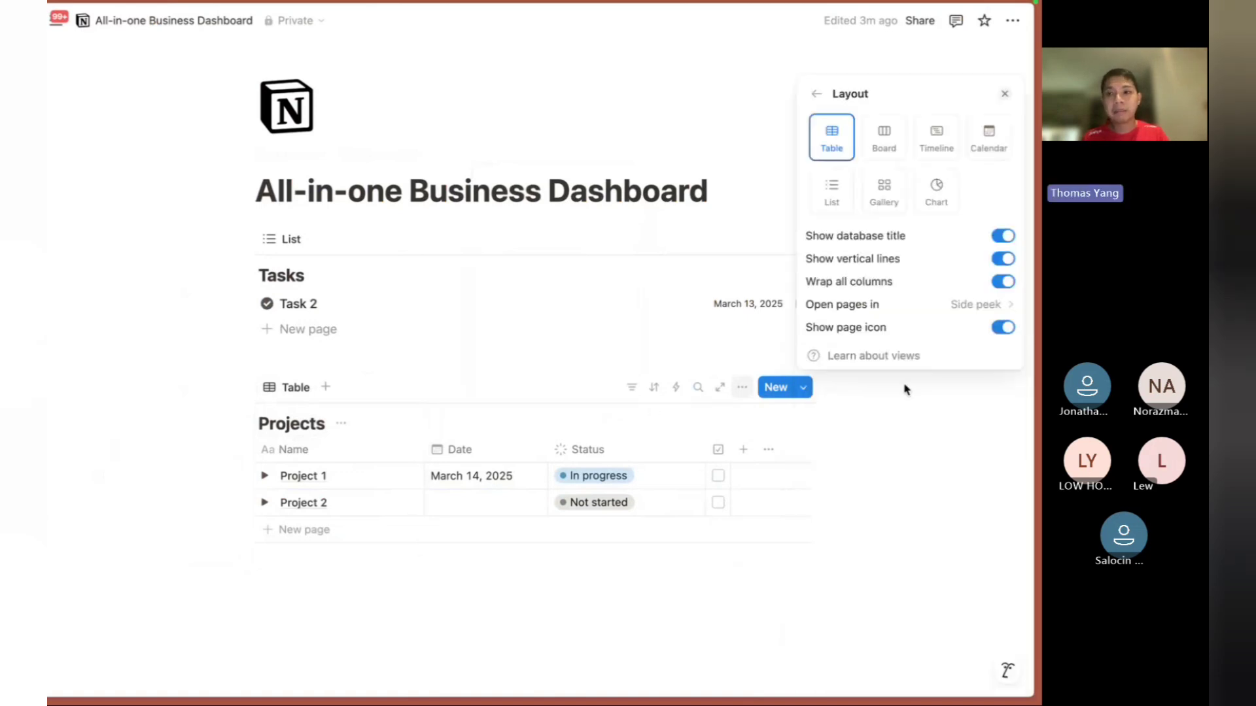
{"action": "left_click", "coordinate": [885, 144]}
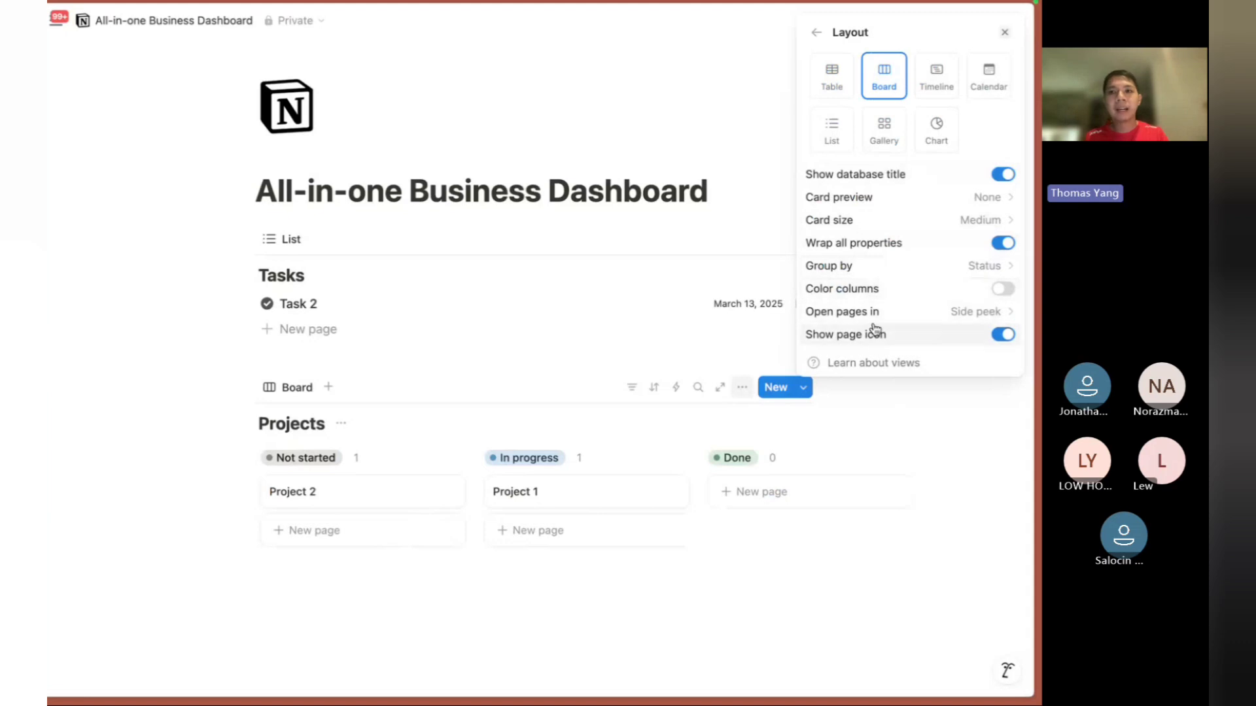
{"action": "left_click", "coordinate": [851, 299]}
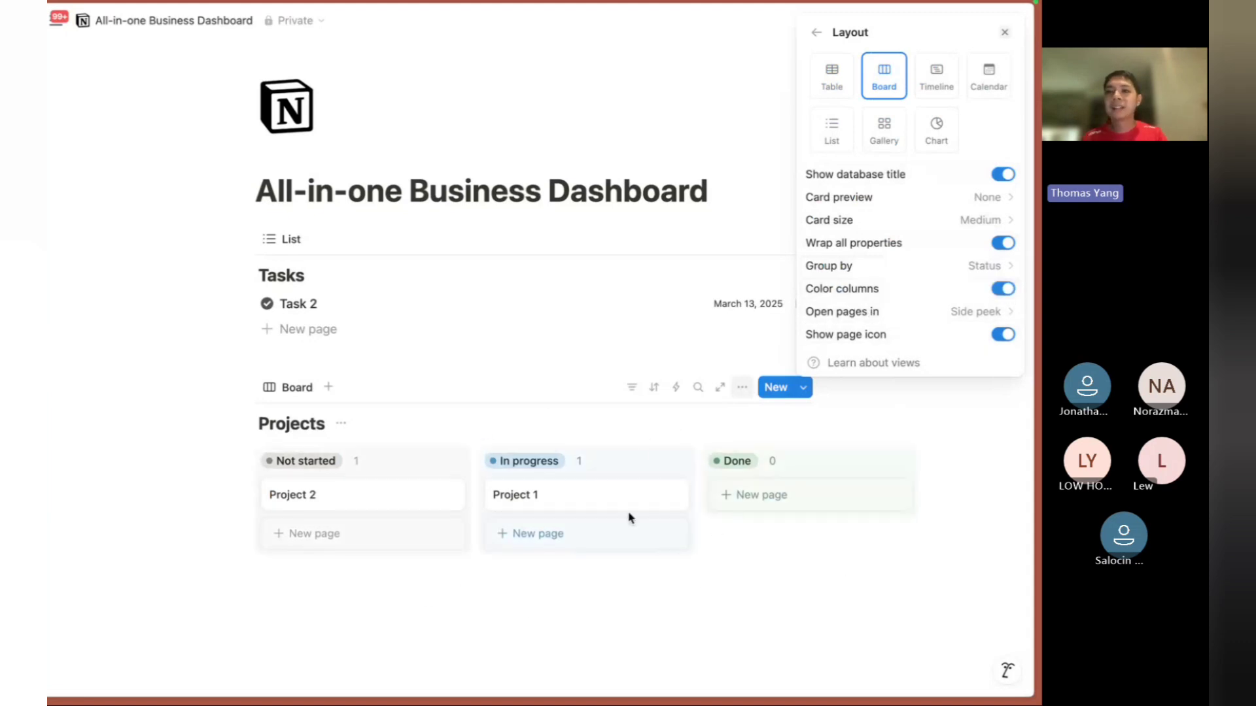
{"action": "left_click", "coordinate": [806, 554]}
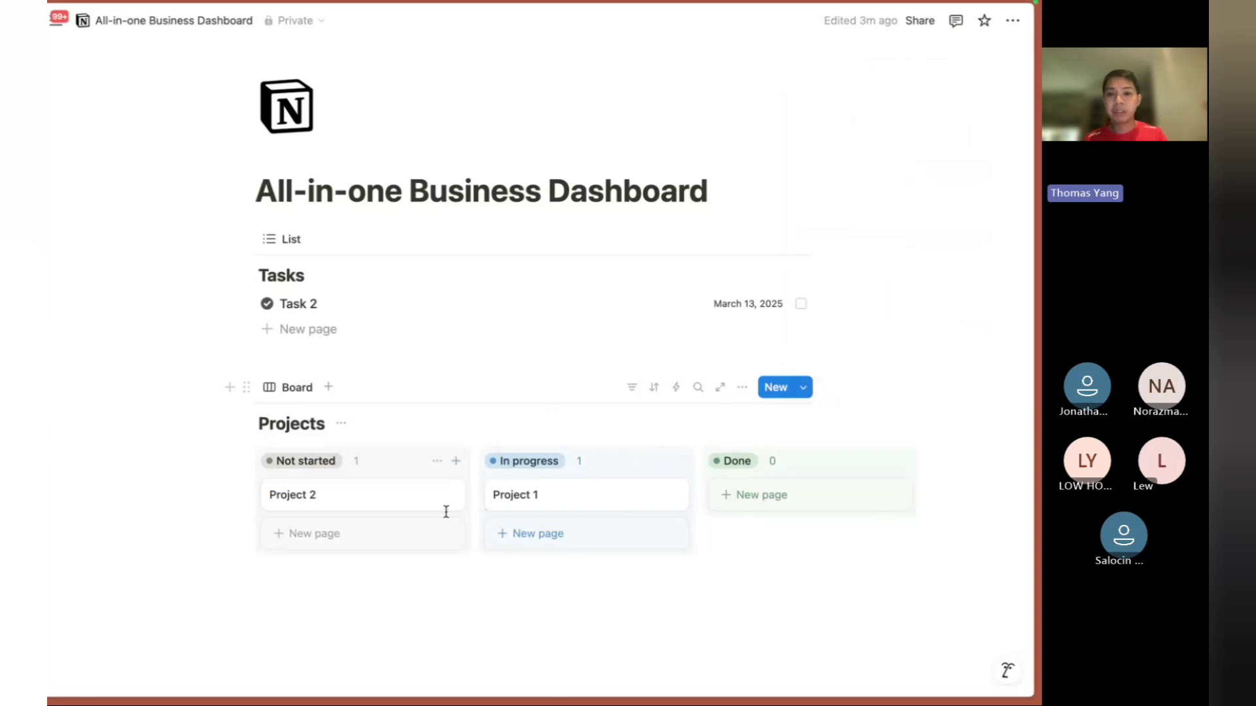
Move Project 2 to In progress and Project 1 to Not started on the Projects board.
{"action": "mouse_move", "coordinate": [416, 509]}
{"action": "left_mouse_down"}
{"action": "mouse_move", "coordinate": [558, 528]}
{"action": "mouse_move", "coordinate": [724, 513]}
{"action": "mouse_move", "coordinate": [421, 494]}
{"action": "left_mouse_up"}
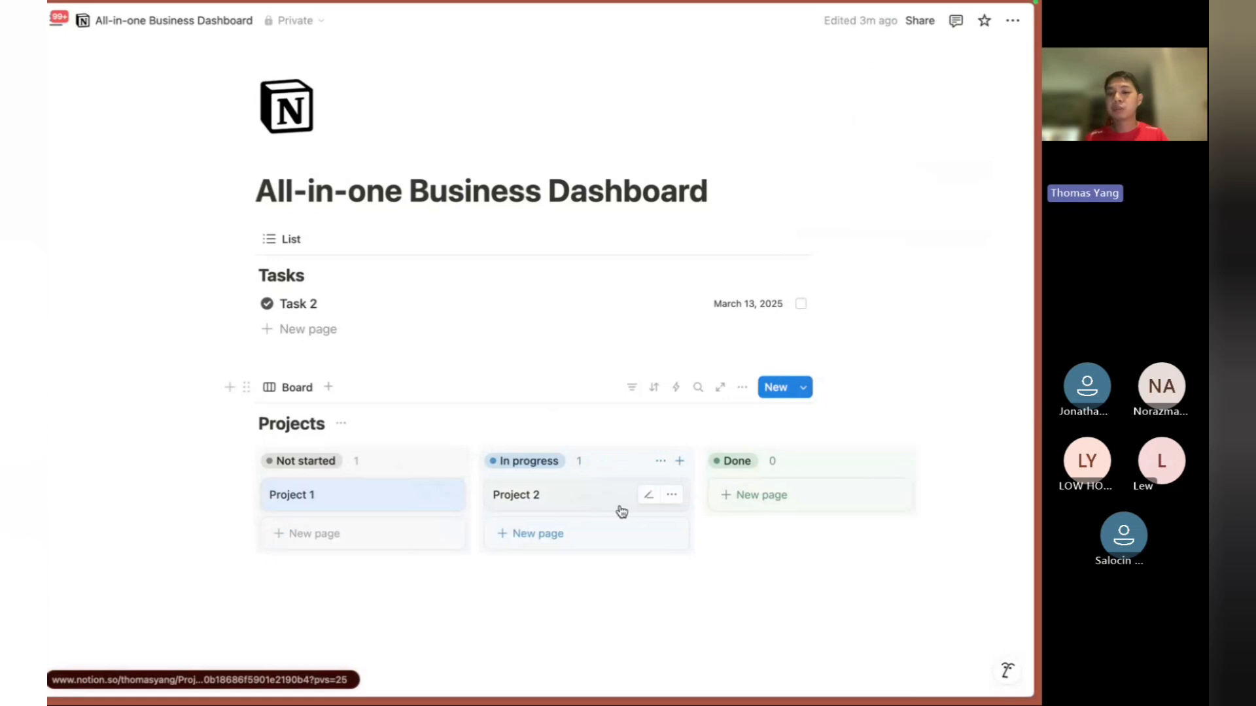
{"action": "left_click", "coordinate": [723, 544]}
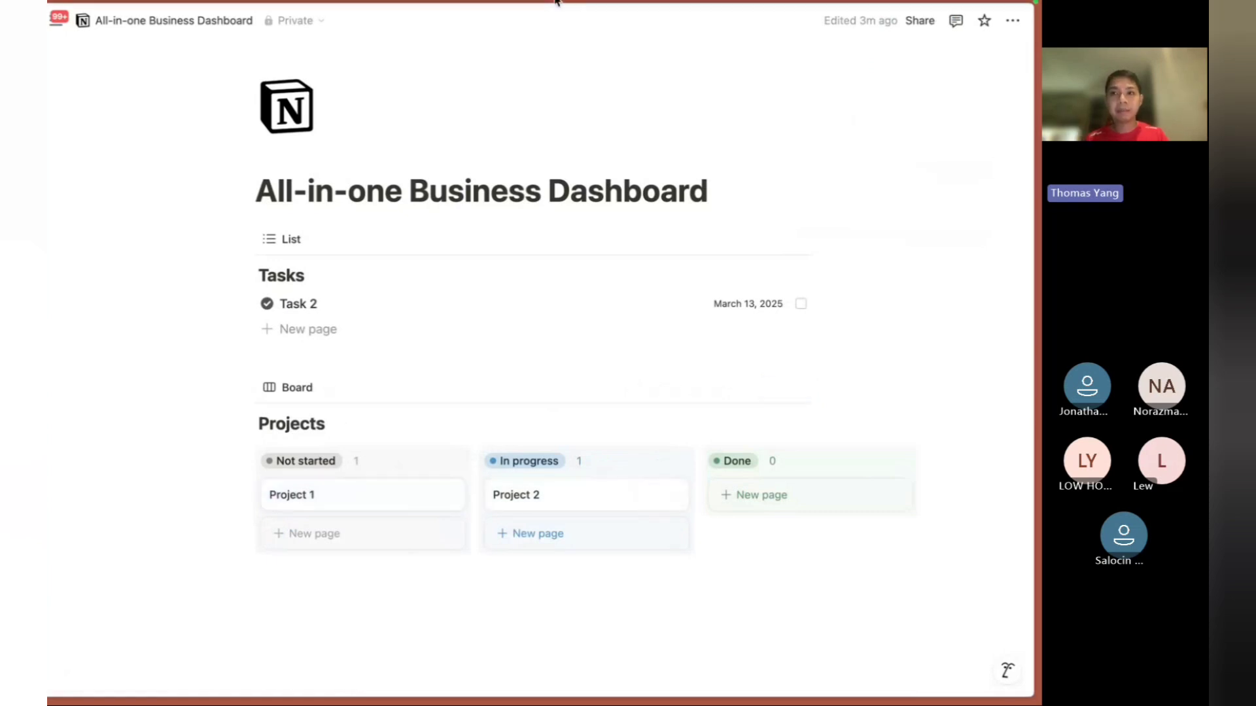
Add an empty line below the Projects board.
{"action": "left_click", "coordinate": [499, 570]}
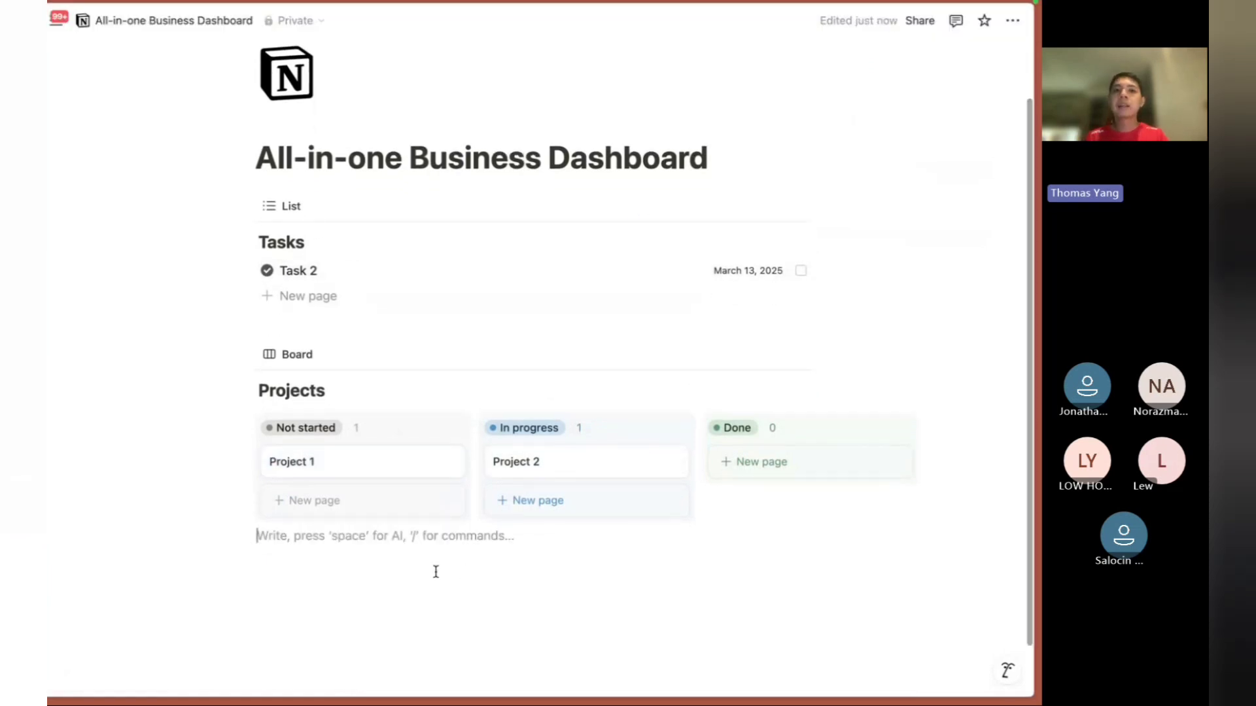
{"action": "key", "text": "Return"}
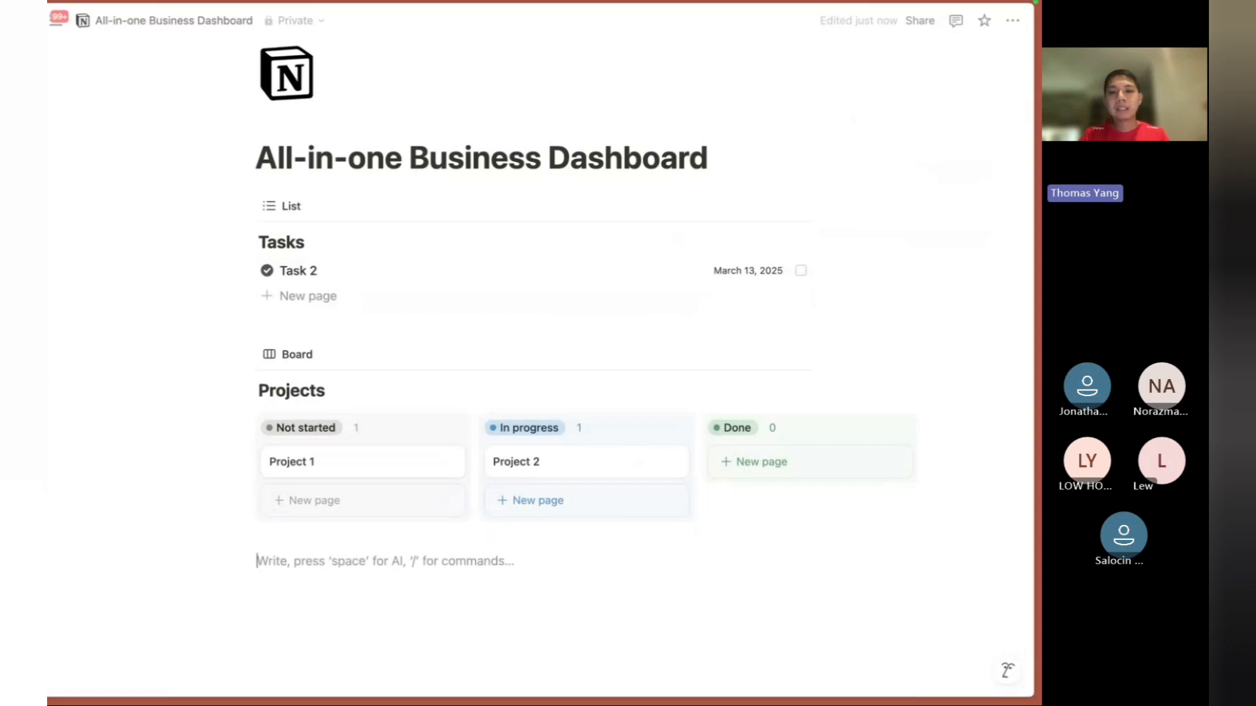
Insert an inline database below the Projects board and title it Finance.
{"action": "type", "text": "/"}
{"action": "key", "text": "BackSpace"}
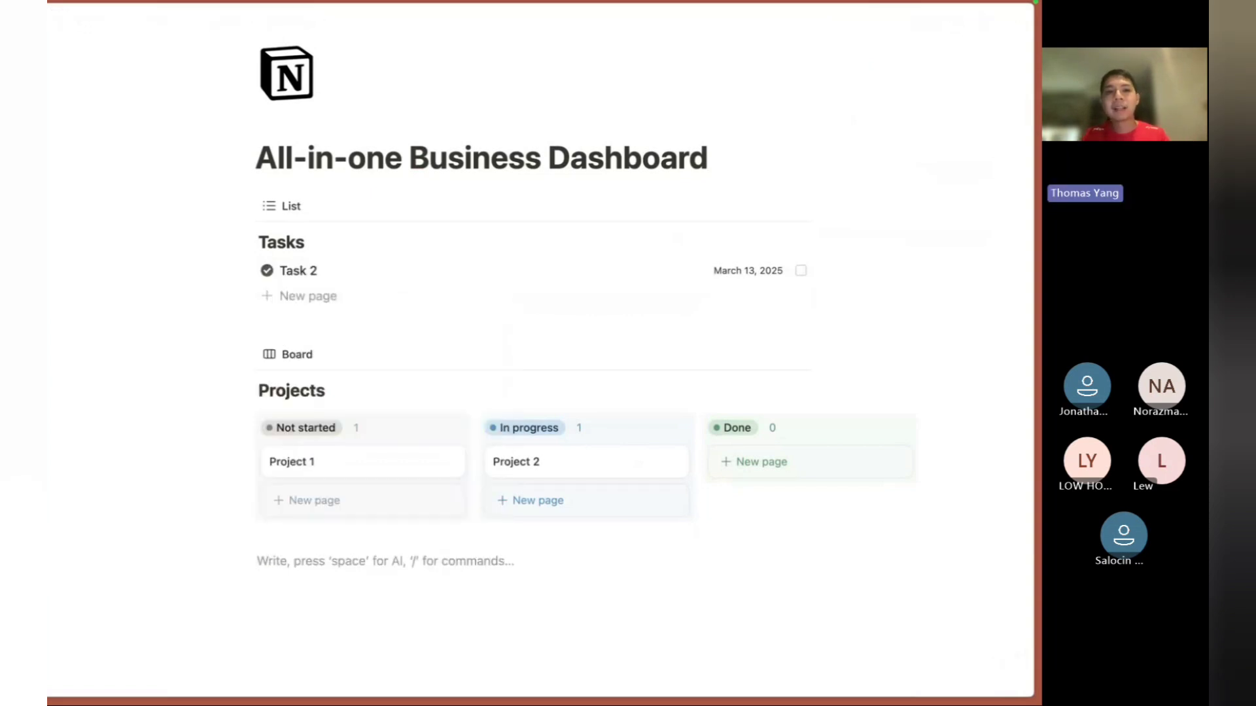
{"action": "type", "text": "/"}
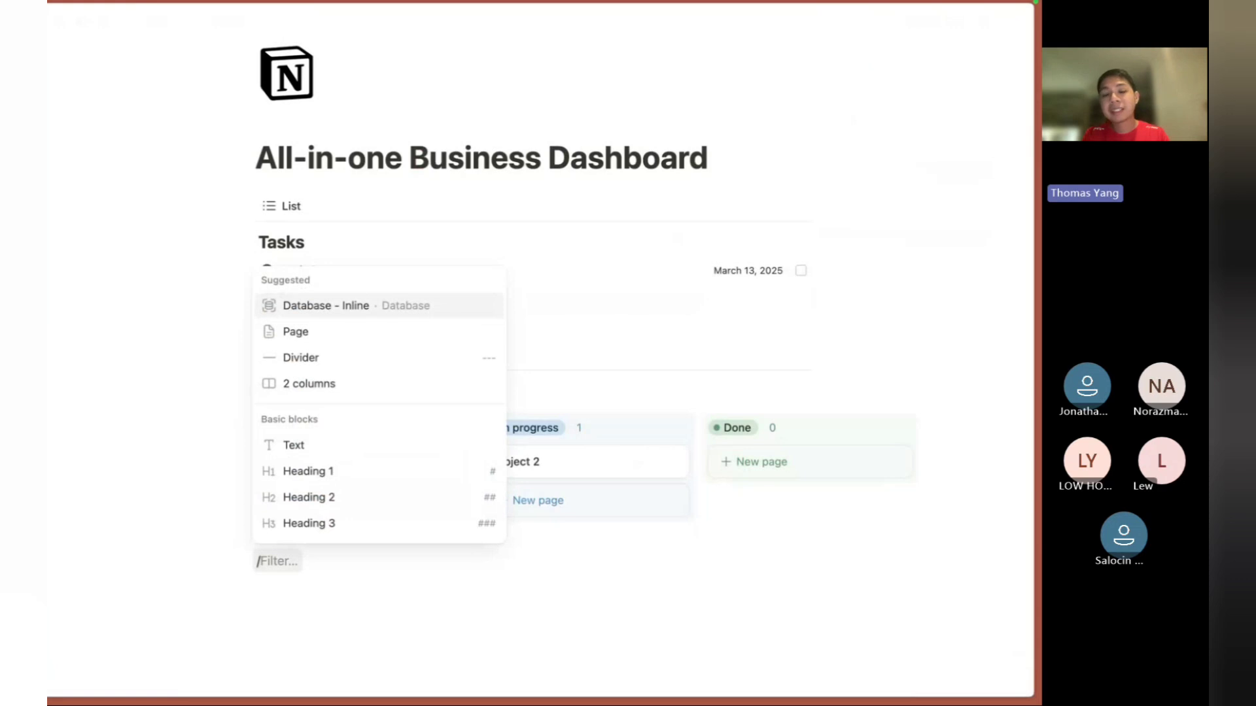
{"action": "type", "text": "databa"}
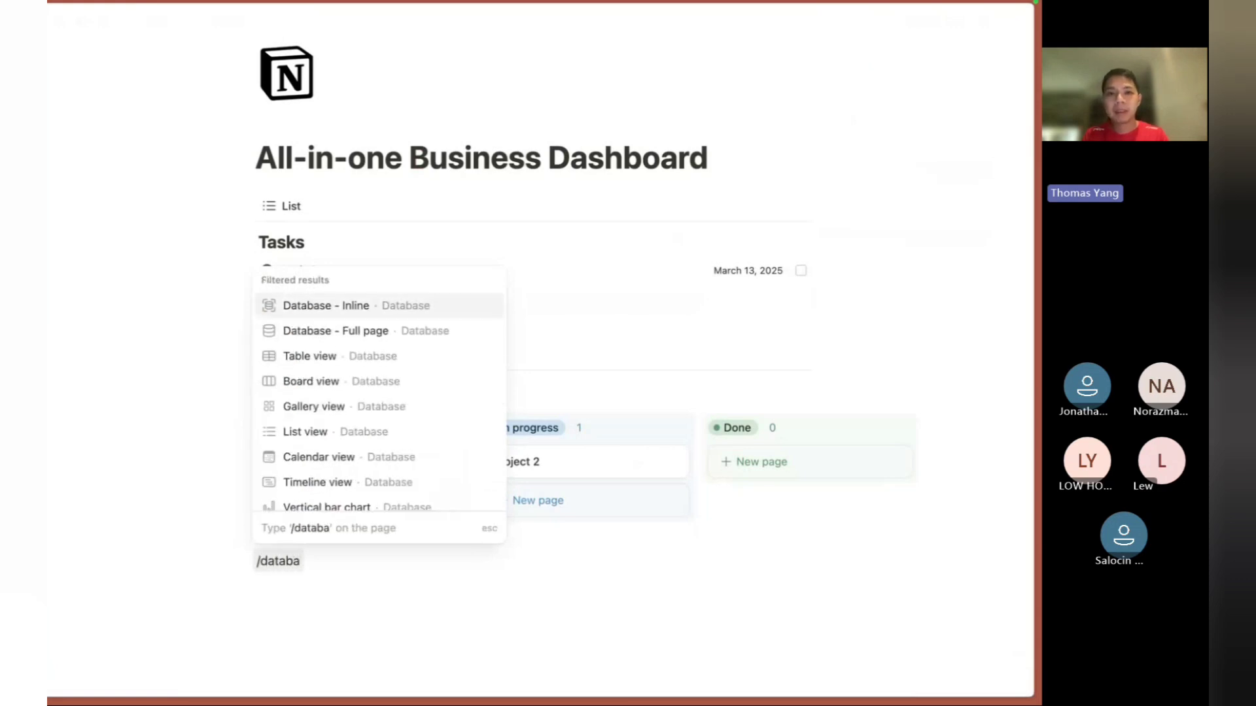
{"action": "key", "text": "Return"}
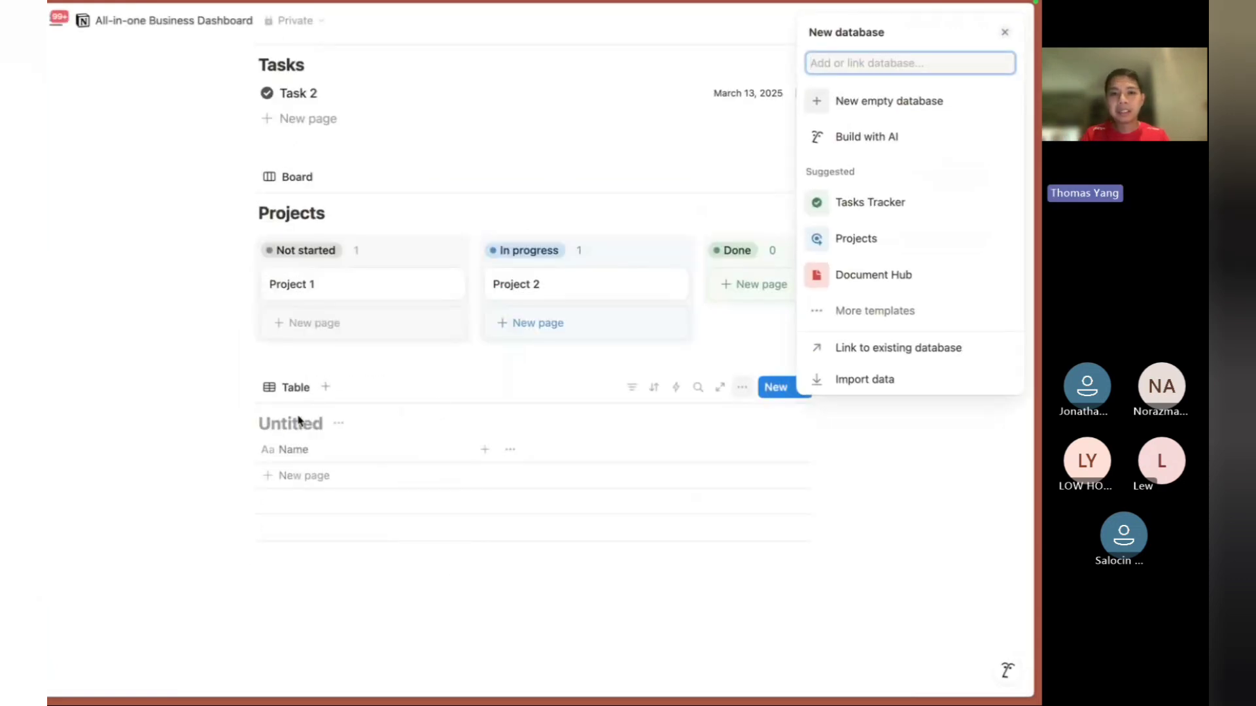
{"action": "left_click", "coordinate": [298, 420]}
{"action": "type", "text": "Finance"}
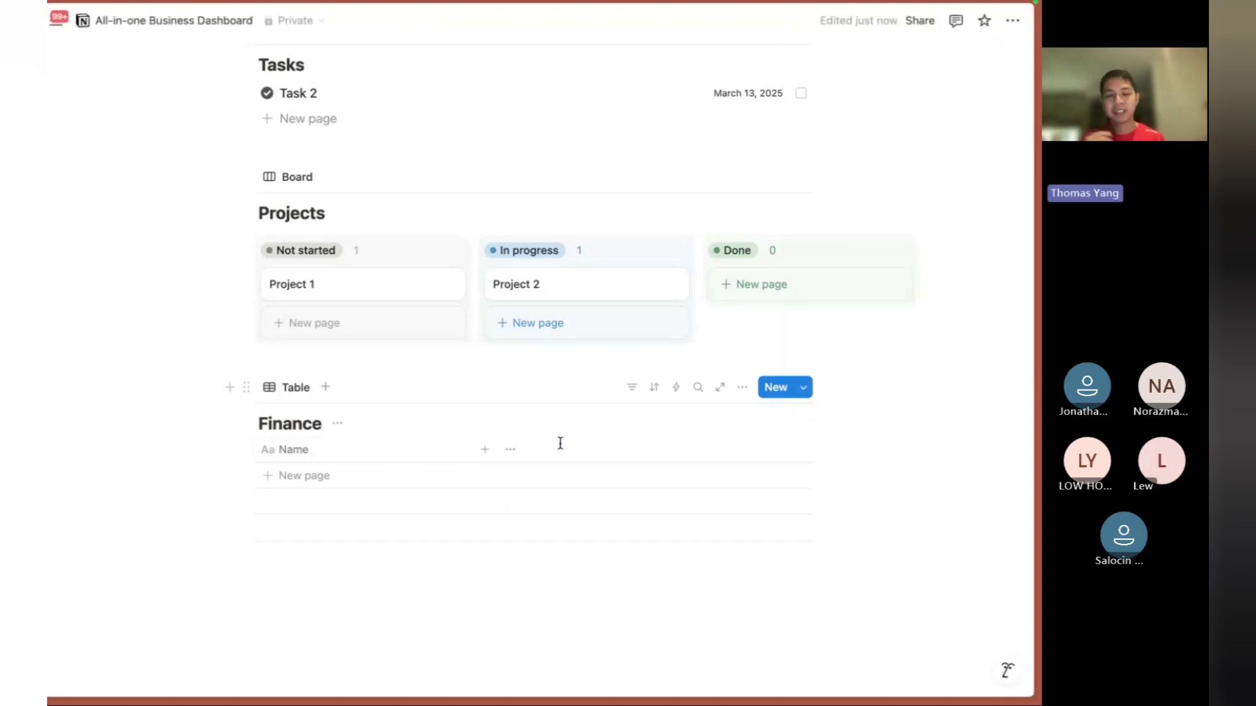
{"action": "left_click", "coordinate": [485, 450]}
{"action": "type", "text": "amount"}
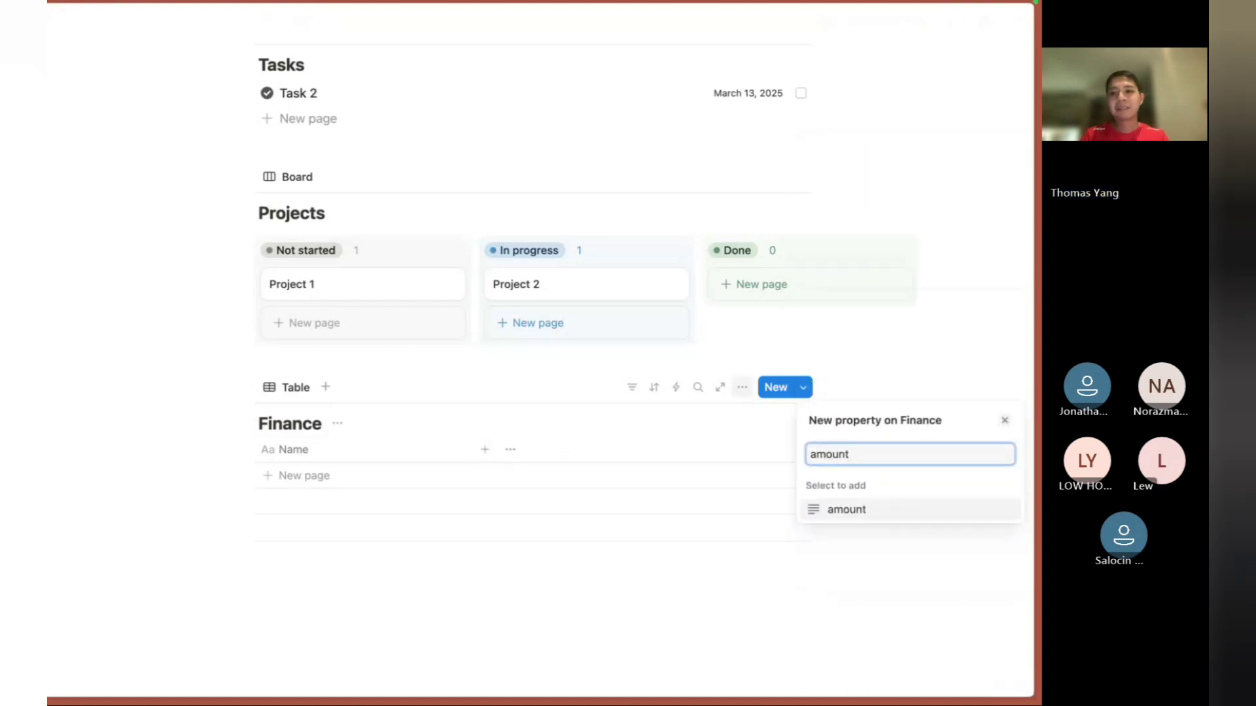
{"action": "key", "text": "BackSpace"}
{"action": "key", "text": "BackSpace"}
{"action": "key", "text": "BackSpace"}
{"action": "key", "text": "BackSpace"}
{"action": "key", "text": "BackSpace"}
{"action": "key", "text": "BackSpace"}
{"action": "type", "text": "num"}
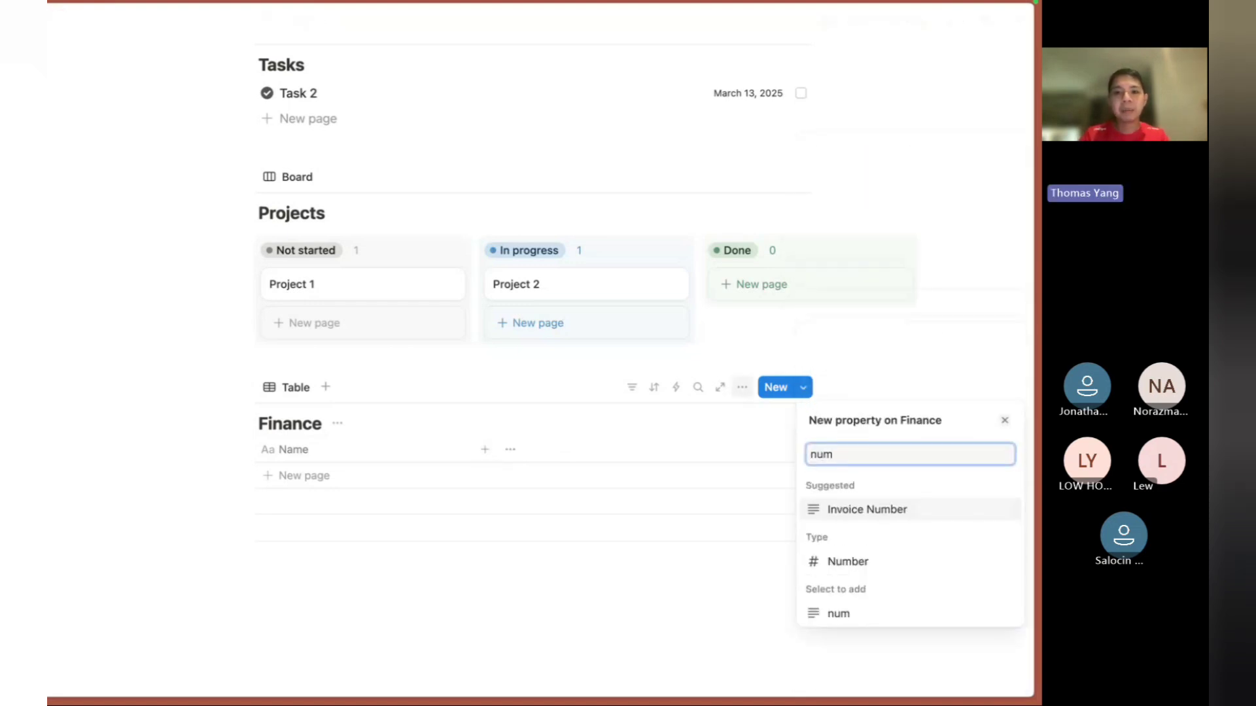
{"action": "left_click", "coordinate": [484, 436]}
Add a Number property to the Finance table and rename it Amount.
{"action": "left_click", "coordinate": [486, 459]}
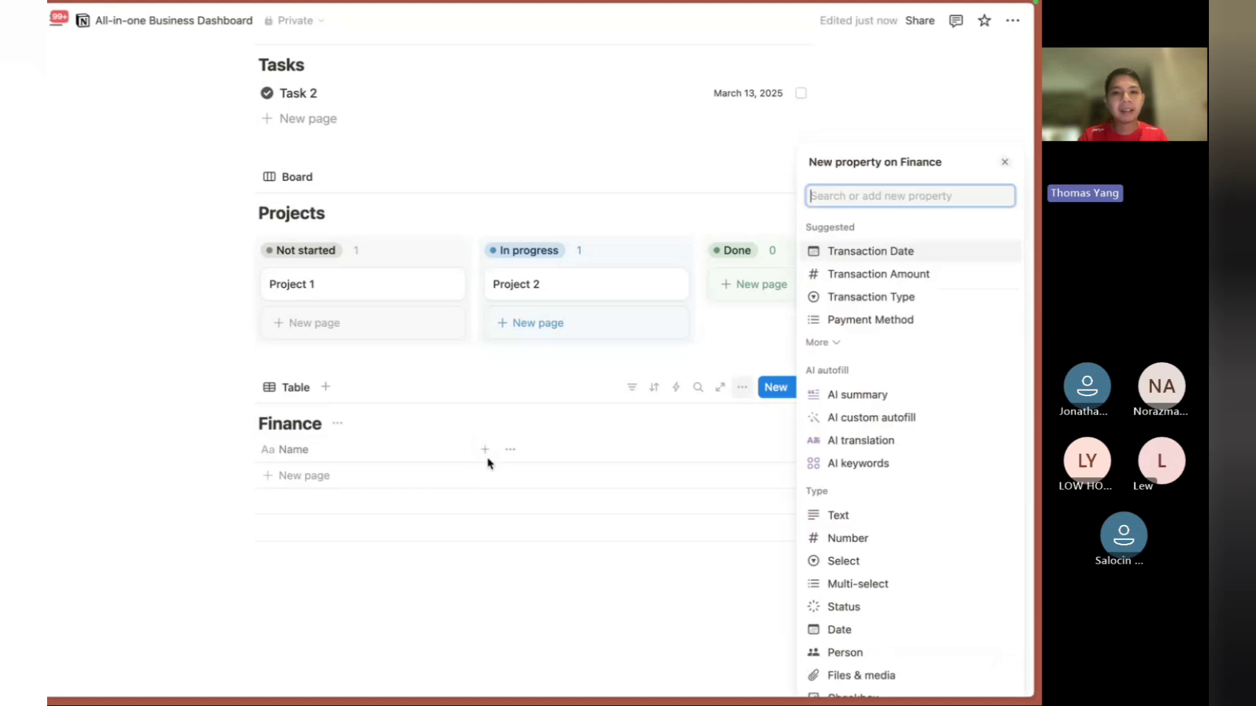
{"action": "type", "text": "number"}
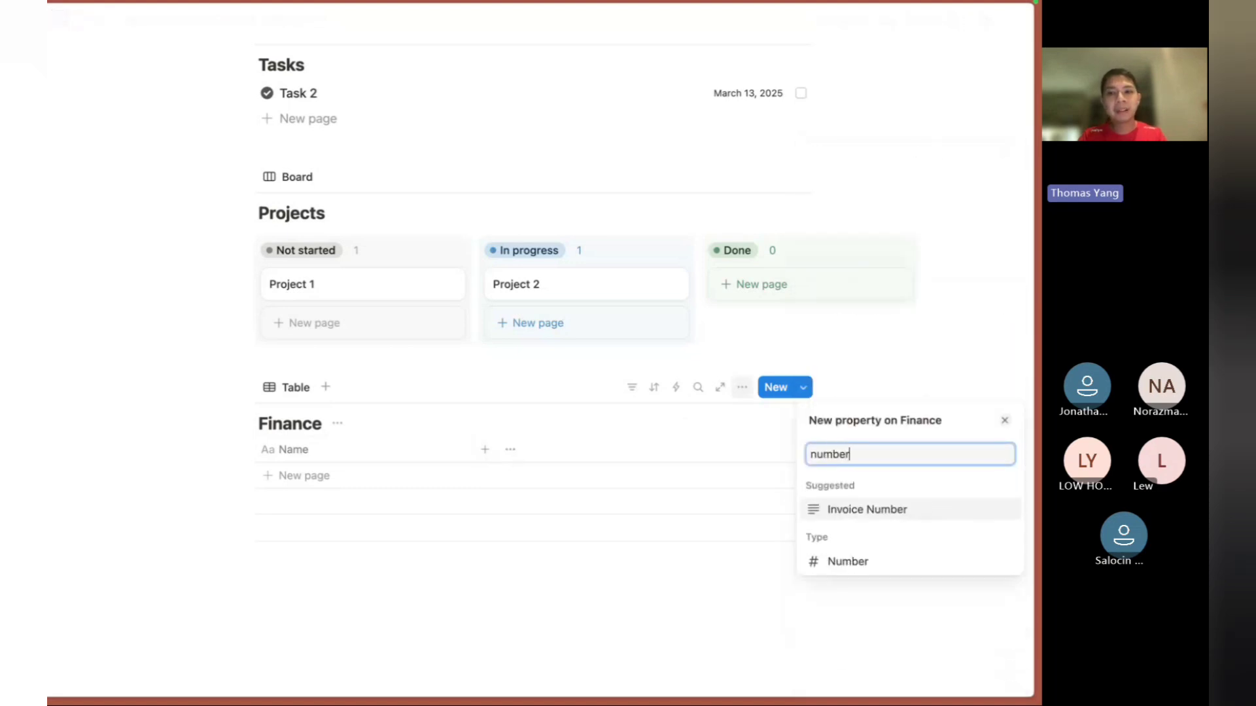
{"action": "left_click", "coordinate": [830, 564]}
{"action": "key", "text": "Escape"}
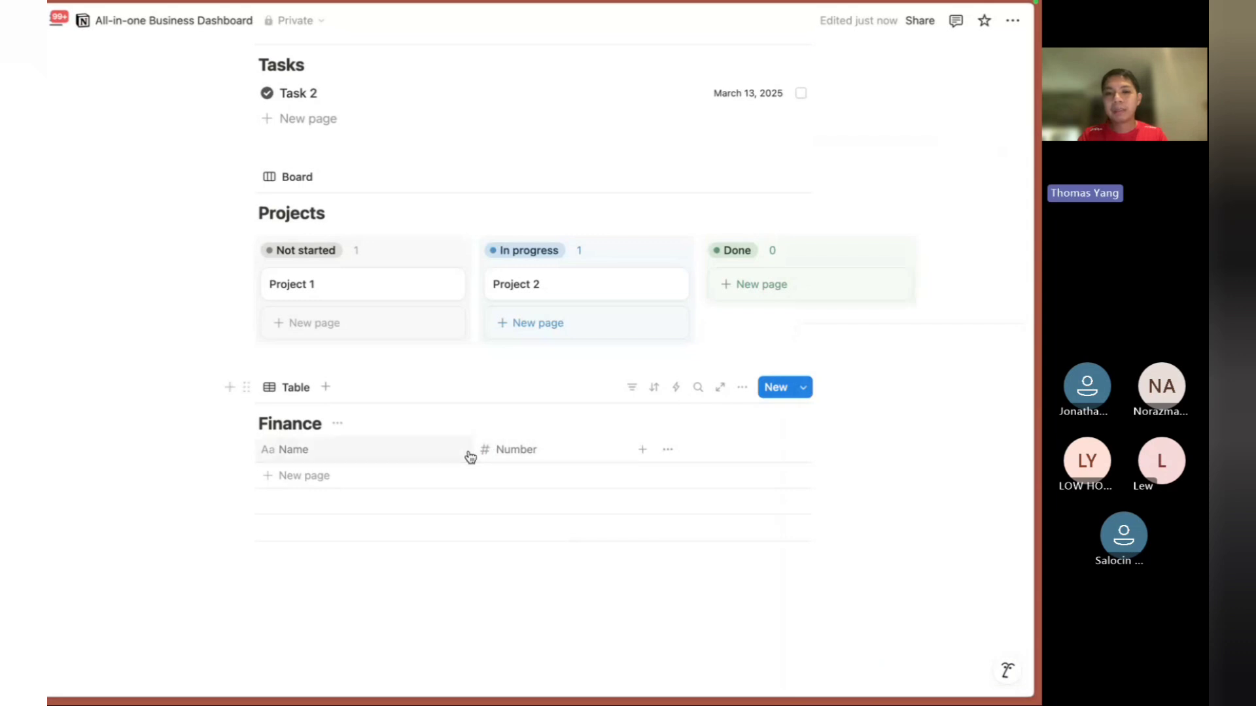
{"action": "left_click", "coordinate": [489, 456]}
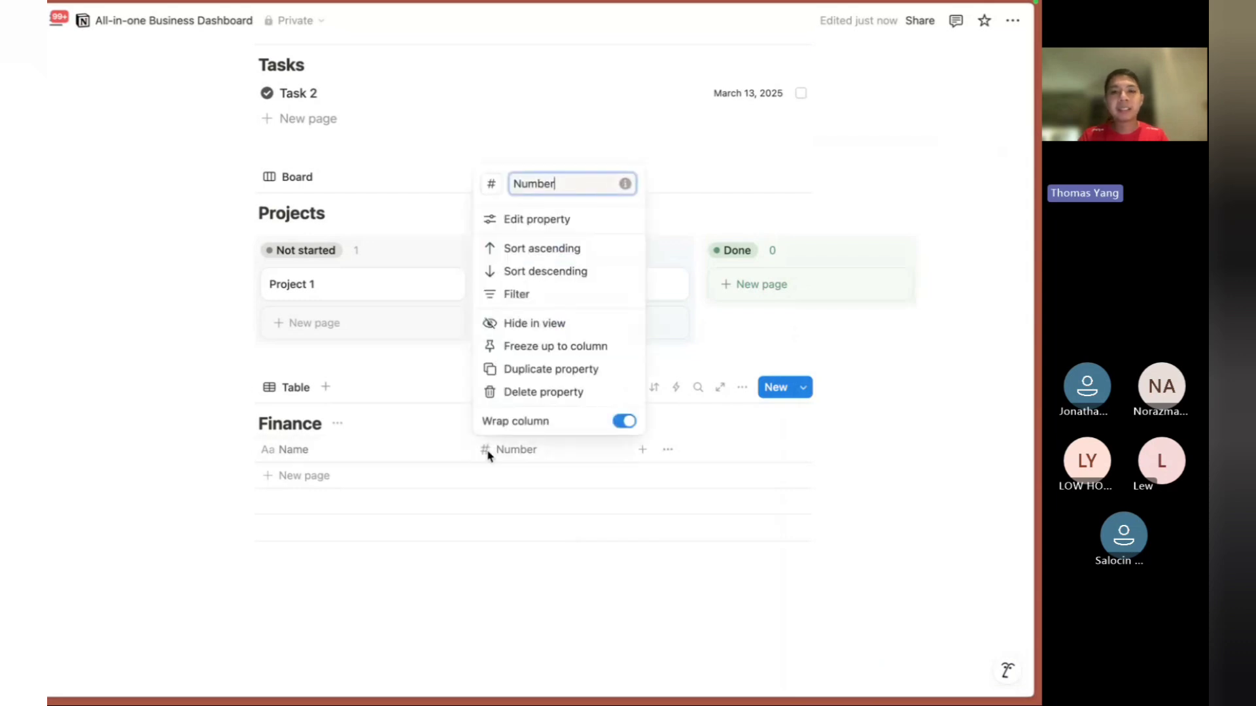
{"action": "key", "text": "Escape"}
{"action": "left_click", "coordinate": [505, 451]}
{"action": "type", "text": "Amount"}
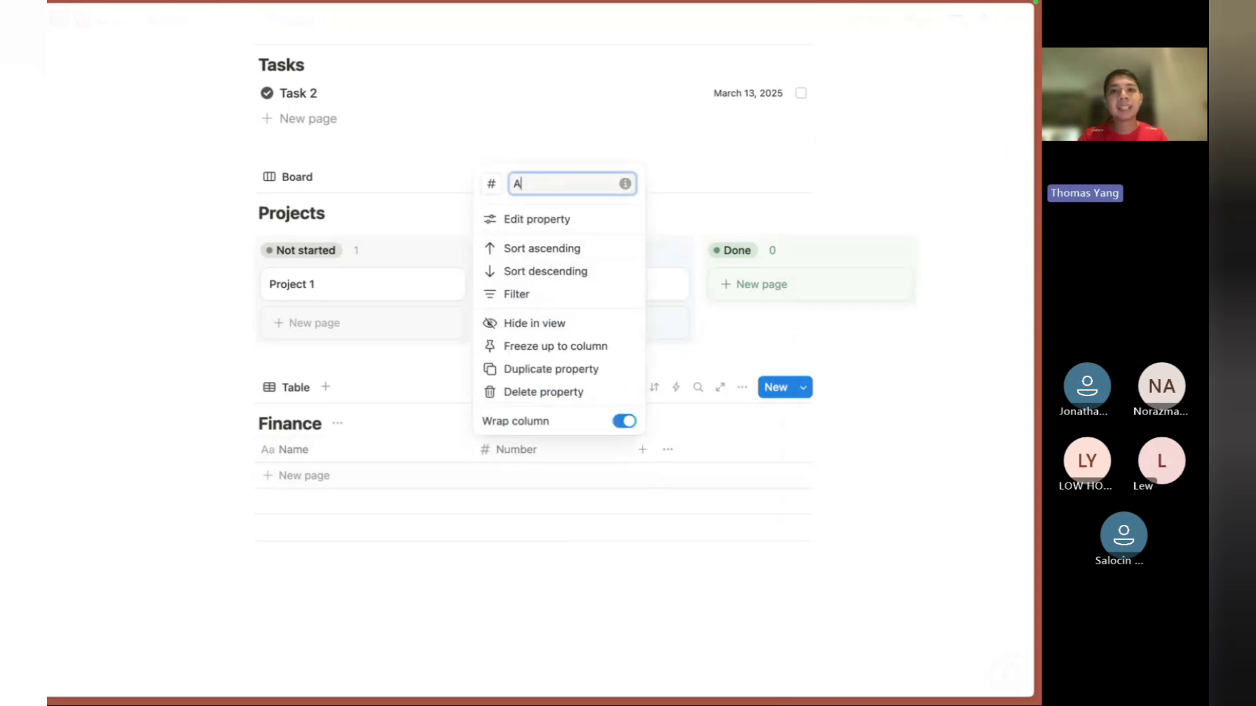
Set the number format of the Amount property to Ringgit.
{"action": "left_click", "coordinate": [527, 232]}
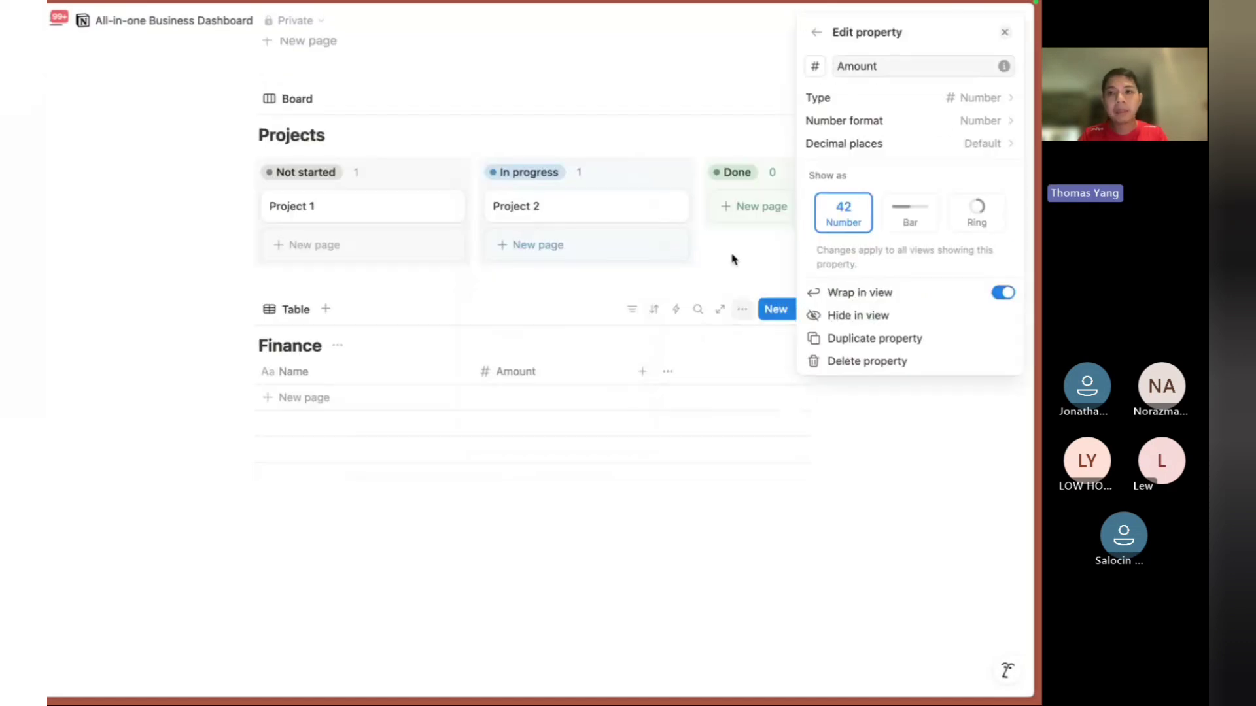
{"action": "left_click", "coordinate": [866, 122]}
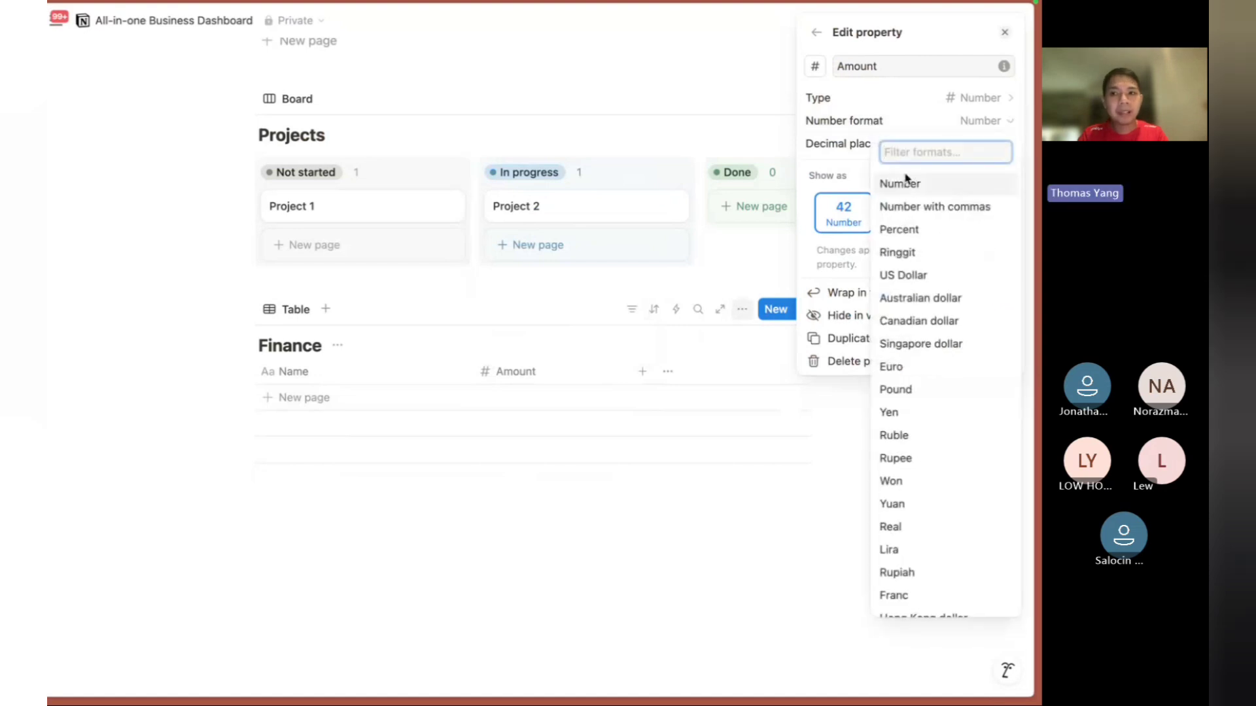
{"action": "left_click", "coordinate": [911, 255]}
{"action": "left_click", "coordinate": [462, 395]}
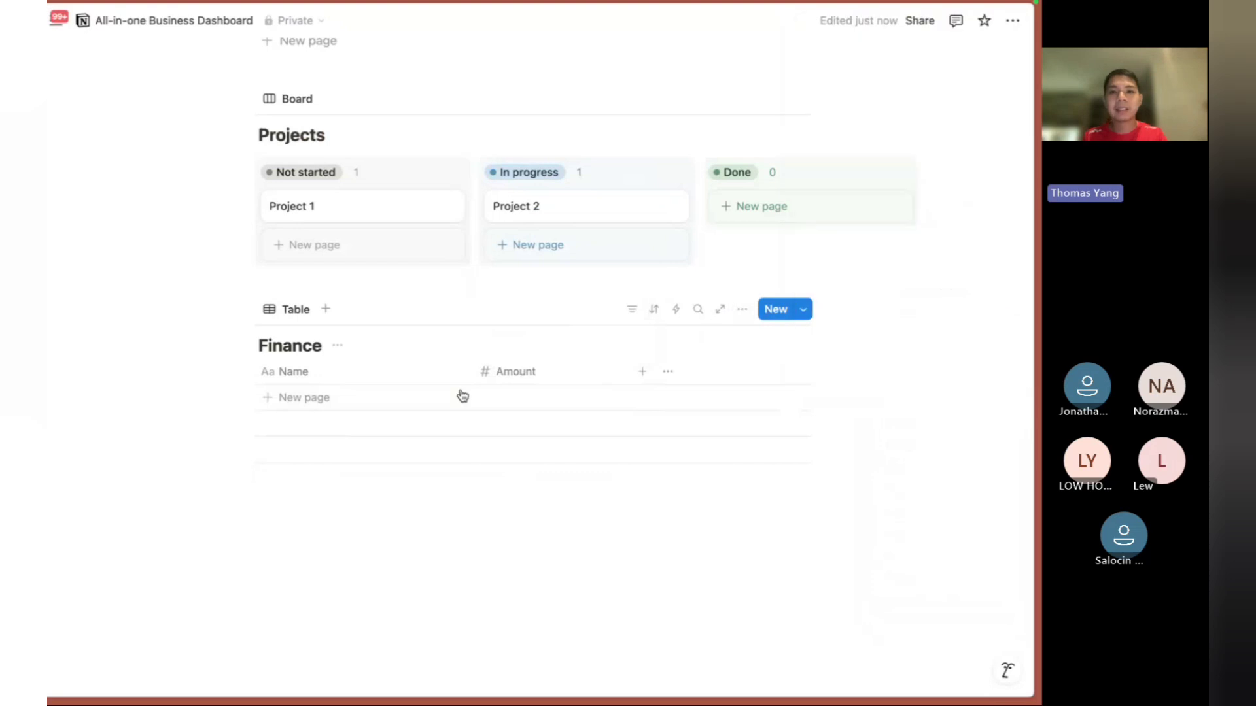
Add a Client 1 entry to the Finance table with an amount of 500.
{"action": "left_click", "coordinate": [402, 403]}
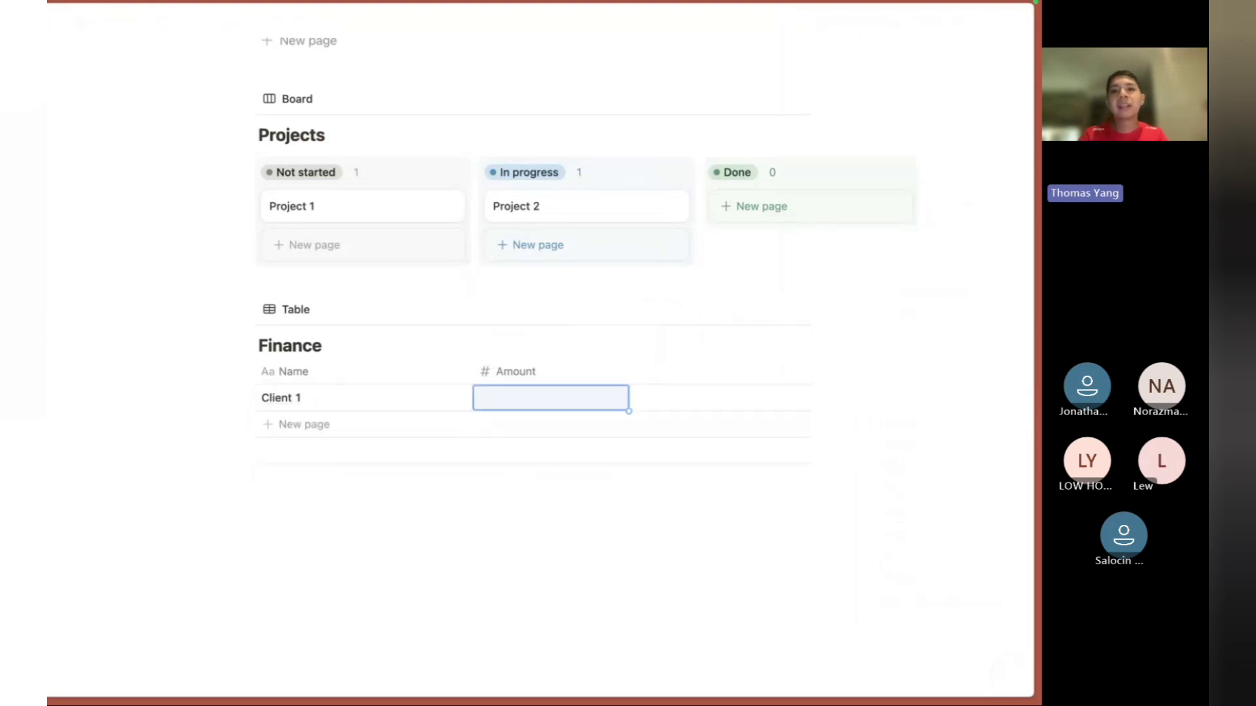
{"action": "type", "text": "500"}
{"action": "key", "text": "Return"}
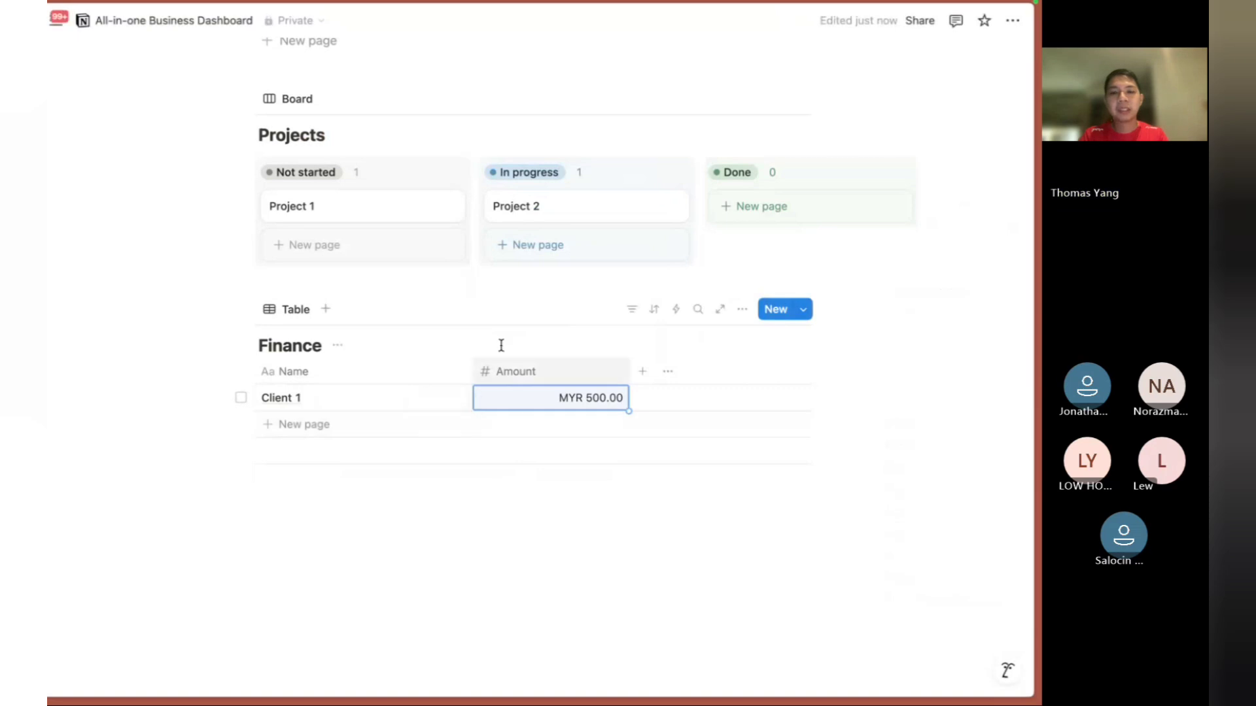
Narrow the Name column of the Finance table and undo the accidentally added empty row.
{"action": "left_click_drag", "start_coordinate": [473, 371], "coordinate": [403, 371]}
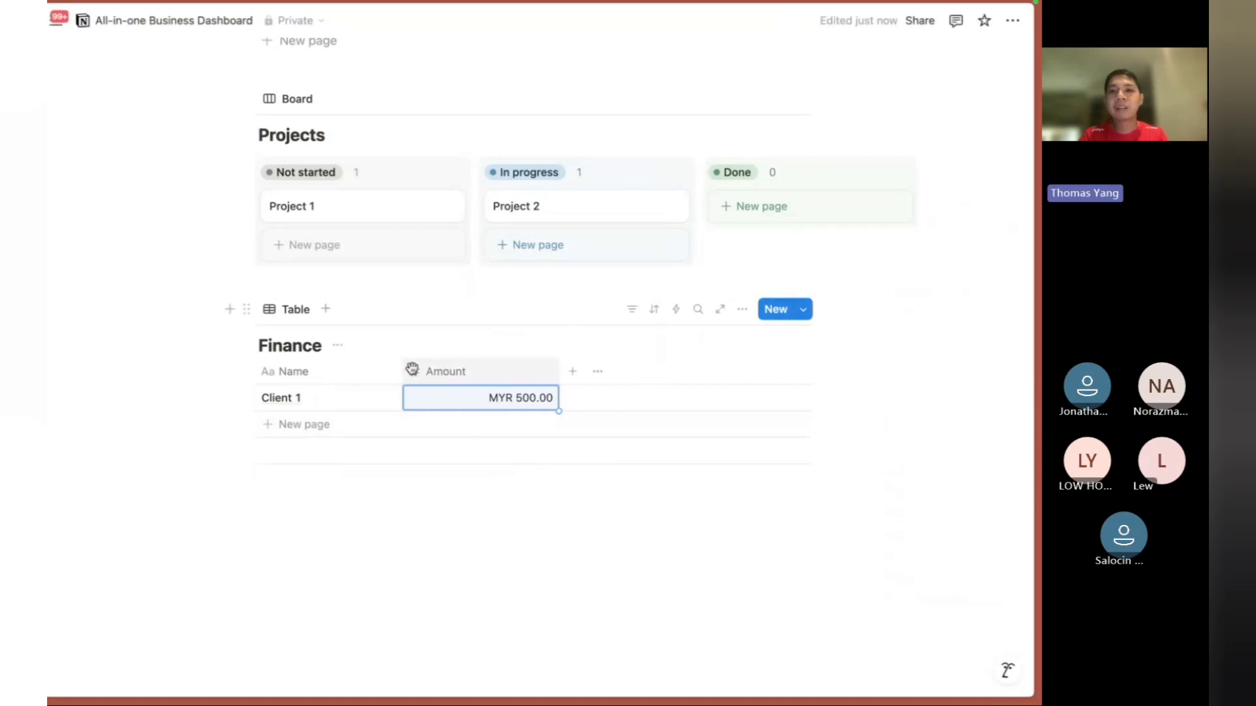
{"action": "left_click", "coordinate": [590, 429]}
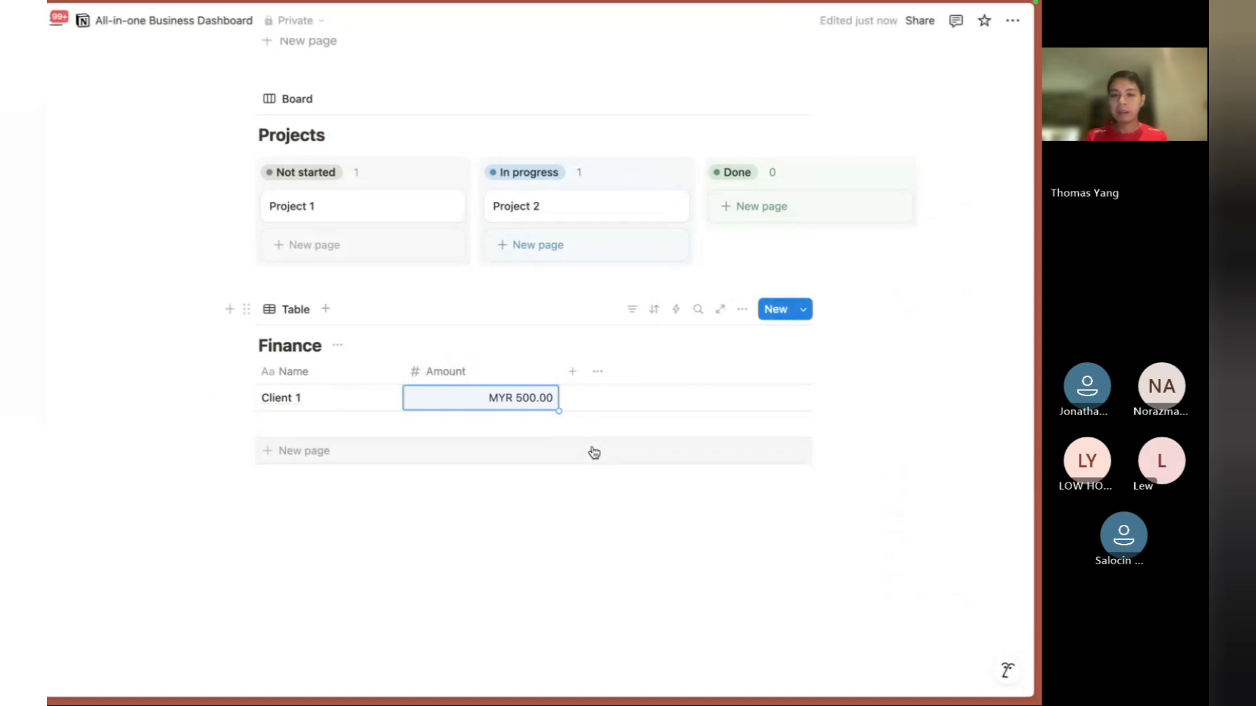
{"action": "key", "text": "super+z"}
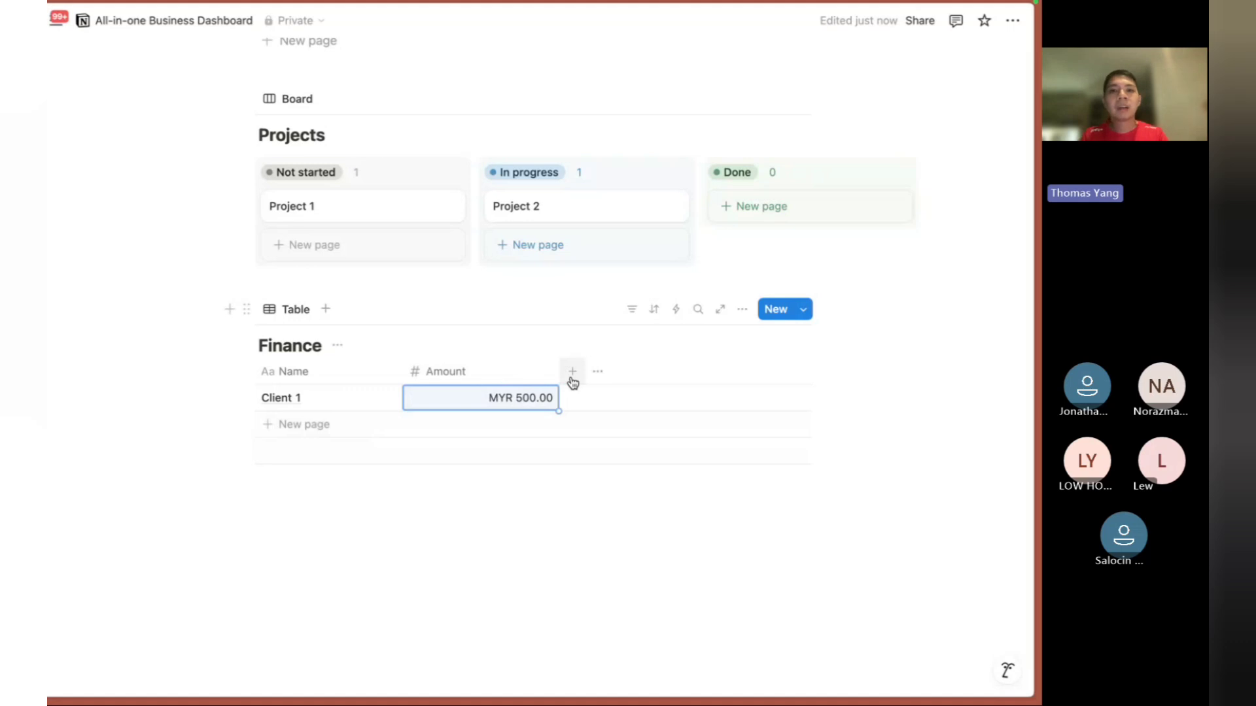
Add a Files & media property named Invoice to the Finance table.
{"action": "left_click", "coordinate": [573, 371]}
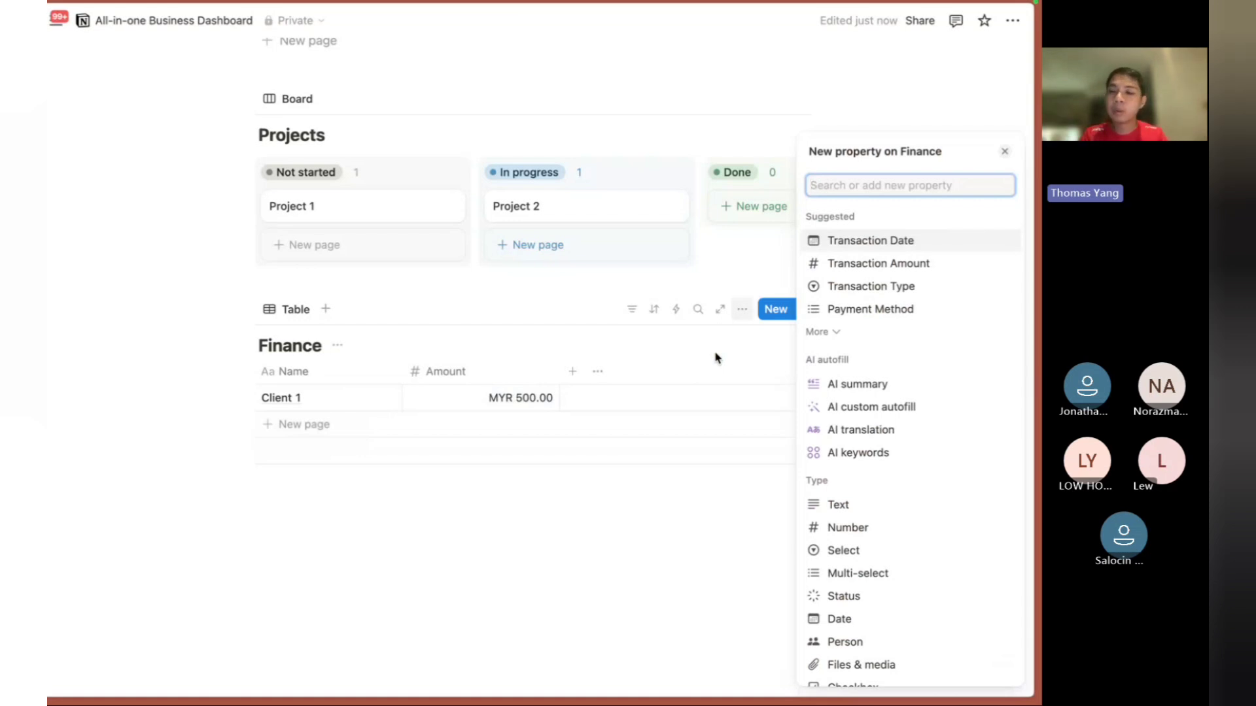
{"action": "left_click", "coordinate": [682, 395]}
{"action": "left_click", "coordinate": [571, 373]}
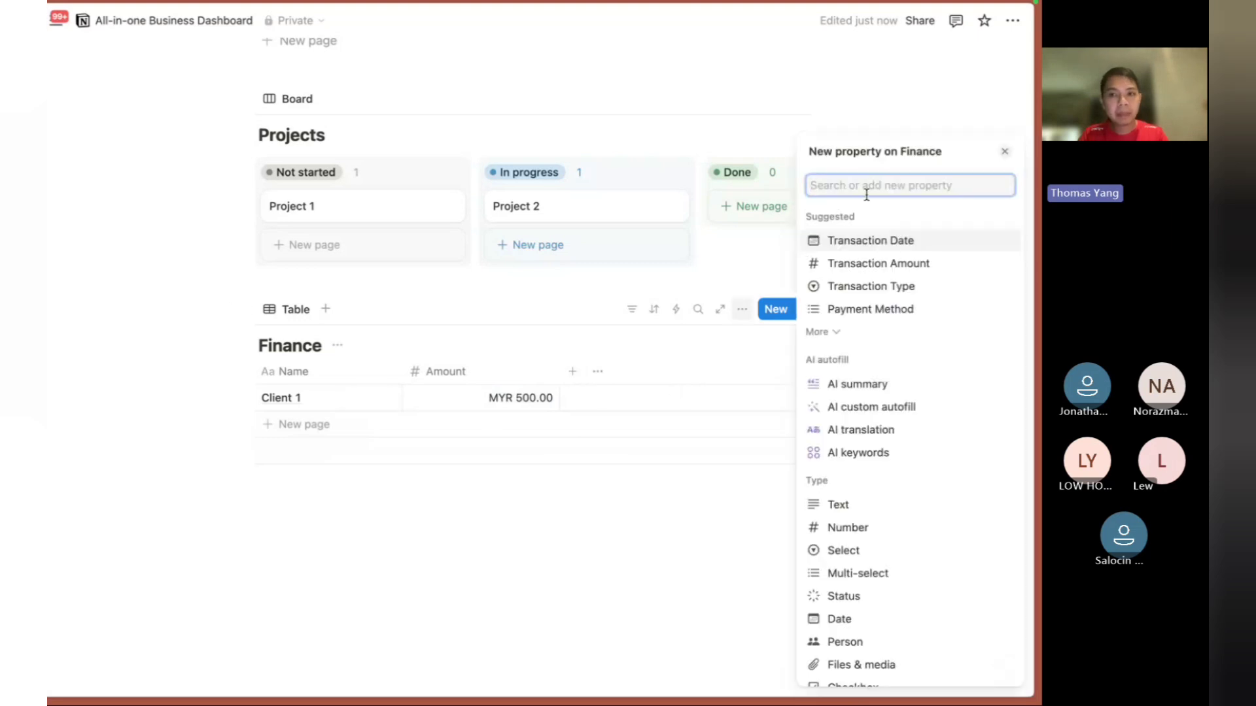
{"action": "type", "text": "file"}
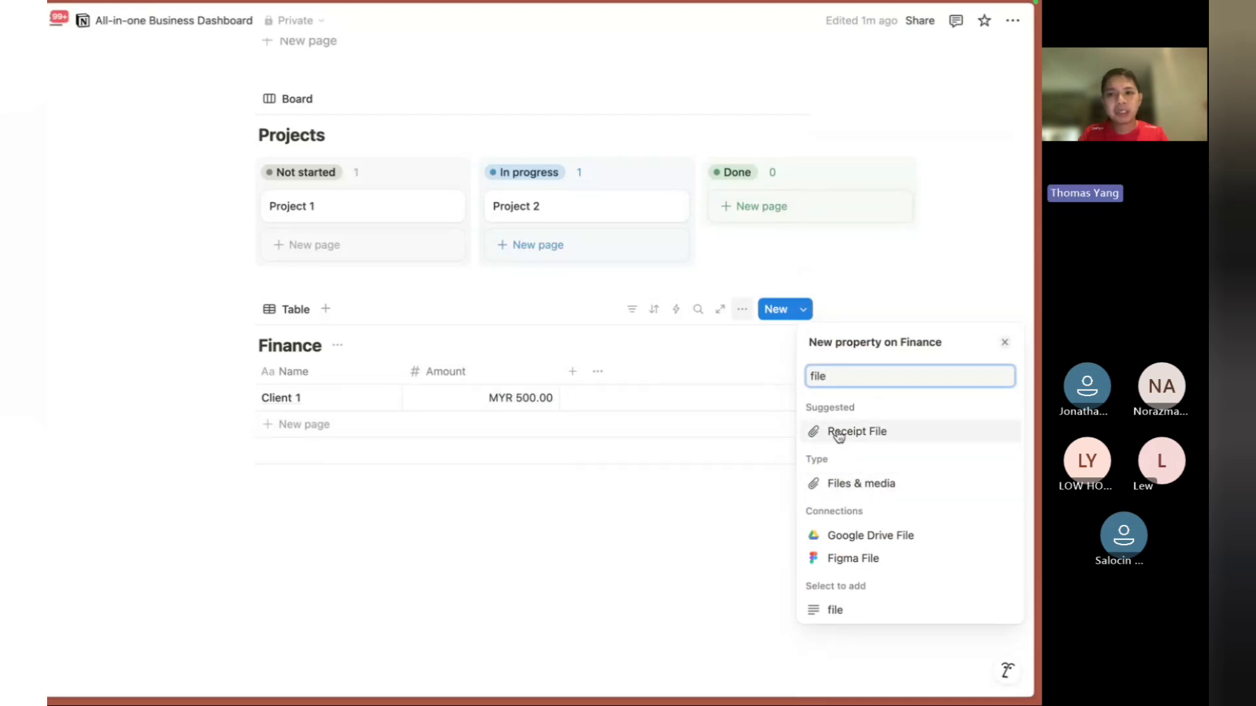
{"action": "left_click", "coordinate": [850, 483]}
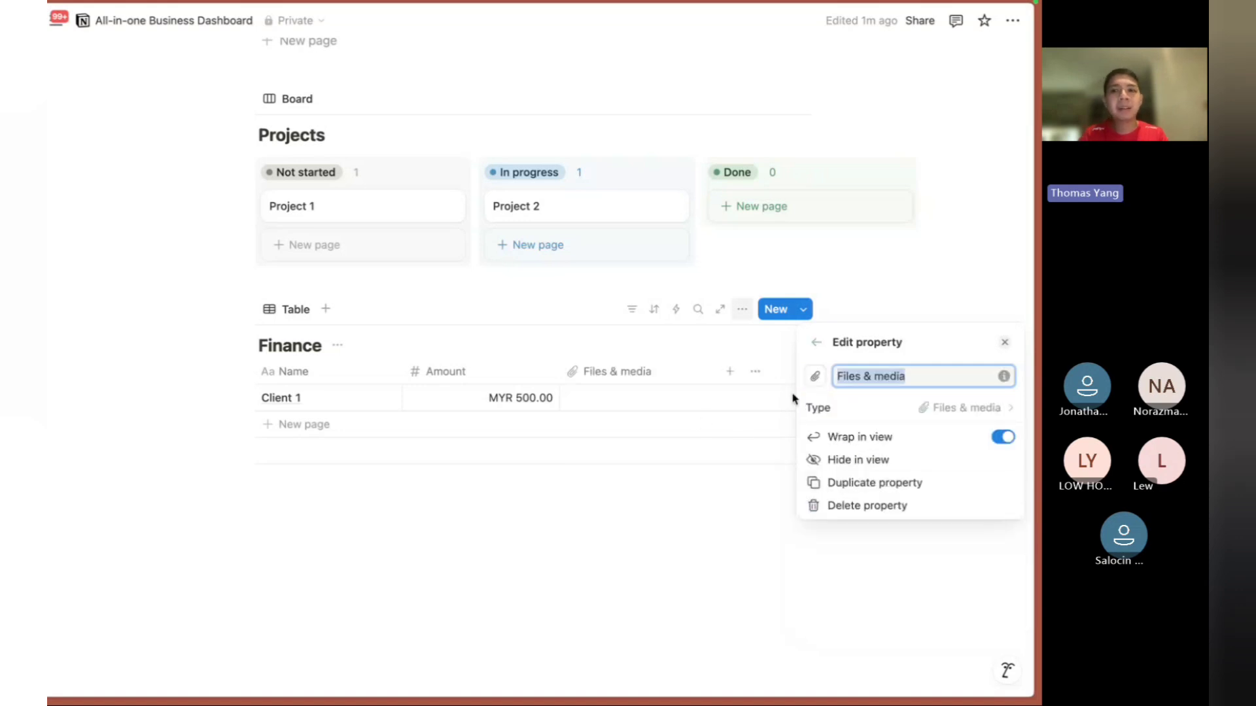
{"action": "type", "text": "Invoice"}
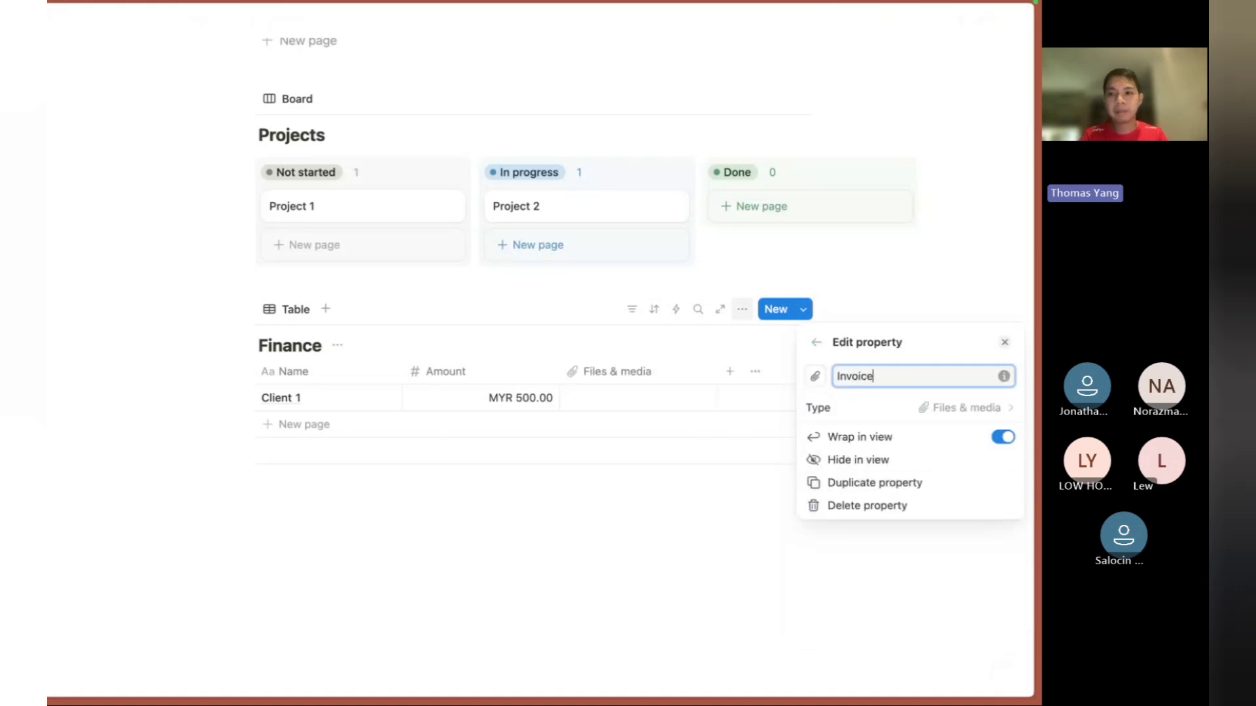
{"action": "left_click", "coordinate": [717, 374]}
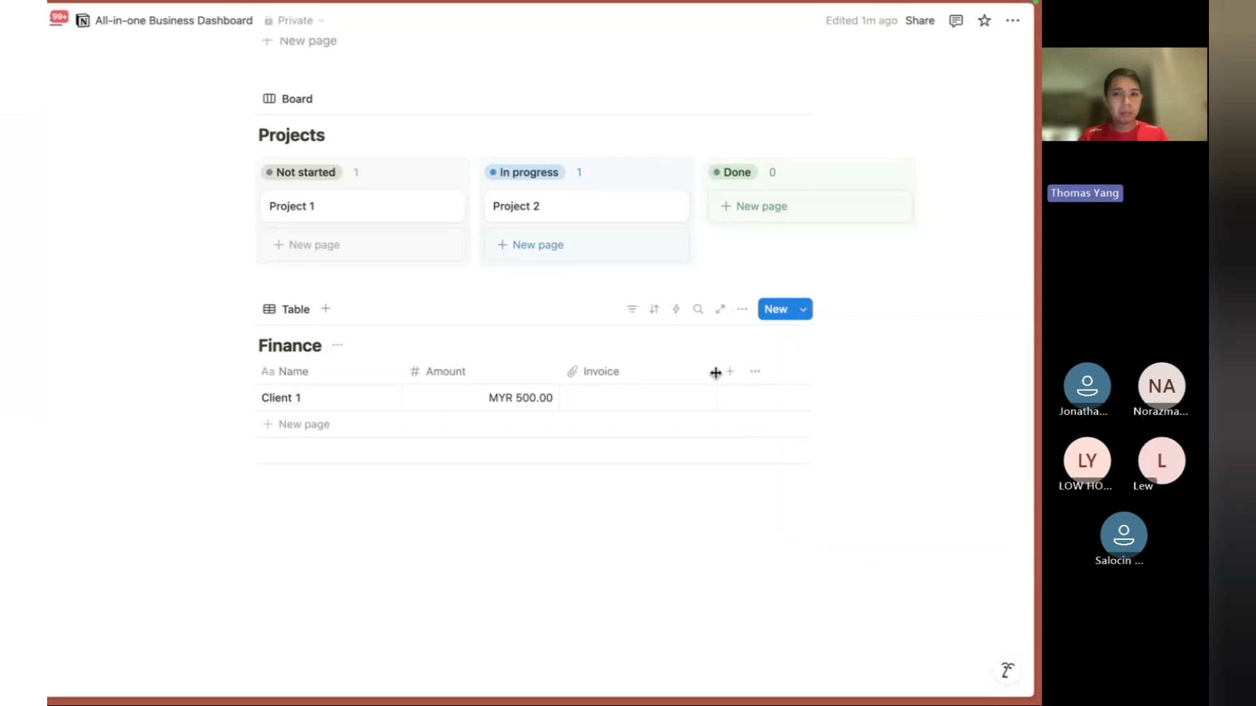
Narrow the Finance table's Invoice and Amount columns, and check the file upload options in Client 1's Invoice cell.
{"action": "left_click_drag", "start_coordinate": [717, 375], "coordinate": [678, 378]}
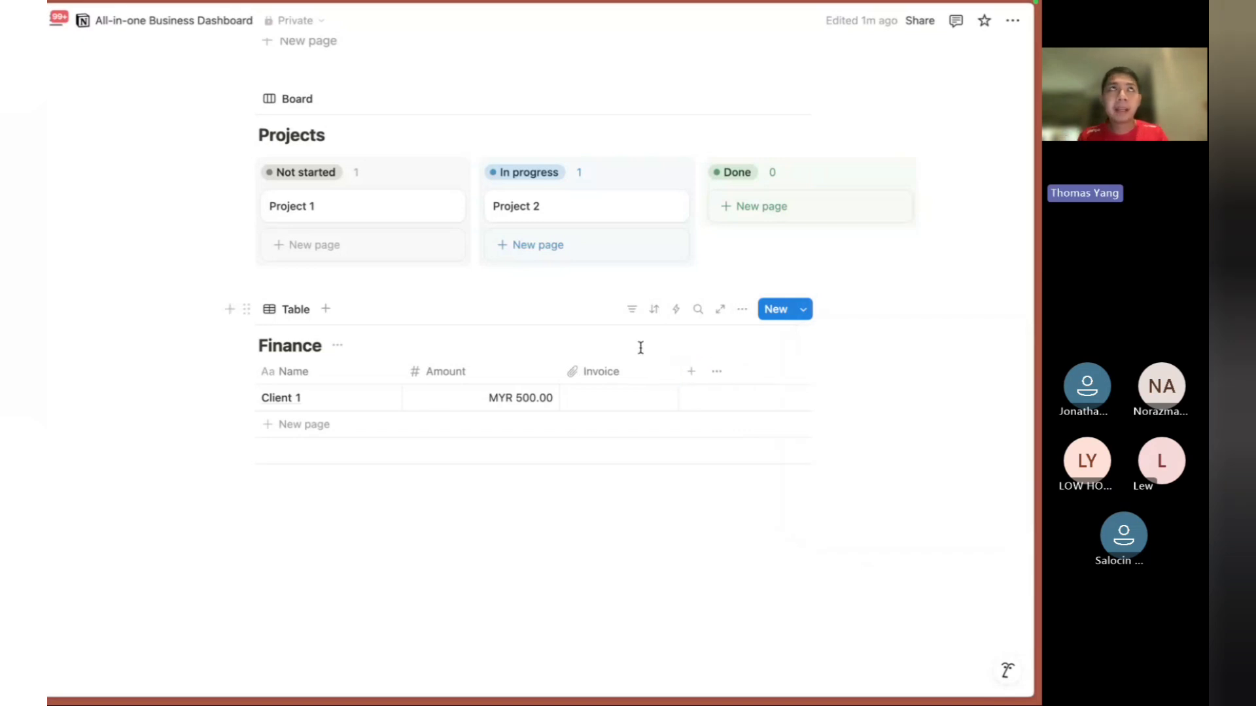
{"action": "left_click", "coordinate": [626, 407]}
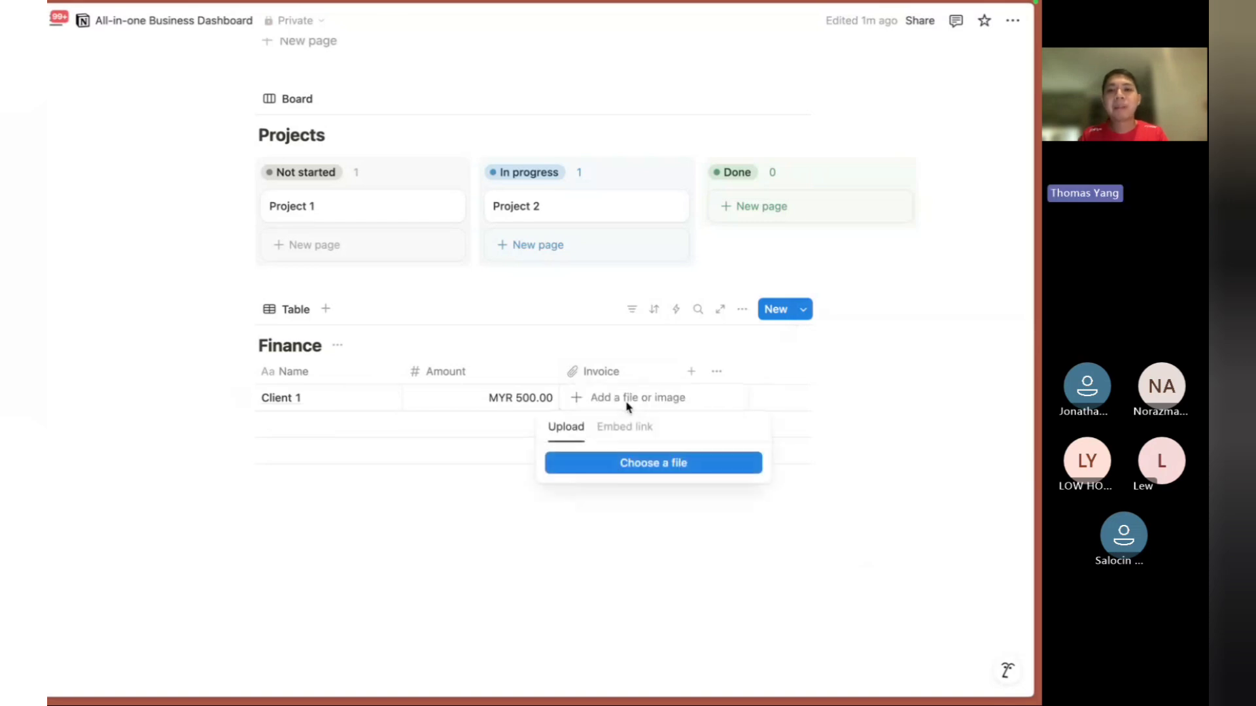
{"action": "left_click", "coordinate": [596, 359]}
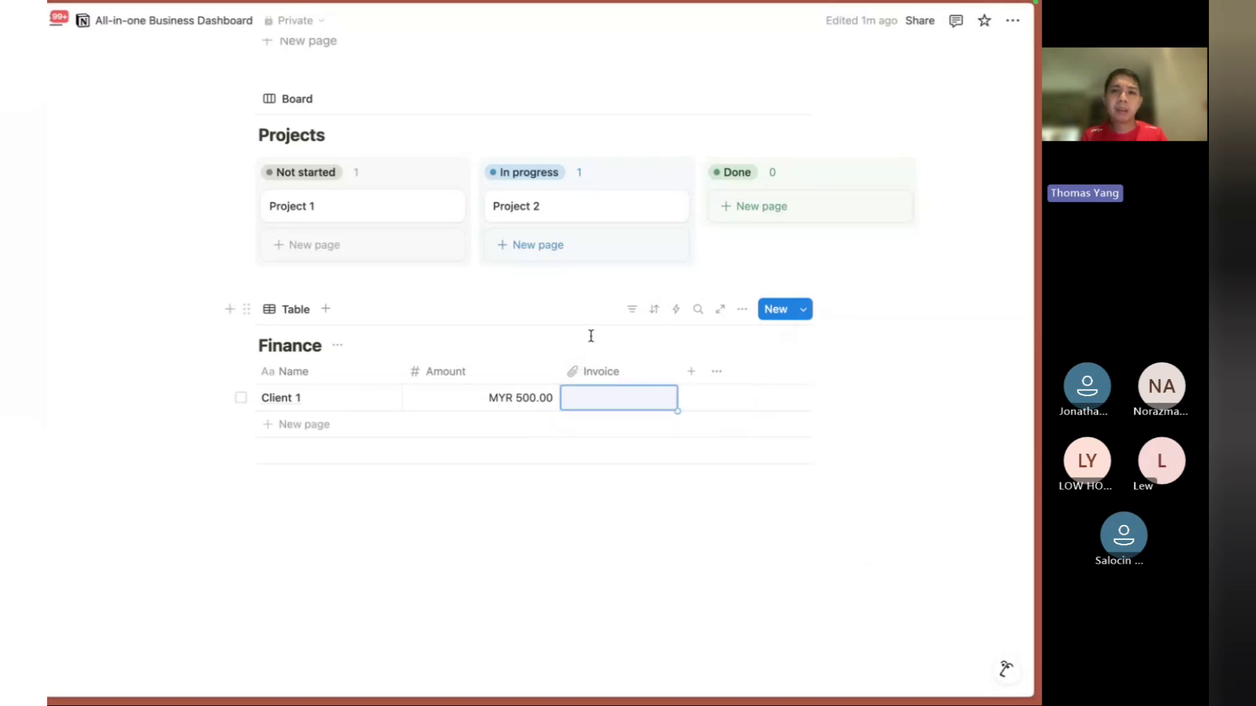
{"action": "left_click", "coordinate": [562, 374]}
{"action": "left_click_drag", "start_coordinate": [560, 377], "coordinate": [517, 375]}
{"action": "left_click", "coordinate": [568, 378]}
{"action": "left_click", "coordinate": [567, 376]}
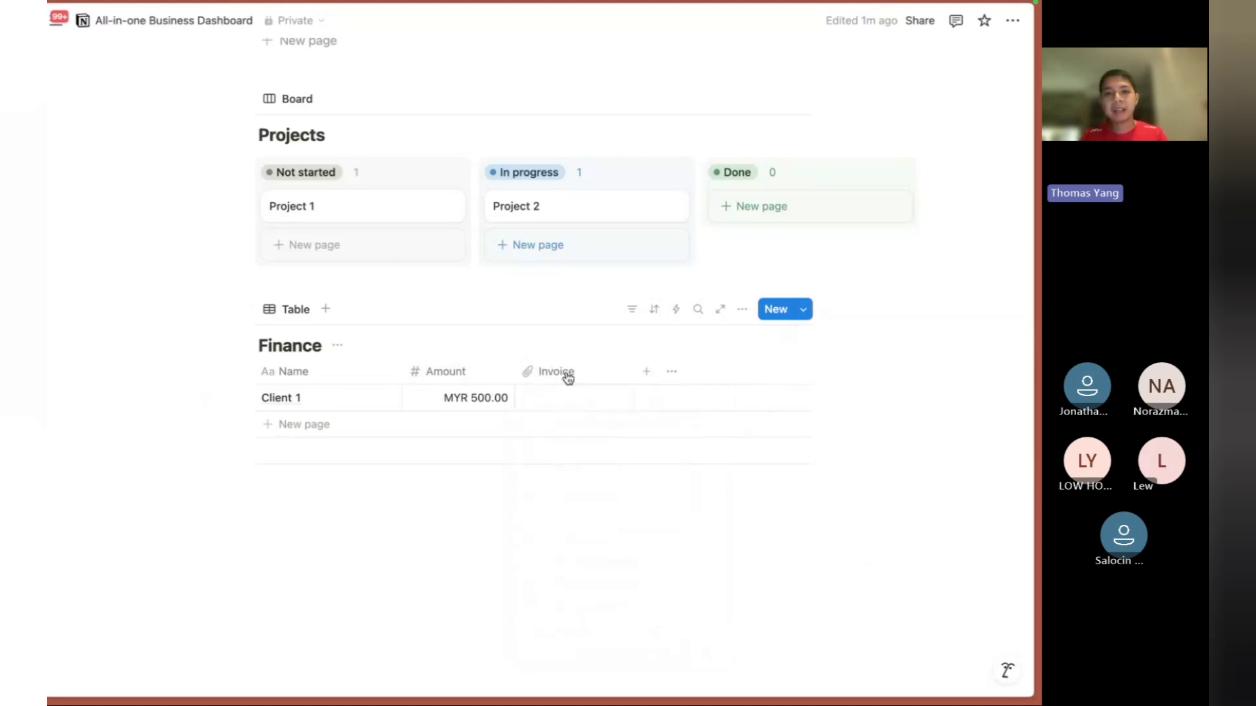
{"action": "left_click", "coordinate": [567, 377]}
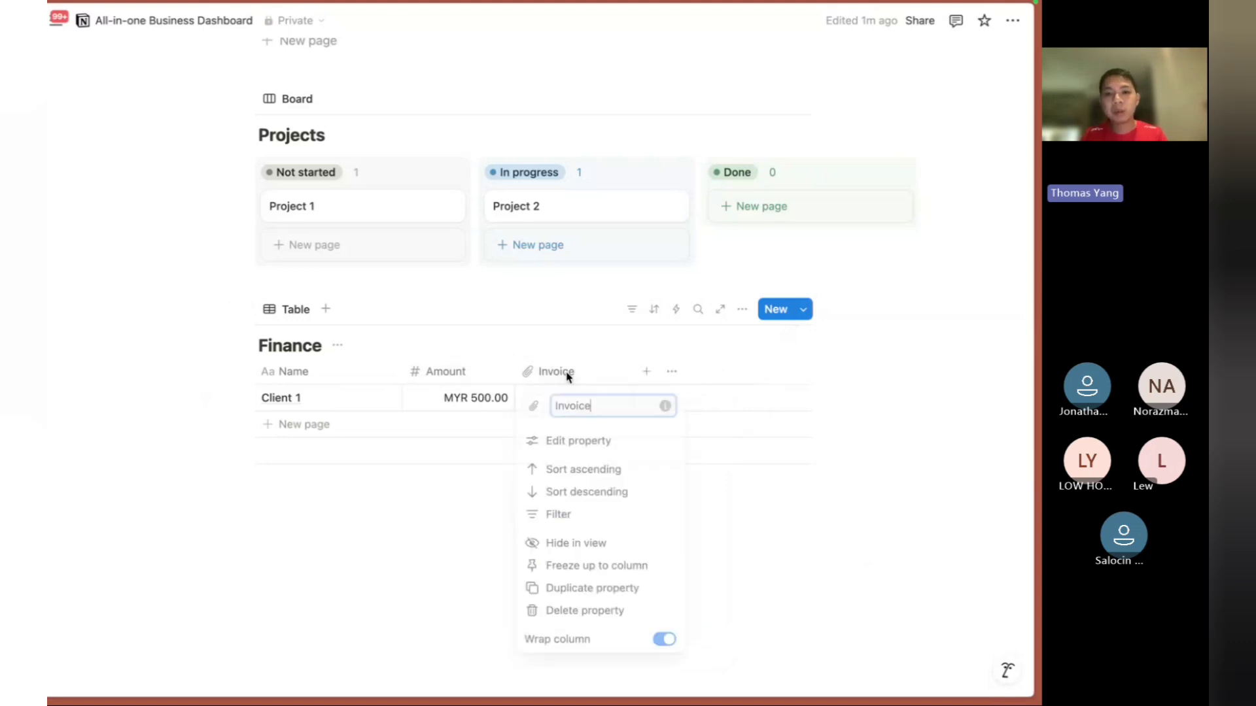
{"action": "left_click", "coordinate": [584, 367]}
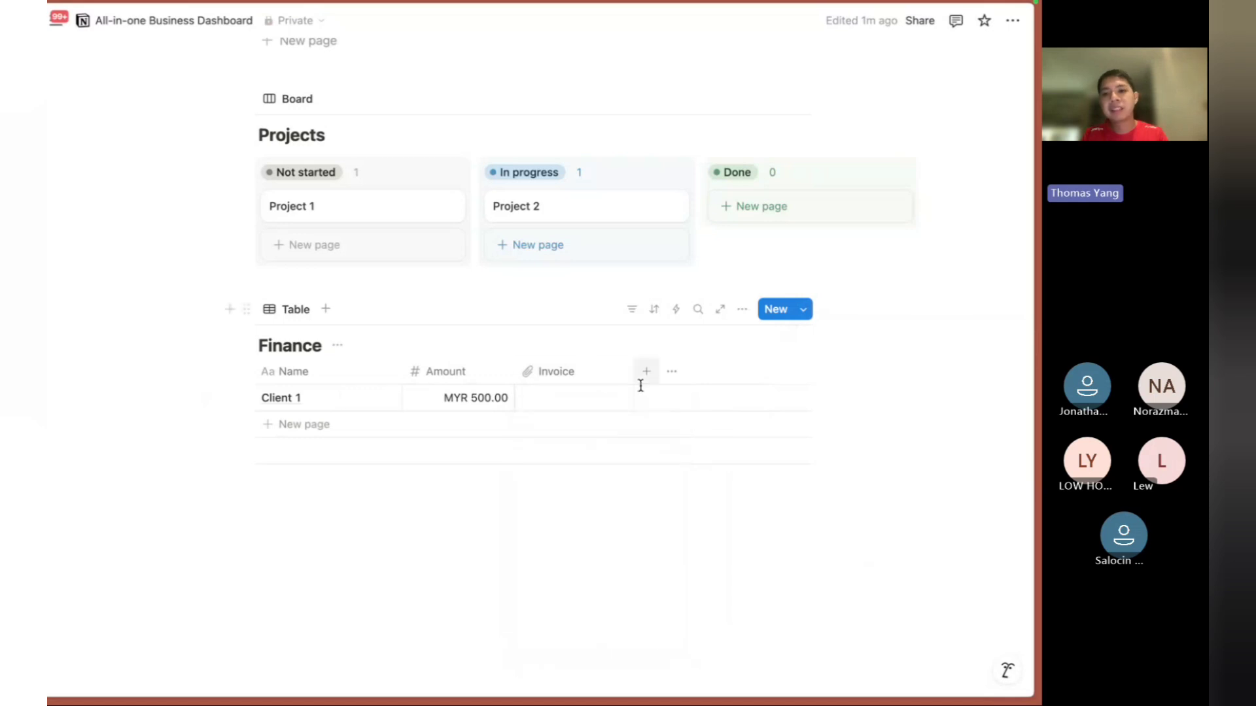
Duplicate the Finance table's Invoice property, rename the copy Receipt, and slightly narrow the Name column.
{"action": "left_click", "coordinate": [561, 380]}
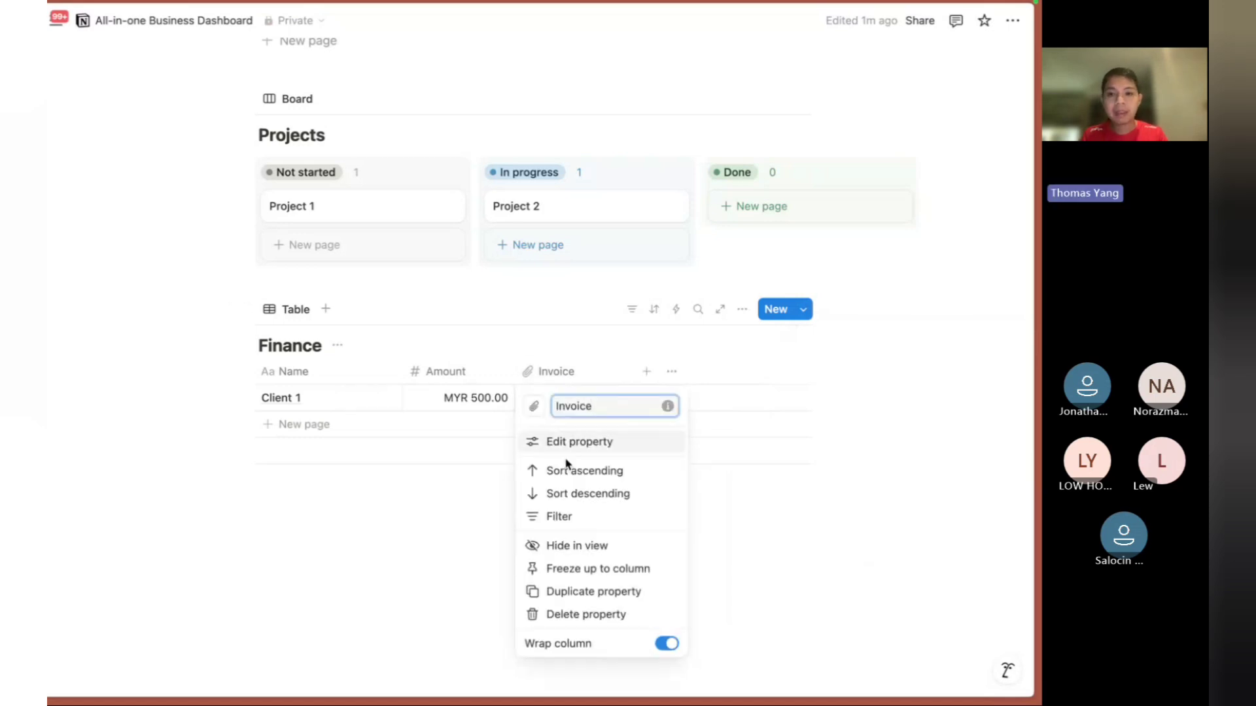
{"action": "left_click", "coordinate": [575, 594]}
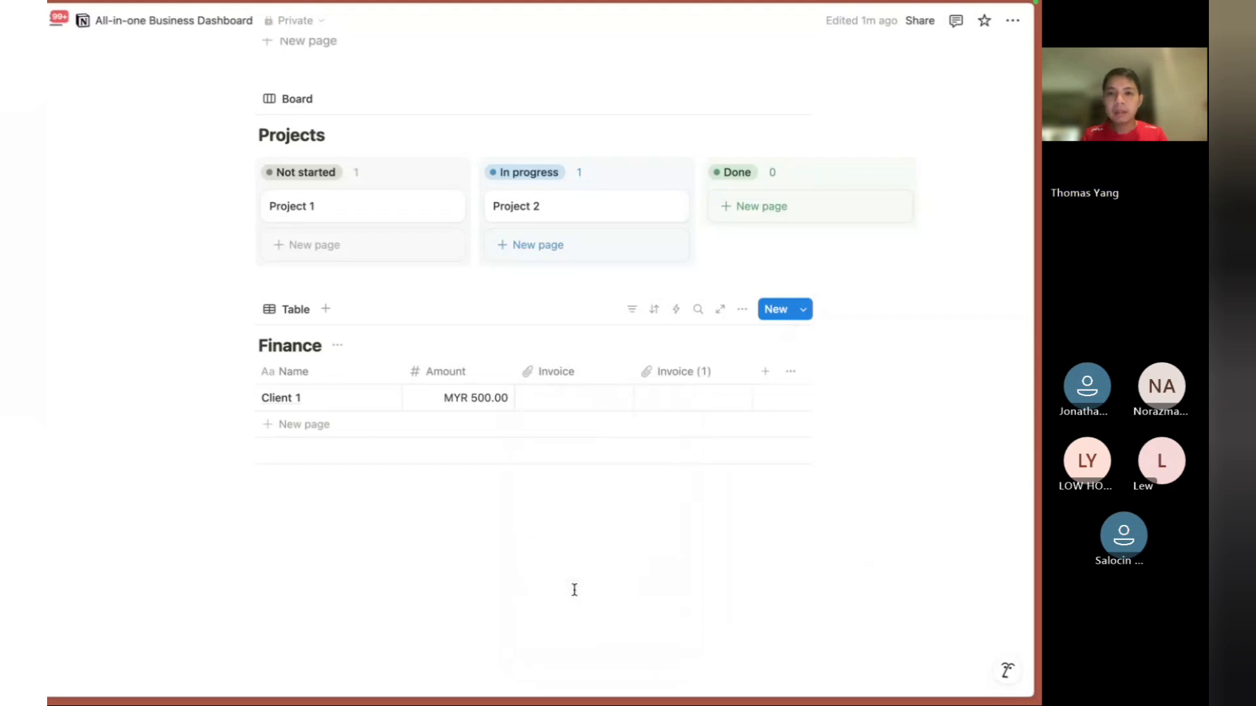
{"action": "left_click", "coordinate": [690, 379]}
{"action": "type", "text": "Re"}
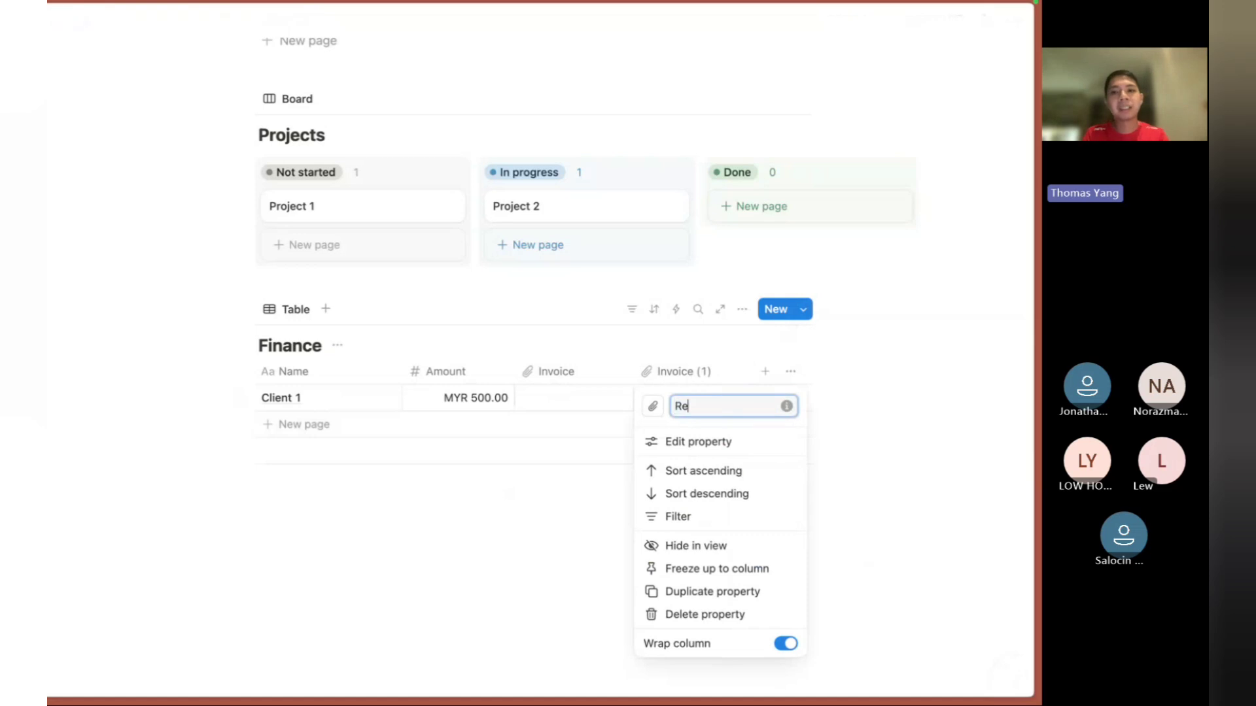
{"action": "type", "text": "ceipt"}
{"action": "key", "text": "Return"}
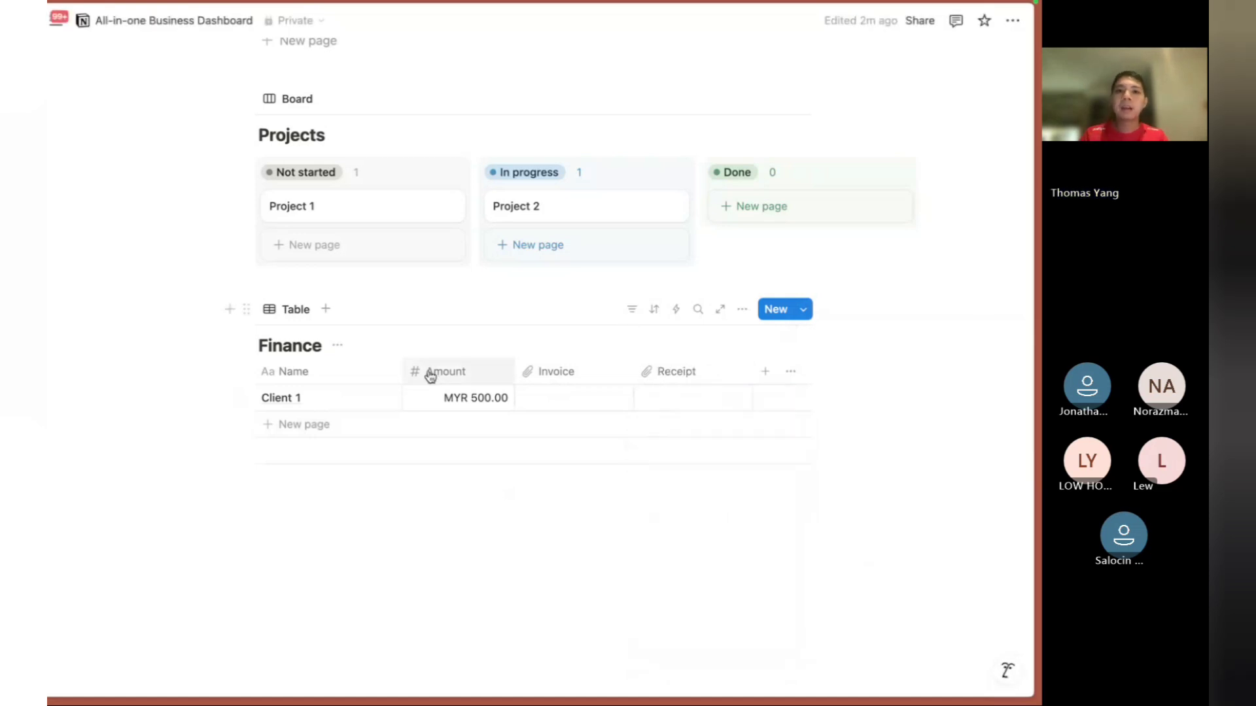
{"action": "left_click_drag", "start_coordinate": [398, 371], "coordinate": [391, 373]}
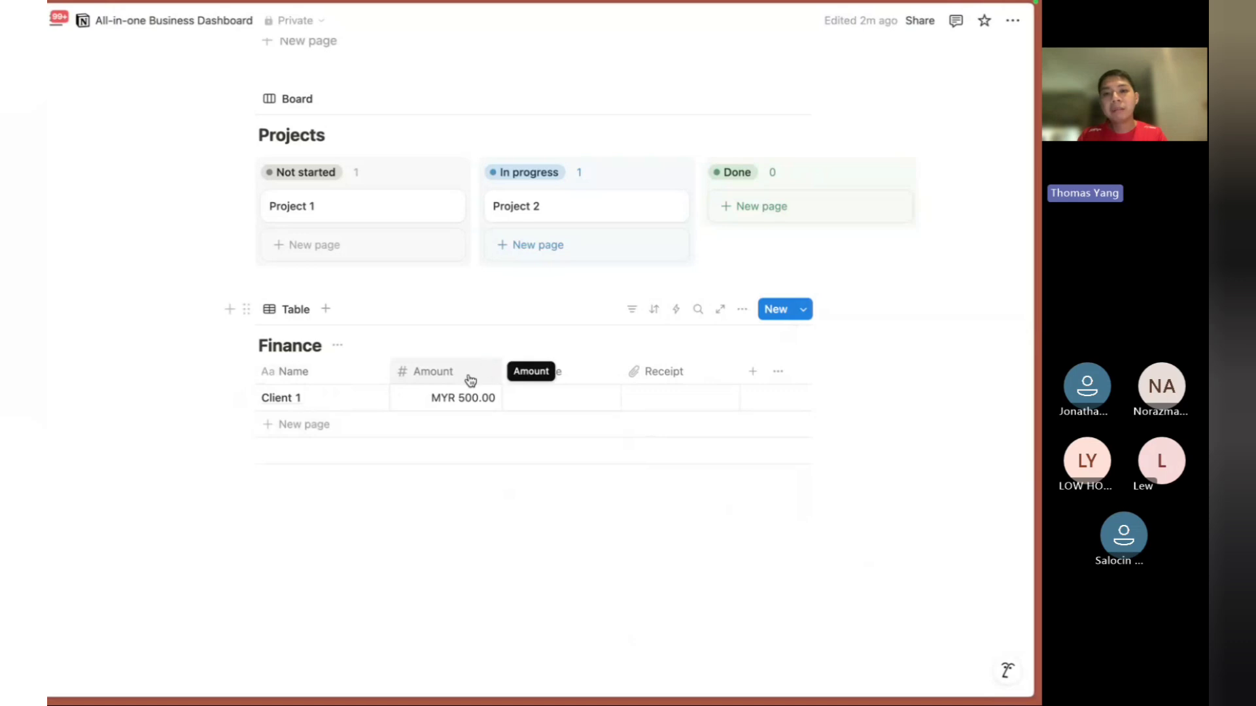
Add a property of type Status to the Finance table, keeping the name Status.
{"action": "left_click", "coordinate": [753, 373]}
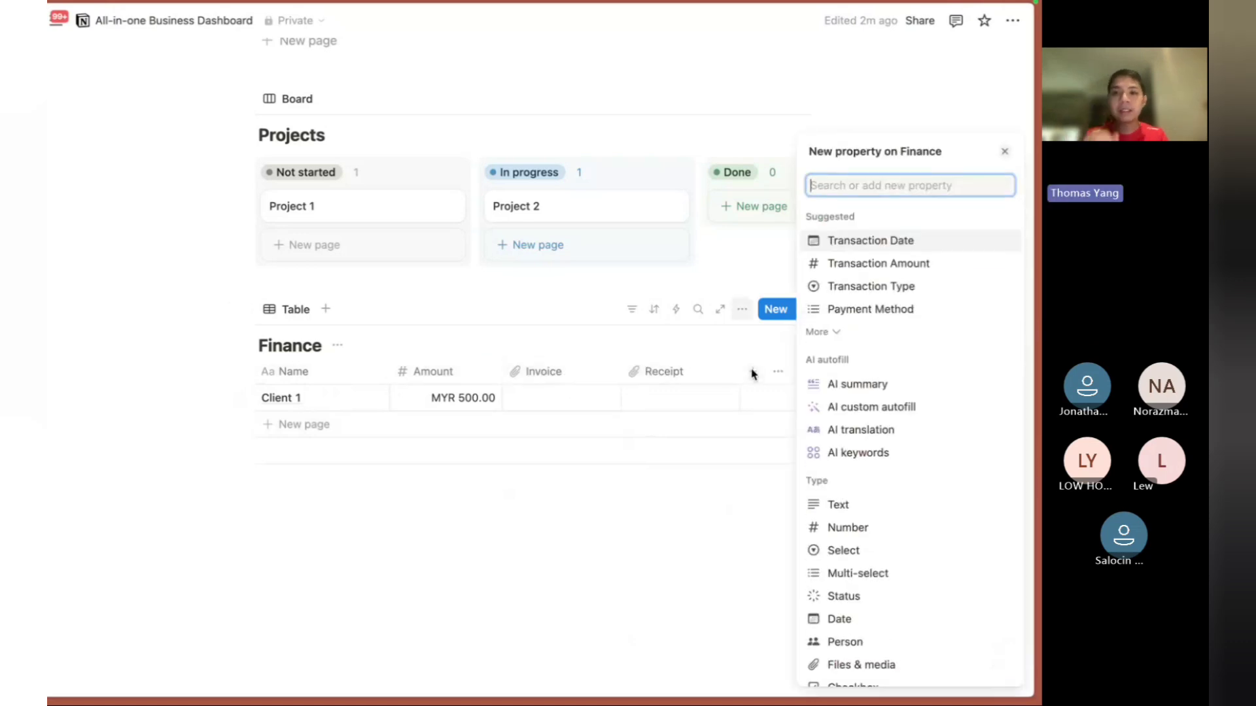
{"action": "type", "text": "status"}
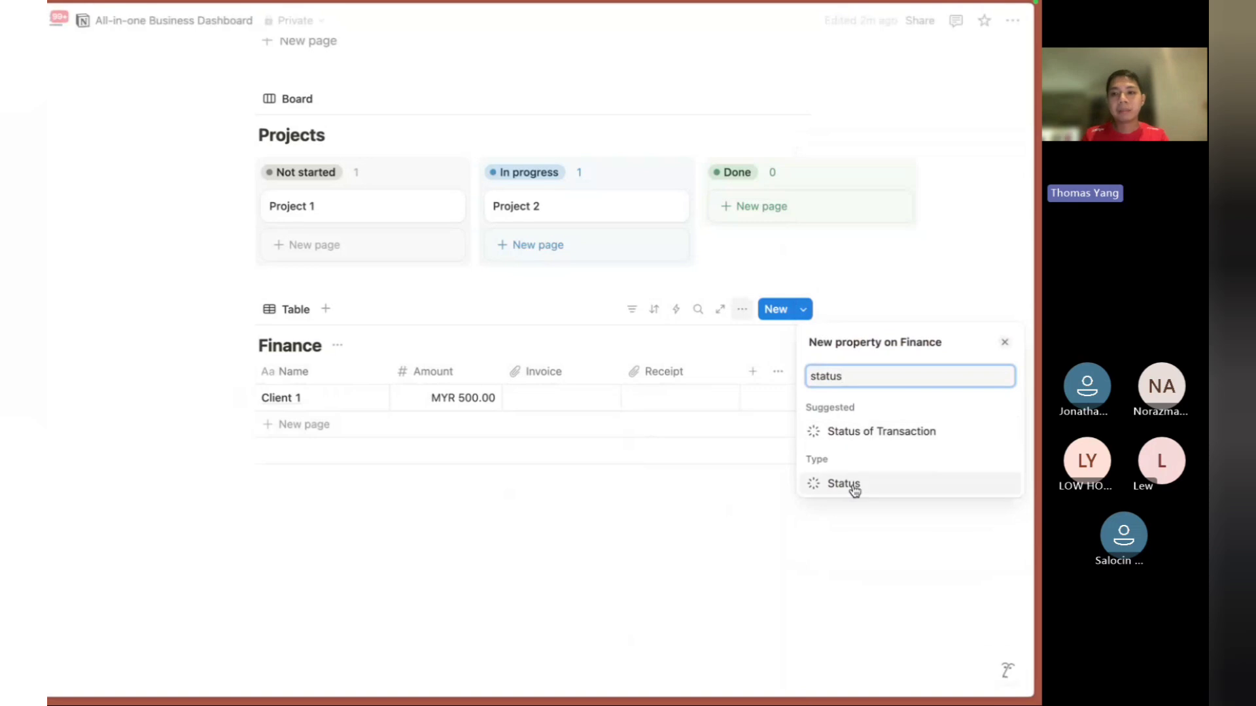
{"action": "left_click", "coordinate": [843, 484]}
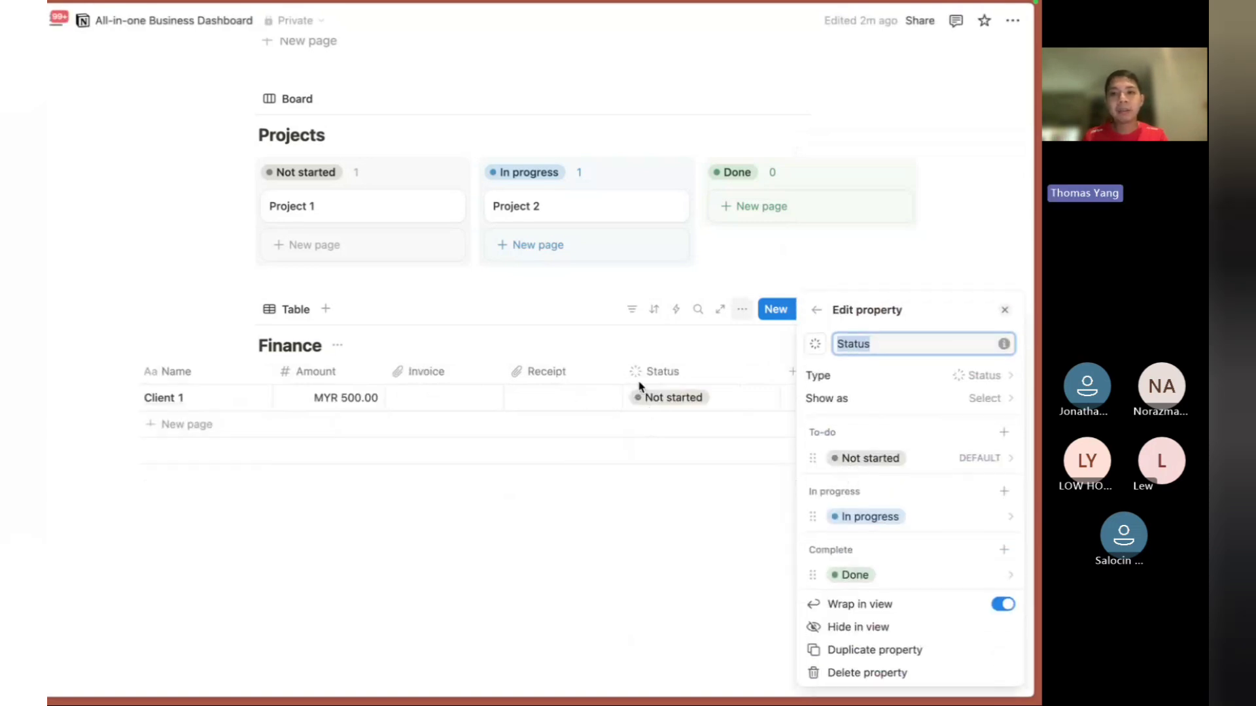
{"action": "left_click", "coordinate": [776, 530]}
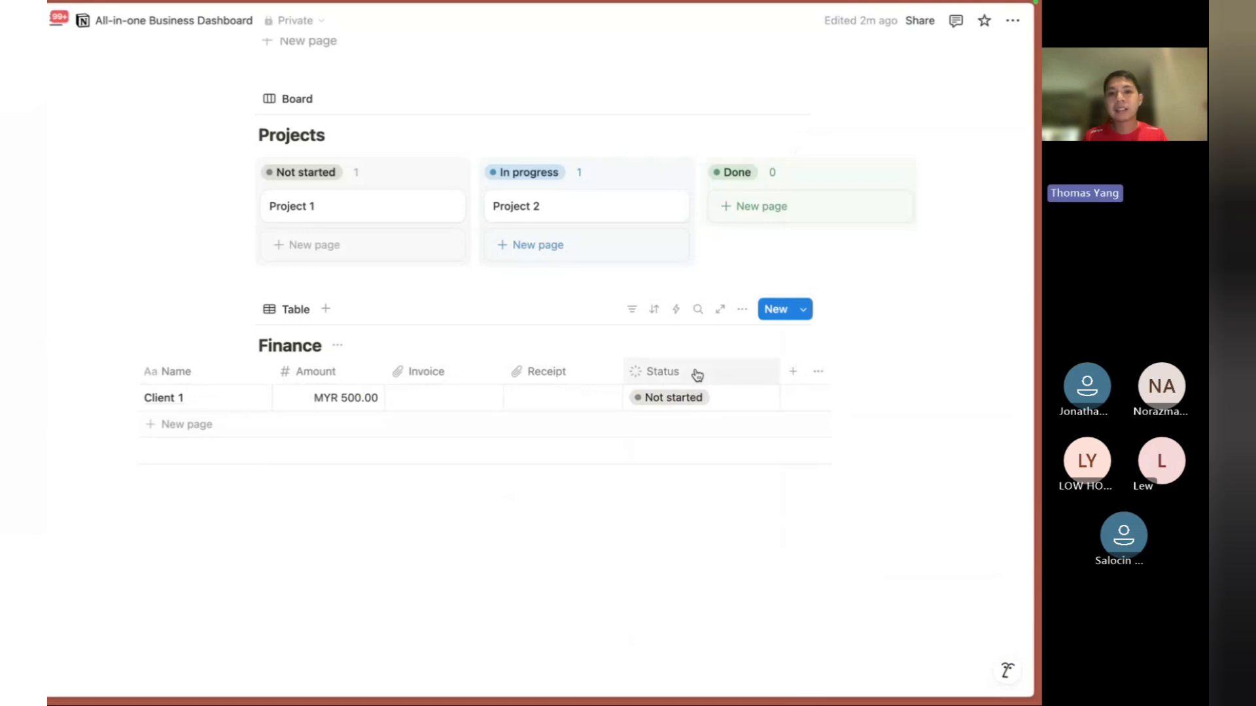
{"action": "scroll", "coordinate": [698, 375], "scroll_direction": "left", "scroll_amount": 3}
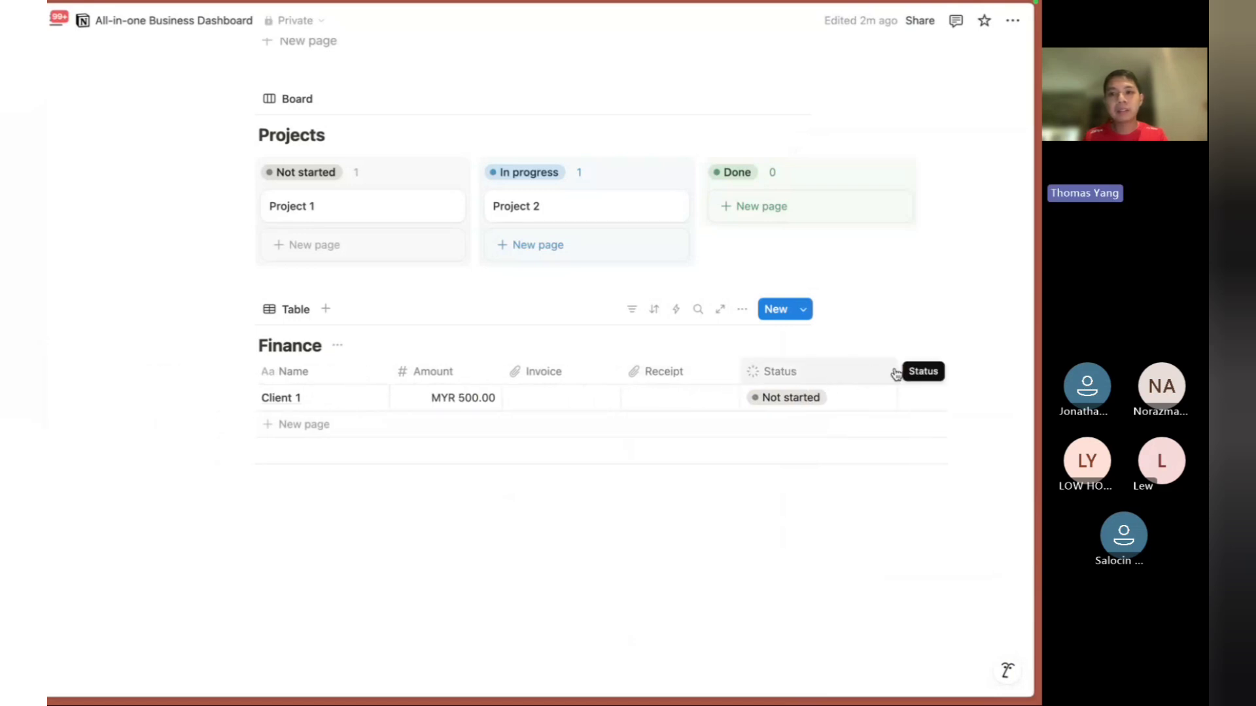
{"action": "scroll", "coordinate": [426, 361], "scroll_direction": "up", "scroll_amount": 2}
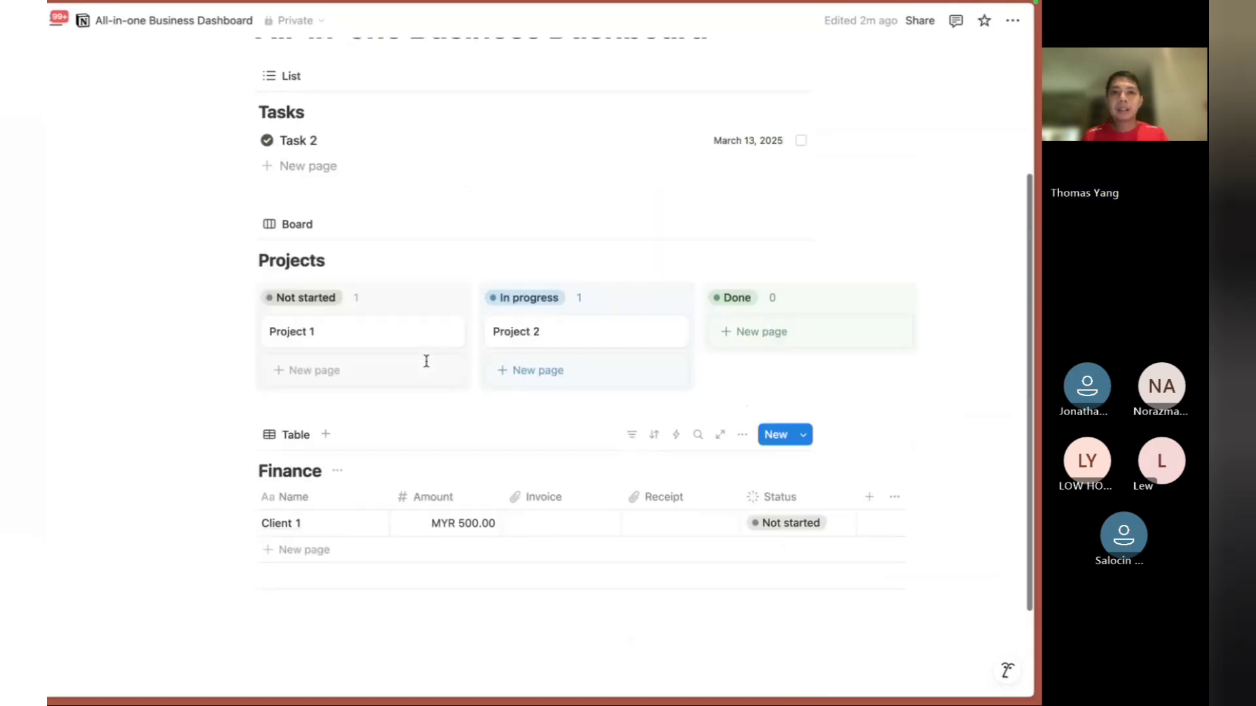
{"action": "scroll", "coordinate": [425, 361], "scroll_direction": "up", "scroll_amount": 1}
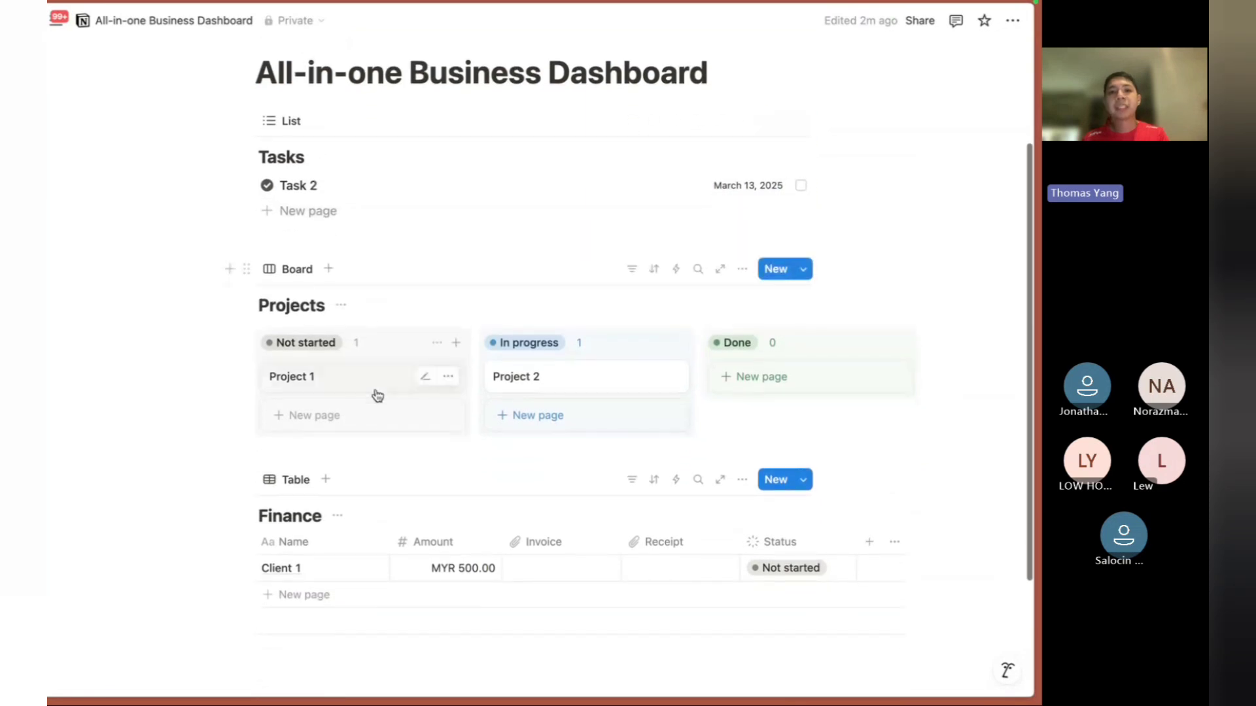
{"action": "scroll", "coordinate": [378, 395], "scroll_direction": "down", "scroll_amount": 1}
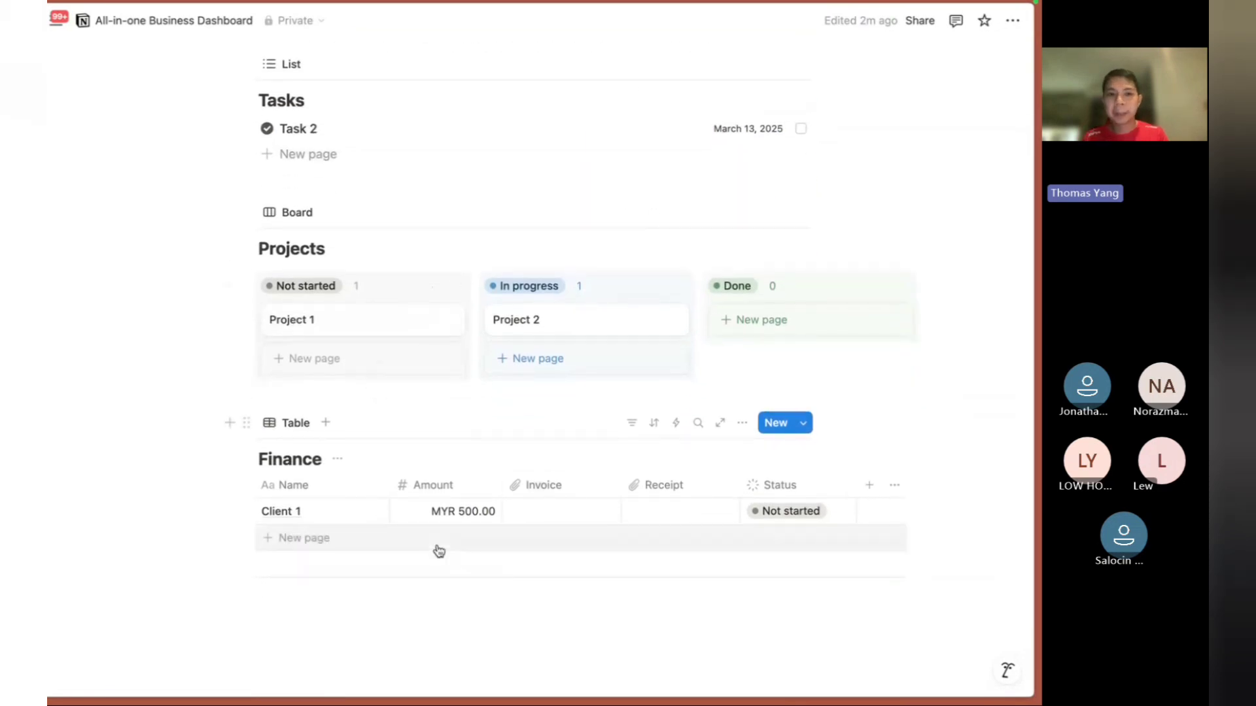
{"action": "scroll", "coordinate": [392, 553], "scroll_direction": "up", "scroll_amount": 1}
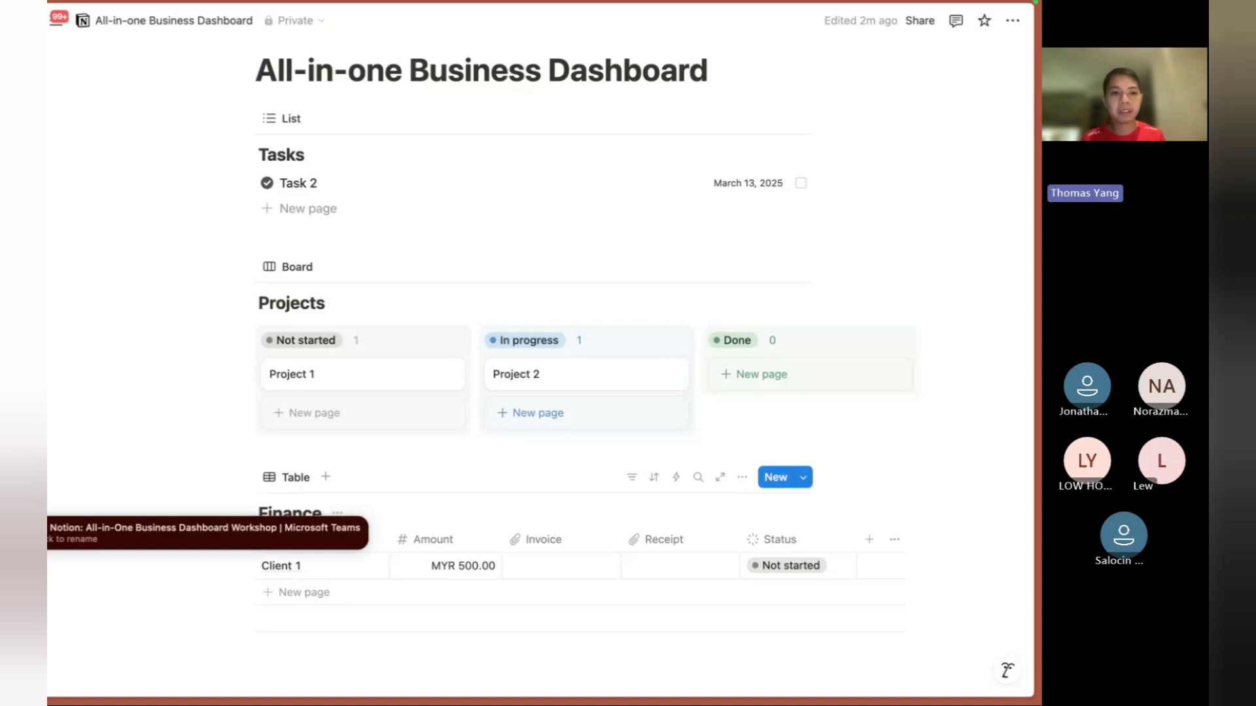
Switch to the Microsoft Teams meeting to check its chat, close the chat, and return to the Notion dashboard.
{"action": "left_click", "coordinate": [48, 532]}
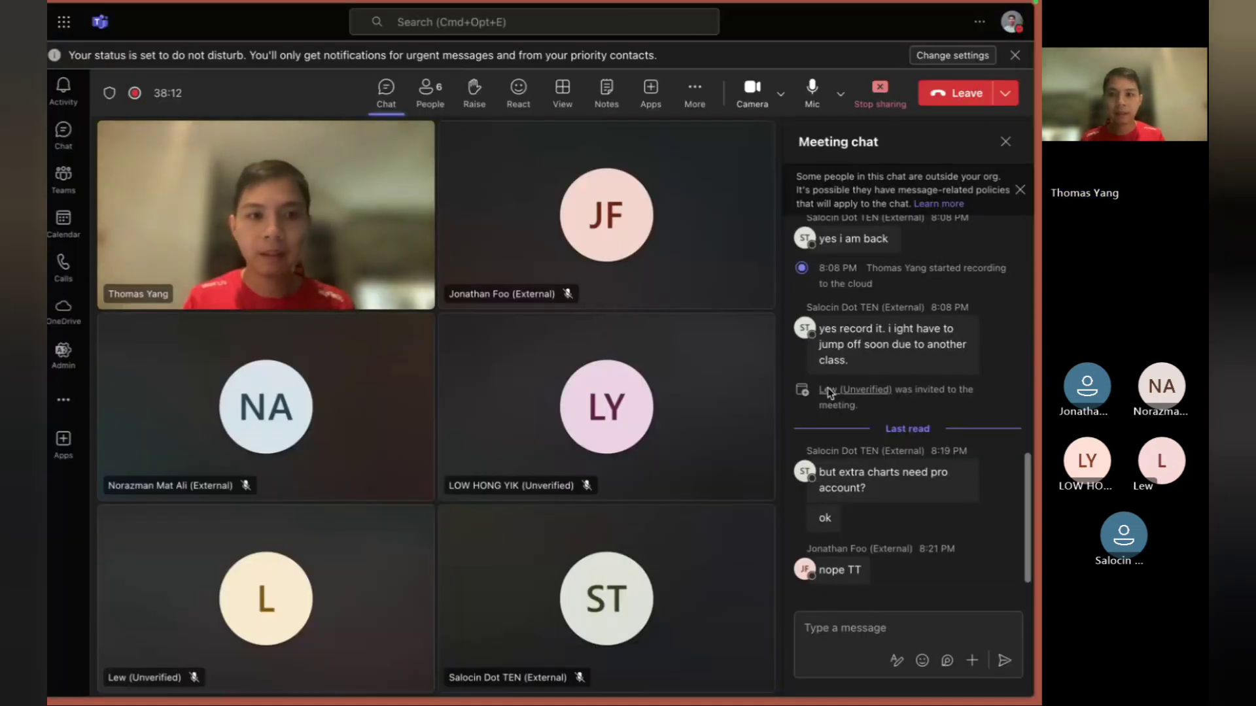
{"action": "left_click", "coordinate": [1005, 141]}
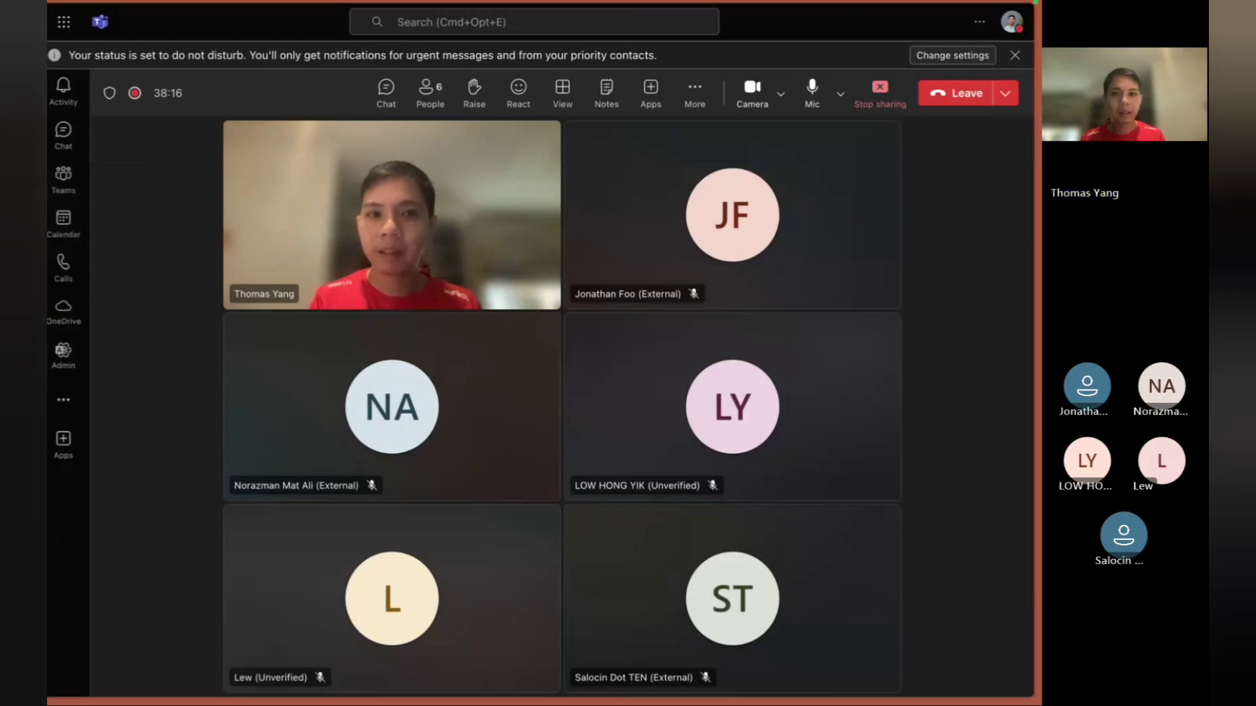
{"action": "left_click", "coordinate": [49, 142]}
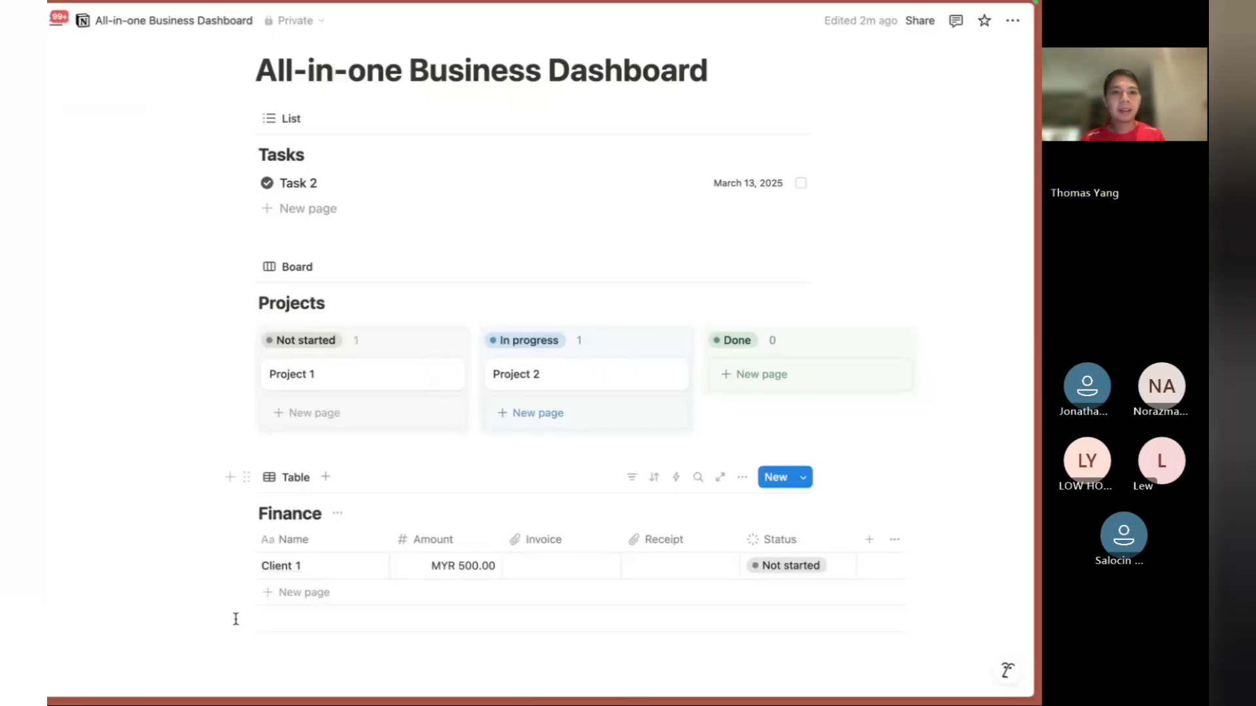
{"action": "scroll", "coordinate": [236, 619], "scroll_direction": "up", "scroll_amount": 1}
{"action": "scroll", "coordinate": [236, 619], "scroll_direction": "down", "scroll_amount": 1}
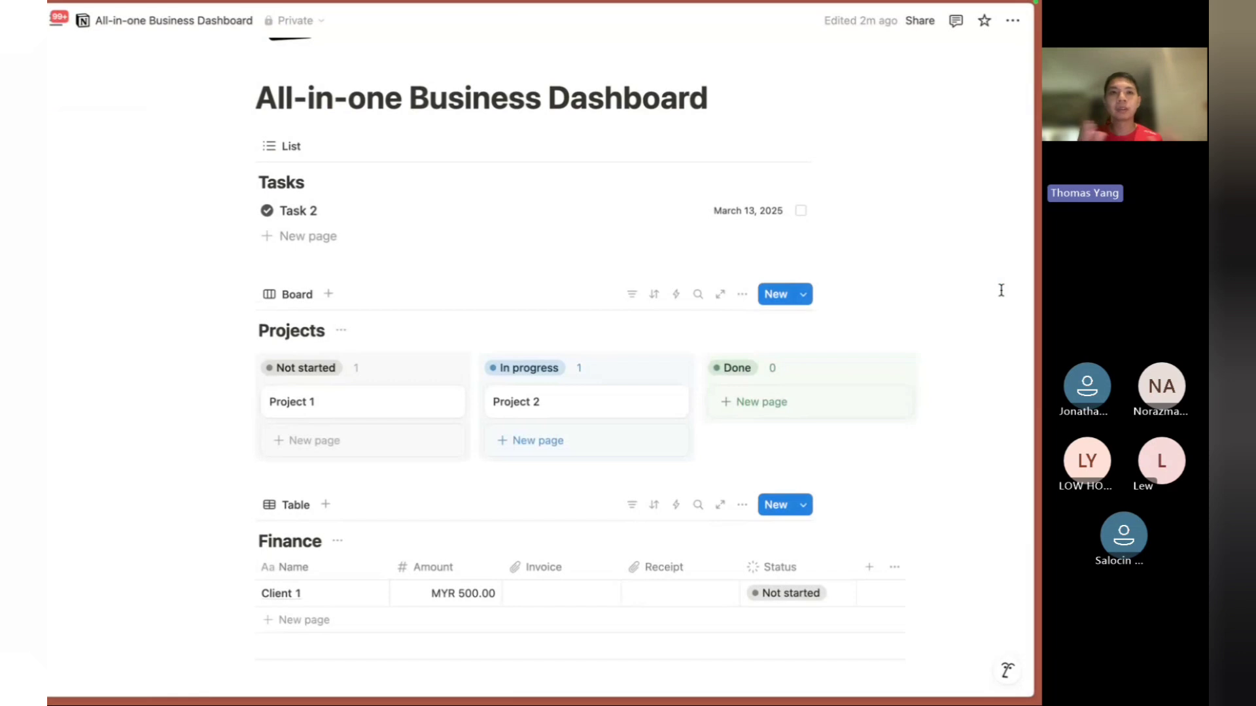
{"action": "left_click", "coordinate": [802, 112]}
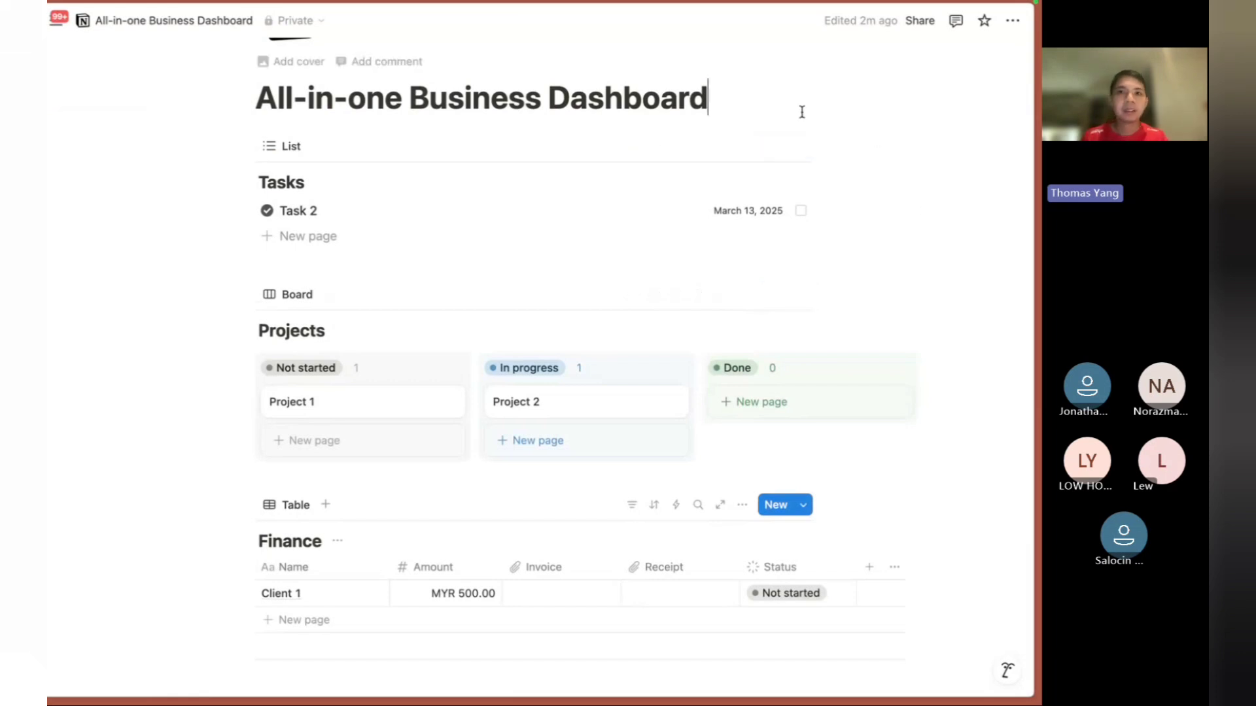
{"action": "key", "text": "Return"}
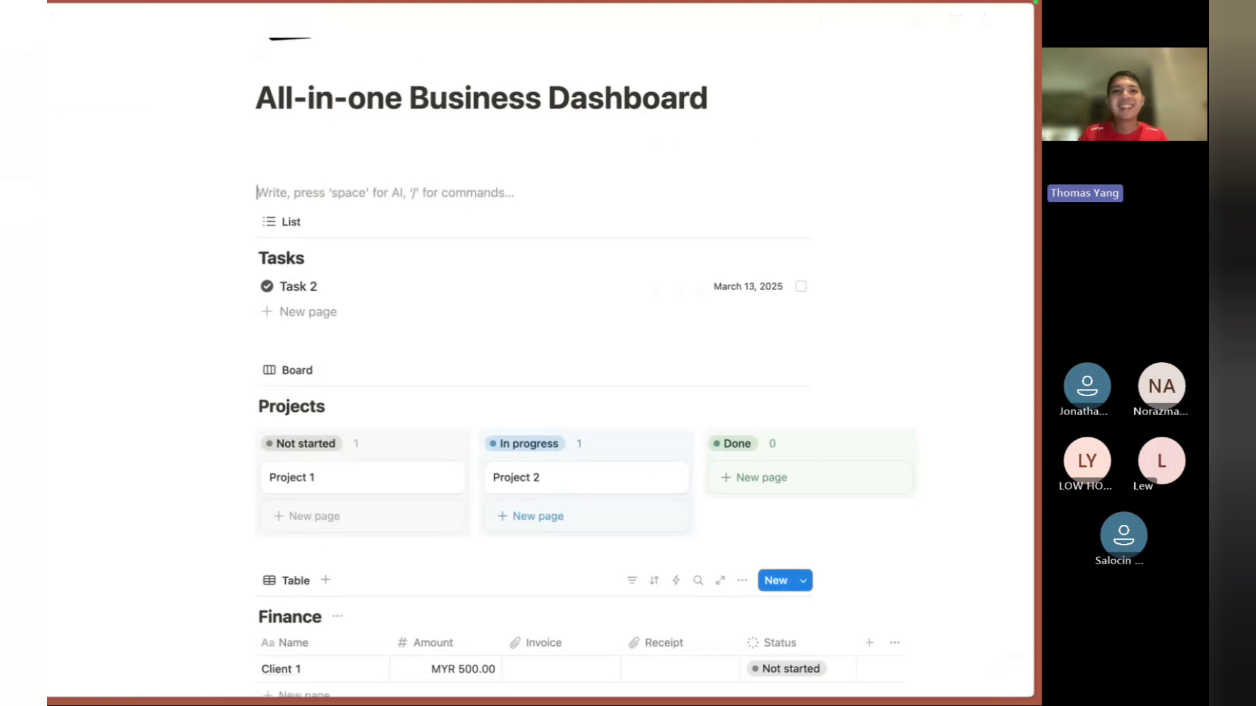
{"action": "key", "text": "Up"}
{"action": "key", "text": "Up"}
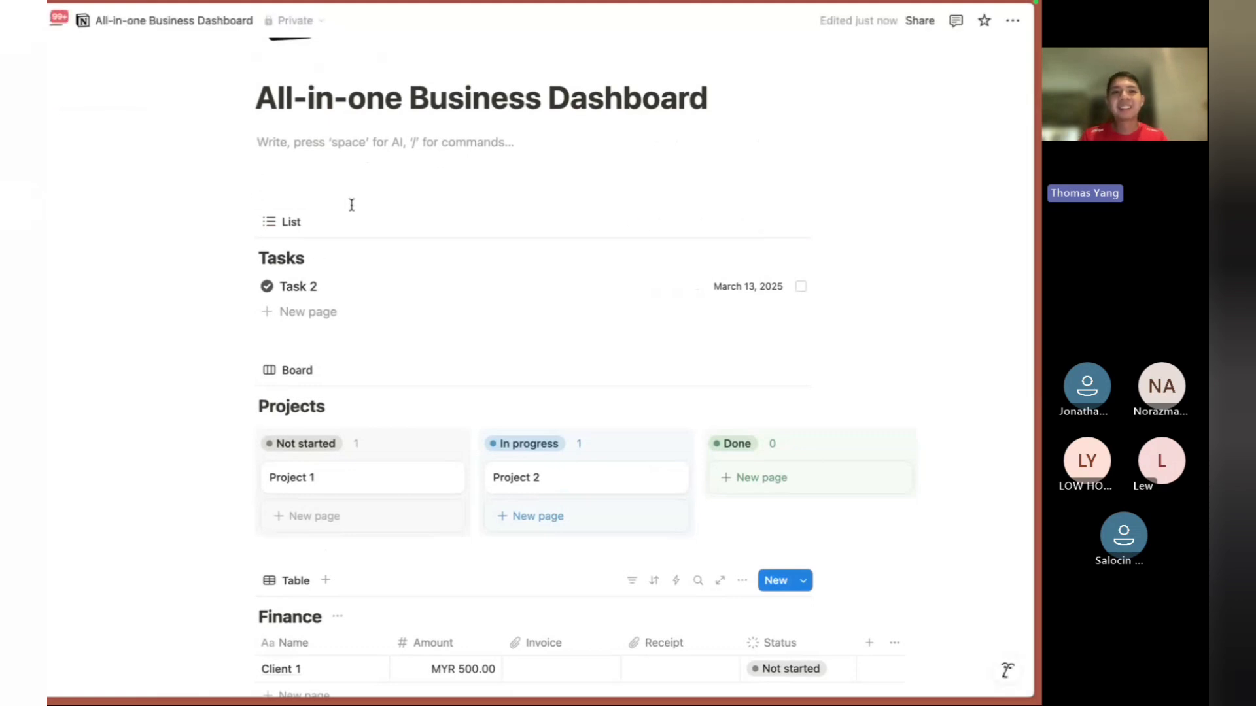
{"action": "key", "text": "Down"}
{"action": "key", "text": "Down"}
{"action": "key", "text": "BackSpace"}
{"action": "key", "text": "BackSpace"}
{"action": "key", "text": "BackSpace"}
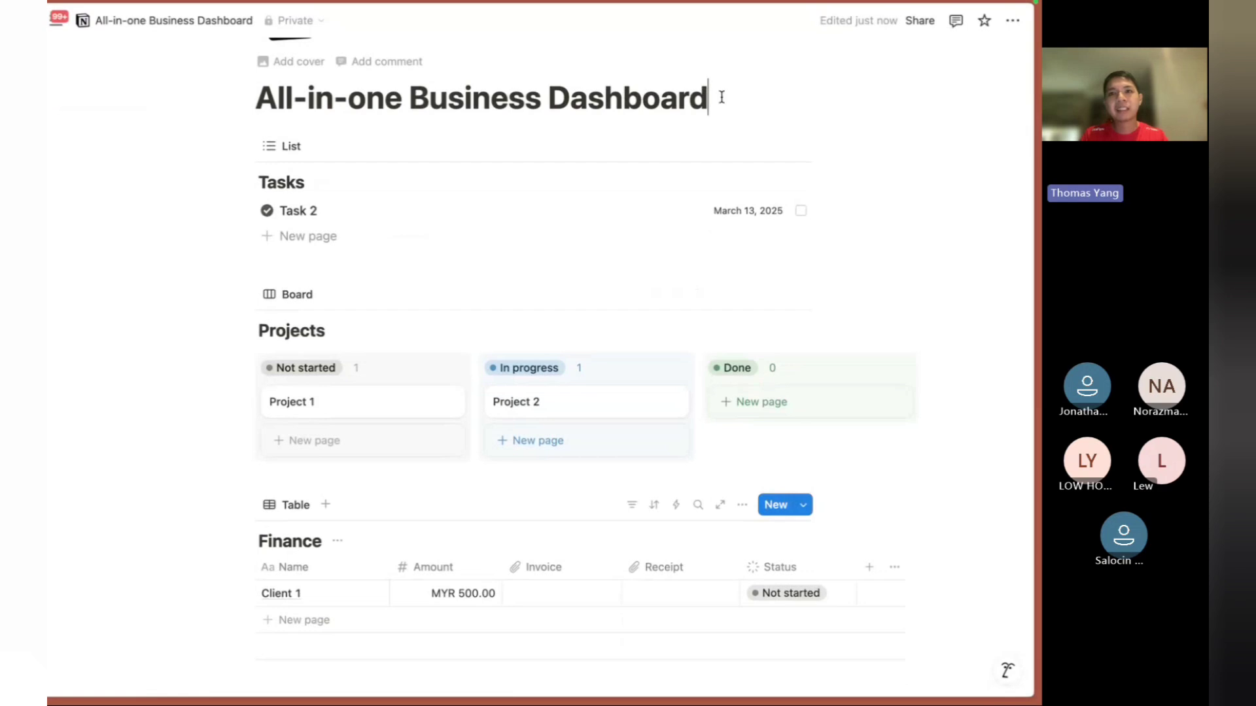
Add four blank lines between the page title and the Tasks list, and place the cursor on the first one.
{"action": "key", "text": "Return"}
{"action": "key", "text": "Return"}
{"action": "key", "text": "Return"}
{"action": "key", "text": "Return"}
{"action": "key", "text": "Down"}
{"action": "key", "text": "Down"}
{"action": "key", "text": "Up"}
{"action": "key", "text": "Up"}
{"action": "key", "text": "Up"}
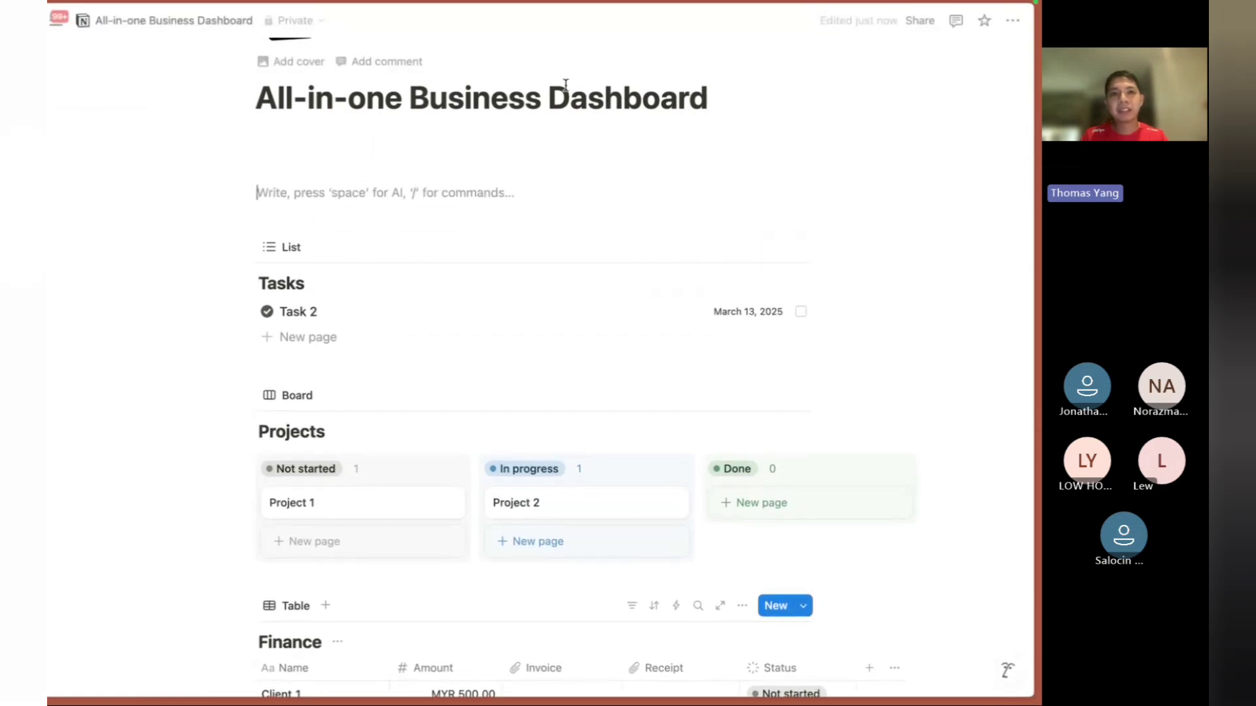
{"action": "key", "text": "Up"}
{"action": "key", "text": "Up"}
Insert a new inline database directly below the page title and name it Database.
{"action": "type", "text": "/database"}
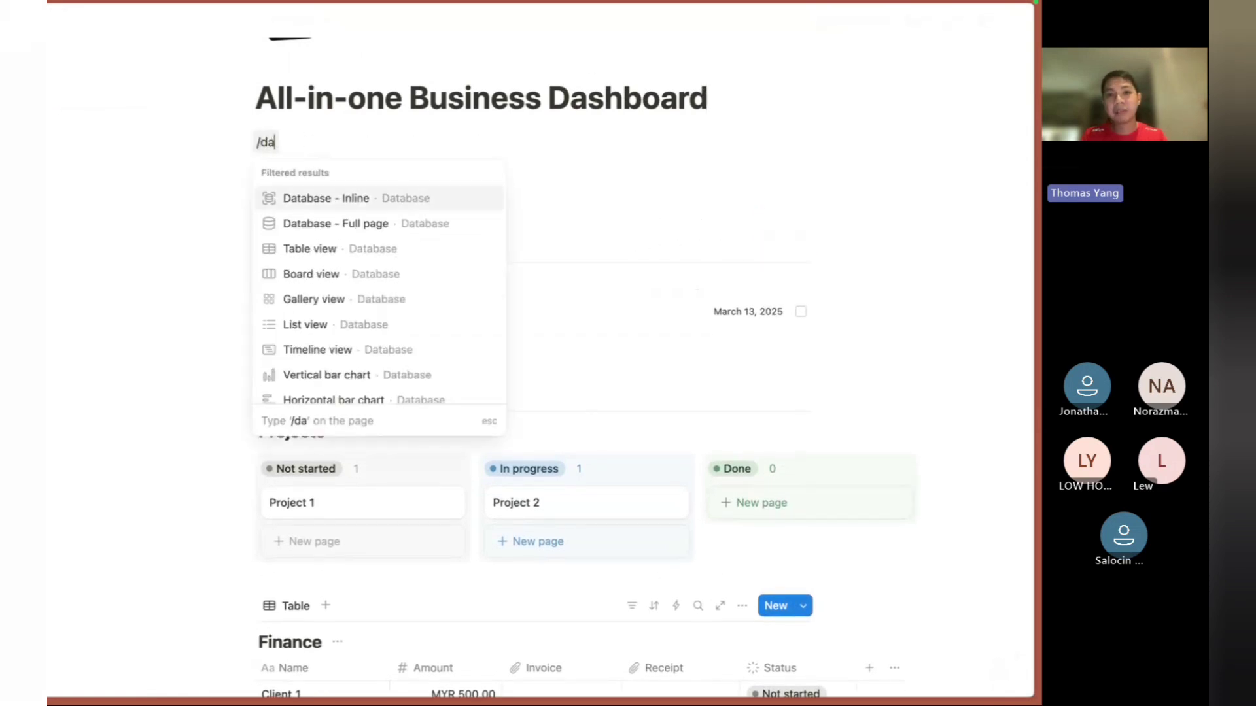
{"action": "key", "text": "Return"}
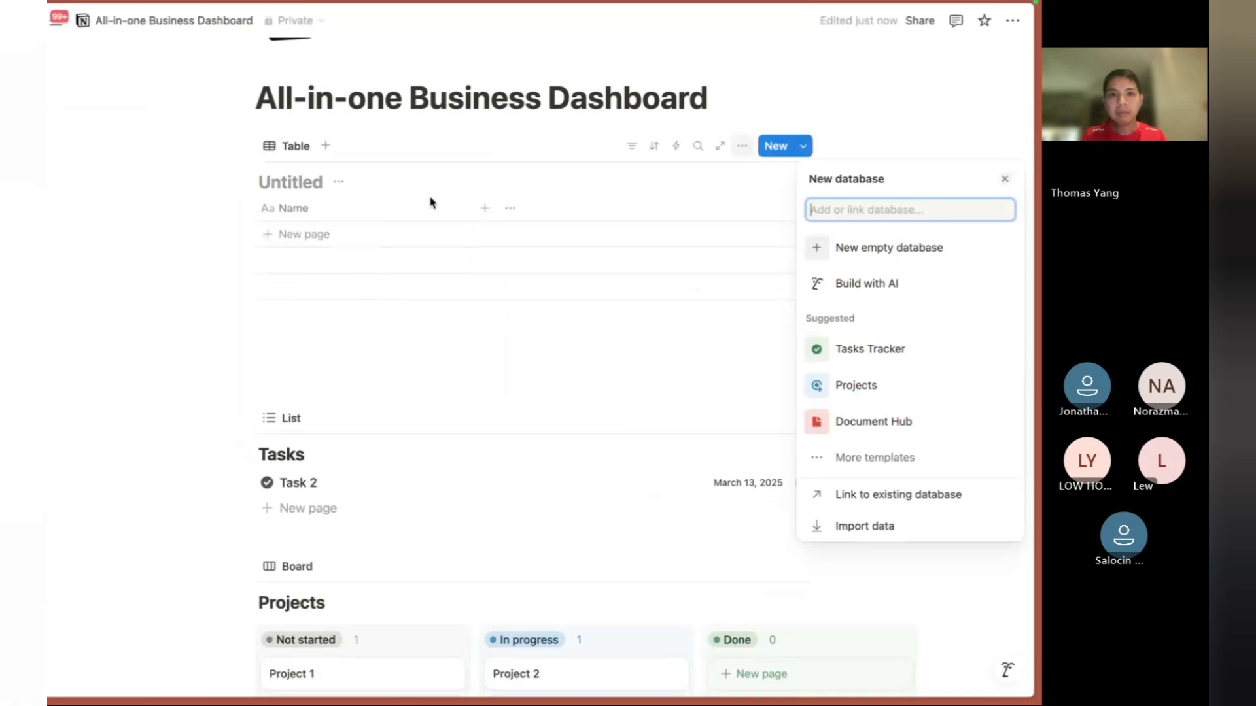
{"action": "left_click", "coordinate": [431, 180]}
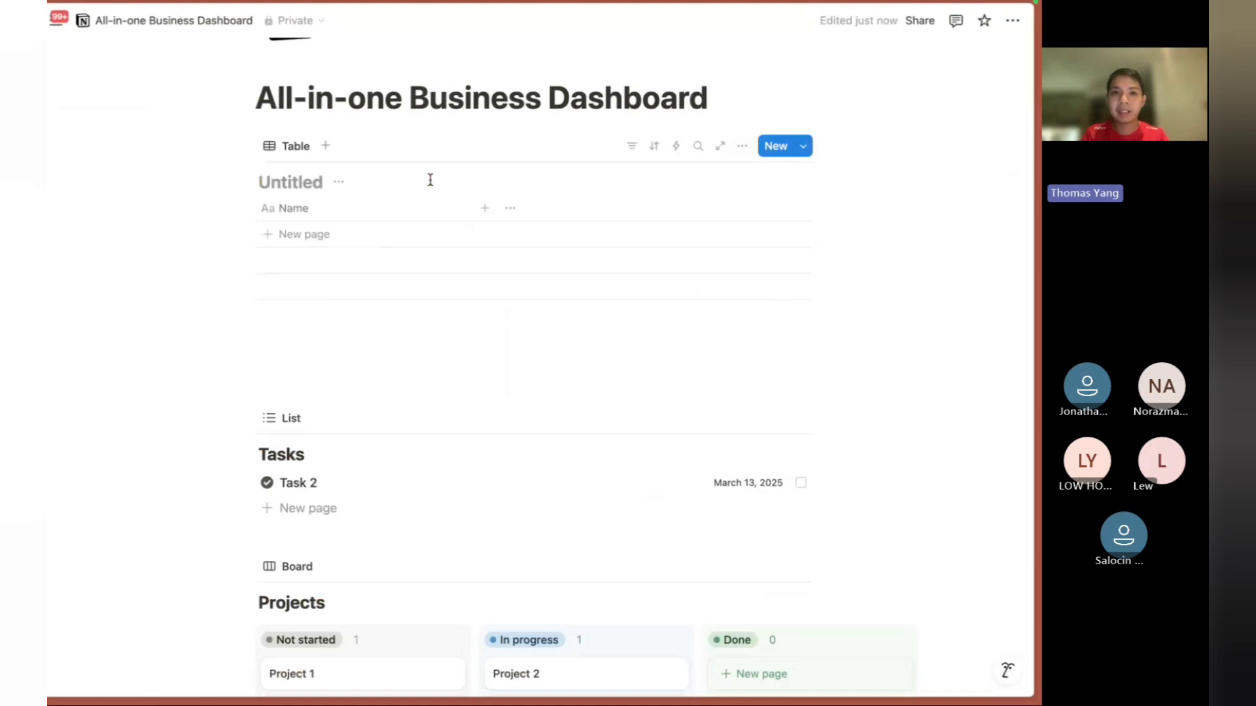
{"action": "type", "text": "Database"}
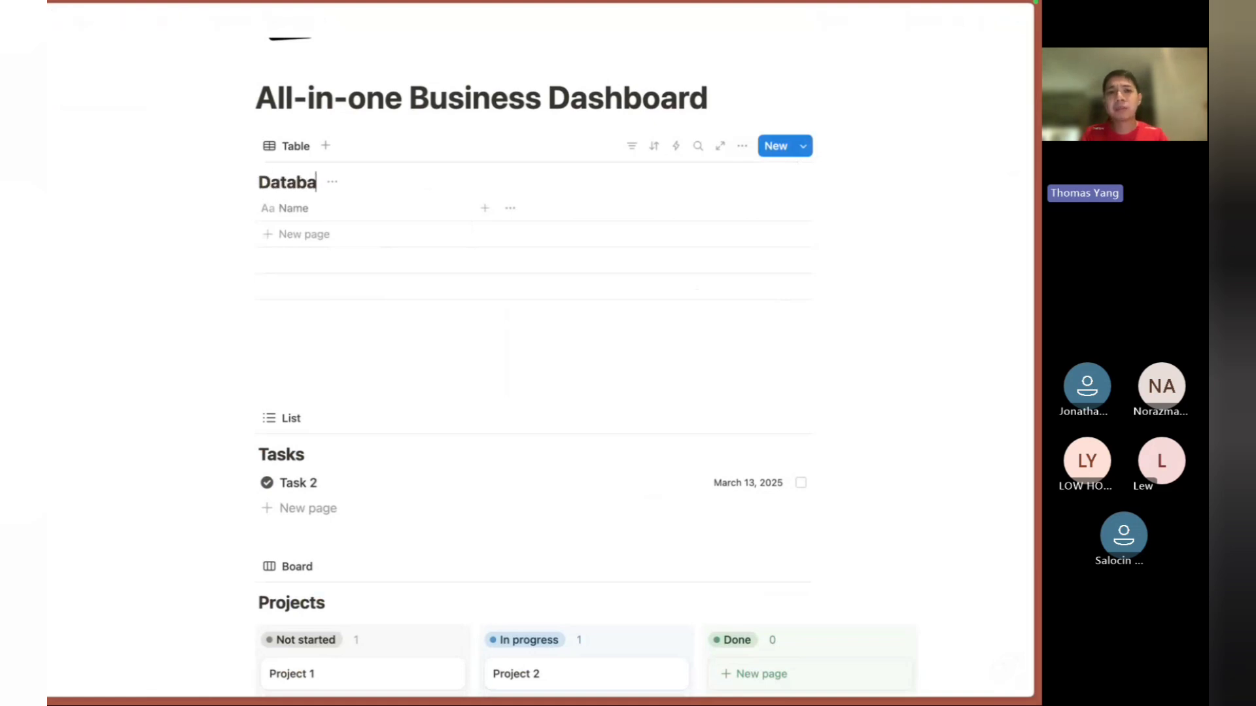
Add an entry named Digital Cookie to the Database table.
{"action": "left_click", "coordinate": [295, 233]}
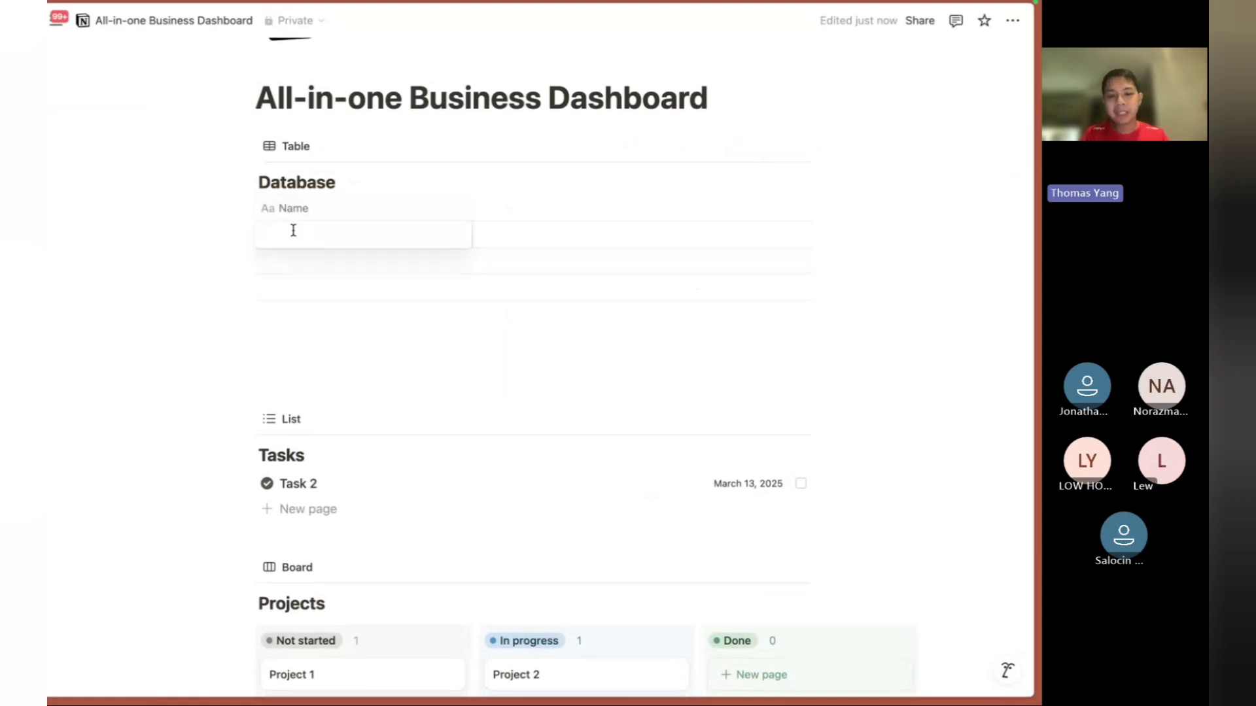
{"action": "type", "text": "Your Business"}
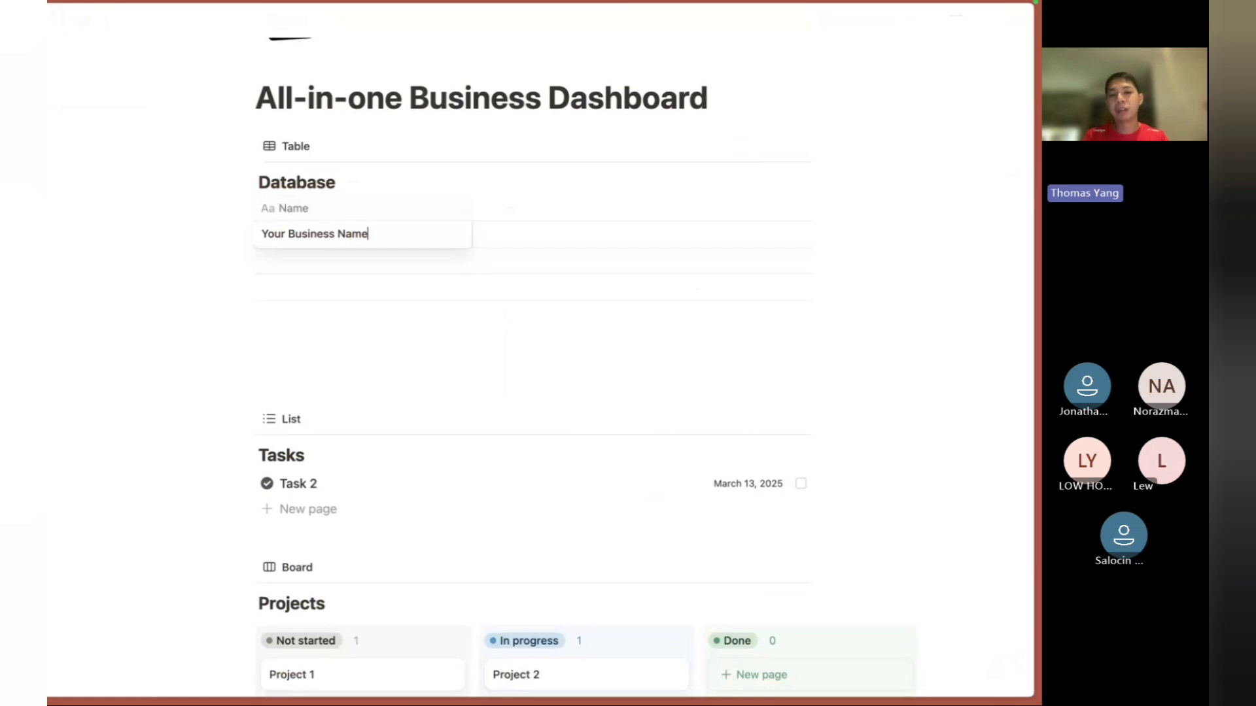
{"action": "type", "text": " Name"}
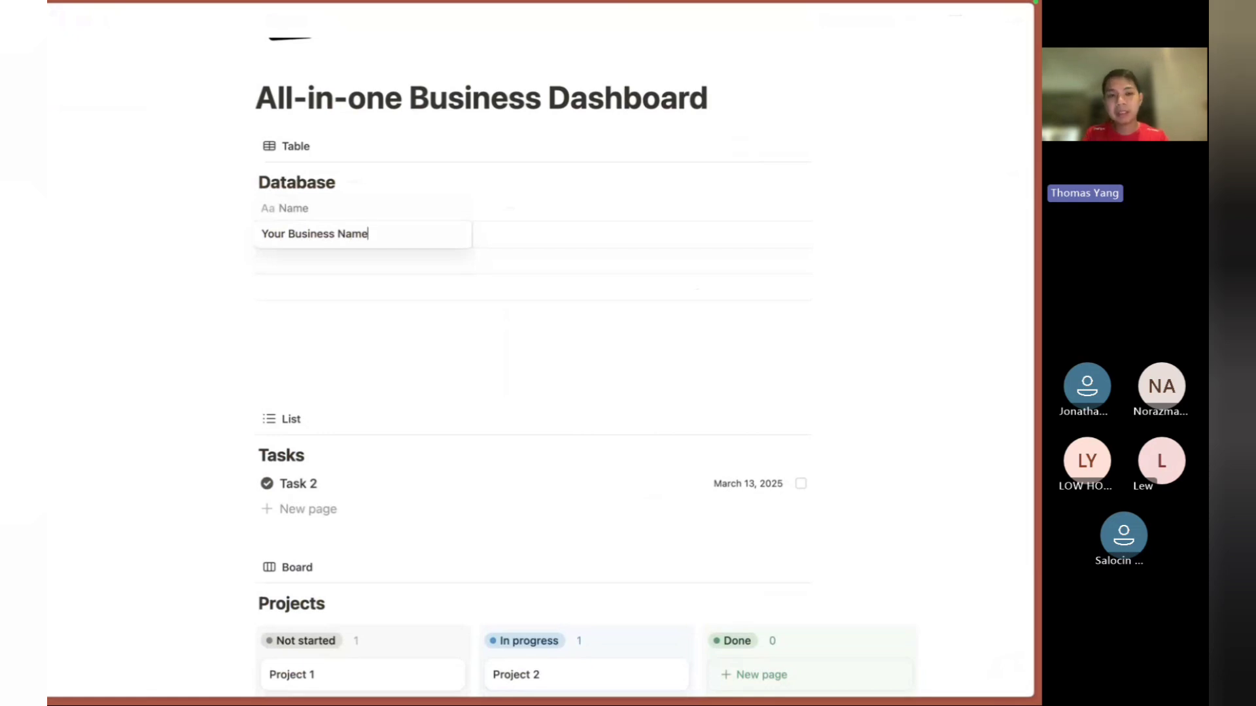
{"action": "key", "text": "ctrl+a"}
{"action": "type", "text": "Digi"}
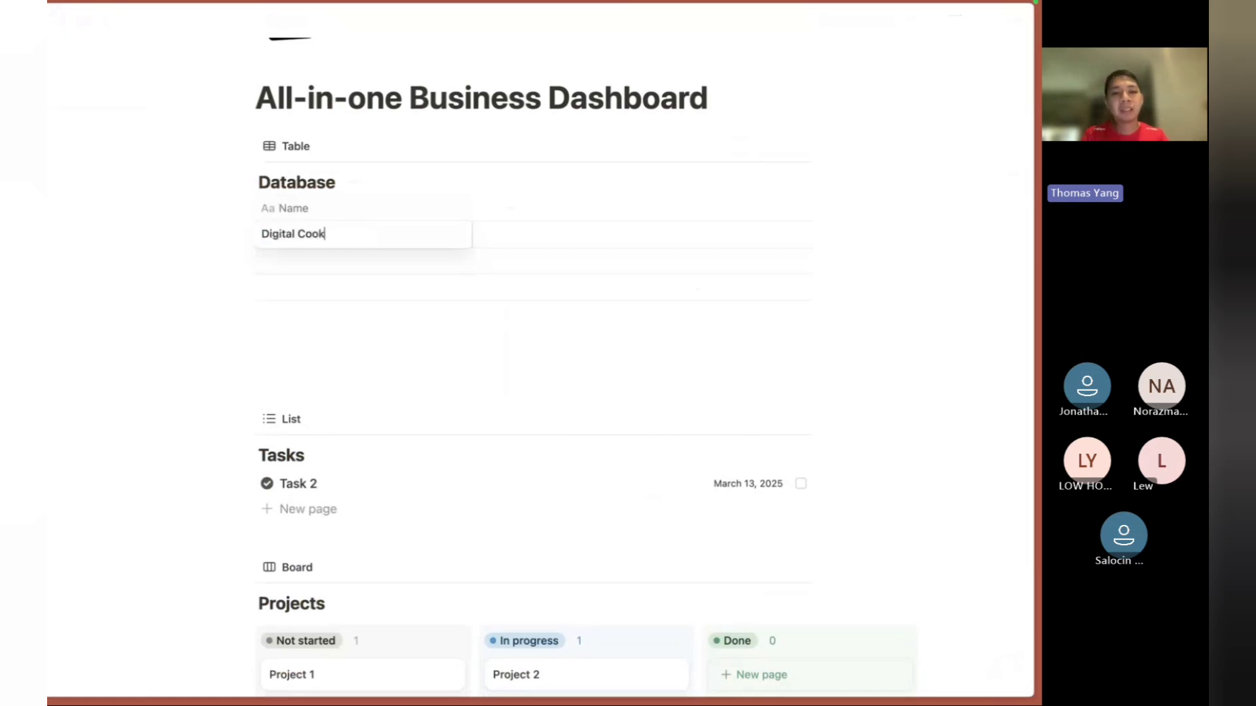
{"action": "key", "text": "Escape"}
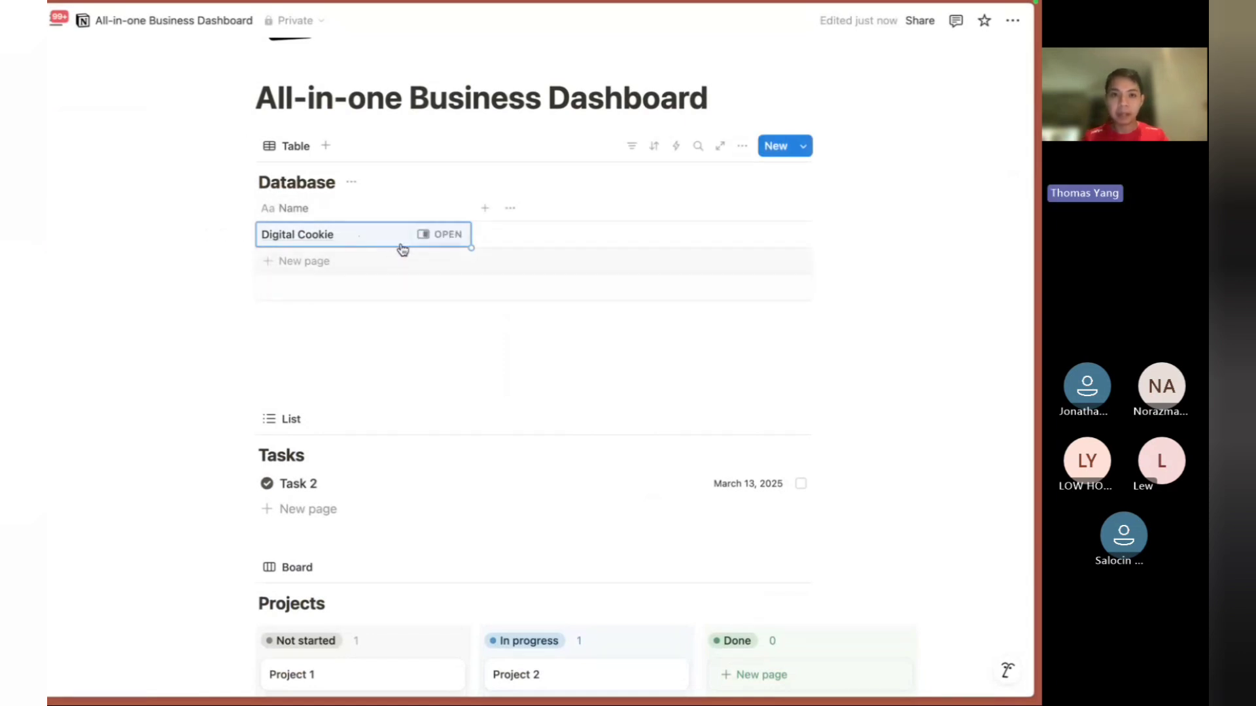
Open the Digital Cookie entry's page in the side view and look over the dashboard's sections next to it.
{"action": "left_click", "coordinate": [437, 236]}
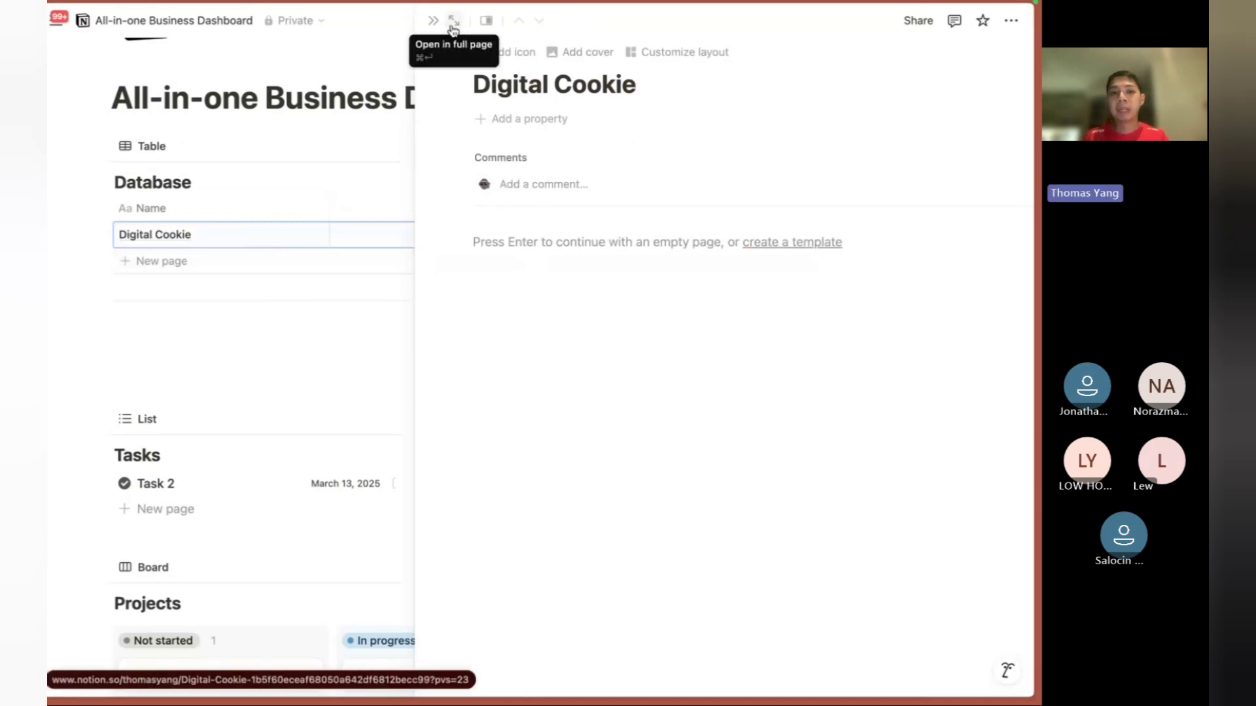
{"action": "scroll", "coordinate": [206, 354], "scroll_direction": "down", "scroll_amount": 3}
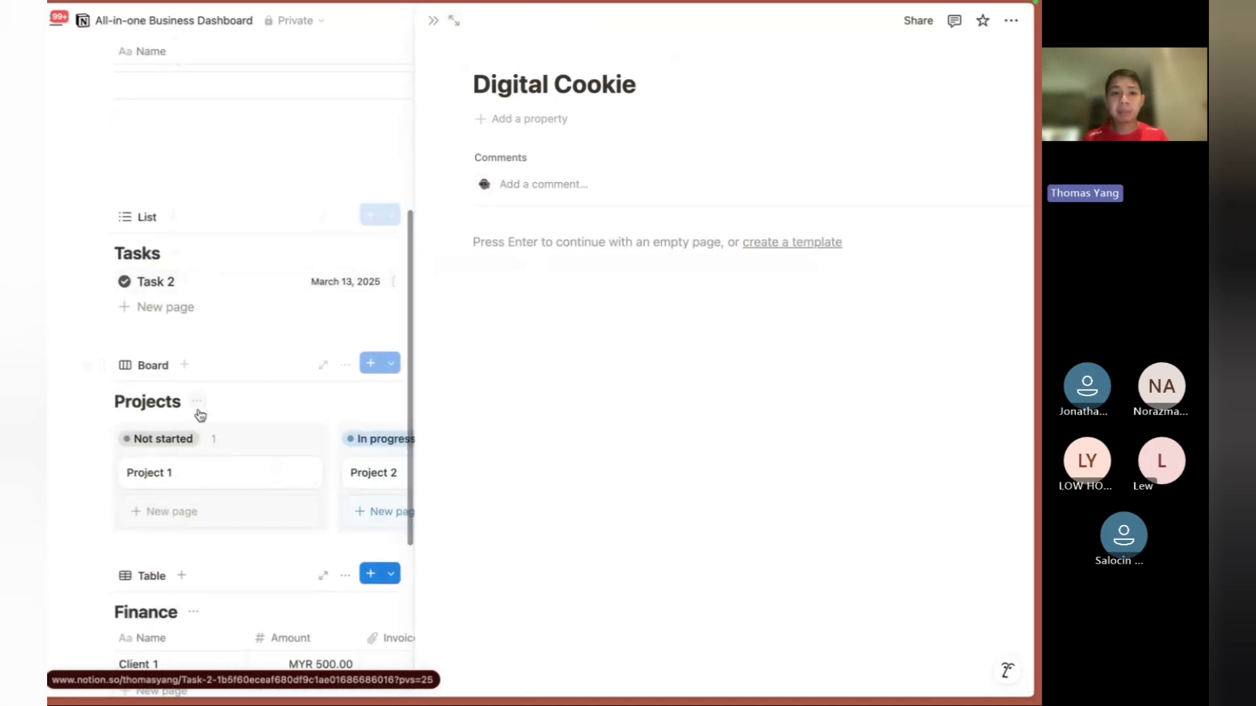
{"action": "scroll", "coordinate": [191, 424], "scroll_direction": "down", "scroll_amount": 3}
{"action": "scroll", "coordinate": [218, 380], "scroll_direction": "up", "scroll_amount": 5}
{"action": "scroll", "coordinate": [195, 395], "scroll_direction": "up", "scroll_amount": 2}
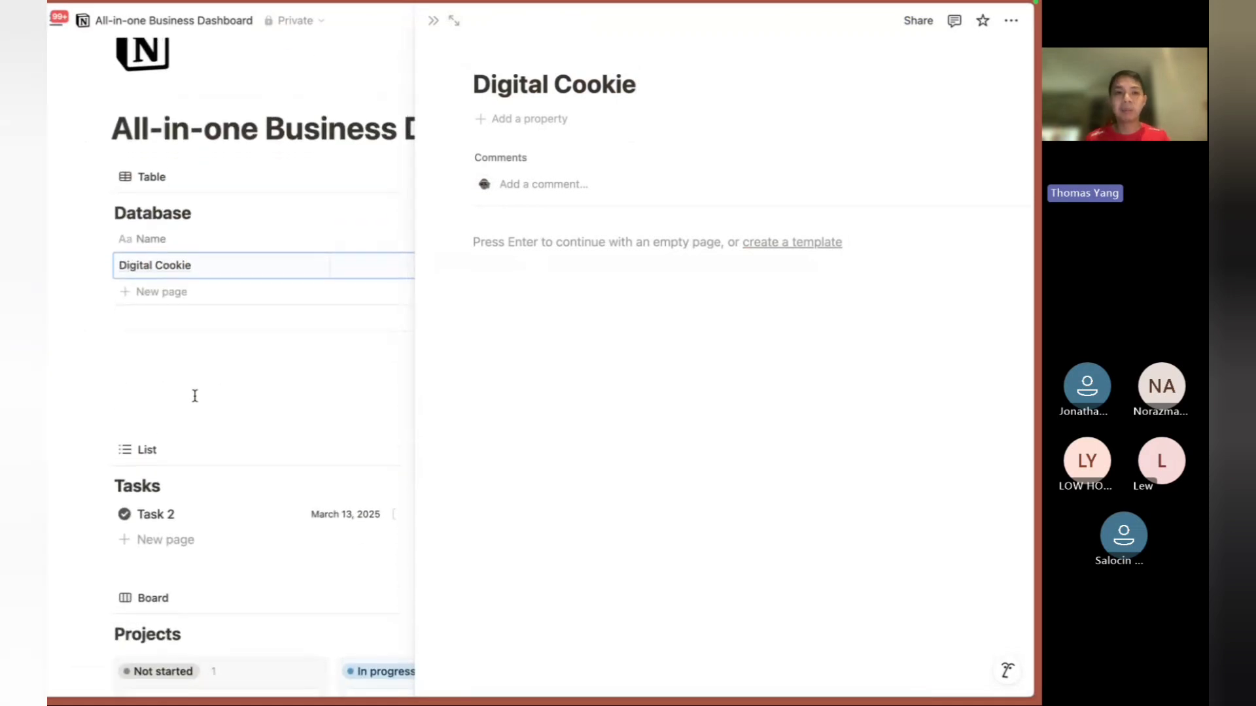
Open the Digital Cookie entry as a full page and give it the cookie icon.
{"action": "left_click", "coordinate": [452, 25]}
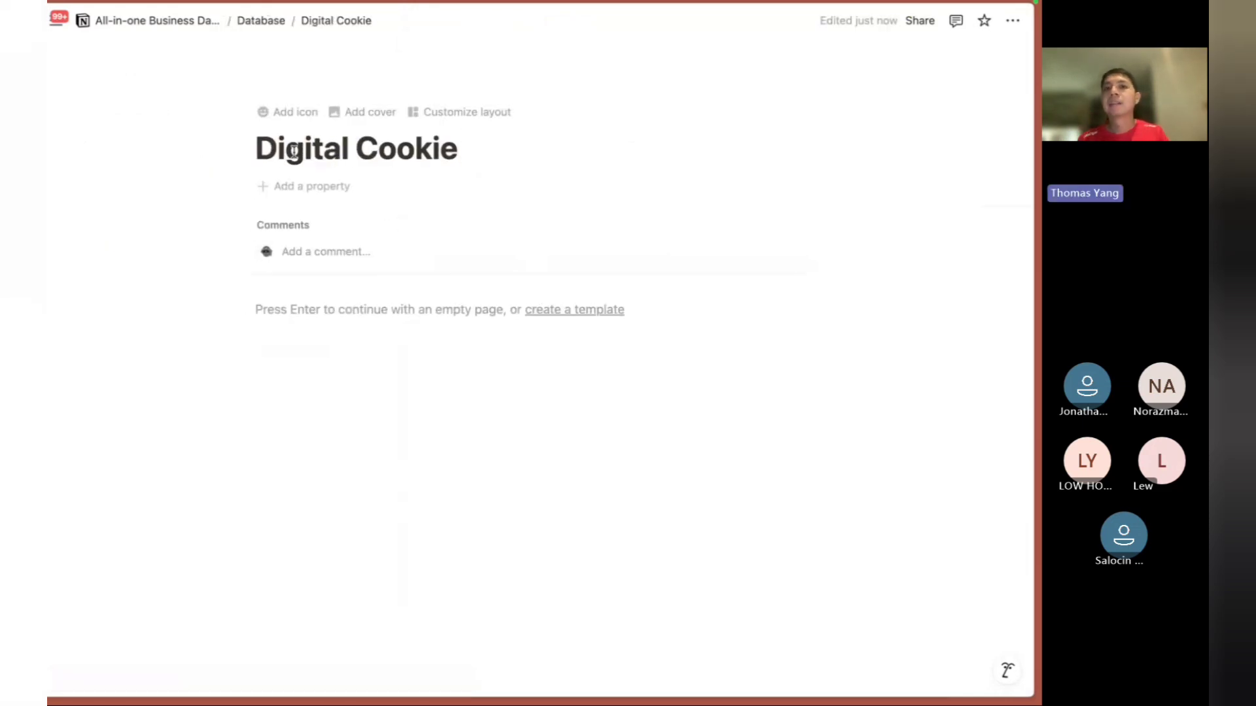
{"action": "left_click", "coordinate": [272, 112]}
{"action": "left_click", "coordinate": [168, 295]}
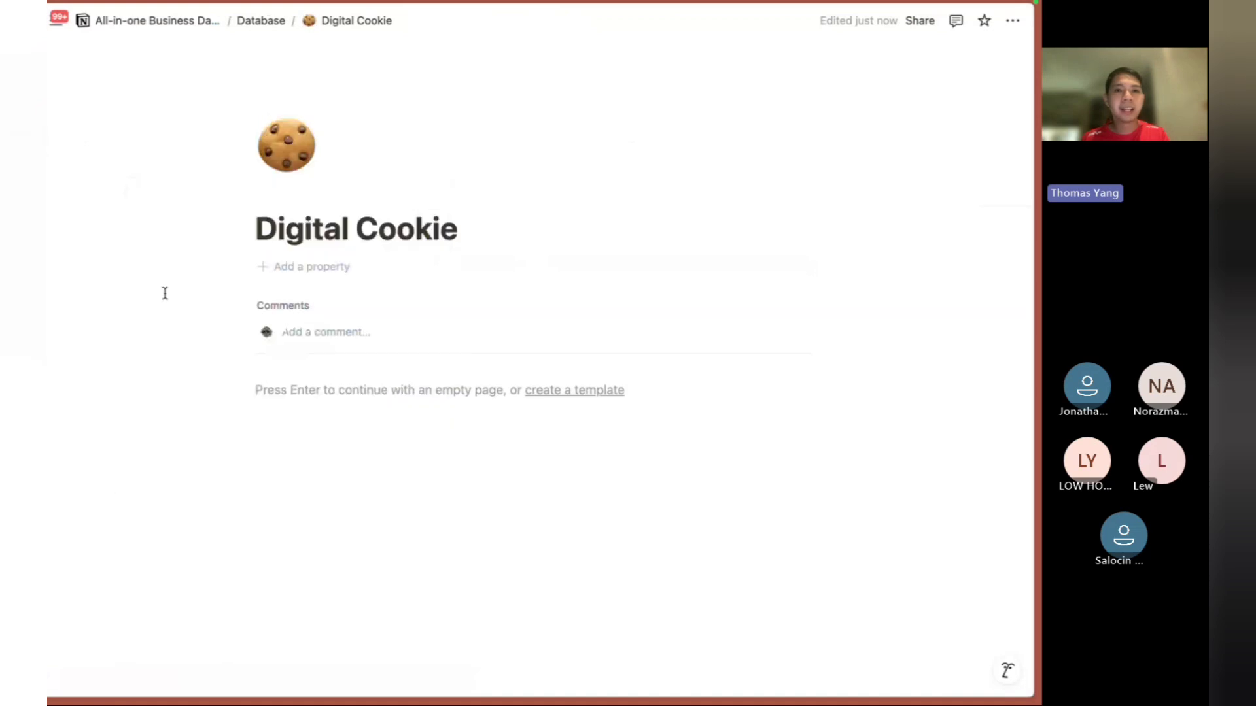
Add a cover to the Digital Cookie page, using an Unsplash photo of cookies on a pale background found by searching for "cookie".
{"action": "left_click", "coordinate": [292, 194]}
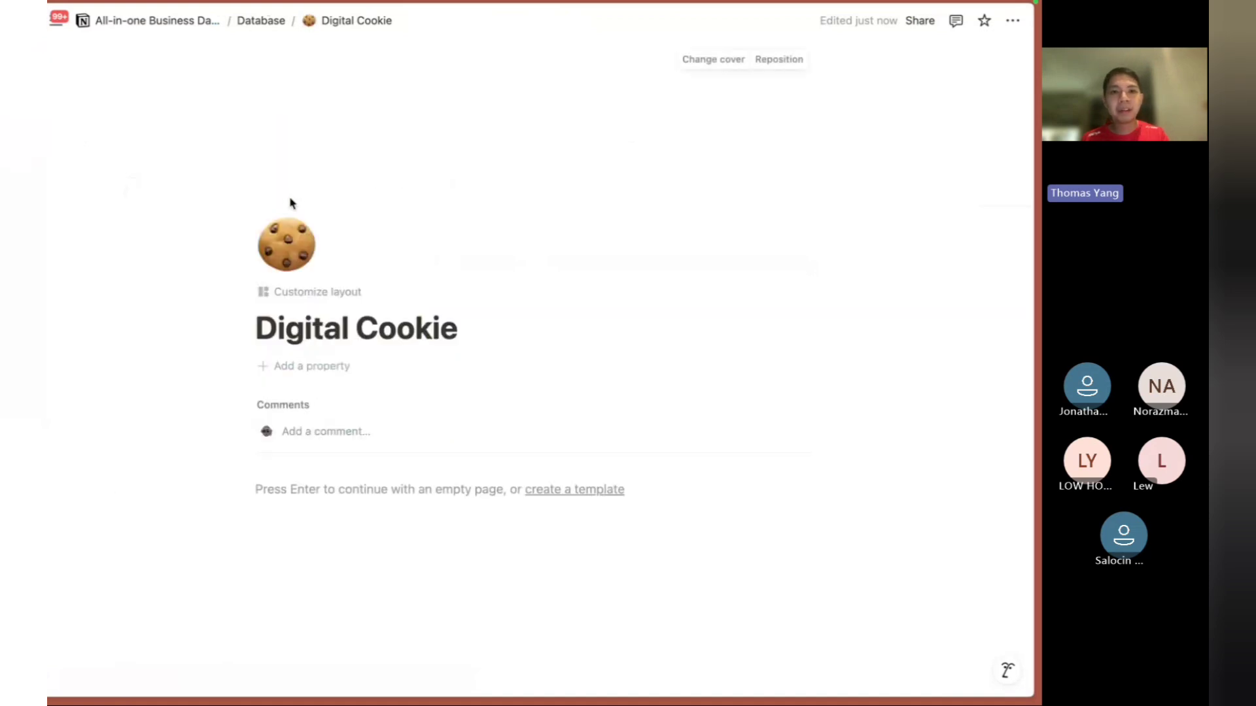
{"action": "left_click", "coordinate": [688, 59]}
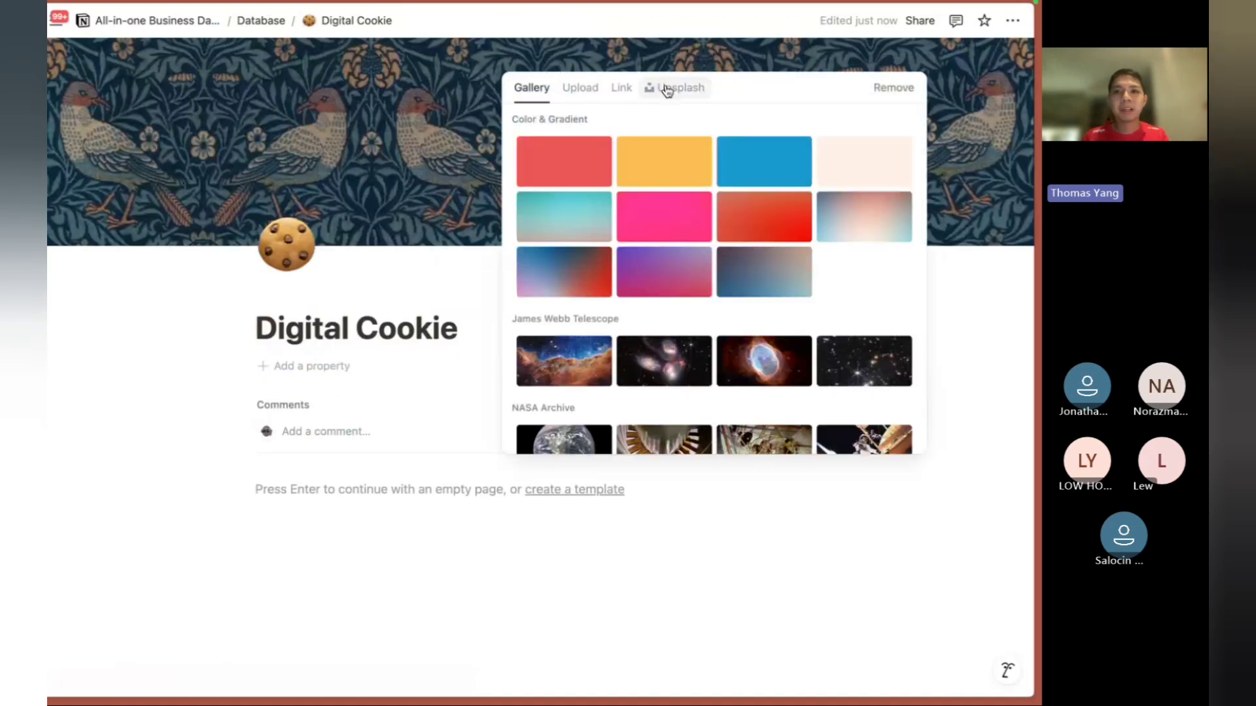
{"action": "left_click", "coordinate": [667, 88]}
{"action": "type", "text": "cookie"}
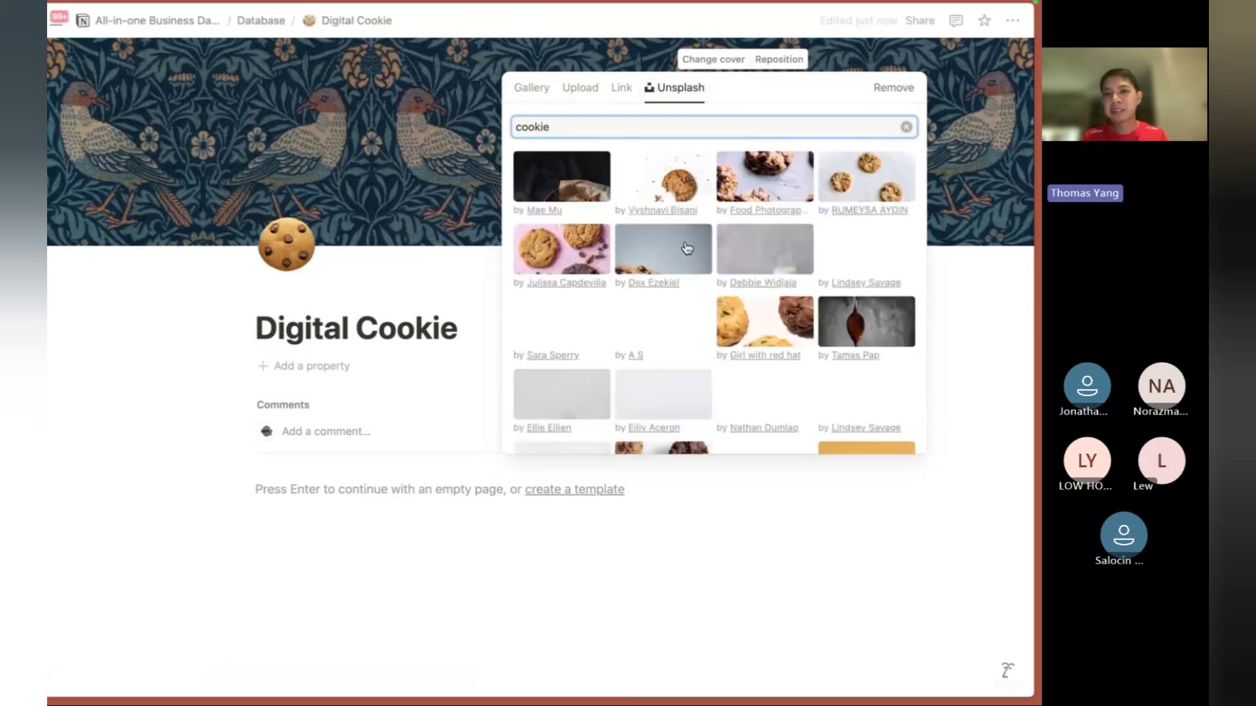
{"action": "left_click", "coordinate": [857, 184]}
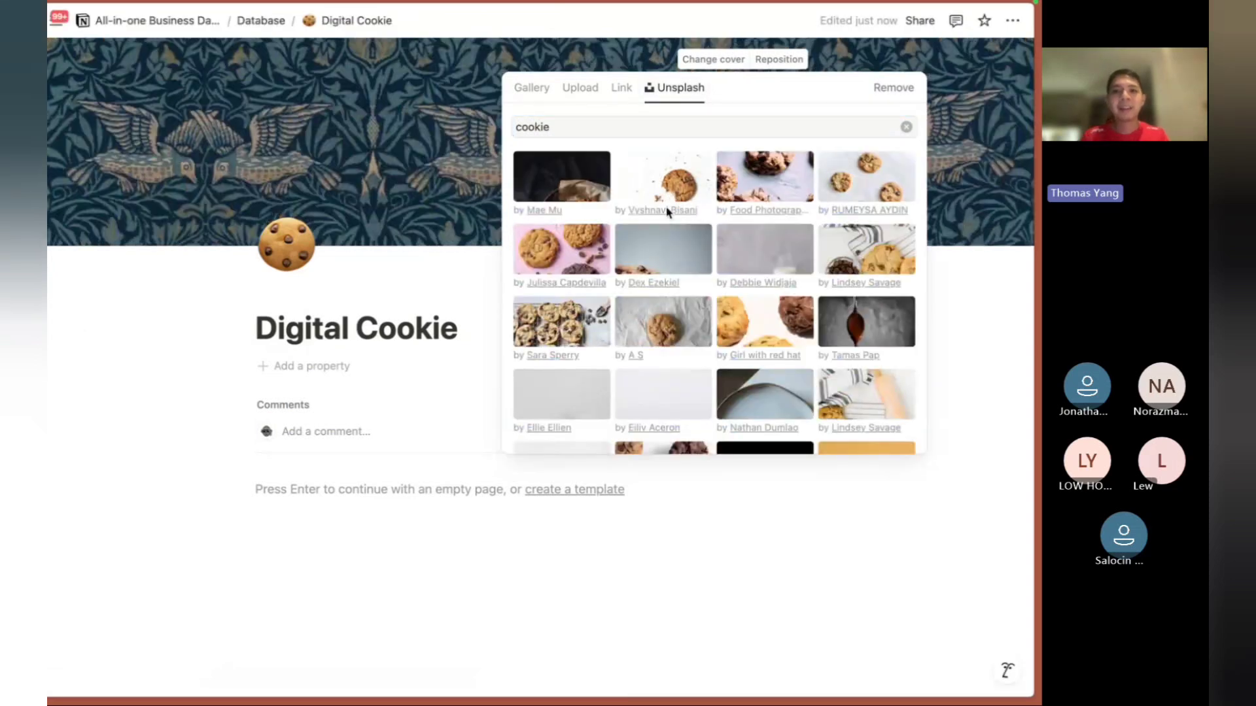
{"action": "left_click", "coordinate": [407, 249]}
{"action": "scroll", "coordinate": [516, 313], "scroll_direction": "up", "scroll_amount": 1}
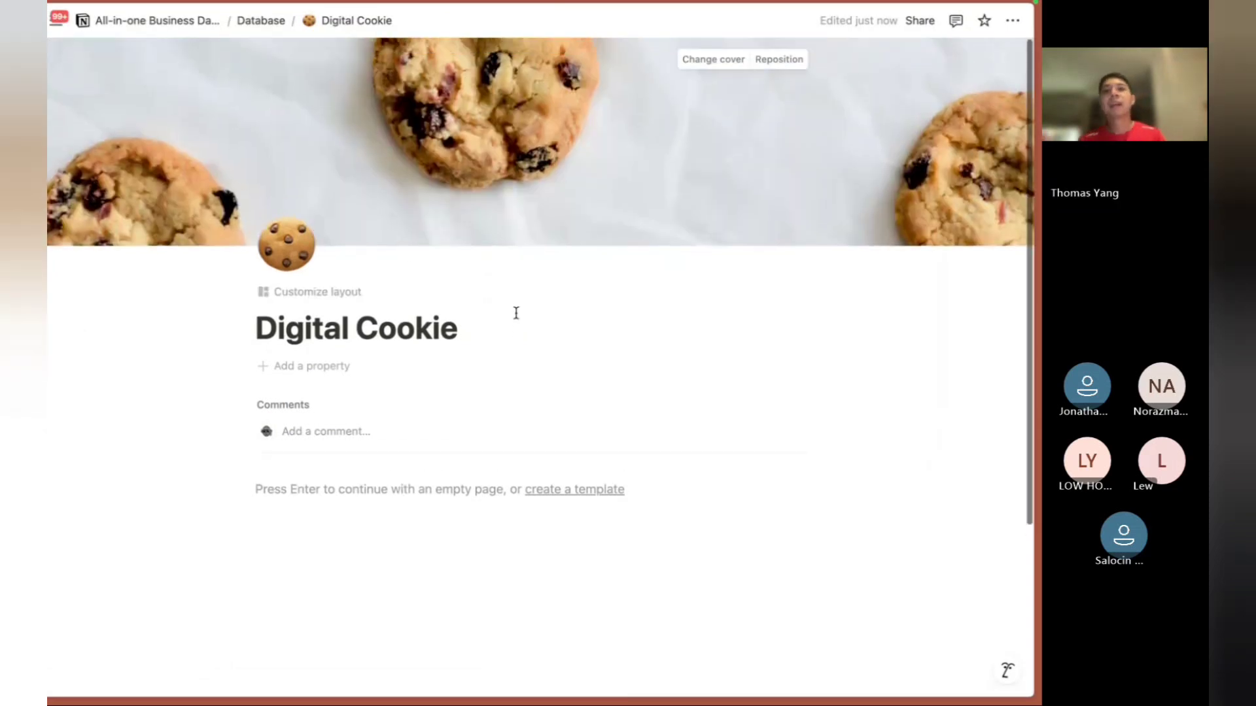
Start an empty body on the Digital Cookie page and open its layout customization.
{"action": "left_click", "coordinate": [499, 554]}
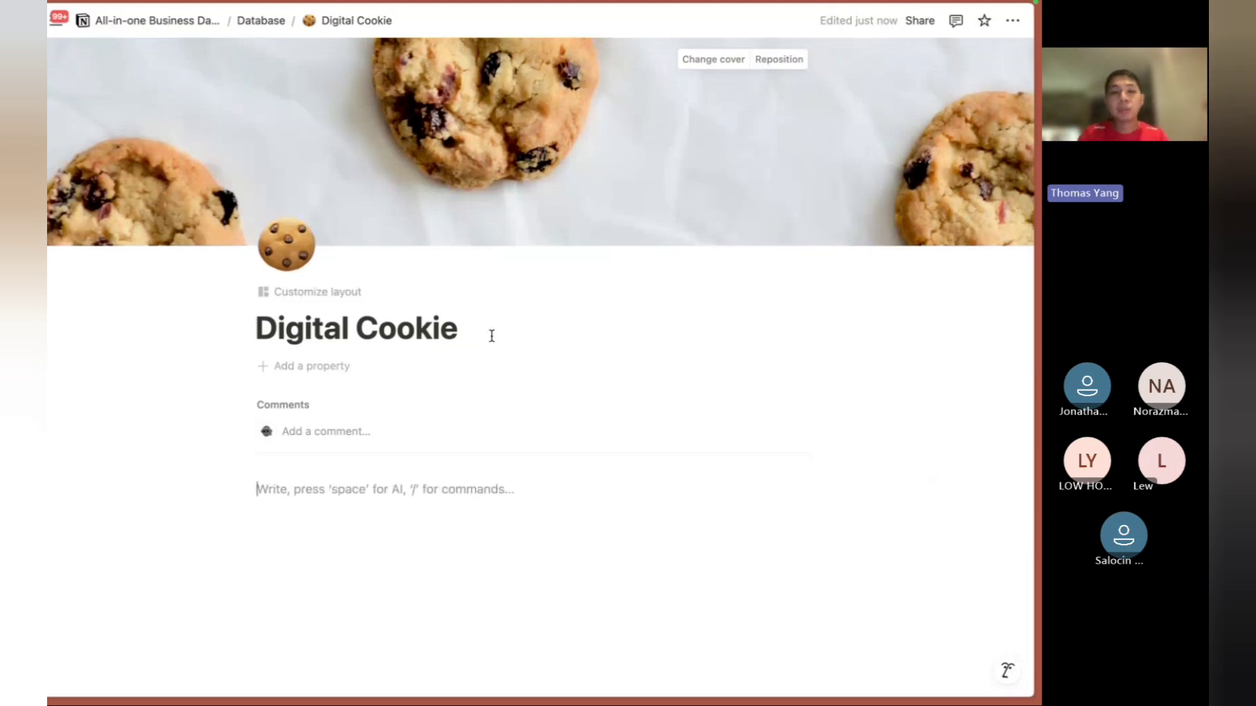
{"action": "left_click", "coordinate": [303, 292]}
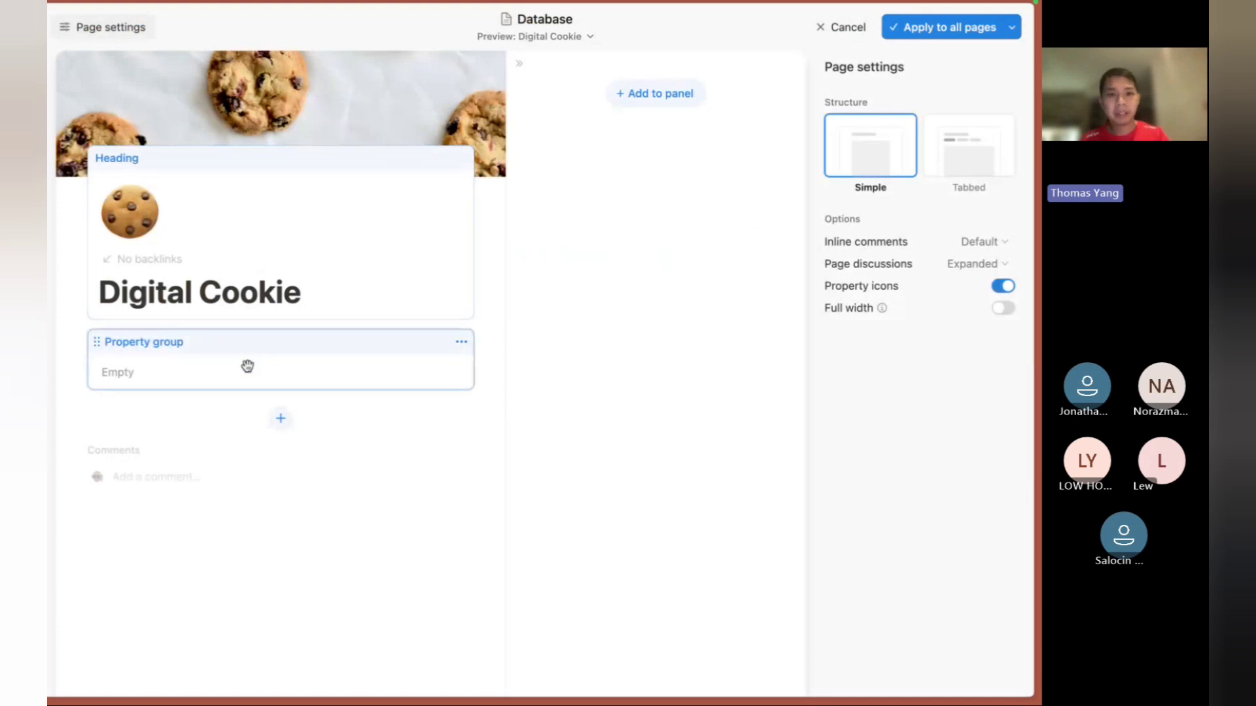
Examine the settings of the Heading and Property group sections and the general page settings in the layout editor.
{"action": "left_click", "coordinate": [222, 372]}
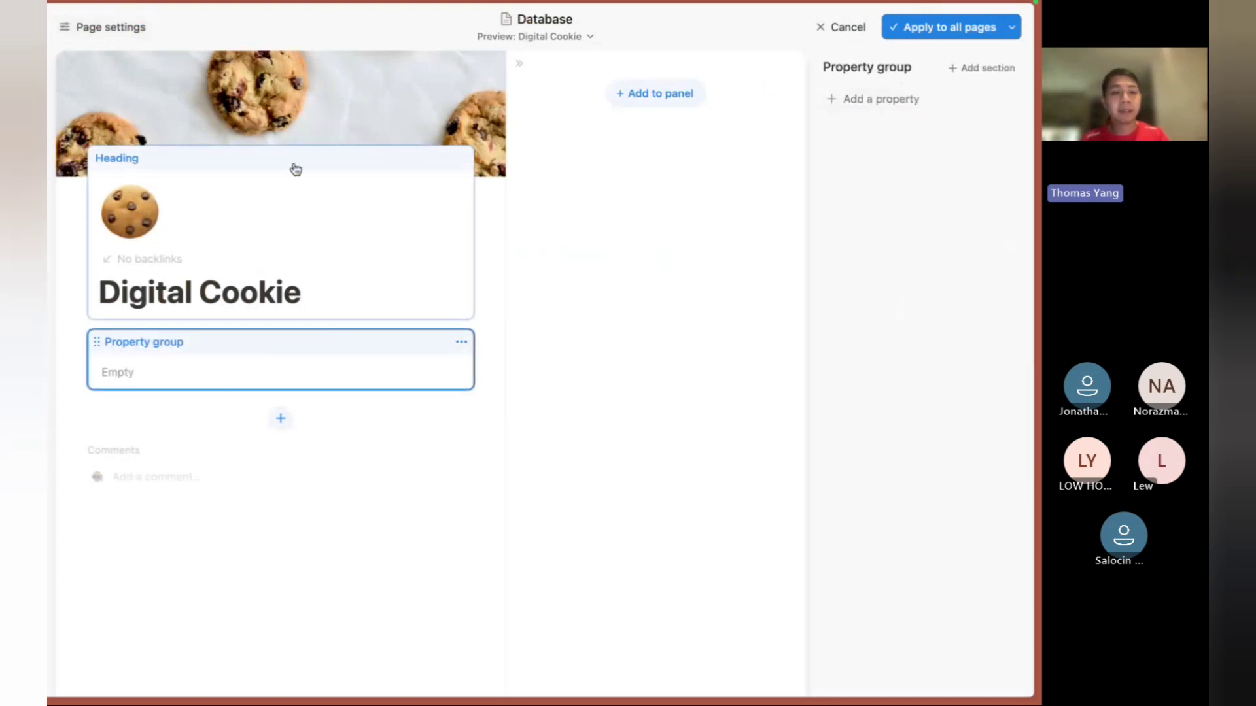
{"action": "left_click", "coordinate": [289, 193]}
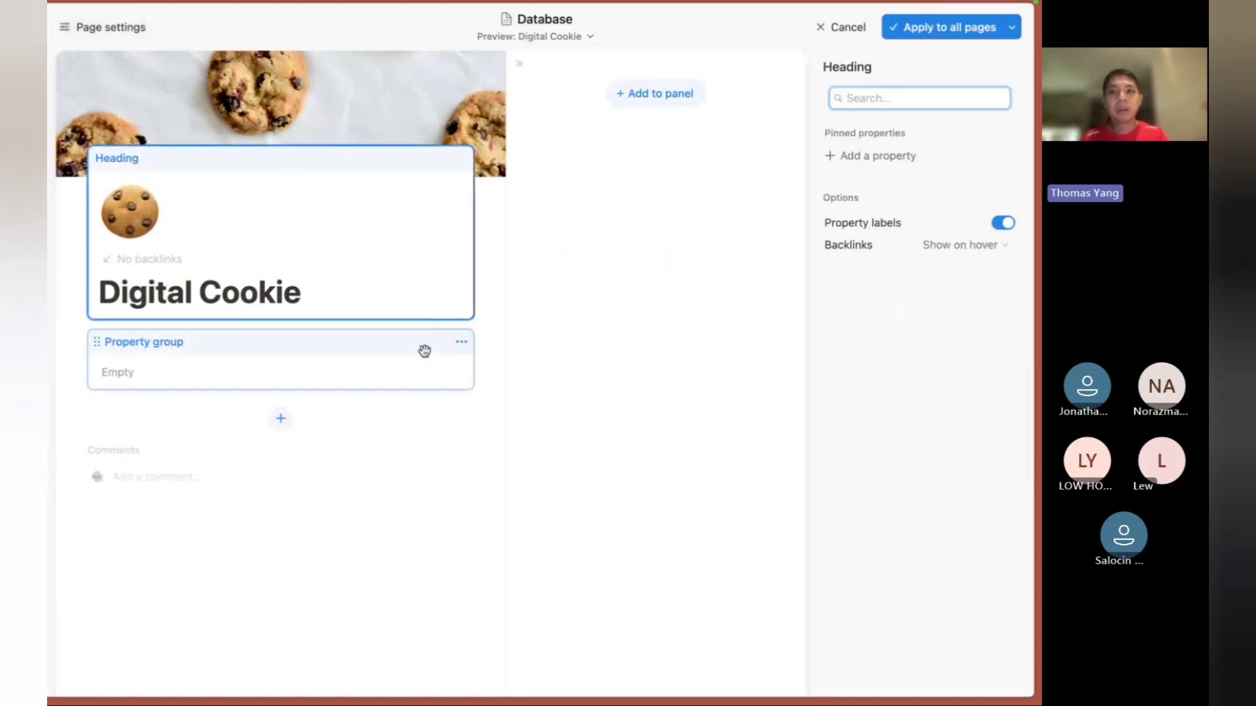
{"action": "left_click", "coordinate": [379, 325]}
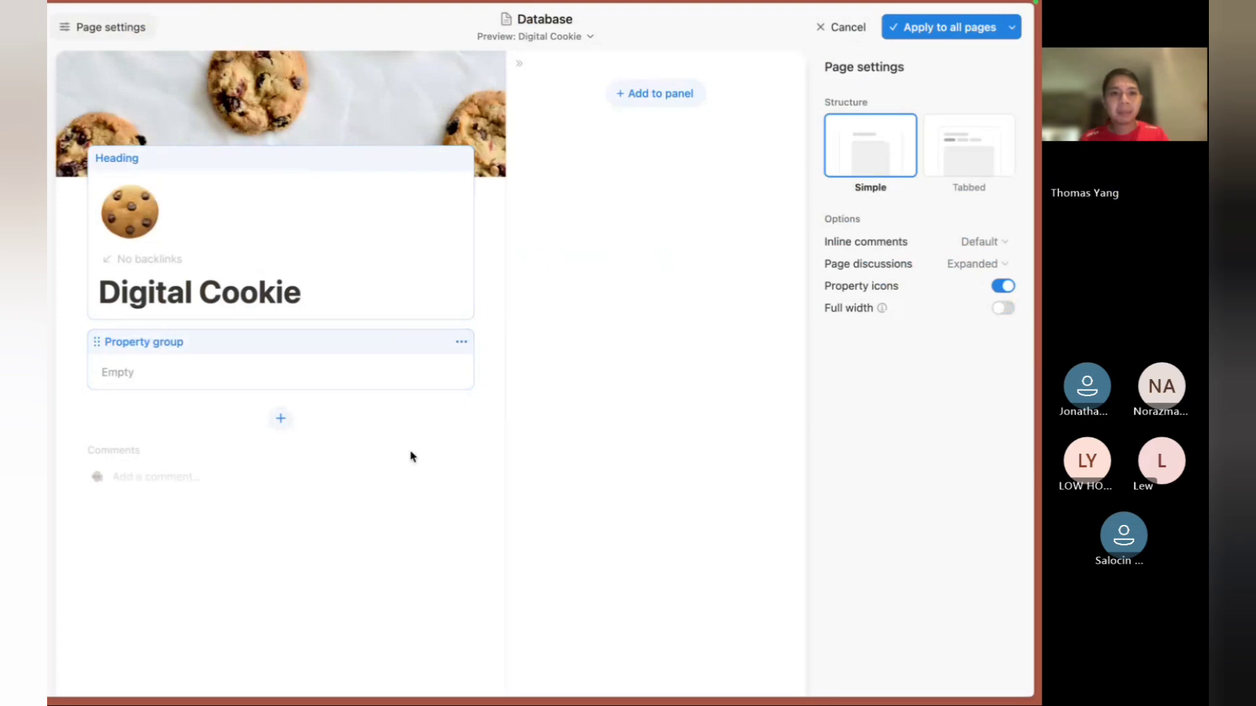
{"action": "left_click", "coordinate": [382, 253]}
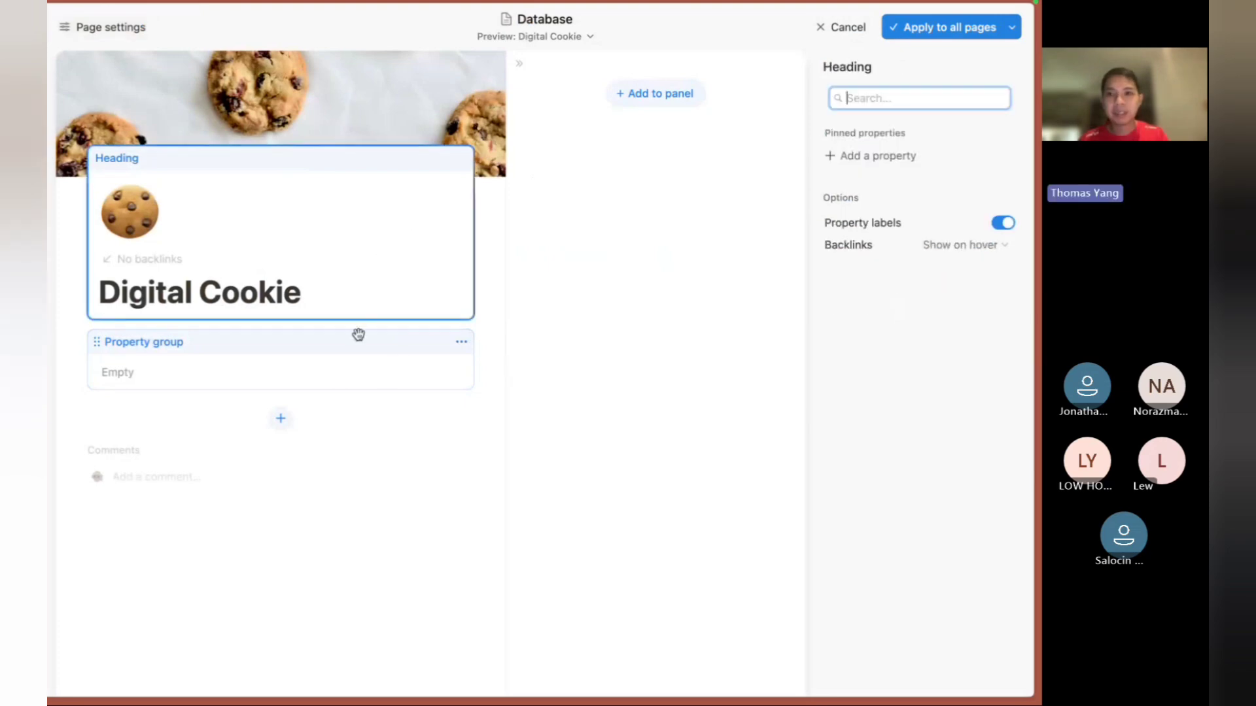
{"action": "left_click", "coordinate": [359, 336]}
{"action": "left_click", "coordinate": [358, 423]}
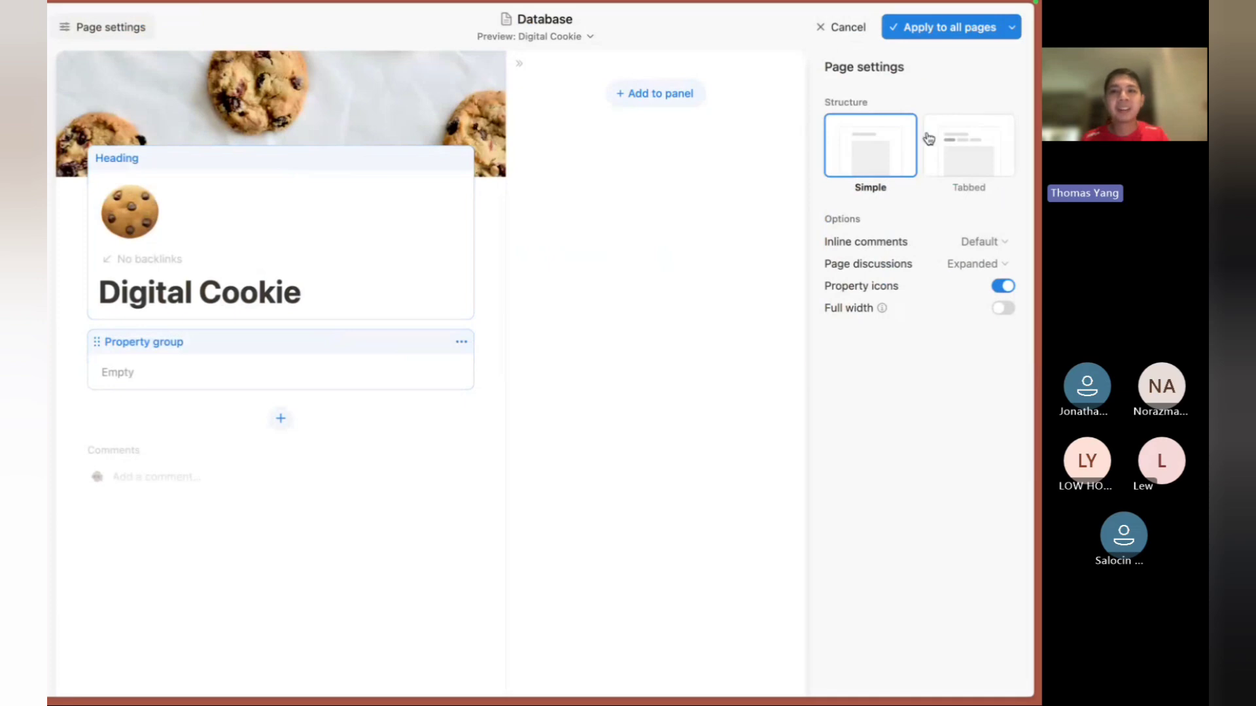
{"action": "left_click", "coordinate": [395, 273]}
{"action": "left_click", "coordinate": [356, 347]}
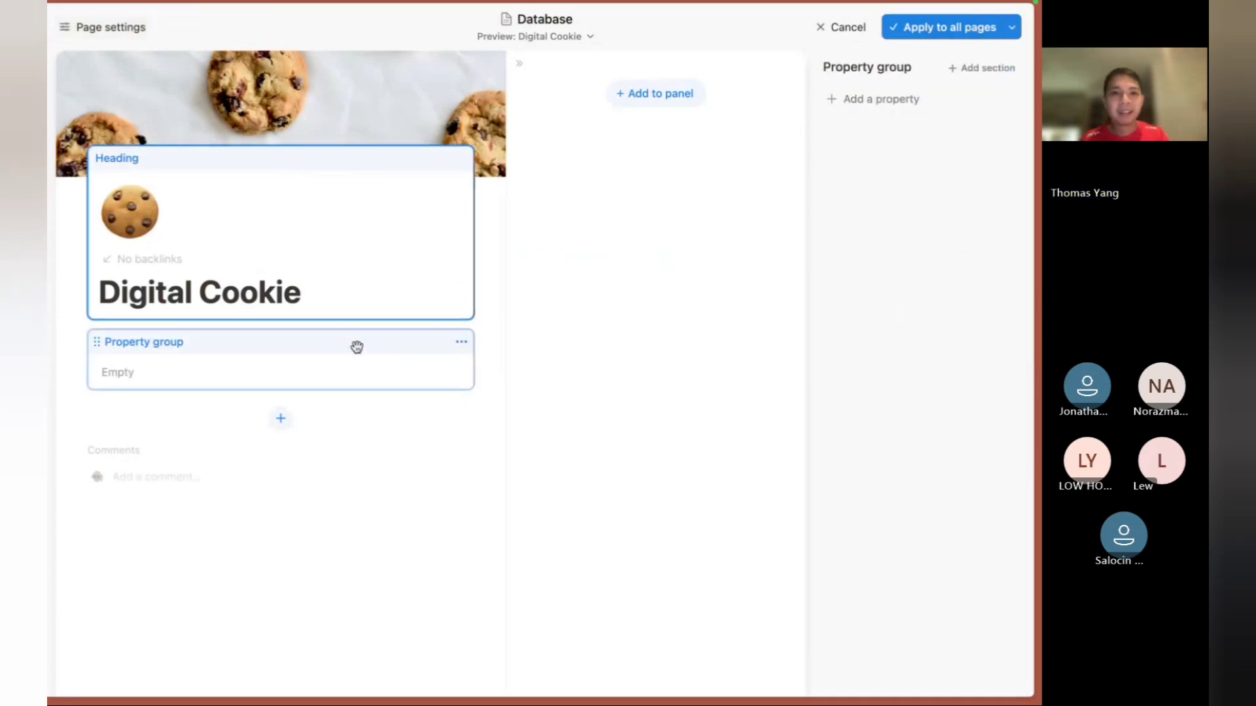
{"action": "left_click", "coordinate": [369, 452]}
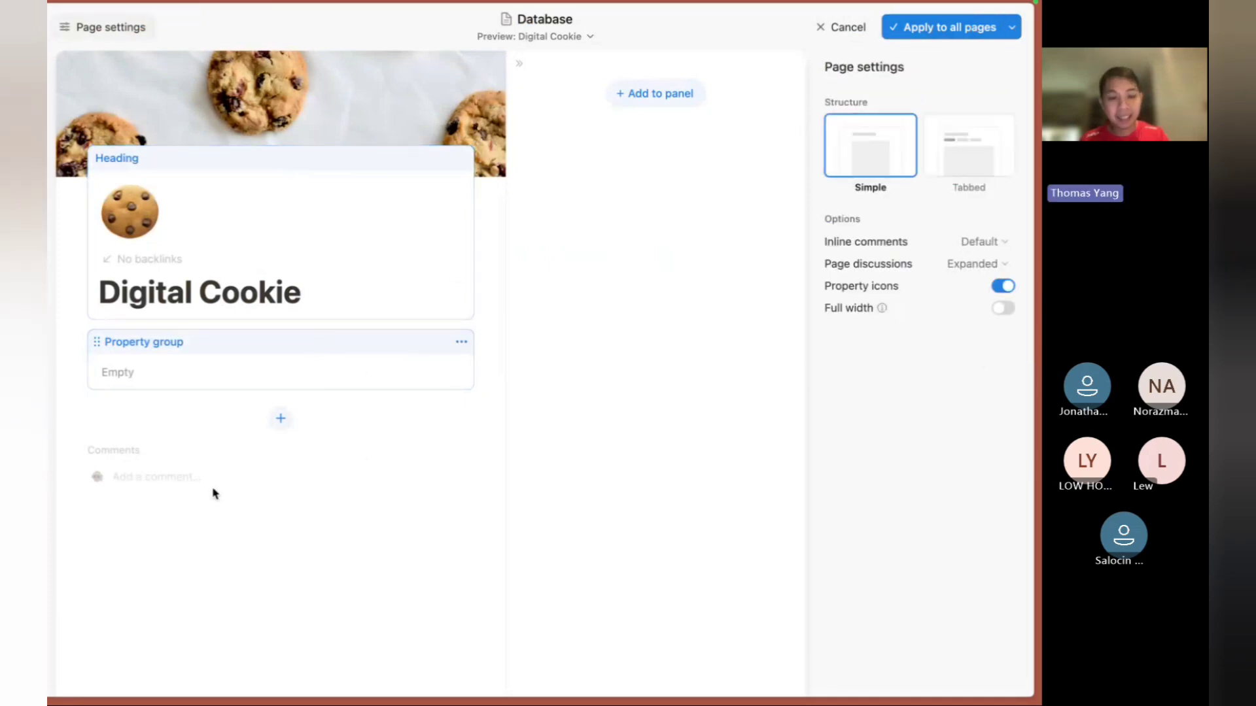
{"action": "left_click", "coordinate": [189, 384]}
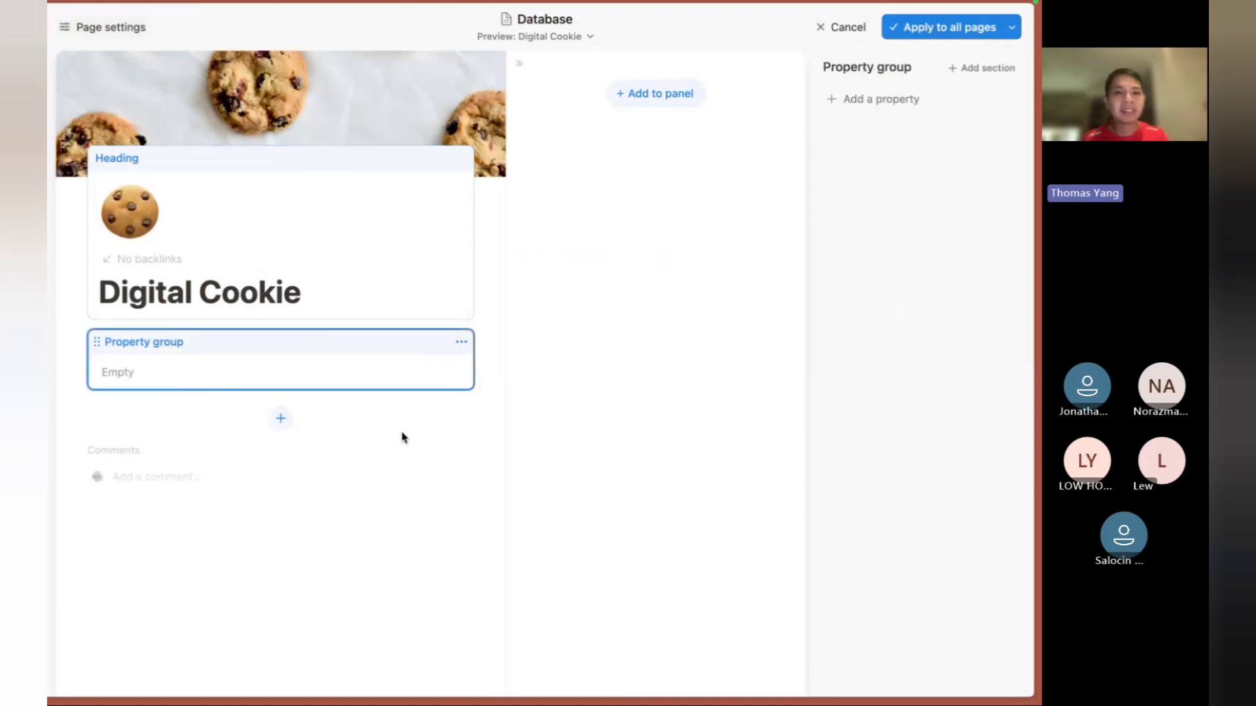
{"action": "left_click", "coordinate": [378, 457]}
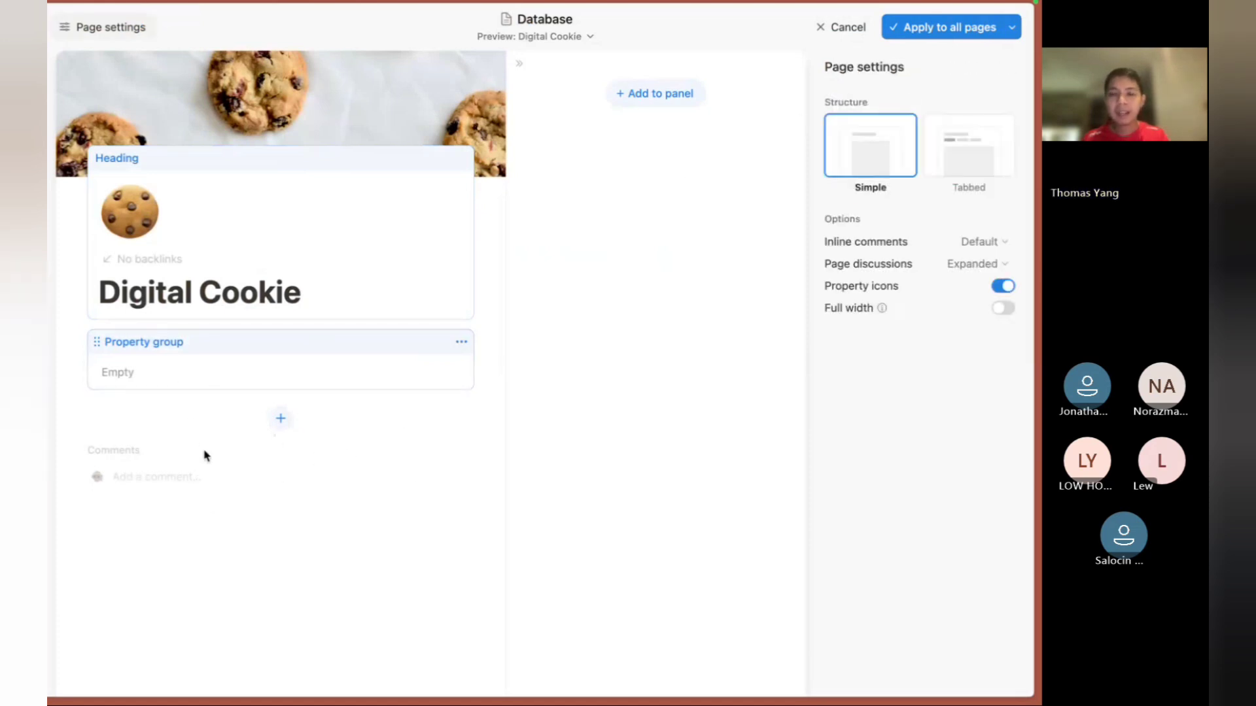
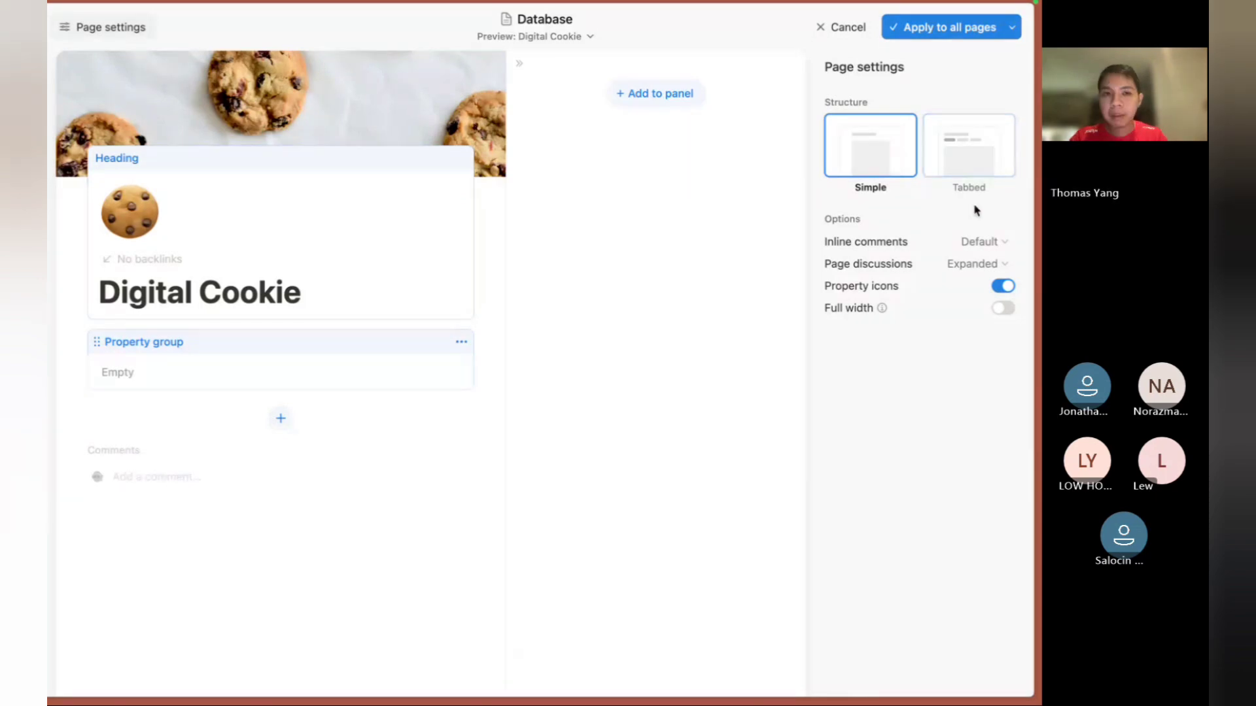
Compare the Simple and Tabbed structures and set the page structure to Tabbed.
{"action": "left_click", "coordinate": [962, 150]}
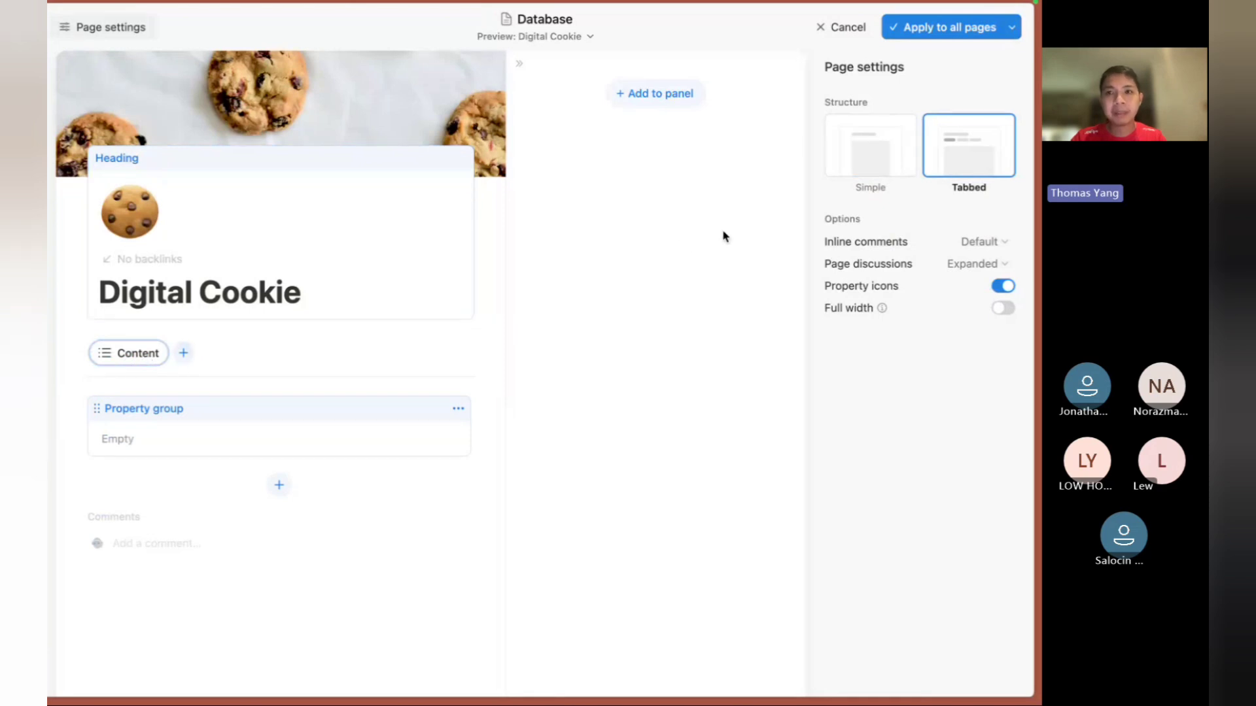
{"action": "left_click", "coordinate": [853, 166]}
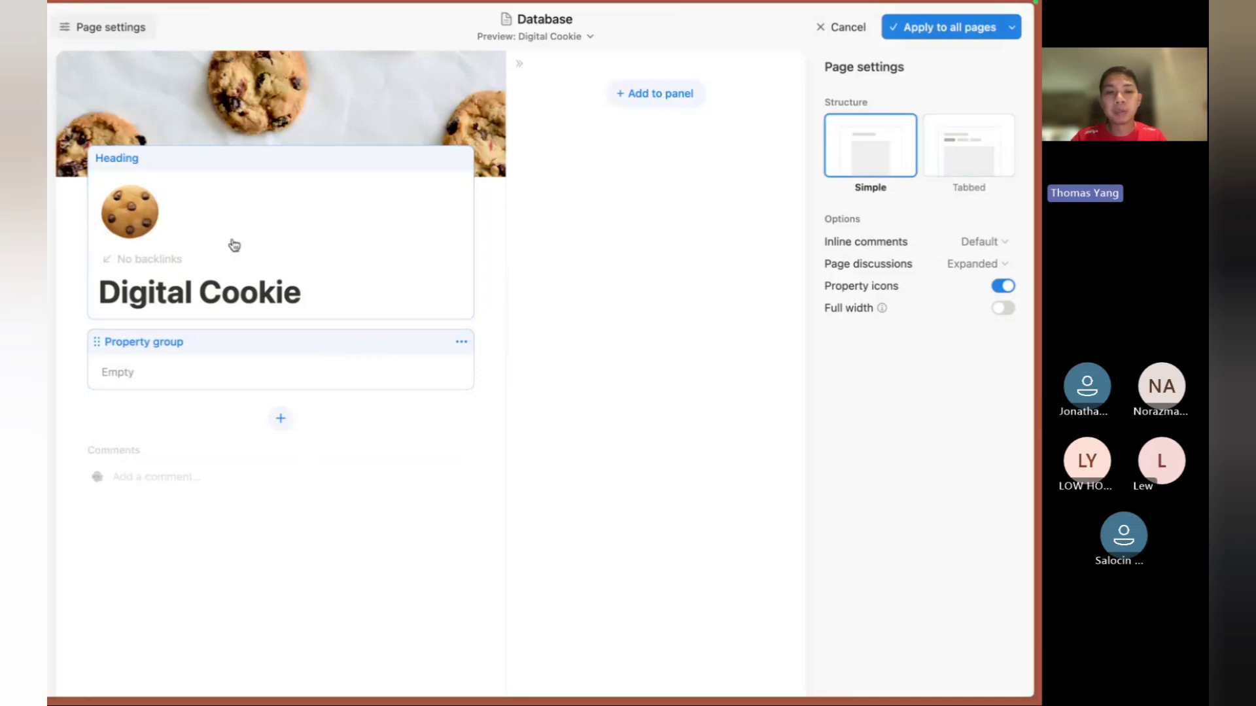
{"action": "left_click", "coordinate": [982, 174]}
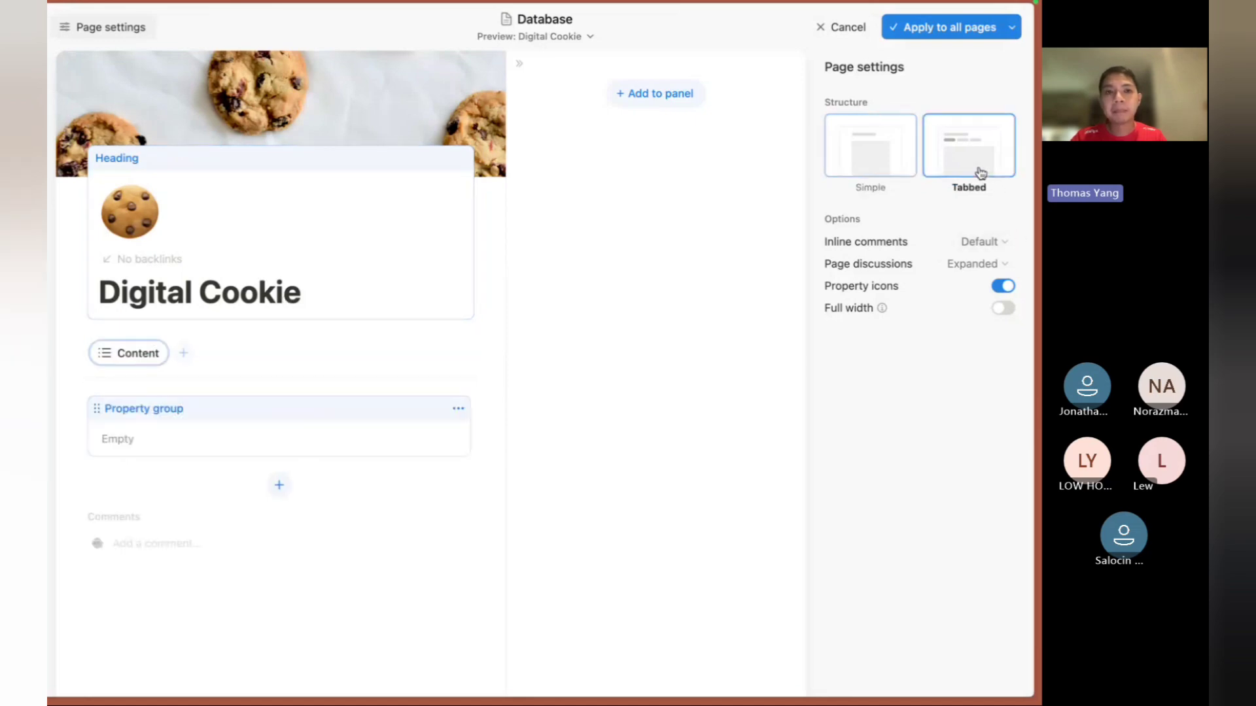
Add a tab beside Content that links the existing Tasks database, keeping the name Tasks and adding no new relation.
{"action": "left_click", "coordinate": [184, 358]}
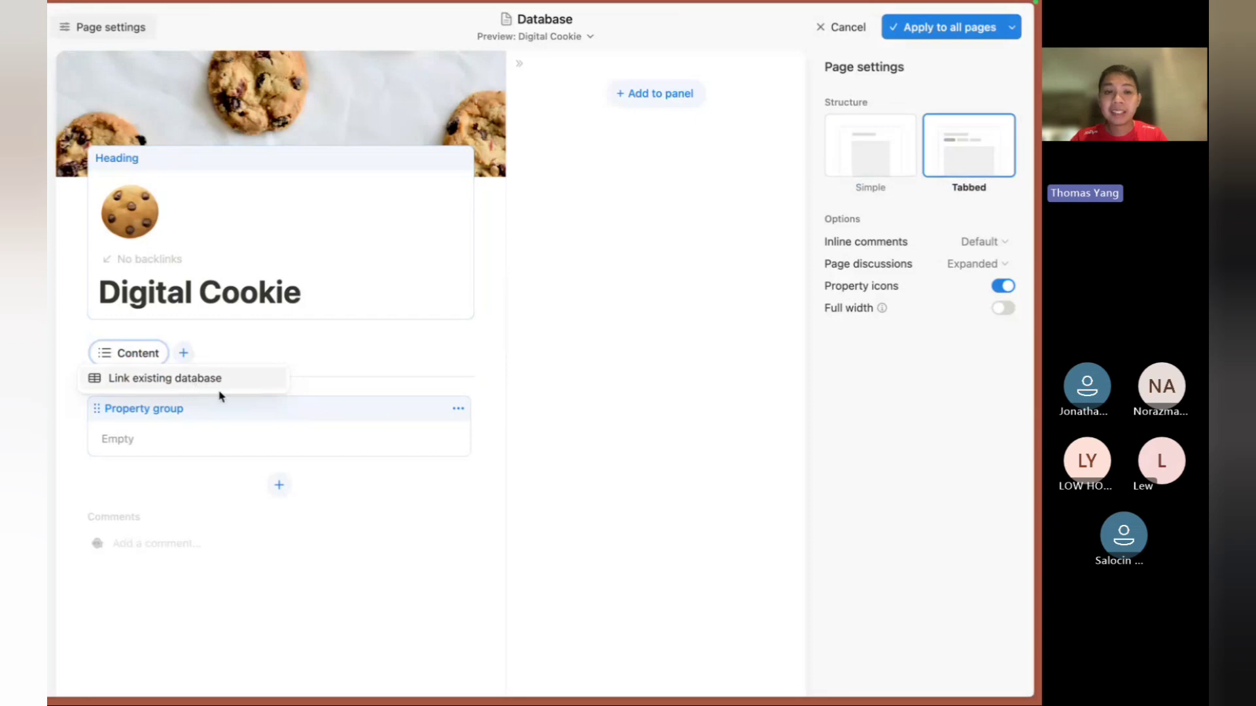
{"action": "left_click", "coordinate": [177, 385]}
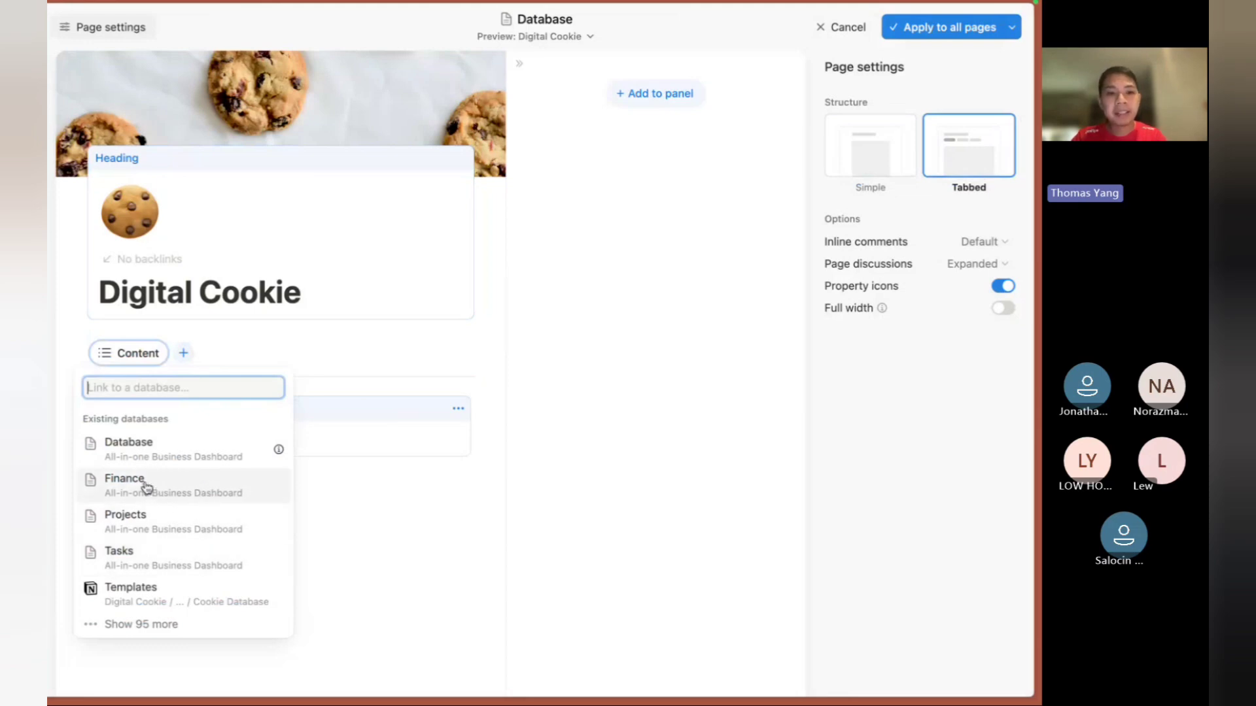
{"action": "left_click", "coordinate": [163, 563]}
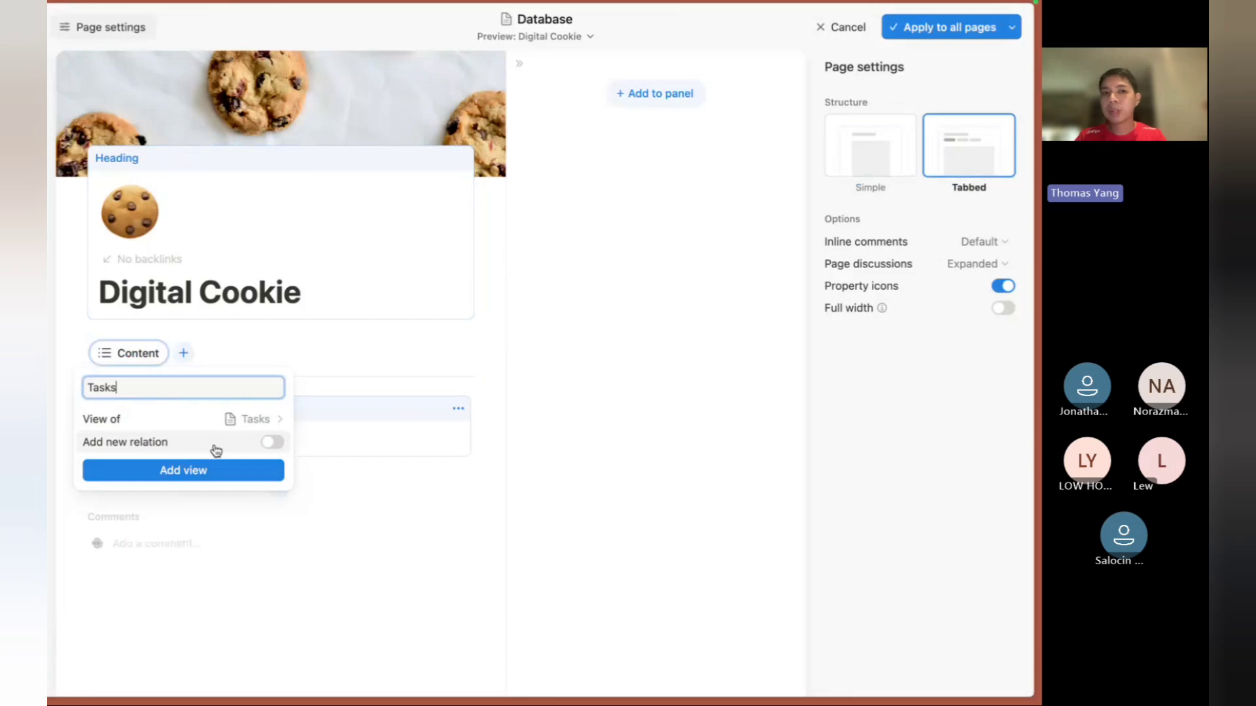
{"action": "left_click", "coordinate": [194, 481]}
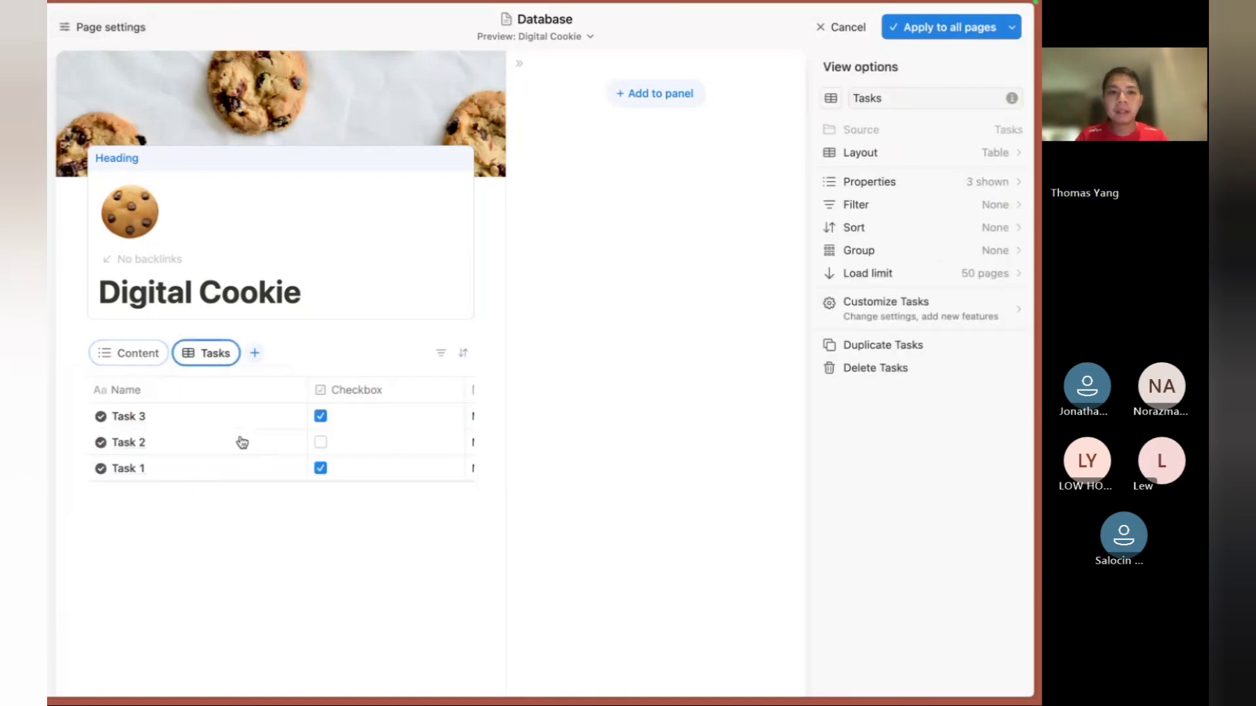
Try out the checkboxes in the Tasks tab by ticking and unticking Task 2, and leave Task 3 unchecked.
{"action": "scroll", "coordinate": [315, 435], "scroll_direction": "right", "scroll_amount": 3}
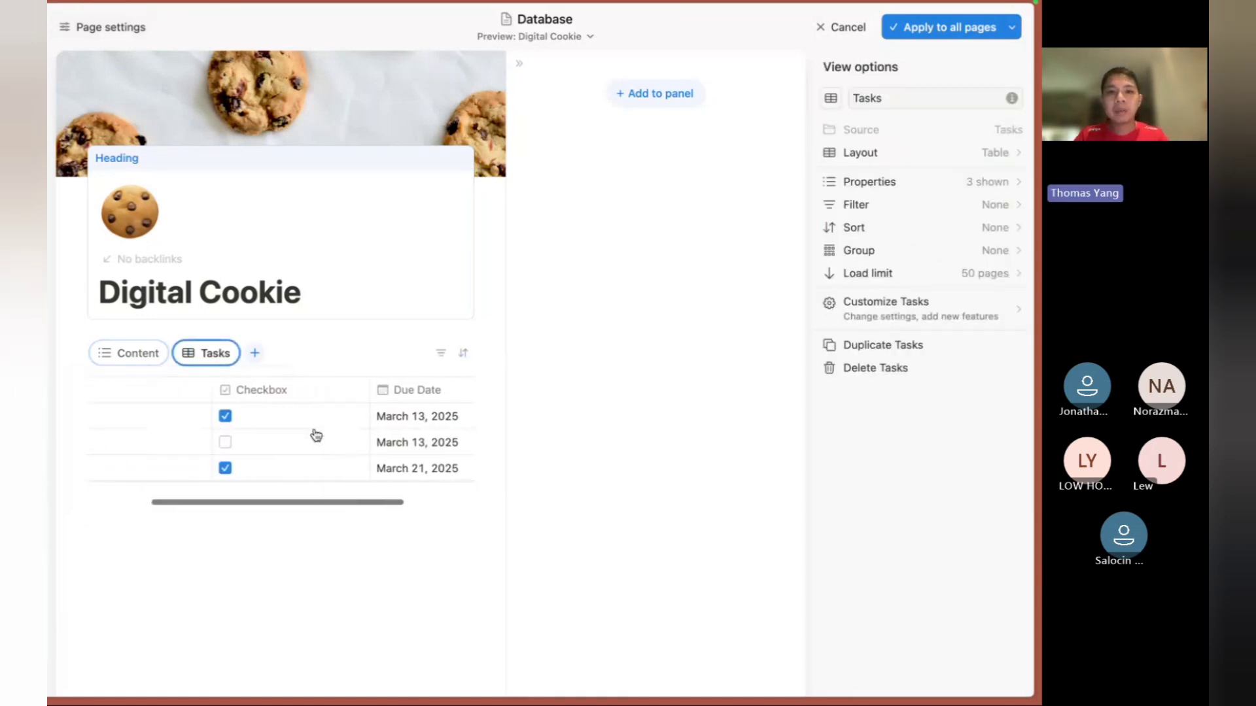
{"action": "scroll", "coordinate": [315, 435], "scroll_direction": "left", "scroll_amount": 3}
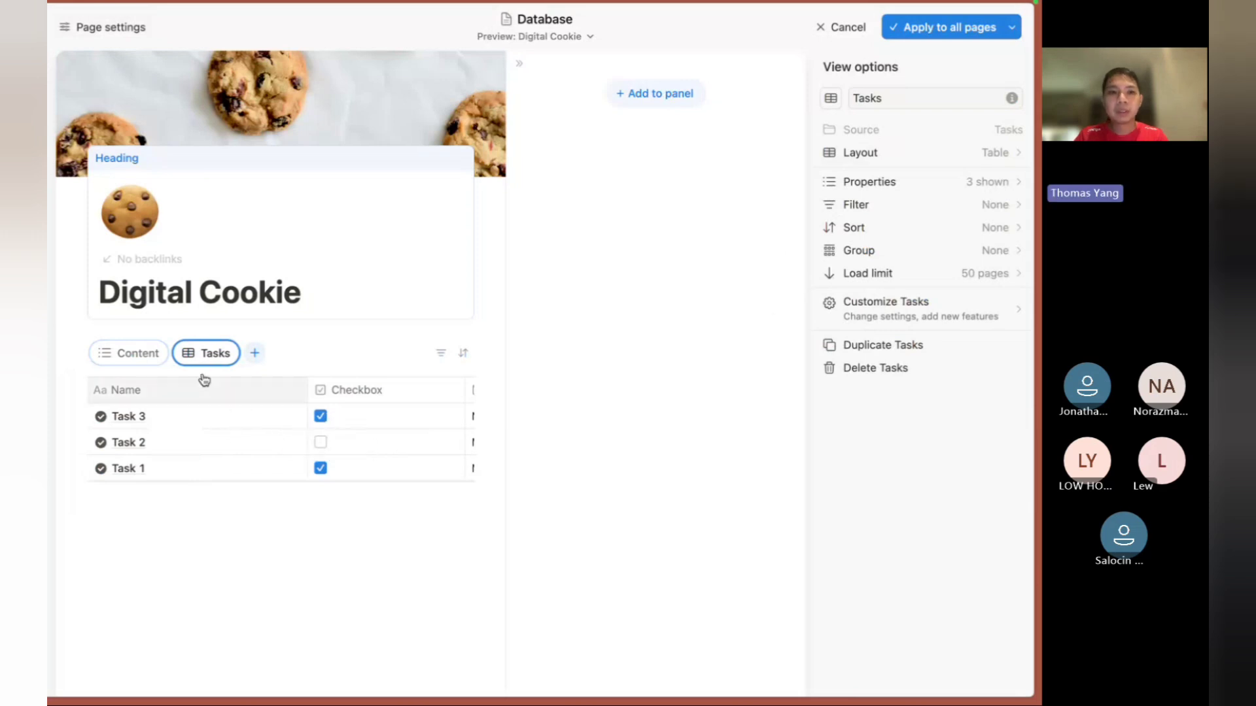
{"action": "scroll", "coordinate": [283, 446], "scroll_direction": "right", "scroll_amount": 2}
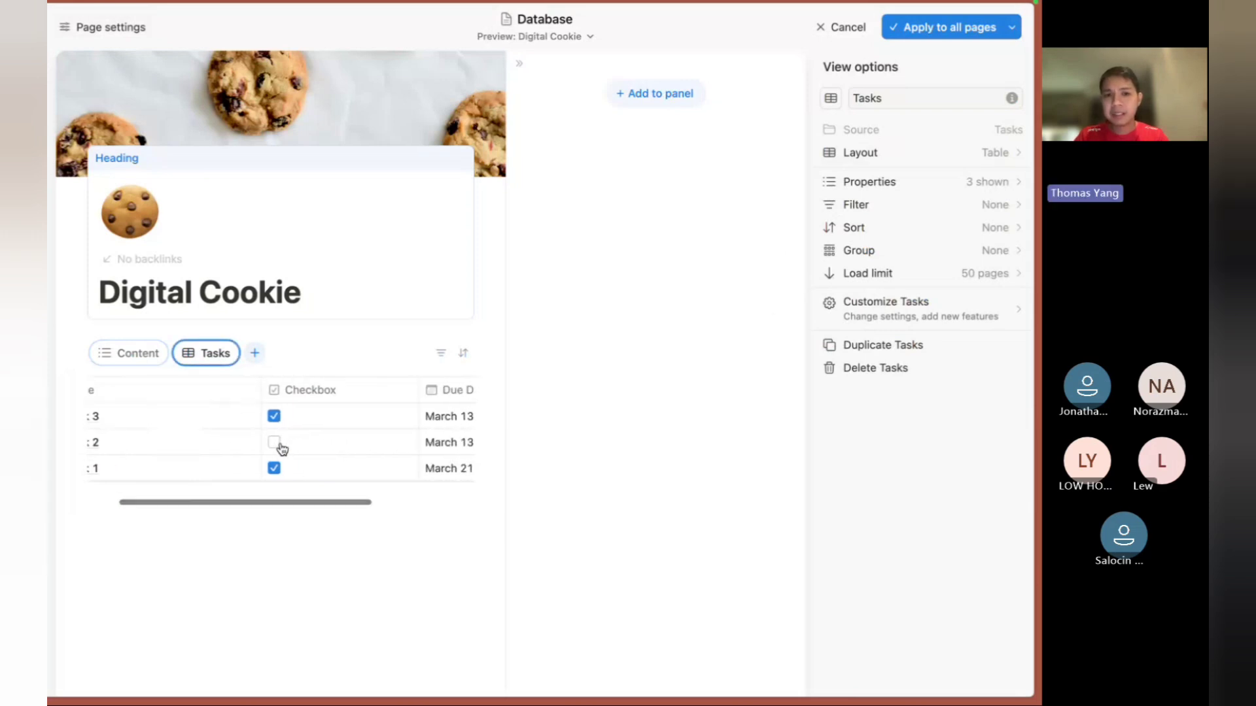
{"action": "left_click", "coordinate": [274, 442]}
{"action": "scroll", "coordinate": [294, 451], "scroll_direction": "left", "scroll_amount": 2}
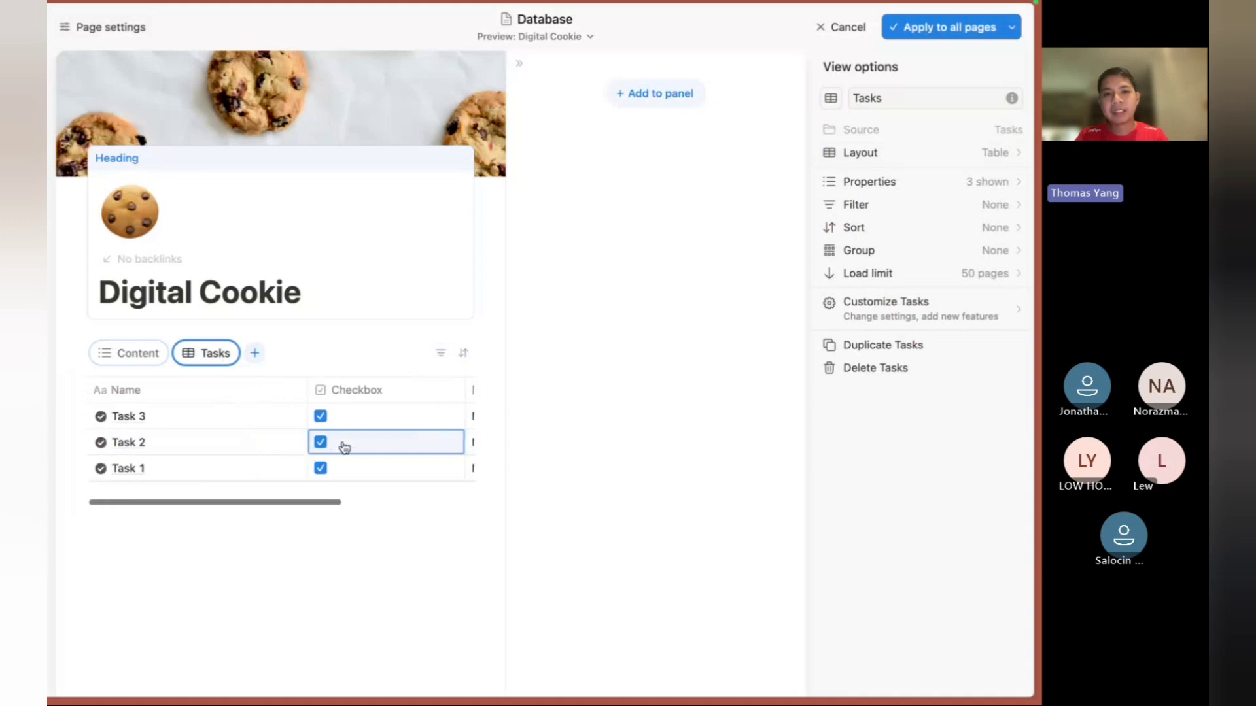
{"action": "left_click", "coordinate": [321, 442]}
{"action": "left_click", "coordinate": [321, 417]}
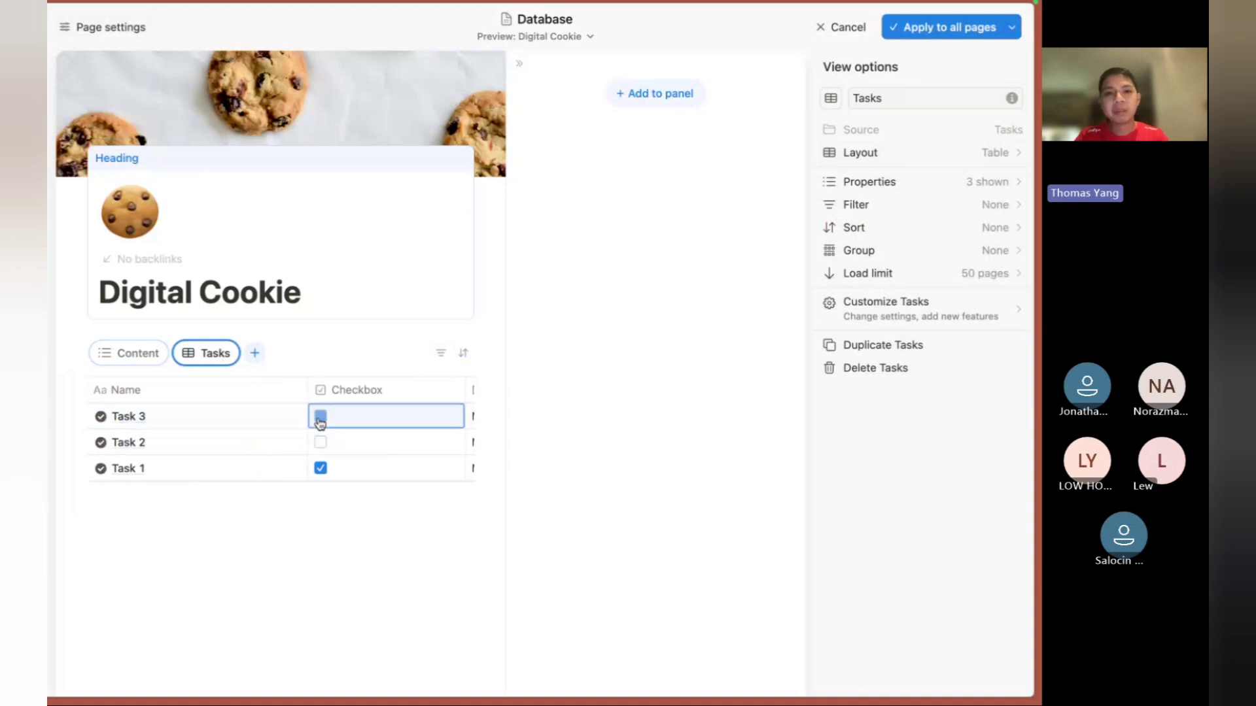
{"action": "scroll", "coordinate": [320, 423], "scroll_direction": "right", "scroll_amount": 2}
{"action": "scroll", "coordinate": [319, 422], "scroll_direction": "right", "scroll_amount": 4}
{"action": "scroll", "coordinate": [317, 421], "scroll_direction": "left", "scroll_amount": 6}
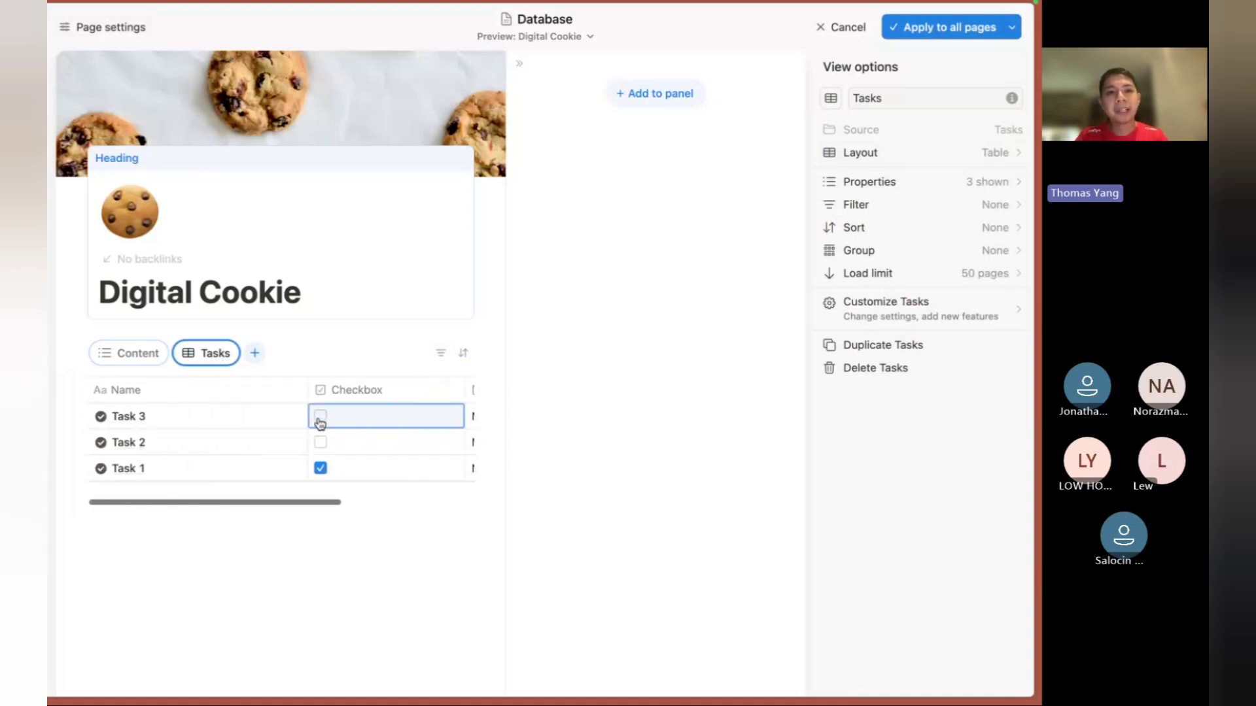
Look at the layout options of the Tasks view and review its table columns up to Due Date.
{"action": "left_click", "coordinate": [978, 153]}
{"action": "left_click", "coordinate": [831, 66]}
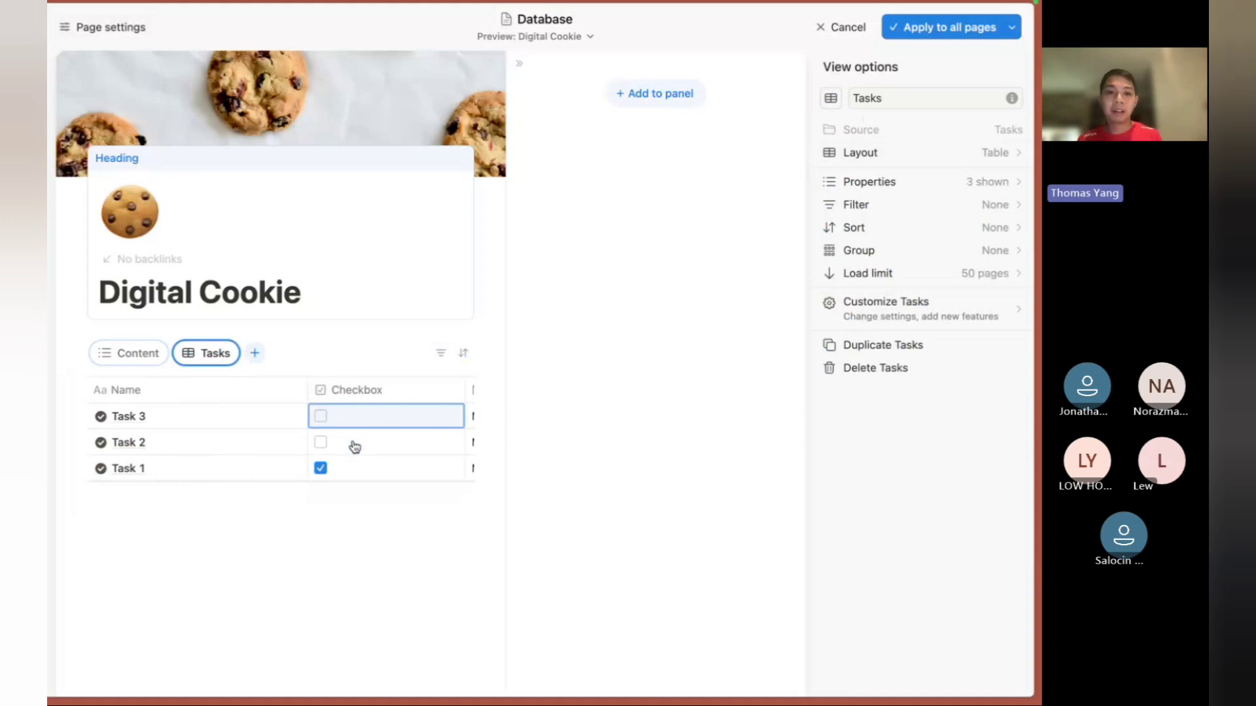
{"action": "scroll", "coordinate": [355, 447], "scroll_direction": "right", "scroll_amount": 5}
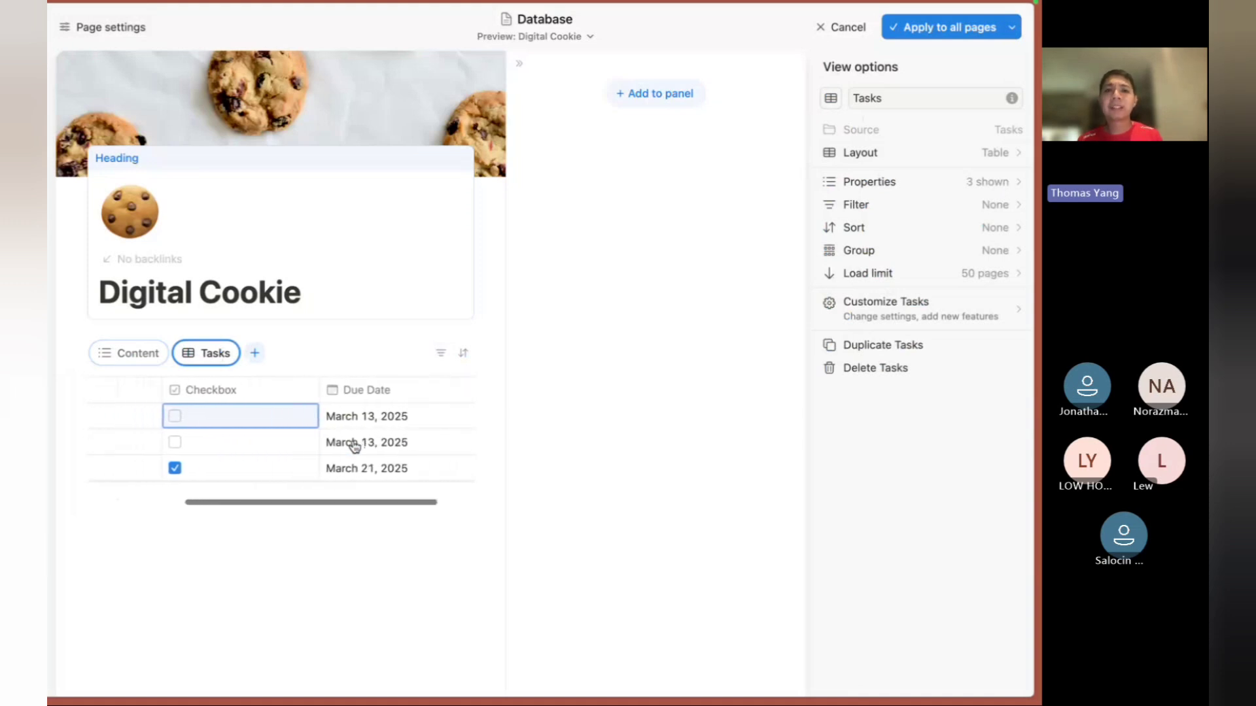
{"action": "scroll", "coordinate": [355, 447], "scroll_direction": "left", "scroll_amount": 5}
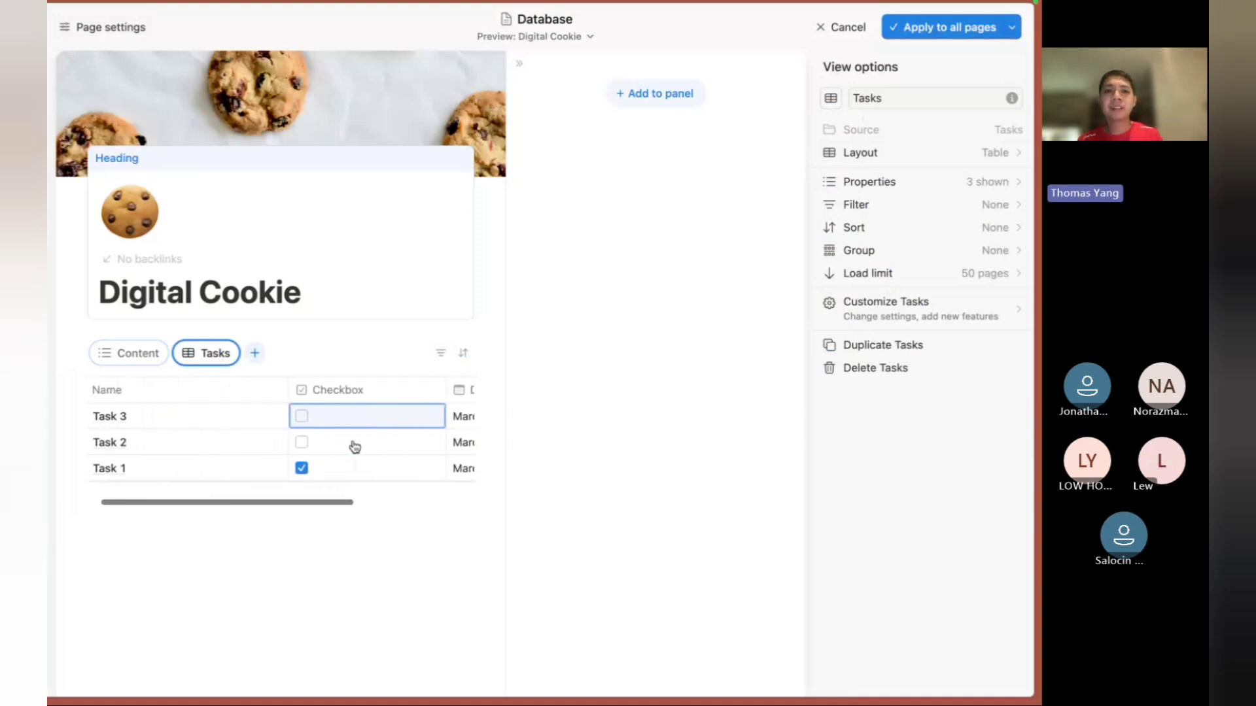
Apply the tabbed layout with its new Tasks tab to all pages of the database.
{"action": "left_click", "coordinate": [214, 363]}
{"action": "left_click", "coordinate": [214, 365]}
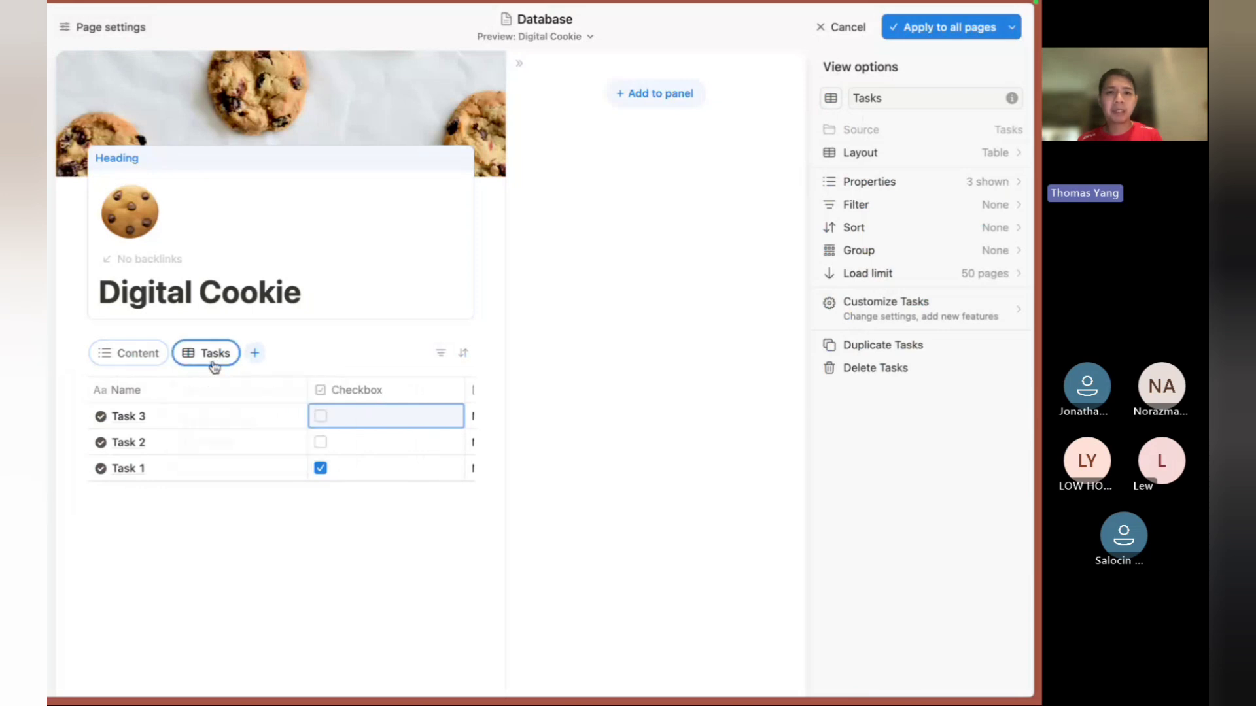
{"action": "left_click", "coordinate": [212, 363]}
{"action": "left_click", "coordinate": [213, 363]}
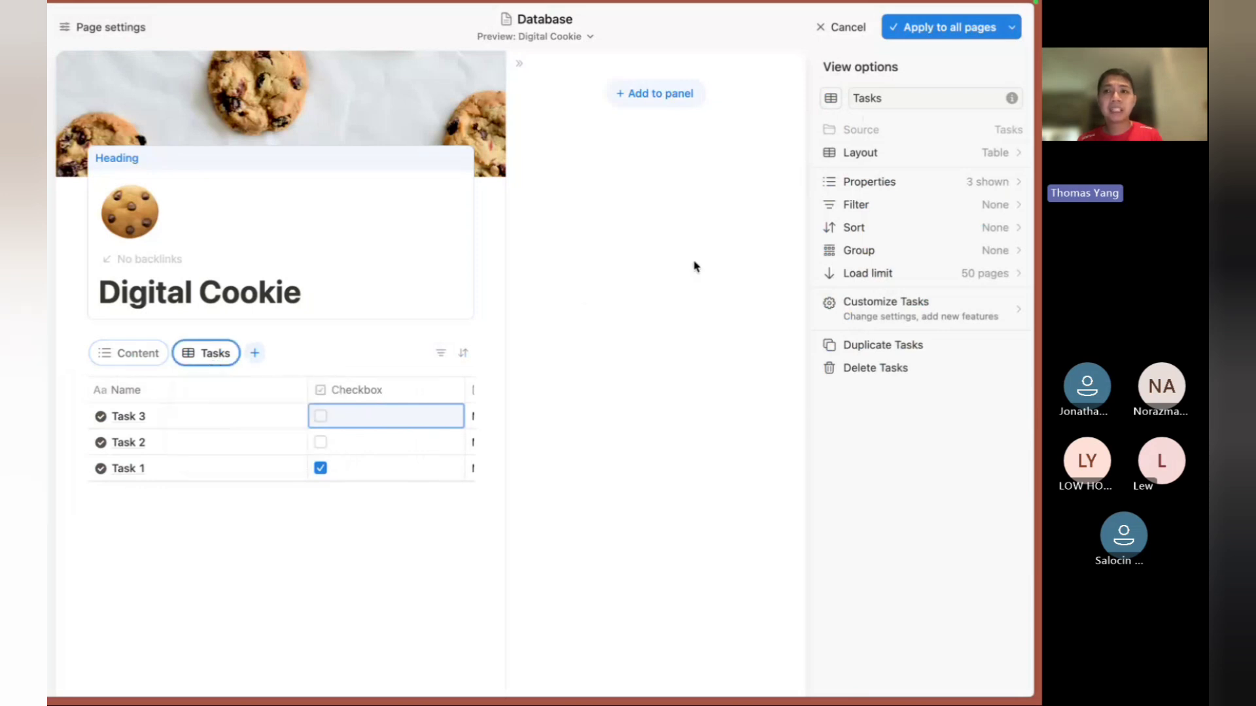
{"action": "left_click", "coordinate": [932, 30]}
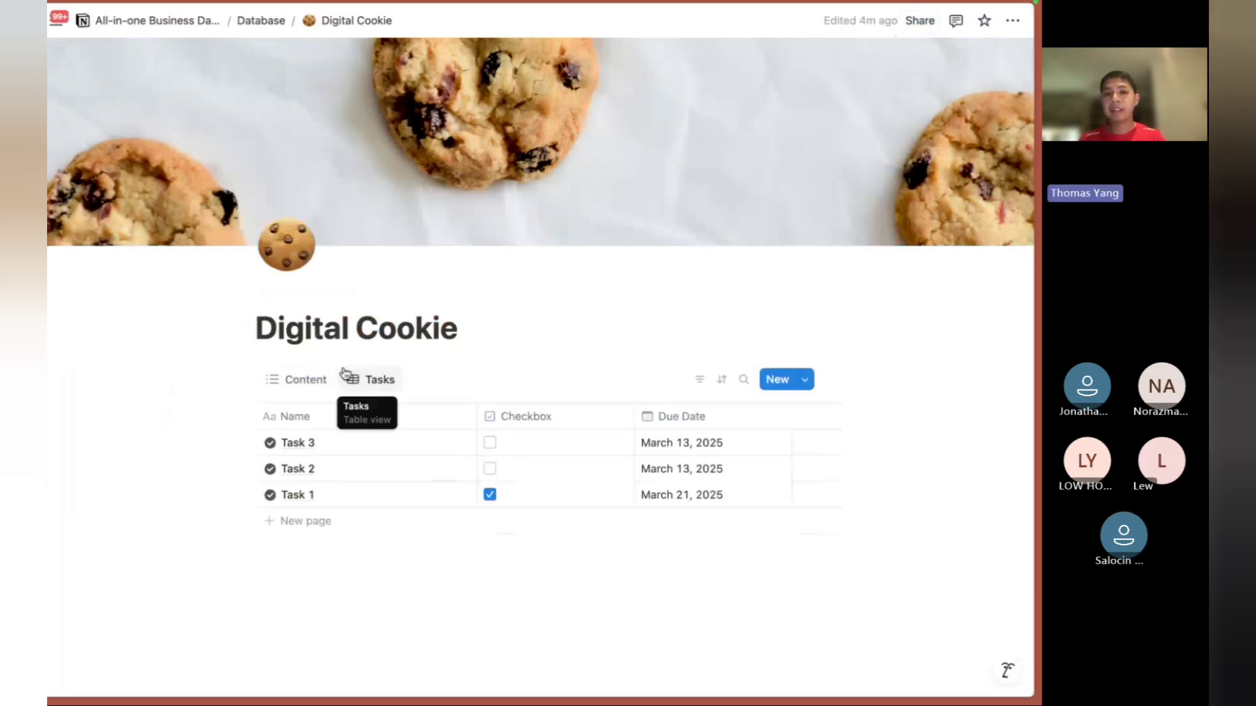
Look through the Content and Tasks tabs of the Digital Cookie page and check which properties Tasks can be filtered by.
{"action": "left_click", "coordinate": [292, 380]}
{"action": "scroll", "coordinate": [271, 508], "scroll_direction": "down", "scroll_amount": 3}
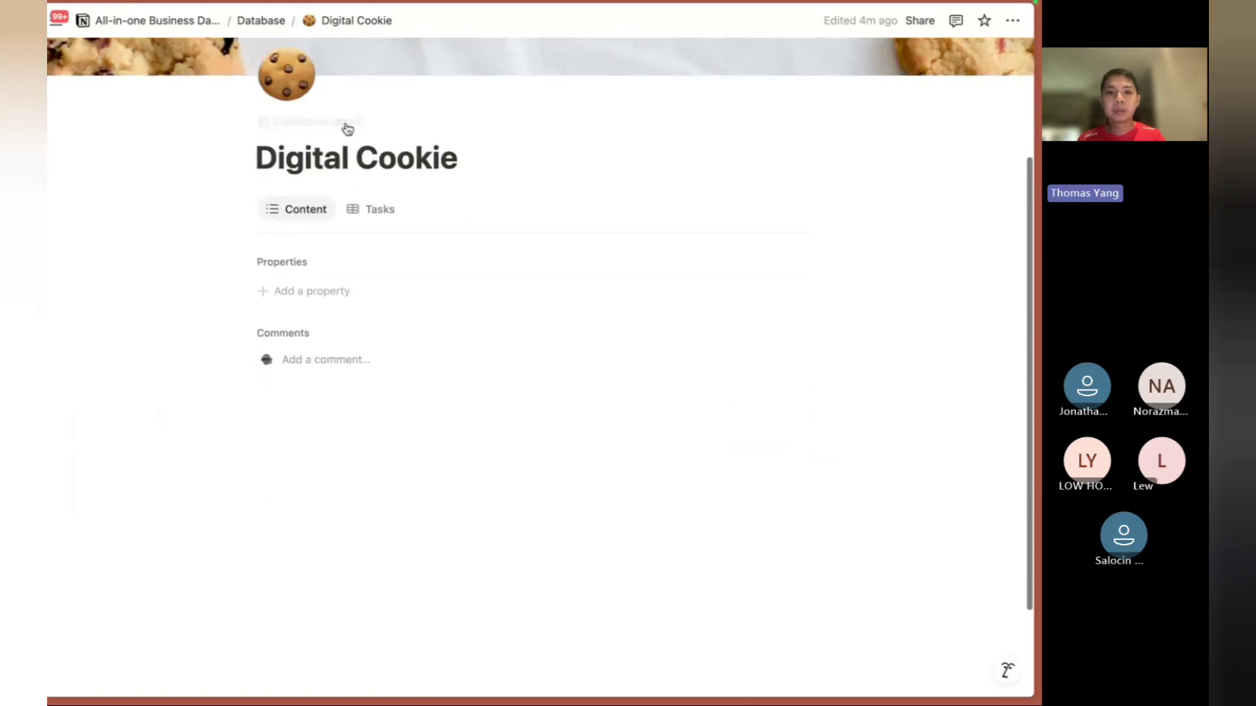
{"action": "scroll", "coordinate": [417, 422], "scroll_direction": "up", "scroll_amount": 3}
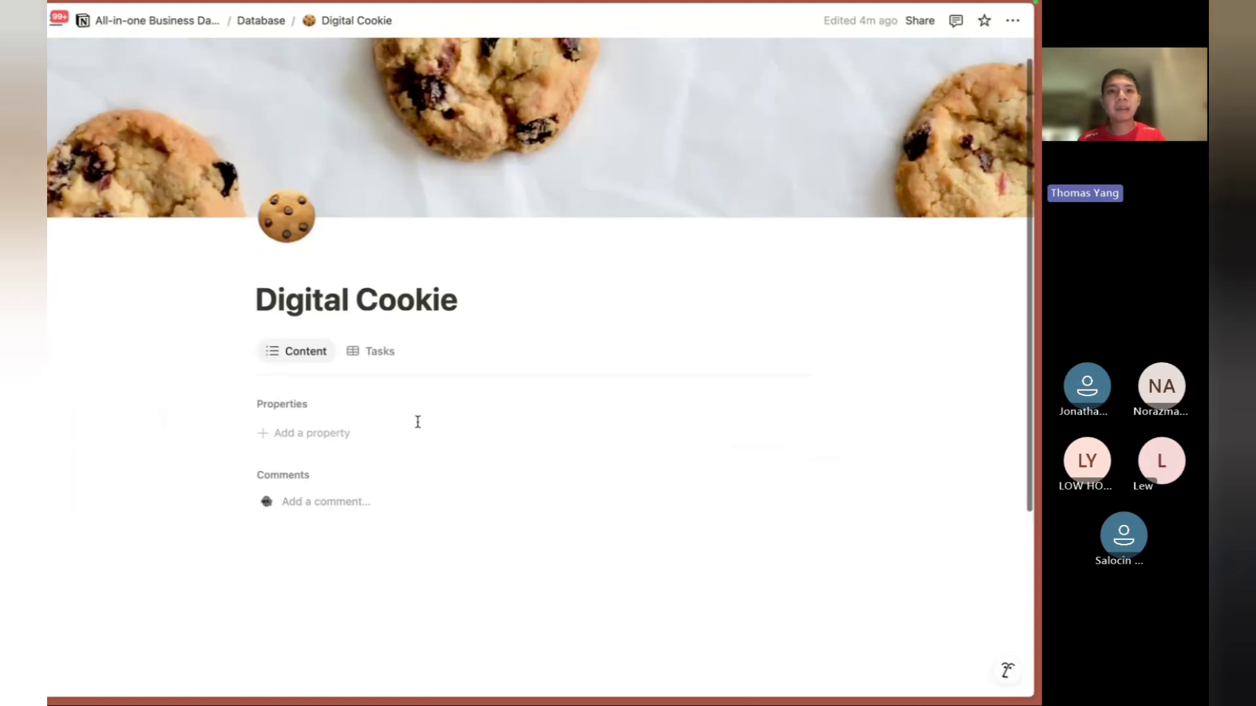
{"action": "left_click", "coordinate": [363, 357]}
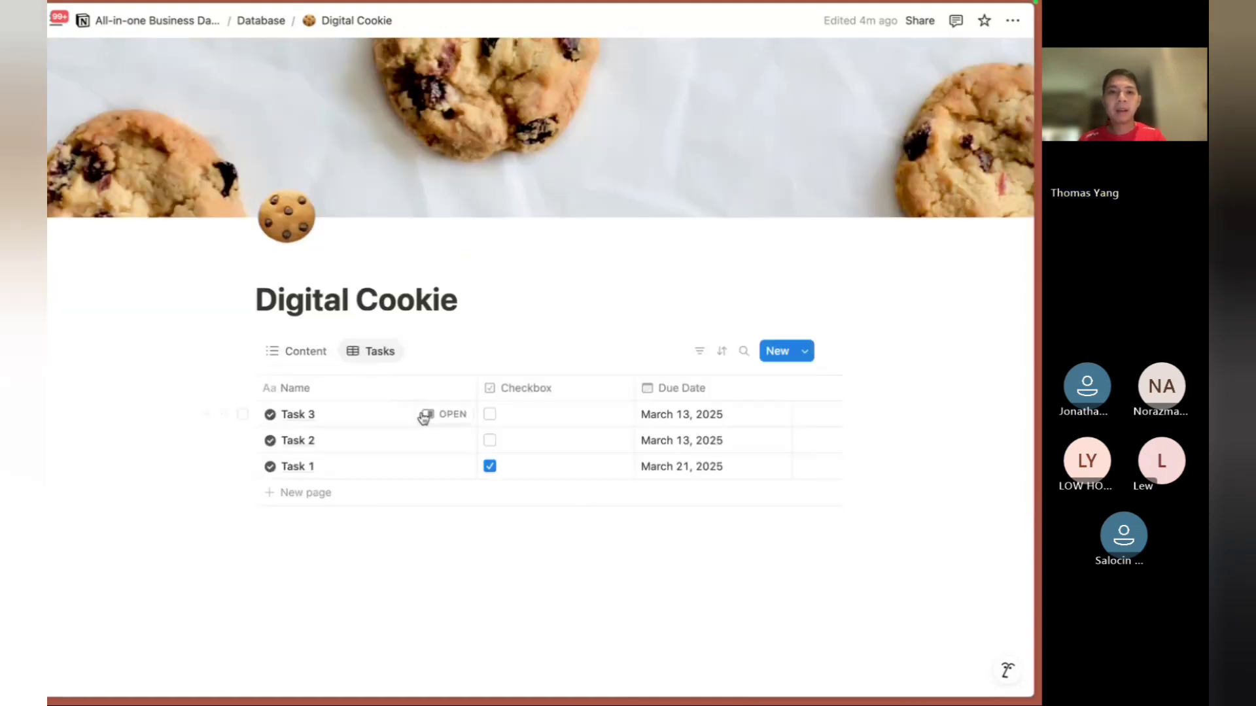
{"action": "left_click", "coordinate": [380, 357]}
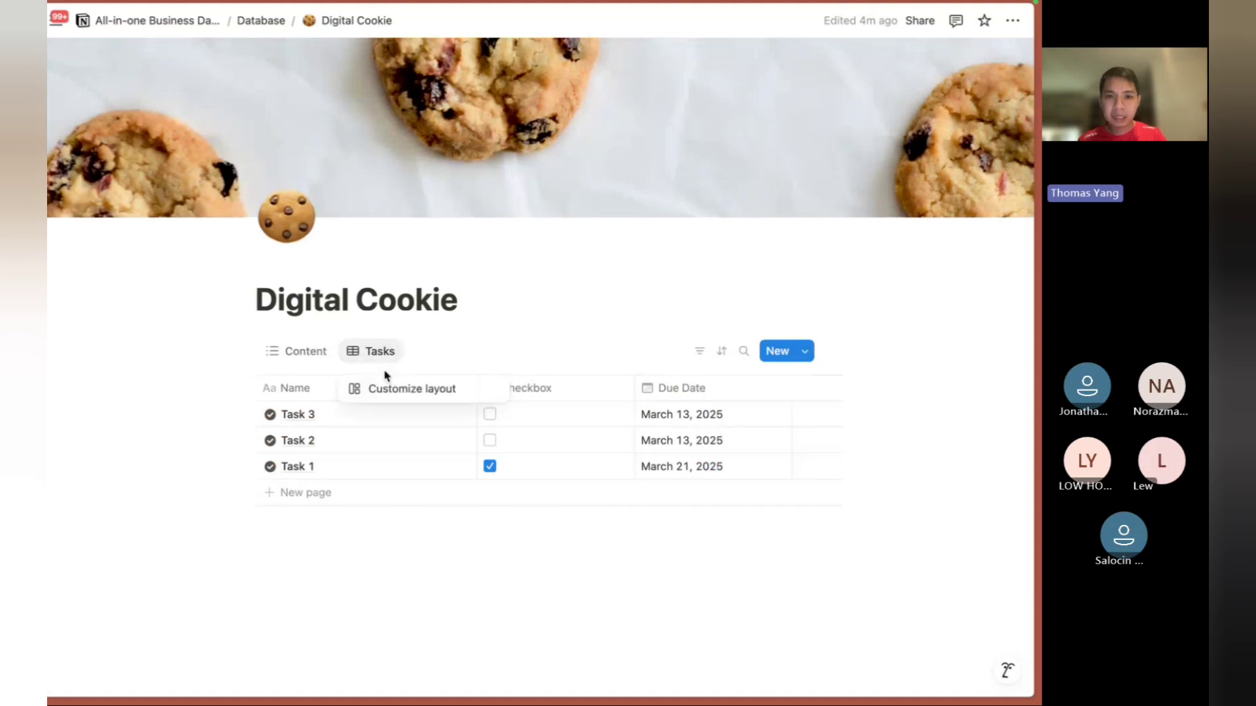
{"action": "left_click", "coordinate": [697, 352]}
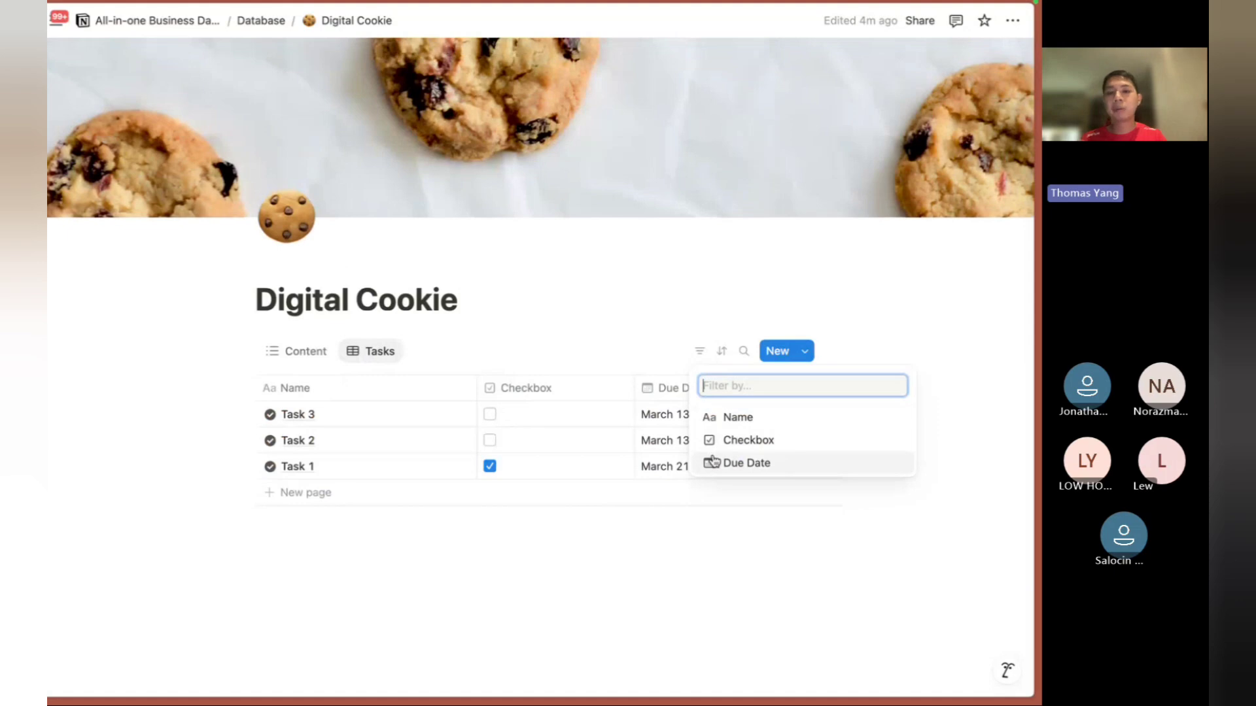
{"action": "left_click", "coordinate": [632, 365]}
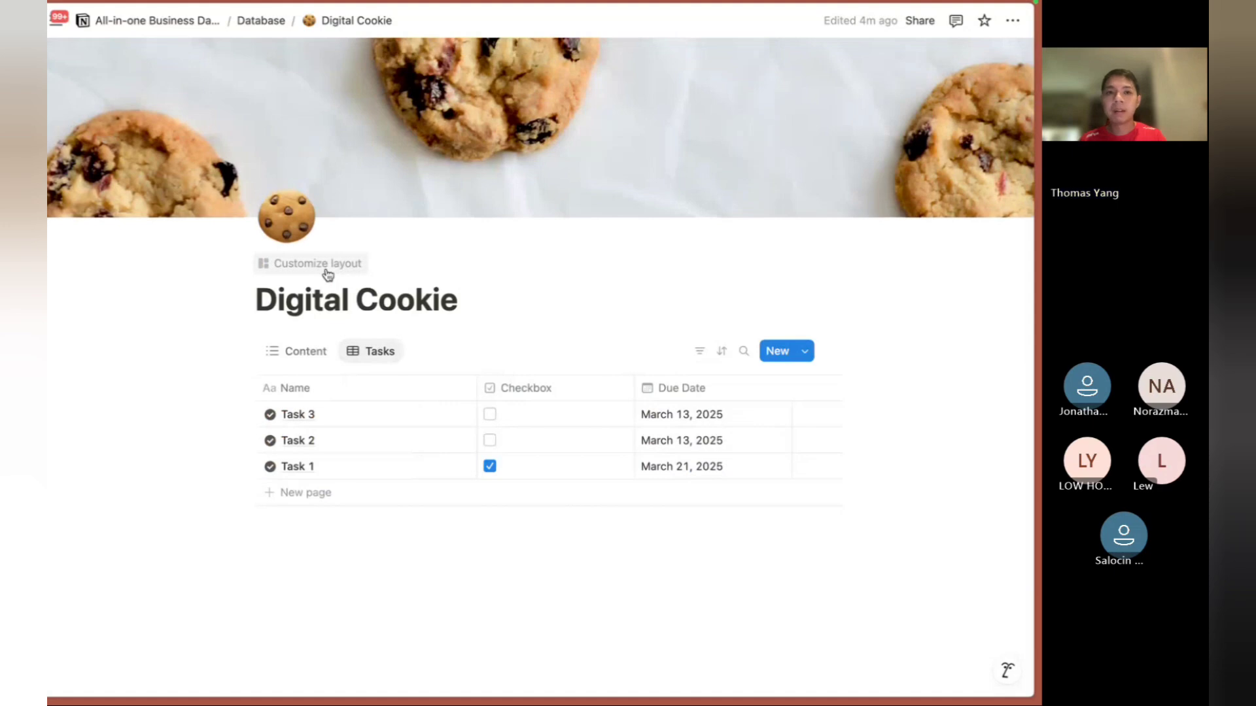
Reopen the page layout for customizing and change the Tasks view from a table to the List layout.
{"action": "left_click", "coordinate": [327, 271]}
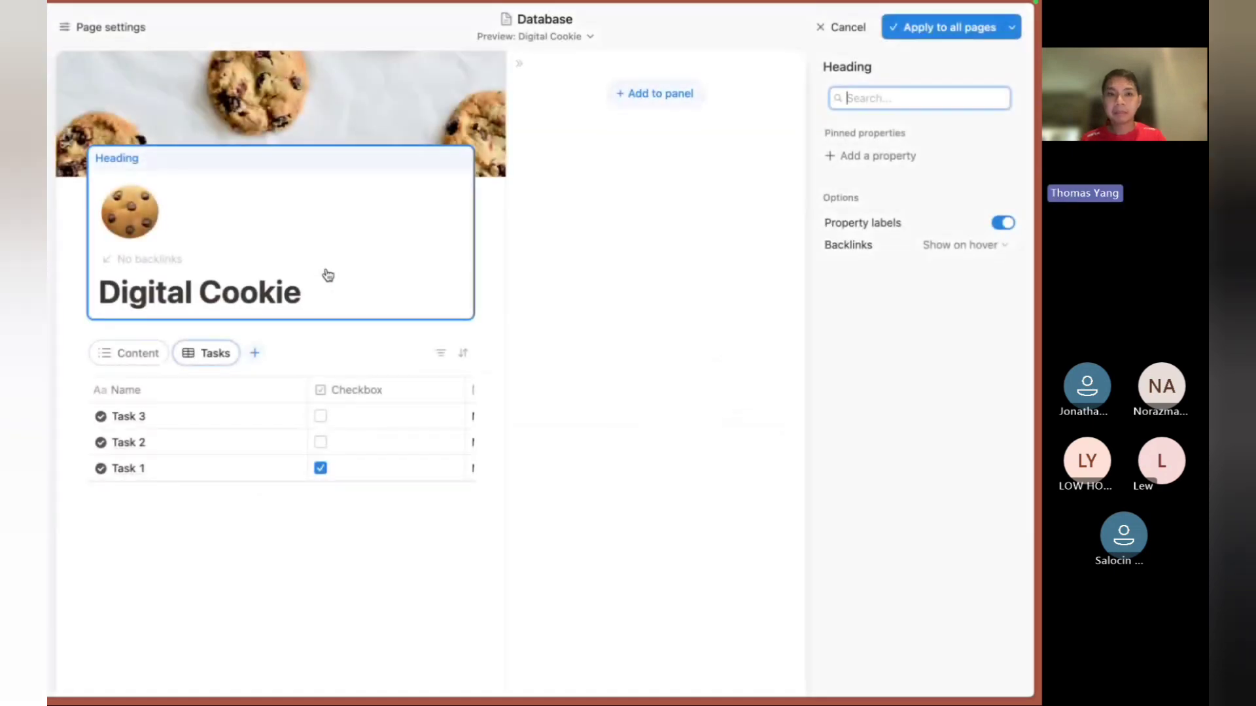
{"action": "left_click", "coordinate": [196, 363]}
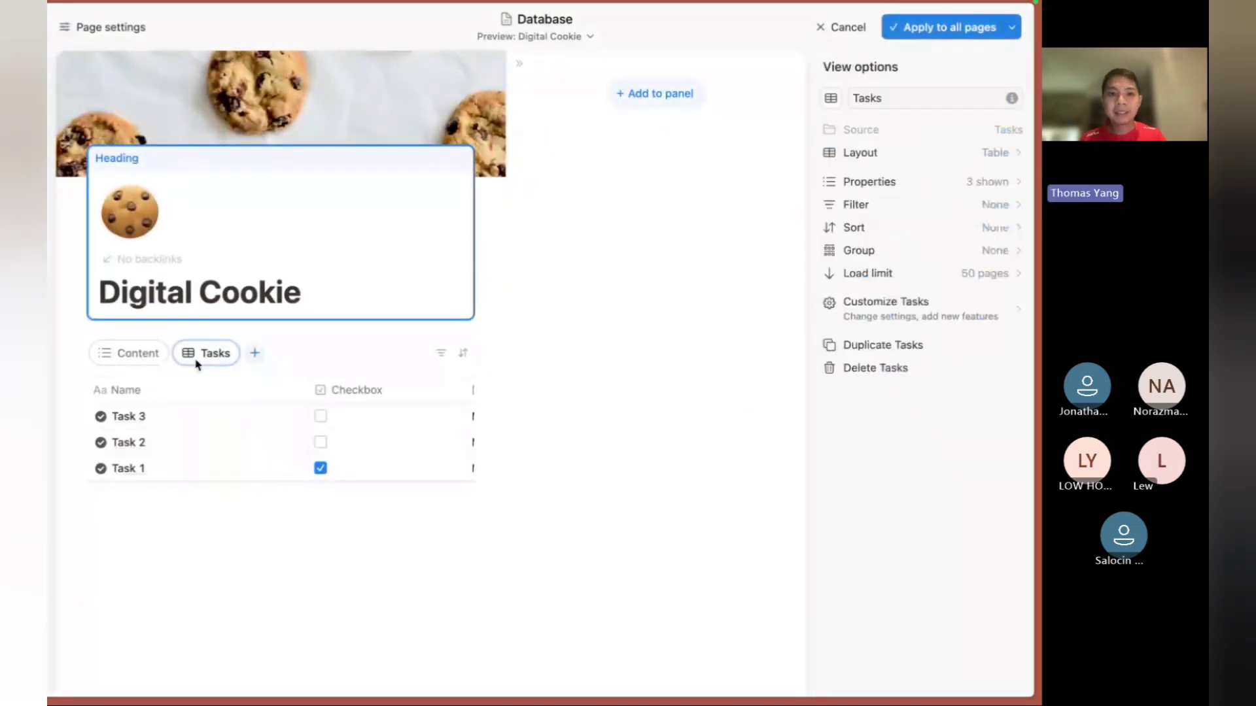
{"action": "left_click", "coordinate": [196, 361]}
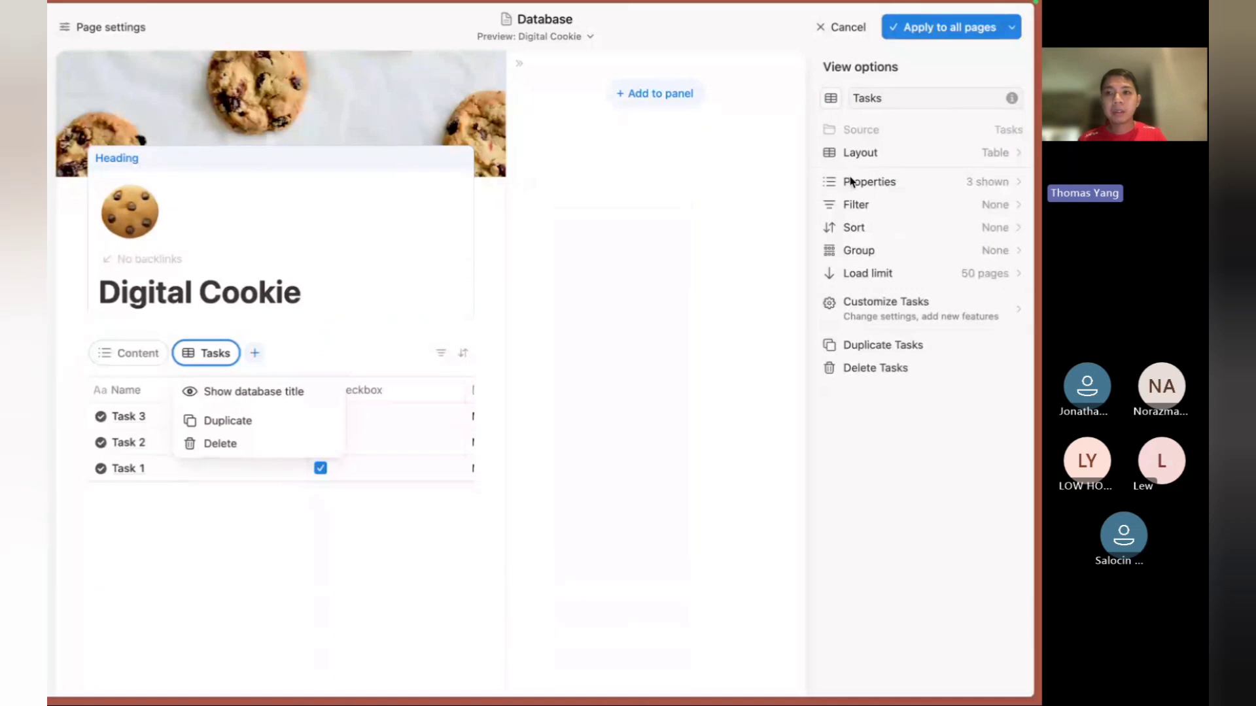
{"action": "left_click", "coordinate": [880, 159]}
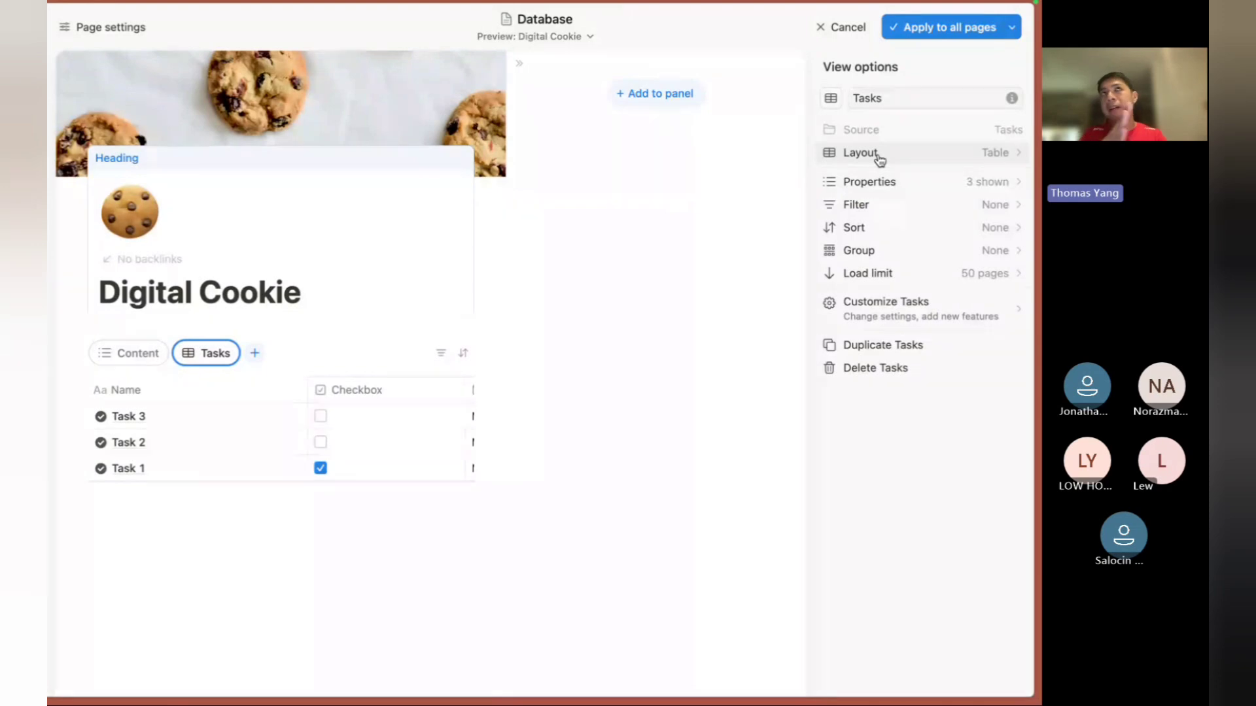
{"action": "left_click", "coordinate": [880, 159]}
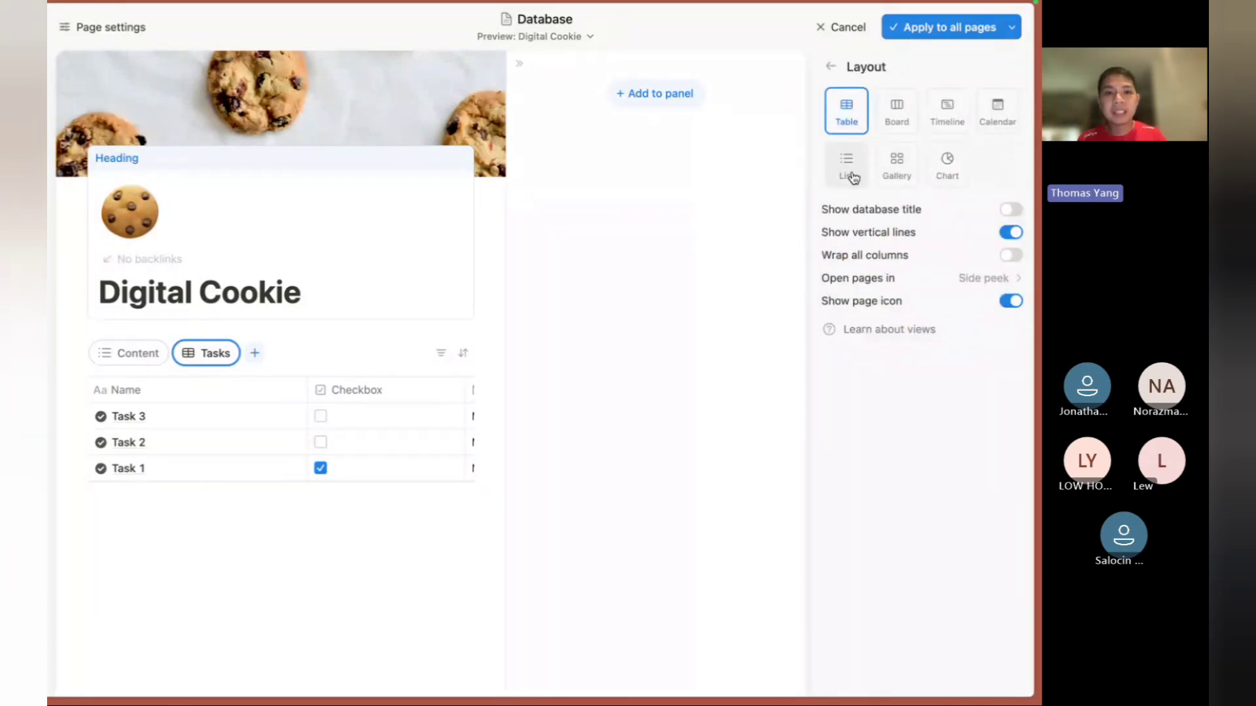
{"action": "left_click", "coordinate": [852, 176]}
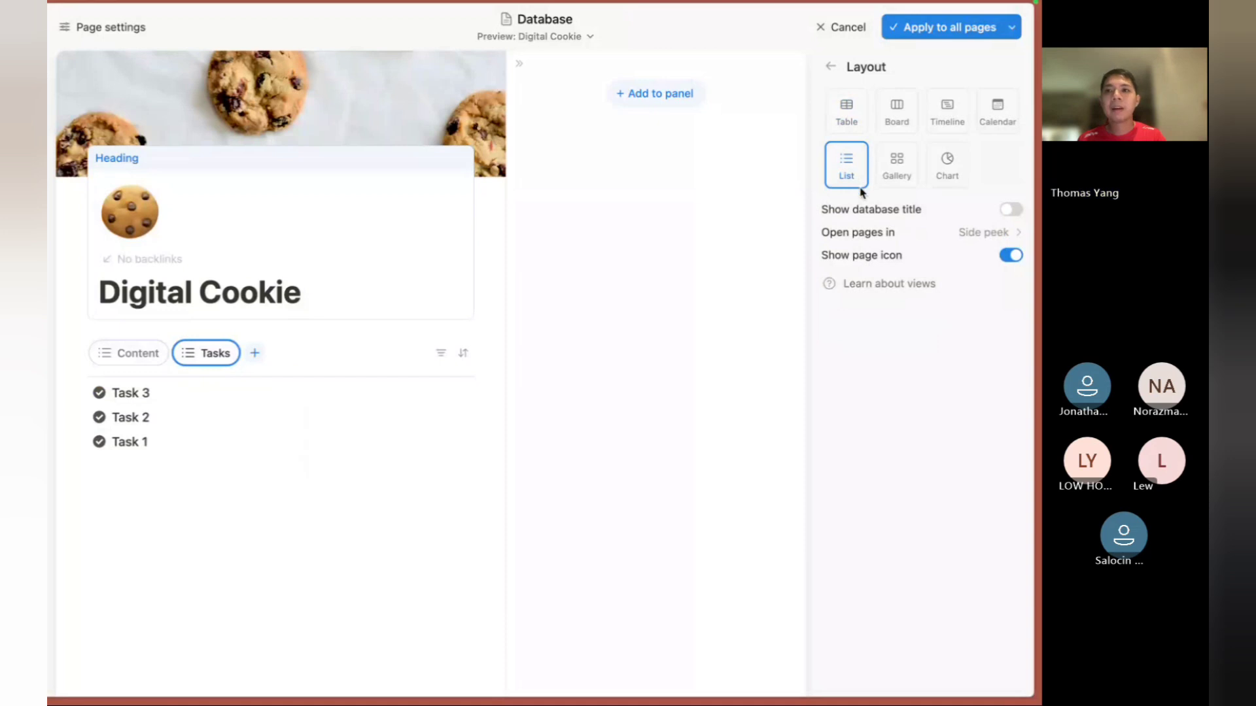
{"action": "left_click", "coordinate": [830, 68]}
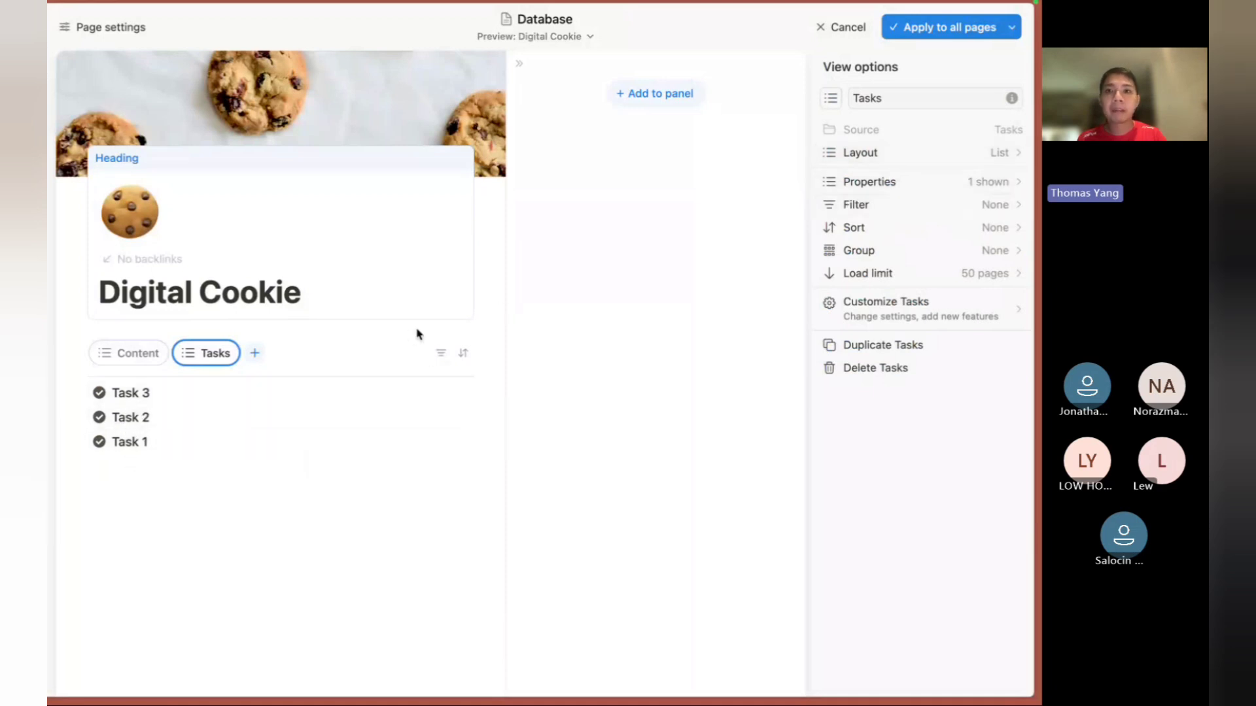
Show Due Date and Checkbox in the Tasks list, with Due Date placed before Checkbox, and apply the layout to all pages.
{"action": "left_click", "coordinate": [858, 188]}
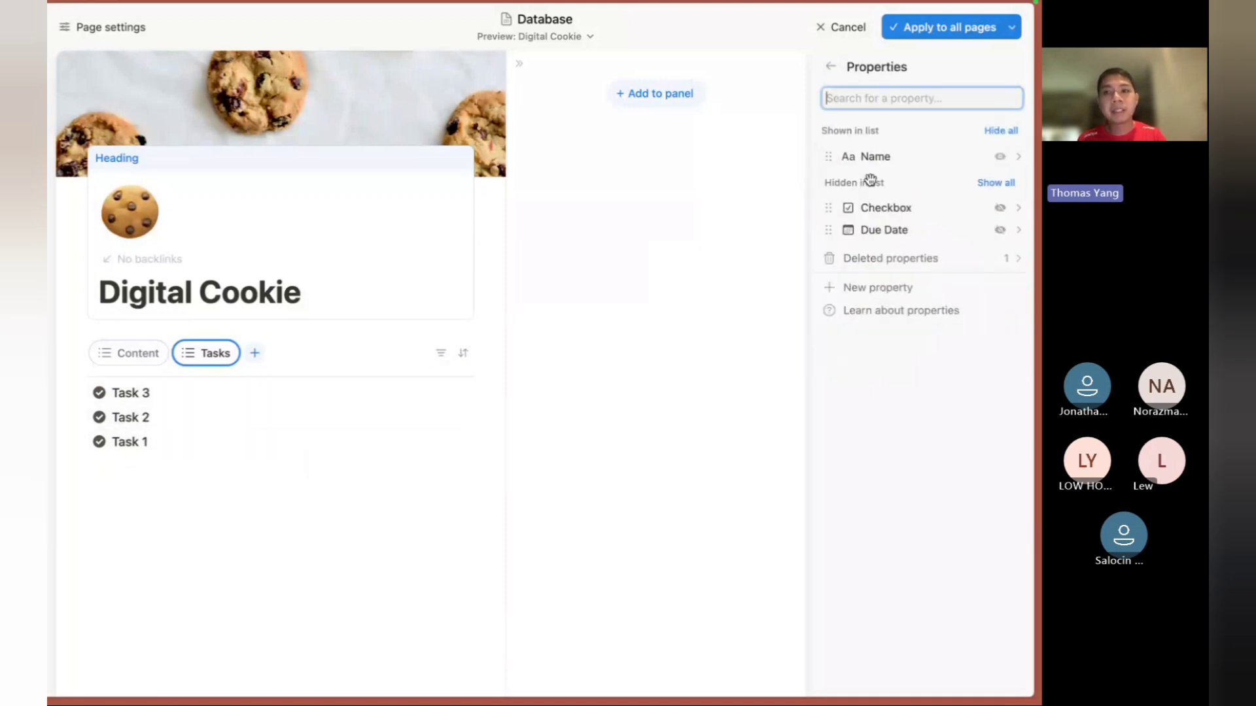
{"action": "left_click", "coordinate": [999, 209]}
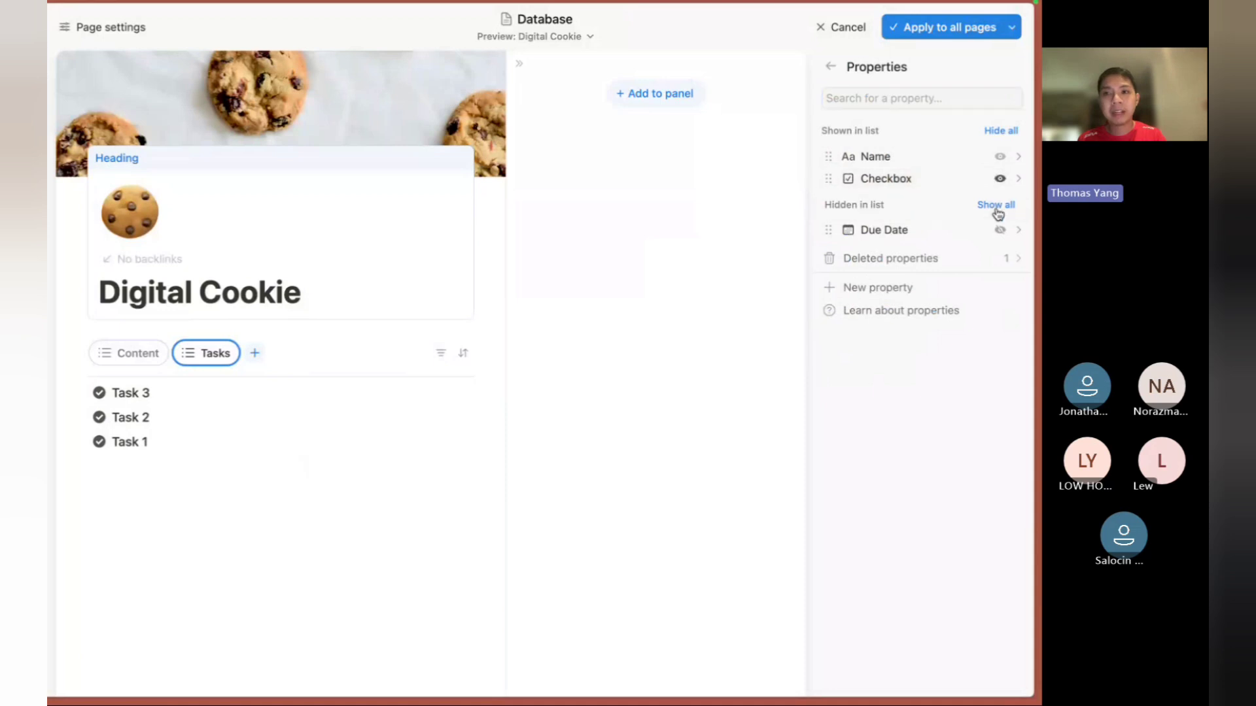
{"action": "left_click", "coordinate": [1000, 232]}
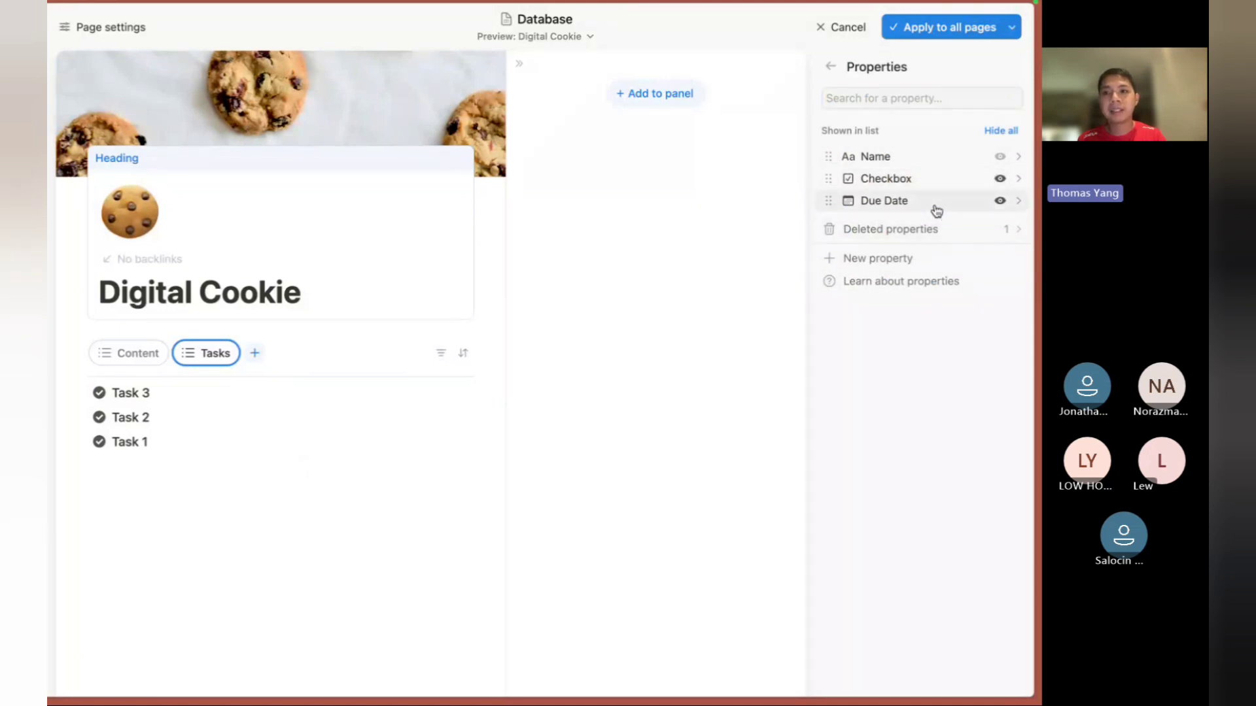
{"action": "mouse_move", "coordinate": [937, 210]}
{"action": "left_mouse_down"}
{"action": "mouse_move", "coordinate": [934, 190]}
{"action": "mouse_move", "coordinate": [918, 200]}
{"action": "left_mouse_up"}
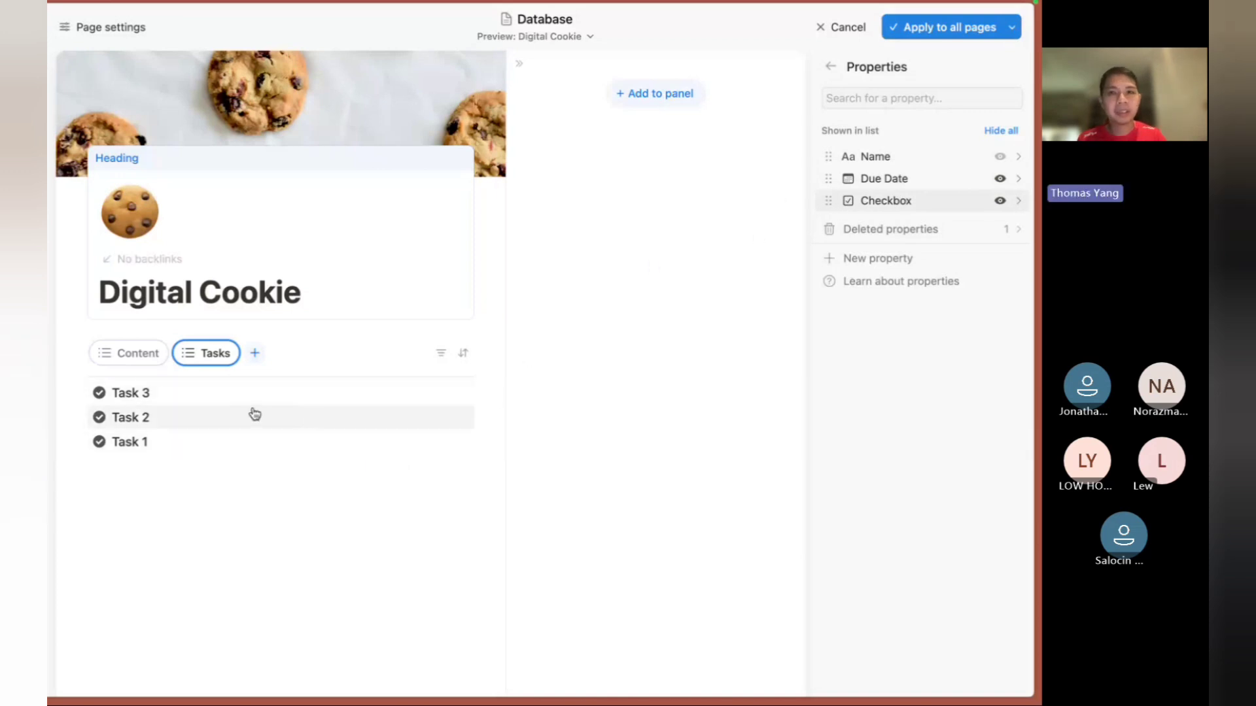
{"action": "left_click", "coordinate": [908, 29]}
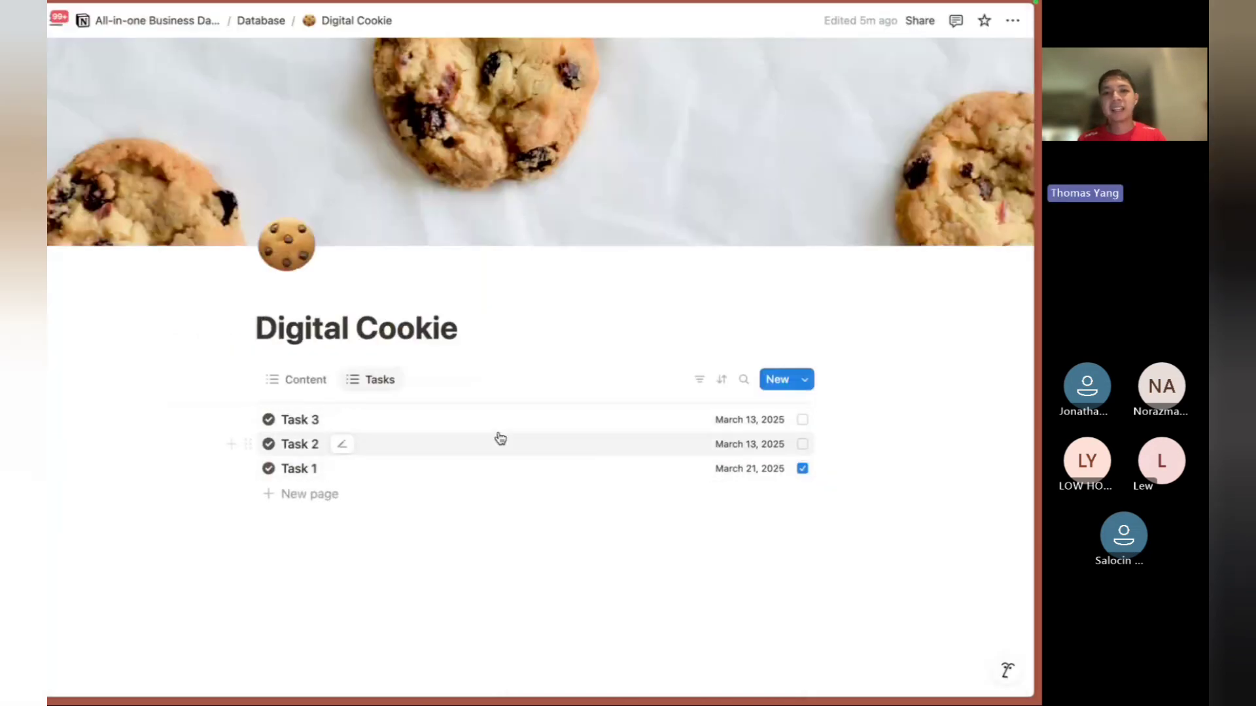
Try out the checkboxes in the Tasks list, leaving only Task 2 ticked and Task 1 and Task 3 unticked.
{"action": "left_click", "coordinate": [803, 444]}
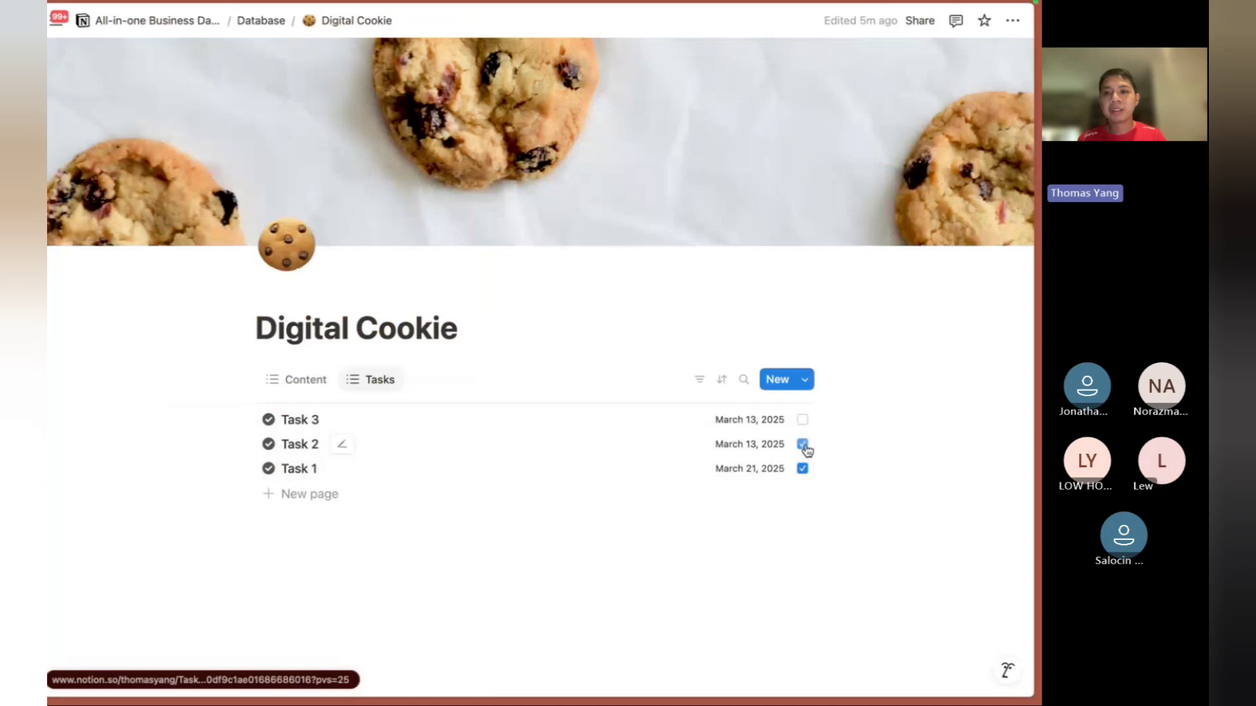
{"action": "left_click", "coordinate": [802, 420]}
{"action": "left_click", "coordinate": [803, 468]}
{"action": "left_click", "coordinate": [802, 444]}
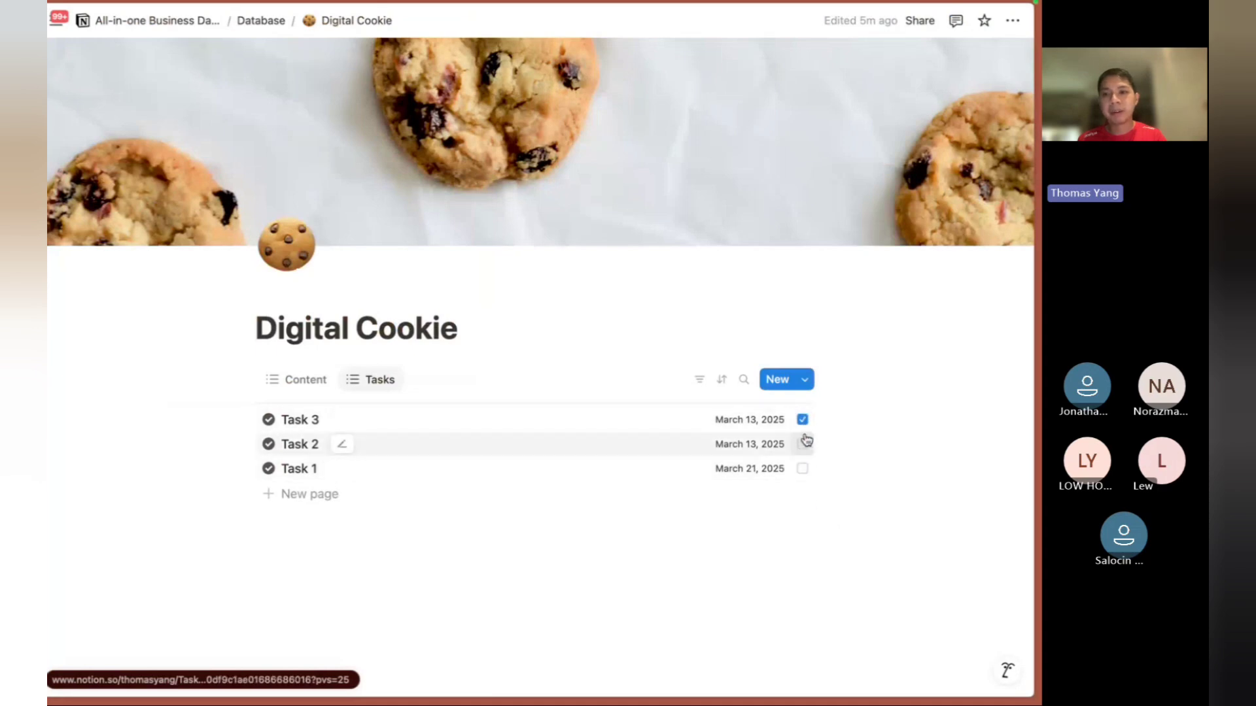
{"action": "left_click", "coordinate": [803, 419]}
{"action": "left_click", "coordinate": [802, 444]}
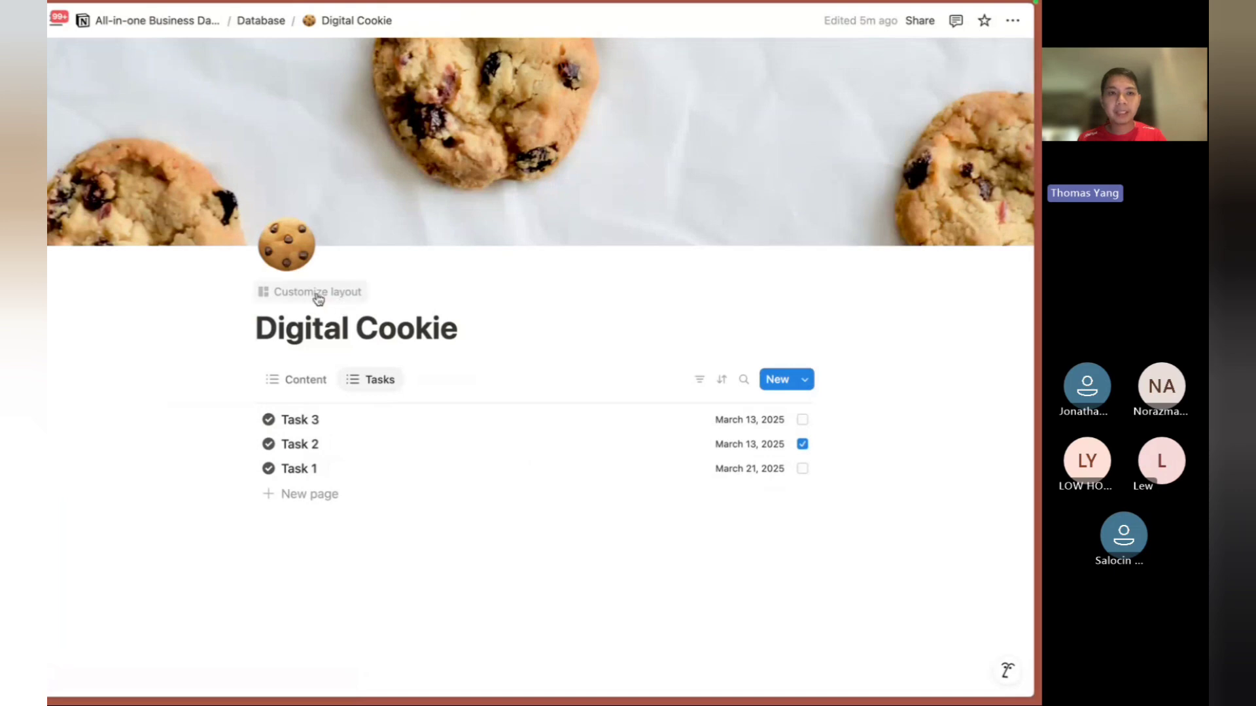
Customize the page layout again and filter the Tasks view by Checkbox set to Unchecked.
{"action": "left_click", "coordinate": [316, 295]}
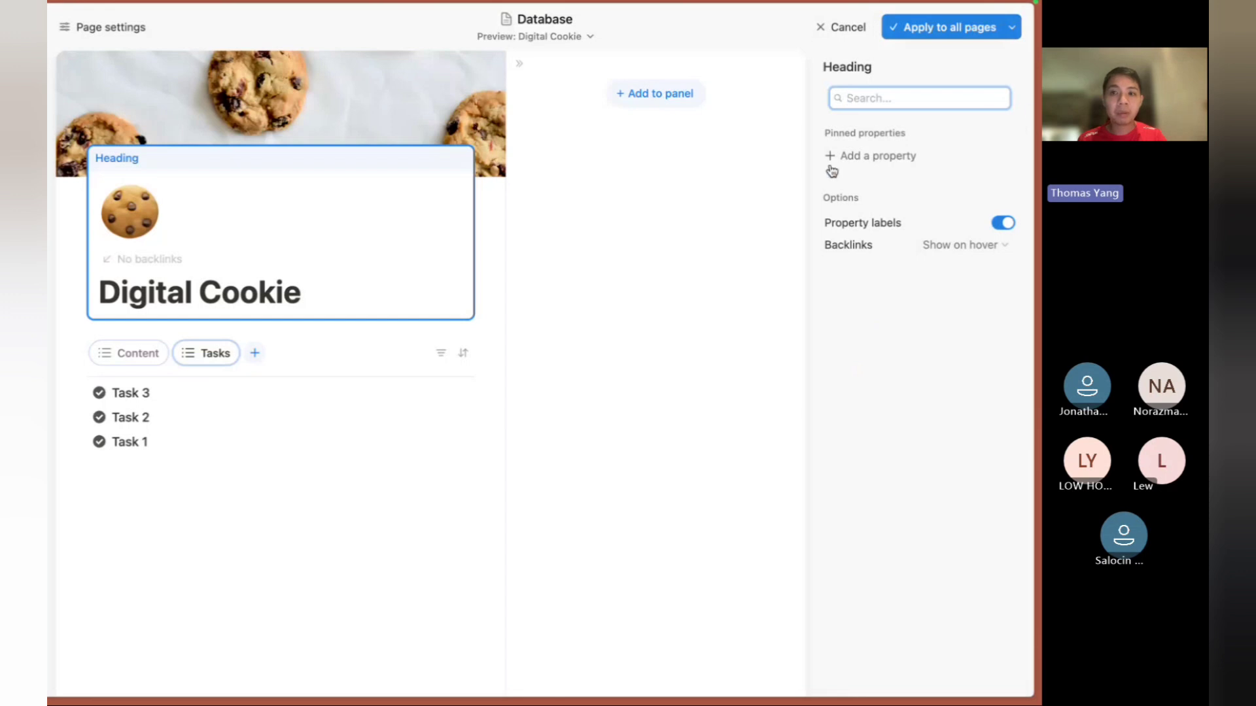
{"action": "left_click", "coordinate": [205, 364]}
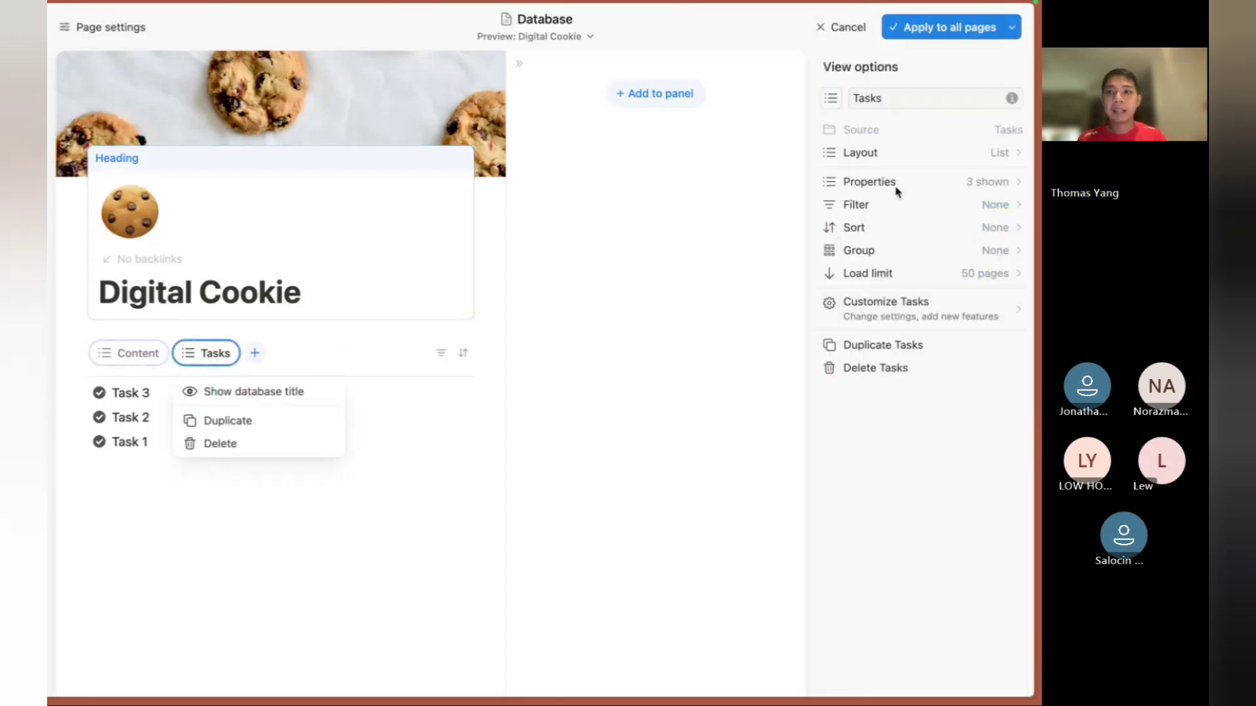
{"action": "left_click", "coordinate": [882, 204]}
{"action": "left_click", "coordinate": [882, 204]}
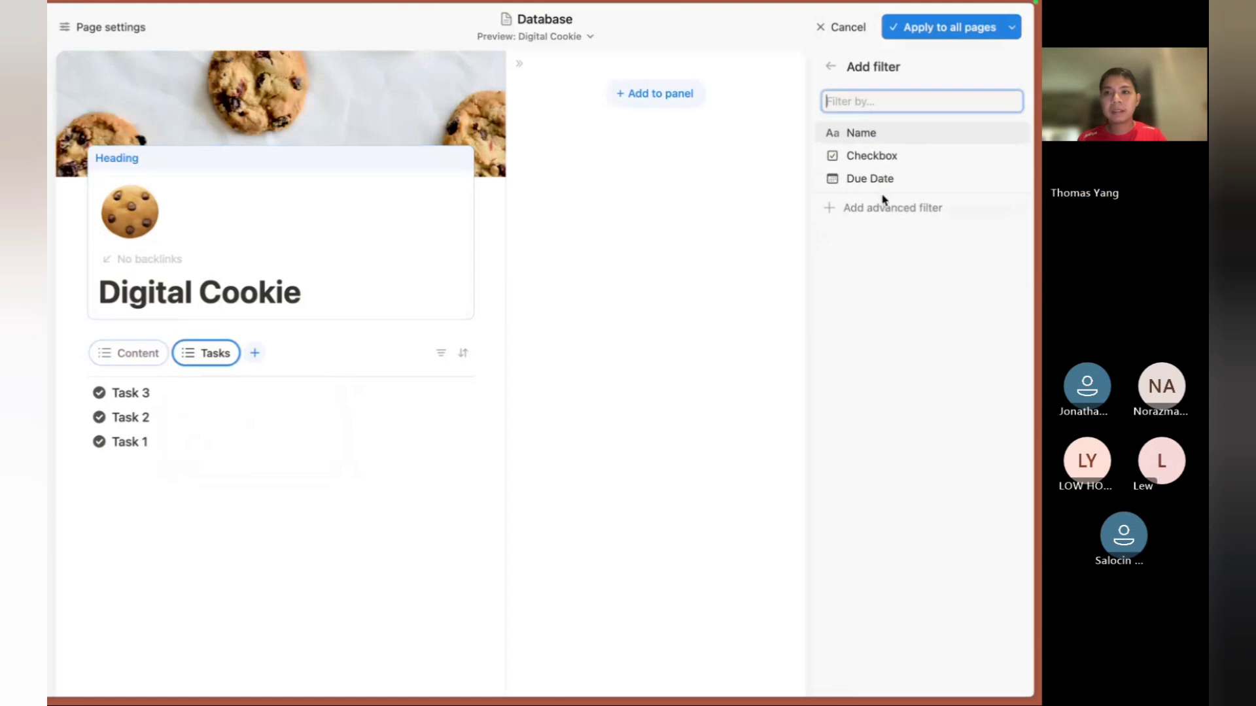
{"action": "left_click", "coordinate": [855, 157]}
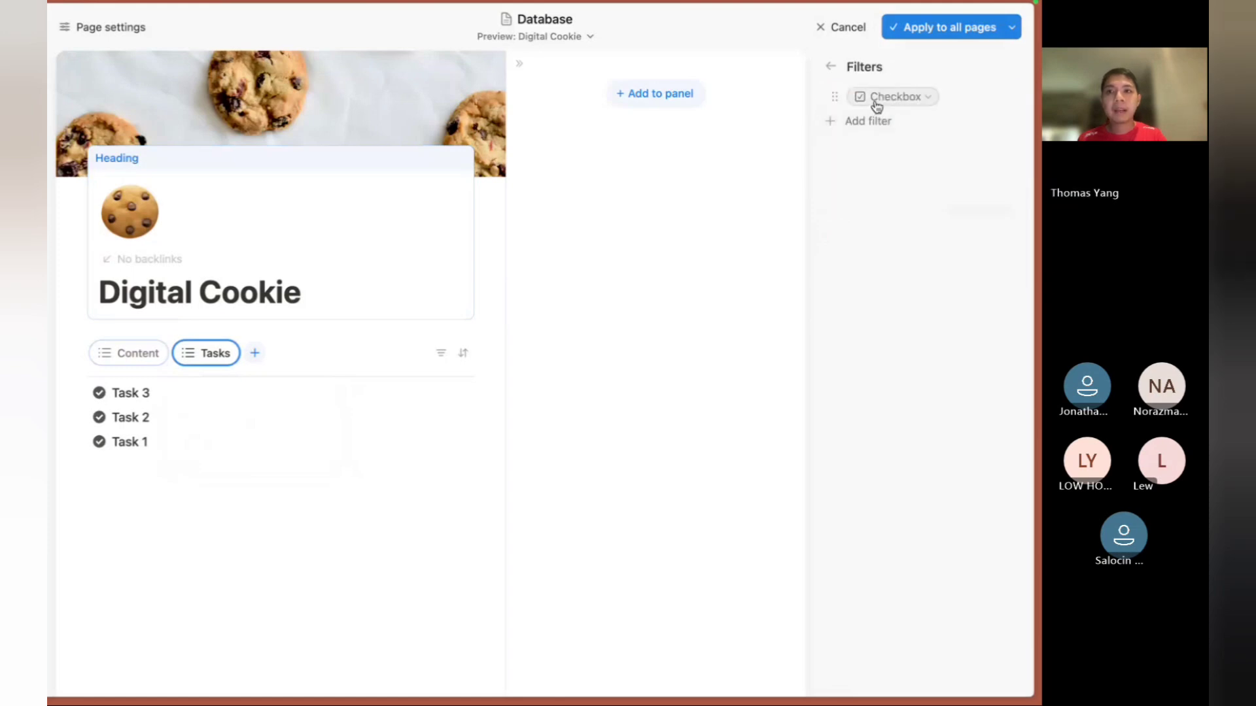
{"action": "left_click", "coordinate": [874, 103]}
{"action": "left_click", "coordinate": [880, 148]}
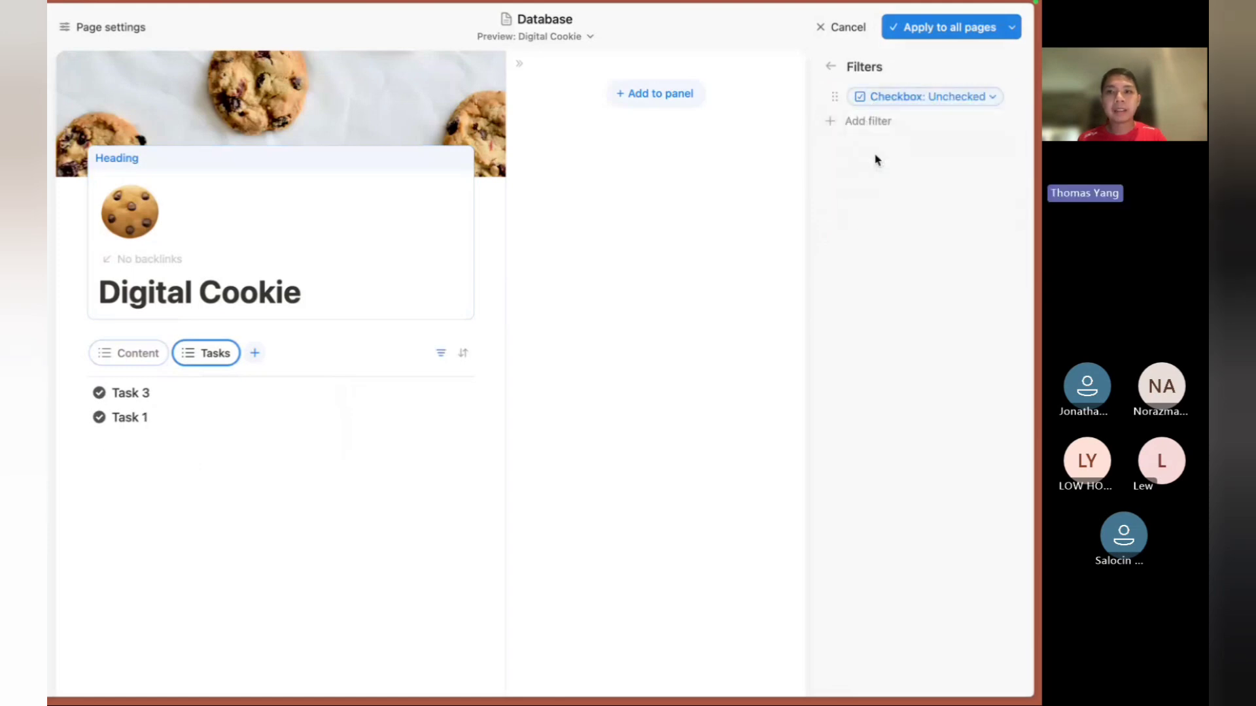
{"action": "left_click", "coordinate": [828, 69]}
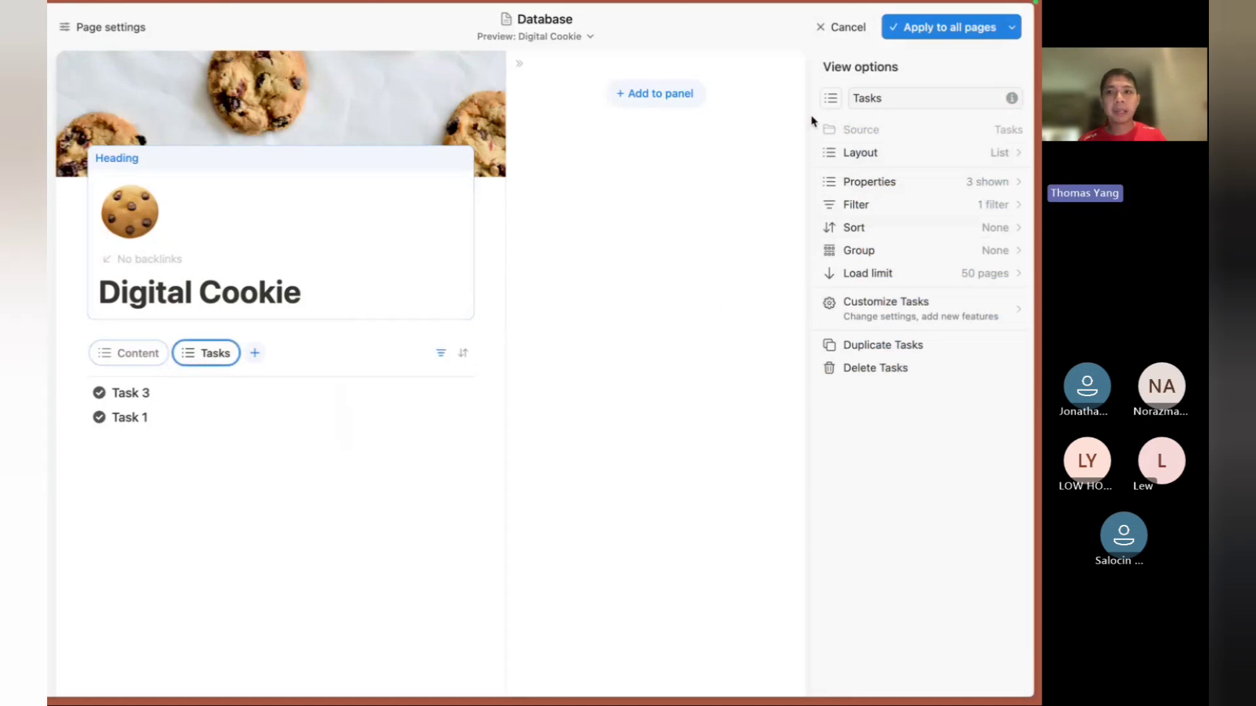
Give the Tasks tab the checklist icon and move the tab ahead of Content.
{"action": "left_click", "coordinate": [831, 100]}
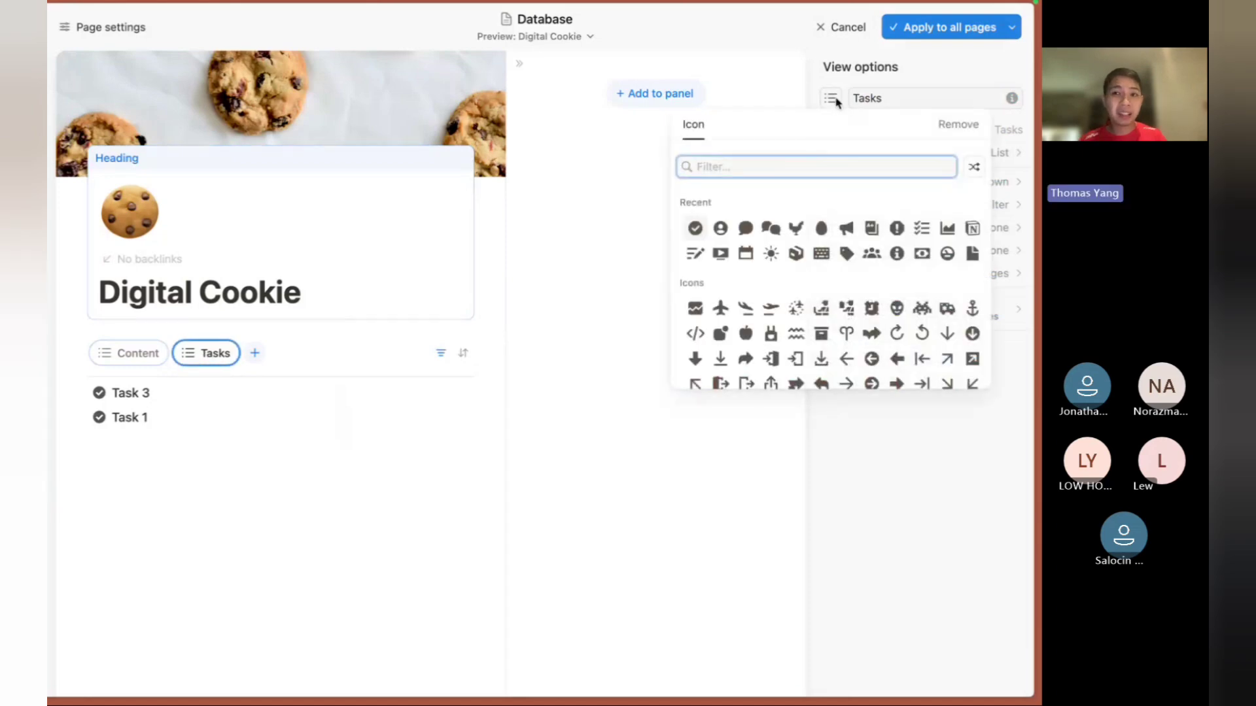
{"action": "left_click", "coordinate": [837, 102]}
{"action": "left_click", "coordinate": [835, 102]}
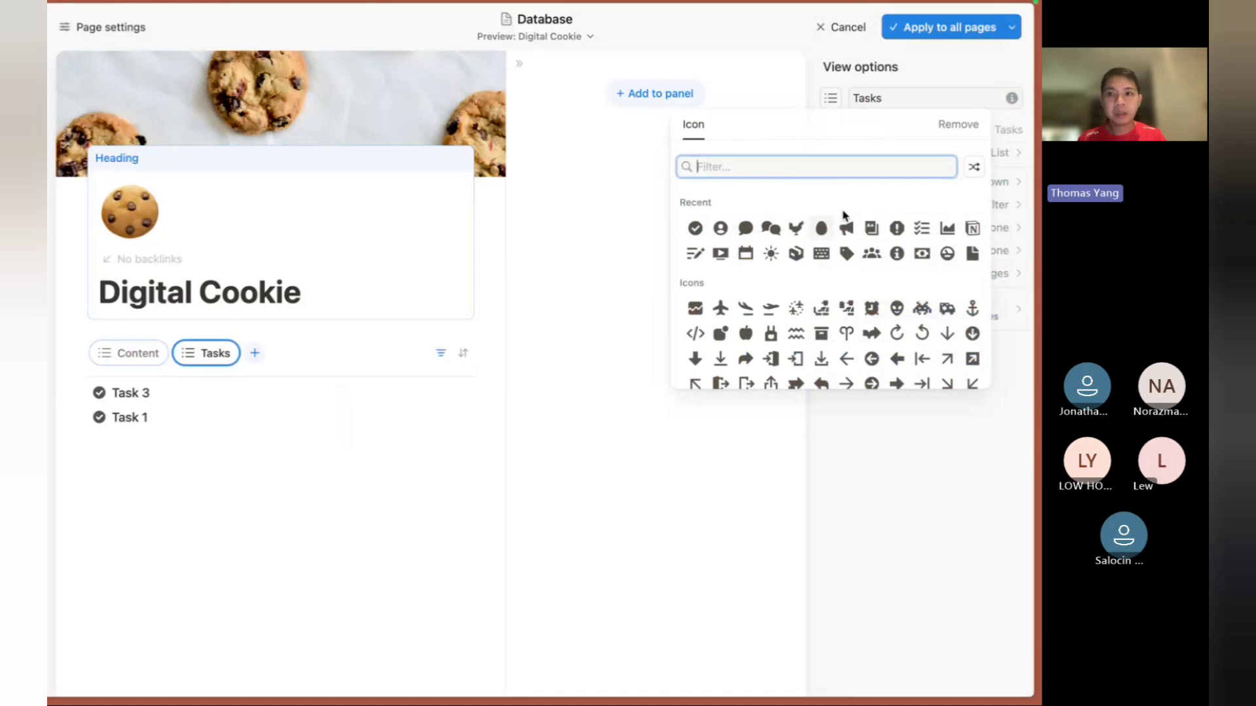
{"action": "left_click", "coordinate": [922, 230]}
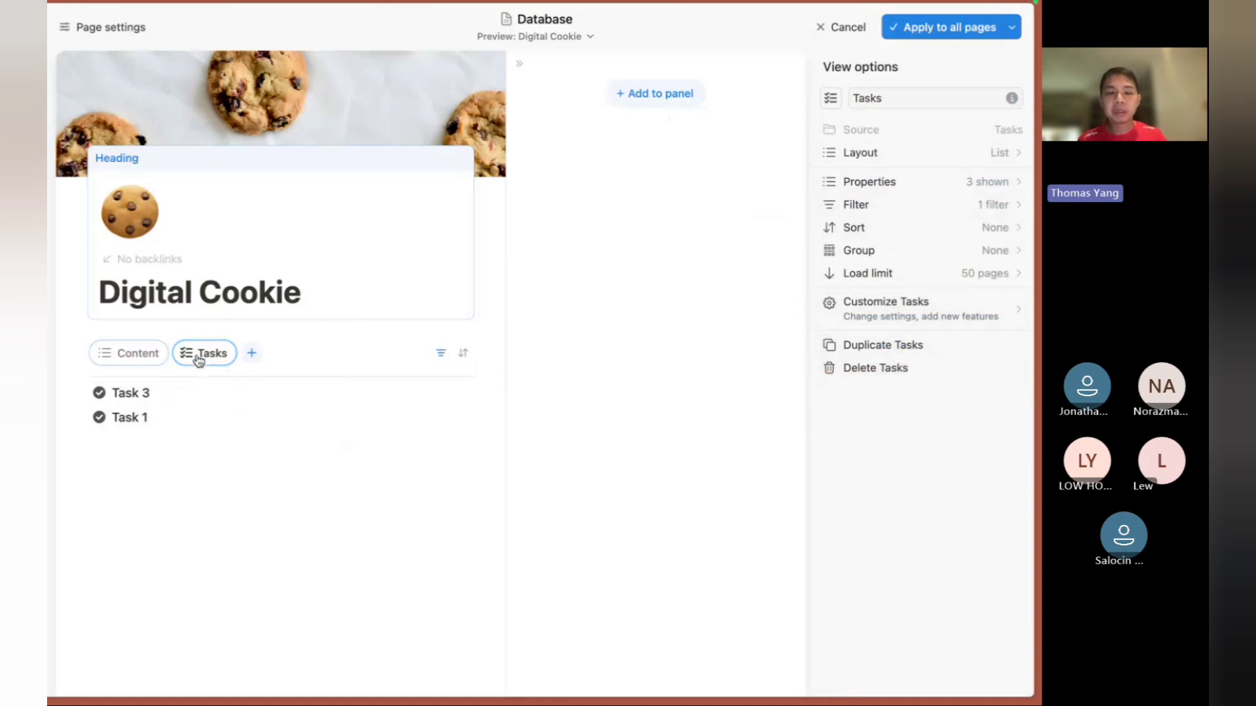
{"action": "left_click_drag", "start_coordinate": [195, 368], "coordinate": [137, 368]}
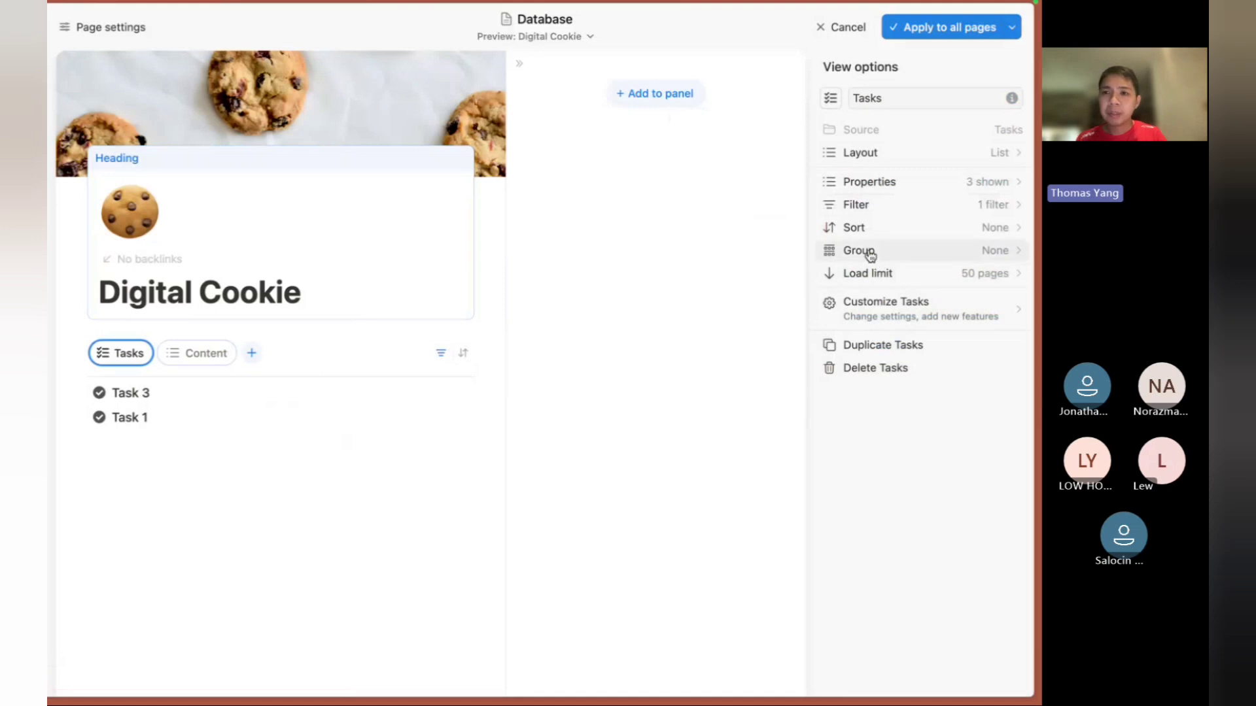
Sort the Tasks view by Due Date in ascending order and apply the layout to all pages.
{"action": "left_click", "coordinate": [847, 238]}
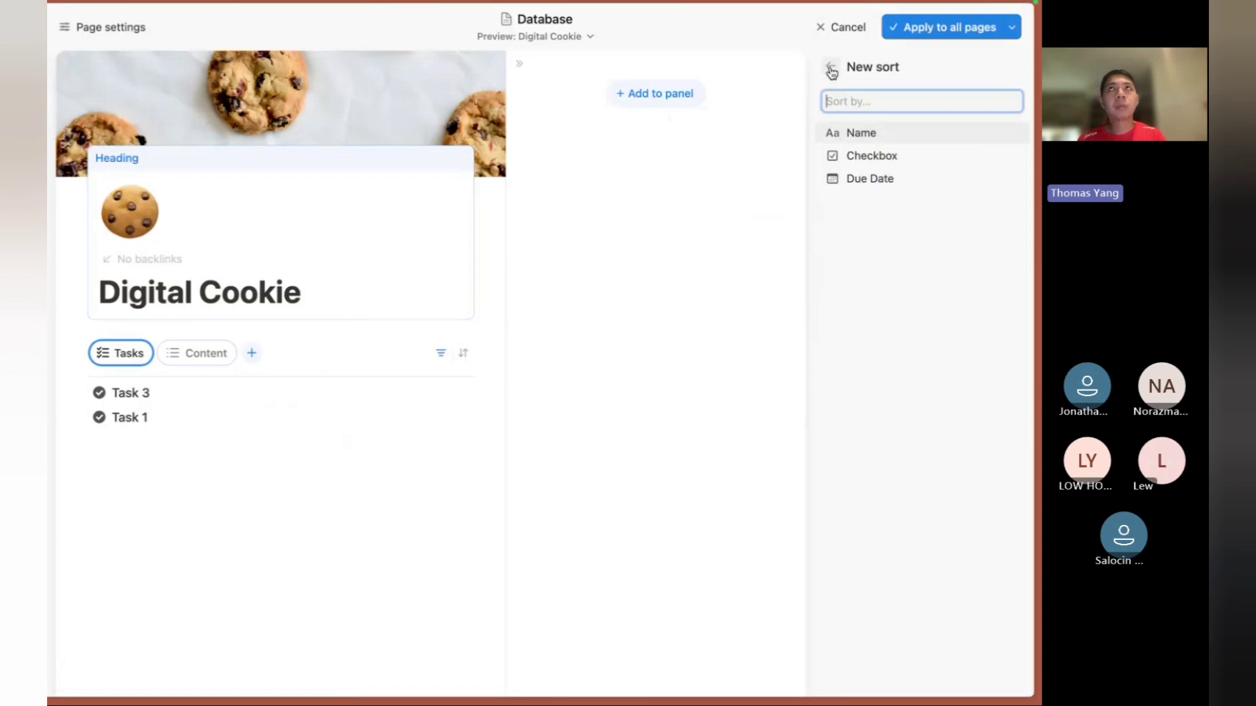
{"action": "left_click", "coordinate": [839, 178]}
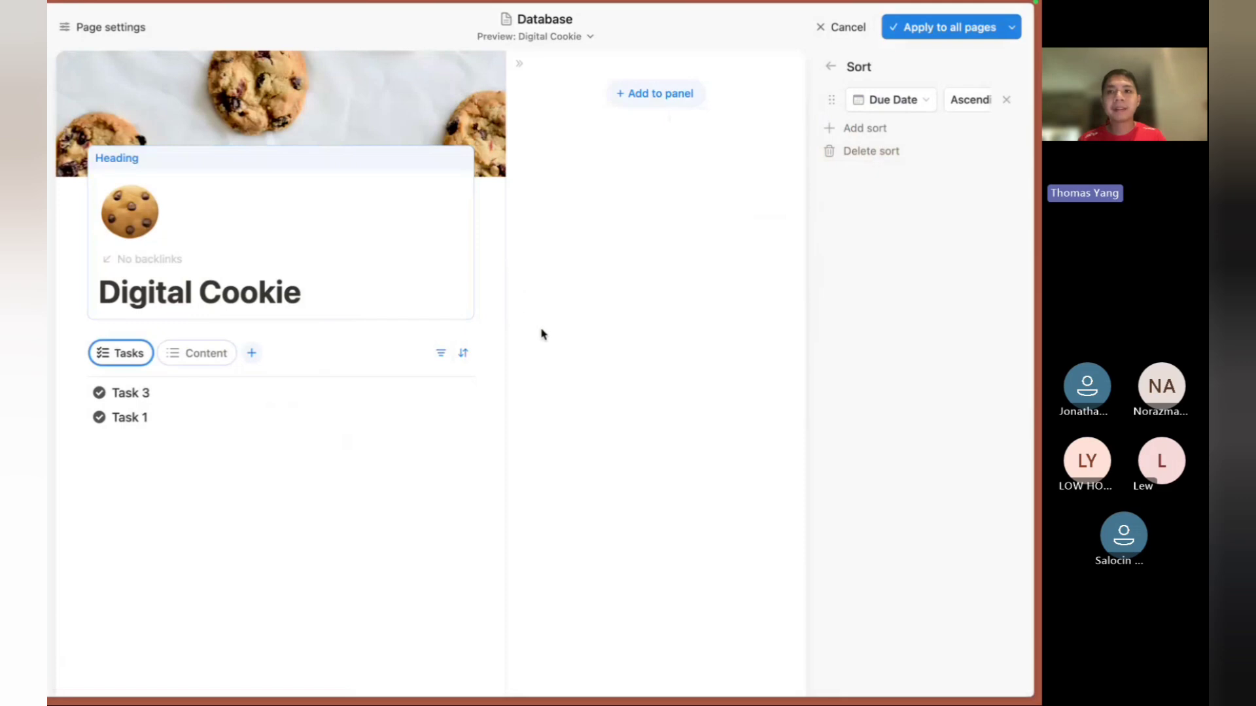
{"action": "left_click", "coordinate": [908, 29]}
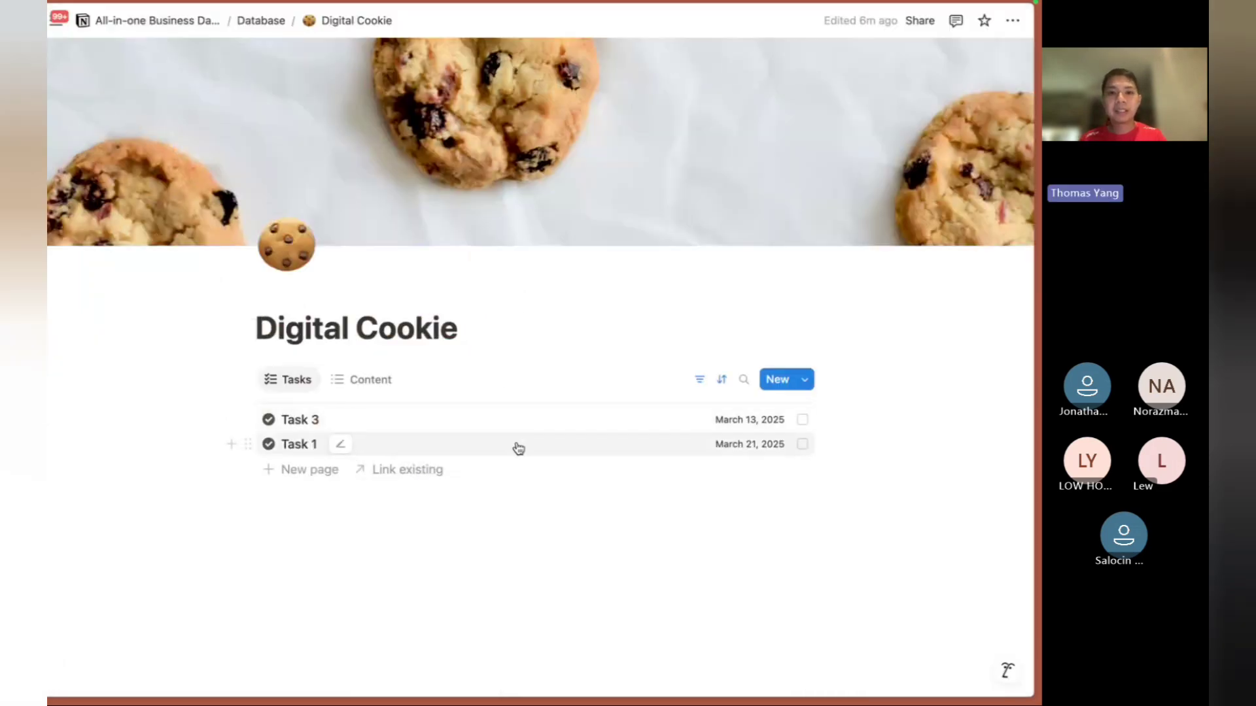
Add a Task 4 entry due March 31, 2025 to the Tasks list and tick the checkbox of Task 3.
{"action": "left_click", "coordinate": [299, 477]}
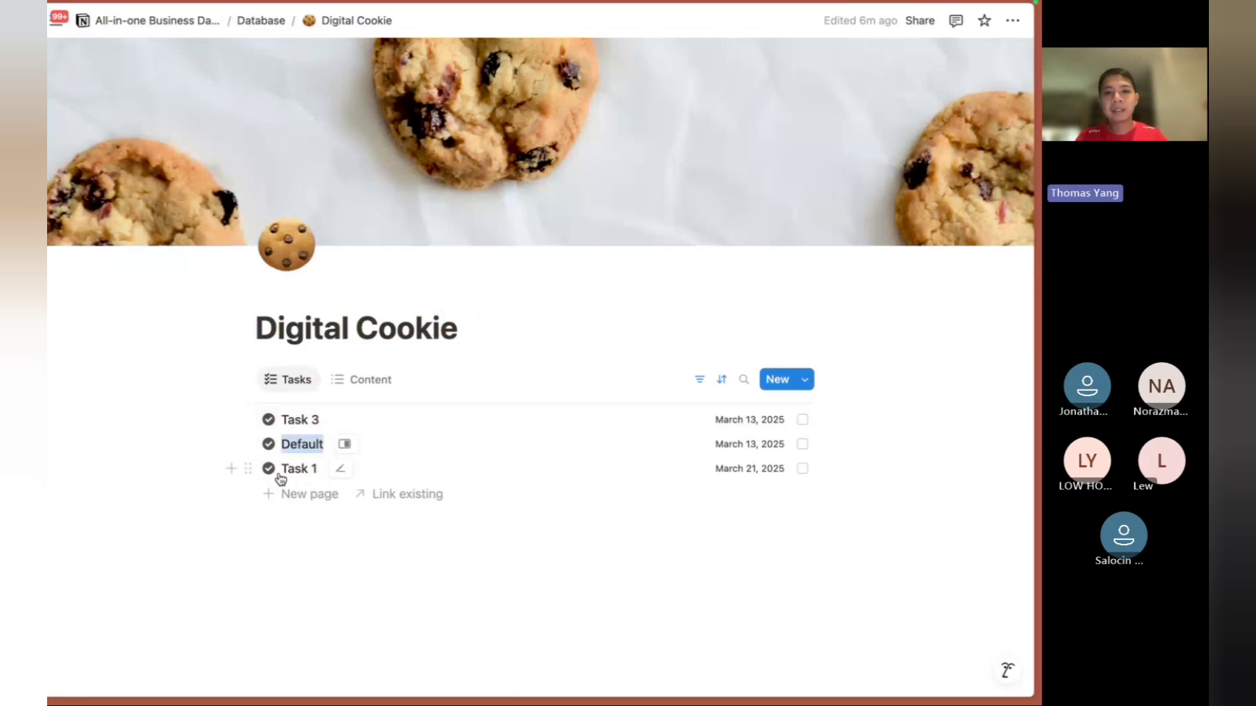
{"action": "type", "text": "Task 4"}
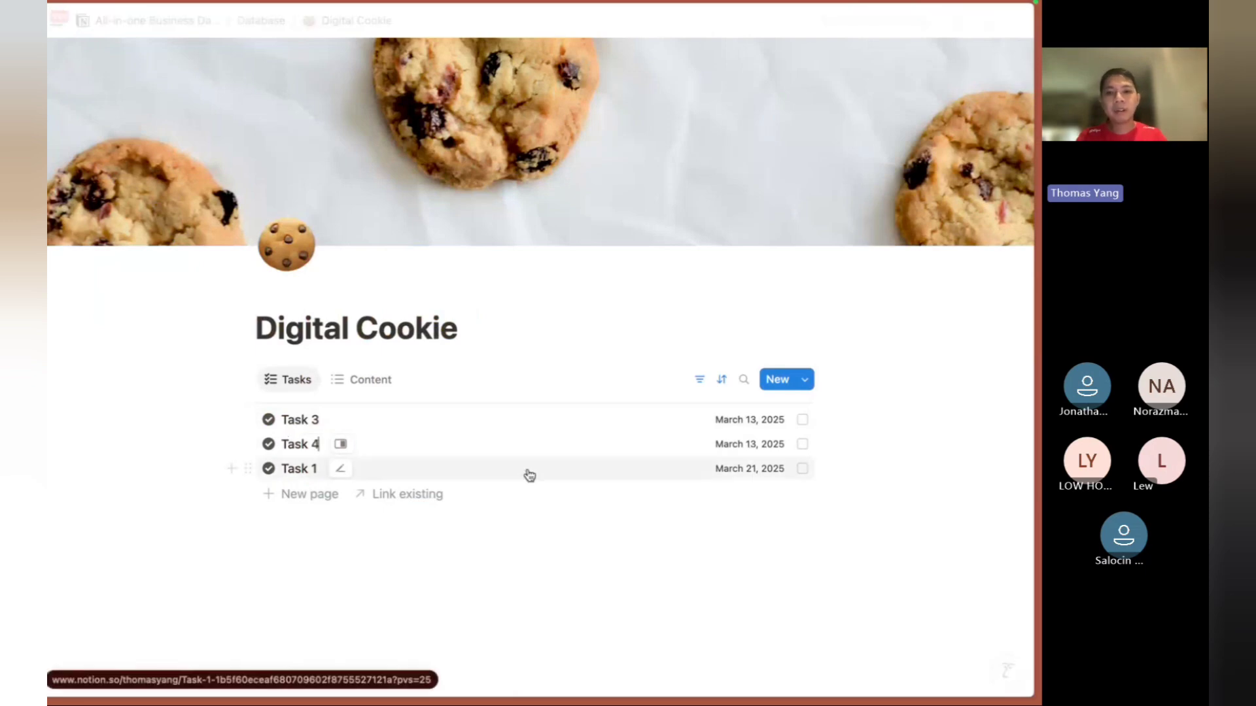
{"action": "left_click", "coordinate": [738, 451]}
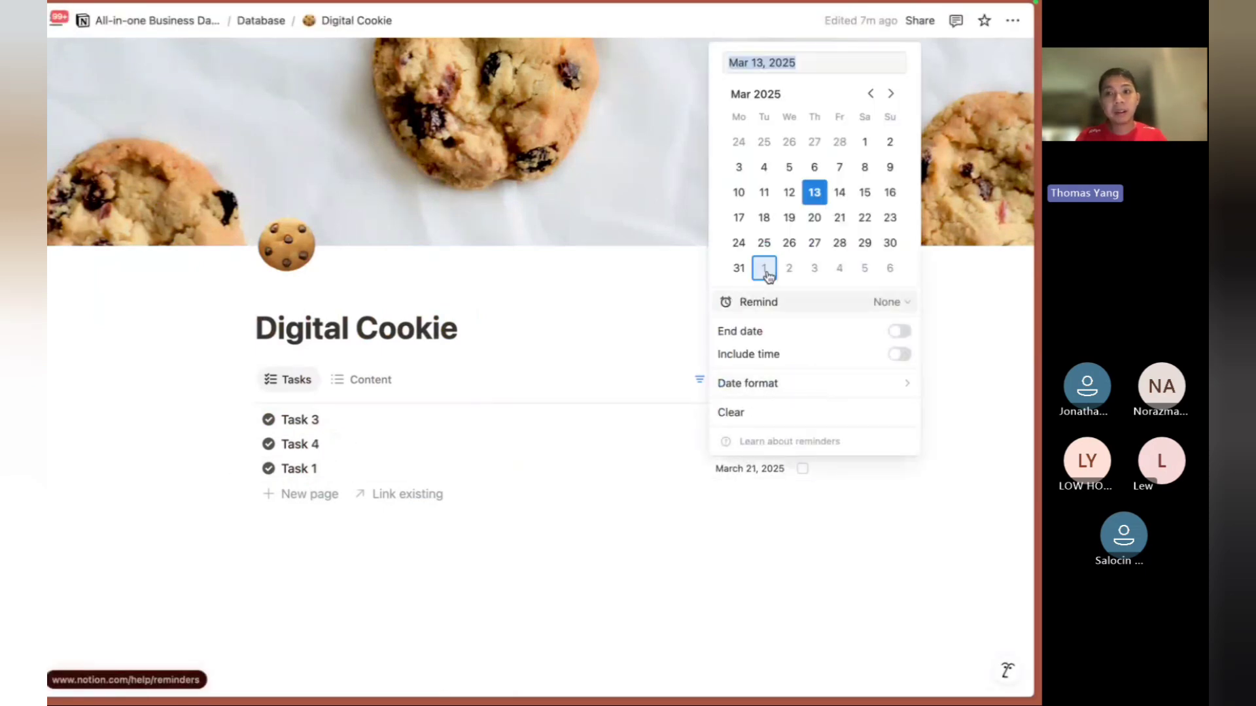
{"action": "left_click", "coordinate": [739, 268]}
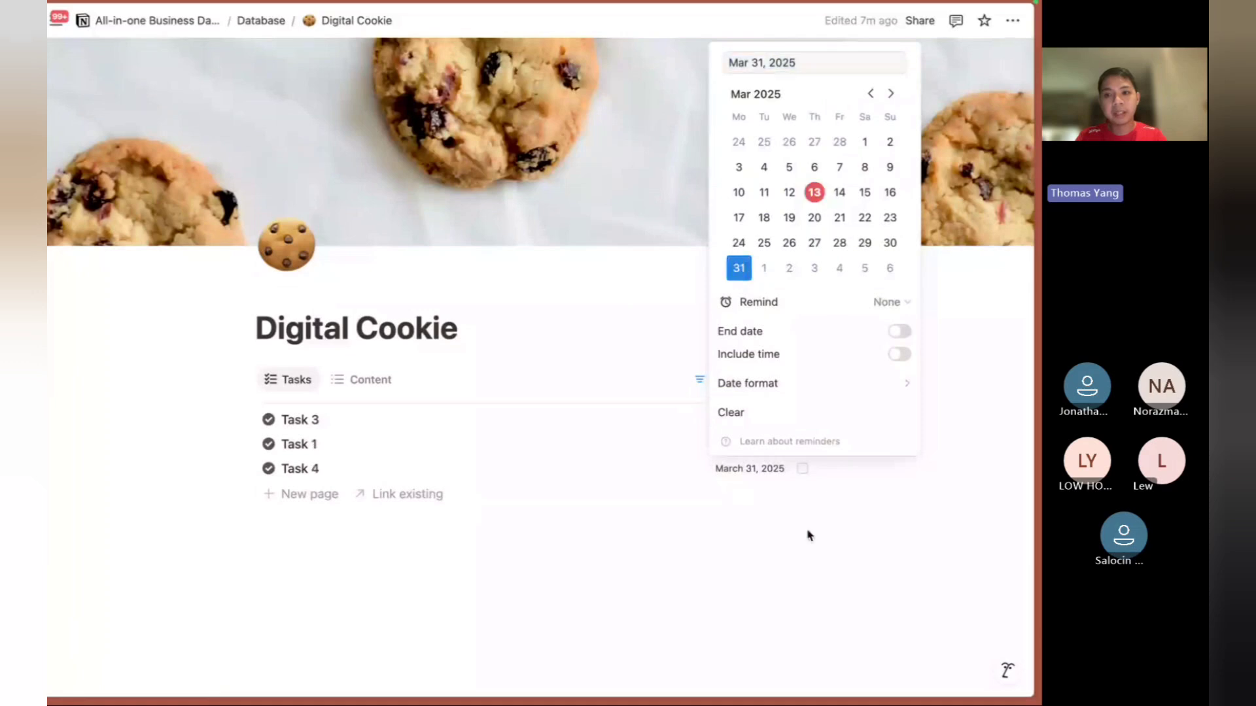
{"action": "left_click", "coordinate": [812, 546]}
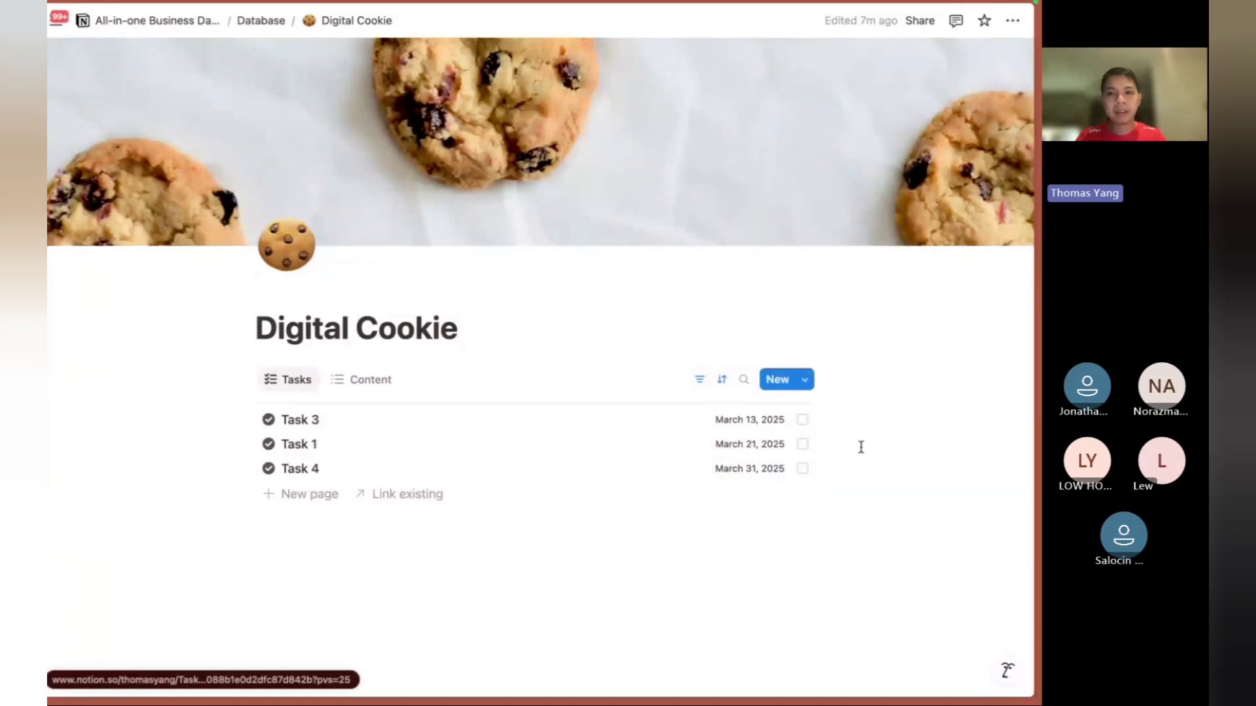
{"action": "left_click", "coordinate": [804, 421]}
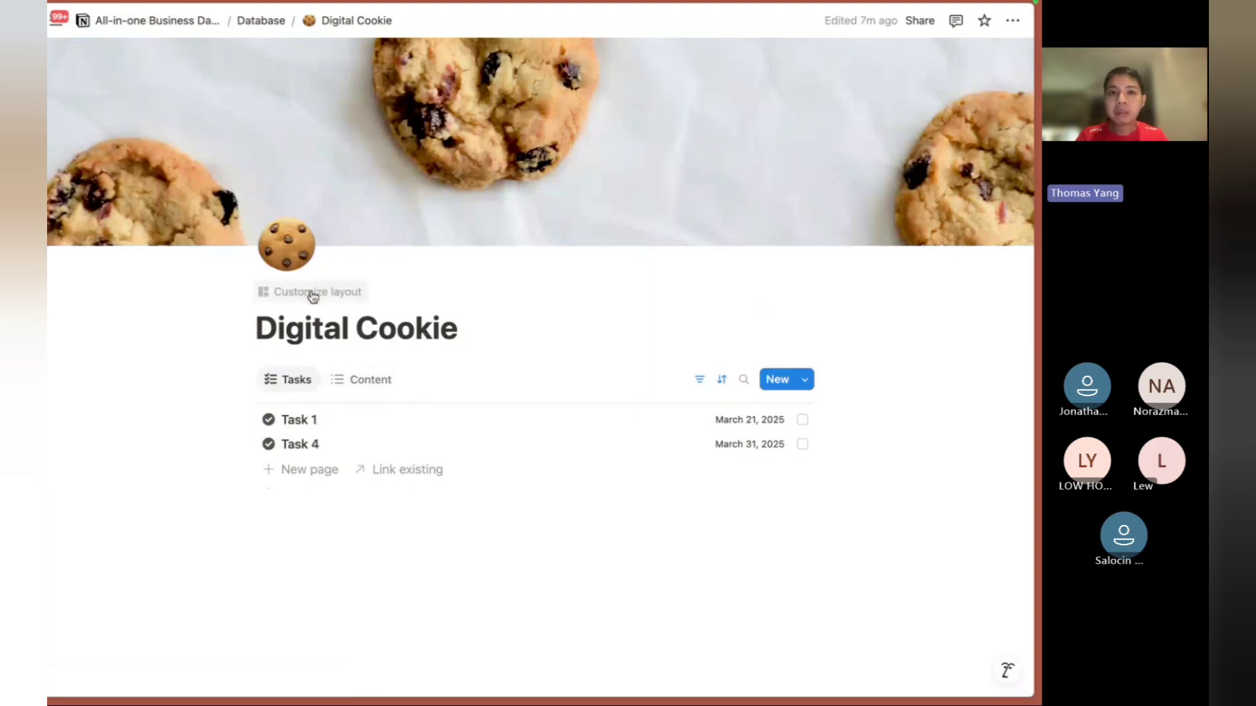
Customize the page layout again and add a Projects tab linked to the existing Projects database, without a new relation.
{"action": "left_click", "coordinate": [312, 297]}
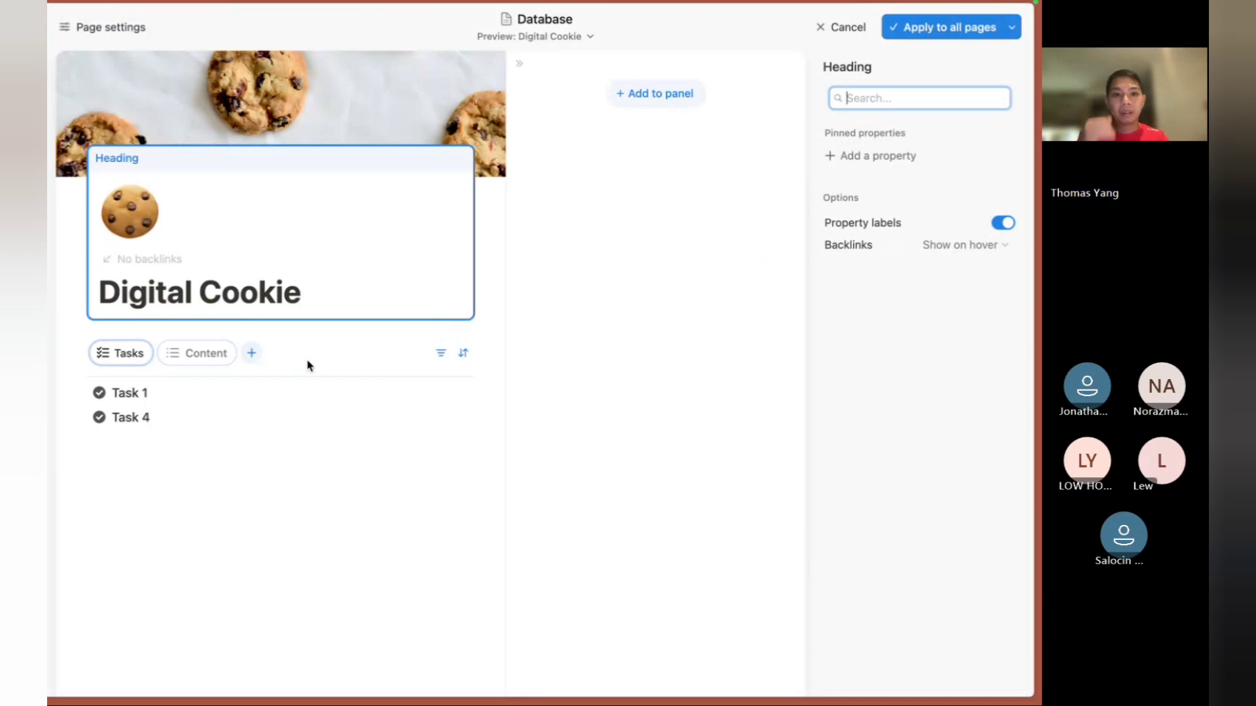
{"action": "left_click", "coordinate": [252, 357]}
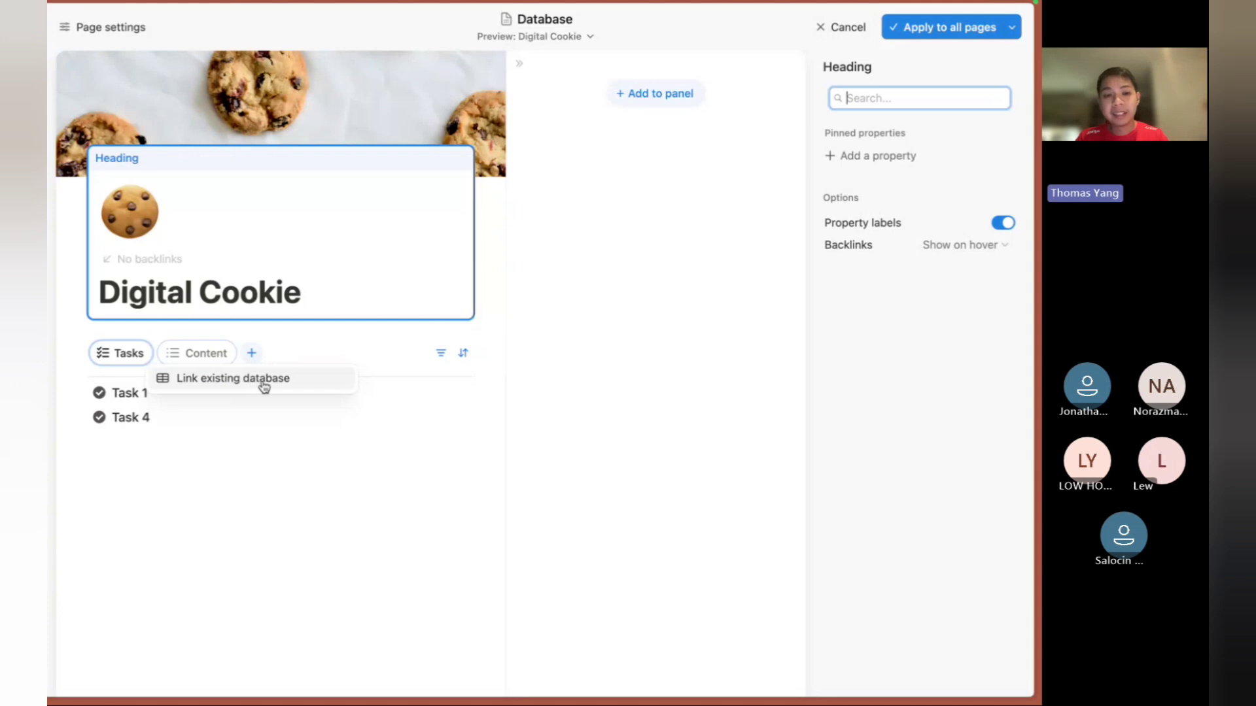
{"action": "left_click", "coordinate": [314, 385]}
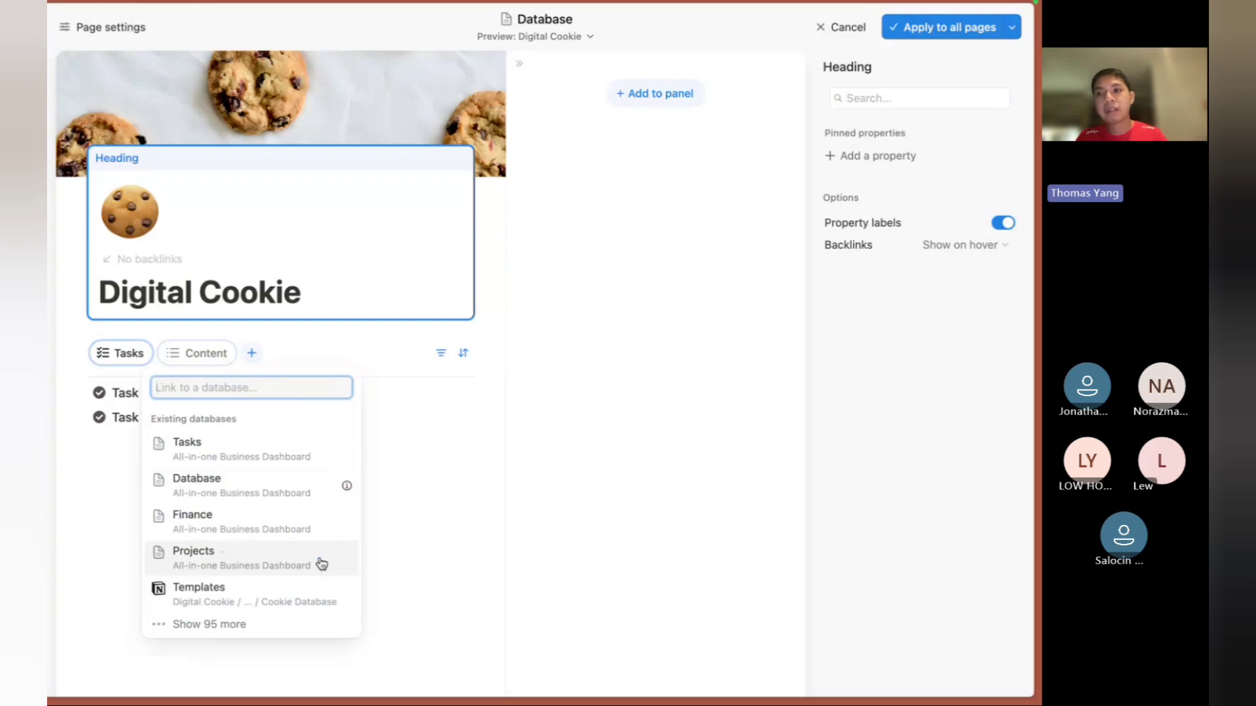
{"action": "left_click", "coordinate": [484, 511]}
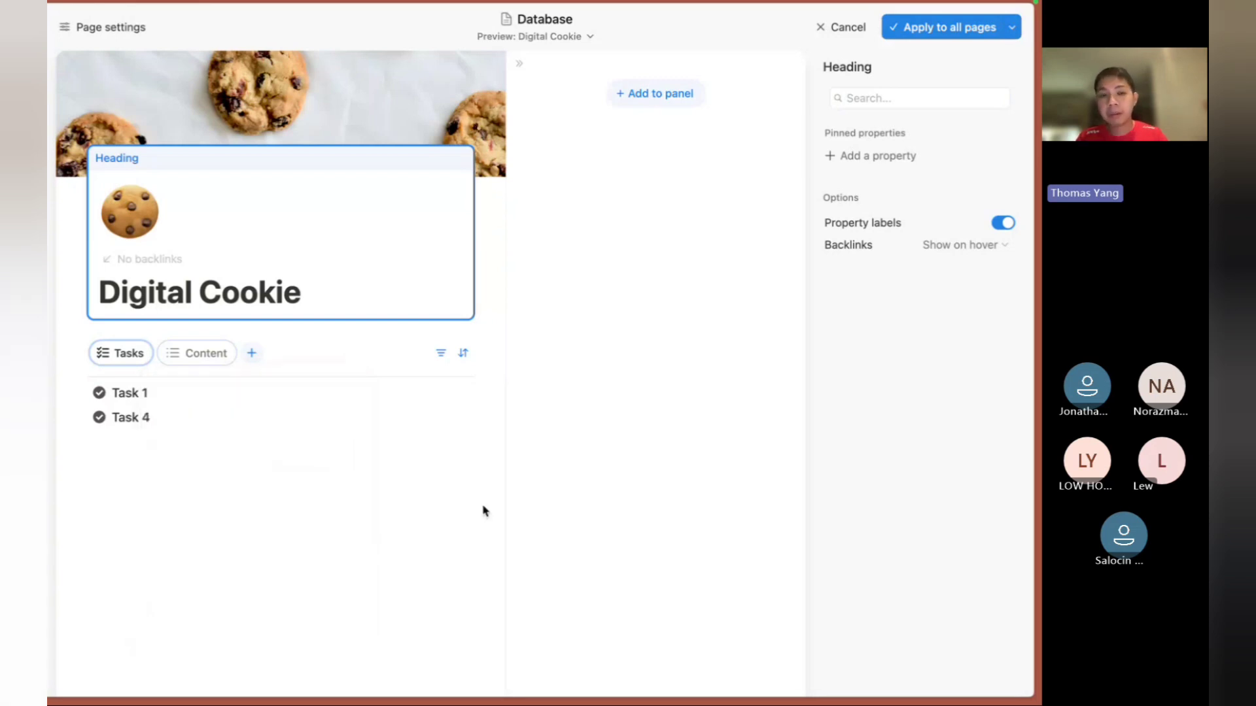
{"action": "left_click", "coordinate": [251, 354]}
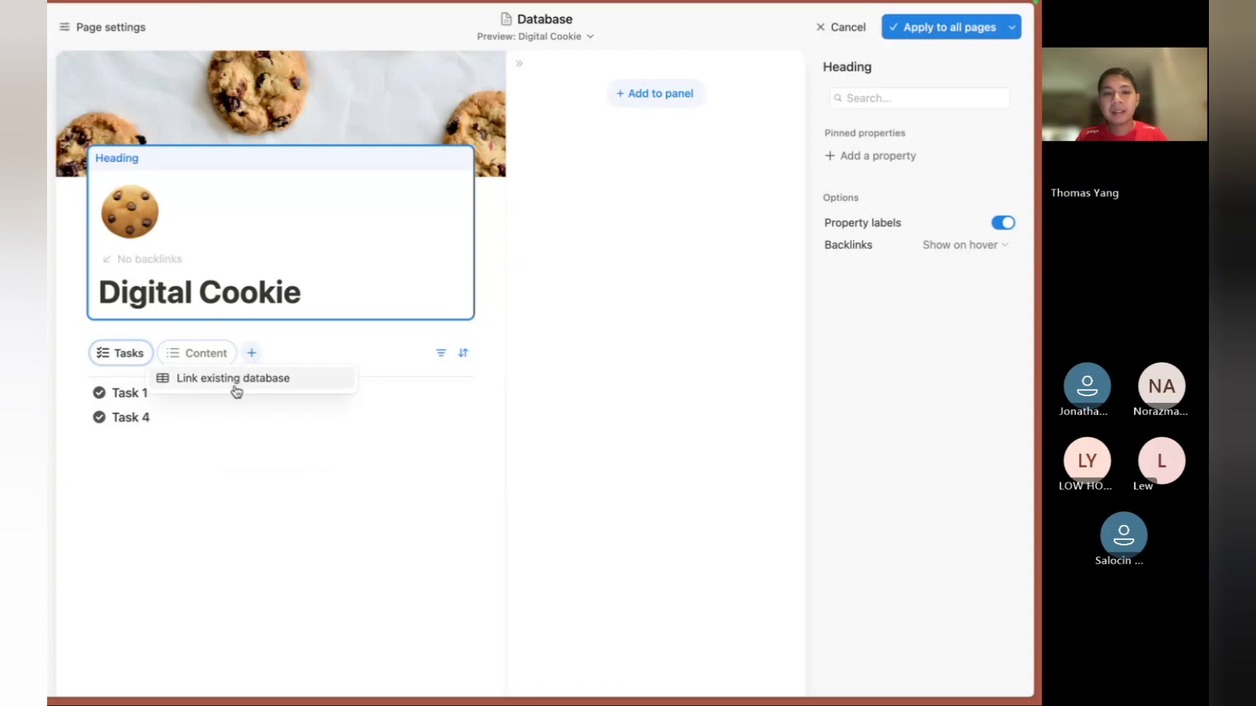
{"action": "left_click", "coordinate": [236, 379]}
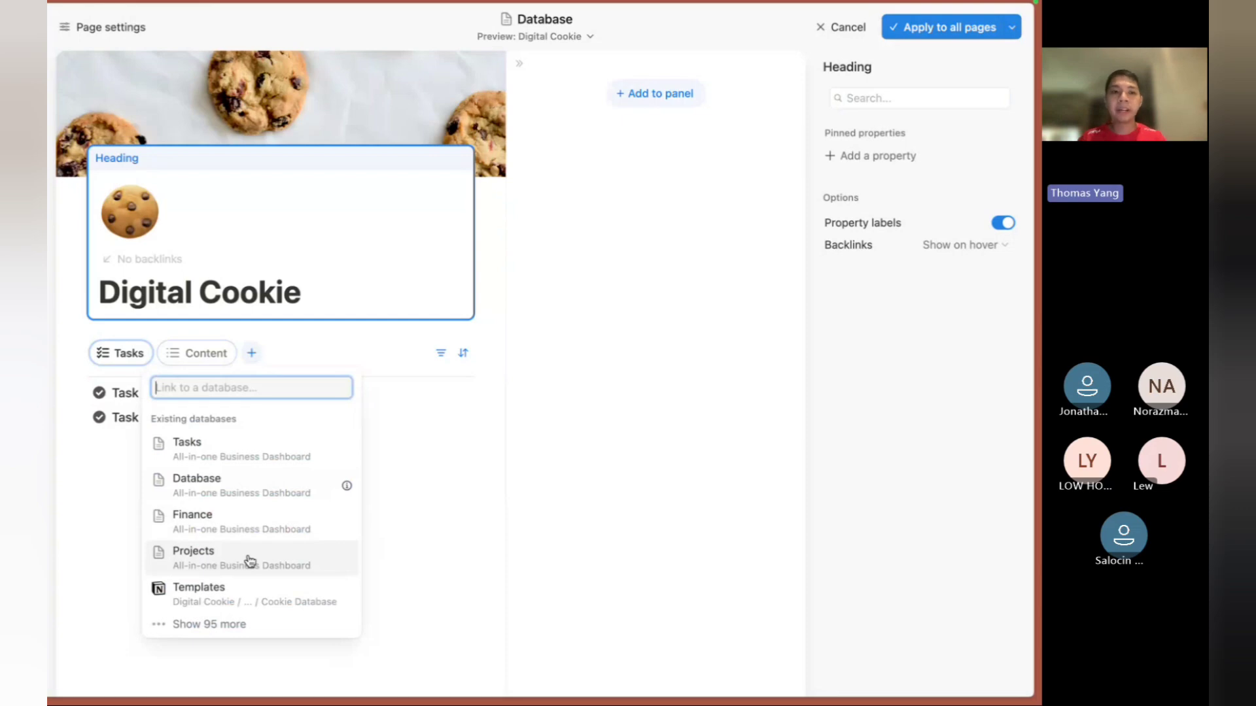
{"action": "left_click", "coordinate": [249, 561]}
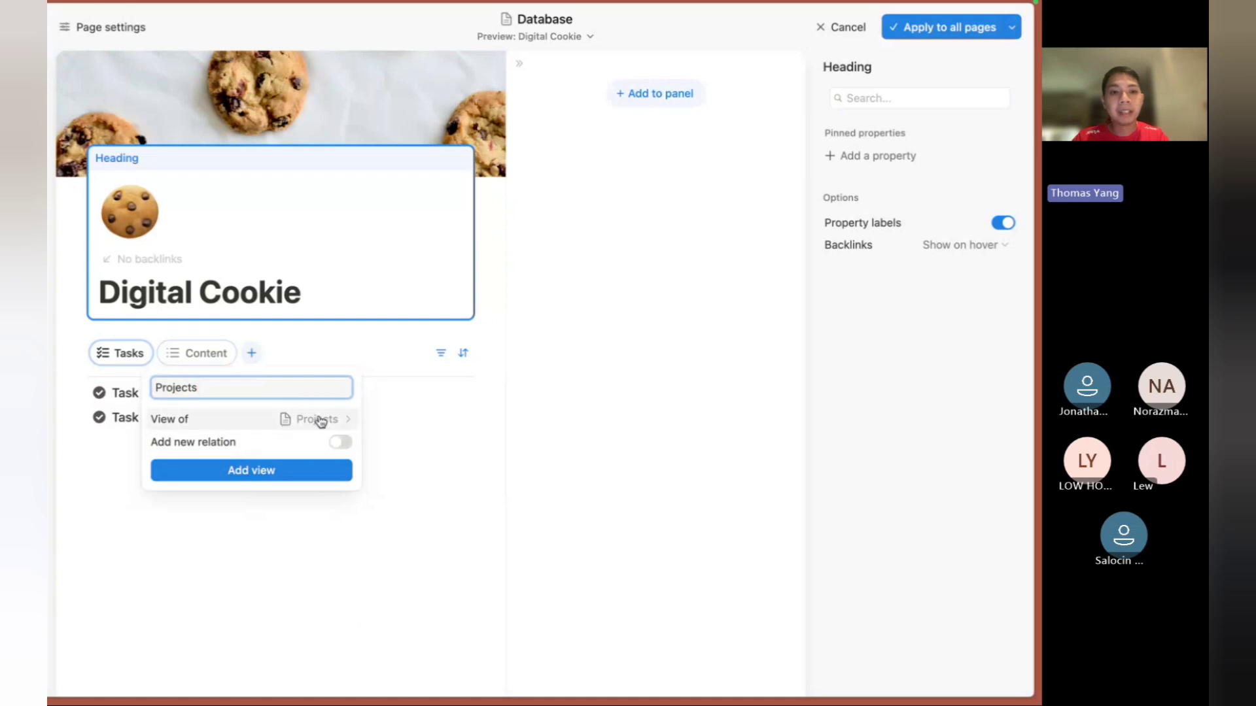
{"action": "left_click", "coordinate": [296, 471]}
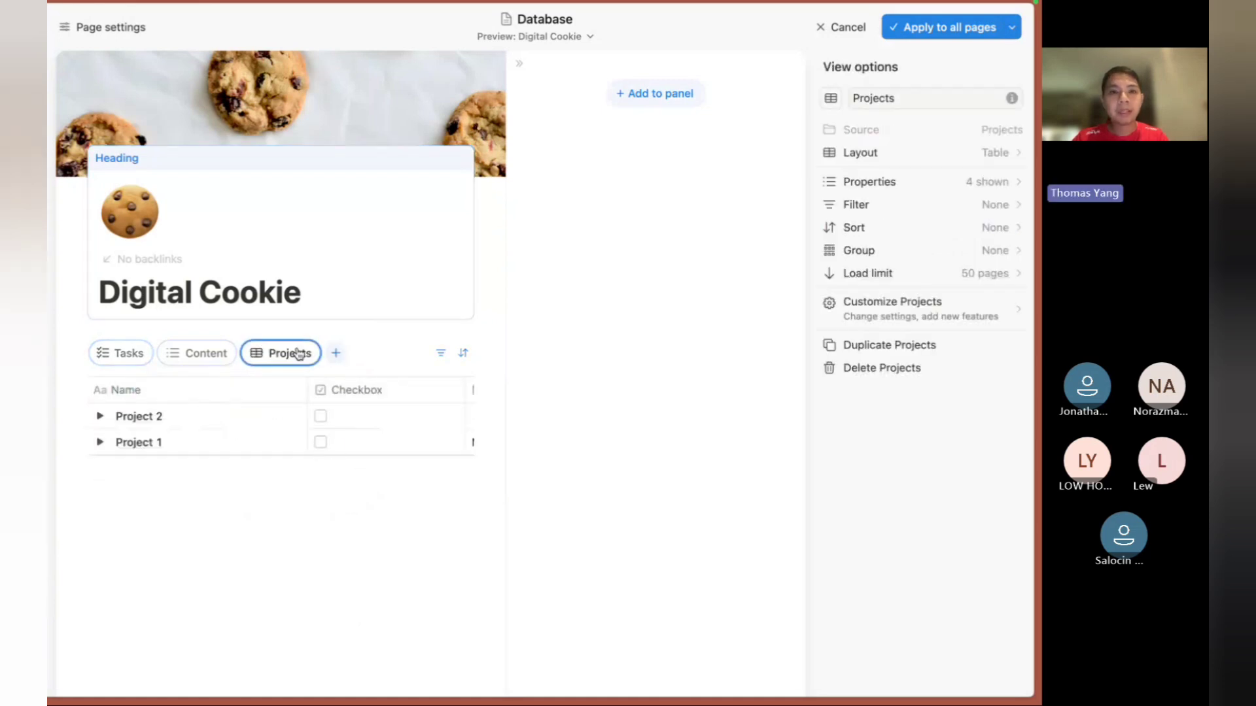
{"action": "scroll", "coordinate": [343, 419], "scroll_direction": "right", "scroll_amount": 5}
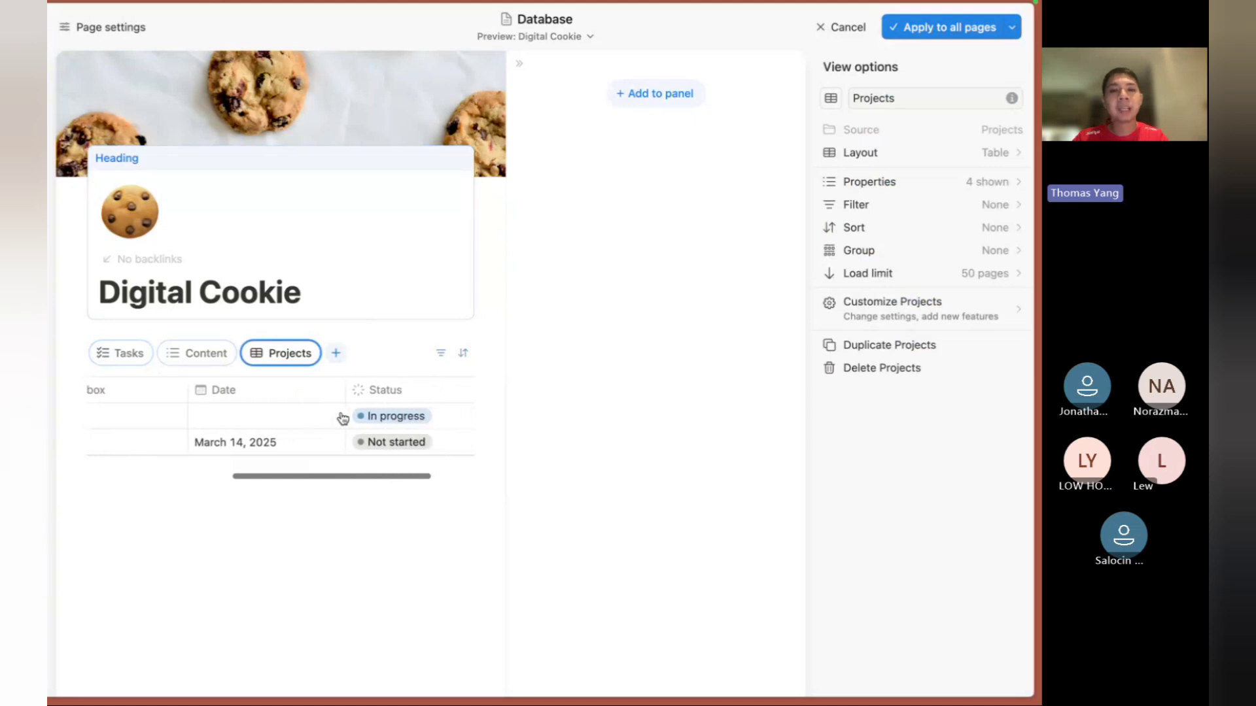
{"action": "scroll", "coordinate": [343, 418], "scroll_direction": "left", "scroll_amount": 5}
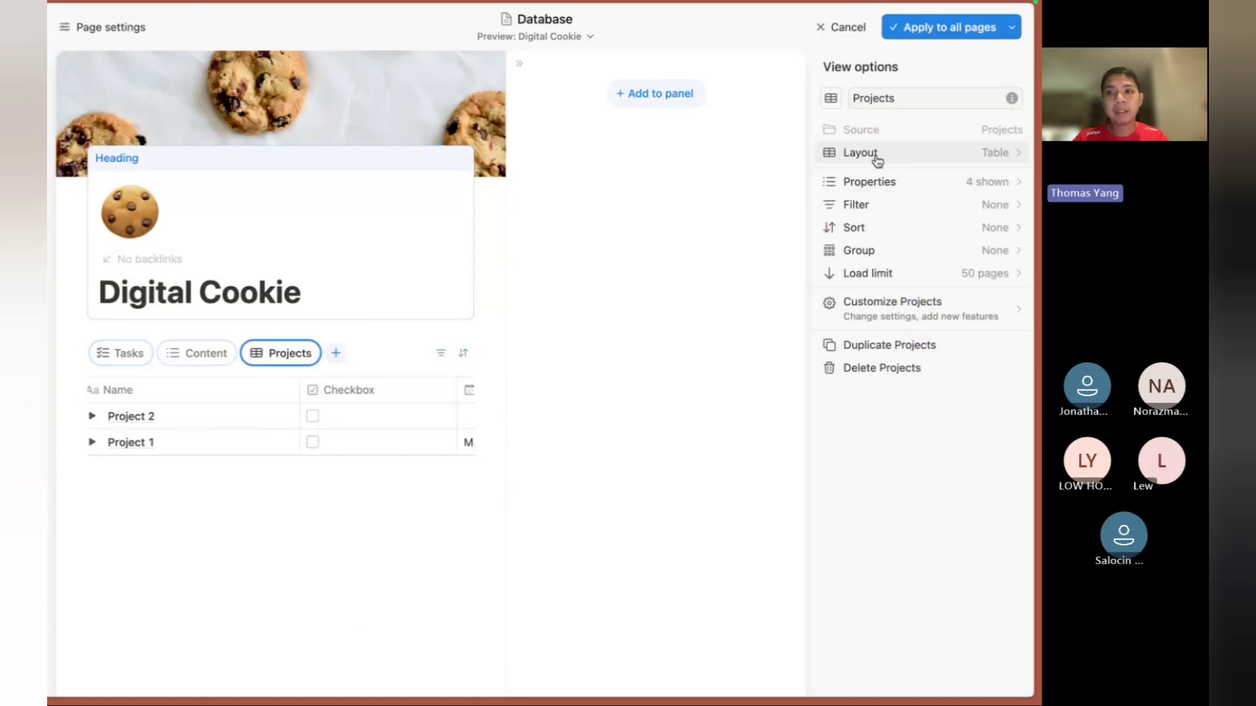
{"action": "left_click", "coordinate": [186, 355]}
{"action": "left_click", "coordinate": [333, 500]}
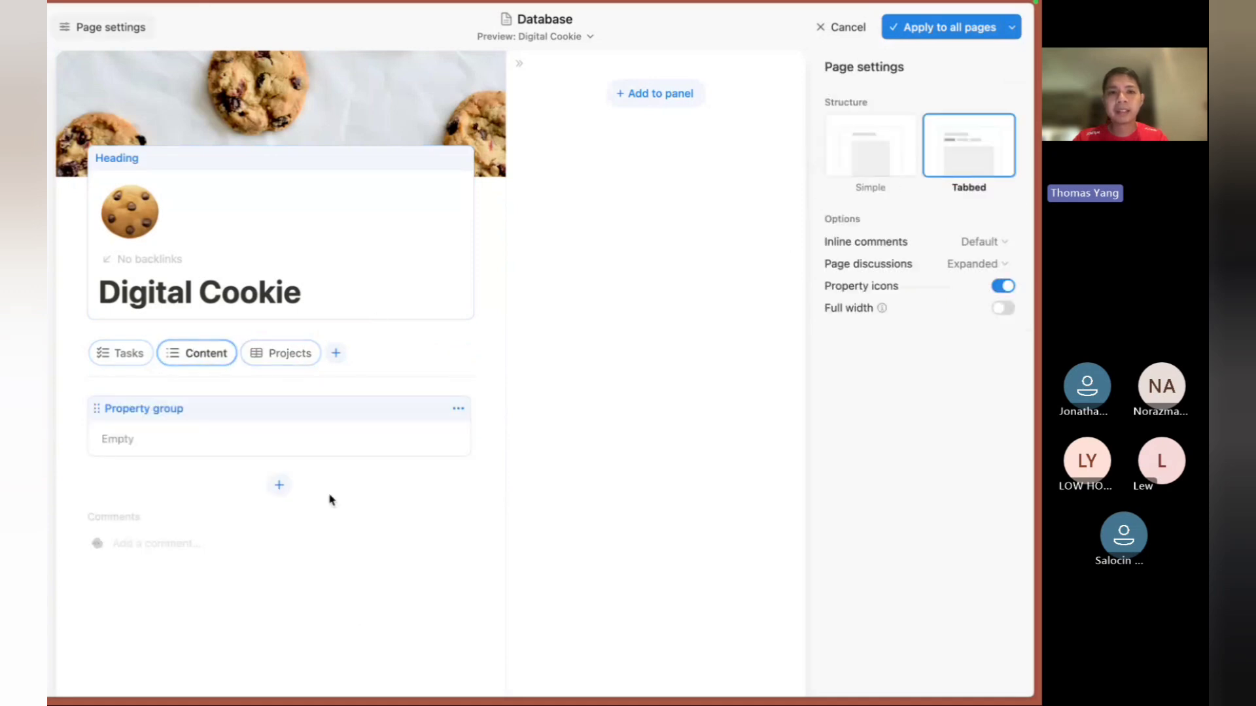
{"action": "left_click", "coordinate": [428, 182]}
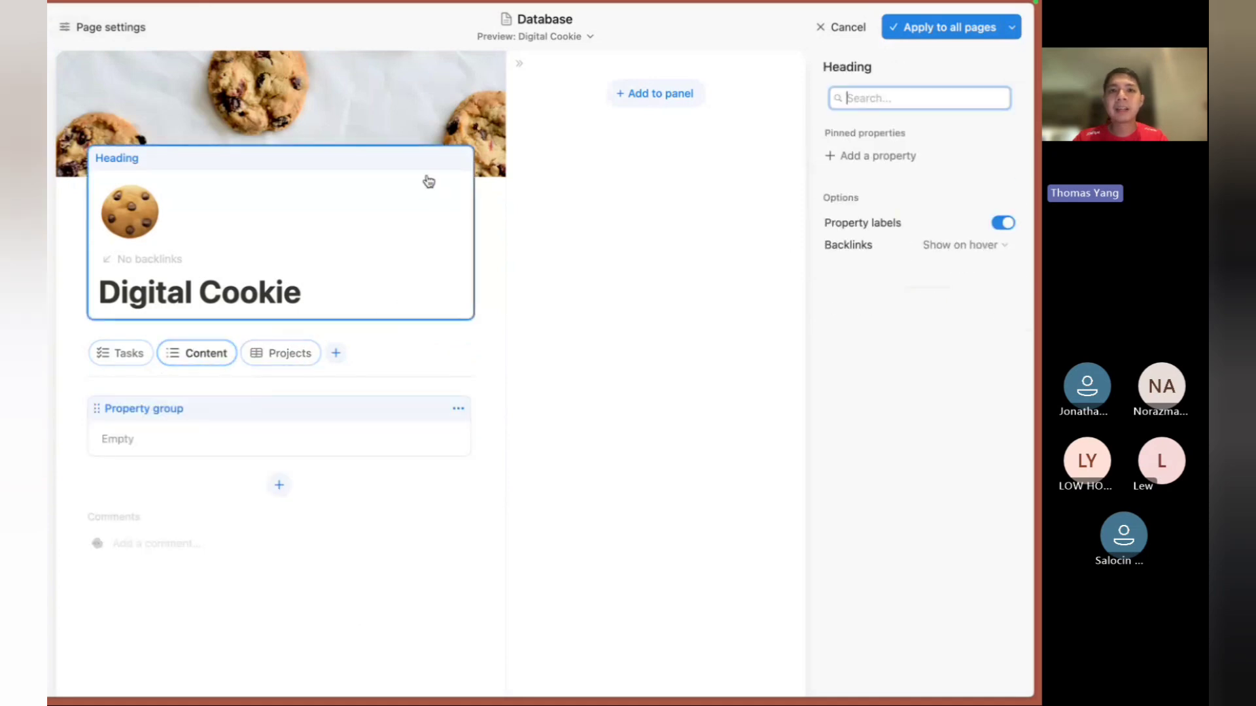
Change the Projects view to the Board layout and turn on Color columns.
{"action": "left_click", "coordinate": [290, 355]}
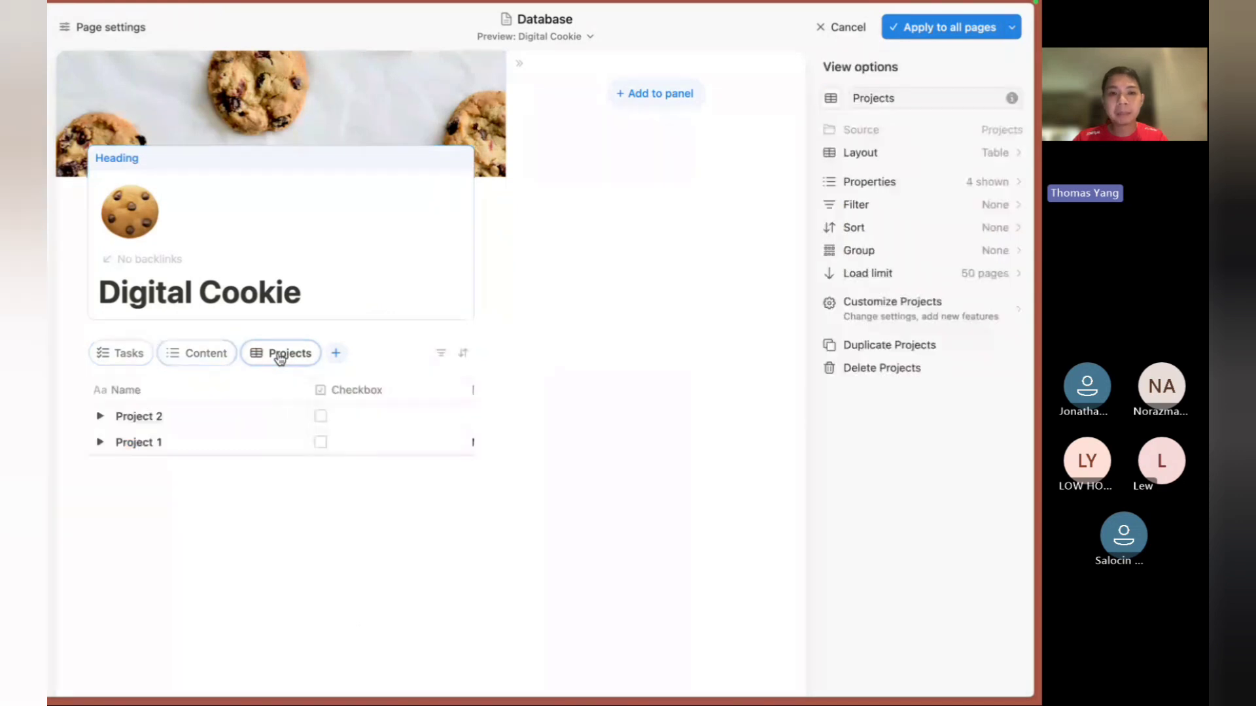
{"action": "left_click", "coordinate": [870, 154]}
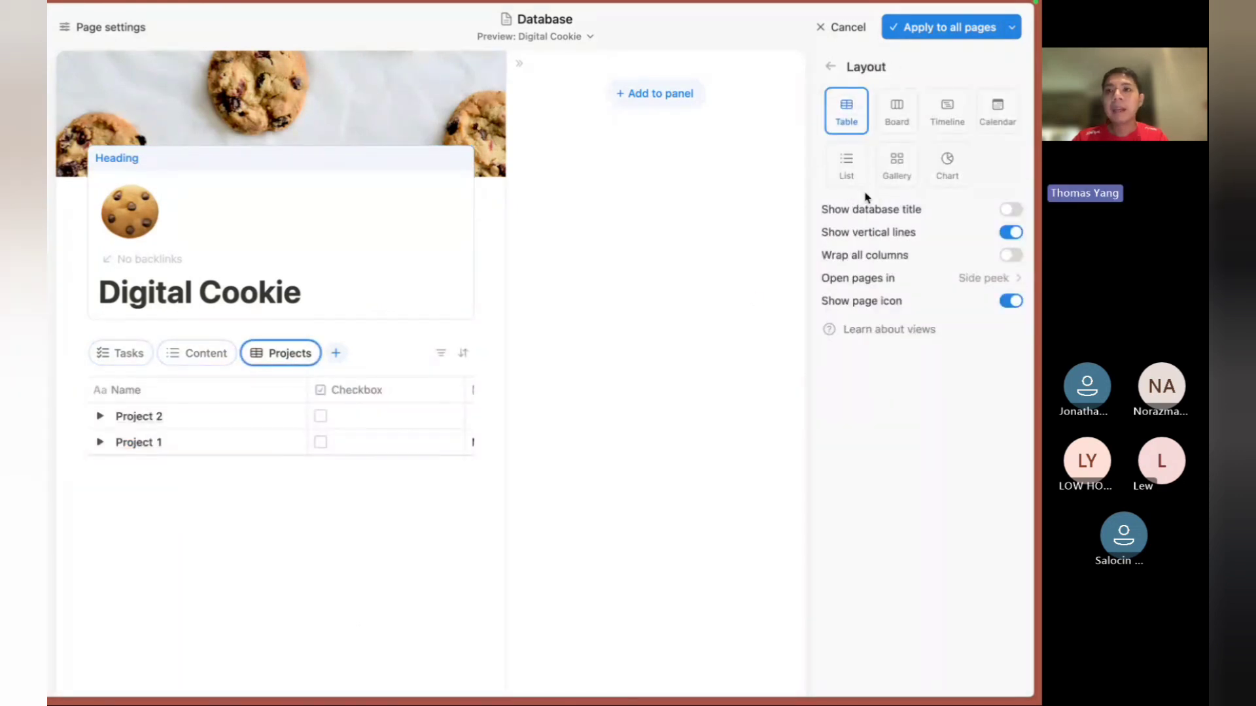
{"action": "left_click", "coordinate": [898, 114]}
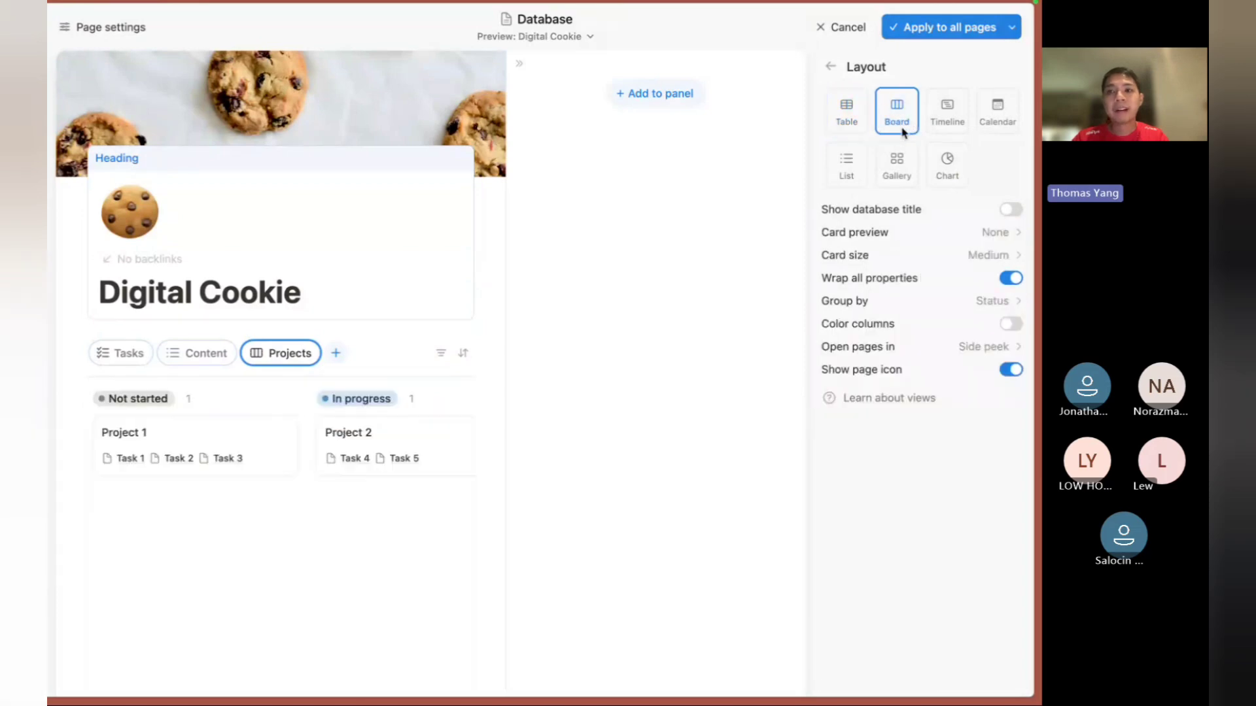
{"action": "left_click", "coordinate": [1010, 325]}
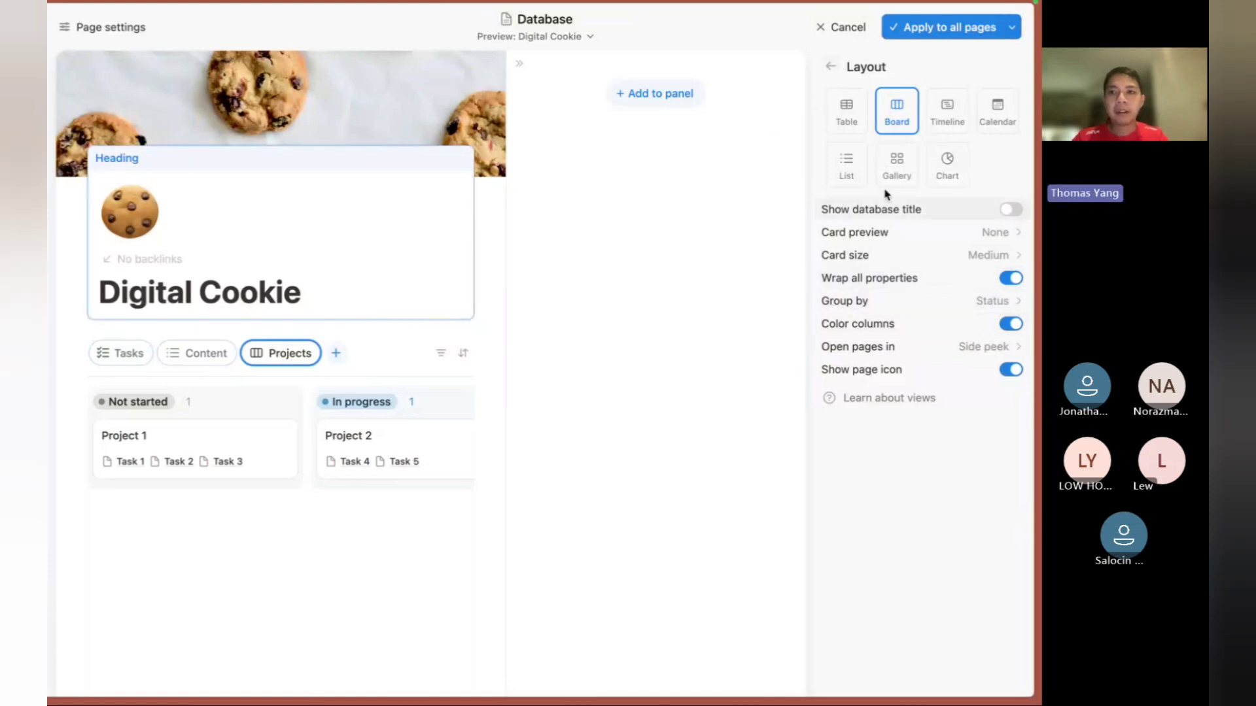
{"action": "left_click", "coordinate": [831, 69]}
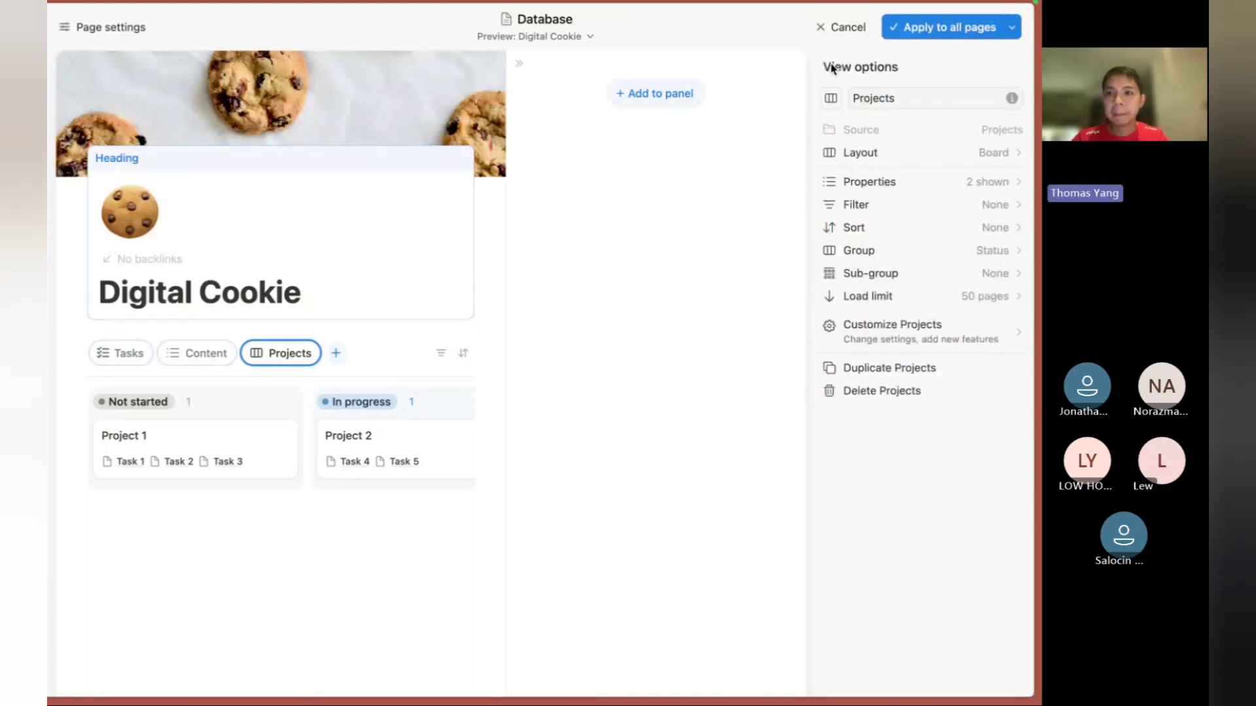
Show the Date property on the Projects board, place it before Sub-item, and apply the layout to all pages.
{"action": "left_click", "coordinate": [878, 184]}
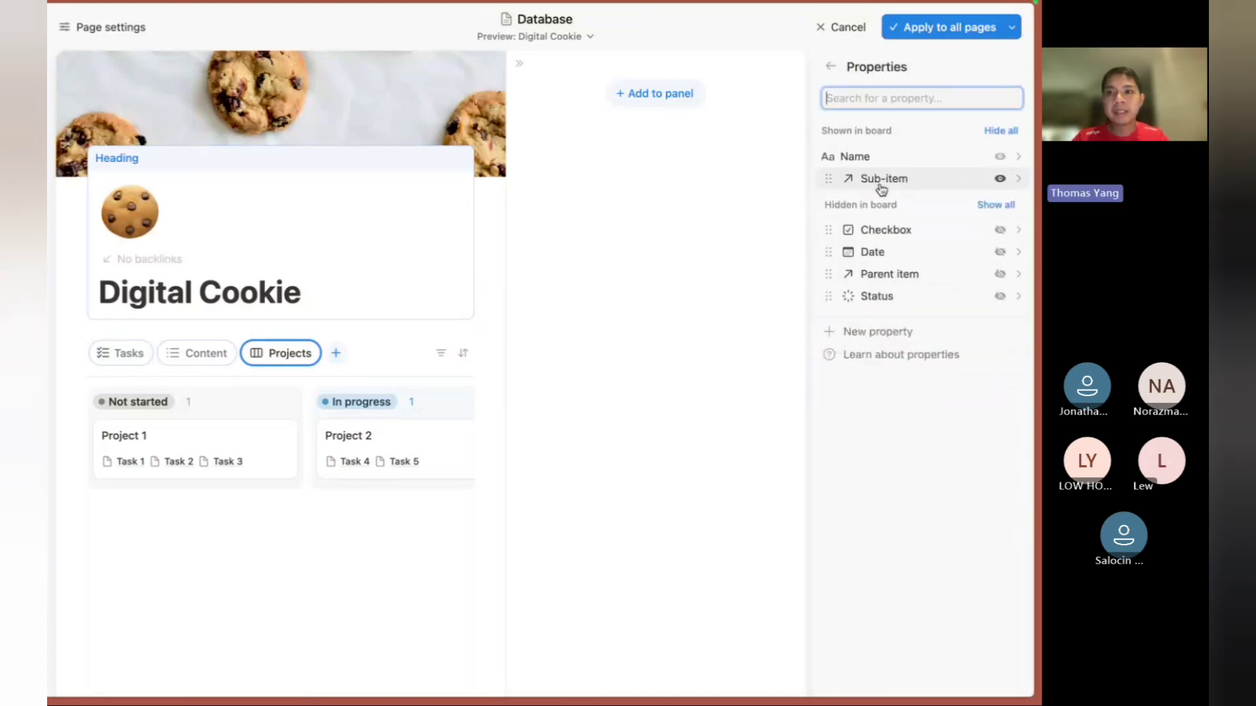
{"action": "left_click", "coordinate": [1001, 256]}
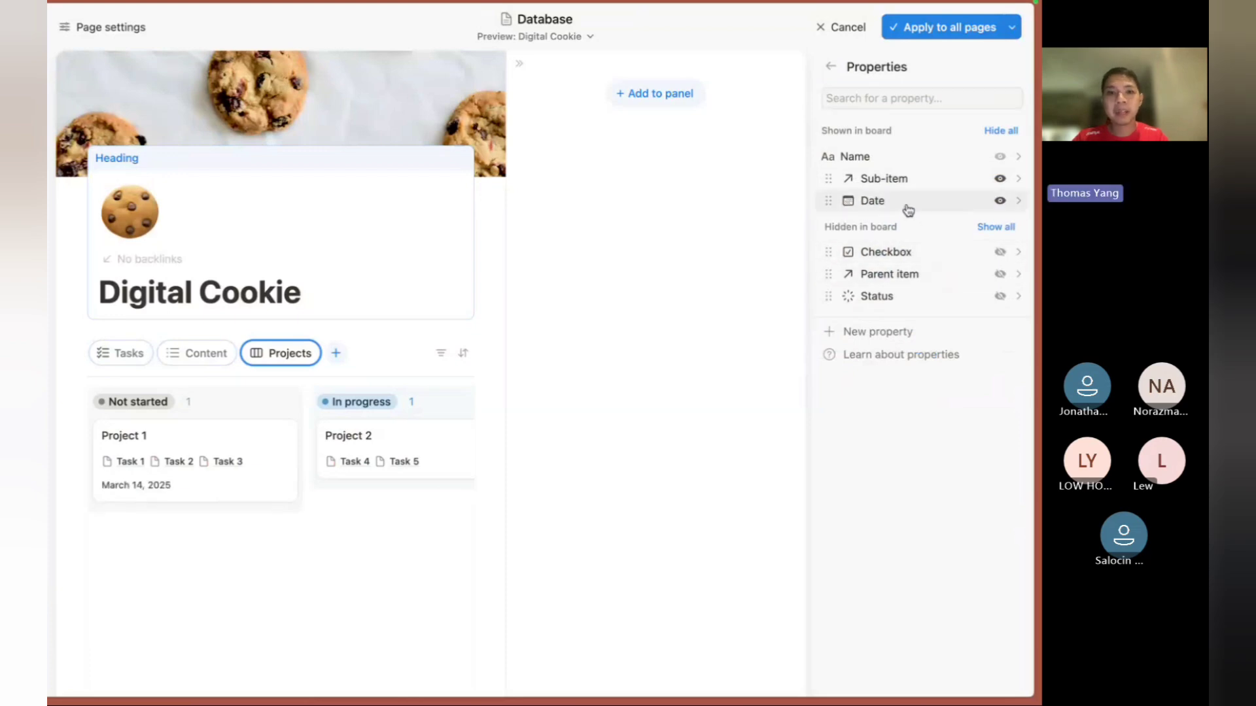
{"action": "left_click_drag", "start_coordinate": [905, 205], "coordinate": [906, 179]}
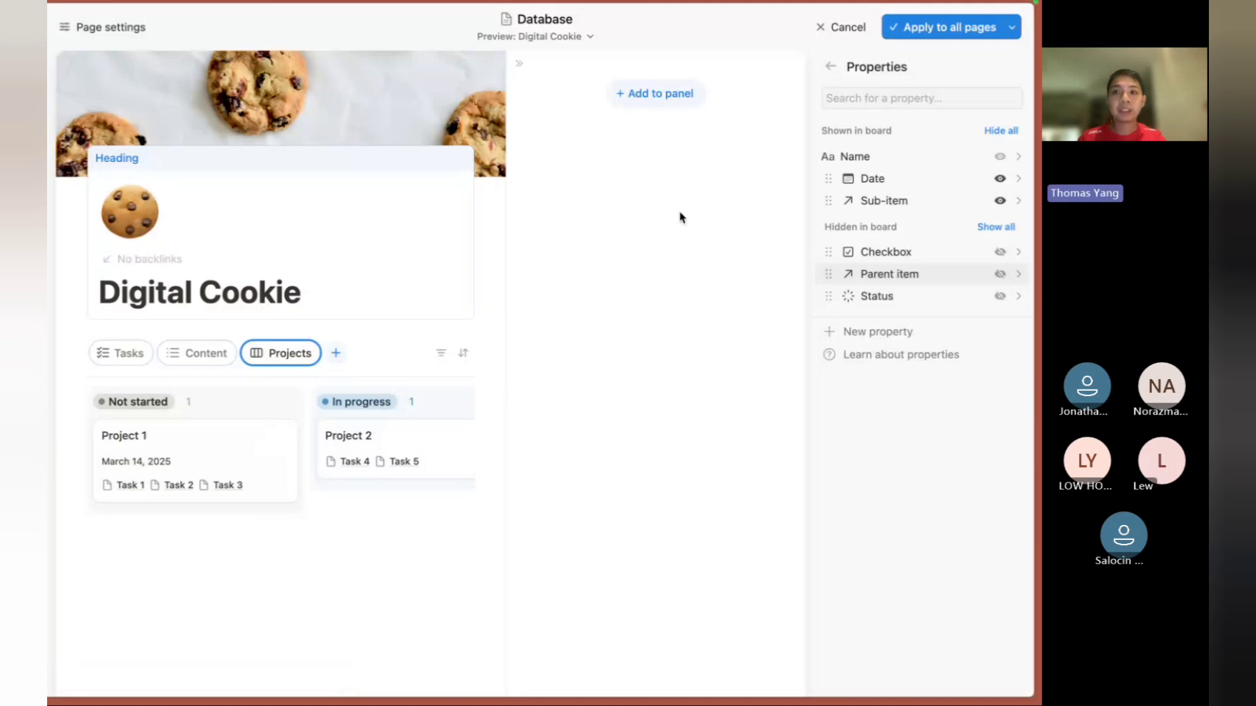
{"action": "left_click", "coordinate": [936, 37]}
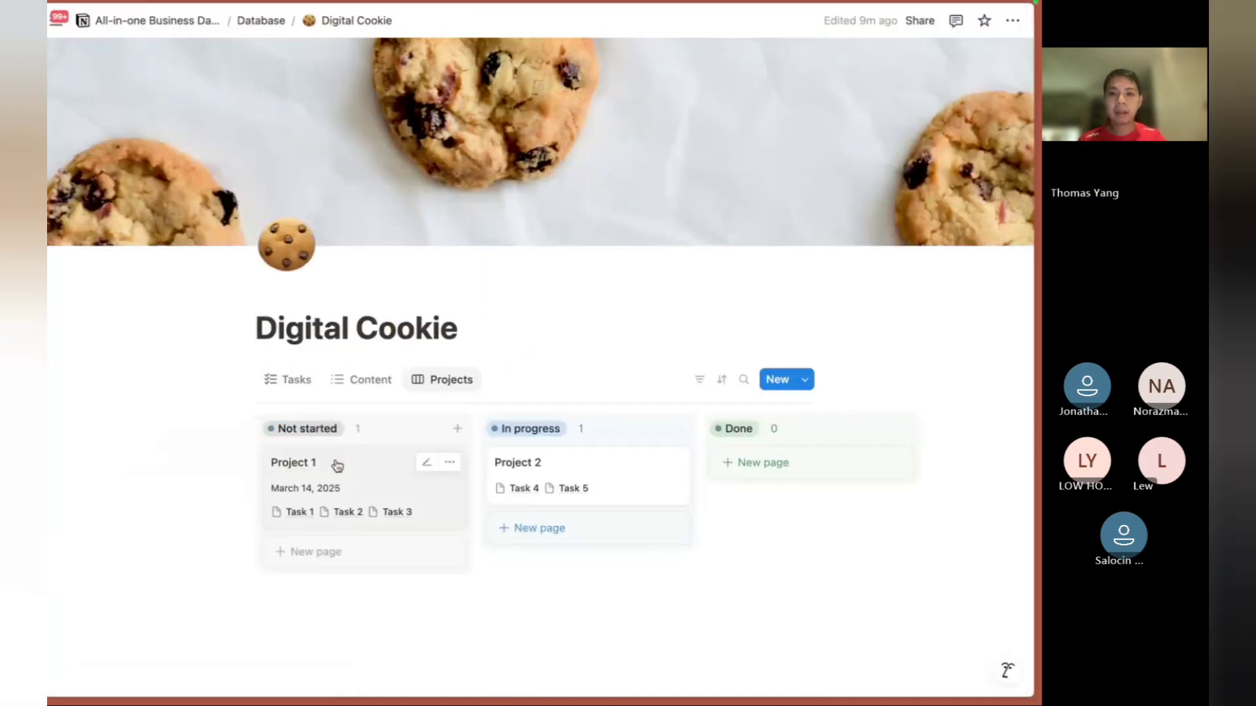
Try moving the Project 1 and Project 2 cards between the status columns, and return both to their original columns.
{"action": "left_click_drag", "start_coordinate": [333, 469], "coordinate": [758, 484]}
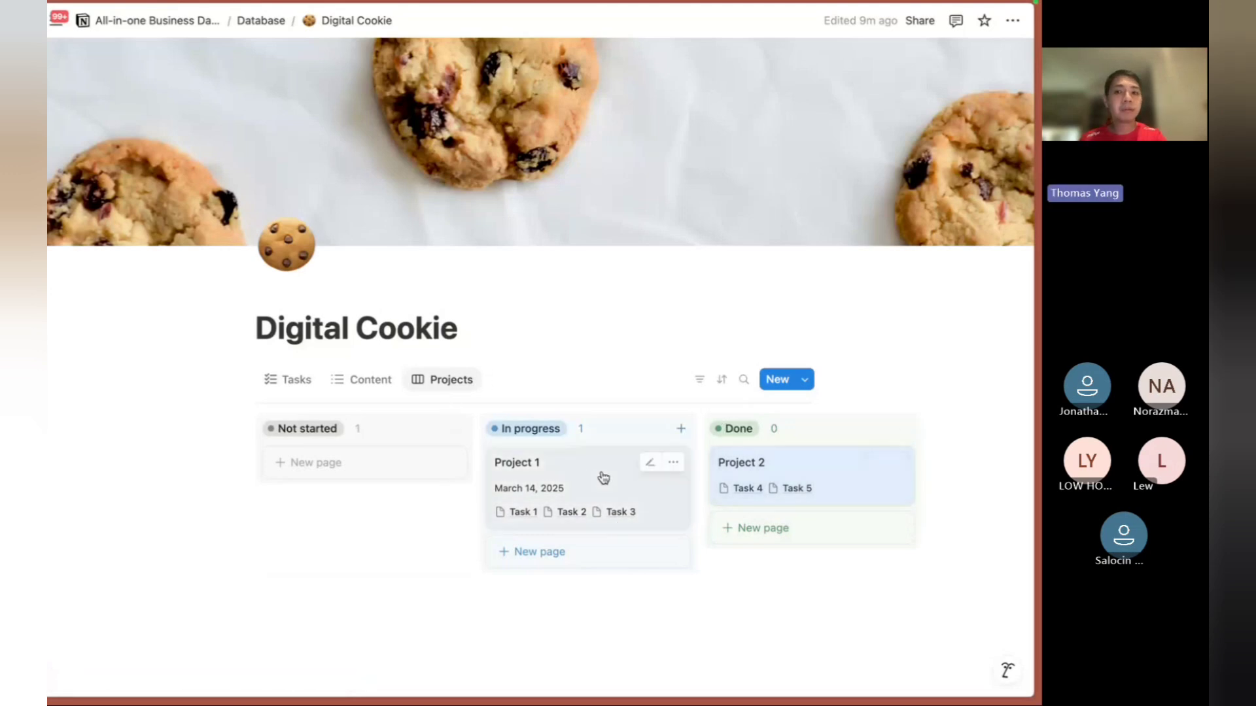
{"action": "mouse_move", "coordinate": [600, 476]}
{"action": "left_mouse_down"}
{"action": "mouse_move", "coordinate": [757, 523]}
{"action": "mouse_move", "coordinate": [751, 484]}
{"action": "mouse_move", "coordinate": [602, 451]}
{"action": "mouse_move", "coordinate": [592, 467]}
{"action": "left_mouse_up"}
{"action": "left_click_drag", "start_coordinate": [743, 497], "coordinate": [418, 434]}
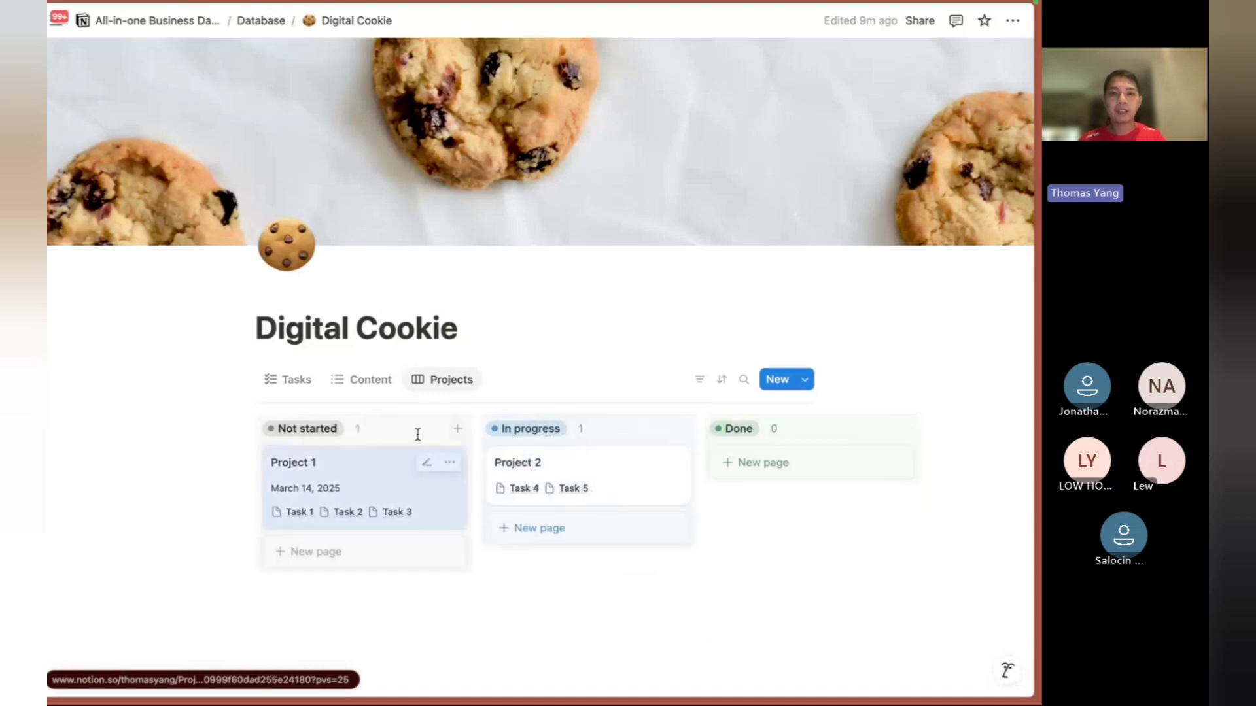
Customize the page layout to place the Projects tab before Content, and filter its board to Status is not Complete.
{"action": "left_click", "coordinate": [324, 292]}
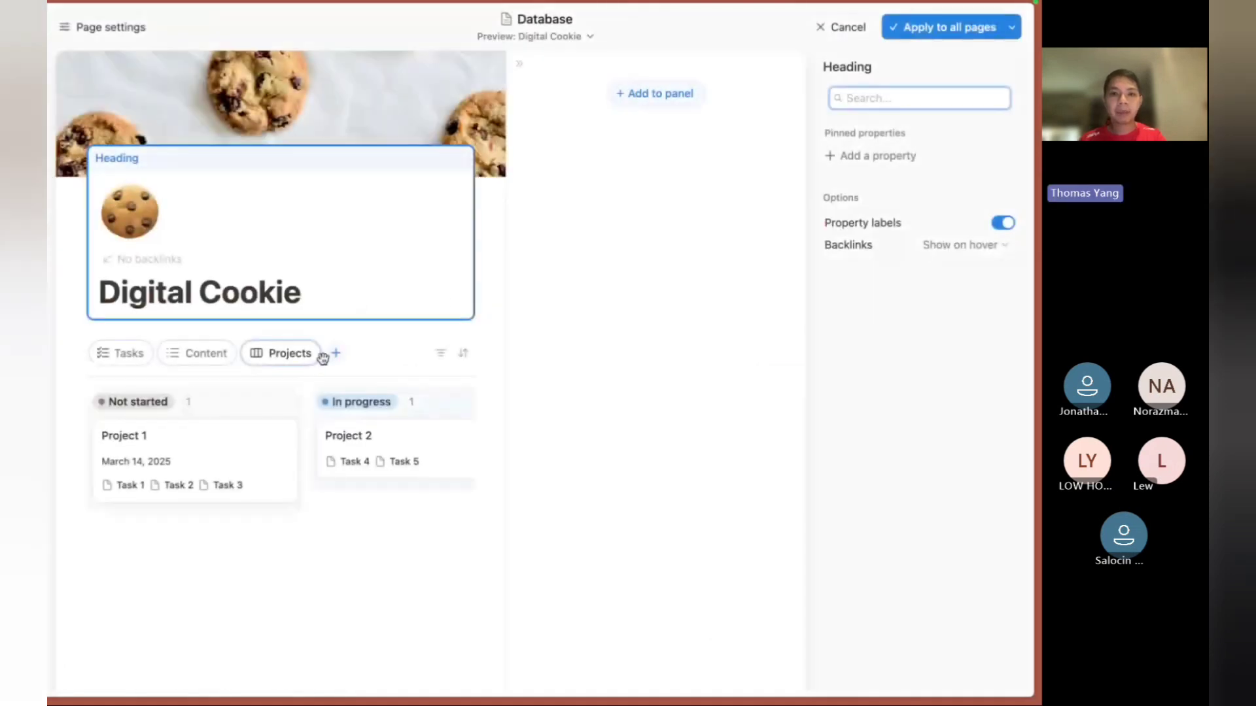
{"action": "left_click_drag", "start_coordinate": [282, 353], "coordinate": [220, 378]}
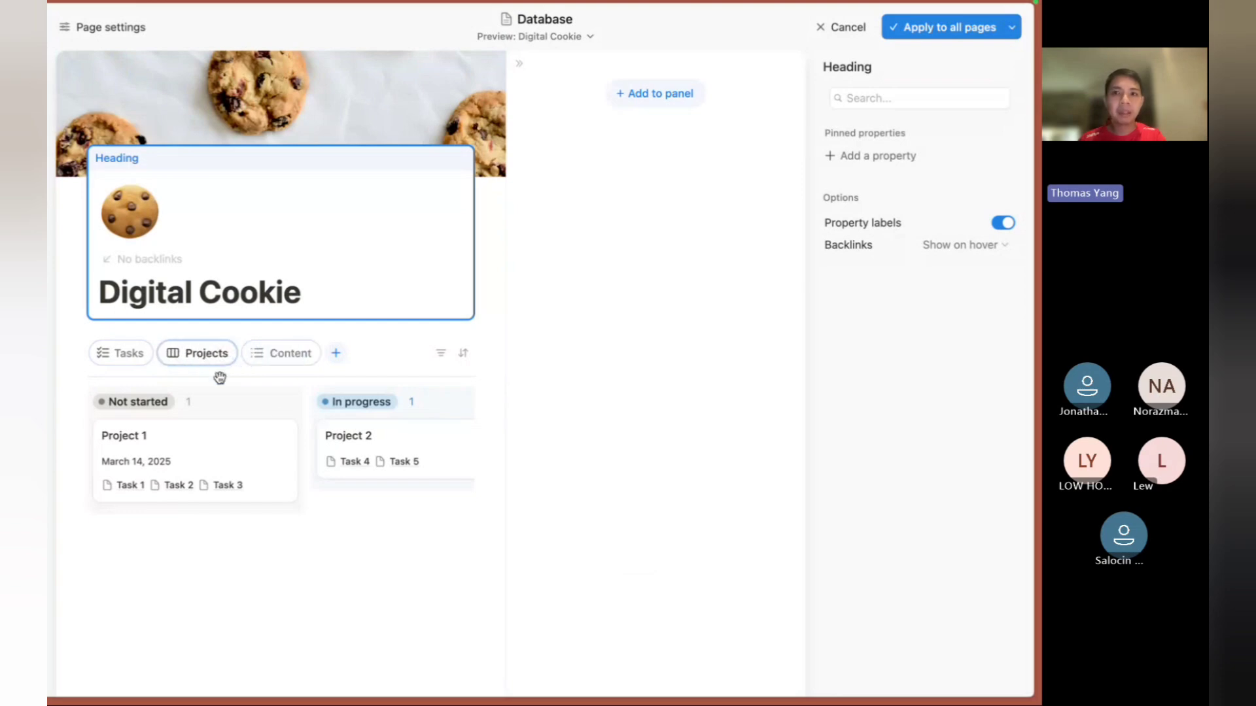
{"action": "left_click", "coordinate": [444, 355]}
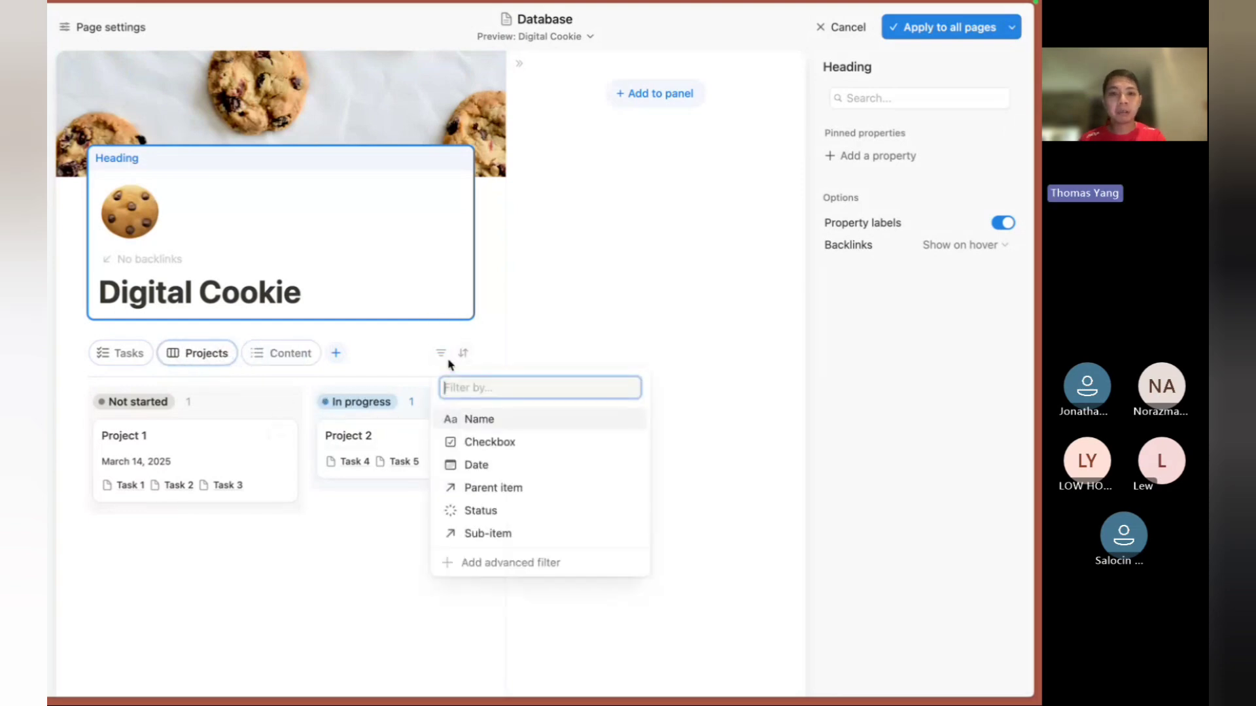
{"action": "left_click", "coordinate": [443, 355]}
{"action": "left_click", "coordinate": [443, 355]}
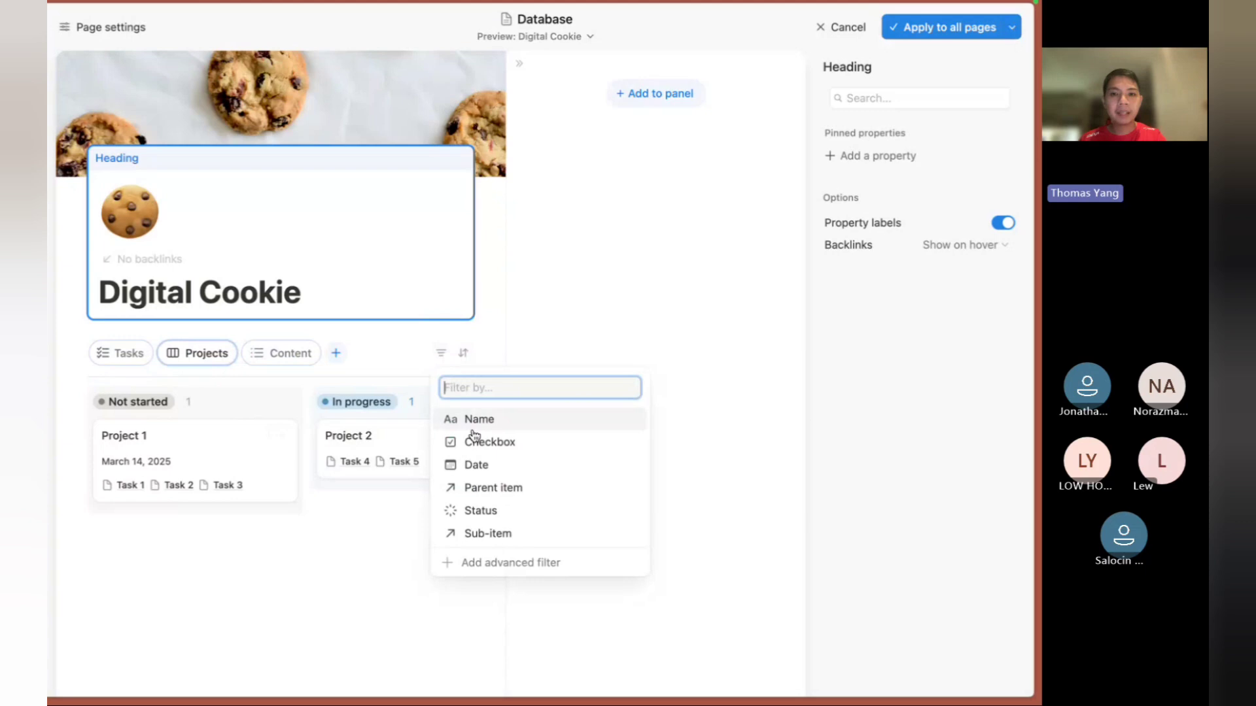
{"action": "left_click", "coordinate": [481, 510]}
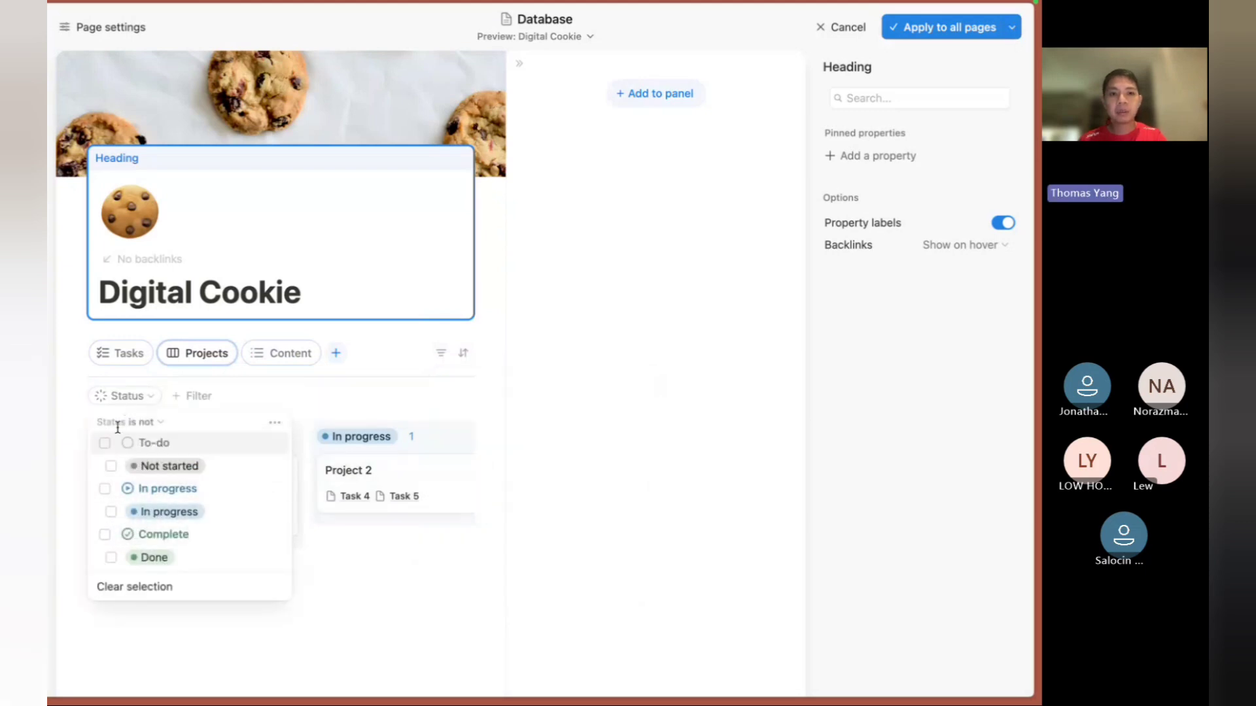
{"action": "left_click", "coordinate": [105, 535]}
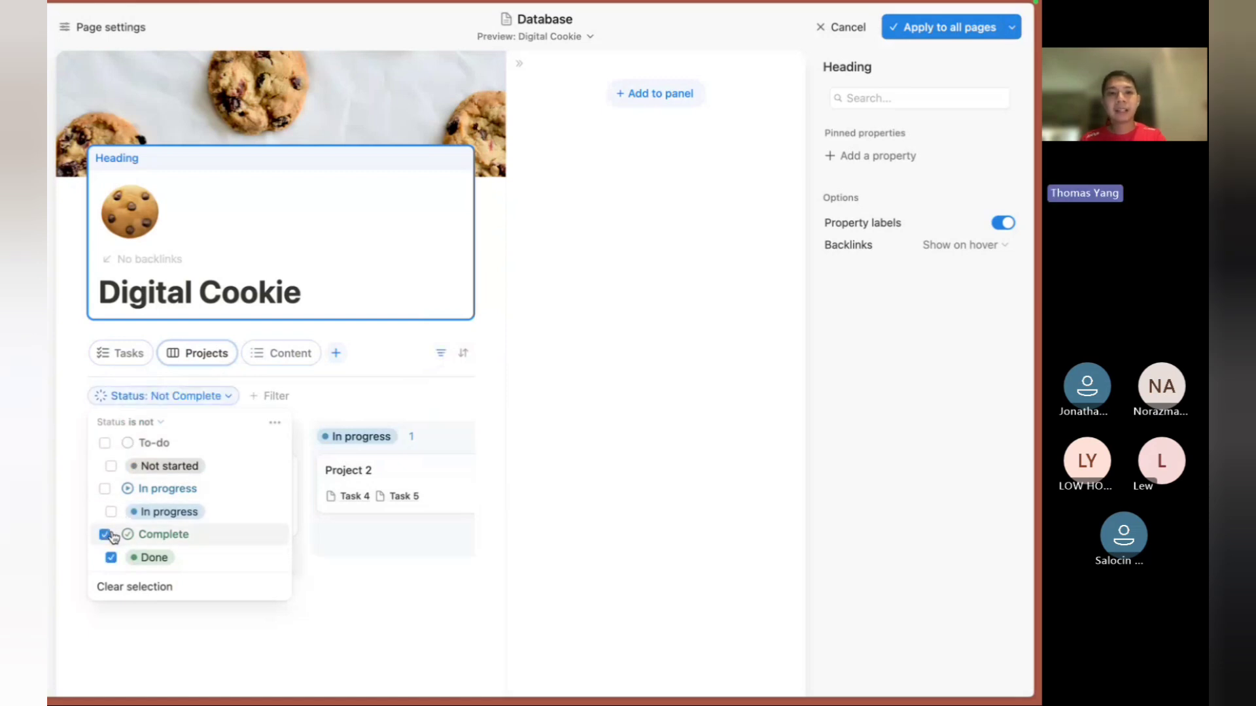
Look over the status columns of the filtered Projects board and hide its filter bar.
{"action": "left_click", "coordinate": [358, 401]}
{"action": "scroll", "coordinate": [361, 476], "scroll_direction": "right", "scroll_amount": 4}
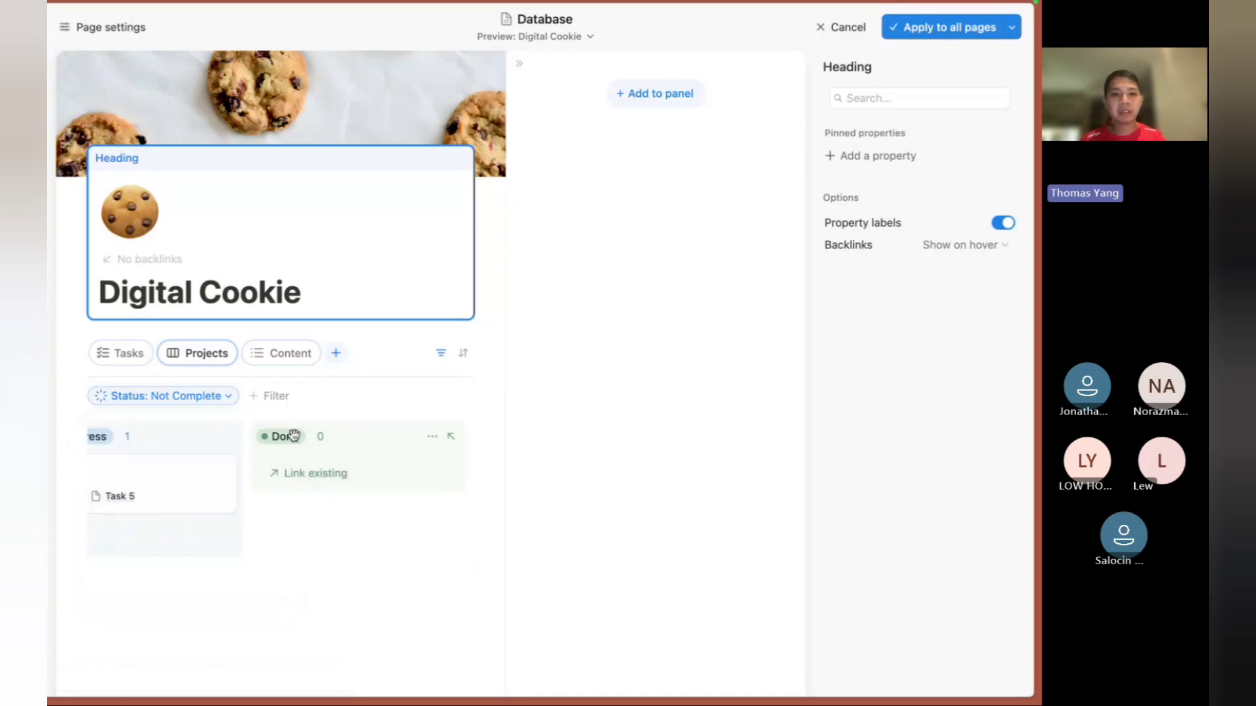
{"action": "scroll", "coordinate": [281, 471], "scroll_direction": "left", "scroll_amount": 4}
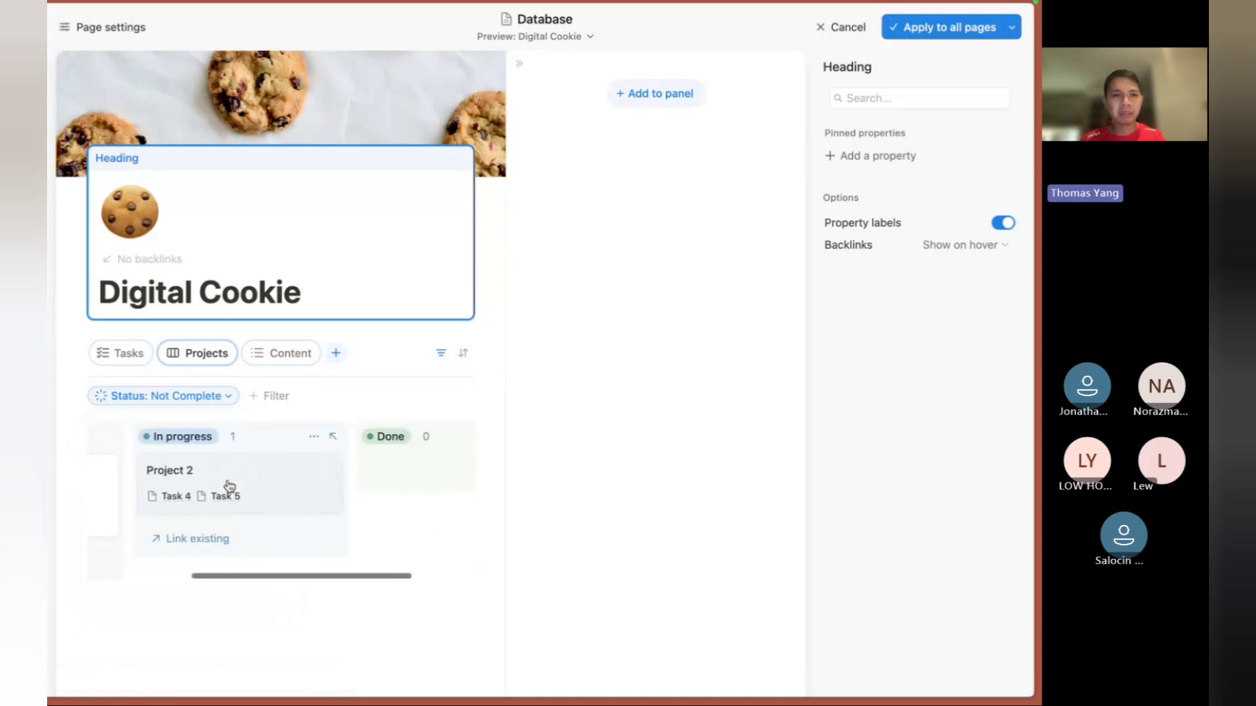
{"action": "left_click", "coordinate": [439, 354]}
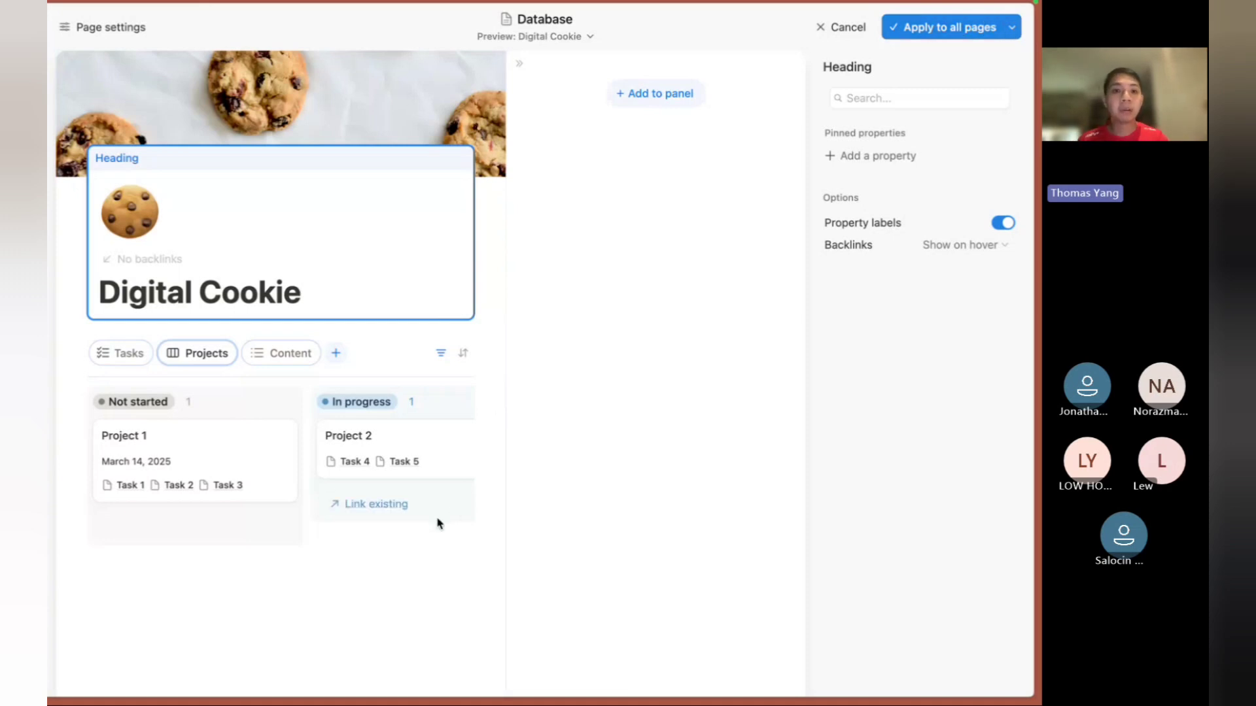
Add a Finance tab linked to the existing Finance database, without a new relation.
{"action": "left_click", "coordinate": [335, 355]}
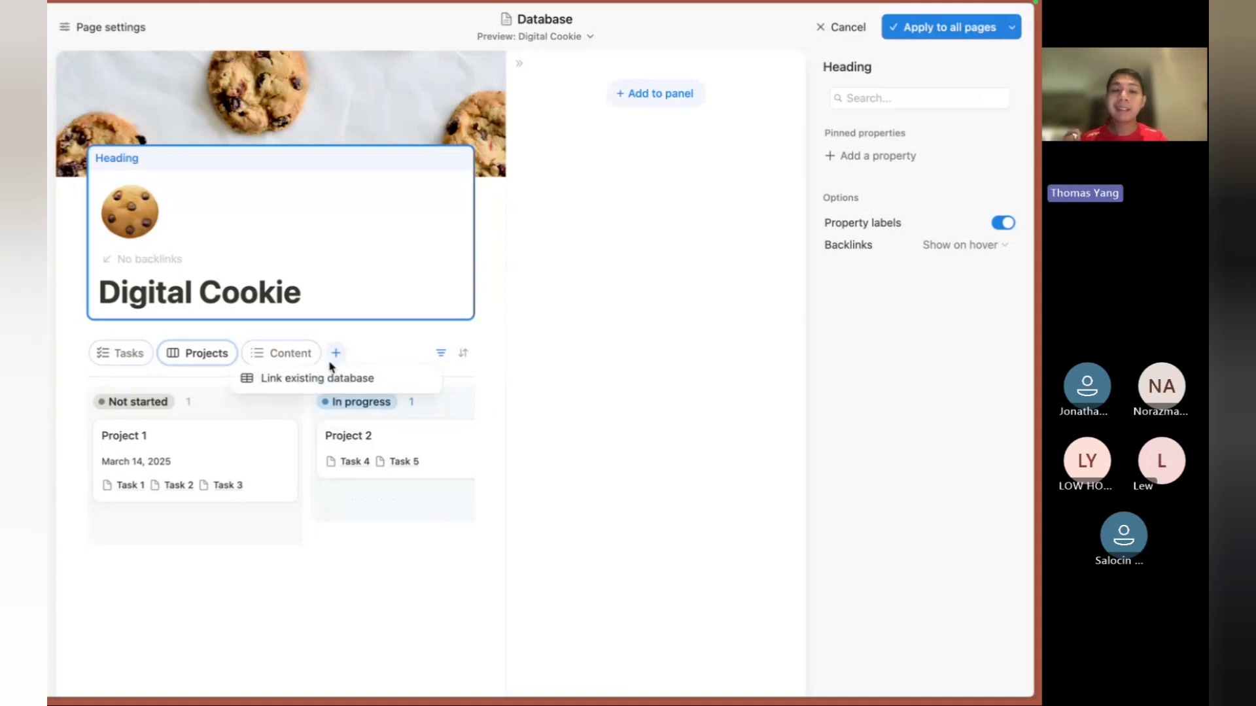
{"action": "left_click", "coordinate": [329, 378]}
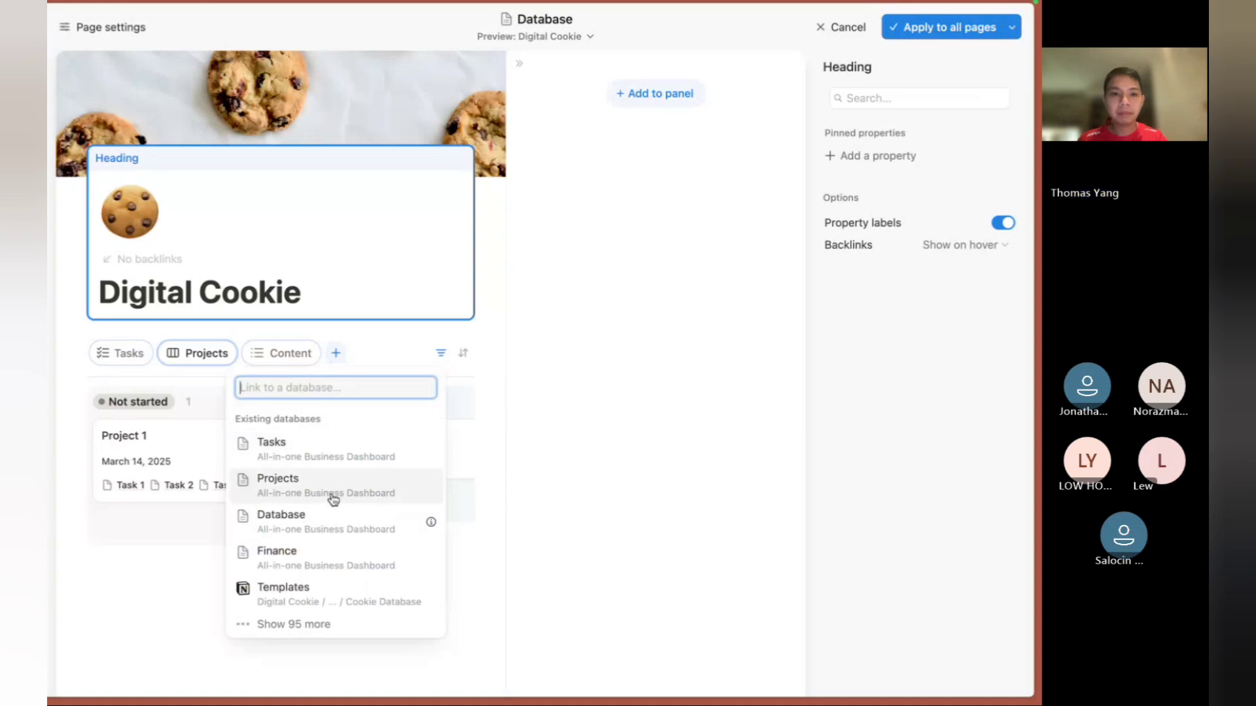
{"action": "left_click", "coordinate": [324, 561]}
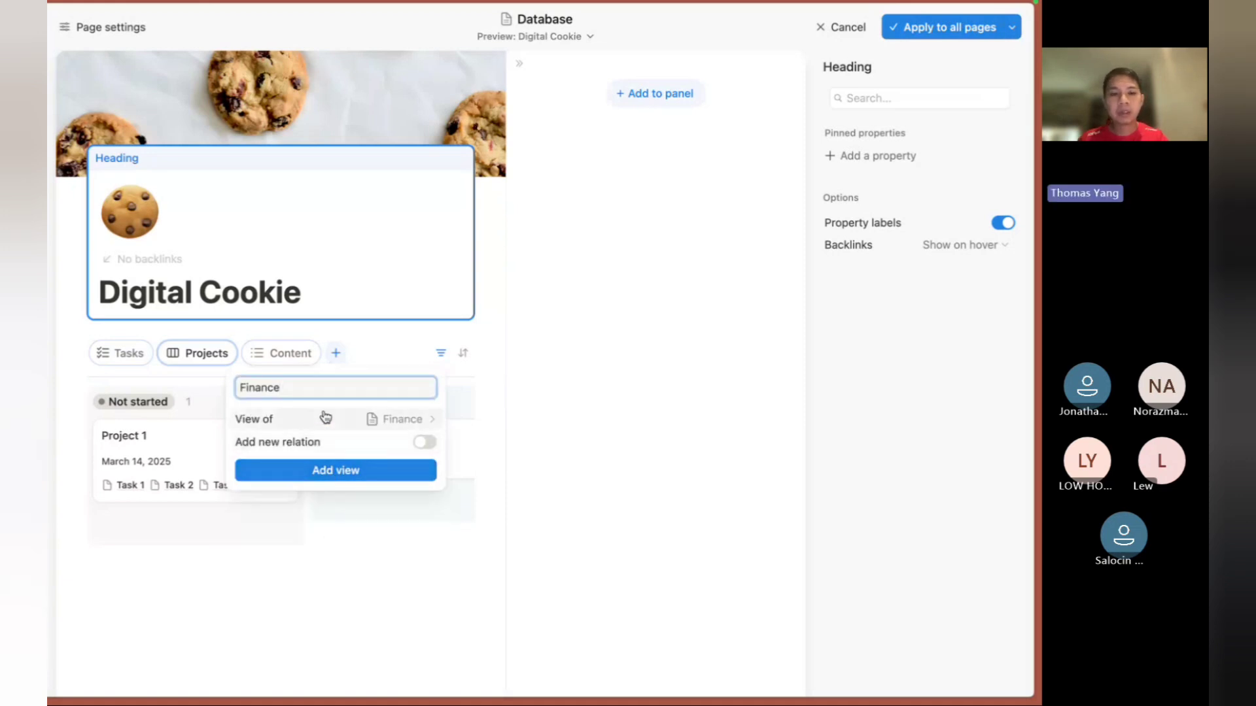
{"action": "left_click", "coordinate": [323, 470]}
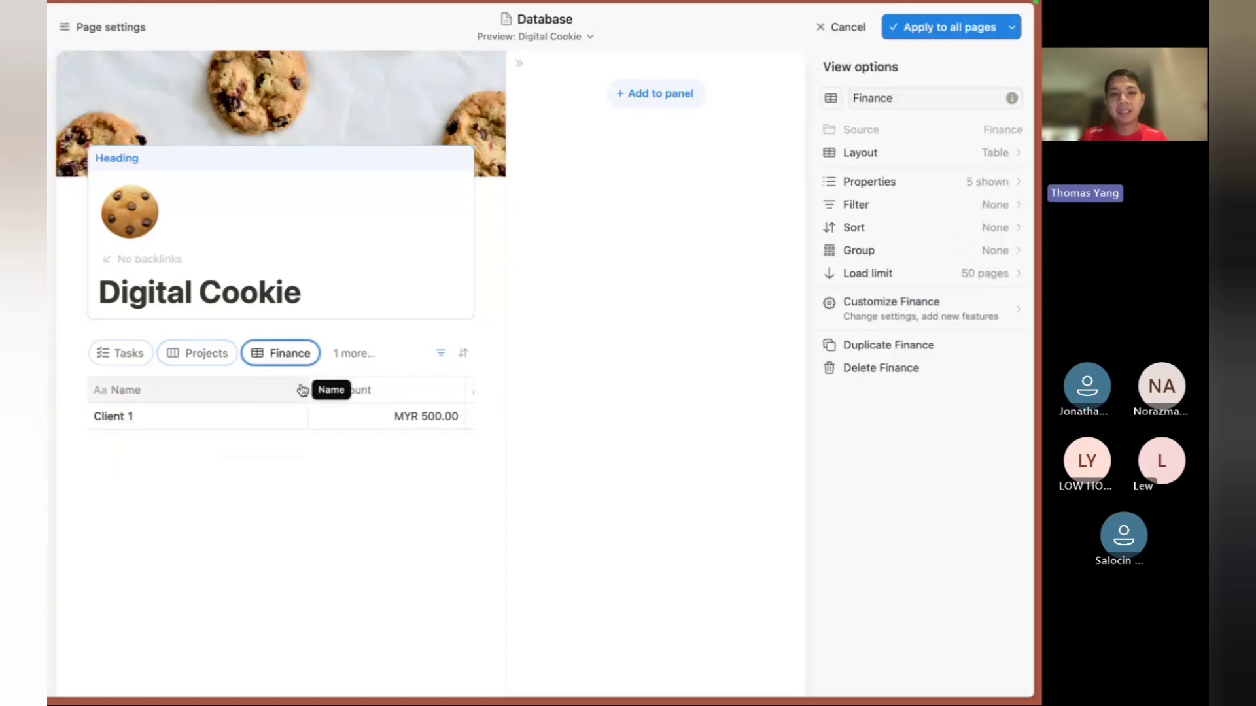
Narrow the Name, Amount, Invoice, Receipt and Status columns of the Finance table.
{"action": "left_click_drag", "start_coordinate": [302, 390], "coordinate": [202, 390]}
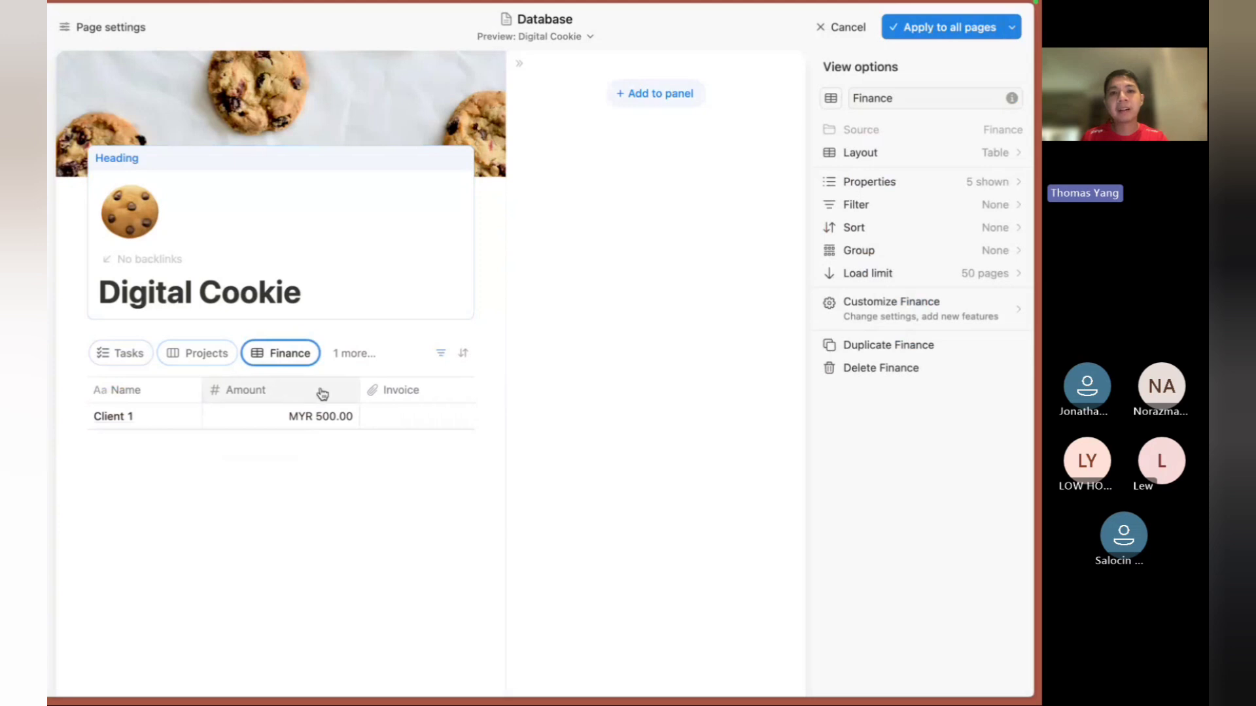
{"action": "left_click_drag", "start_coordinate": [359, 390], "coordinate": [302, 399]}
{"action": "left_click_drag", "start_coordinate": [460, 390], "coordinate": [398, 391]}
{"action": "scroll", "coordinate": [395, 389], "scroll_direction": "right", "scroll_amount": 4}
{"action": "scroll", "coordinate": [366, 399], "scroll_direction": "right", "scroll_amount": 4}
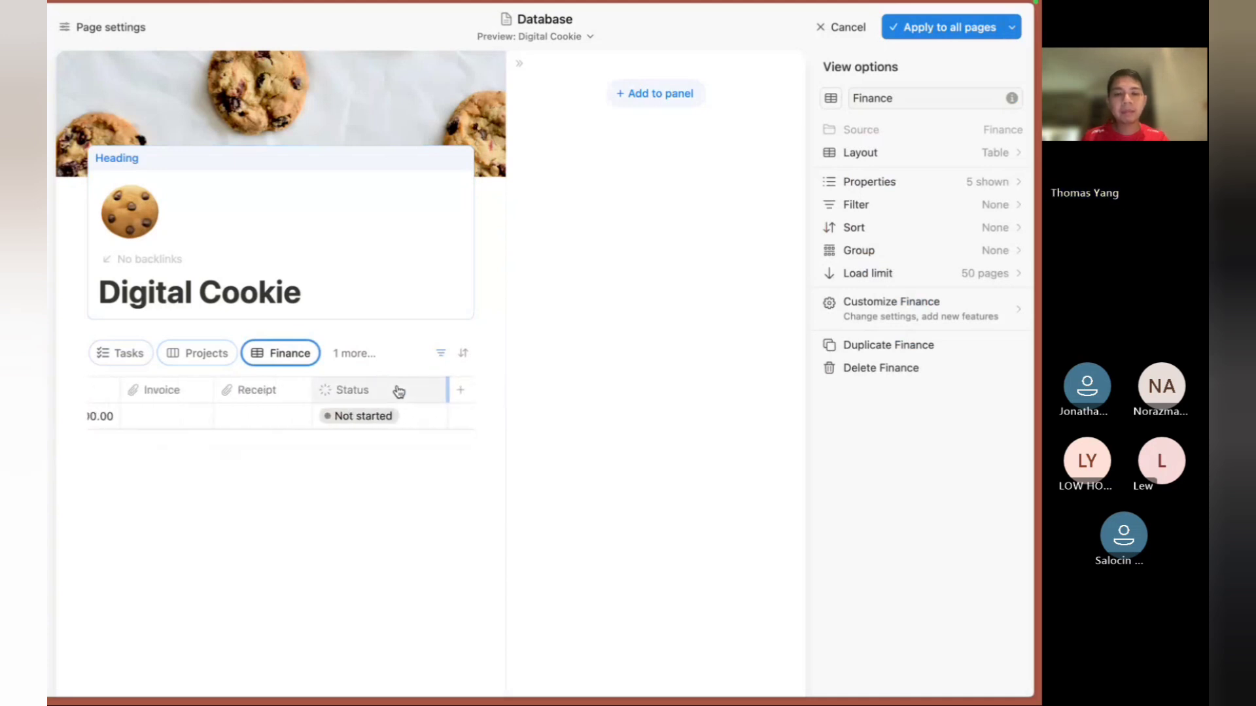
{"action": "scroll", "coordinate": [317, 418], "scroll_direction": "left", "scroll_amount": 5}
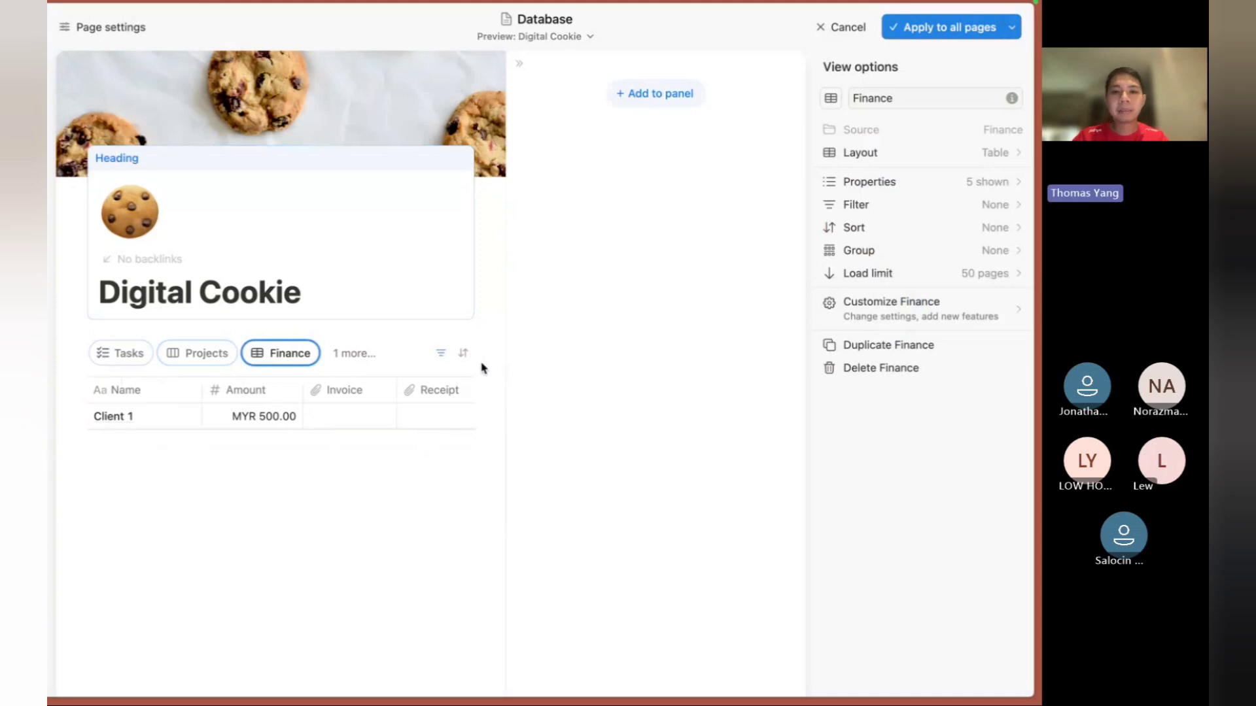
{"action": "scroll", "coordinate": [429, 389], "scroll_direction": "right", "scroll_amount": 5}
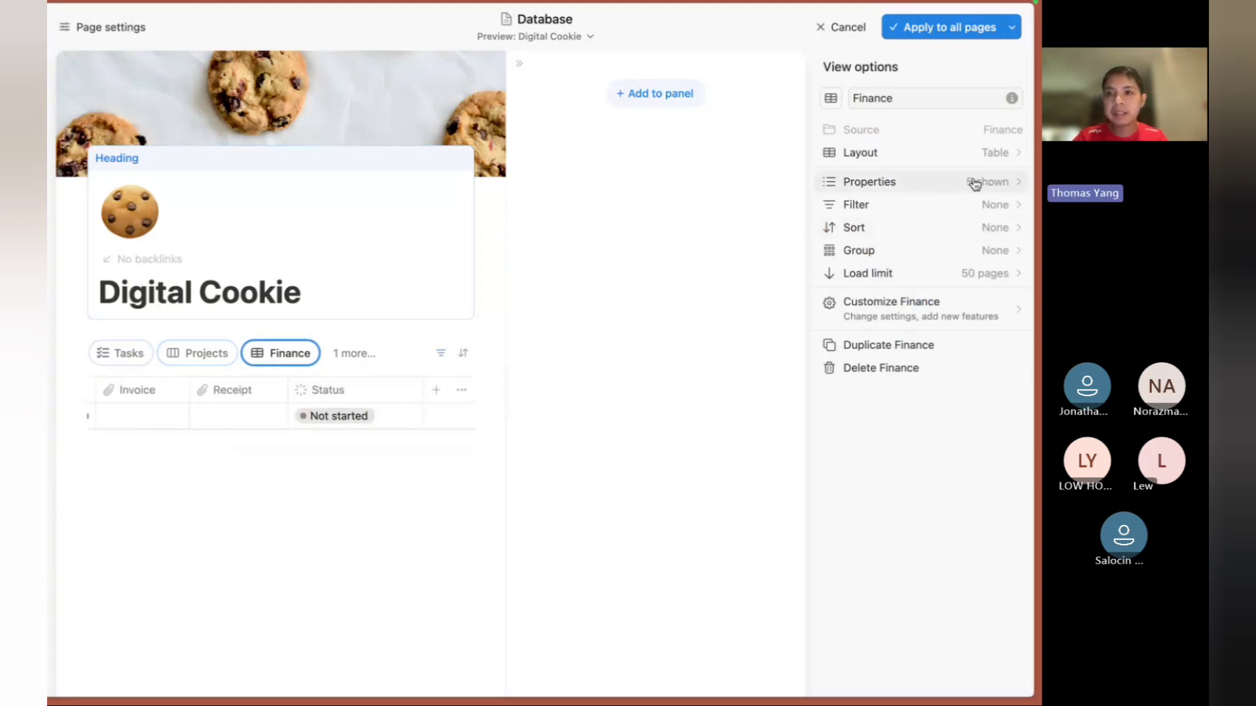
Add a new property named Date, of the Date type, to the Finance table.
{"action": "left_click", "coordinate": [900, 183]}
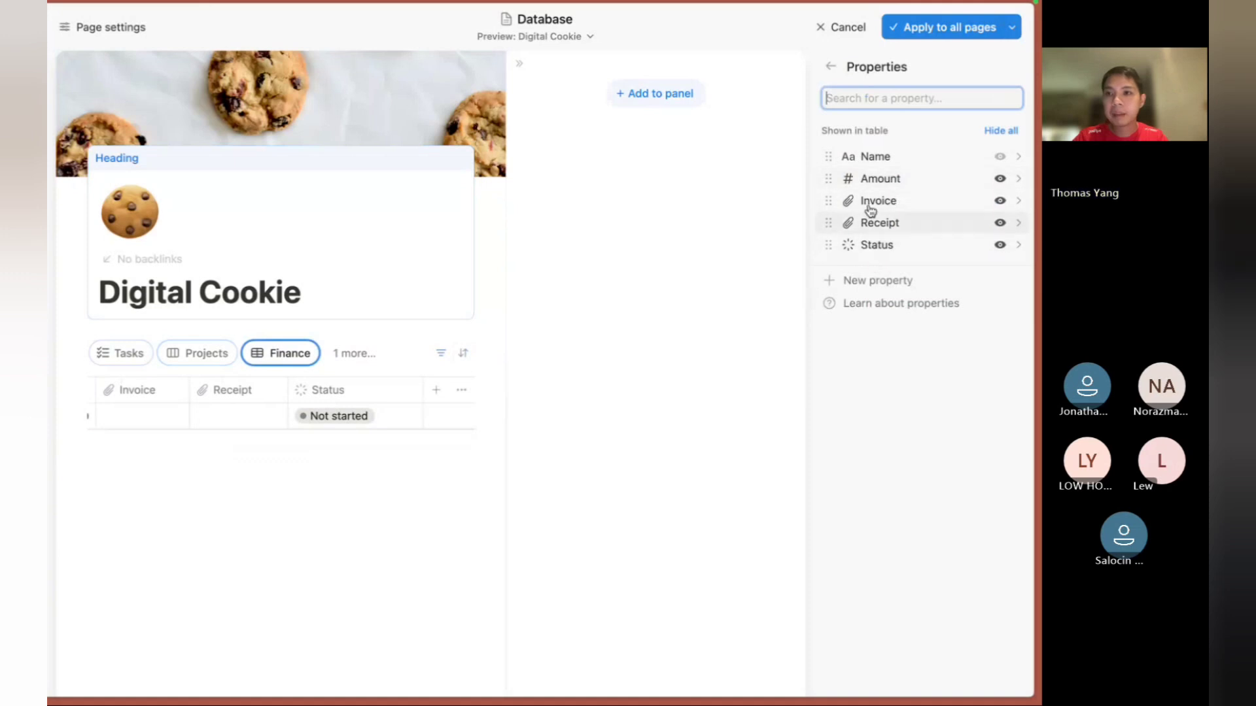
{"action": "left_click", "coordinate": [885, 288]}
{"action": "type", "text": "date"}
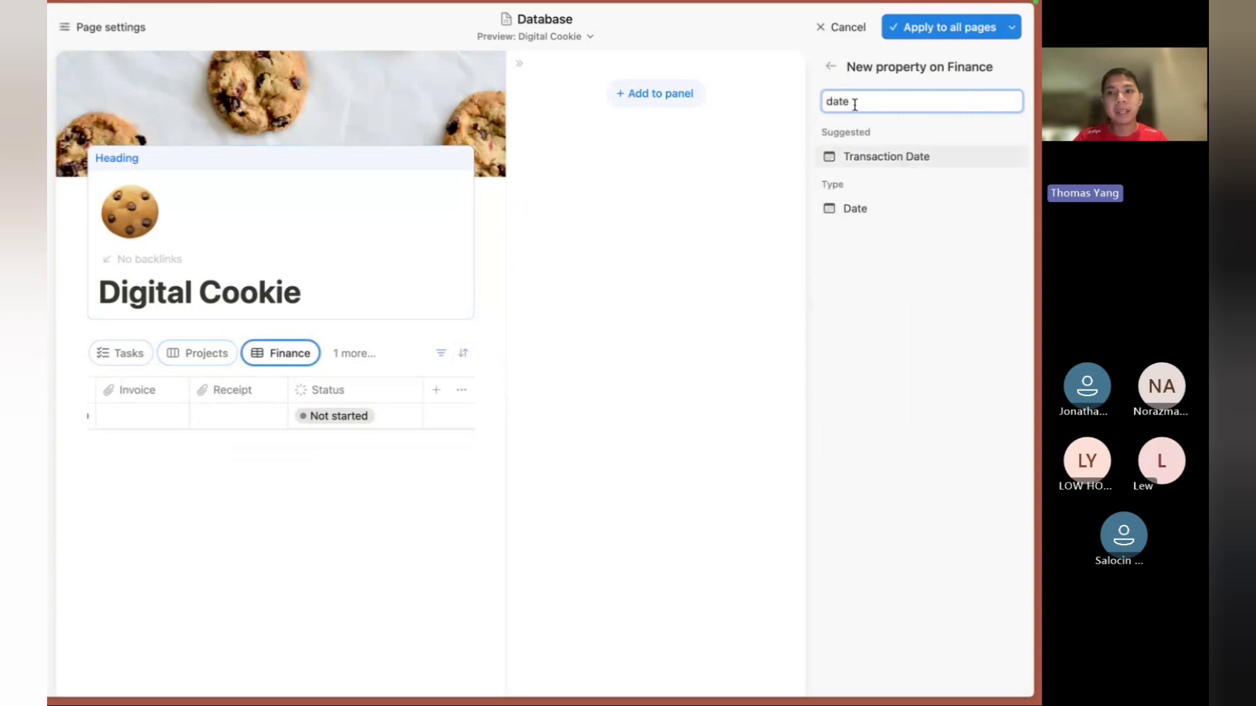
{"action": "left_click", "coordinate": [869, 216]}
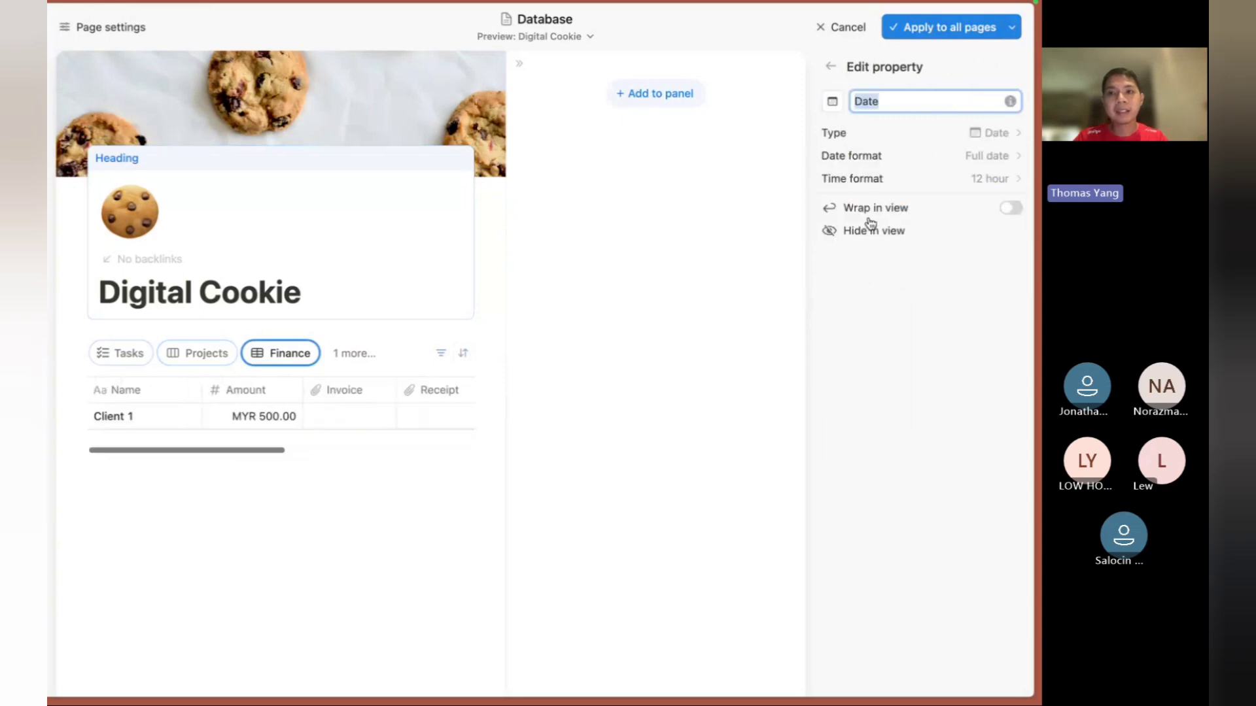
{"action": "left_click", "coordinate": [831, 68]}
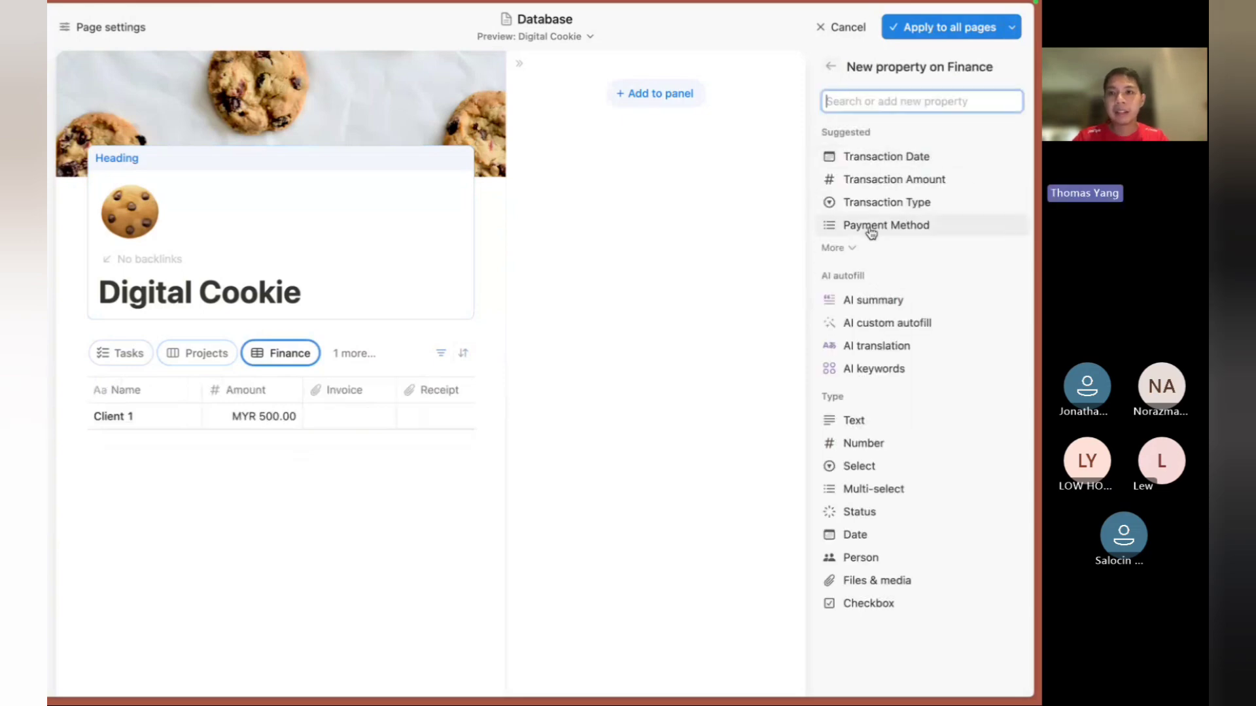
Move the Date column between Amount and Invoice in the Finance table and narrow it.
{"action": "scroll", "coordinate": [363, 416], "scroll_direction": "right", "scroll_amount": 3}
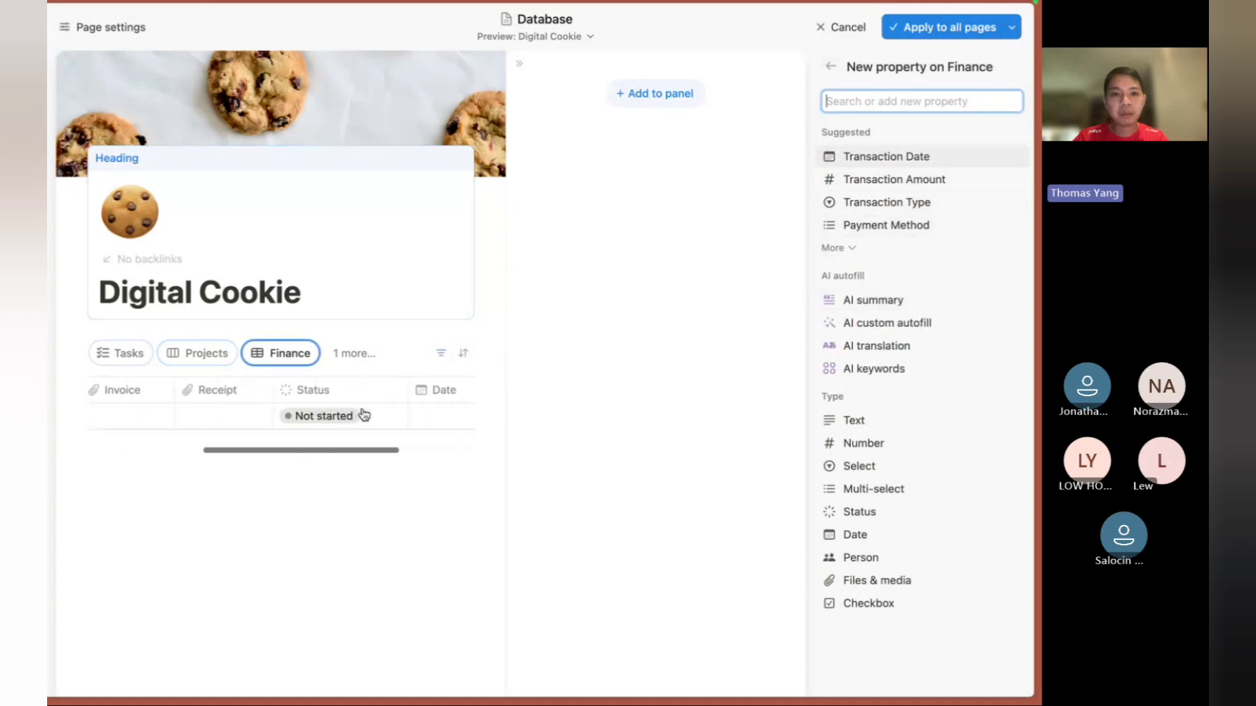
{"action": "left_click_drag", "start_coordinate": [451, 391], "coordinate": [146, 406]}
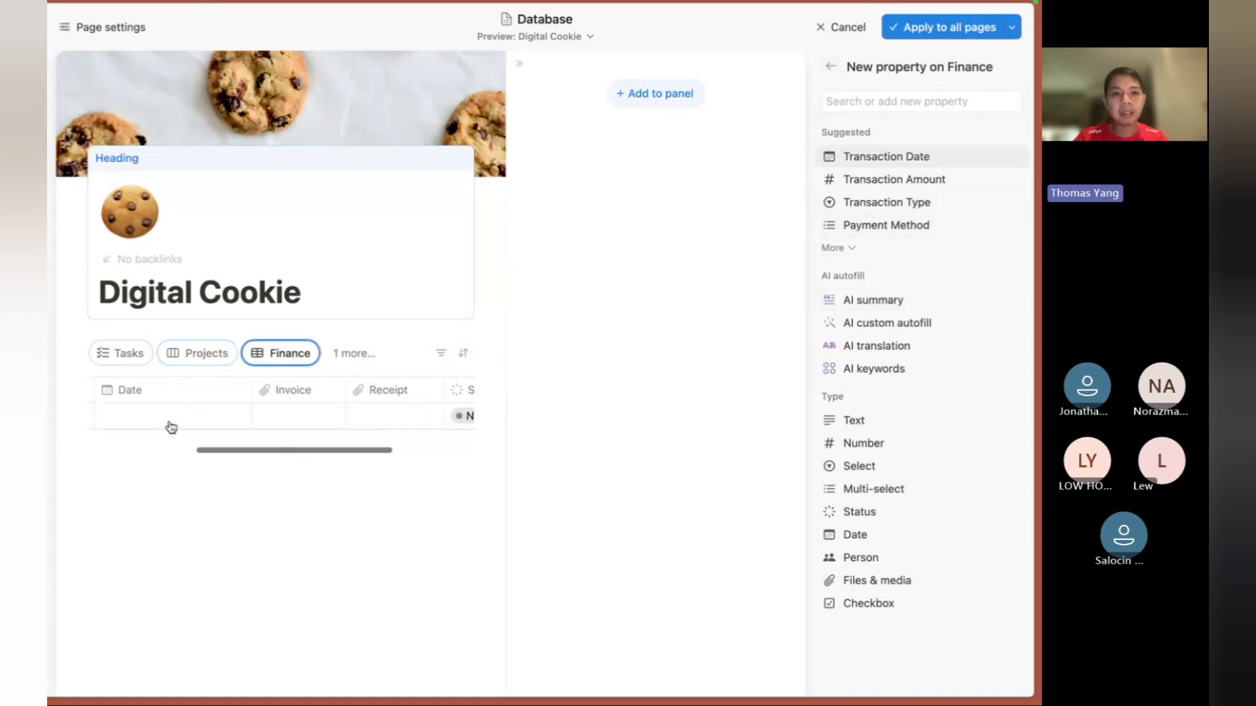
{"action": "scroll", "coordinate": [168, 425], "scroll_direction": "left", "scroll_amount": 2}
{"action": "left_click_drag", "start_coordinate": [334, 399], "coordinate": [278, 393]}
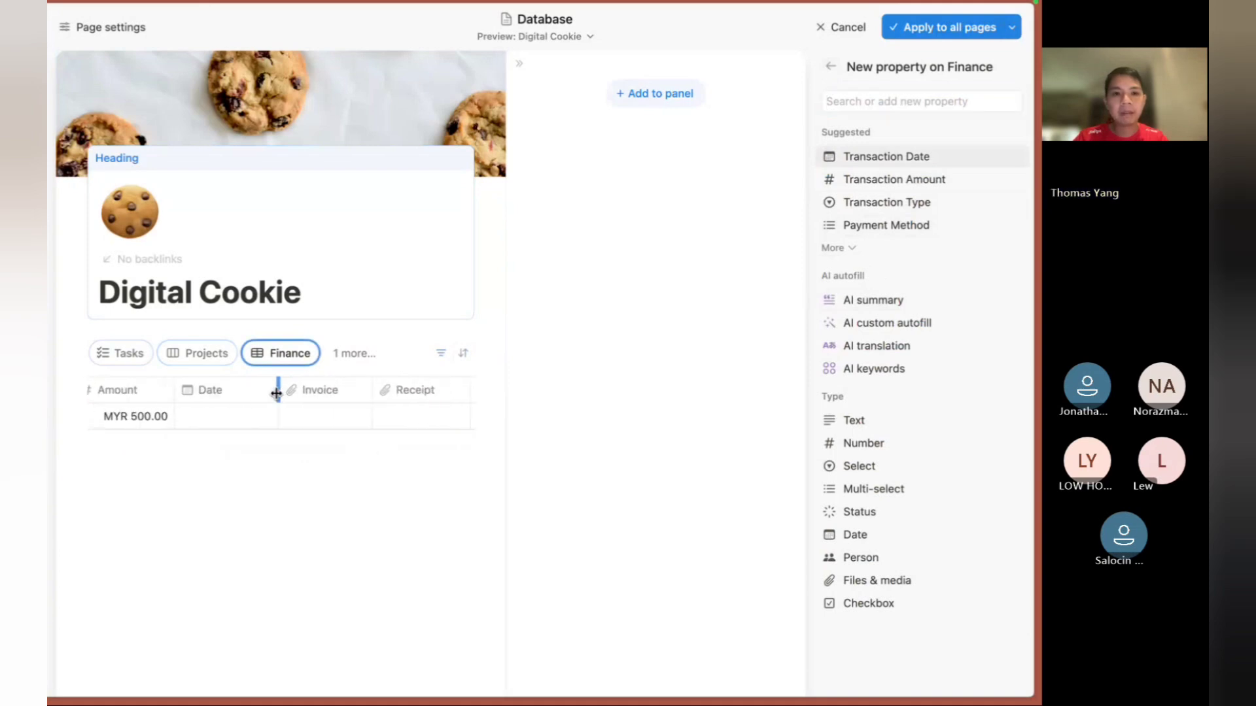
Check the columns of the Finance table in the layout preview and apply the layout to all pages.
{"action": "scroll", "coordinate": [258, 426], "scroll_direction": "left", "scroll_amount": 2}
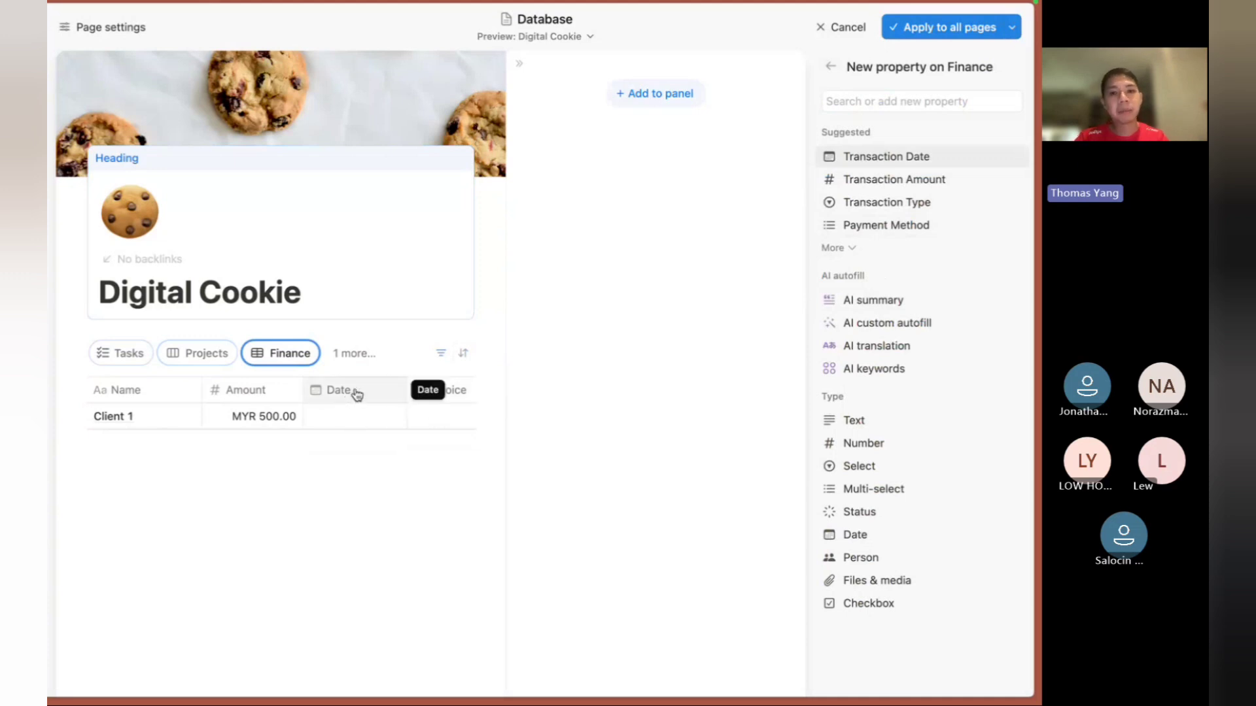
{"action": "scroll", "coordinate": [353, 392], "scroll_direction": "right", "scroll_amount": 5}
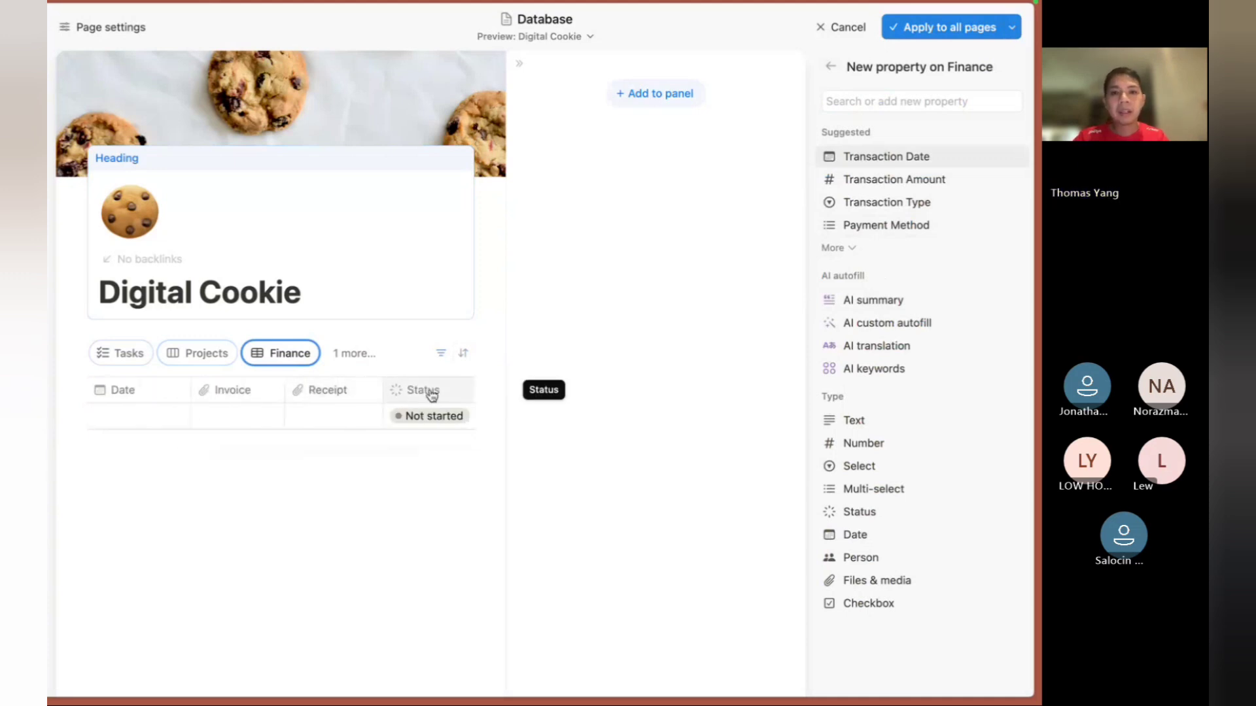
{"action": "scroll", "coordinate": [392, 396], "scroll_direction": "left", "scroll_amount": 3}
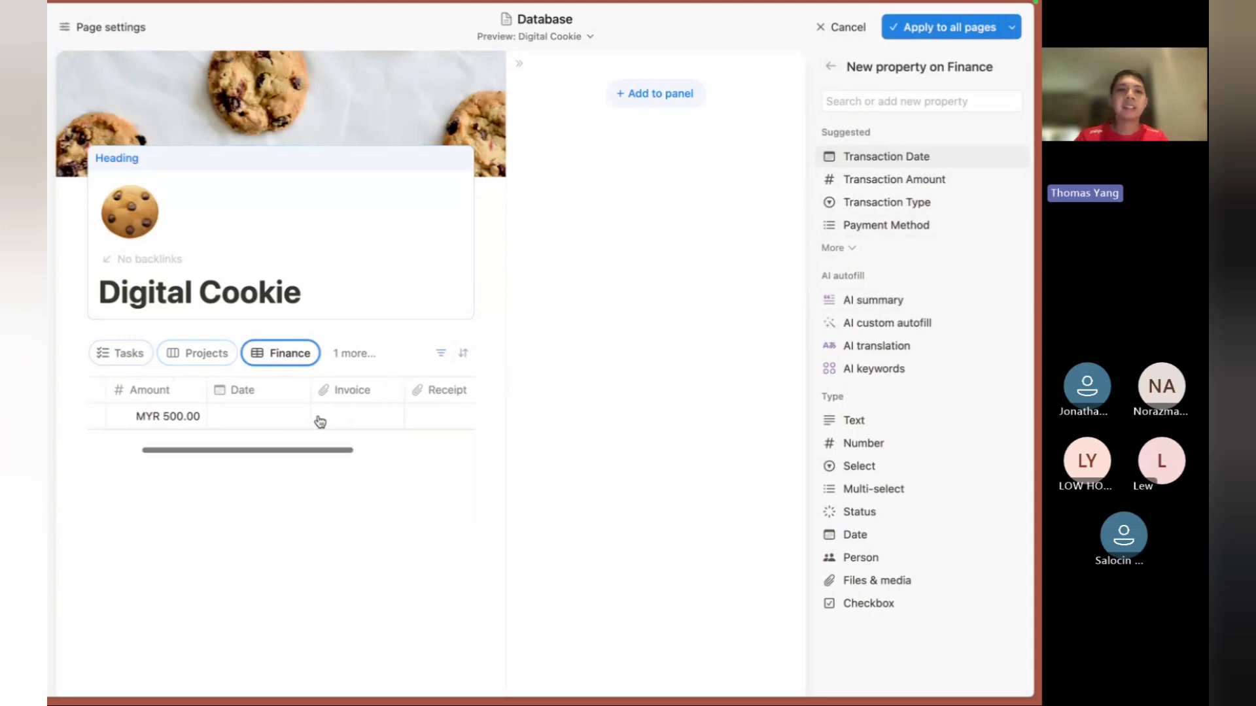
{"action": "scroll", "coordinate": [316, 419], "scroll_direction": "left", "scroll_amount": 3}
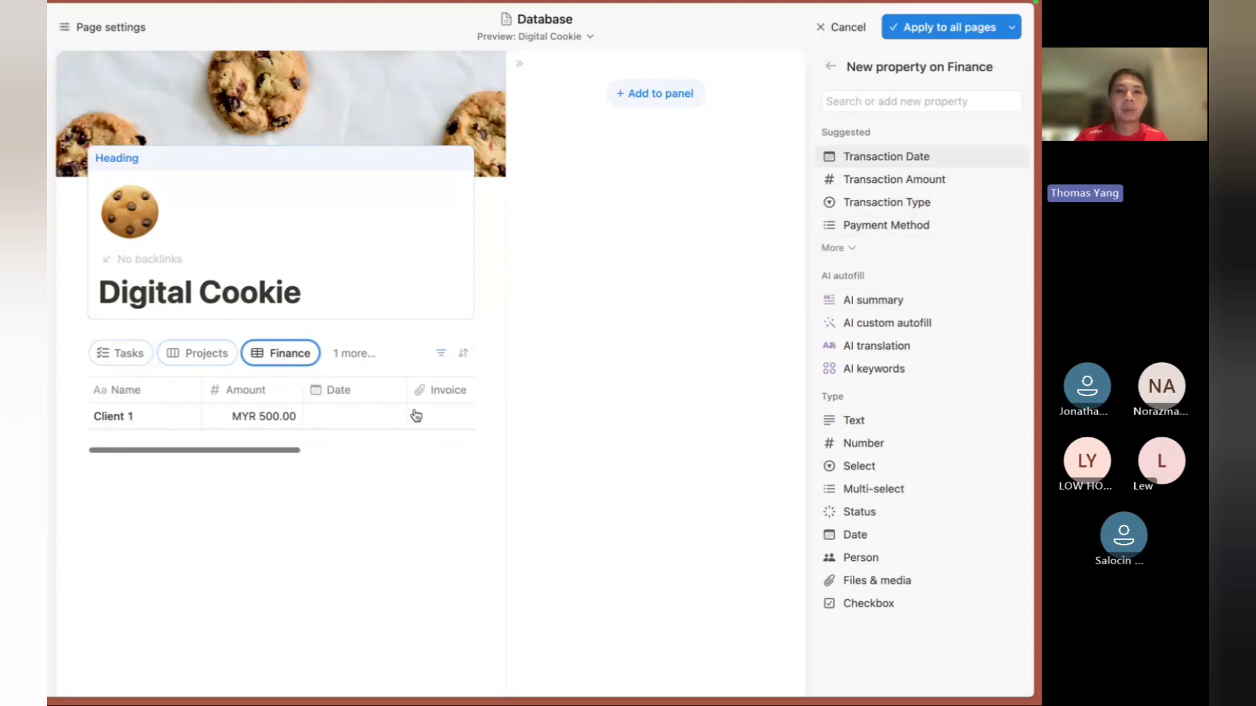
{"action": "left_click", "coordinate": [925, 30]}
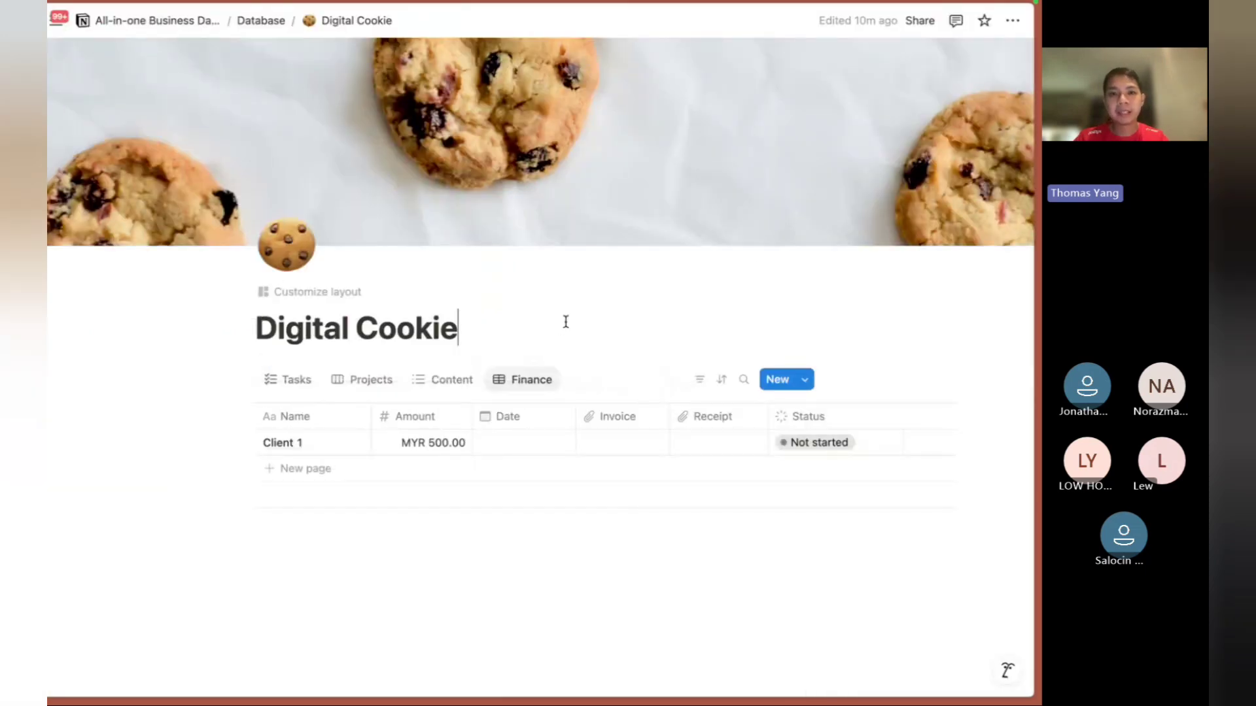
Check the Tasks and Projects views, and set the Client 1 date in the Finance view to March 21, 2025.
{"action": "left_click", "coordinate": [294, 381]}
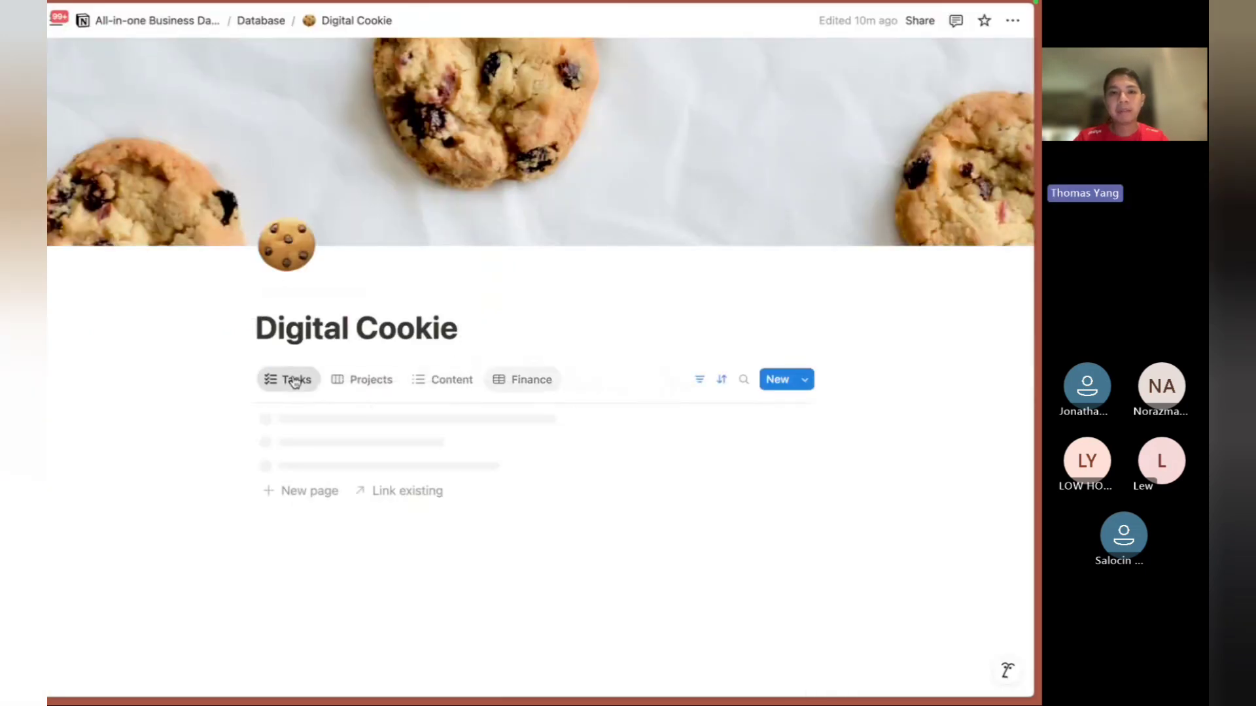
{"action": "left_click", "coordinate": [342, 381]}
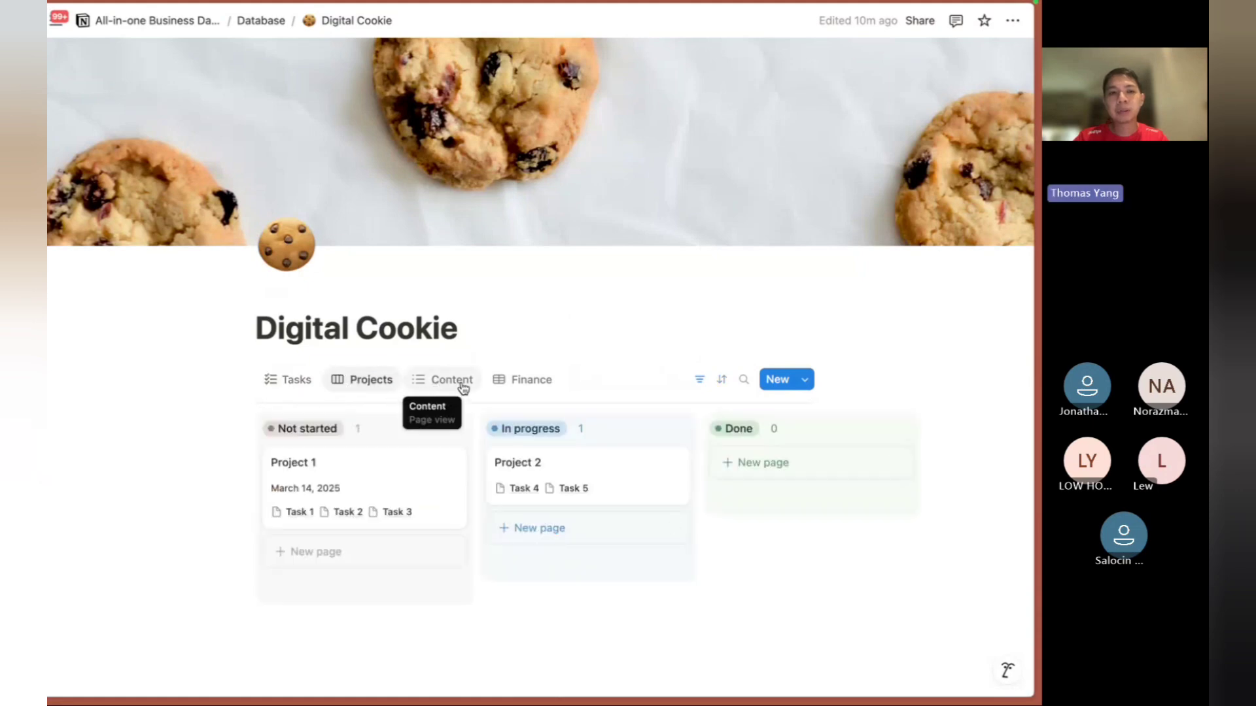
{"action": "left_click", "coordinate": [524, 382]}
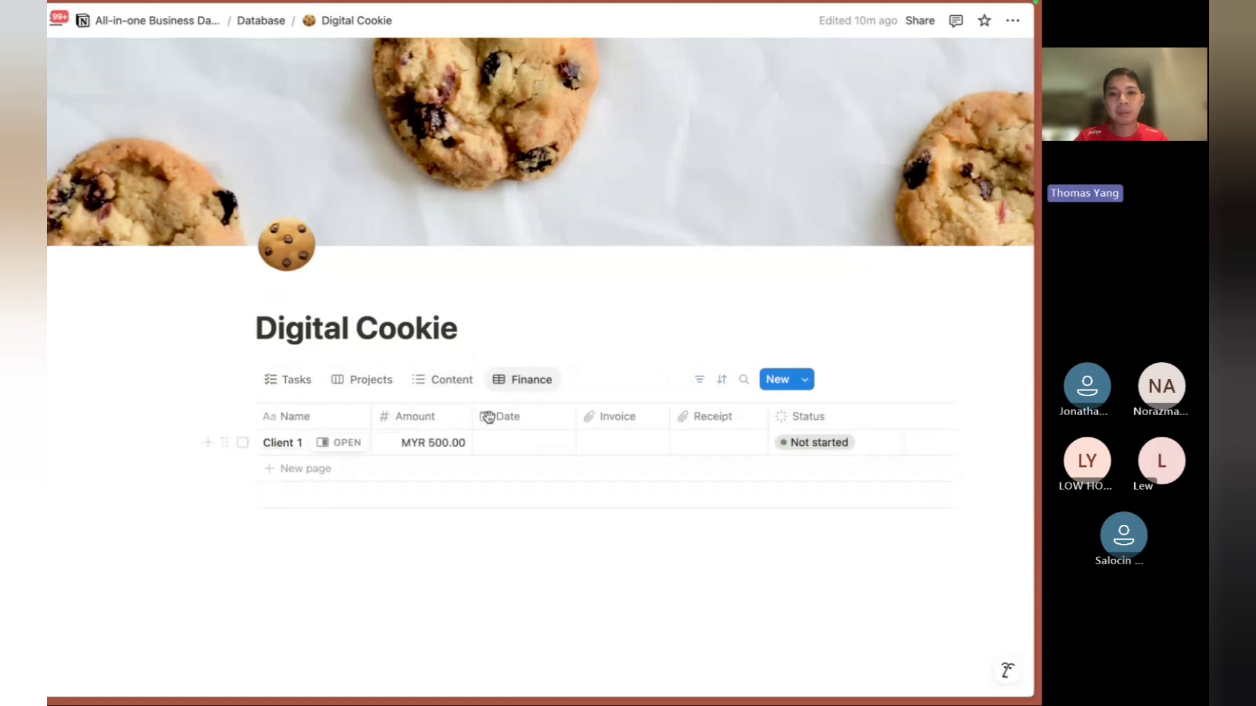
{"action": "left_click", "coordinate": [513, 442]}
{"action": "left_click", "coordinate": [578, 216]}
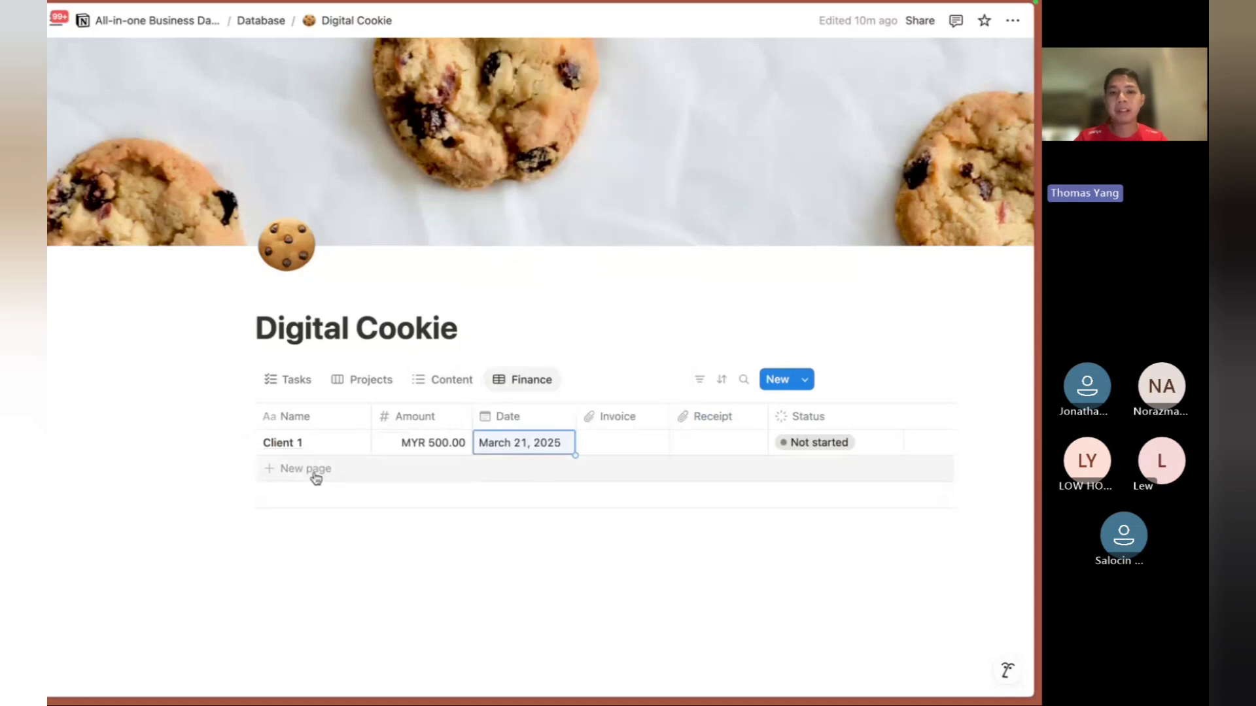
Add a Finance entry named Client 2 with an amount of 1000 and the date March 29, 2025.
{"action": "left_click", "coordinate": [314, 473]}
{"action": "type", "text": "Clein"}
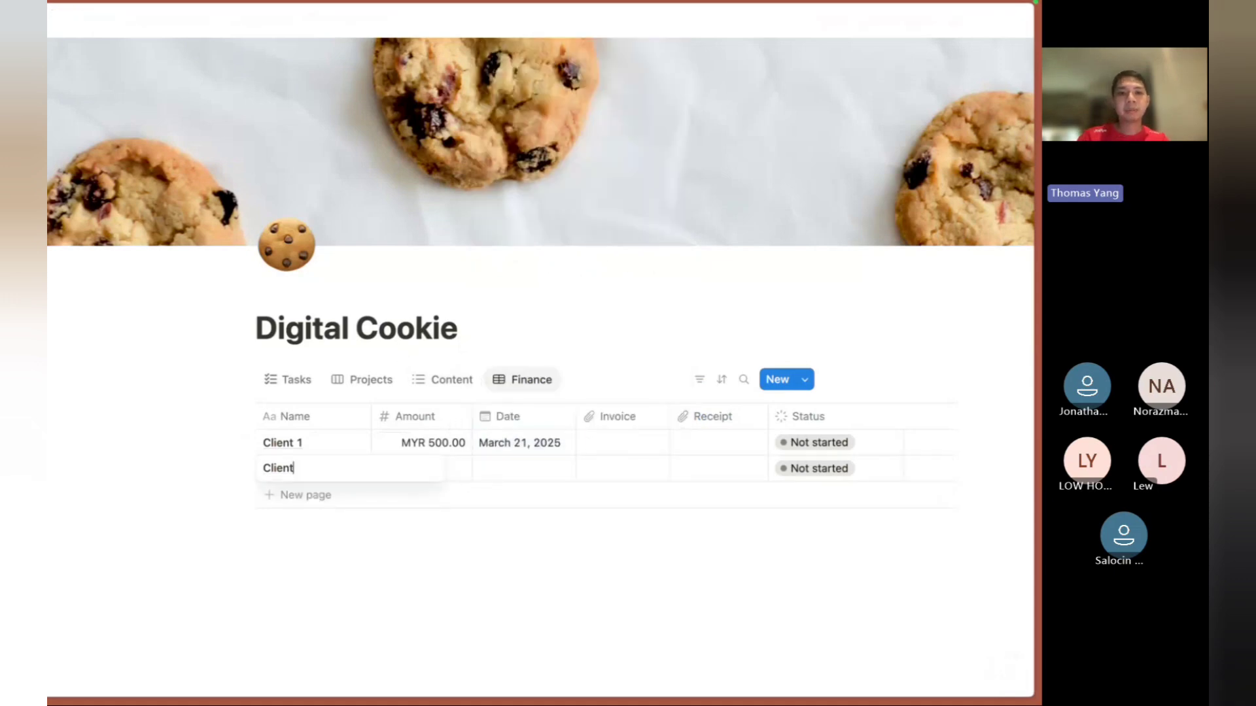
{"action": "key", "text": "Return"}
{"action": "left_click", "coordinate": [425, 475]}
{"action": "type", "text": "1000"}
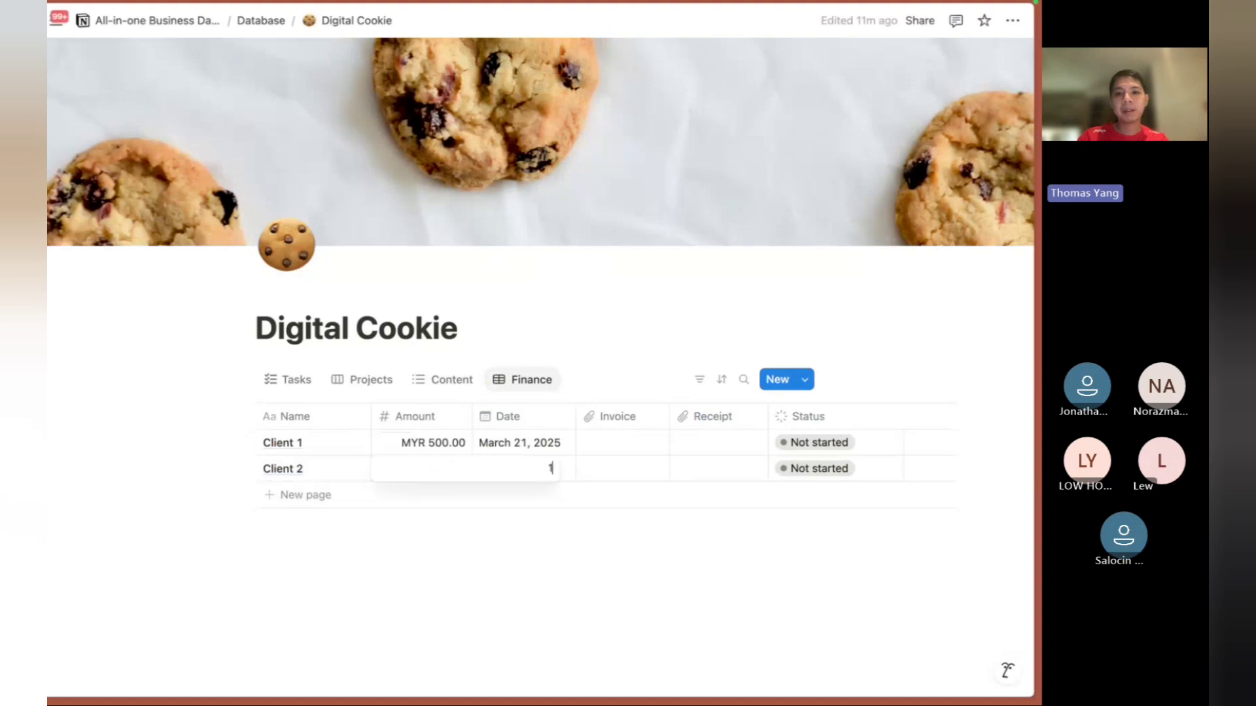
{"action": "key", "text": "Return"}
{"action": "key", "text": "Right"}
{"action": "key", "text": "Return"}
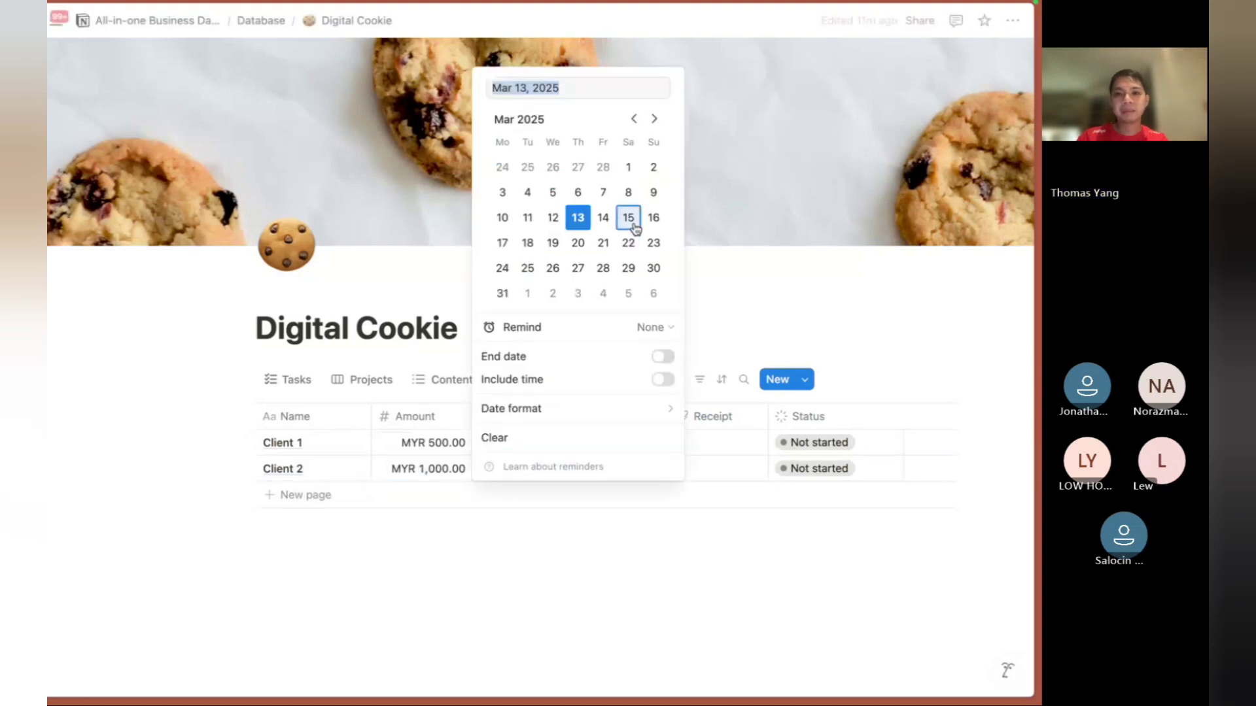
{"action": "left_click", "coordinate": [628, 268]}
{"action": "key", "text": "Escape"}
Add a Finance entry named Client 3 with an amount of 5000 and the date April 26, 2025.
{"action": "left_click", "coordinate": [306, 495]}
{"action": "type", "text": "Cl"}
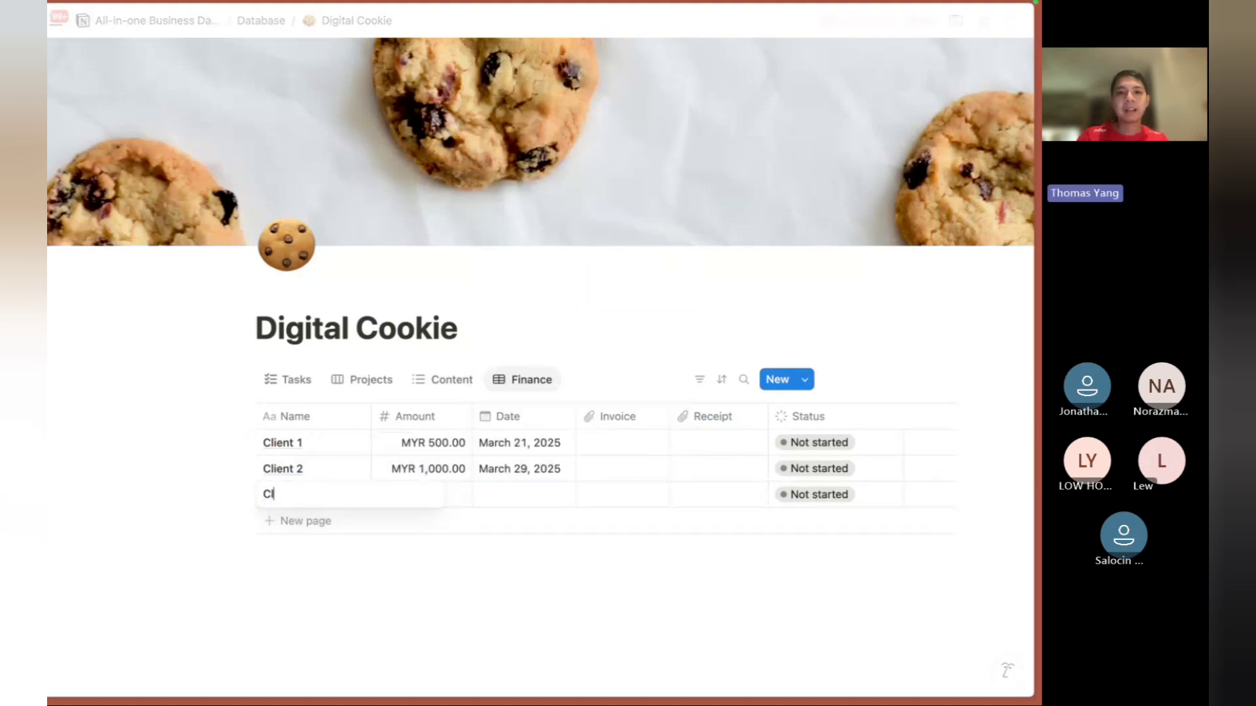
{"action": "type", "text": "ient 3"}
{"action": "key", "text": "Tab"}
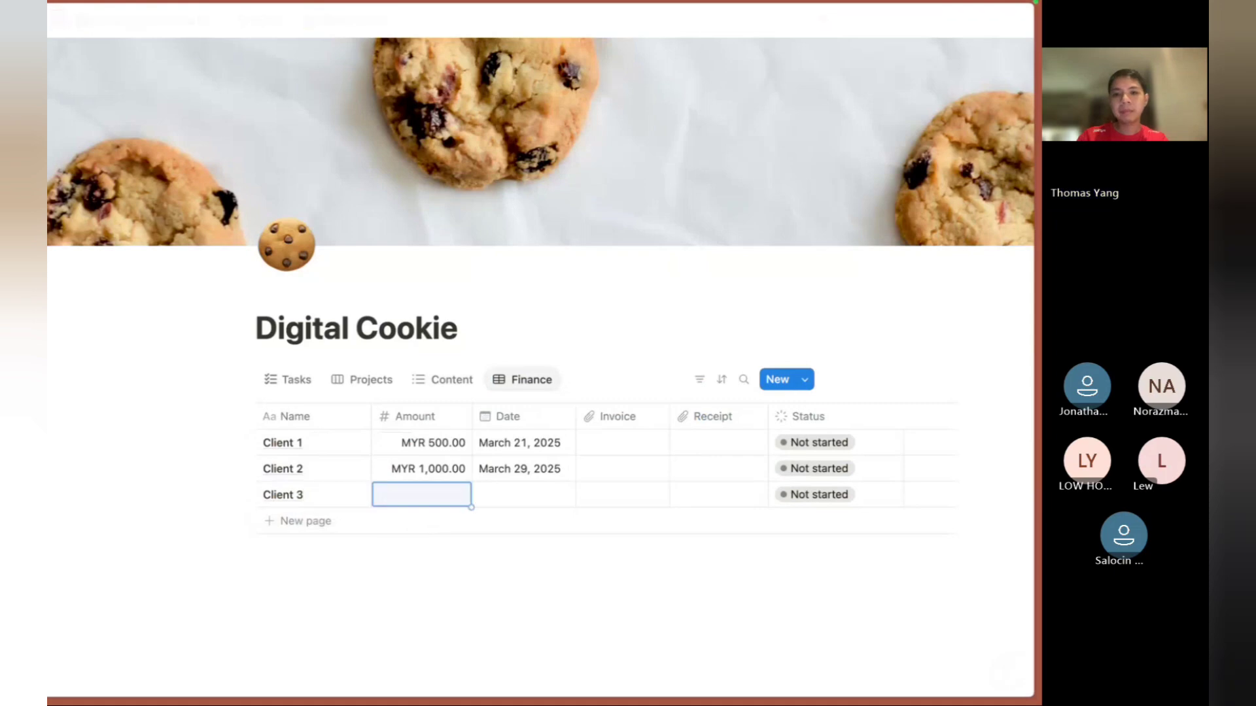
{"action": "type", "text": "5000"}
{"action": "key", "text": "Return"}
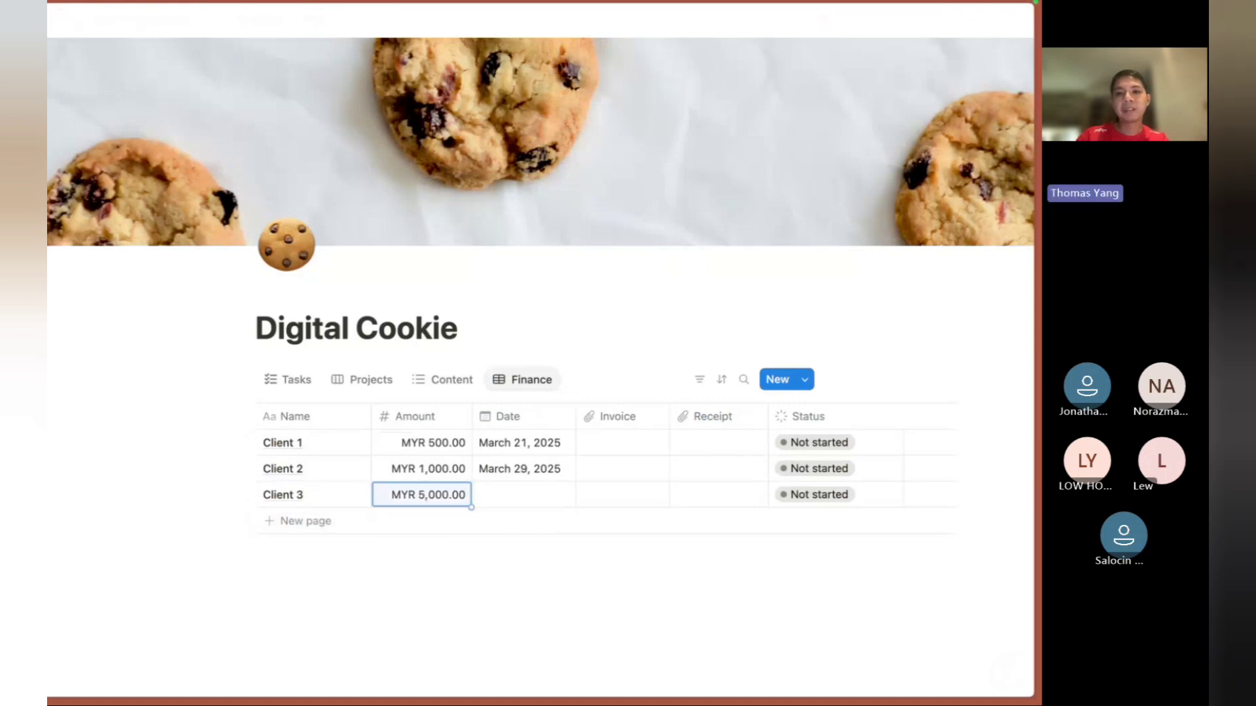
{"action": "key", "text": "Tab"}
{"action": "key", "text": "Return"}
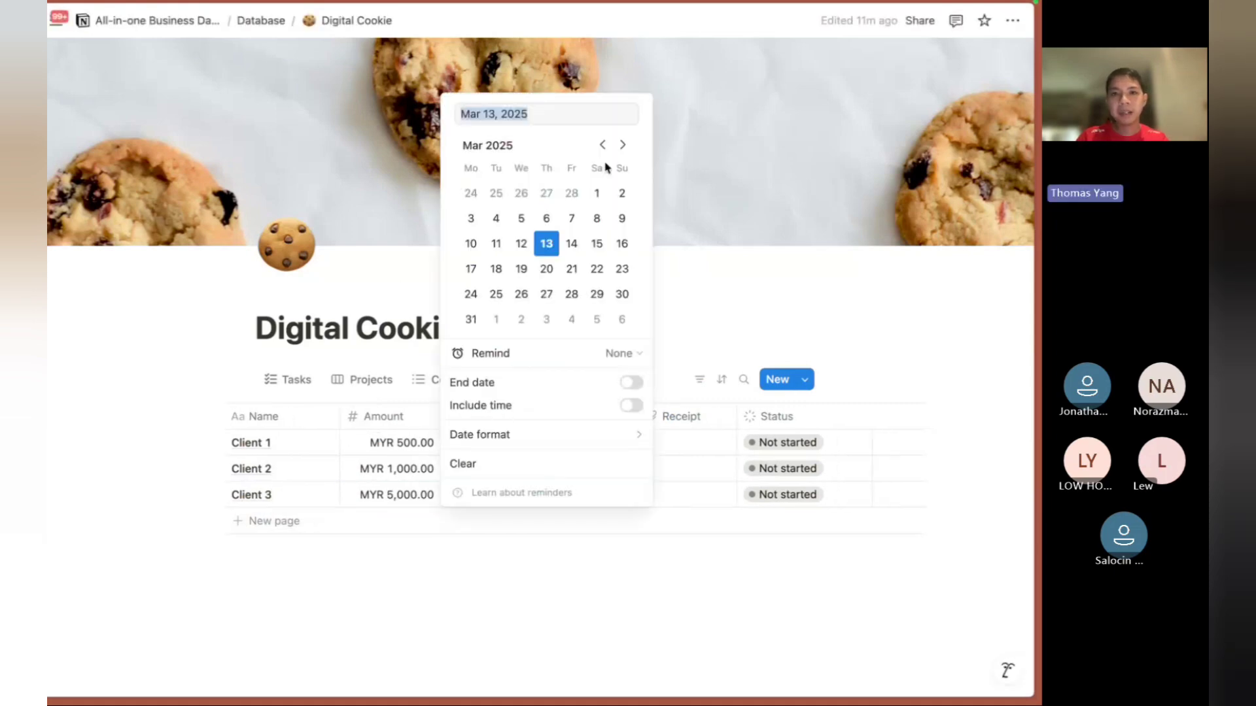
{"action": "left_click", "coordinate": [622, 144]}
{"action": "left_click", "coordinate": [597, 269]}
{"action": "key", "text": "Escape"}
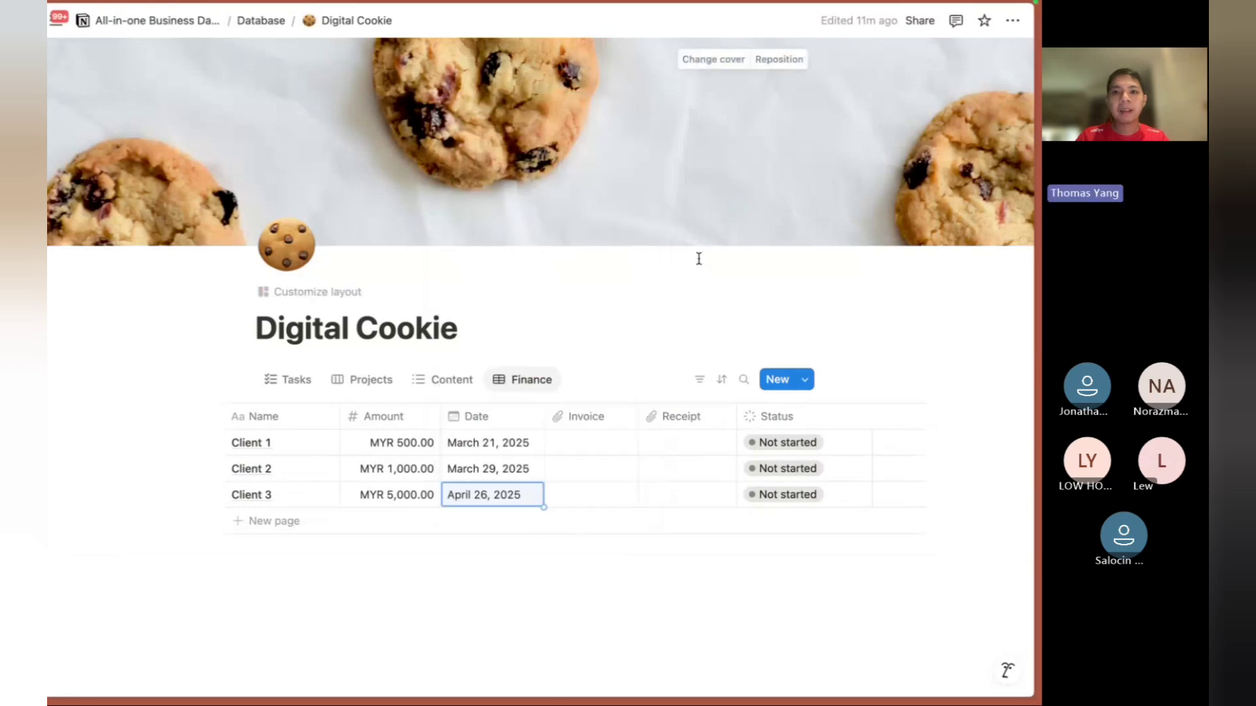
Set the status of the Client 2 and Client 1 entries to Done.
{"action": "scroll", "coordinate": [633, 472], "scroll_direction": "left", "scroll_amount": 1}
{"action": "left_click", "coordinate": [851, 469]}
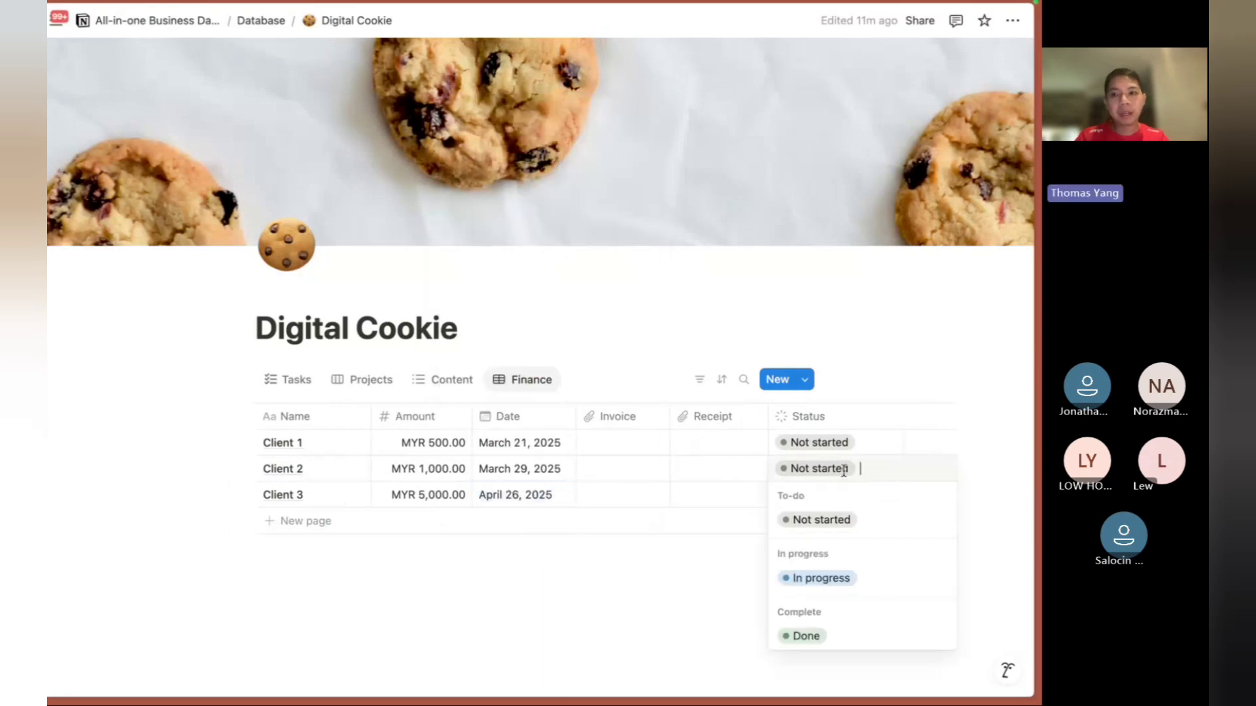
{"action": "left_click", "coordinate": [811, 635]}
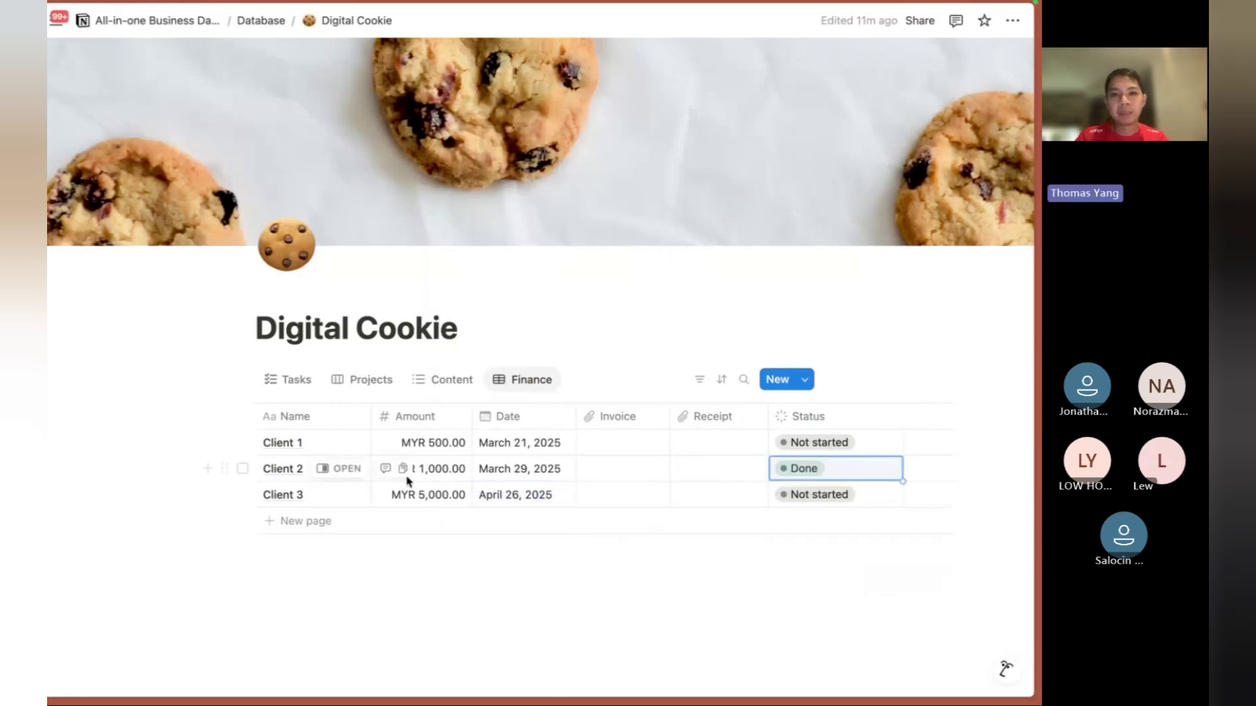
{"action": "left_click", "coordinate": [883, 442]}
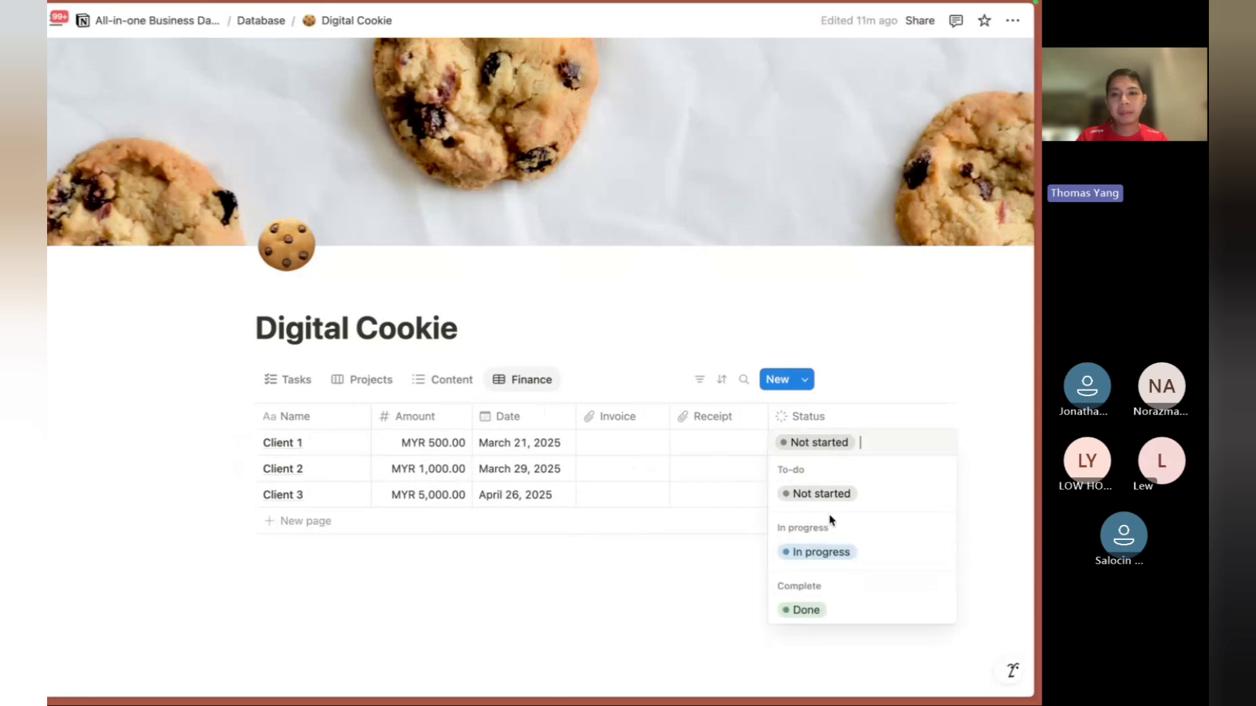
{"action": "left_click", "coordinate": [806, 608]}
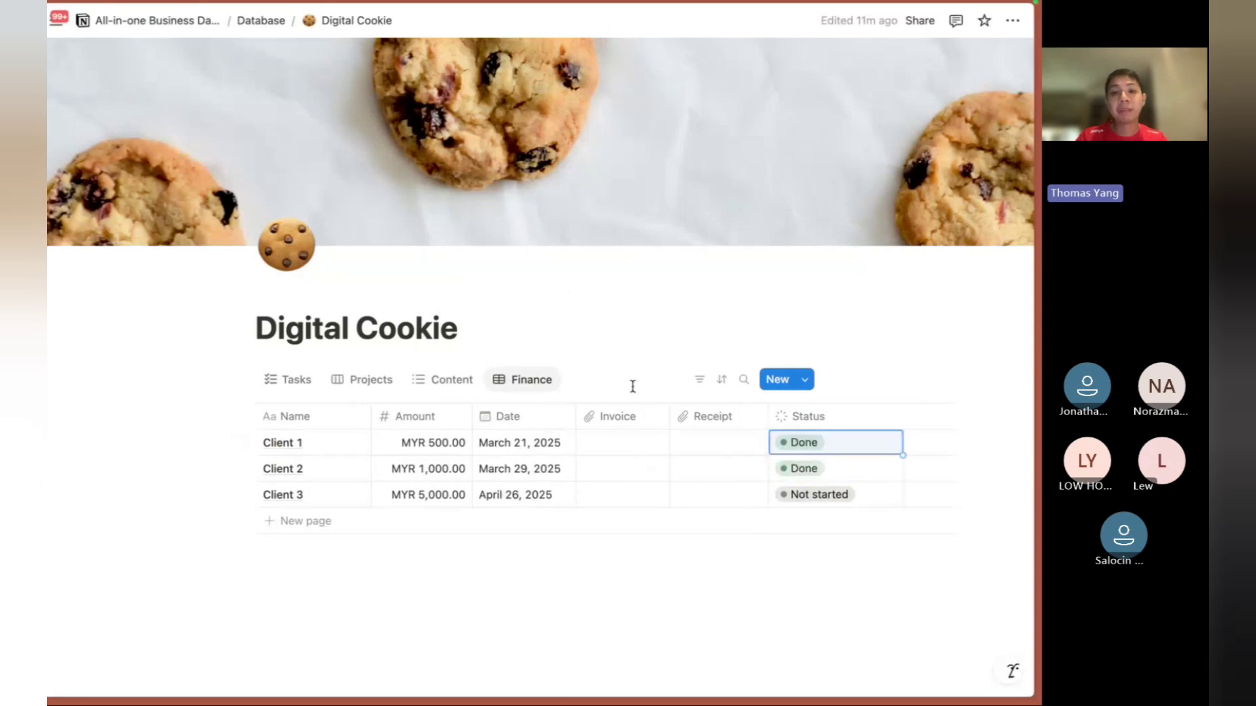
Look through the Projects, Tasks and Content views of the Digital Cookie page.
{"action": "left_click", "coordinate": [363, 379]}
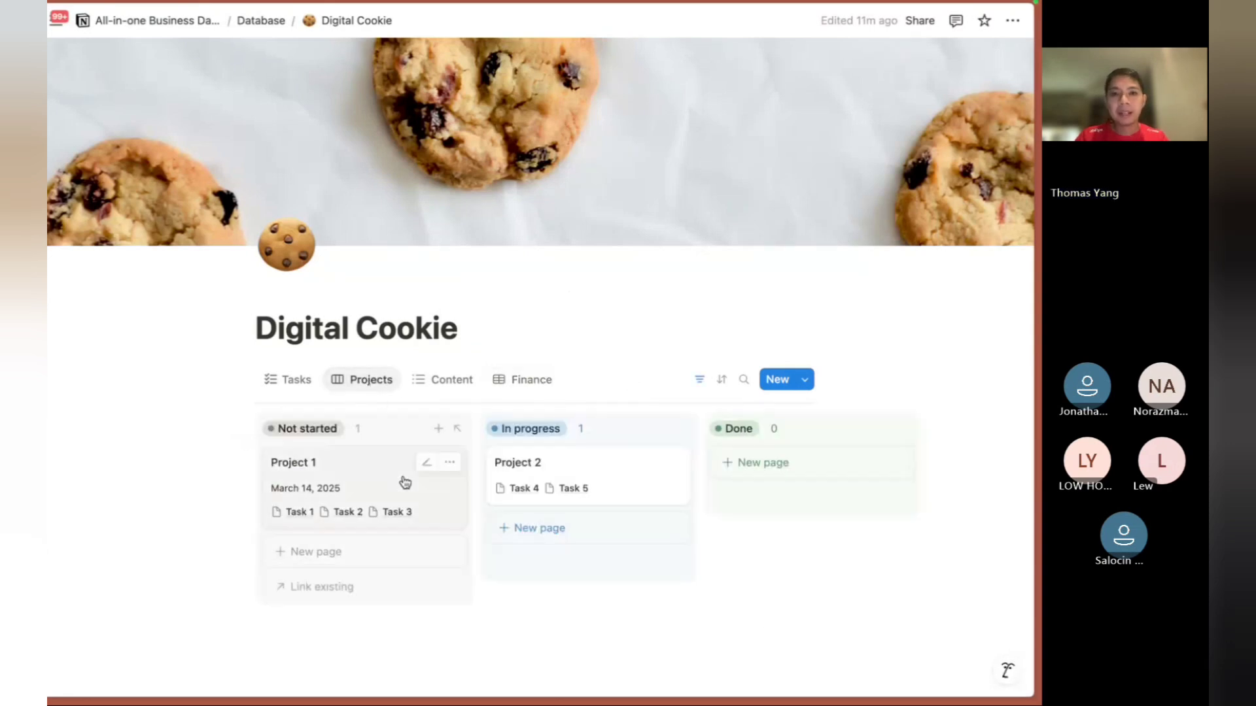
{"action": "left_click", "coordinate": [293, 380]}
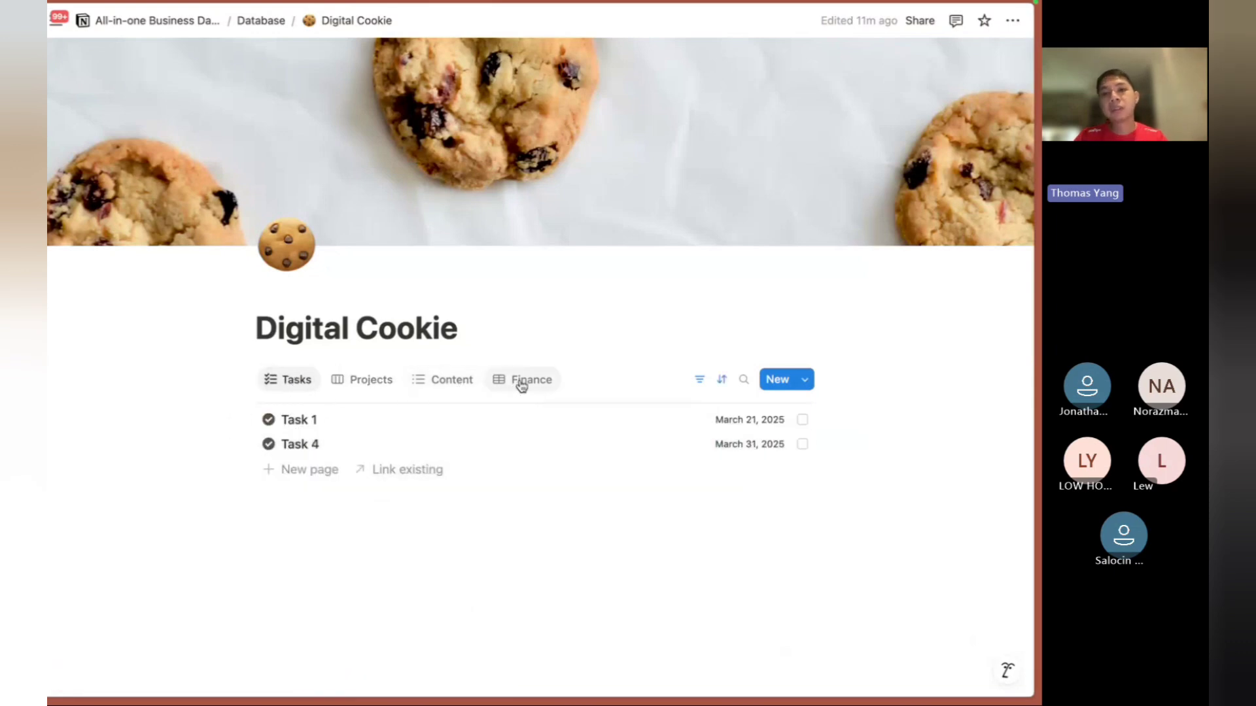
{"action": "left_click", "coordinate": [442, 386]}
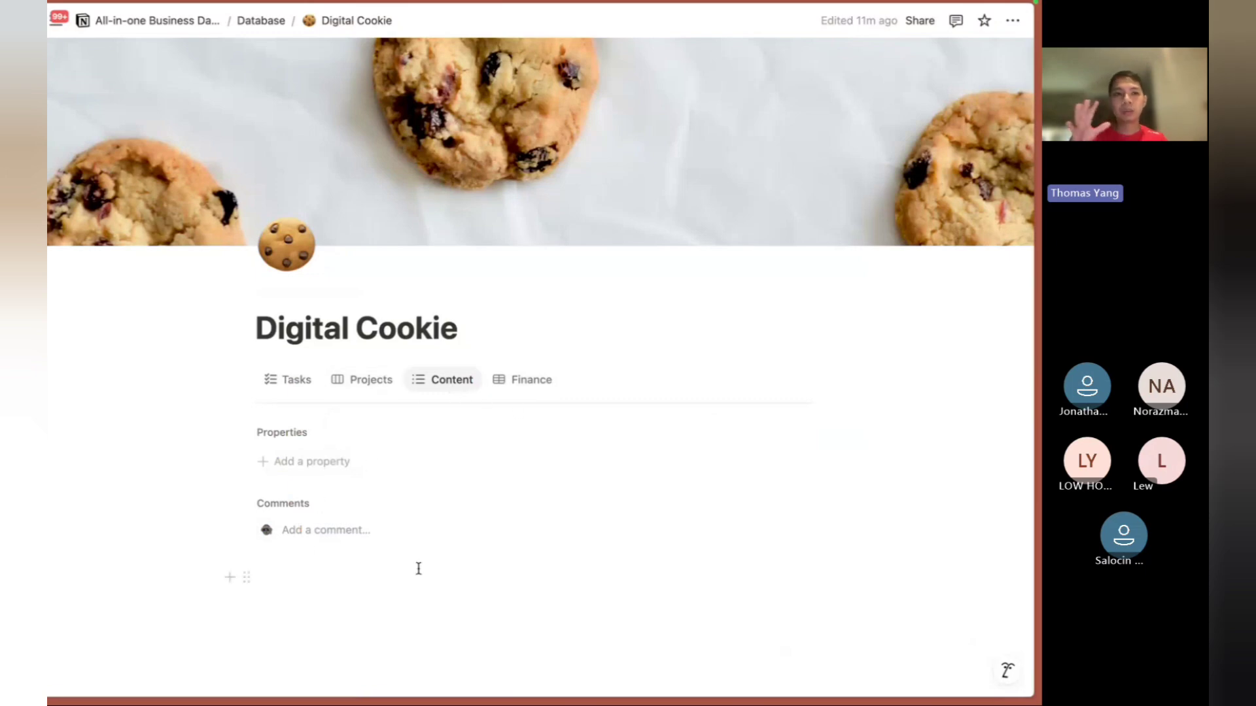
{"action": "key", "text": "ctrl+Tab"}
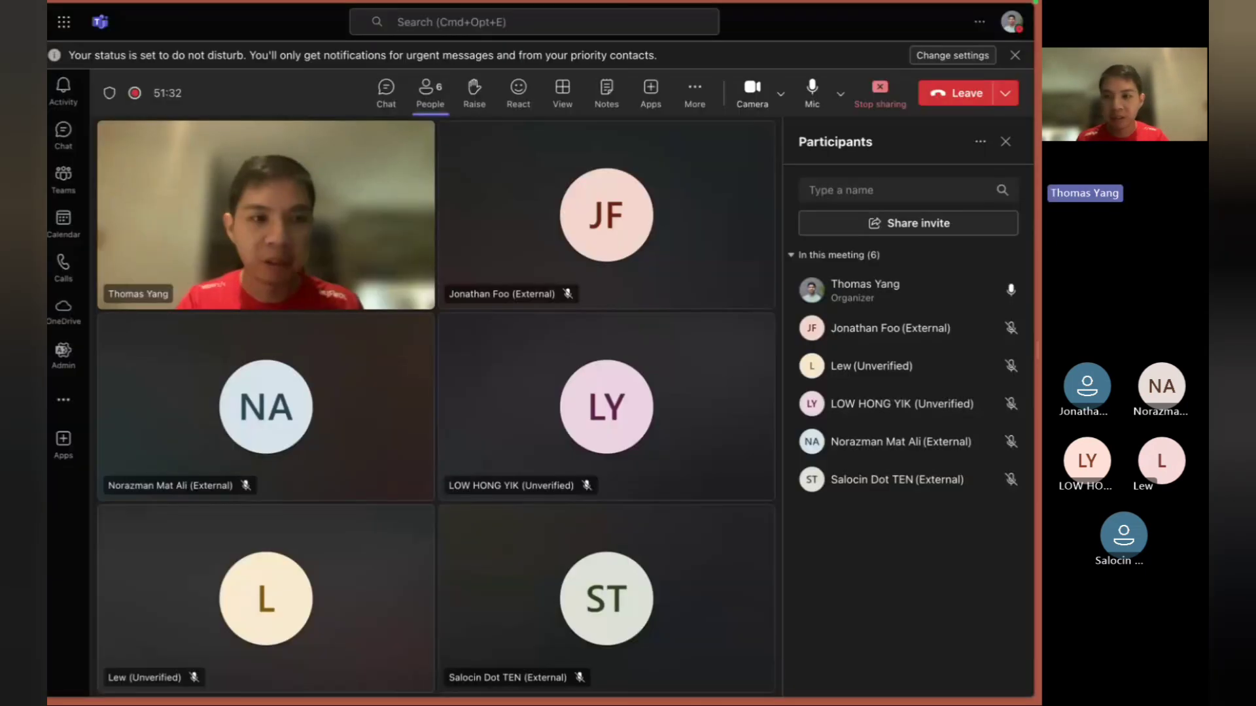
{"action": "key", "text": "ctrl+shift+Tab"}
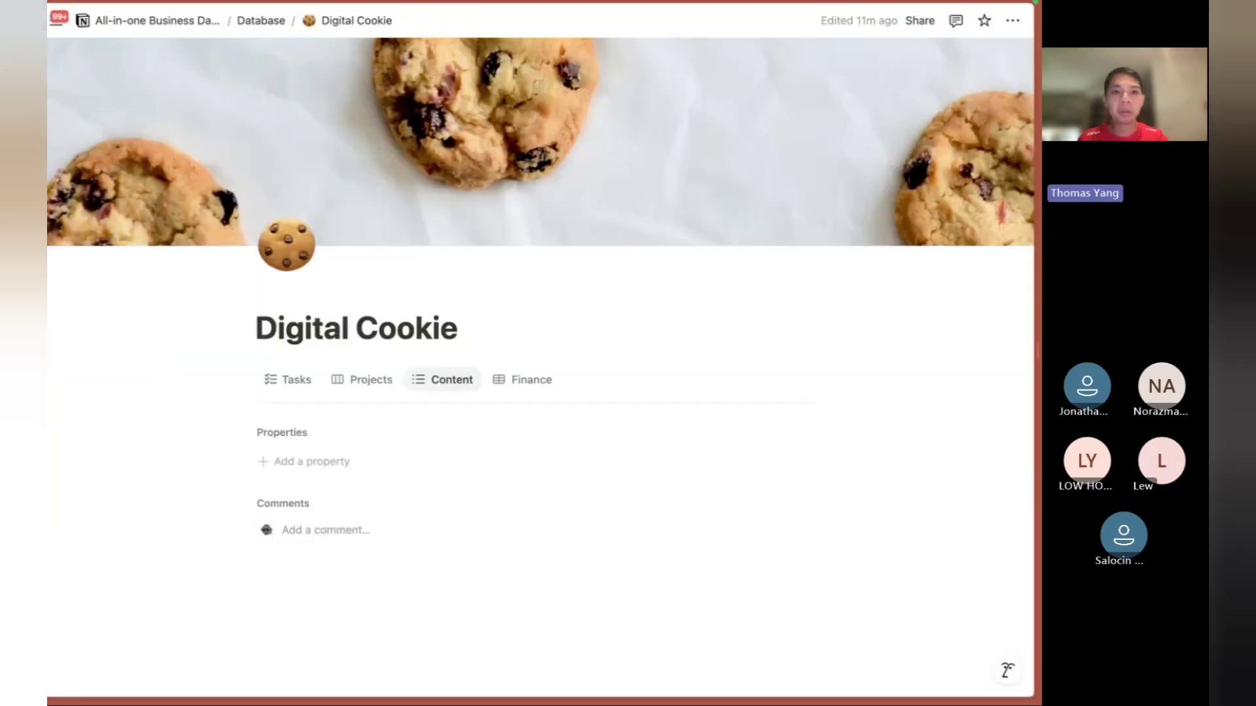
{"action": "left_click", "coordinate": [332, 593]}
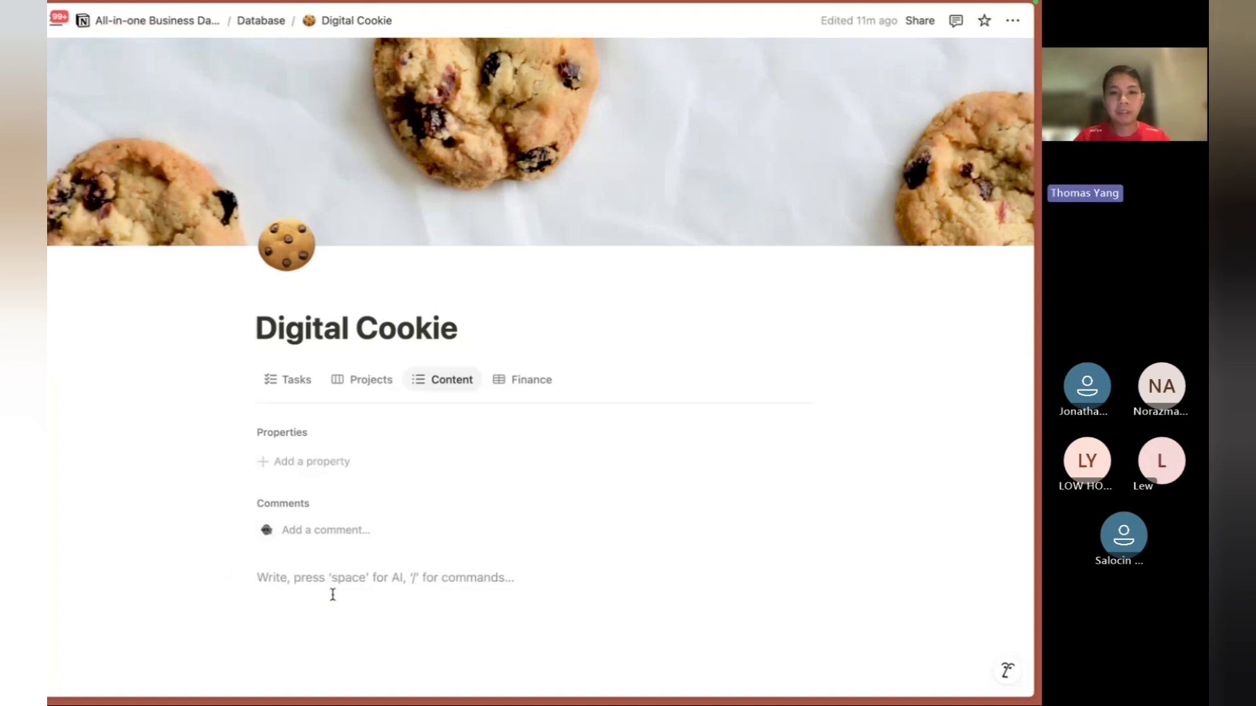
{"action": "scroll", "coordinate": [432, 602], "scroll_direction": "down", "scroll_amount": 1}
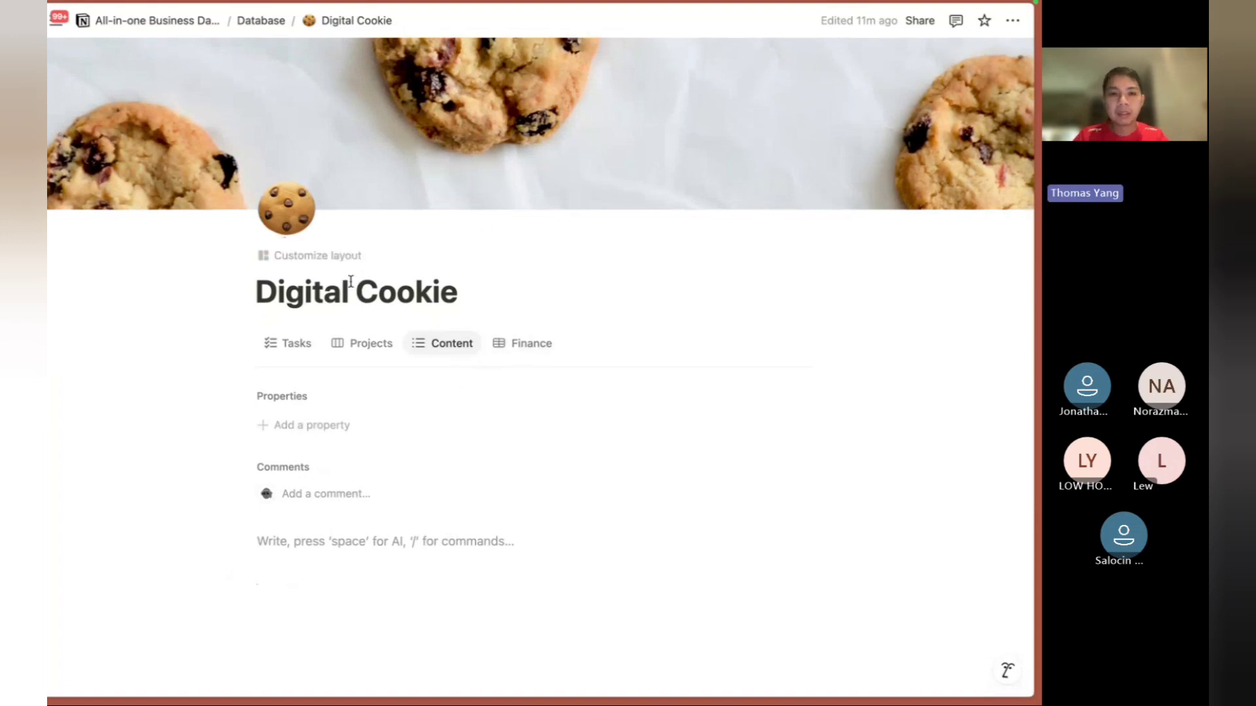
Open the page layout for customization and move the Finance view above Content in the list of views.
{"action": "left_click", "coordinate": [313, 258]}
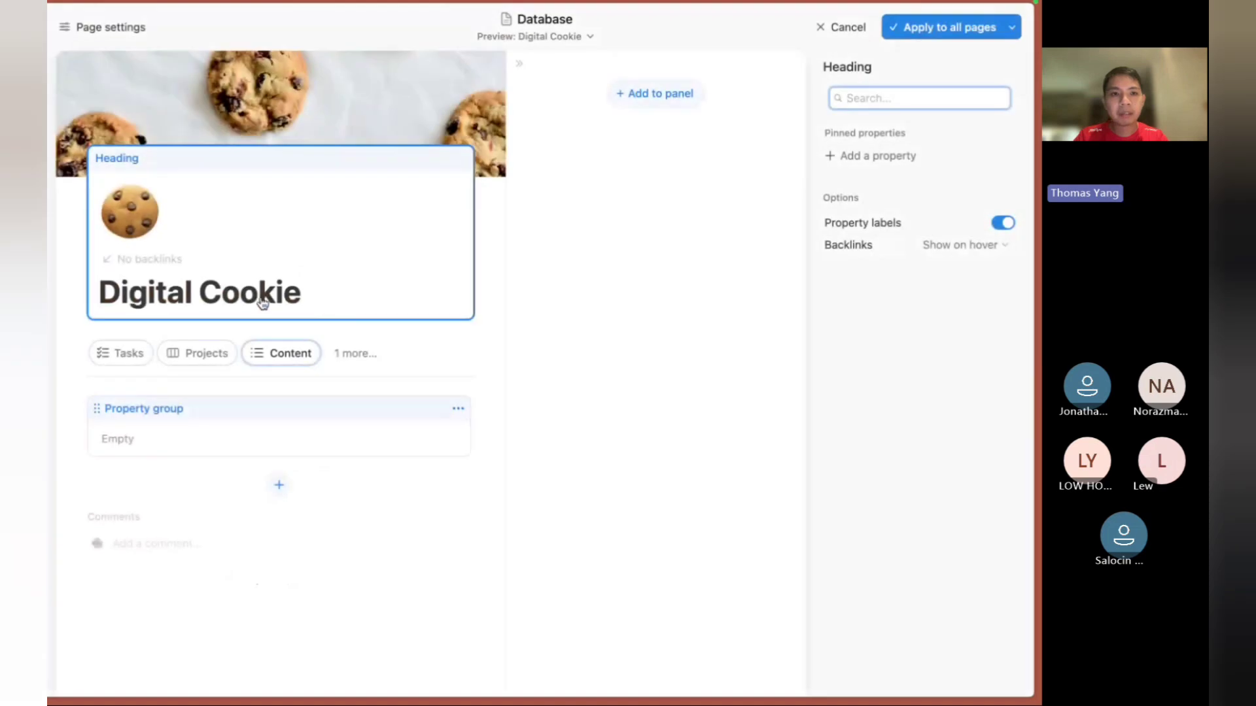
{"action": "left_click", "coordinate": [336, 361]}
{"action": "left_click", "coordinate": [294, 369]}
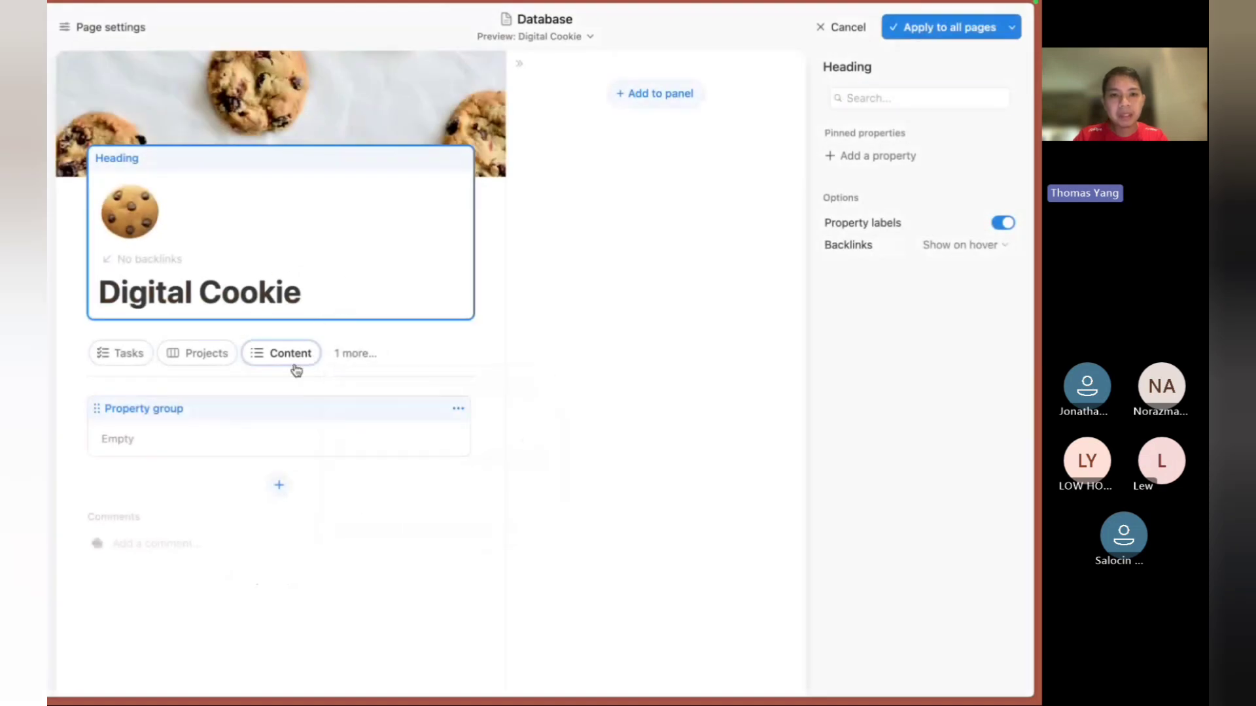
{"action": "left_click", "coordinate": [342, 356]}
{"action": "left_click_drag", "start_coordinate": [392, 489], "coordinate": [401, 459]}
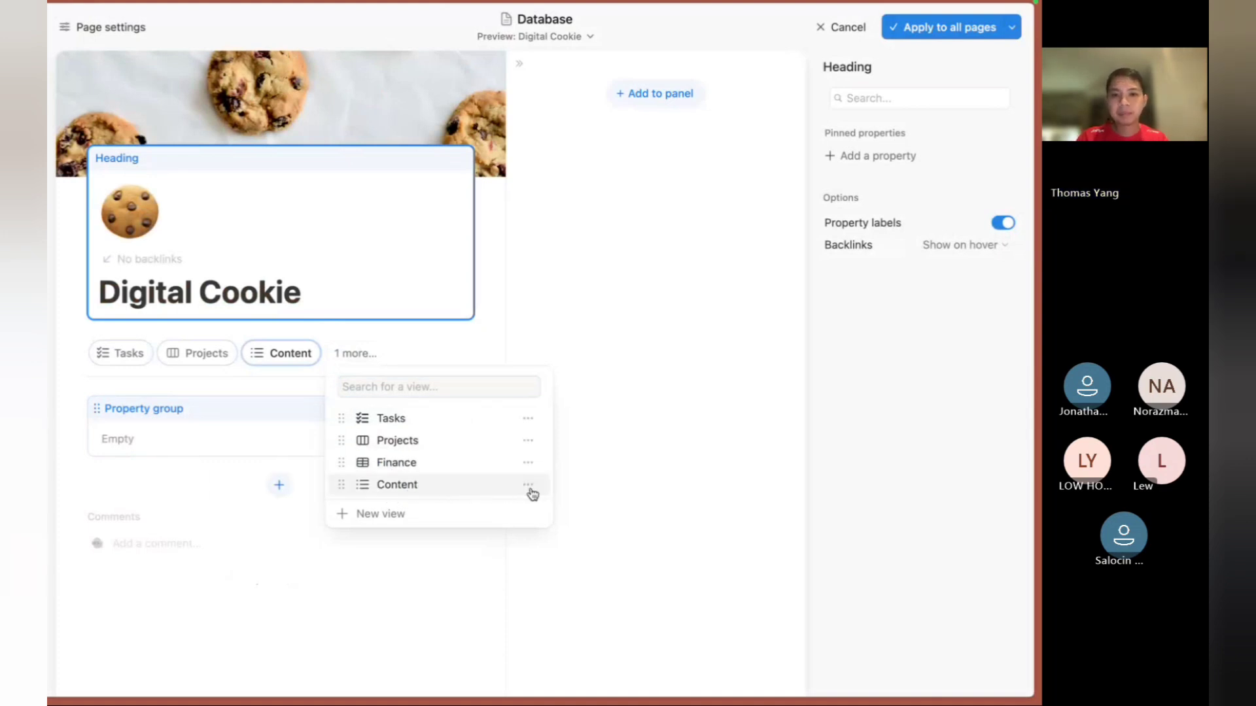
{"action": "left_click", "coordinate": [557, 493]}
Rename the Content view to Dashboard with an area chart icon and apply the layout to all pages.
{"action": "left_click", "coordinate": [276, 360]}
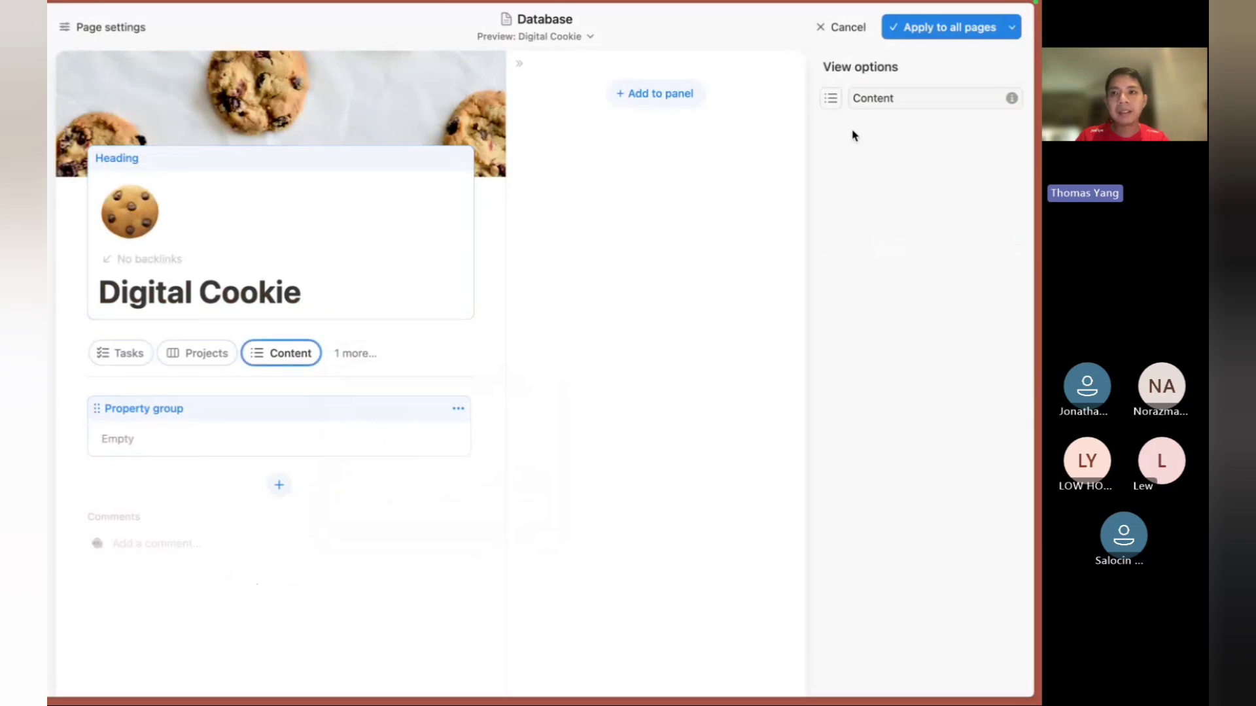
{"action": "double_click", "coordinate": [880, 99]}
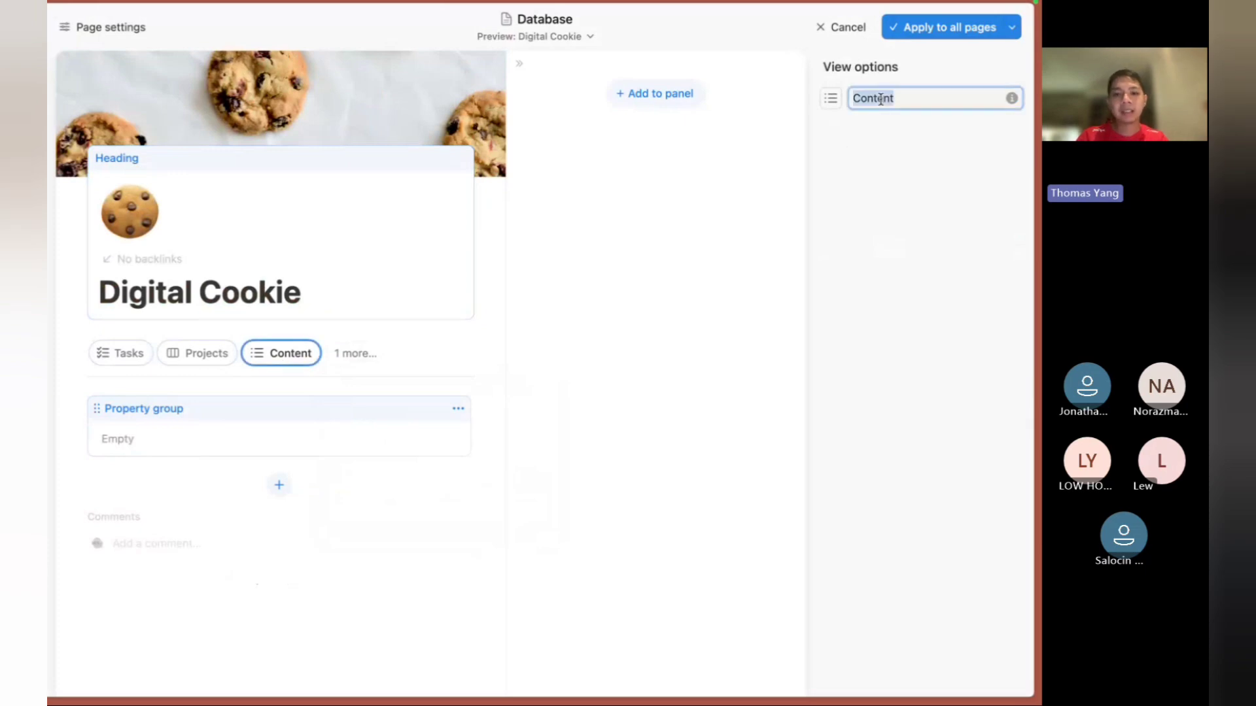
{"action": "left_click", "coordinate": [830, 98]}
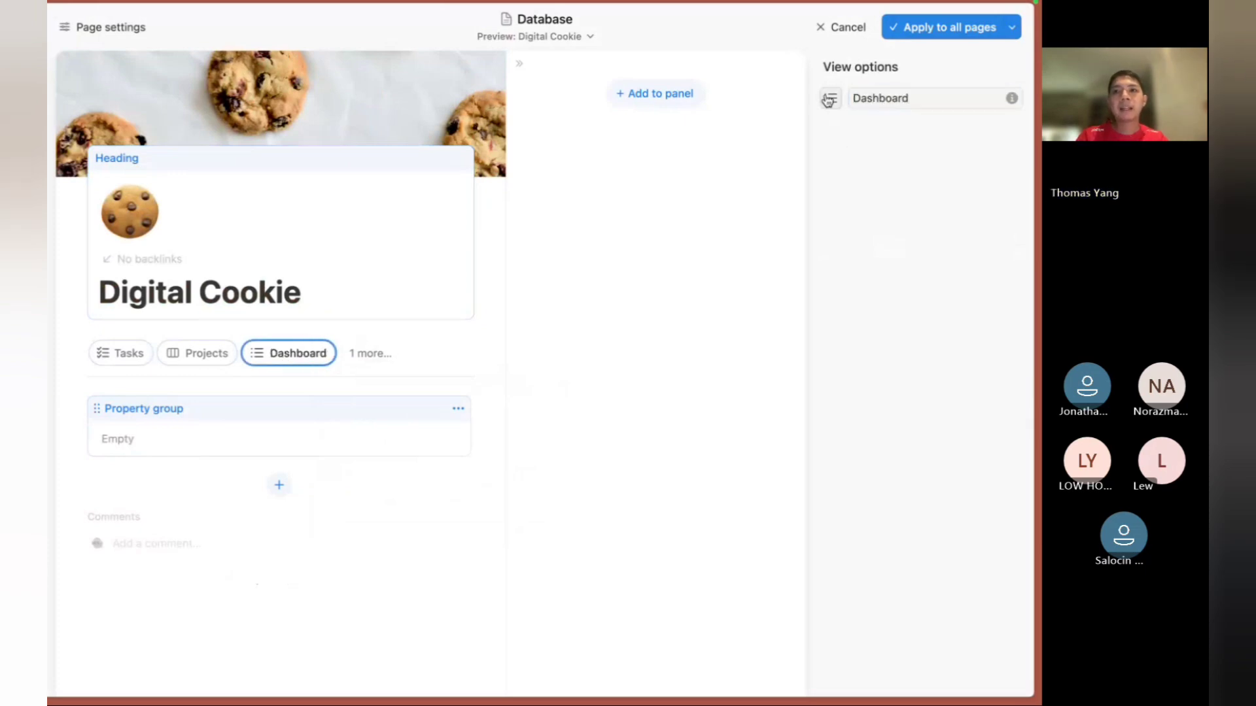
{"action": "type", "text": "dashbo"}
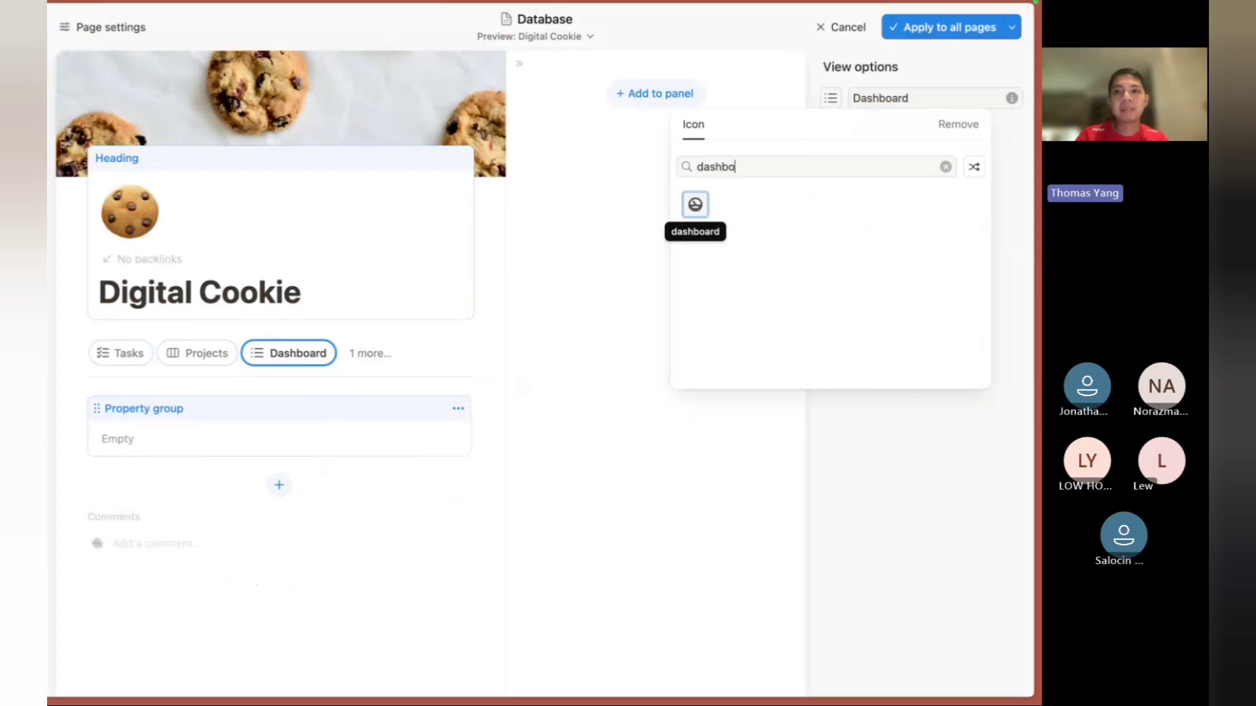
{"action": "type", "text": "a"}
{"action": "key", "text": "ctrl+a"}
{"action": "type", "text": "chart"}
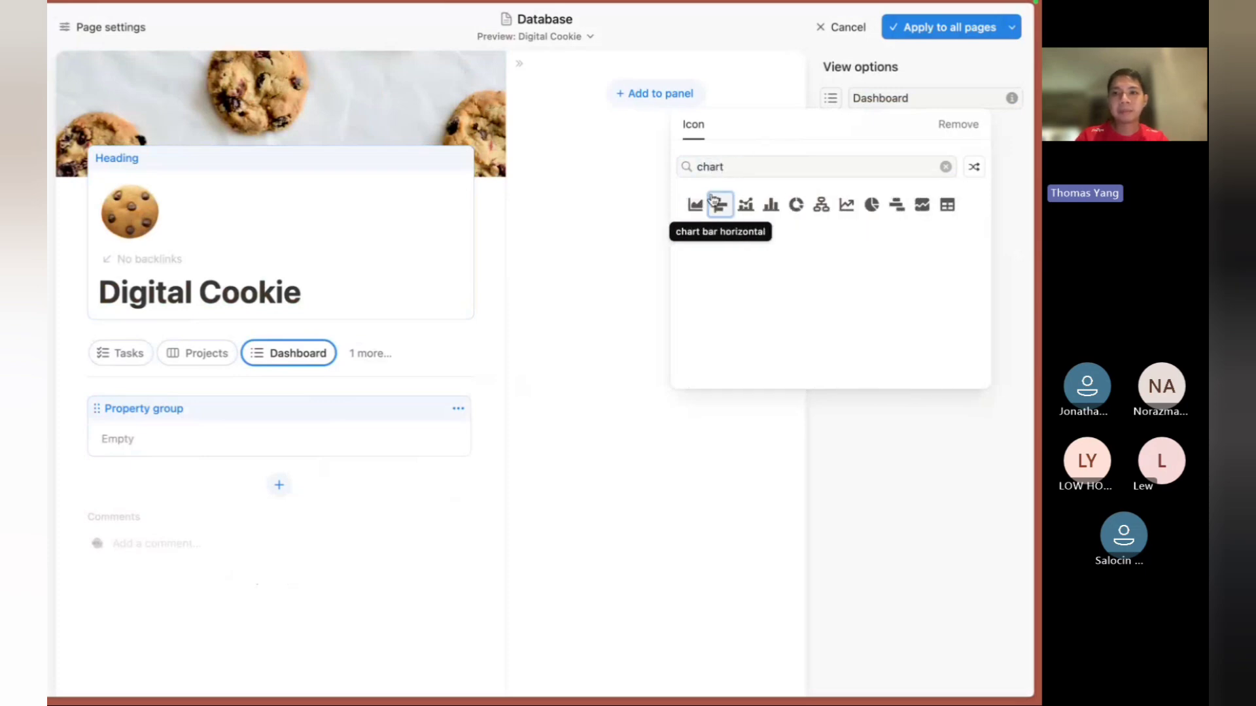
{"action": "left_click", "coordinate": [693, 204]}
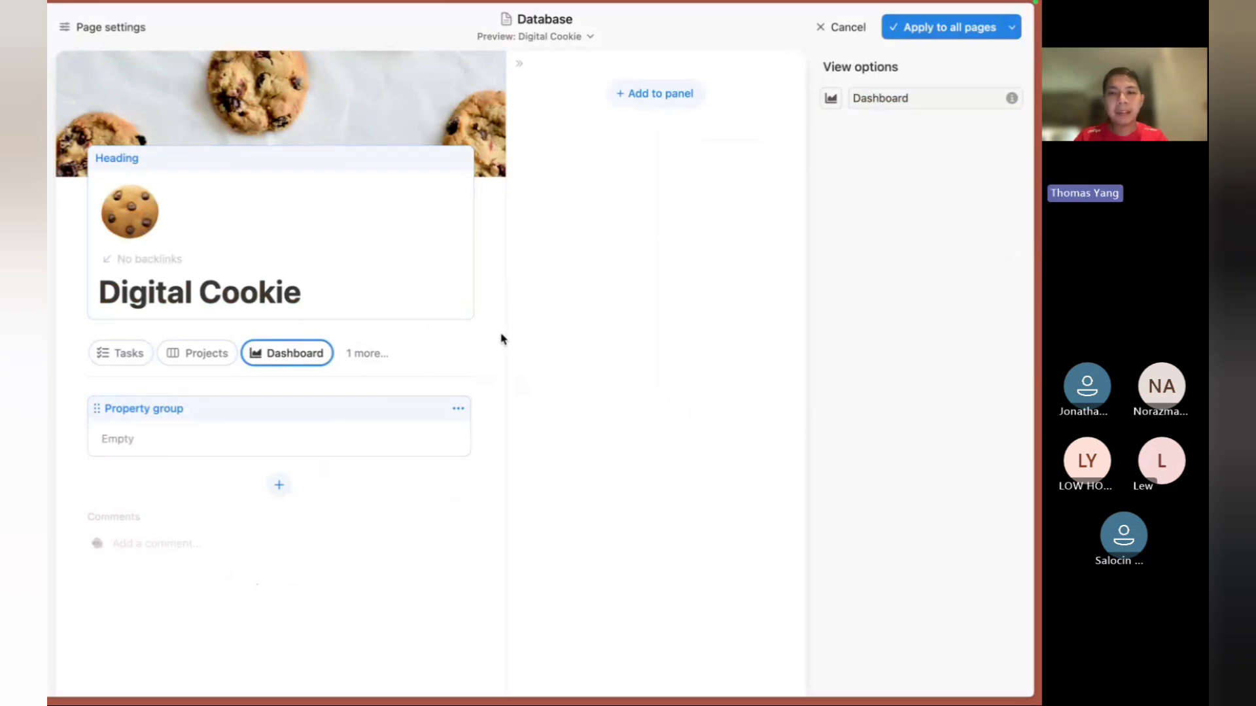
{"action": "left_click", "coordinate": [932, 30]}
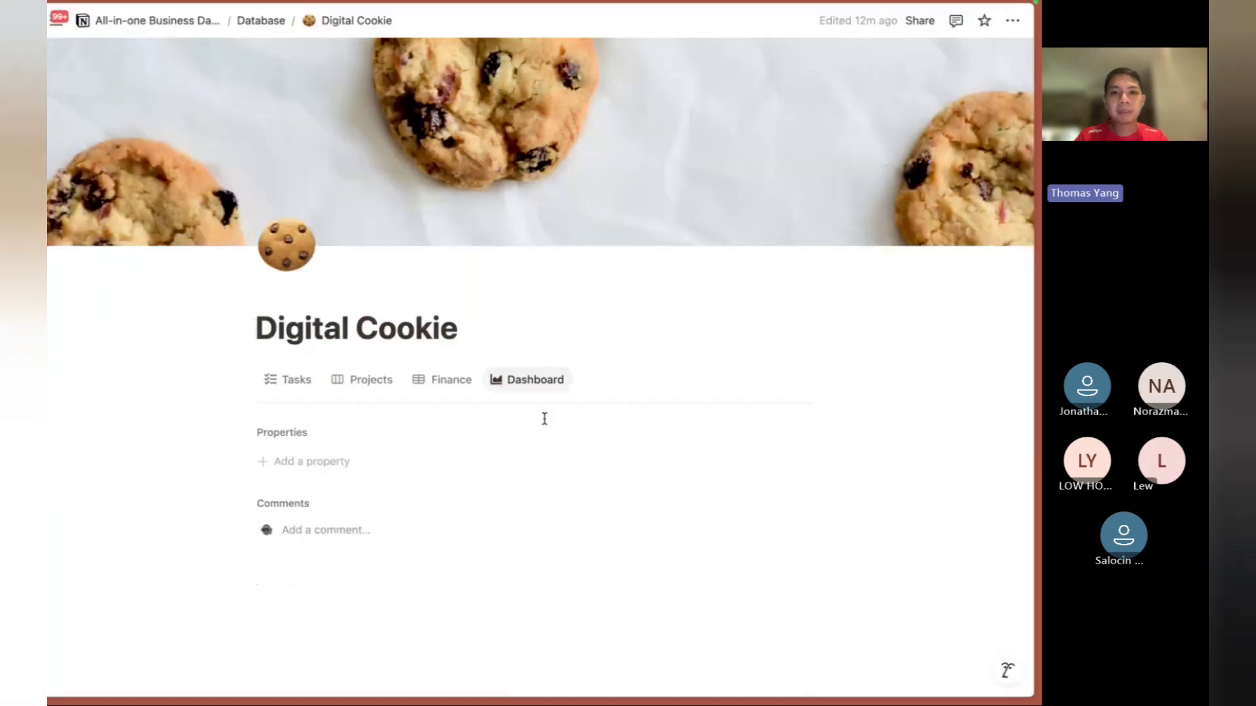
Check the meeting chat in Microsoft Teams and return to the Digital Cookie page in Notion.
{"action": "left_click", "coordinate": [402, 607]}
{"action": "scroll", "coordinate": [402, 607], "scroll_direction": "down", "scroll_amount": 1}
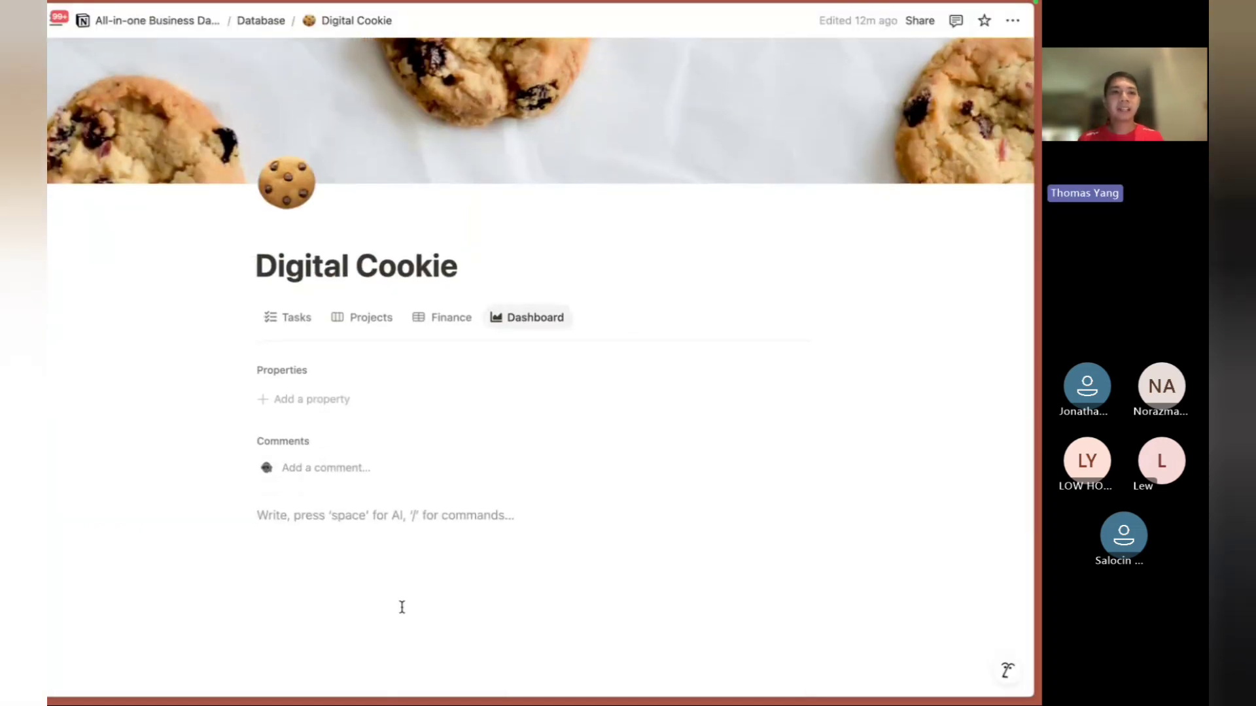
{"action": "left_click", "coordinate": [48, 517]}
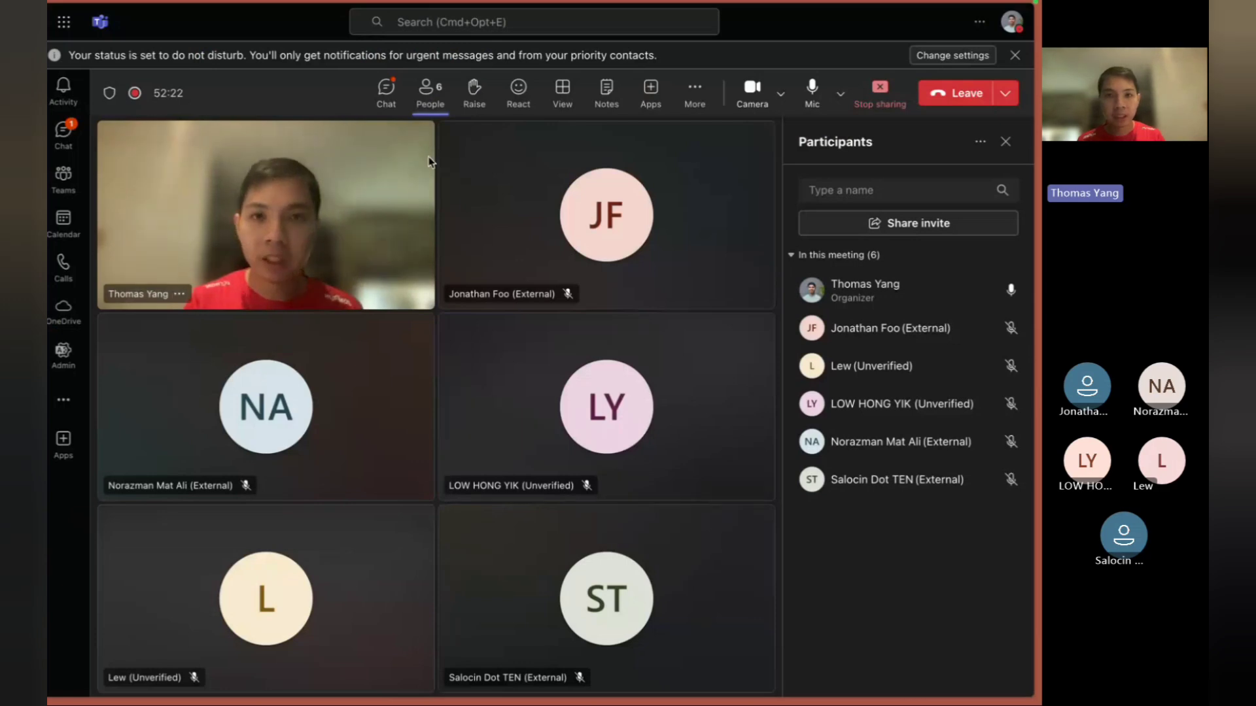
{"action": "left_click", "coordinate": [376, 105]}
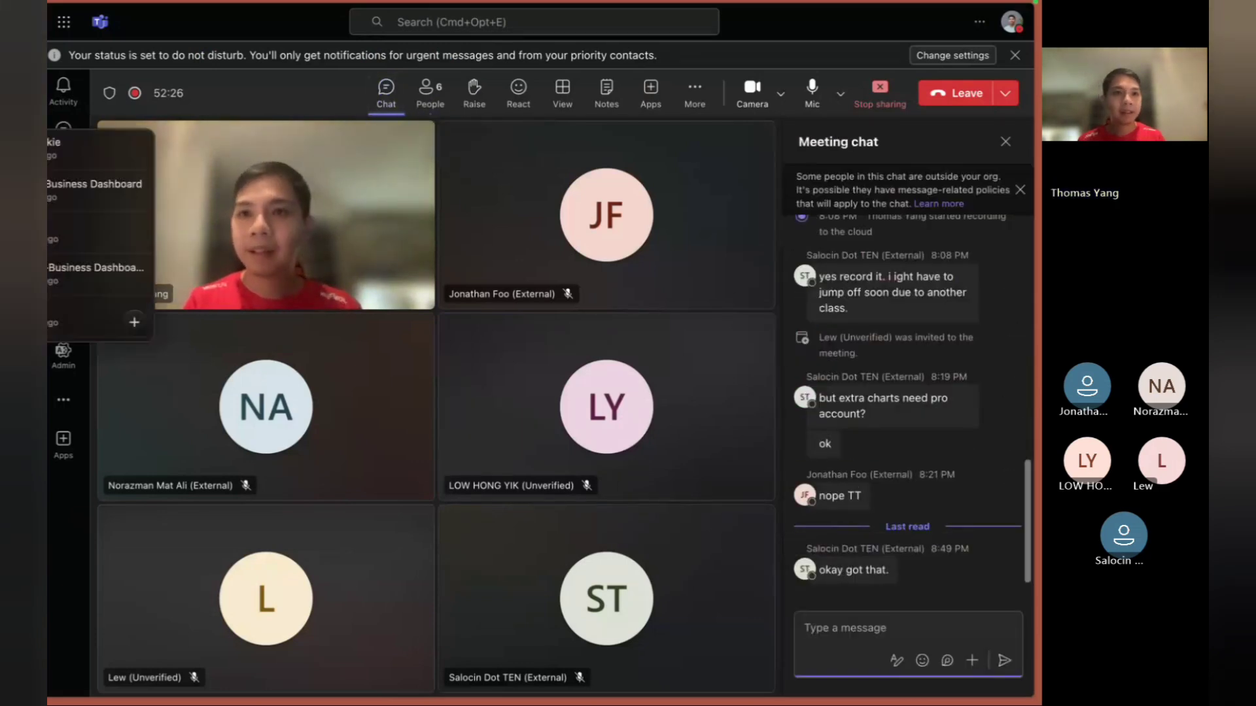
{"action": "left_click", "coordinate": [52, 268]}
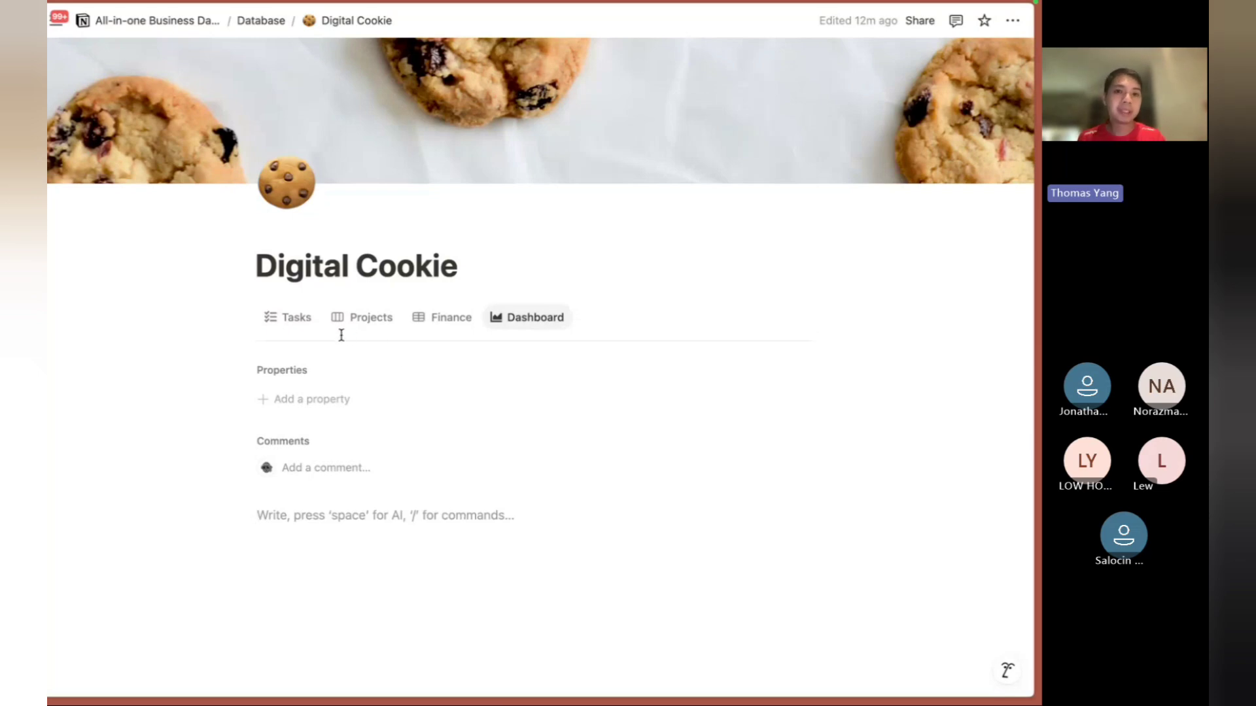
Look through the Tasks, Projects and Finance views of the Digital Cookie page.
{"action": "left_click", "coordinate": [295, 323]}
{"action": "left_click", "coordinate": [366, 321]}
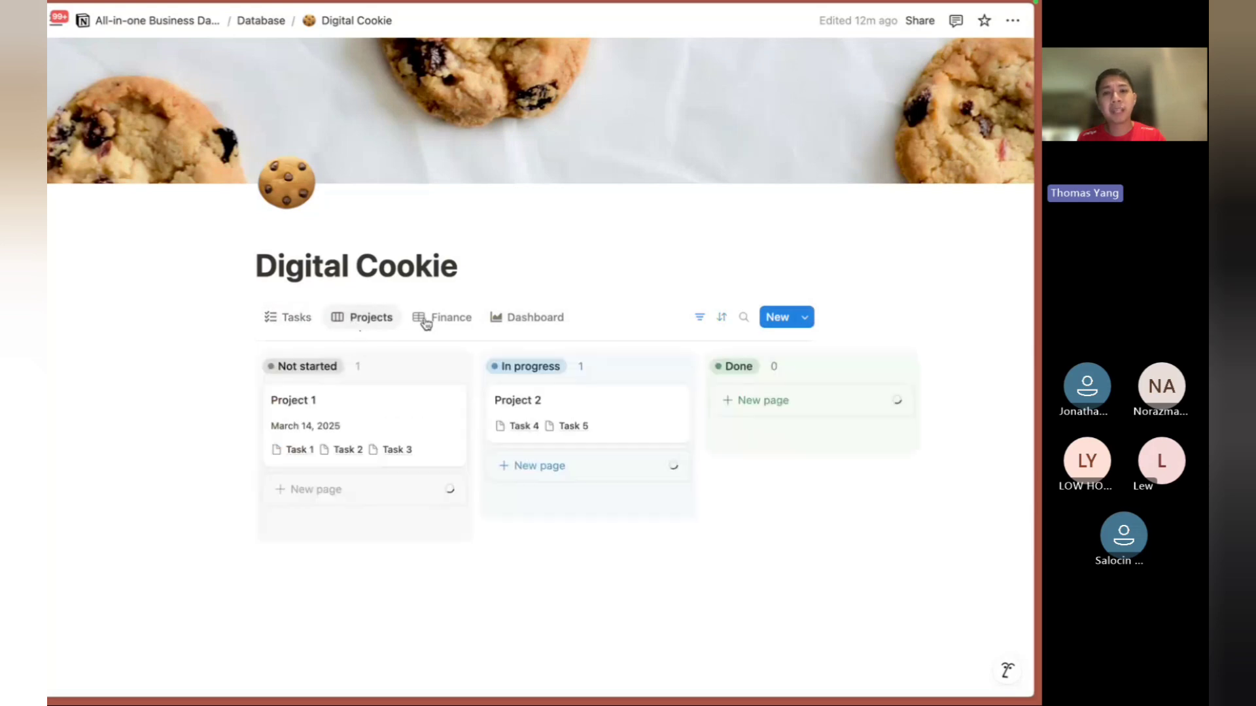
{"action": "left_click", "coordinate": [427, 323]}
{"action": "left_click", "coordinate": [340, 319]}
{"action": "left_click", "coordinate": [290, 320]}
{"action": "left_click", "coordinate": [343, 323]}
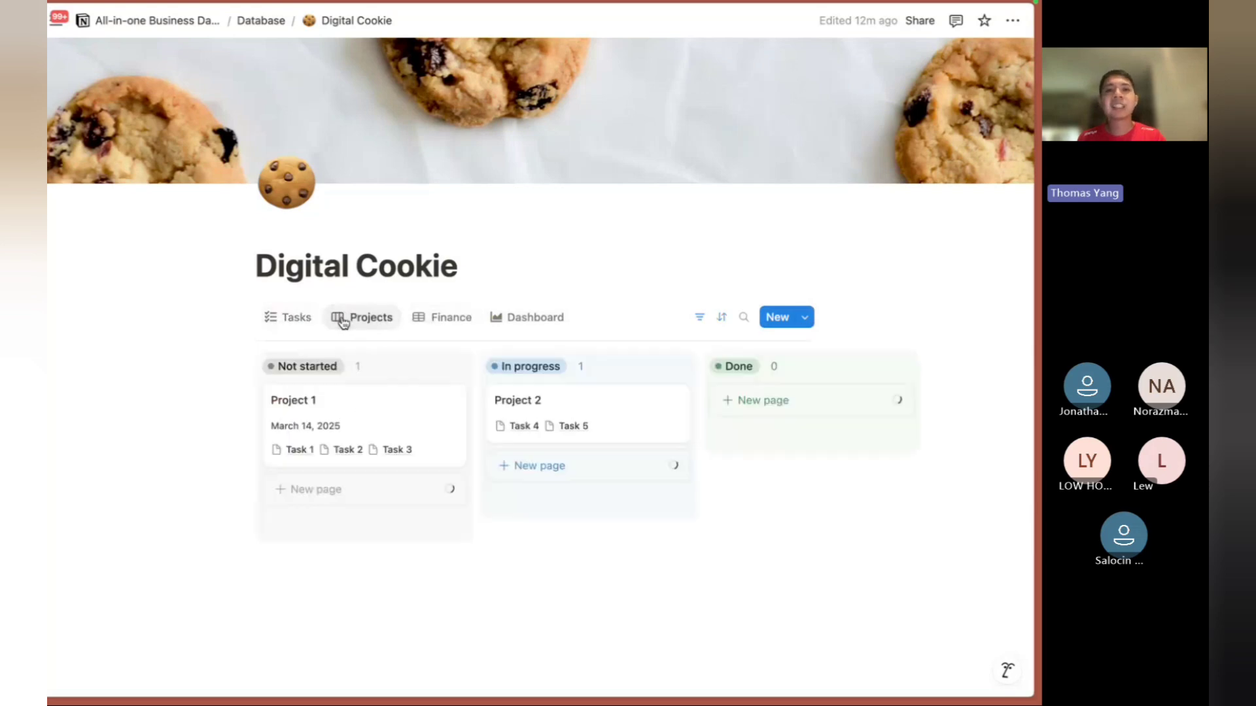
{"action": "left_click", "coordinate": [439, 318]}
{"action": "left_click", "coordinate": [364, 318]}
{"action": "left_click", "coordinate": [291, 317]}
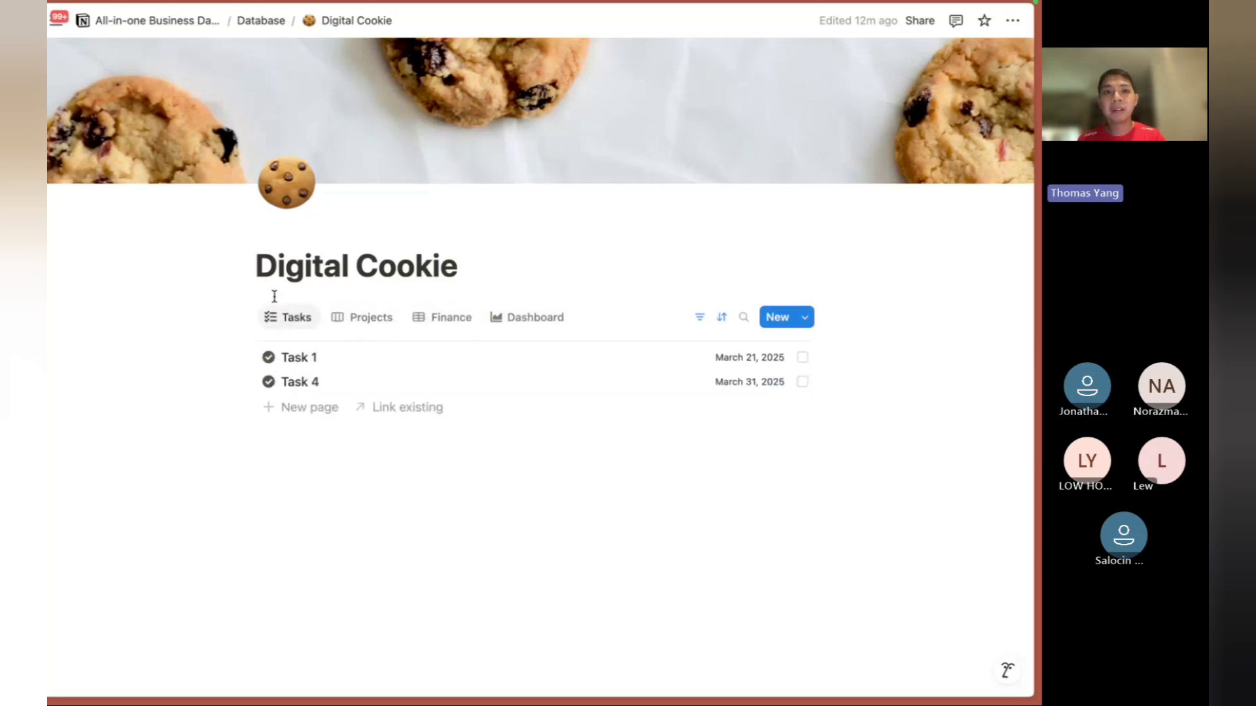
Go up to the All-in-one Business Dashboard page and look through its Database, Tasks, Projects and Finance sections.
{"action": "left_click", "coordinate": [244, 24]}
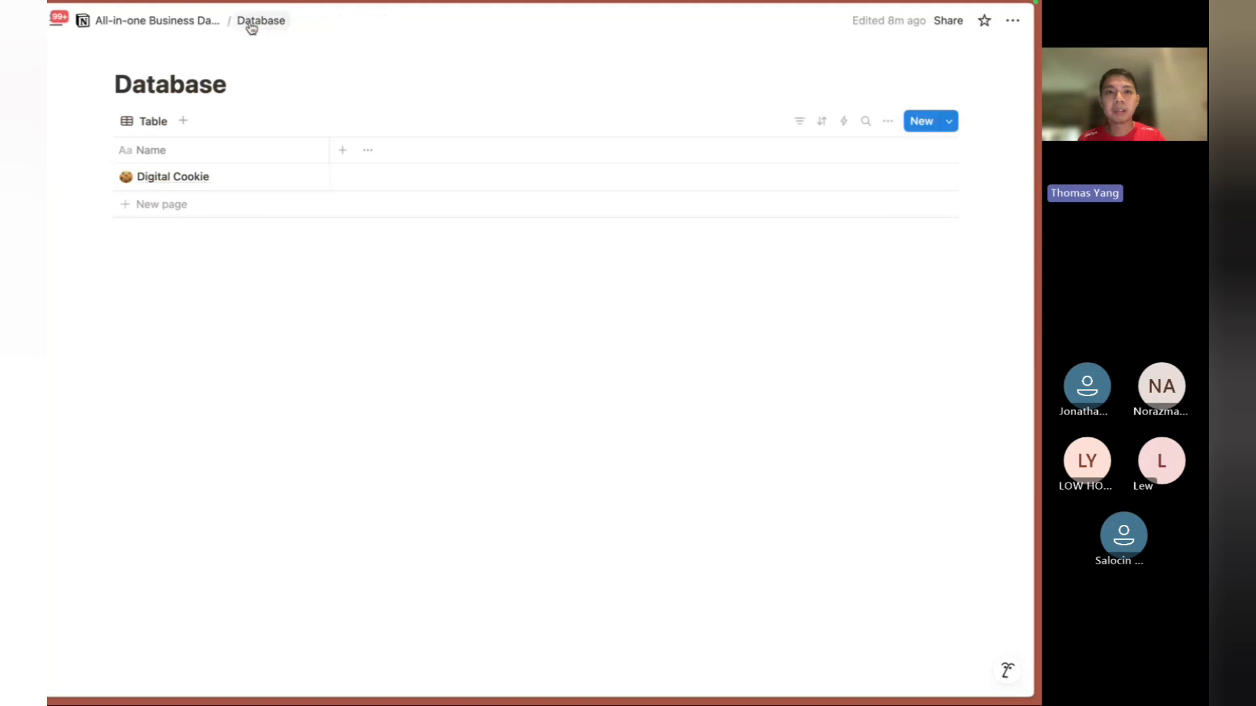
{"action": "left_click", "coordinate": [196, 20]}
{"action": "scroll", "coordinate": [301, 239], "scroll_direction": "down", "scroll_amount": 7}
{"action": "scroll", "coordinate": [303, 246], "scroll_direction": "up", "scroll_amount": 7}
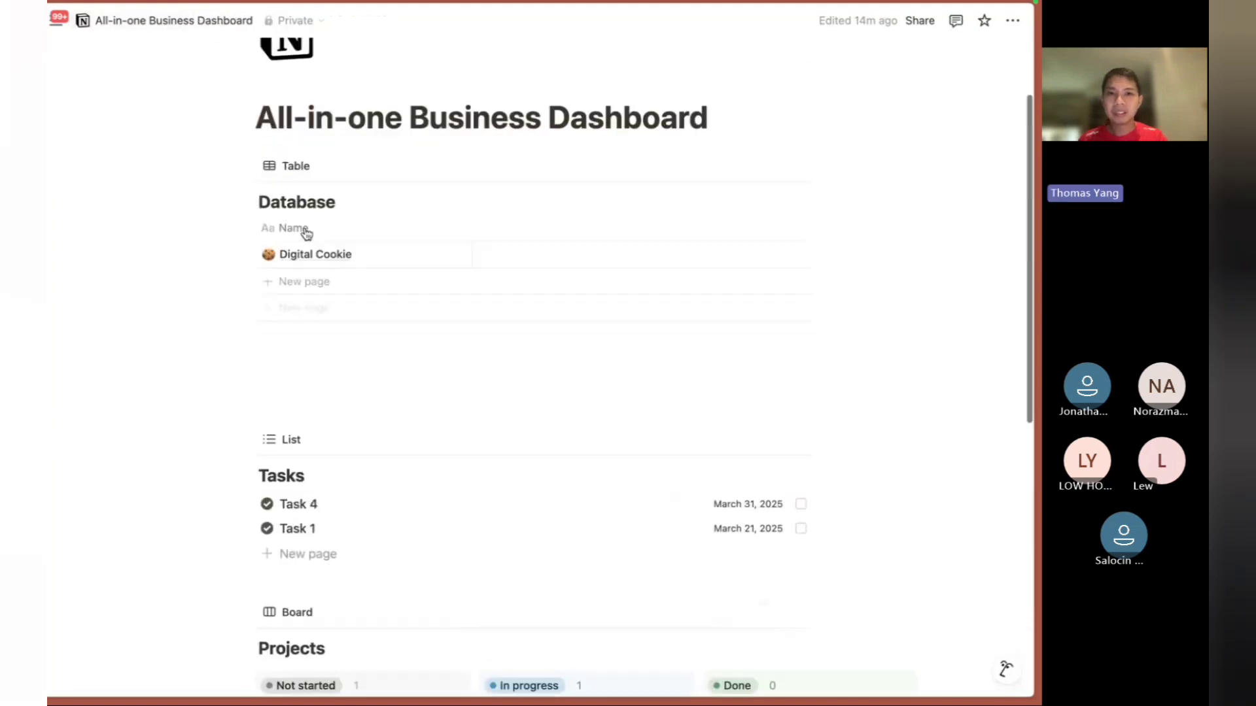
{"action": "scroll", "coordinate": [317, 357], "scroll_direction": "down", "scroll_amount": 5}
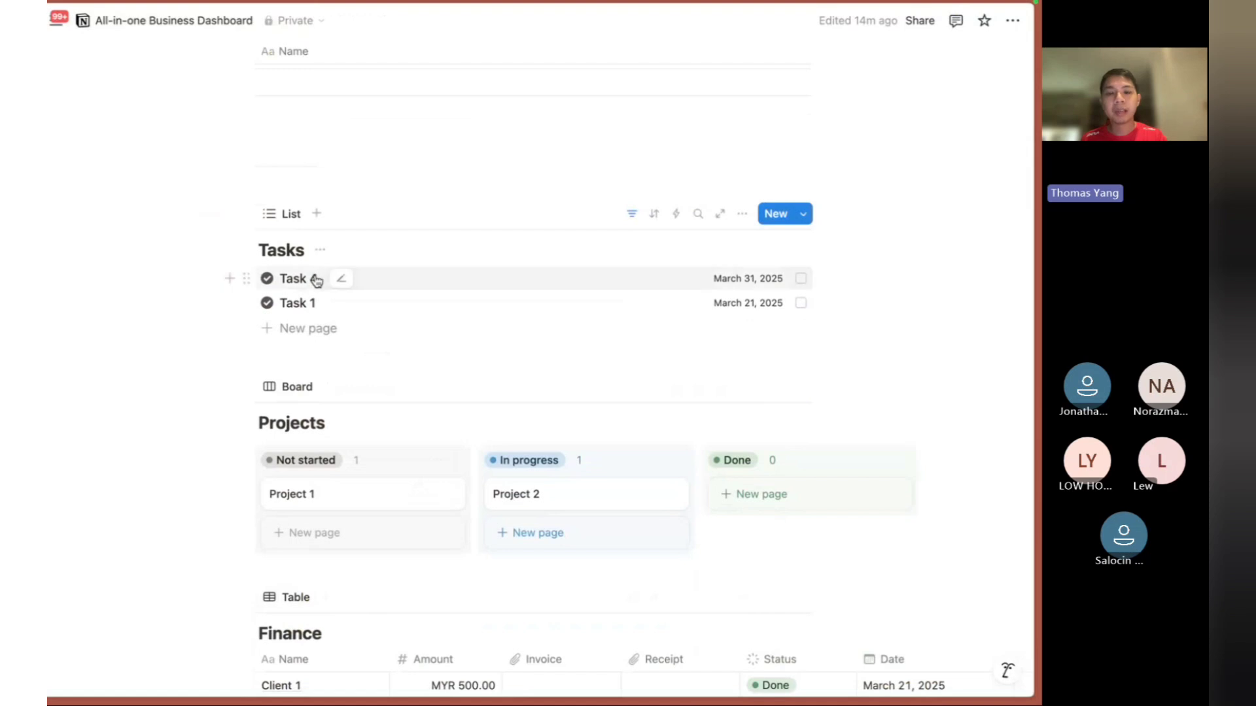
{"action": "scroll", "coordinate": [315, 278], "scroll_direction": "up", "scroll_amount": 4}
Open the Digital Cookie entry from the Database table and add a task named Task 5 in its Tasks view.
{"action": "left_click", "coordinate": [428, 239]}
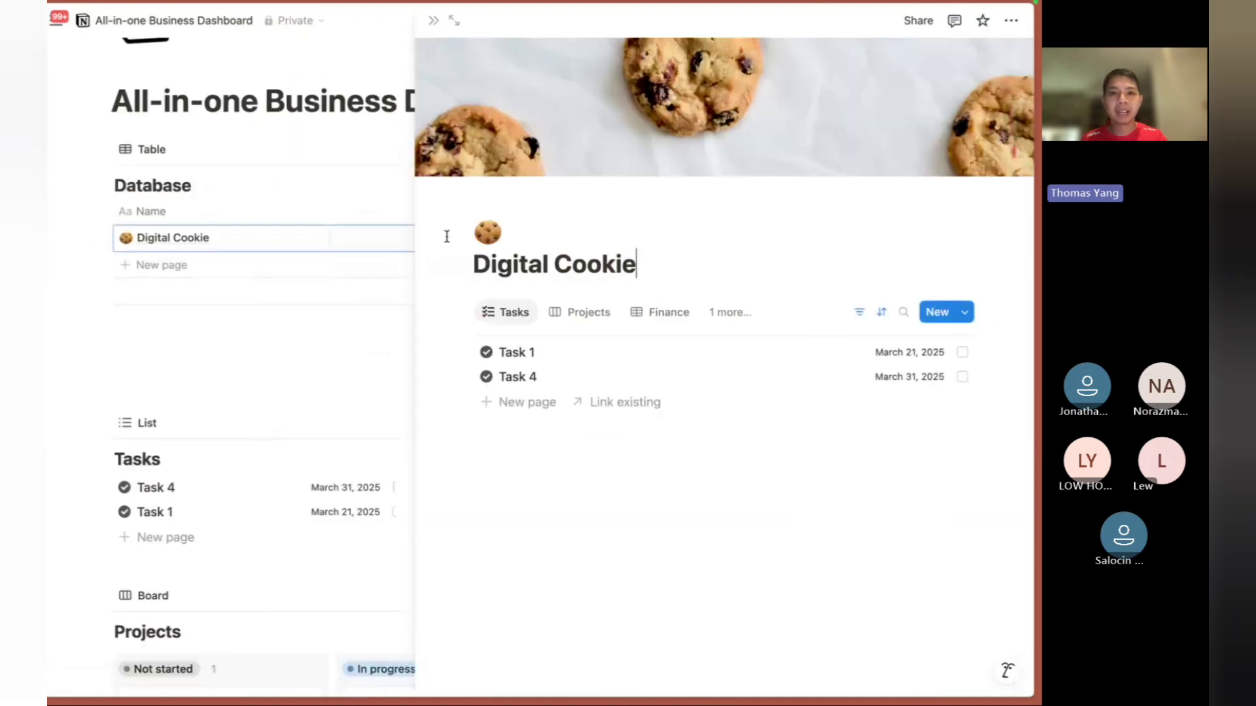
{"action": "left_click", "coordinate": [548, 403]}
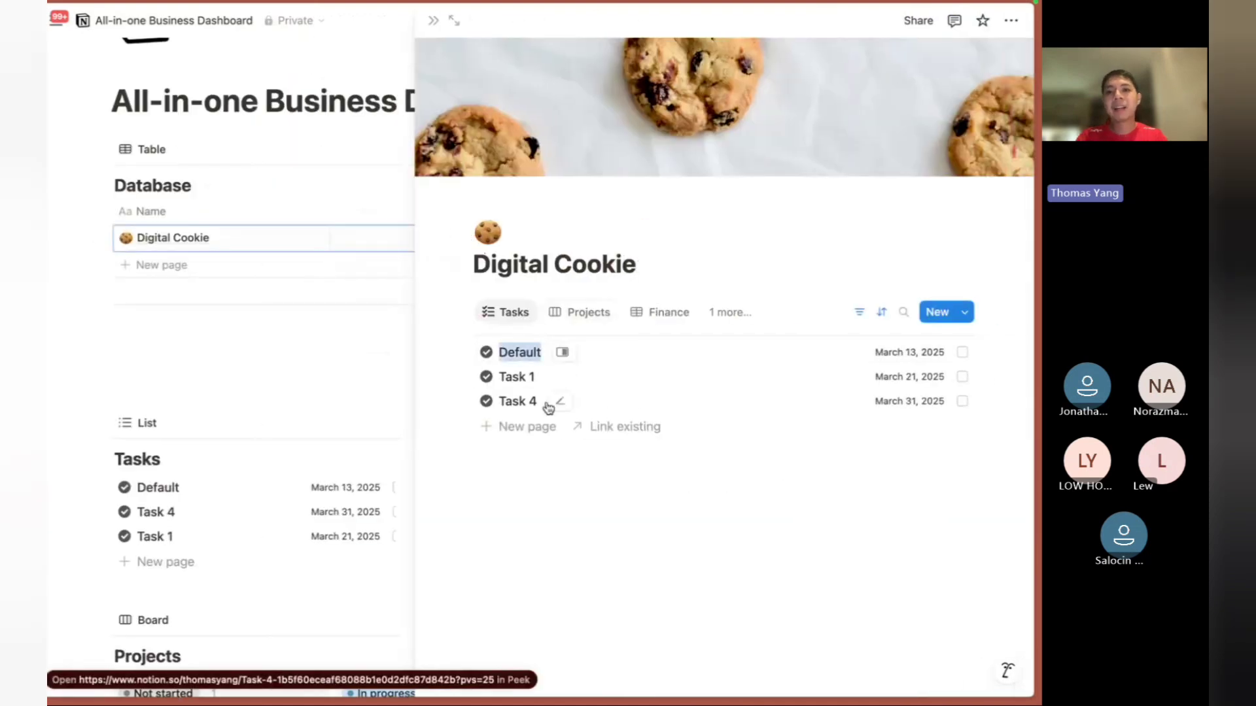
{"action": "type", "text": "Task 5"}
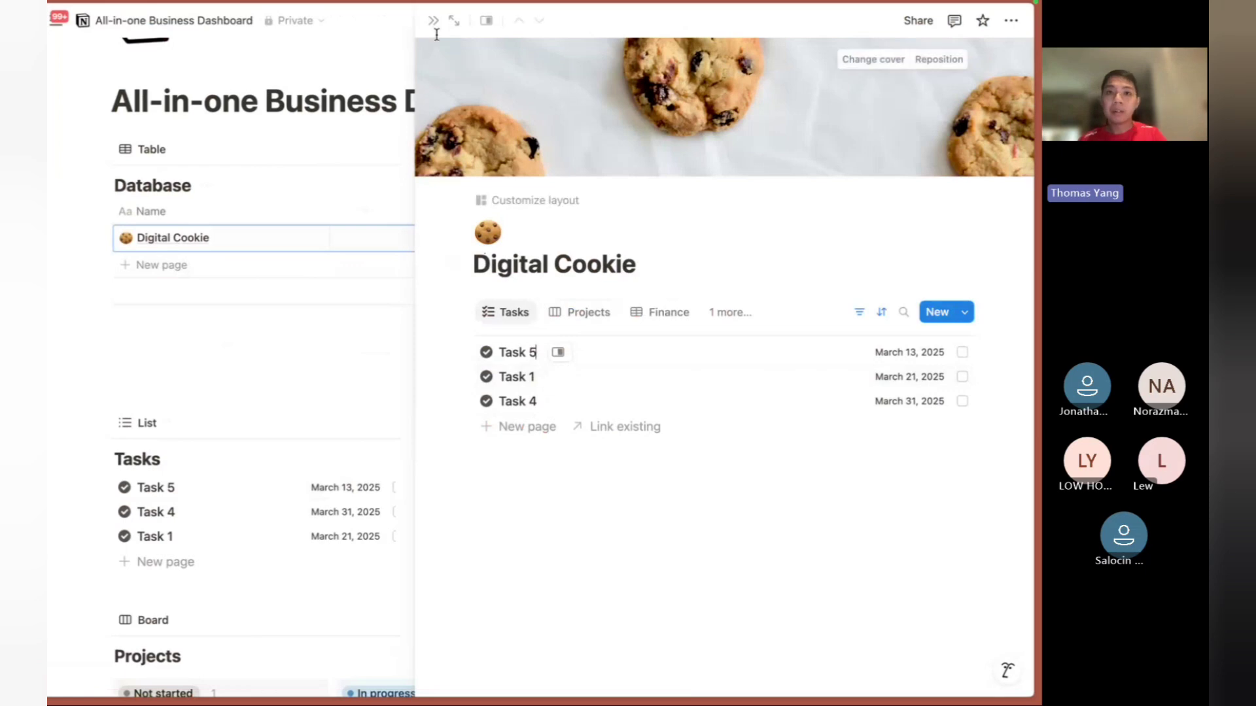
Open Digital Cookie as a full page and start editing the empty body of its Dashboard view.
{"action": "left_click", "coordinate": [452, 21]}
{"action": "left_click", "coordinate": [500, 385]}
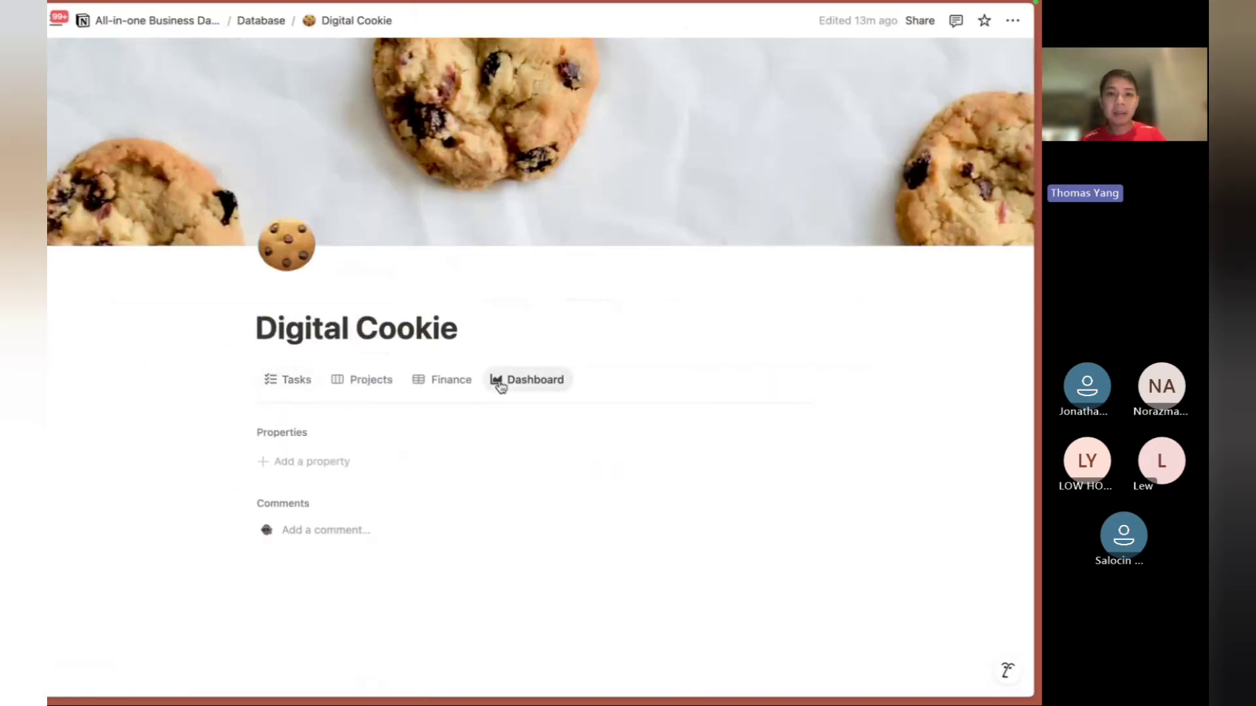
{"action": "left_click", "coordinate": [331, 595]}
{"action": "scroll", "coordinate": [331, 595], "scroll_direction": "down", "scroll_amount": 2}
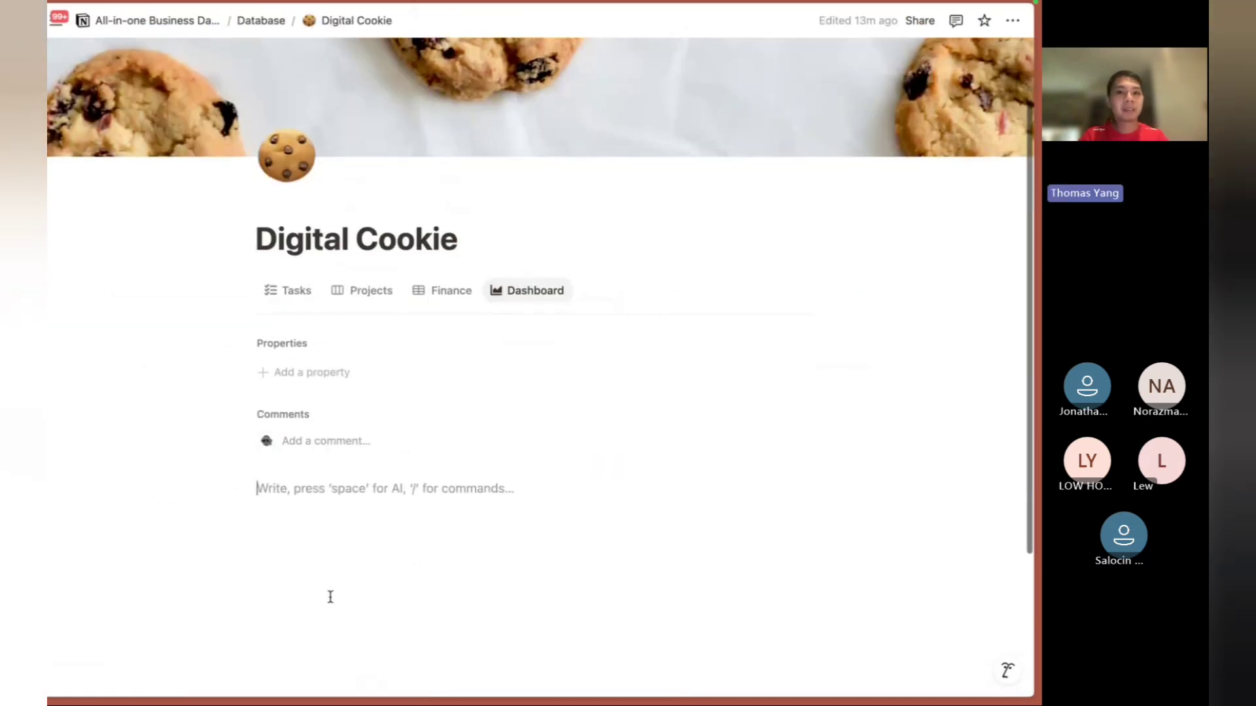
{"action": "type", "text": "//"}
{"action": "key", "text": "BackSpace"}
{"action": "key", "text": "BackSpace"}
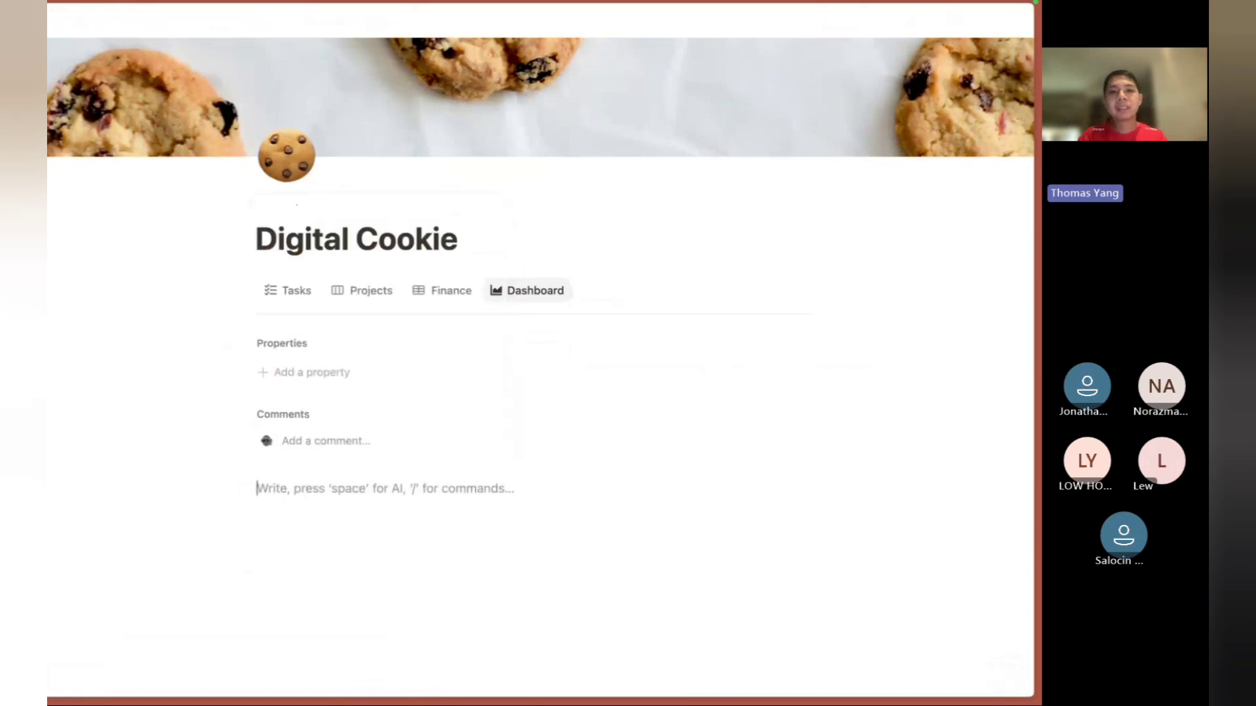
{"action": "type", "text": "s"}
{"action": "key", "text": "Return"}
{"action": "type", "text": "dlsflsdf"}
{"action": "key", "text": "Return"}
{"action": "type", "text": "sflsd"}
{"action": "key", "text": "Return"}
{"action": "type", "text": "f"}
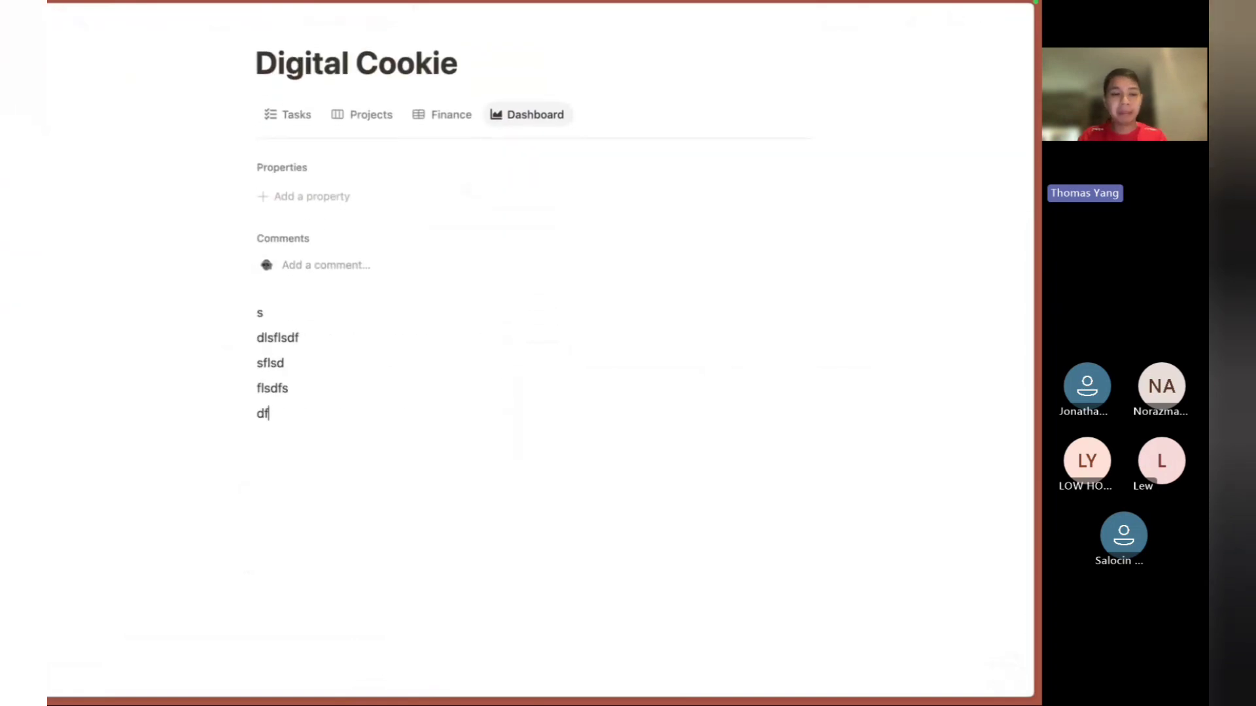
{"action": "type", "text": "lsdf"}
{"action": "key", "text": "Return"}
{"action": "type", "text": "dslfs"}
{"action": "key", "text": "Return"}
{"action": "type", "text": "lsd lfsdl"}
{"action": "key", "text": "Return"}
{"action": "type", "text": "l"}
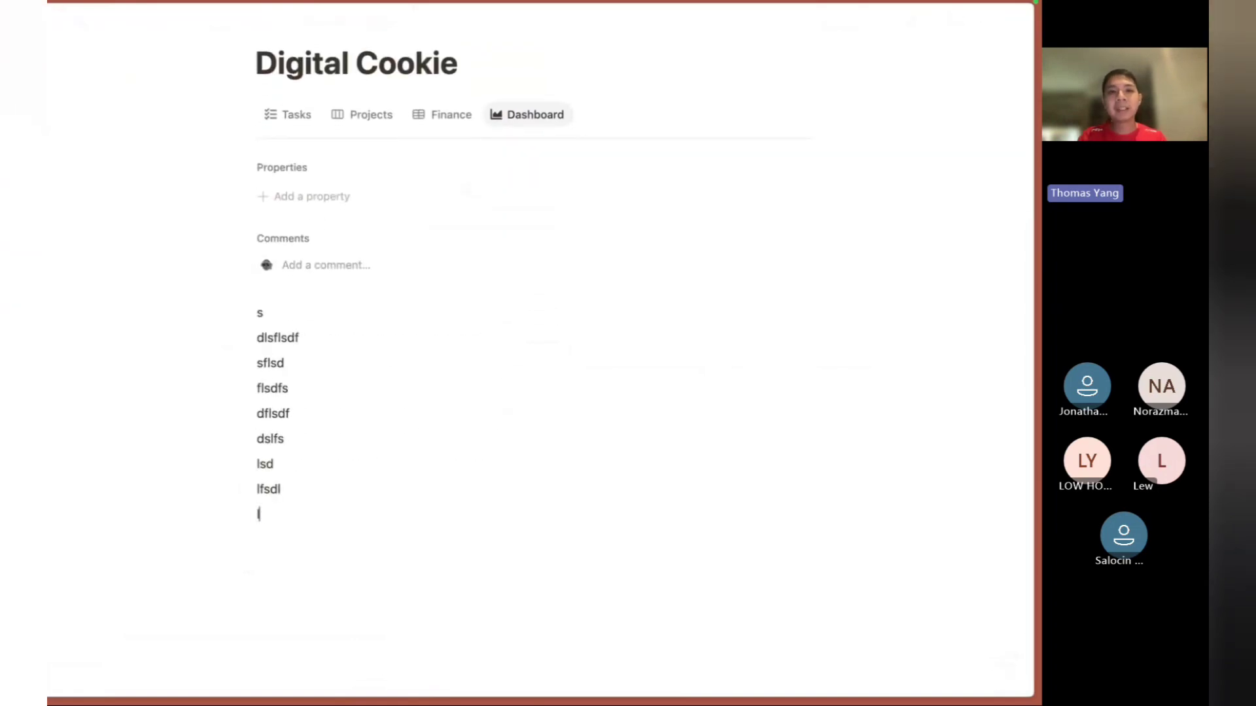
{"action": "left_click", "coordinate": [367, 665]}
{"action": "left_click_drag", "start_coordinate": [347, 613], "coordinate": [281, 317]}
{"action": "key", "text": "Delete"}
{"action": "key", "text": "Return"}
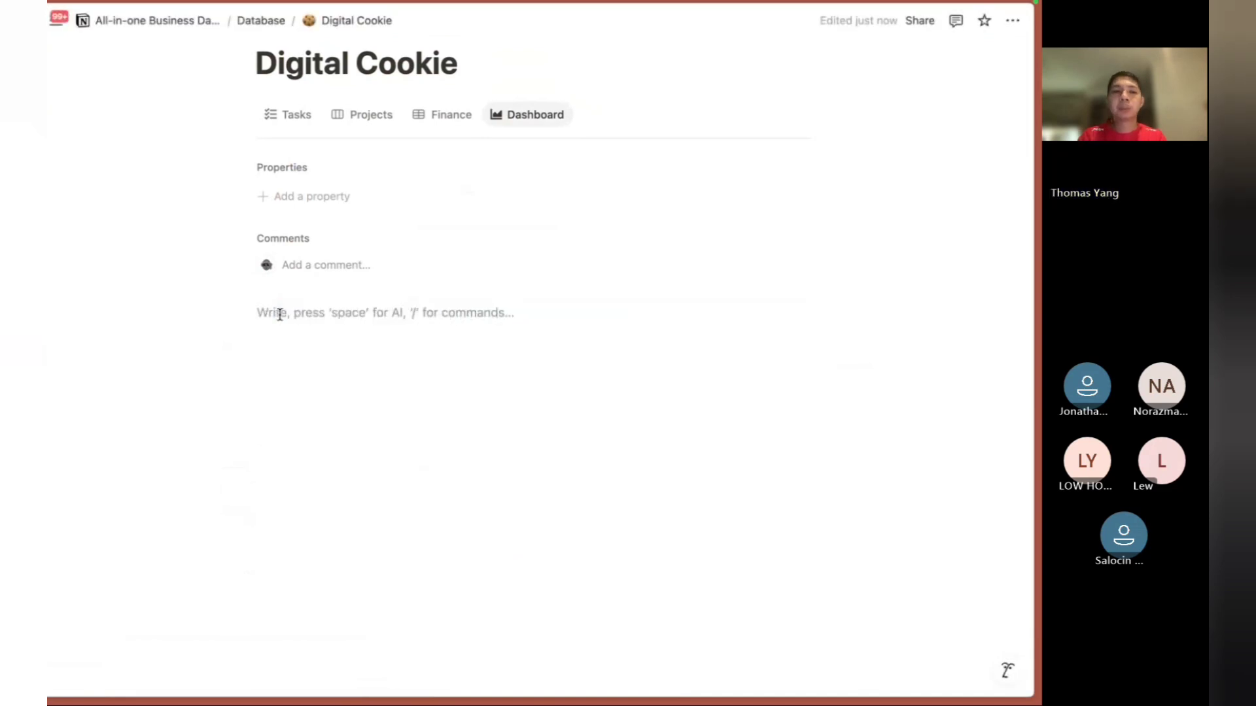
Insert a linked view of the All-in-one Business Dashboard's Tasks database as a table in the Dashboard view's body.
{"action": "type", "text": "/linked"}
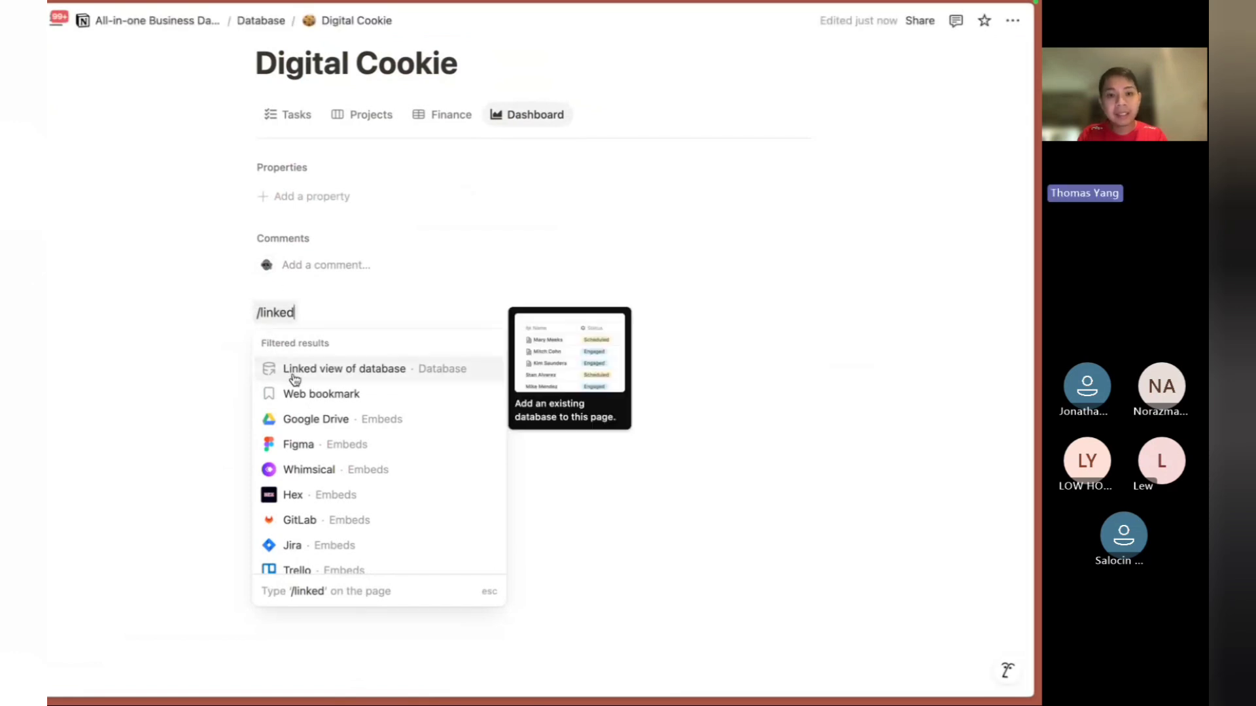
{"action": "left_click", "coordinate": [388, 375]}
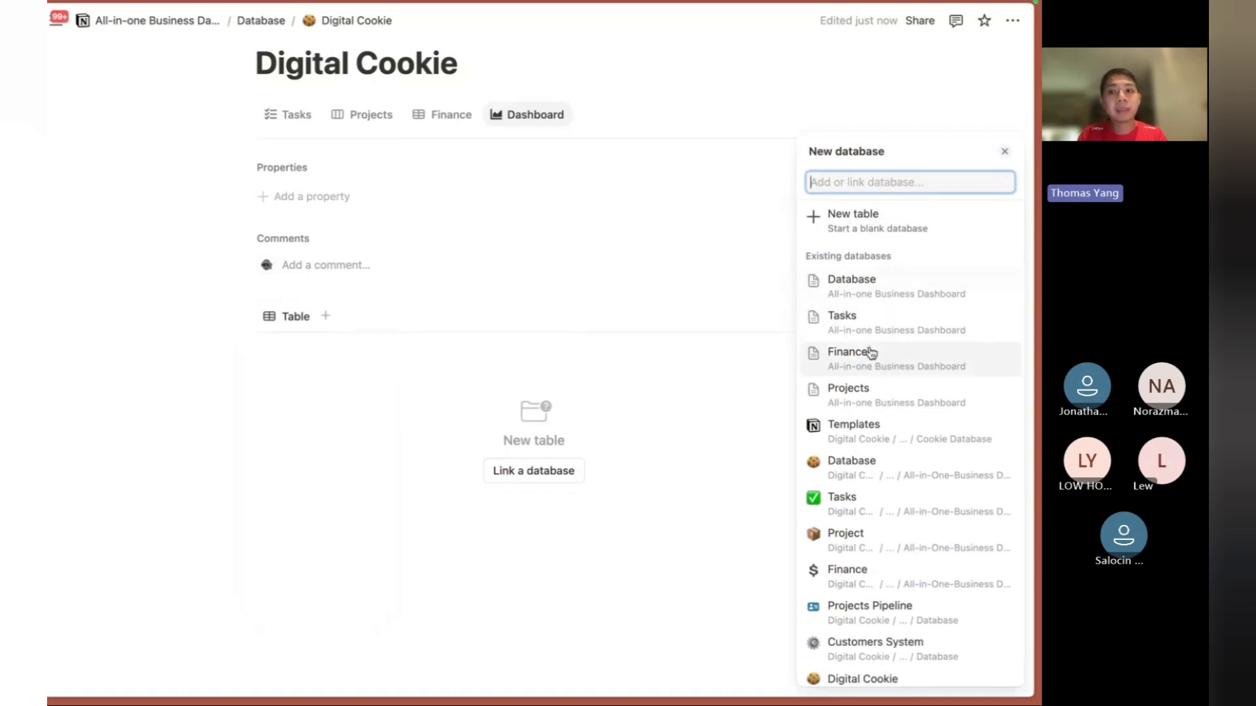
{"action": "left_click", "coordinate": [844, 320]}
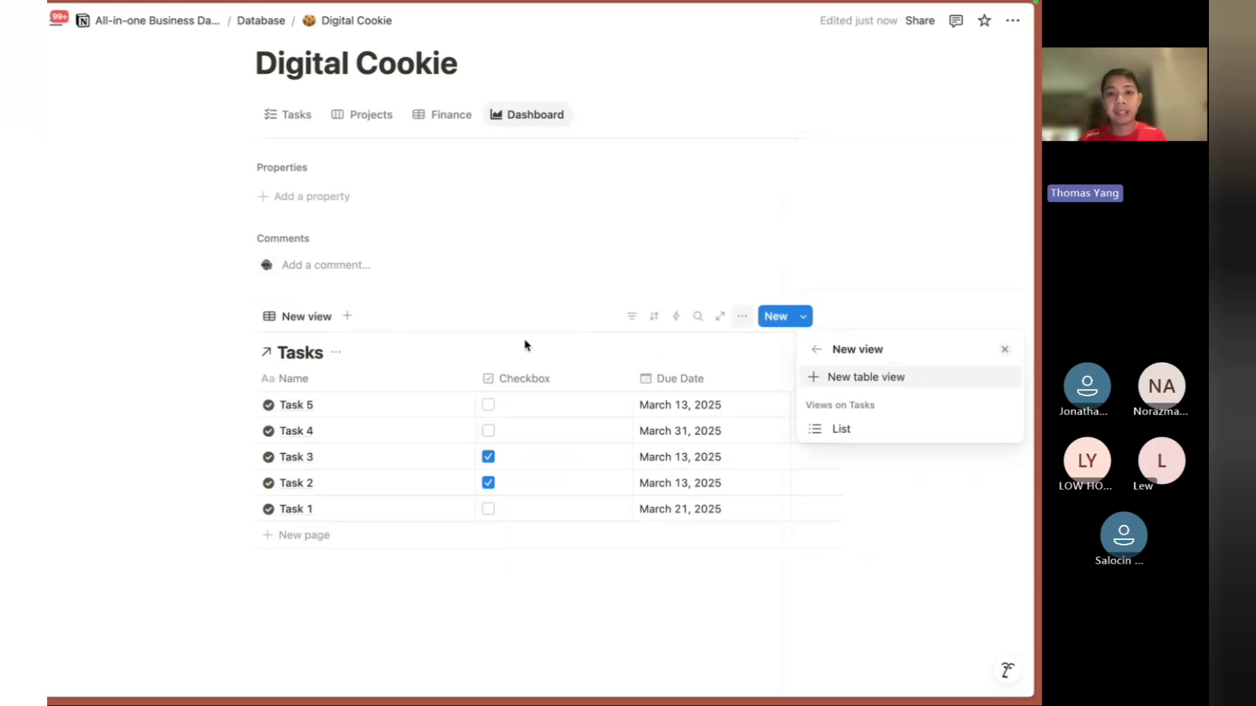
{"action": "left_click", "coordinate": [425, 348]}
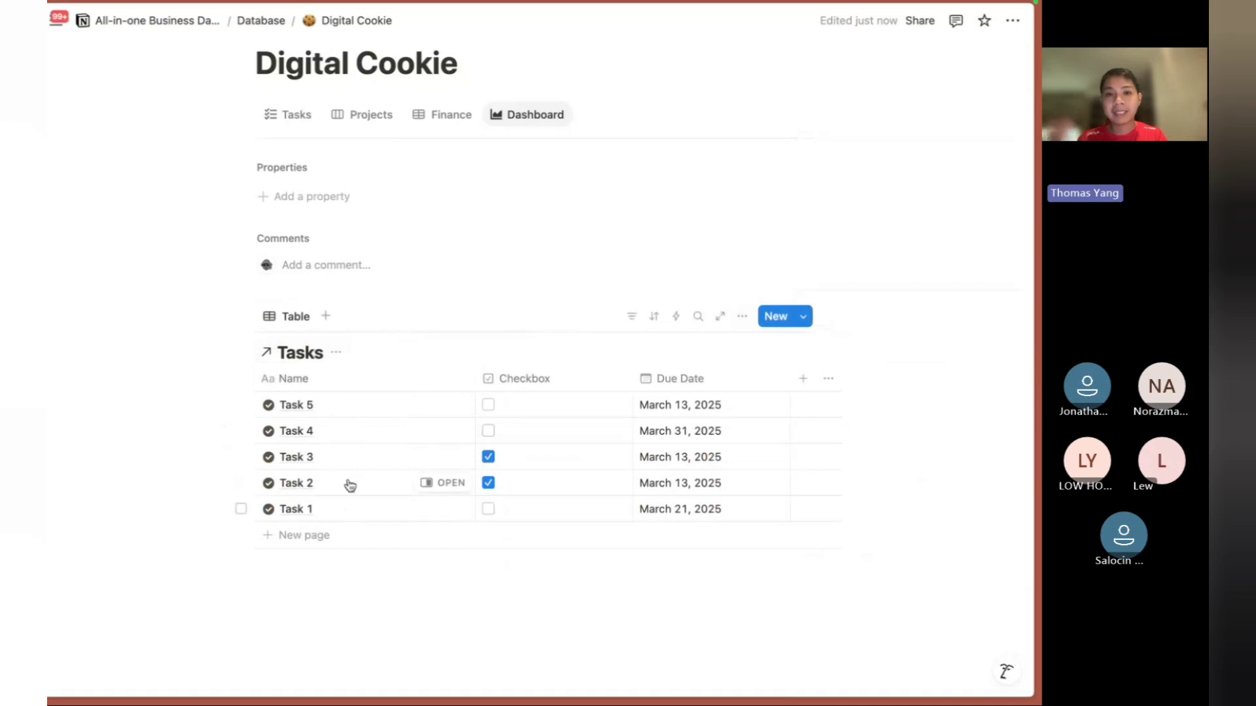
Add an entry named Task 6 to the linked Tasks table and check for it in the Tasks view.
{"action": "left_click", "coordinate": [322, 535]}
{"action": "key", "text": "ctrl+a"}
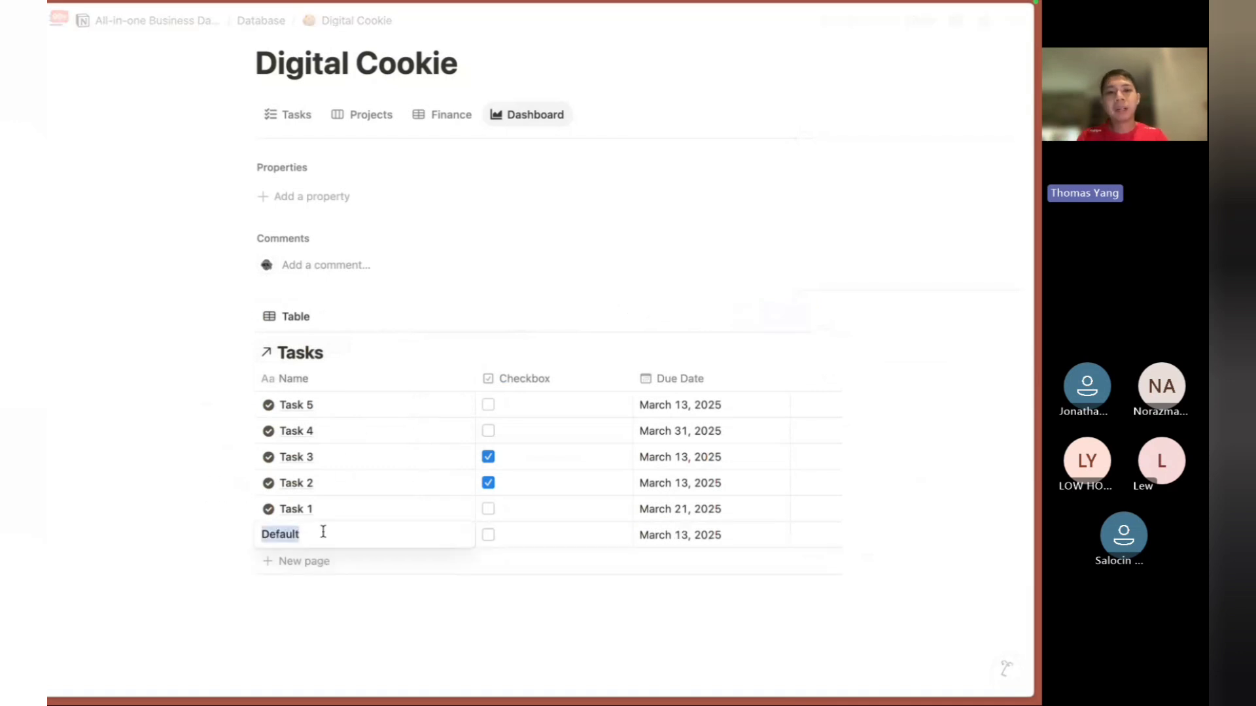
{"action": "type", "text": "Task 6"}
{"action": "key", "text": "Return"}
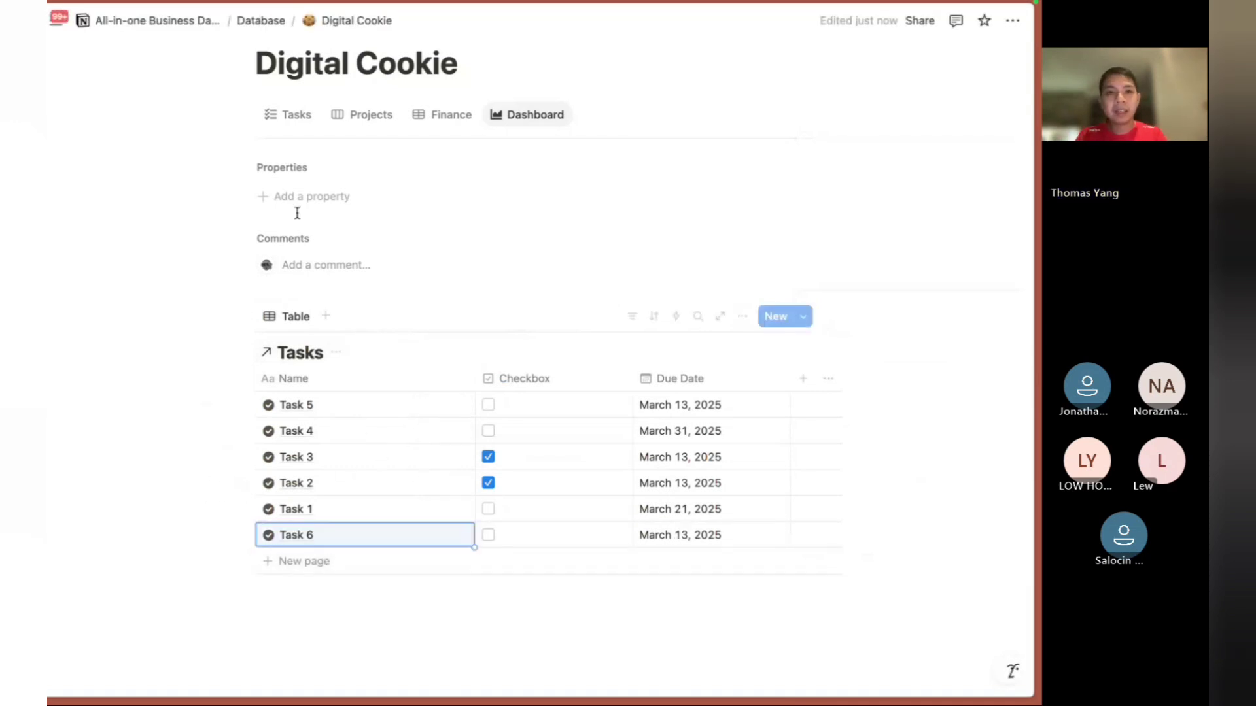
{"action": "left_click", "coordinate": [284, 117]}
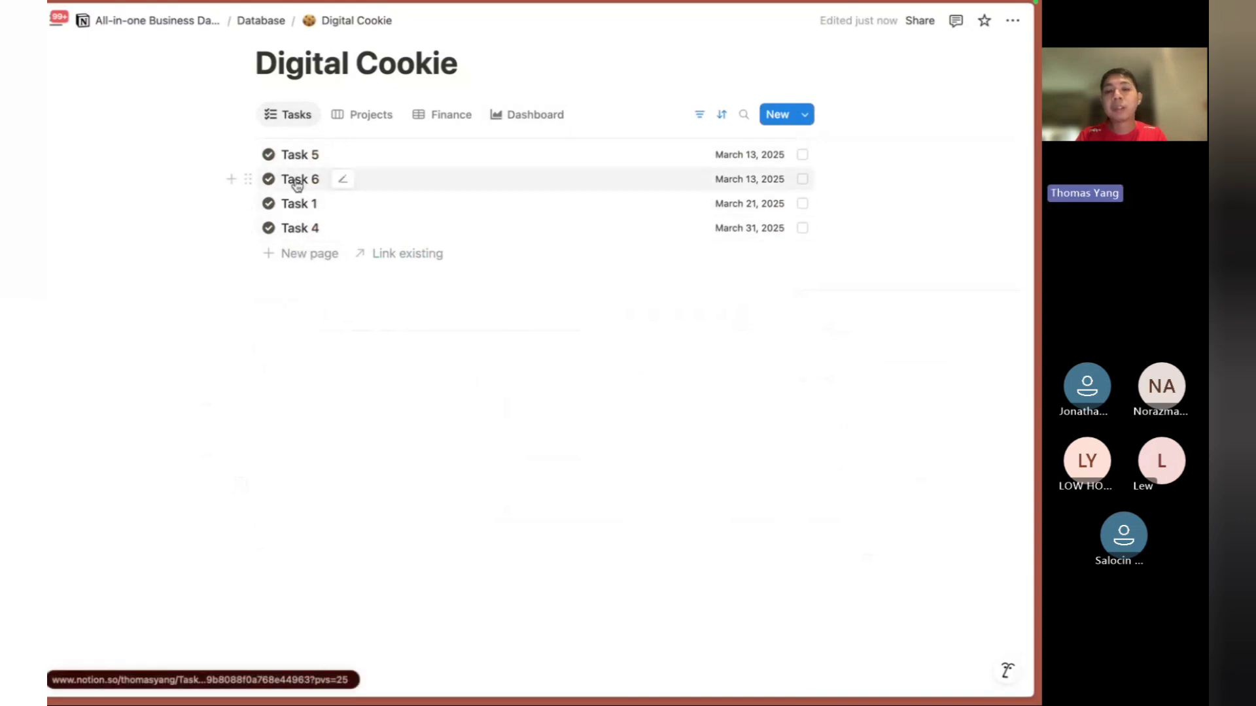
{"action": "left_click", "coordinate": [510, 115]}
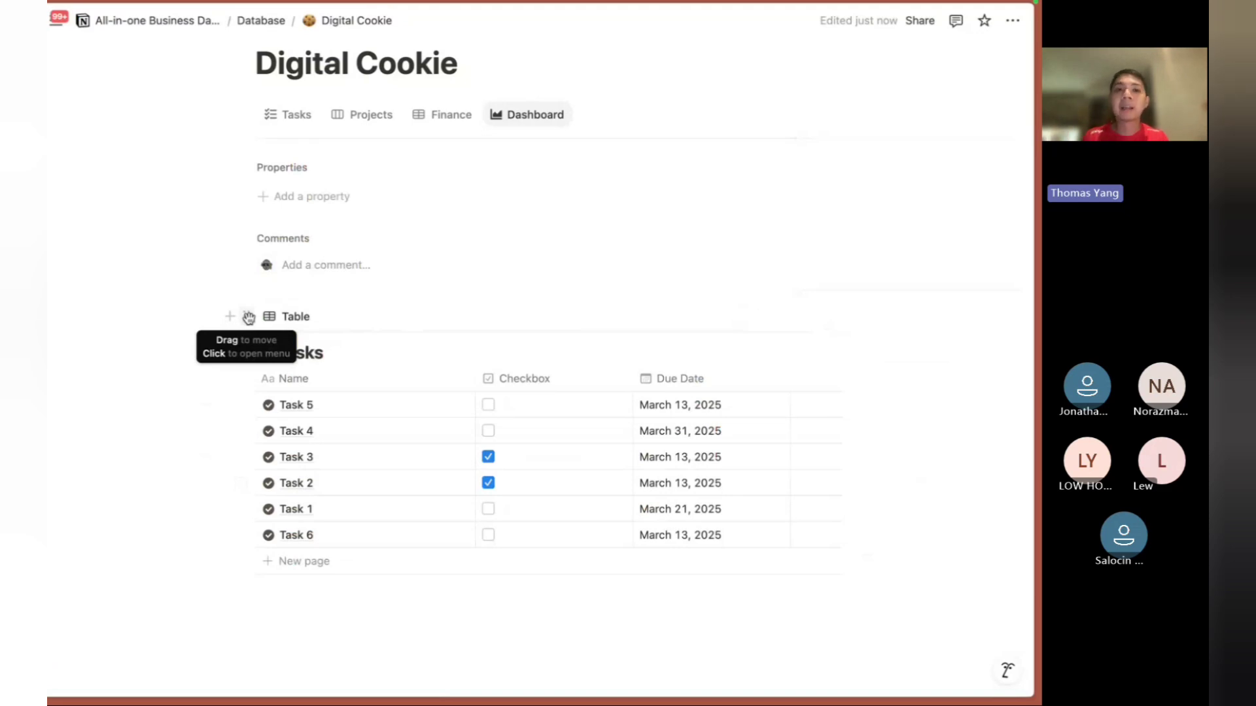
Delete the linked Tasks table from the Dashboard view's body and start editing the empty body.
{"action": "left_click", "coordinate": [249, 317]}
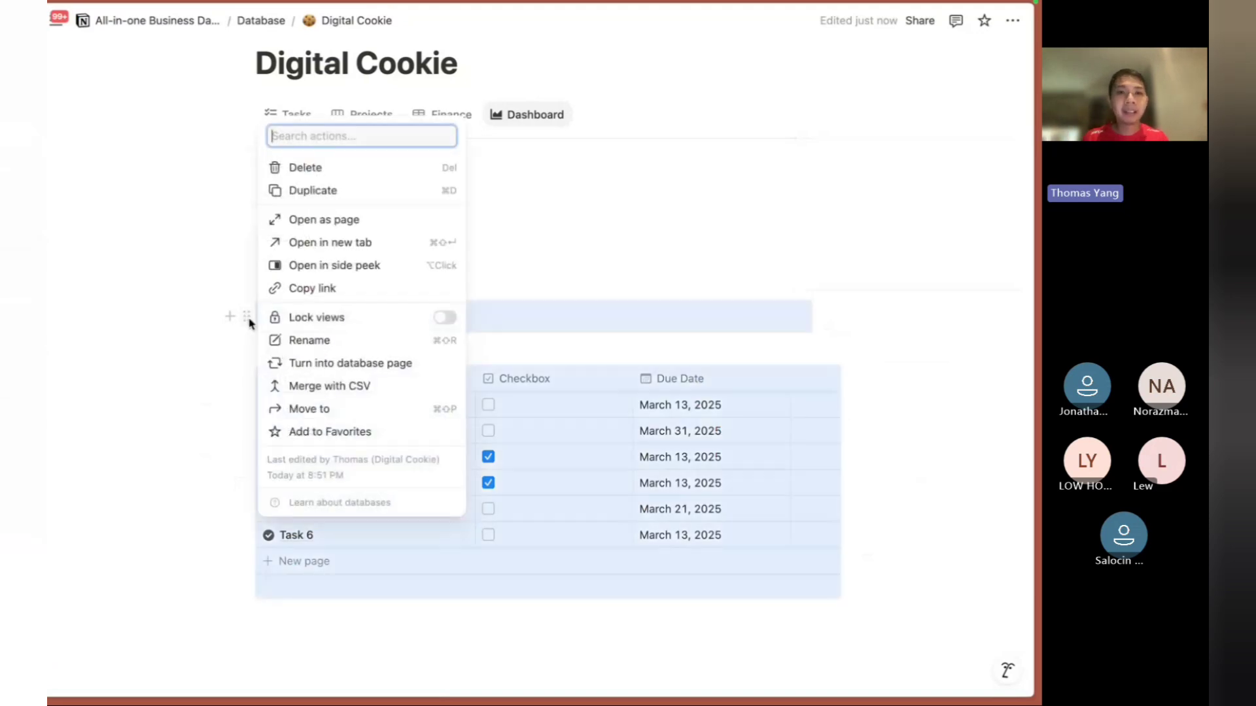
{"action": "left_click", "coordinate": [293, 168]}
{"action": "left_click", "coordinate": [280, 328]}
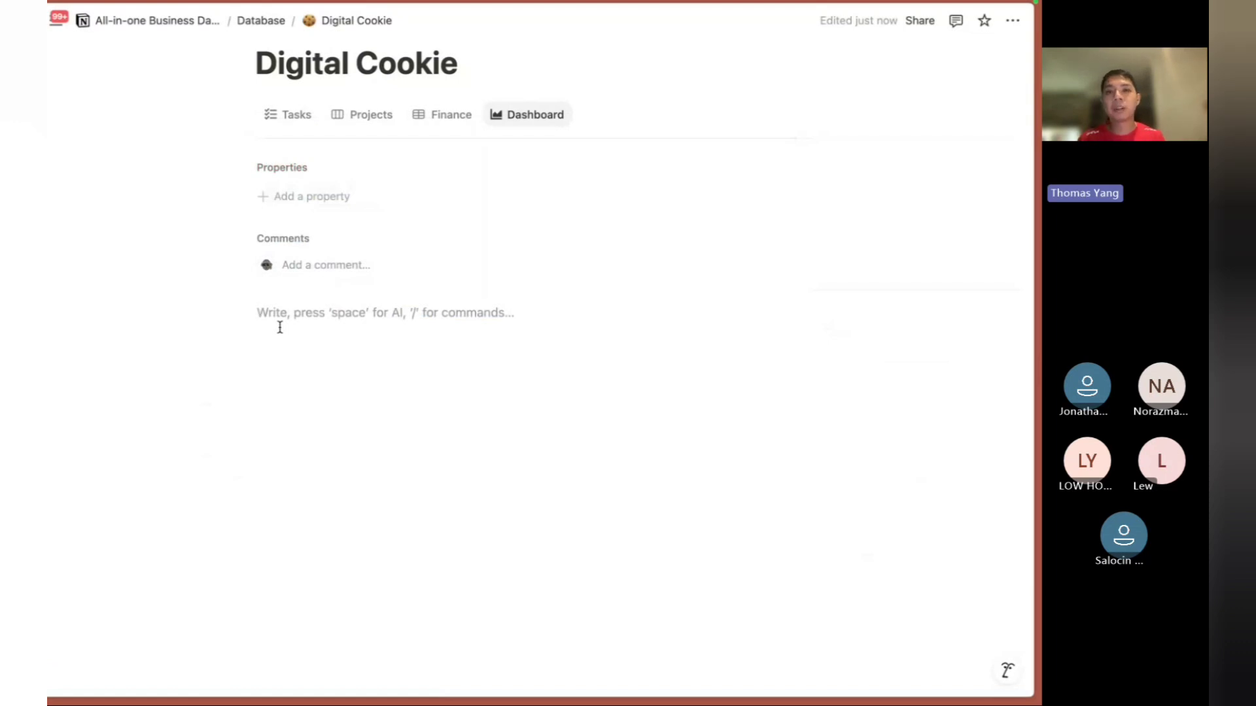
Insert a linked view of the All-in-one Business Dashboard's Projects database as a board in the Dashboard view's body.
{"action": "type", "text": "/"}
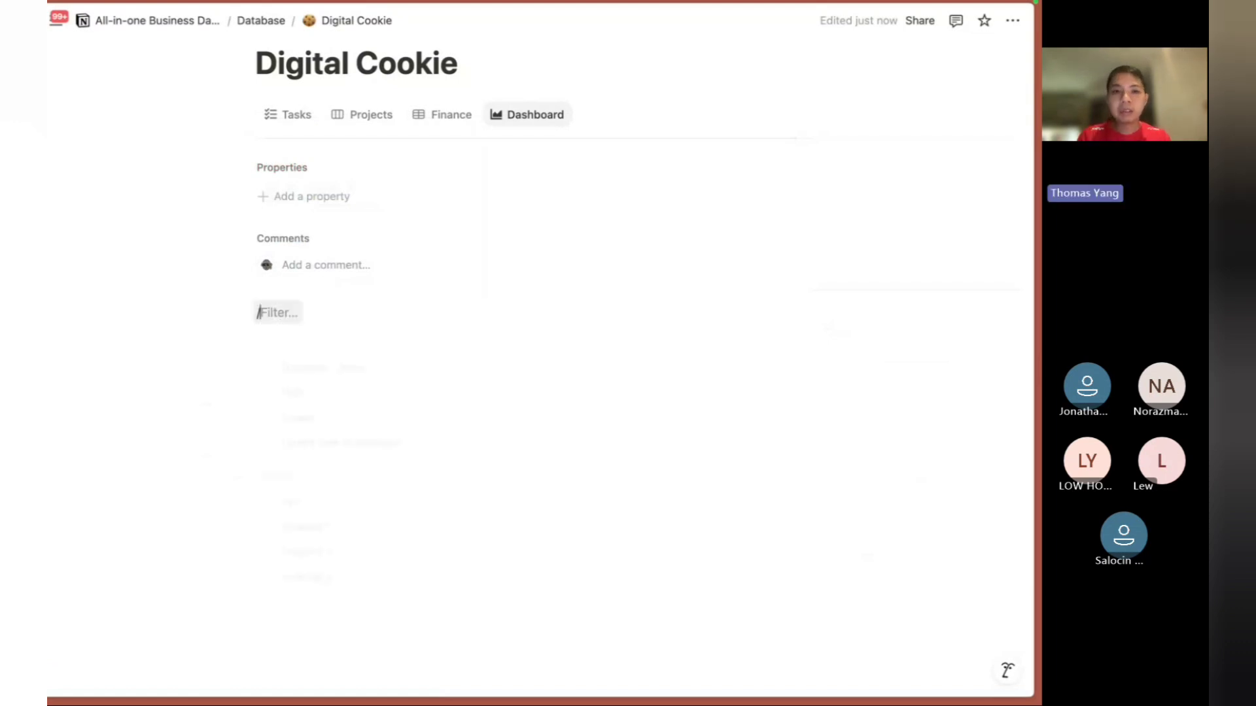
{"action": "type", "text": "linked"}
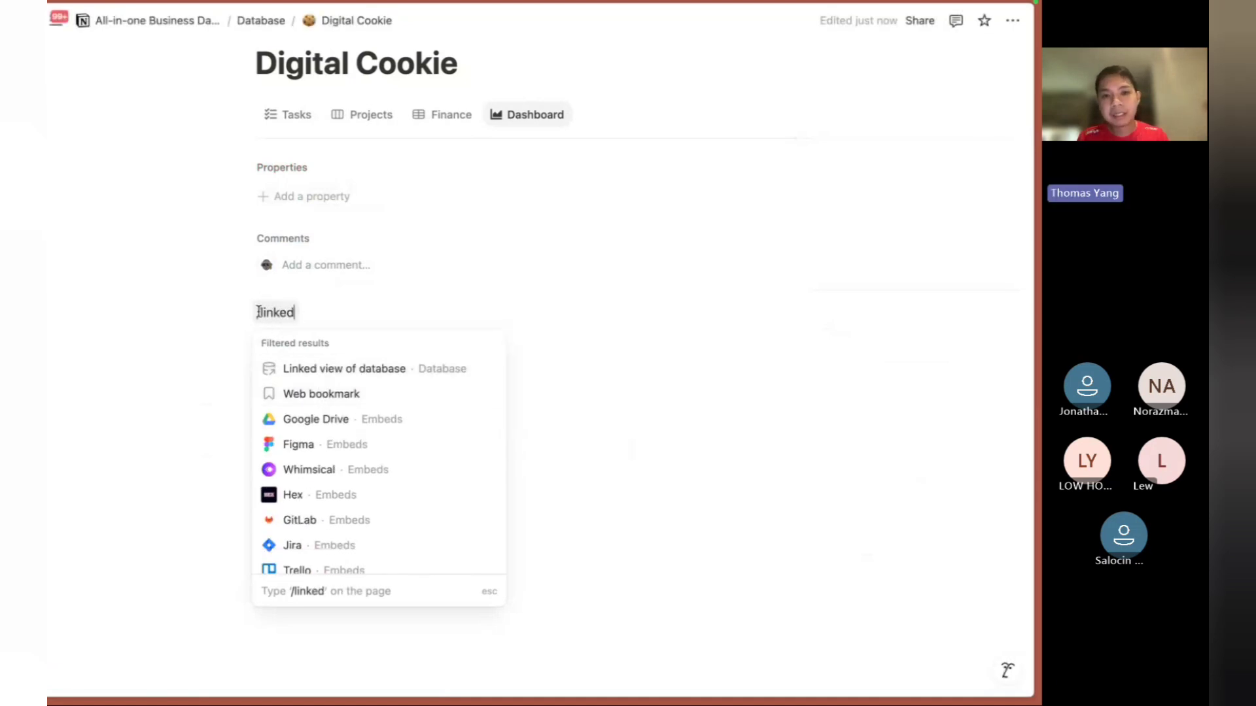
{"action": "left_click", "coordinate": [356, 372]}
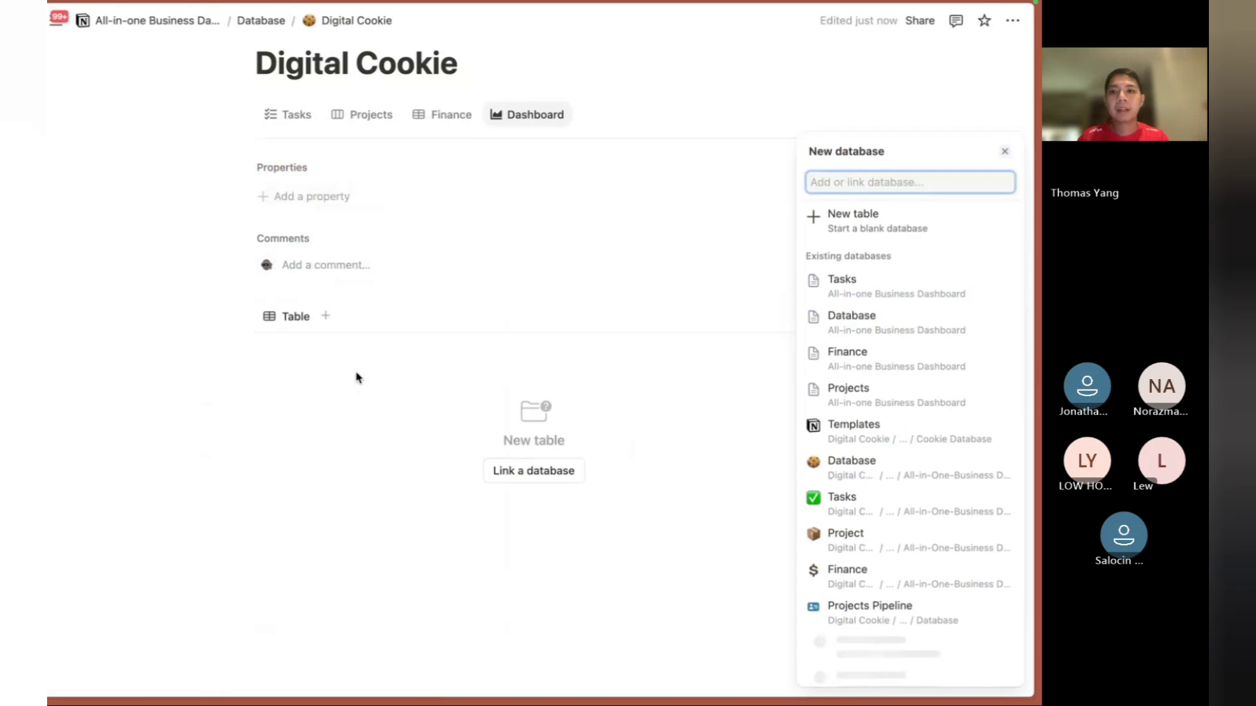
{"action": "left_click", "coordinate": [854, 397]}
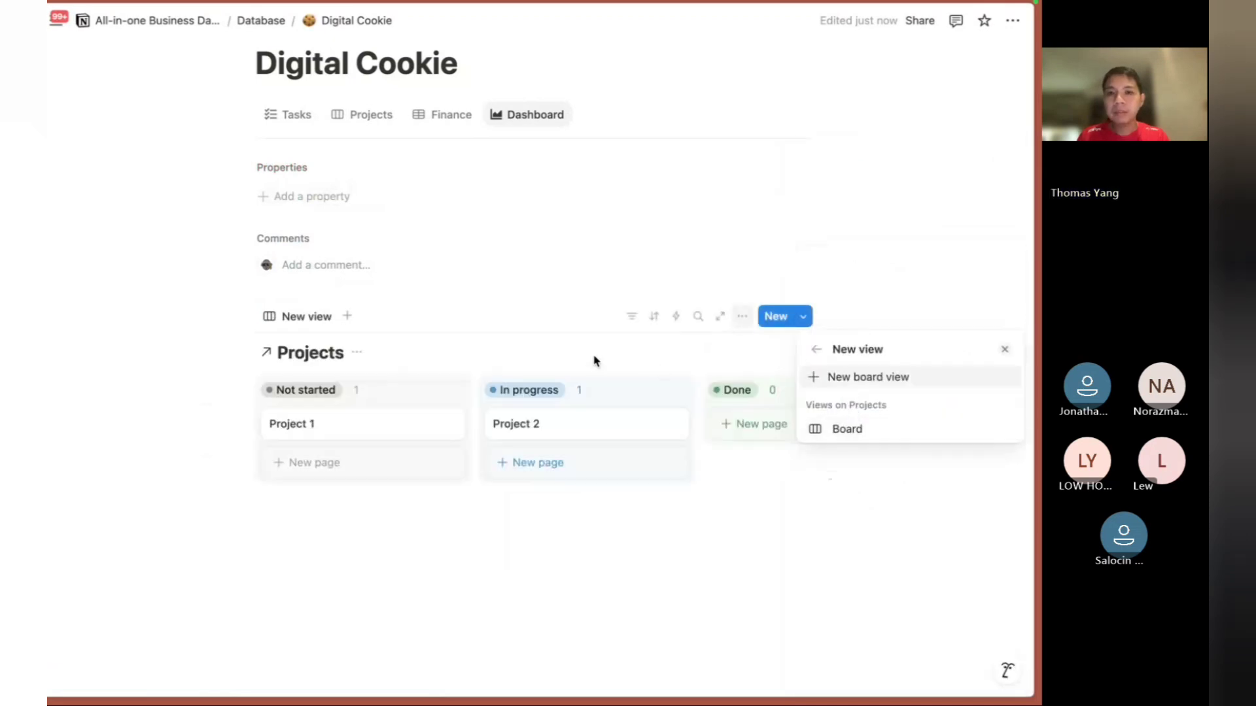
{"action": "left_click", "coordinate": [595, 360]}
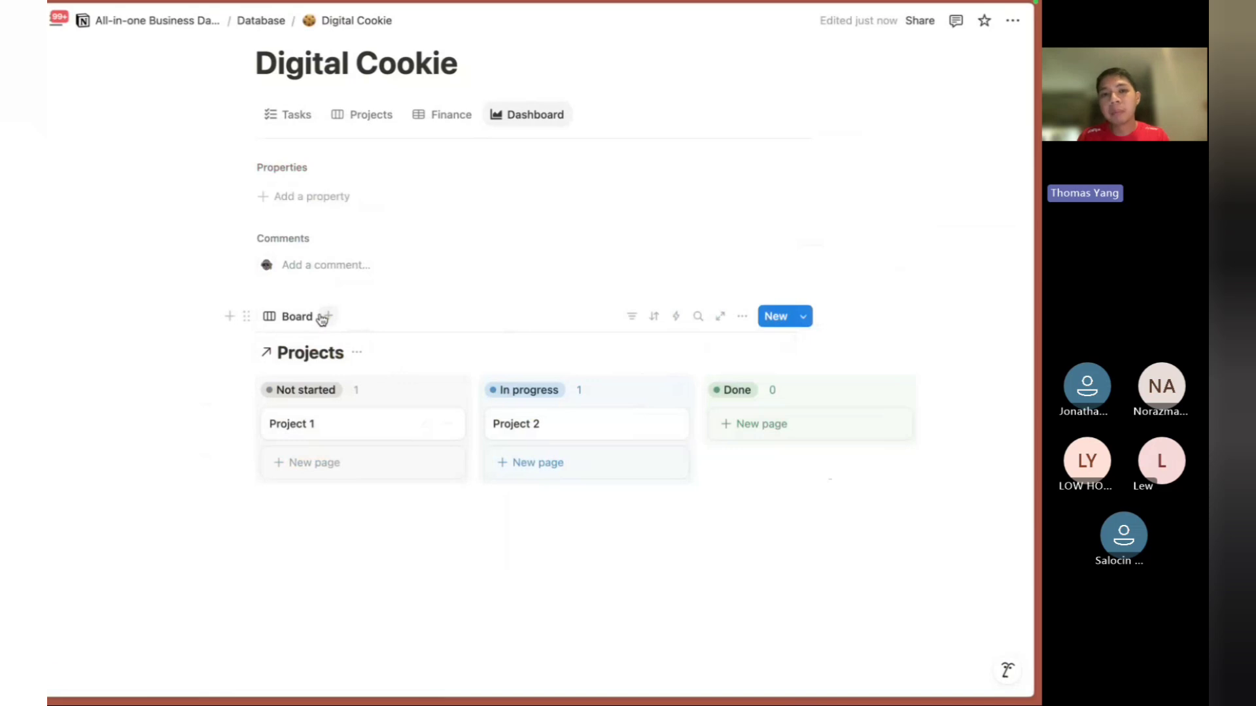
Open the layout settings of the linked Projects board's view.
{"action": "left_click", "coordinate": [274, 322]}
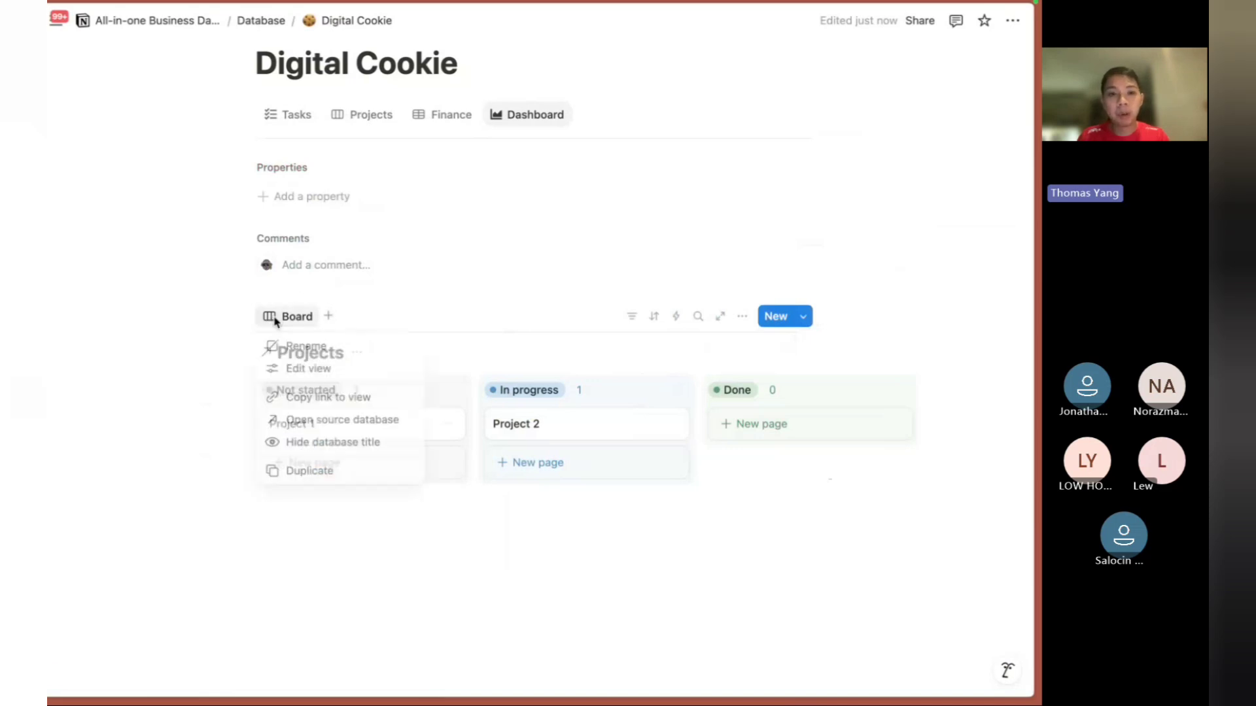
{"action": "left_click", "coordinate": [285, 377]}
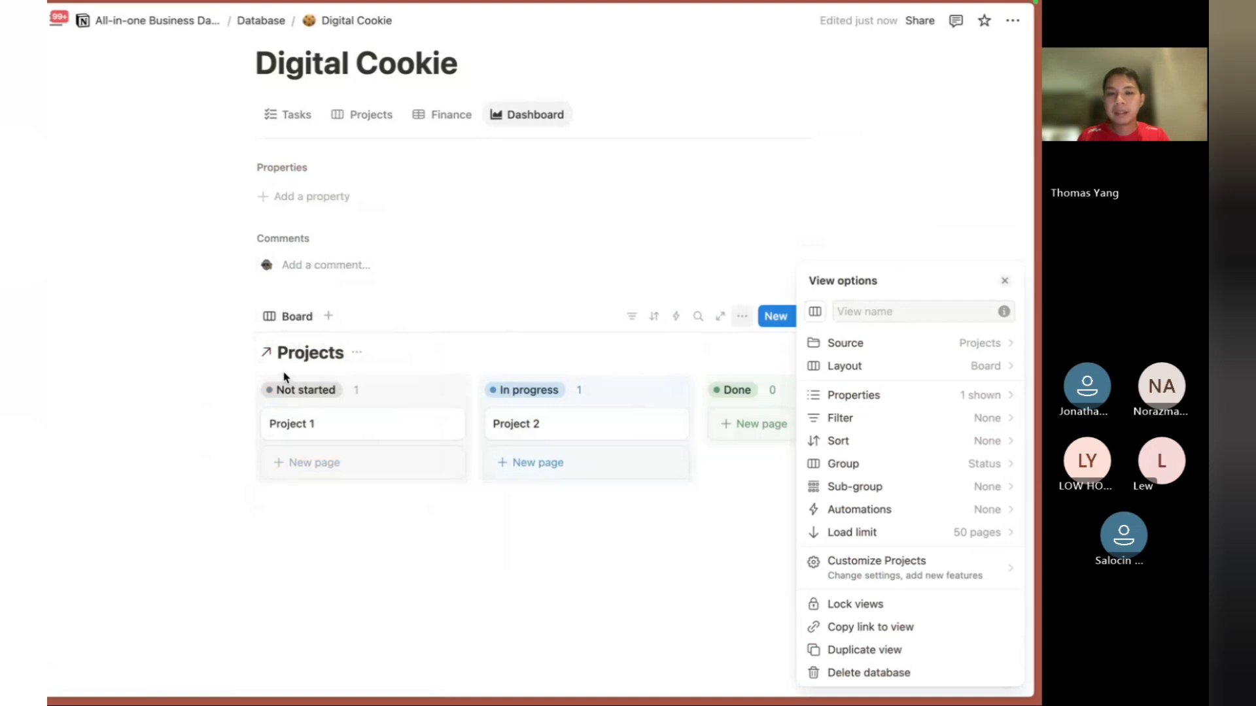
{"action": "left_click", "coordinate": [220, 401]}
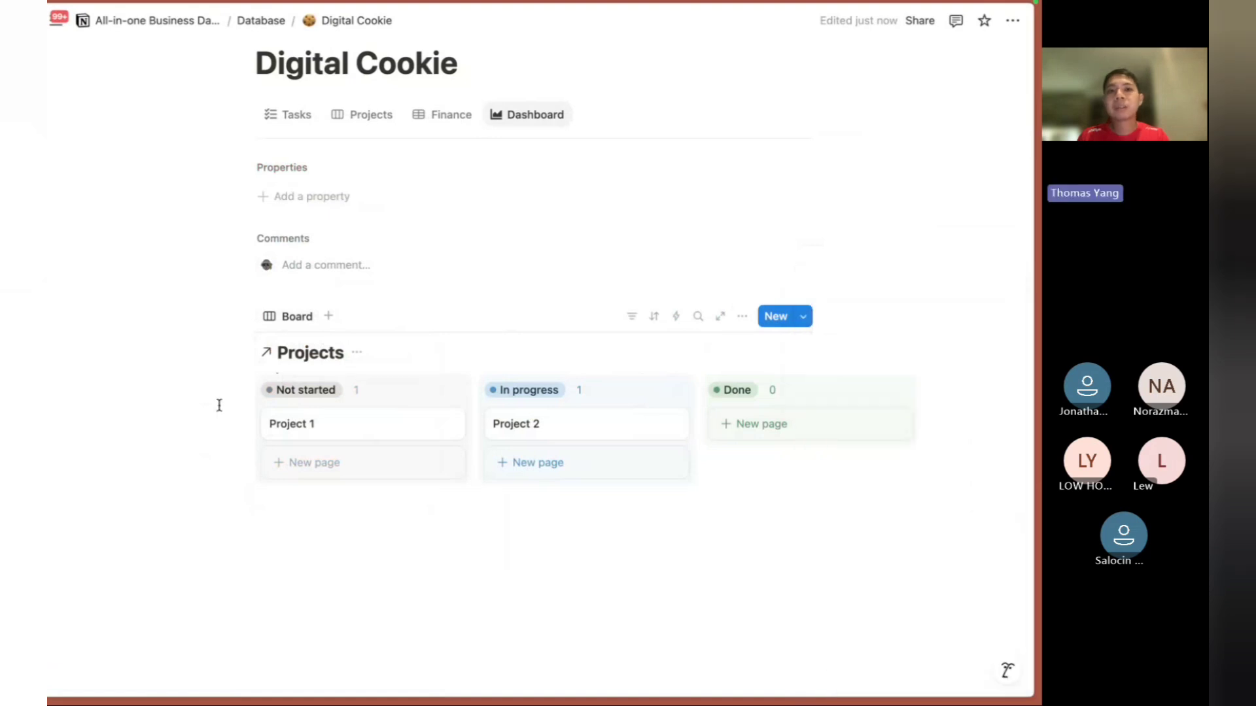
{"action": "left_click", "coordinate": [289, 322]}
{"action": "left_click", "coordinate": [292, 368]}
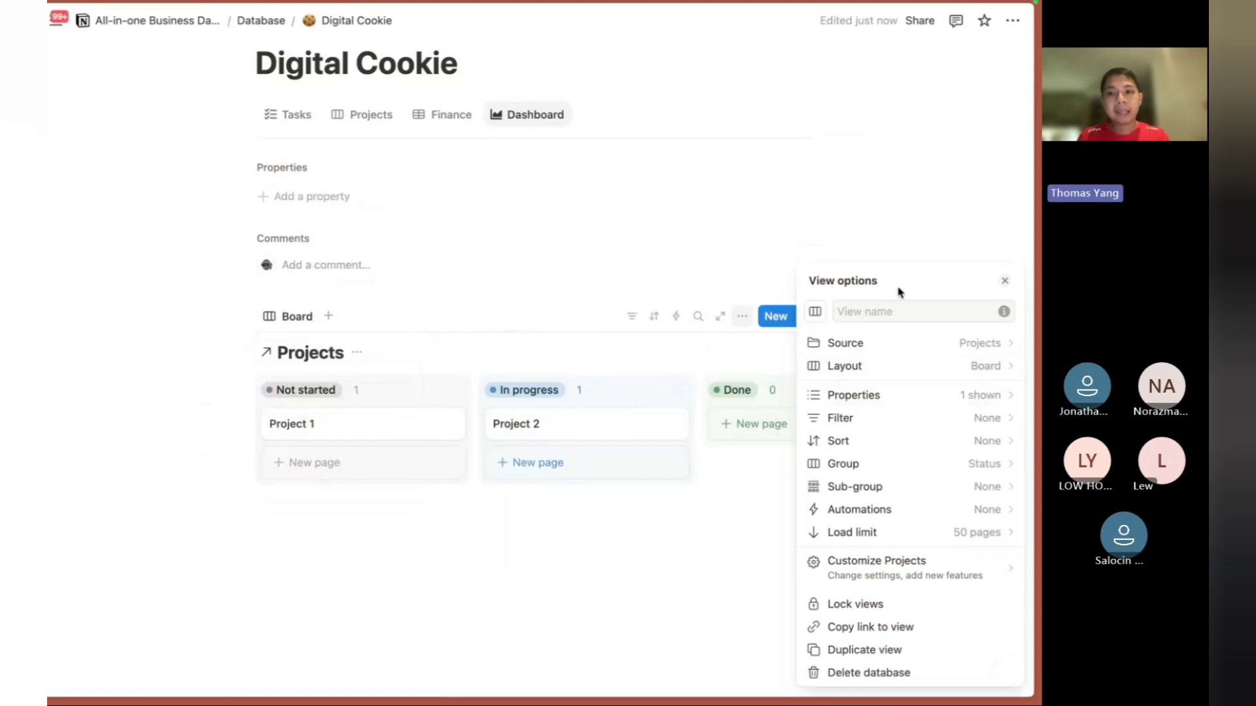
{"action": "left_click", "coordinate": [877, 363]}
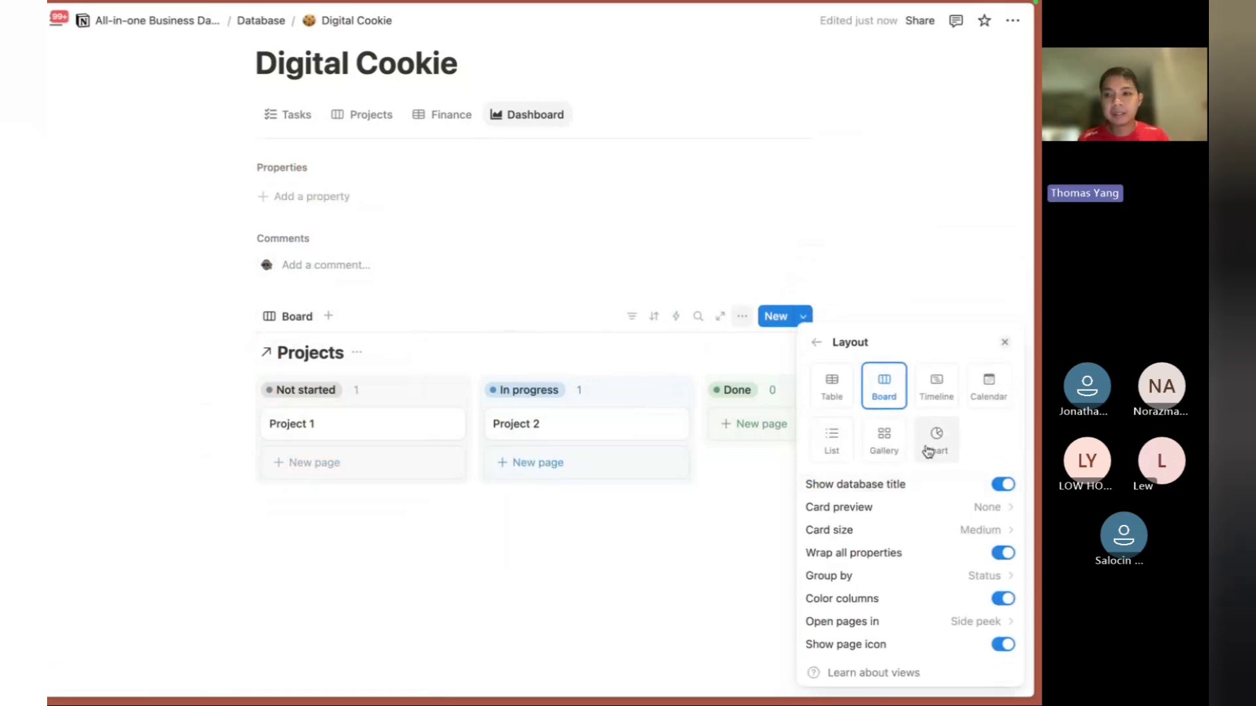
Try the Timeline, Calendar, Gallery and List layouts on the linked Projects view.
{"action": "left_click", "coordinate": [940, 389]}
{"action": "left_click", "coordinate": [987, 393]}
{"action": "left_click", "coordinate": [884, 448]}
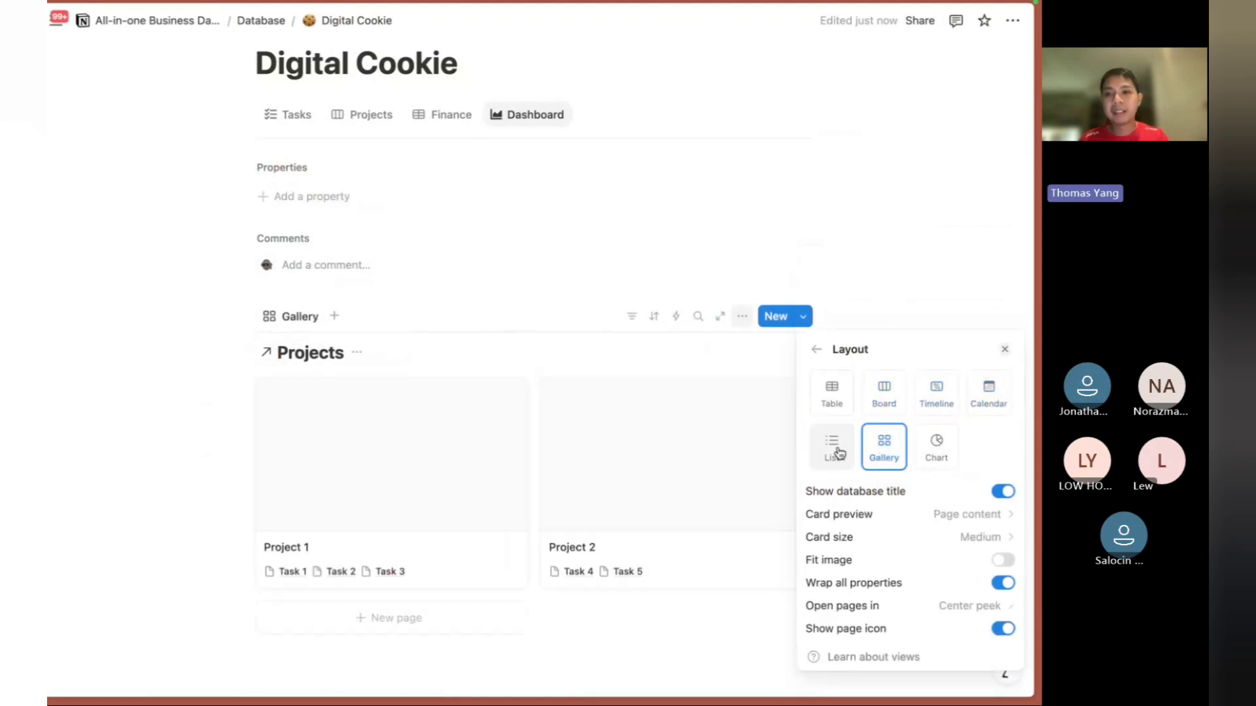
{"action": "left_click", "coordinate": [831, 448]}
{"action": "left_click", "coordinate": [895, 447]}
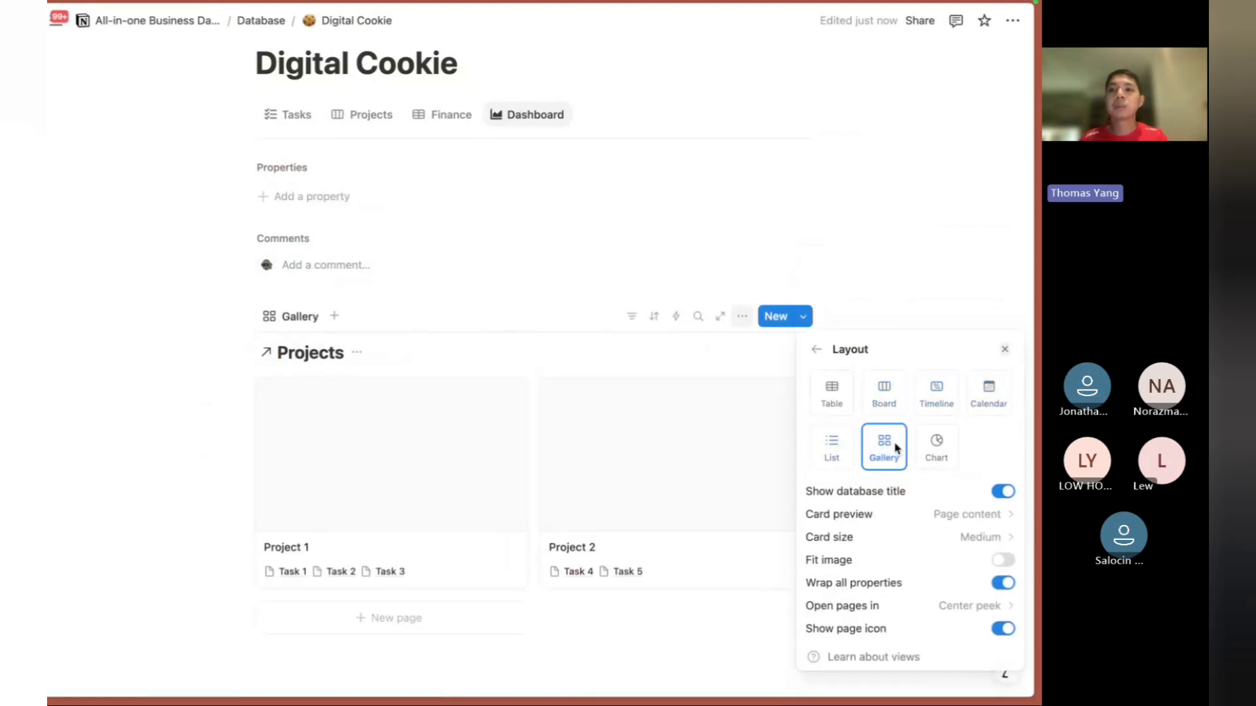
Switch the linked Projects view to the Chart layout and set its chart type to donut.
{"action": "left_click", "coordinate": [937, 449]}
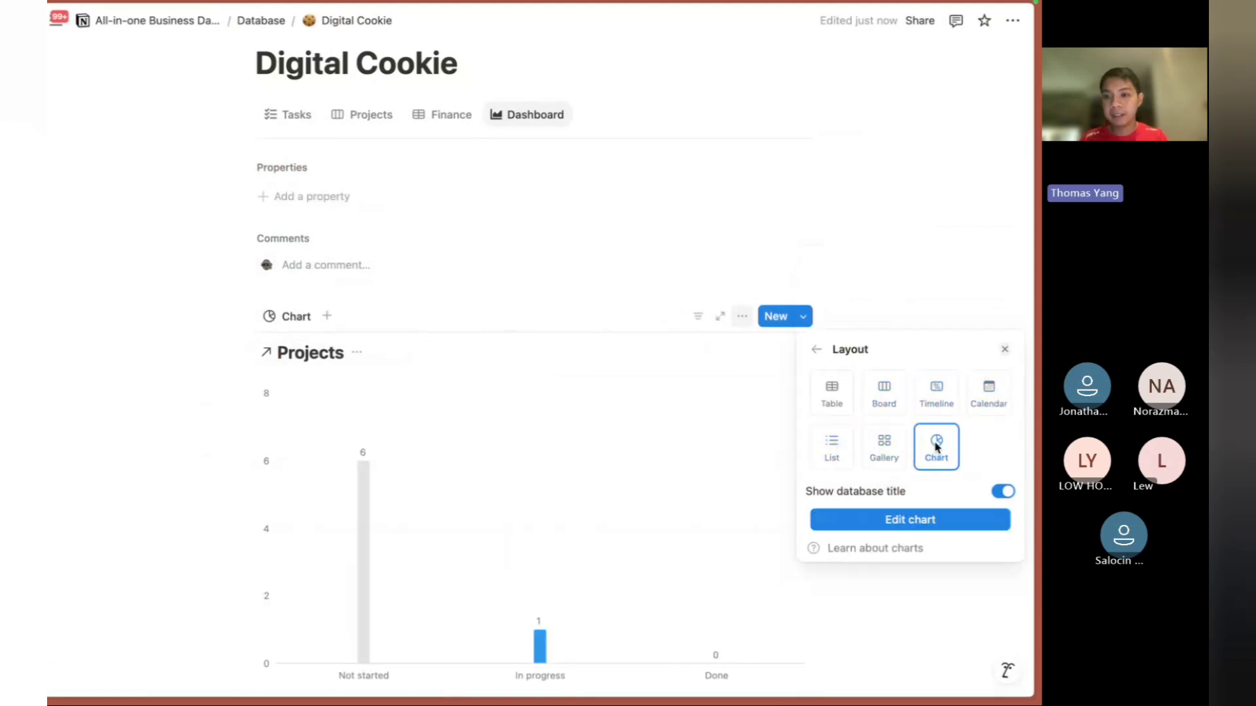
{"action": "left_click", "coordinate": [890, 522]}
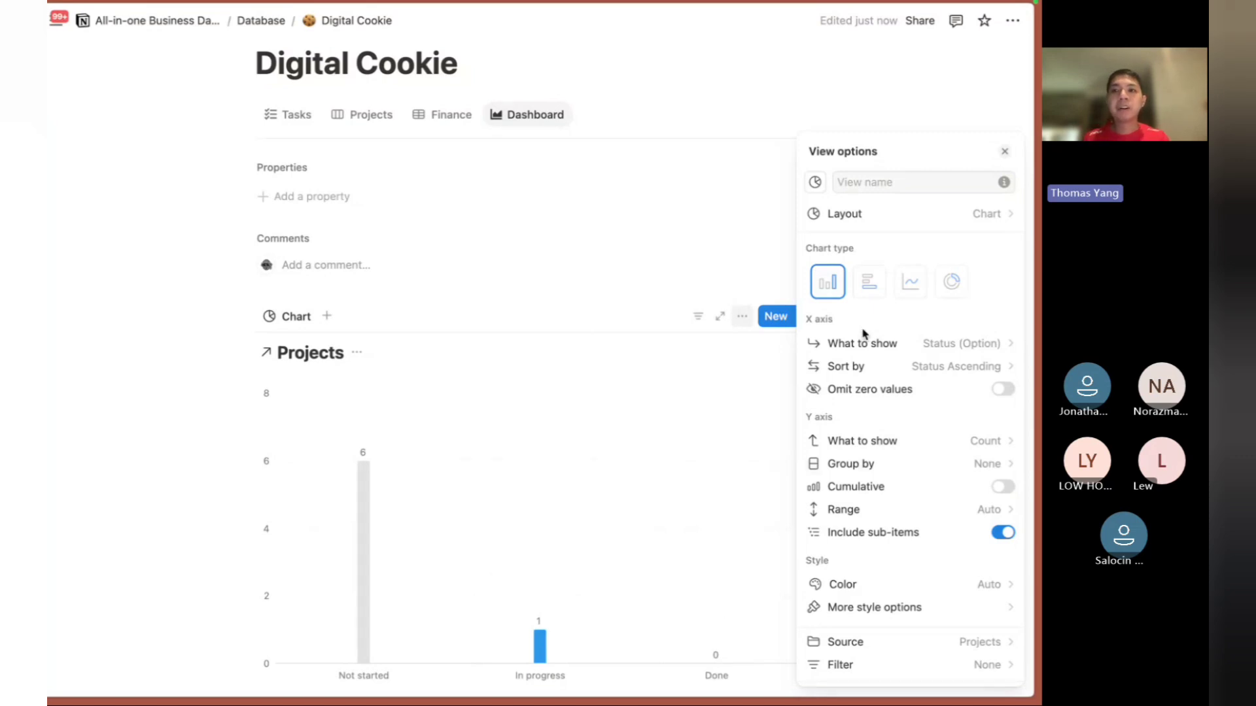
{"action": "left_click", "coordinate": [954, 284]}
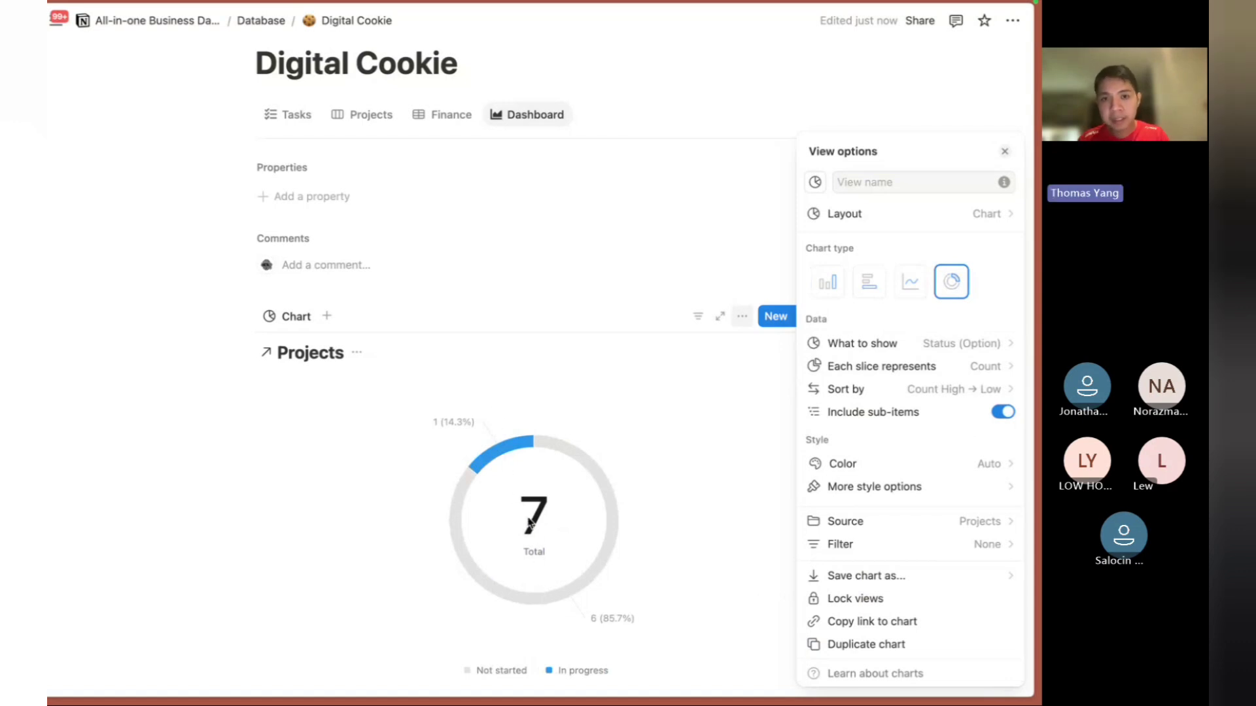
Compare the board in the Projects view with the Dashboard's donut chart and look at the chart's filter options.
{"action": "left_click", "coordinate": [357, 119]}
{"action": "left_click", "coordinate": [353, 117]}
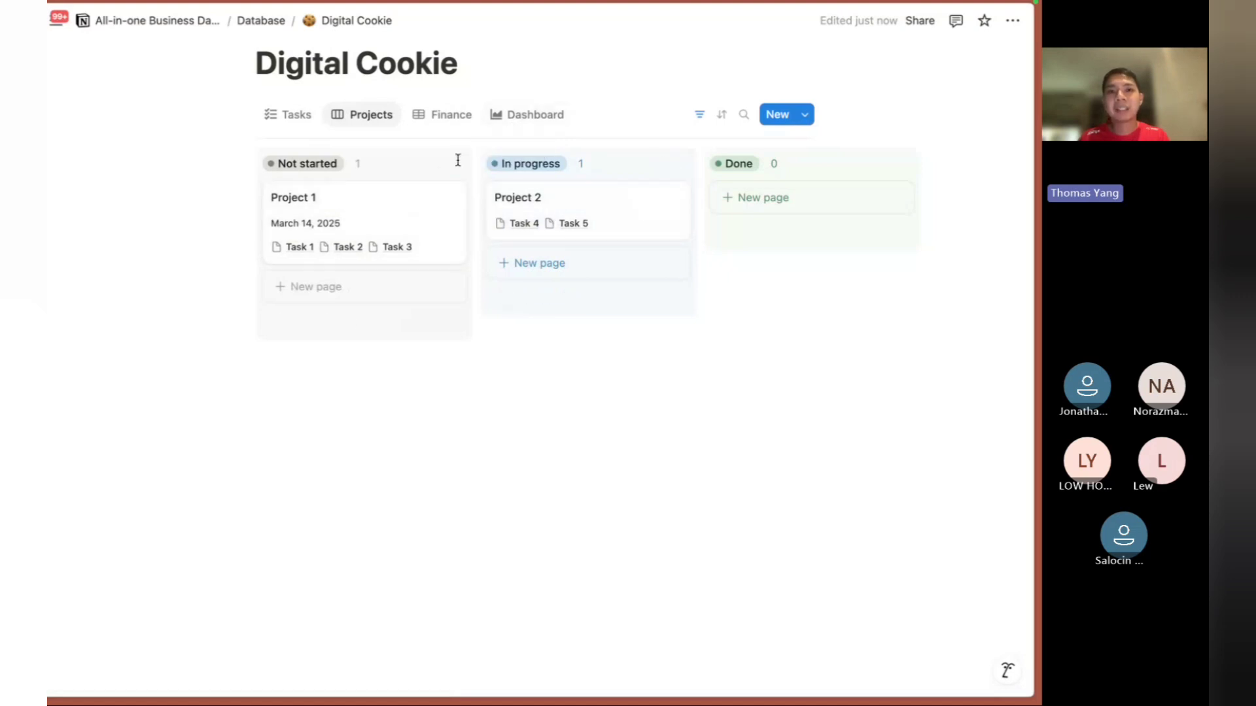
{"action": "left_click", "coordinate": [536, 118]}
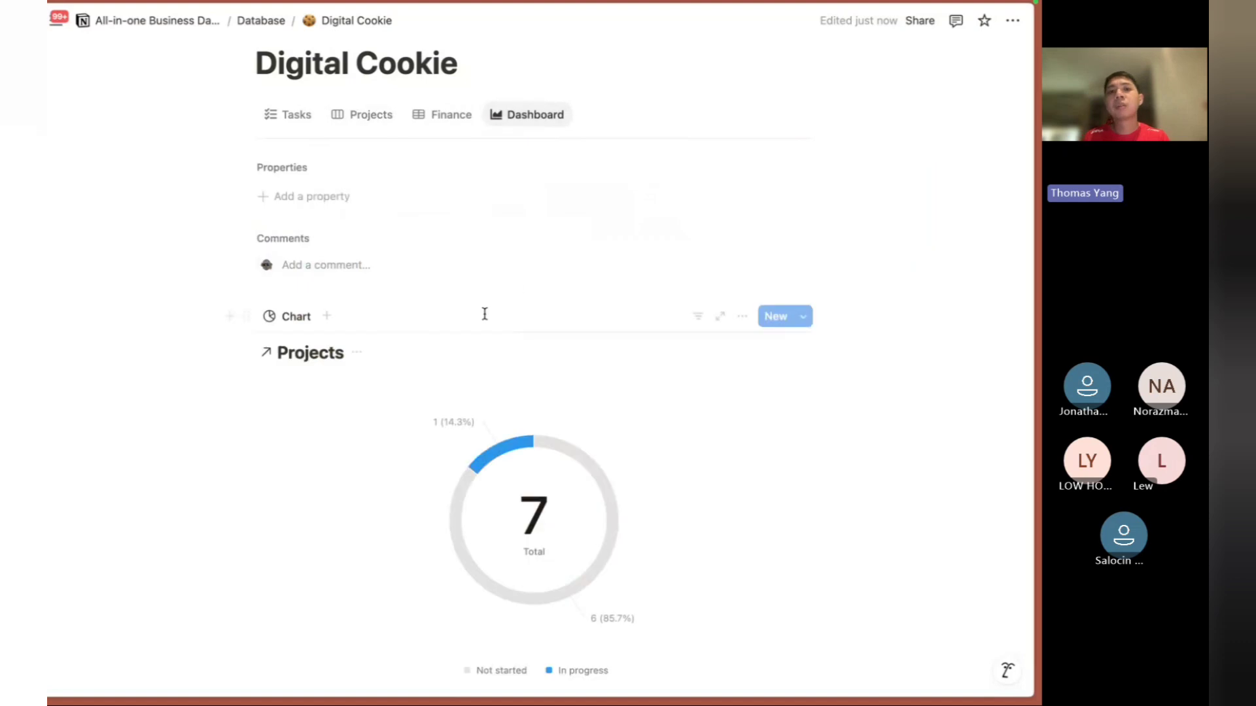
{"action": "scroll", "coordinate": [471, 427], "scroll_direction": "down", "scroll_amount": 1}
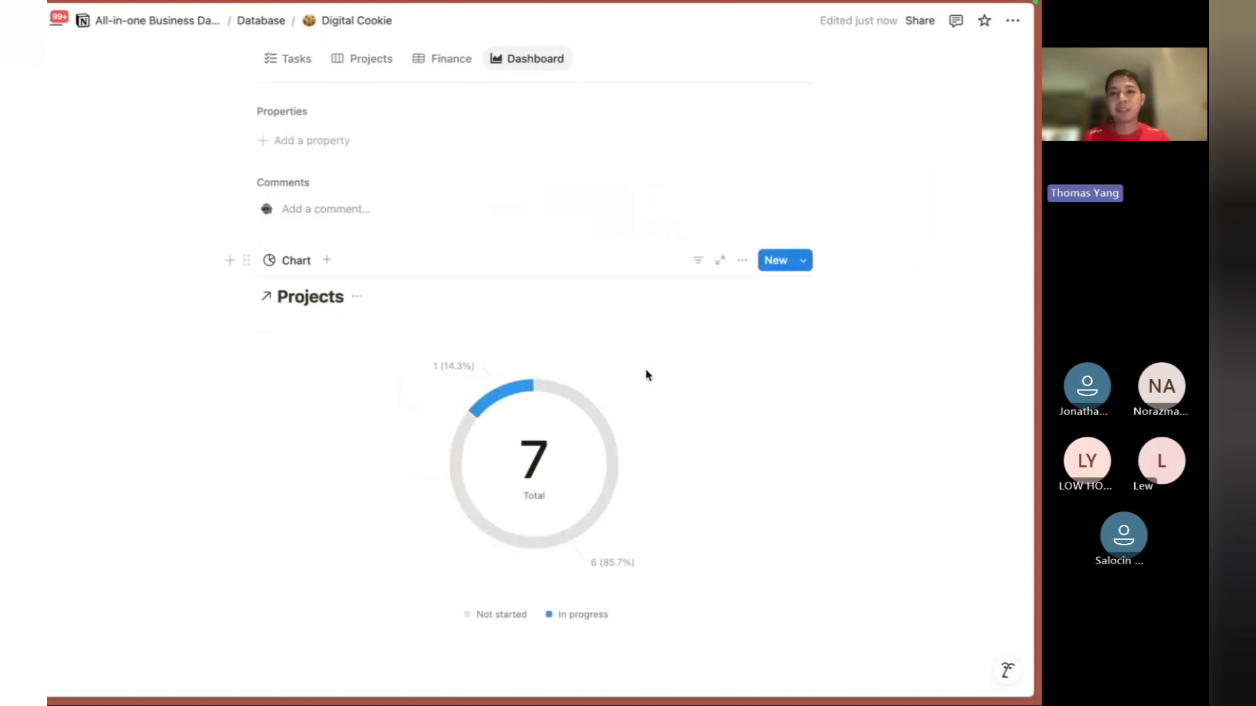
{"action": "scroll", "coordinate": [645, 373], "scroll_direction": "down", "scroll_amount": 1}
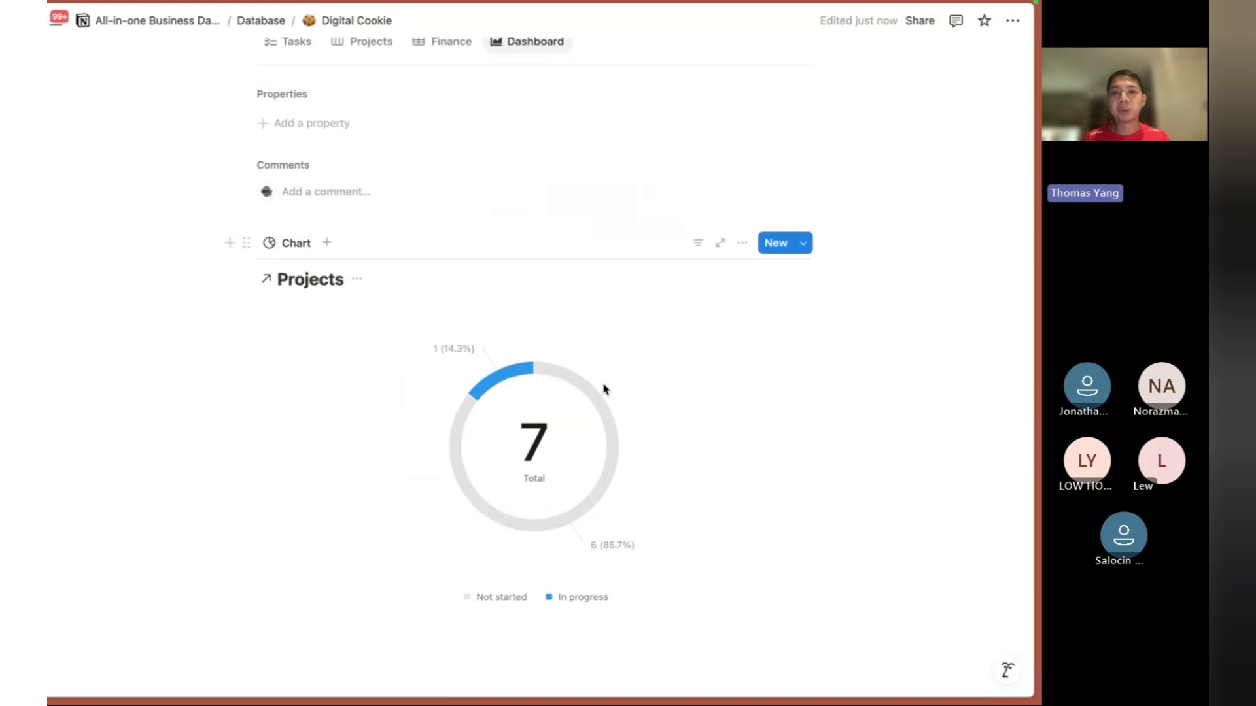
{"action": "left_click", "coordinate": [696, 253]}
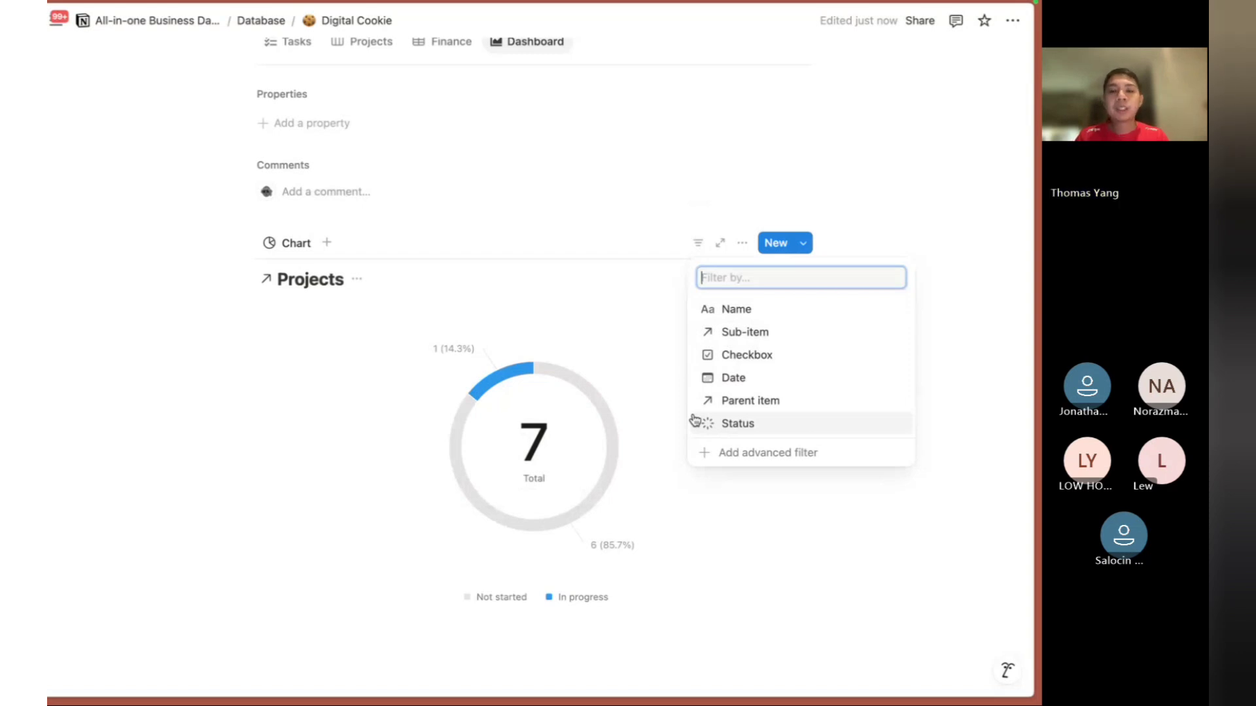
{"action": "left_click", "coordinate": [535, 345]}
Examine the sub-items of Project 1 and Project 2 in the Projects view.
{"action": "scroll", "coordinate": [536, 345], "scroll_direction": "up", "scroll_amount": 3}
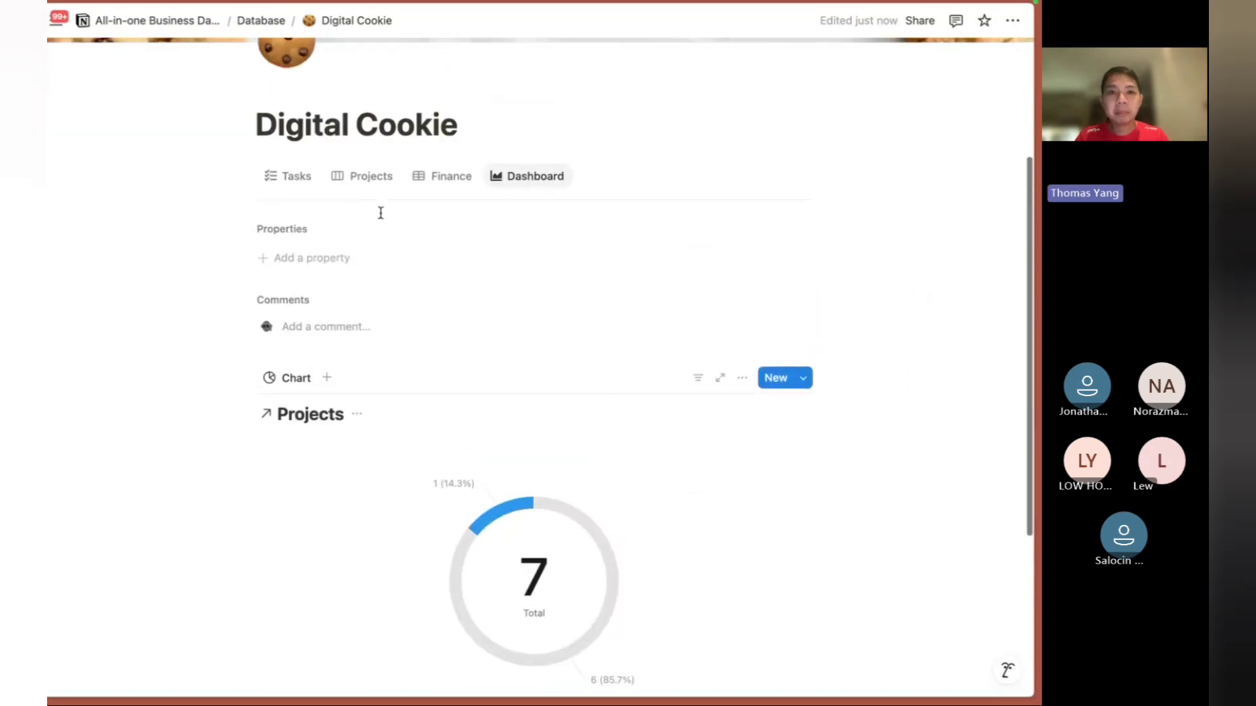
{"action": "left_click", "coordinate": [358, 188]}
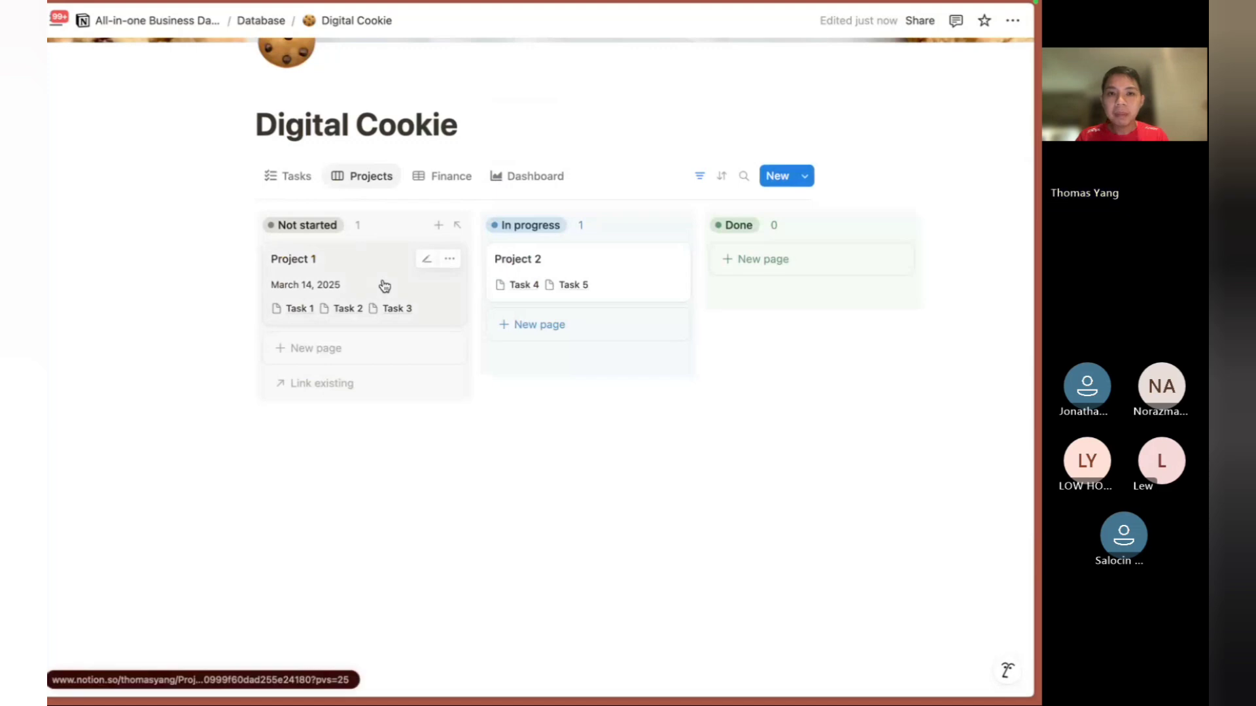
{"action": "left_click", "coordinate": [380, 286]}
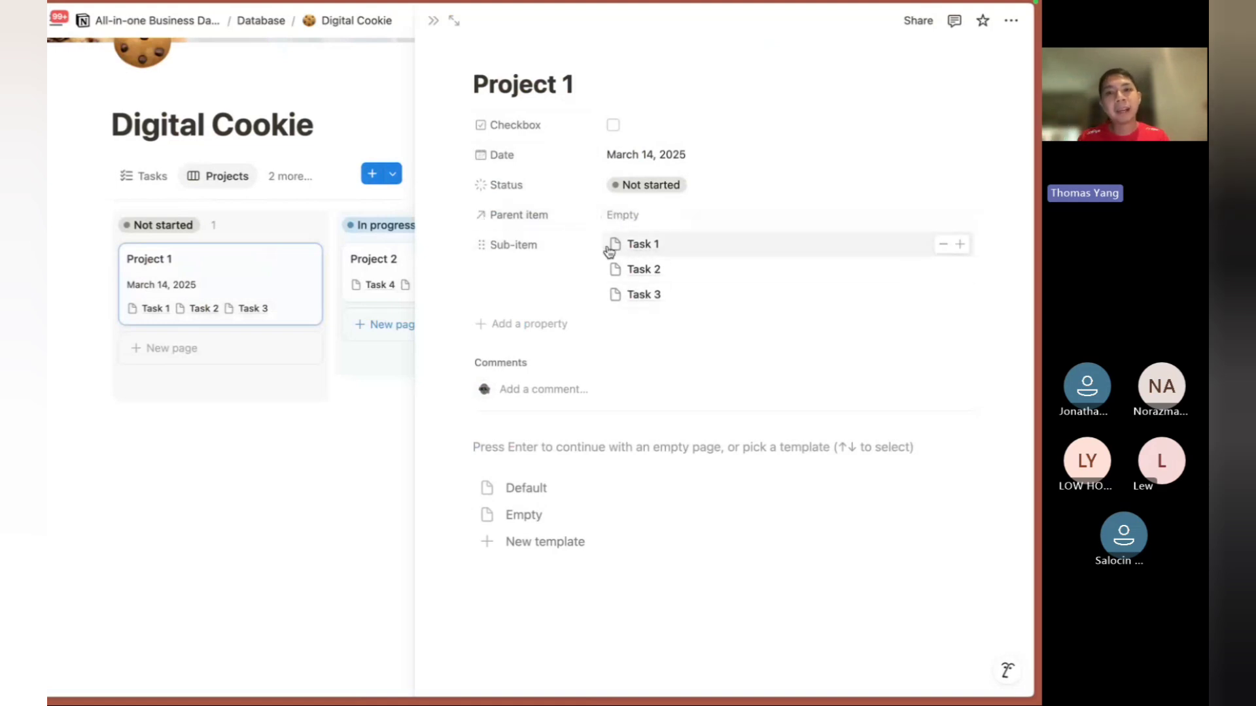
{"action": "left_click", "coordinate": [401, 263]}
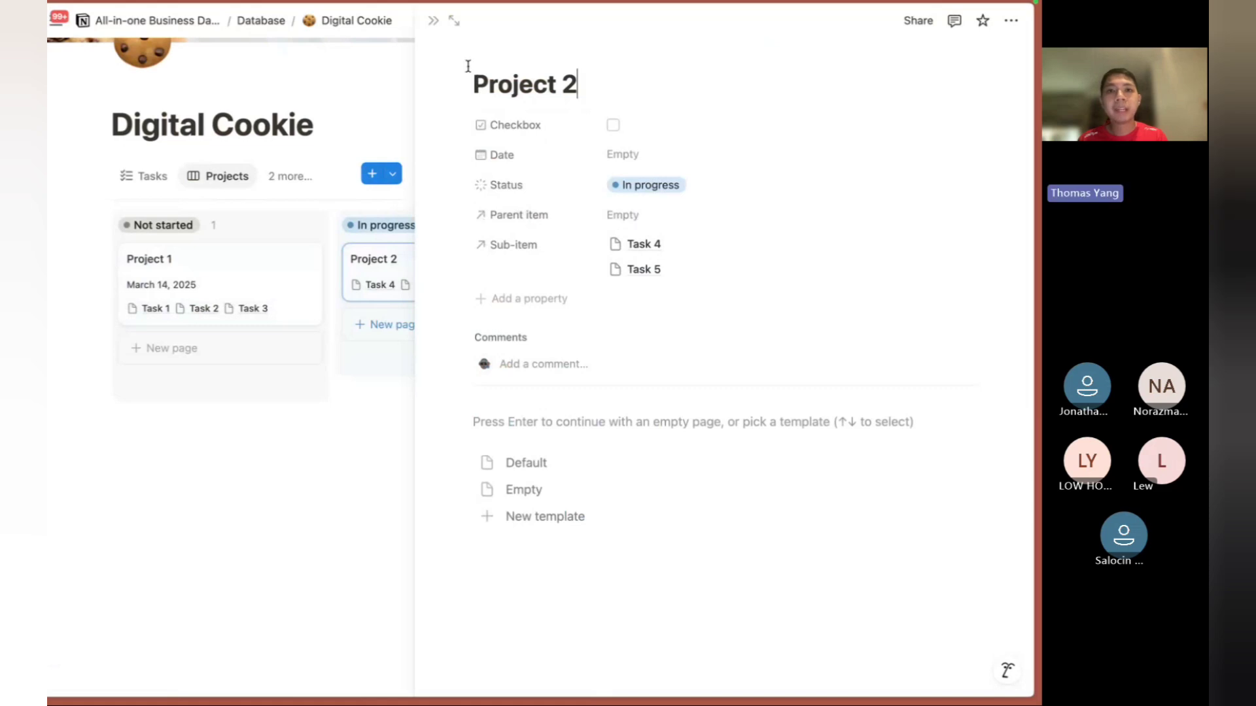
{"action": "left_click", "coordinate": [432, 25]}
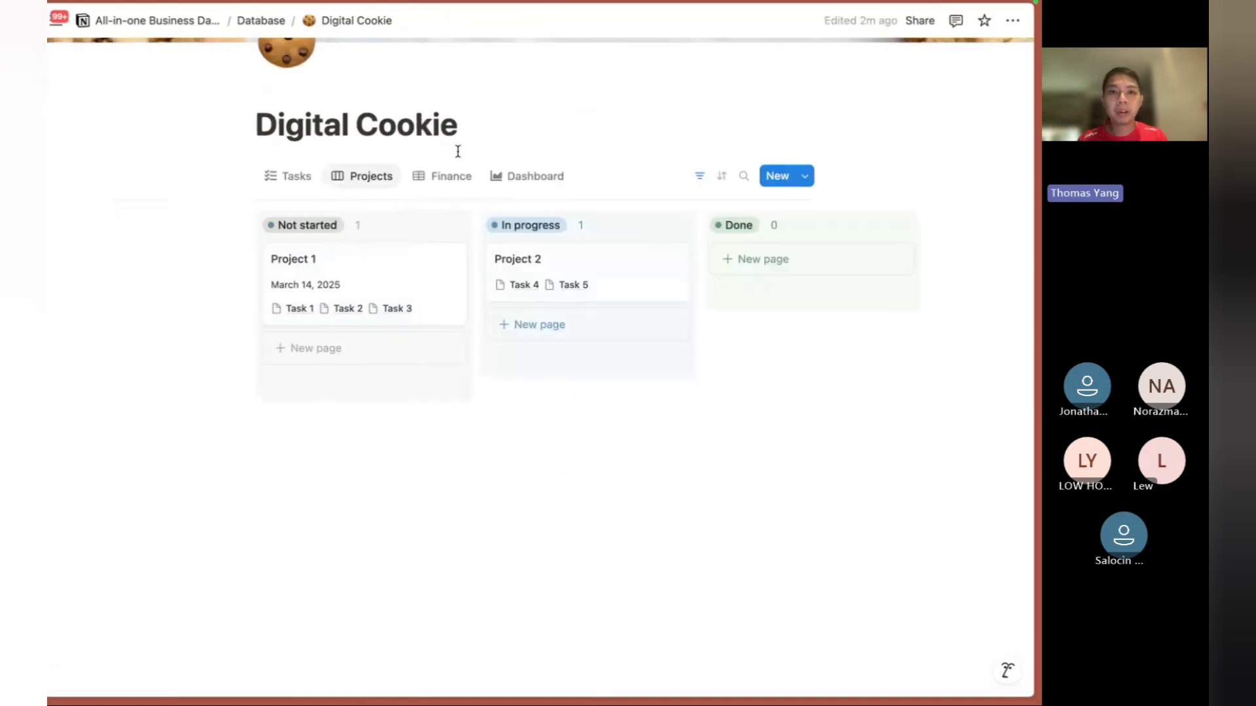
Filter the Dashboard's Projects chart to entries whose Parent item is empty.
{"action": "left_click", "coordinate": [507, 175]}
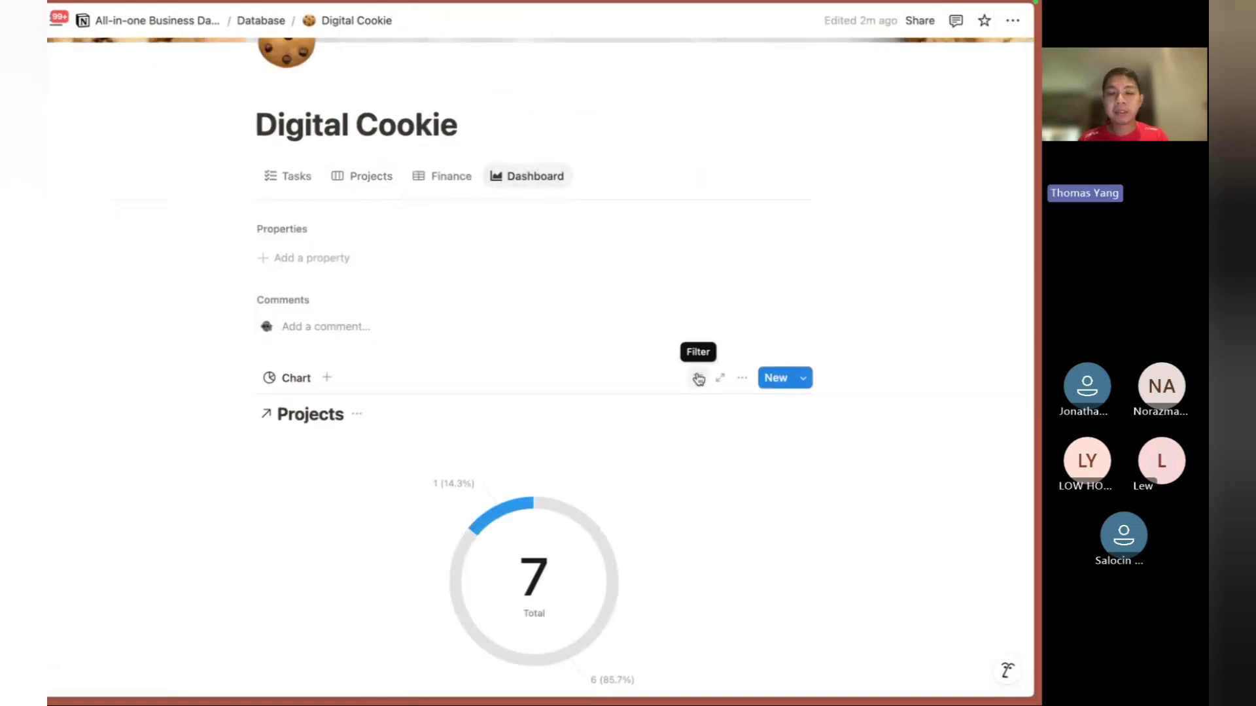
{"action": "scroll", "coordinate": [698, 376], "scroll_direction": "down", "scroll_amount": 1}
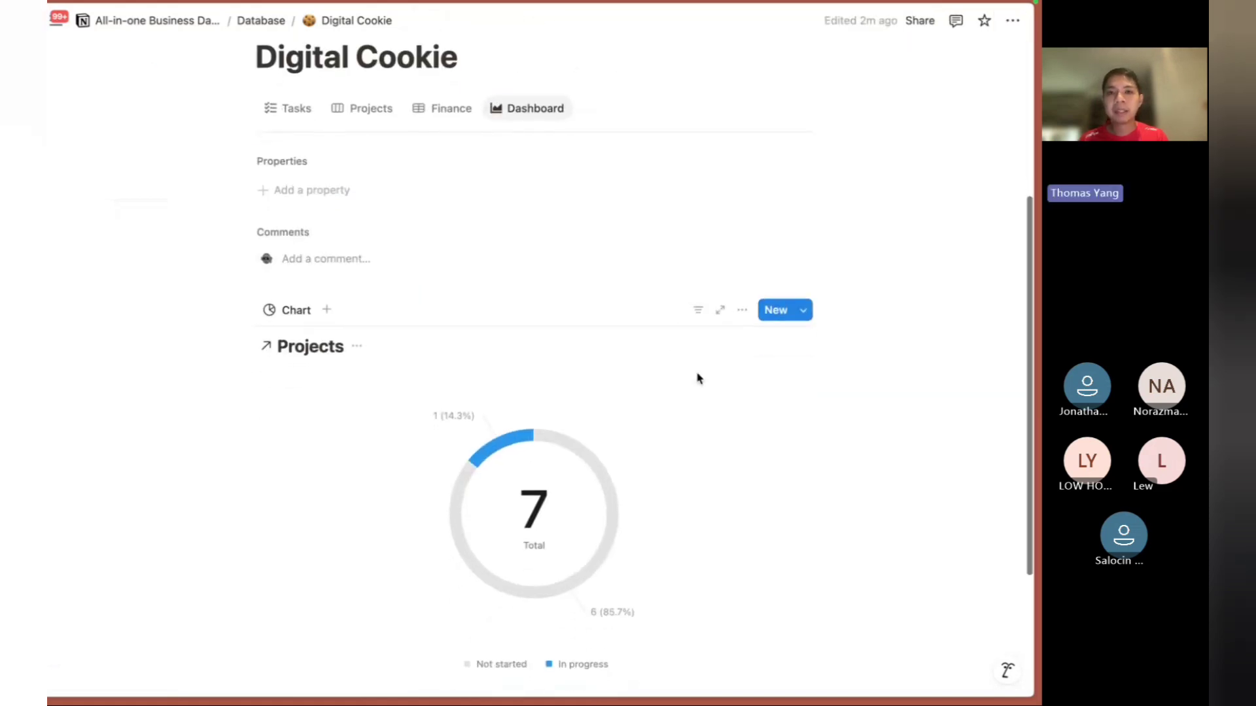
{"action": "left_click", "coordinate": [698, 309]}
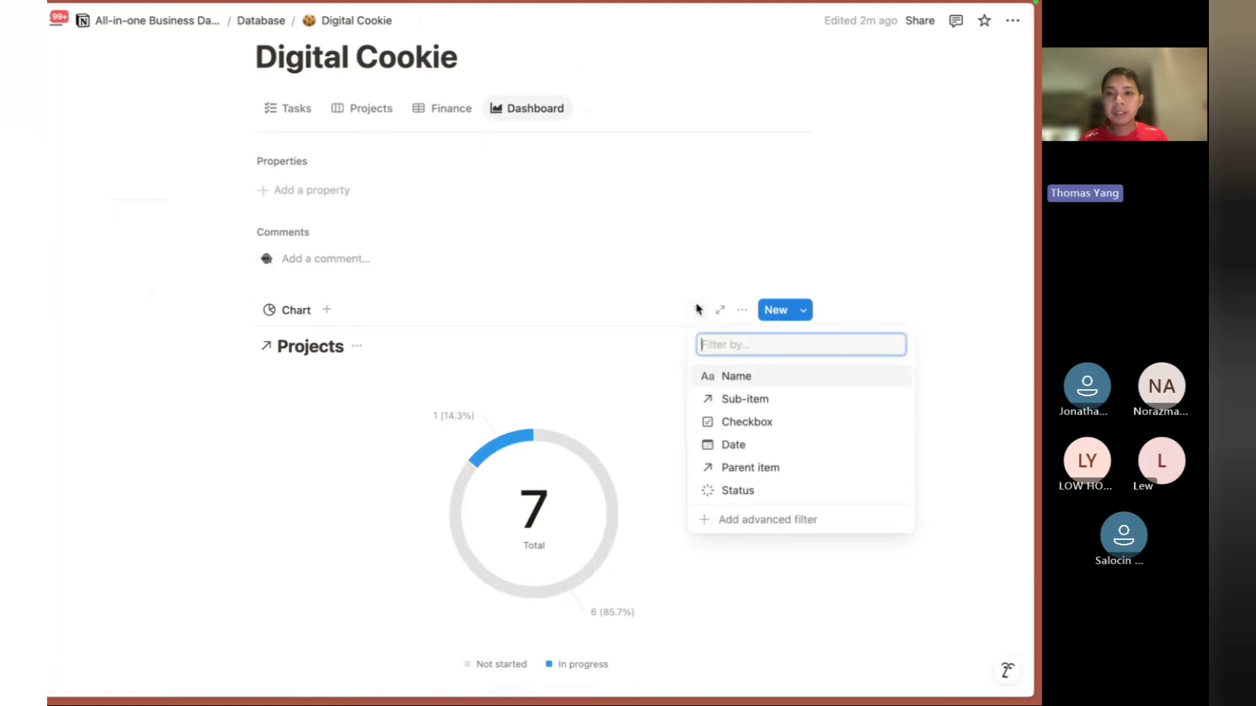
{"action": "left_click", "coordinate": [729, 469]}
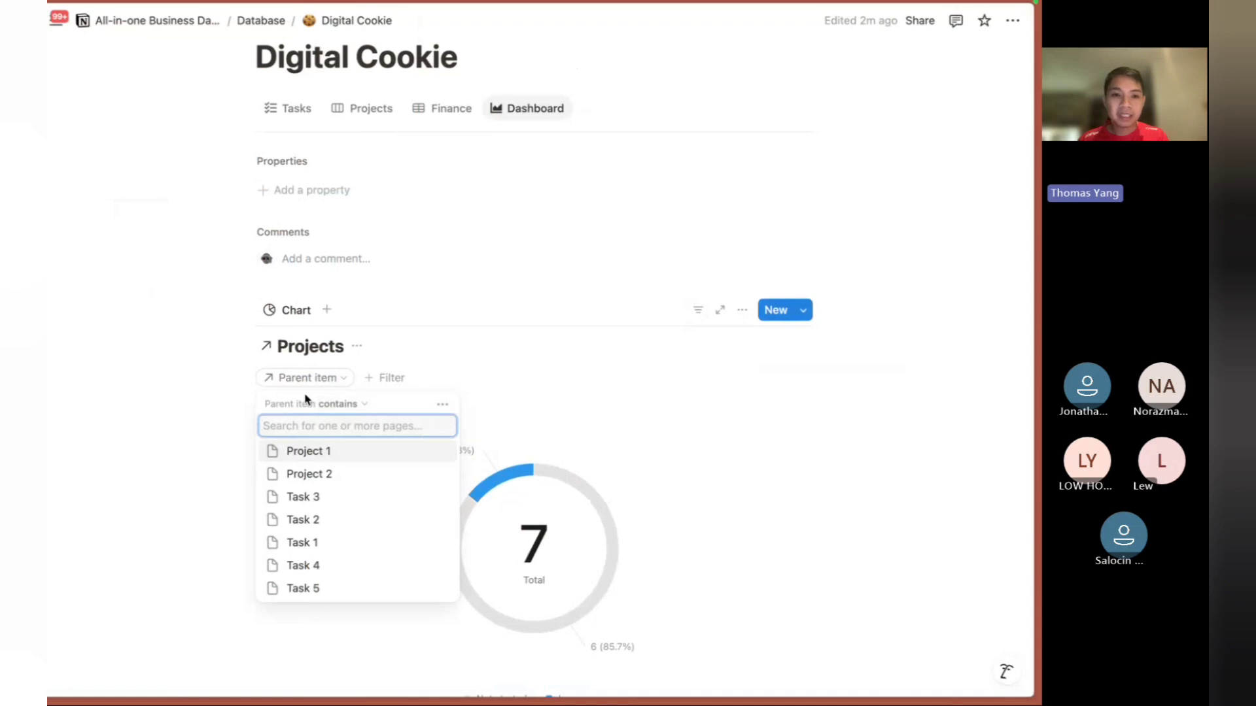
{"action": "left_click", "coordinate": [358, 406]}
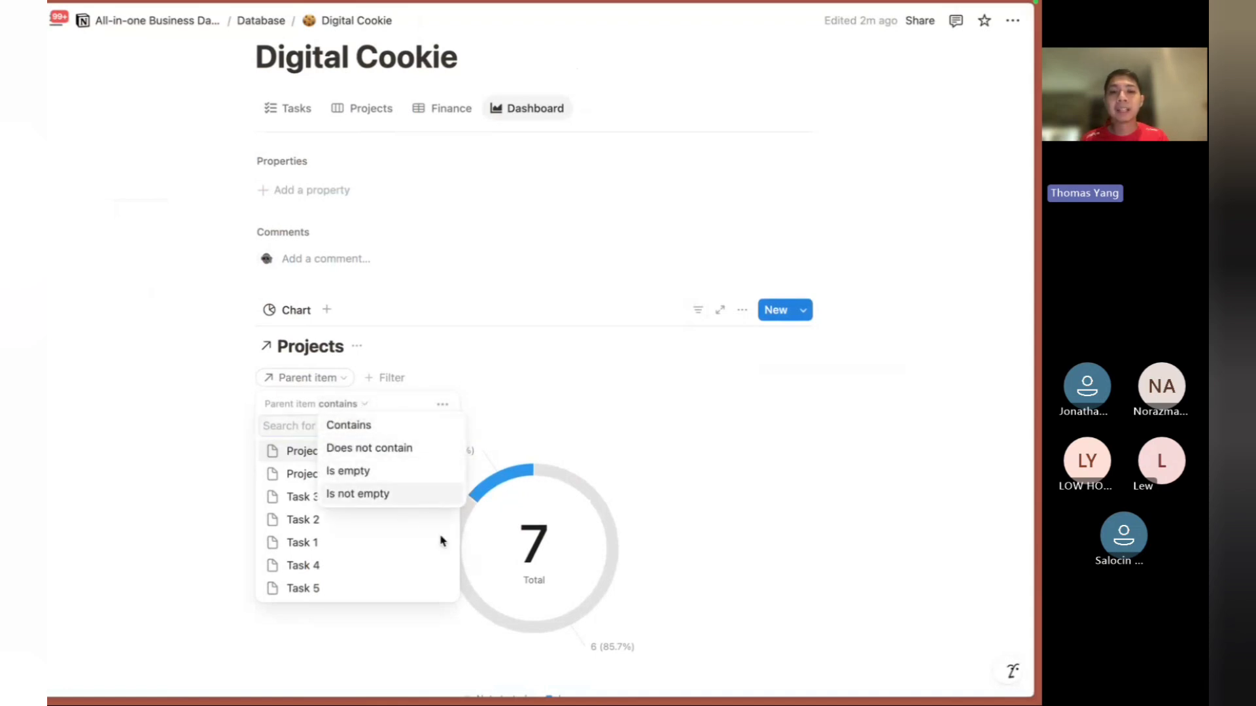
{"action": "left_click", "coordinate": [340, 471]}
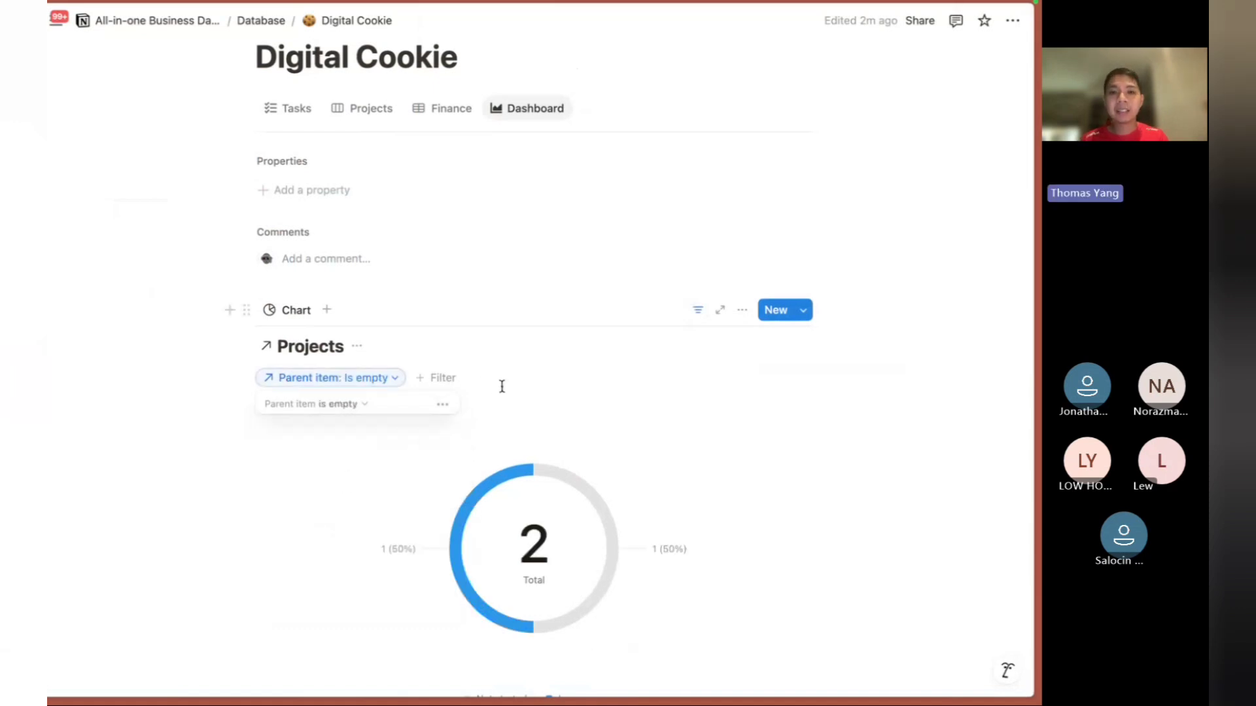
{"action": "scroll", "coordinate": [502, 387], "scroll_direction": "down", "scroll_amount": 2}
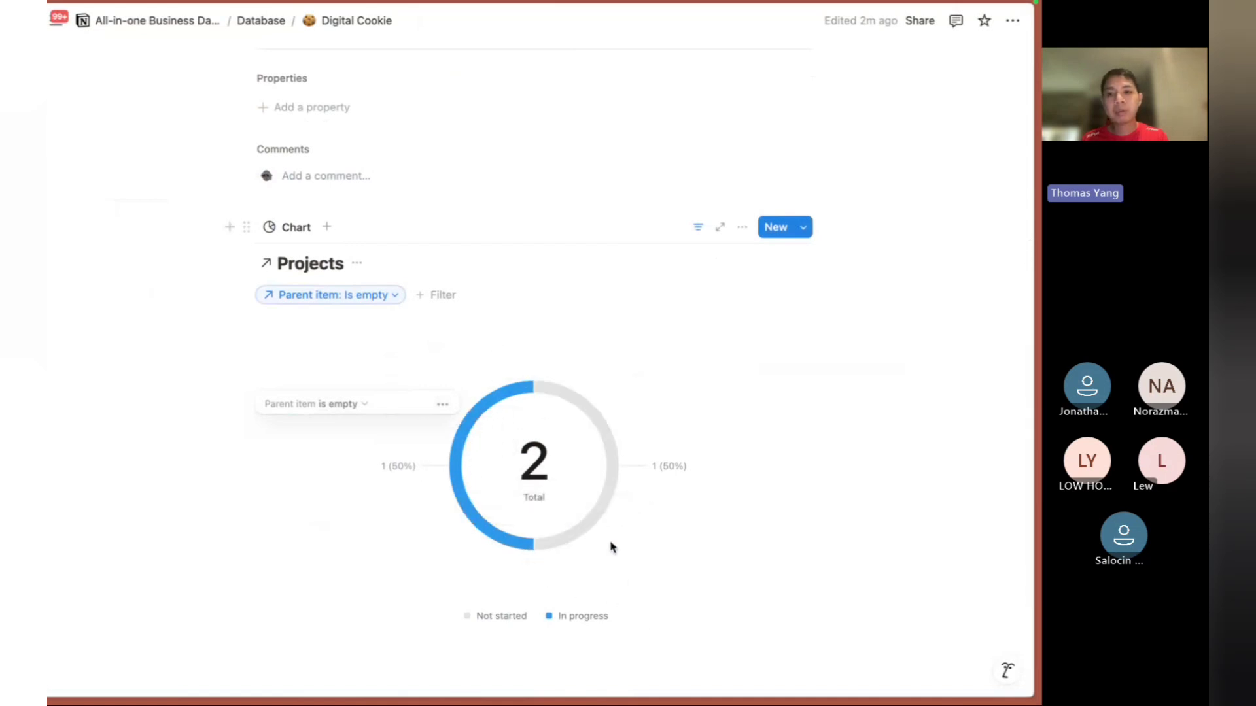
{"action": "left_click", "coordinate": [697, 227]}
{"action": "left_click", "coordinate": [698, 228]}
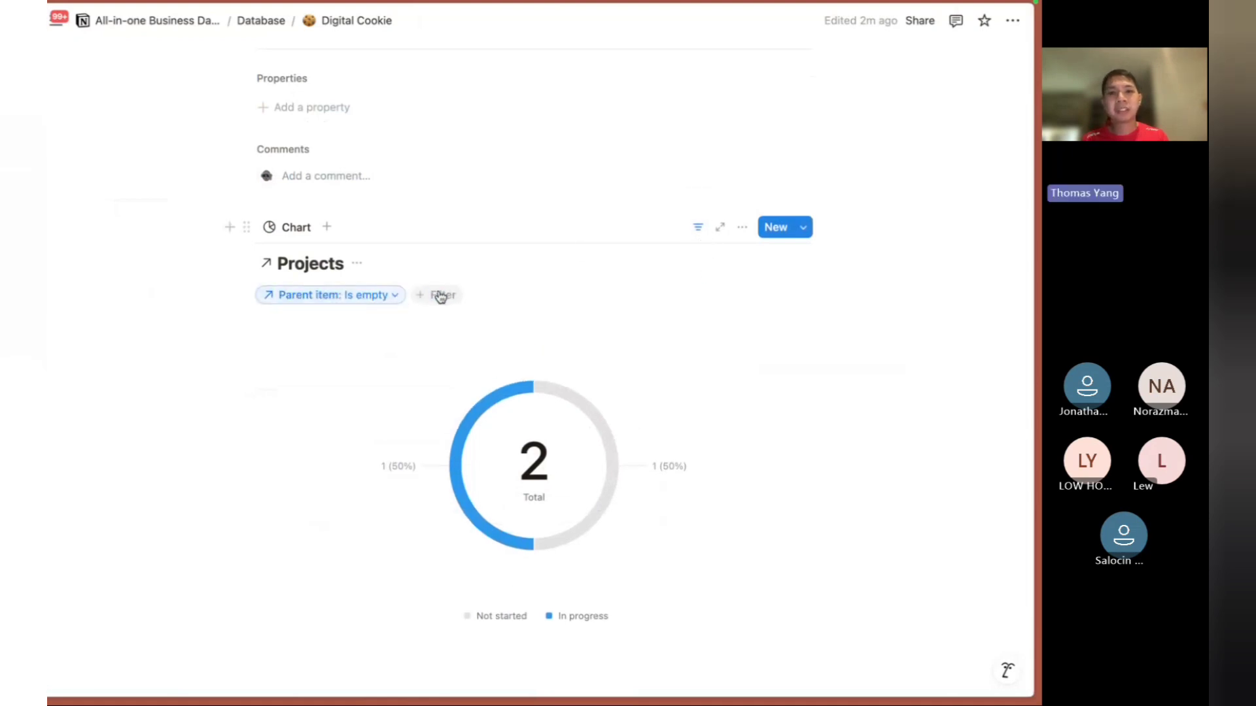
Look at the filterable properties of the Dashboard's Projects chart, then hide its filter bar.
{"action": "left_click", "coordinate": [441, 295]}
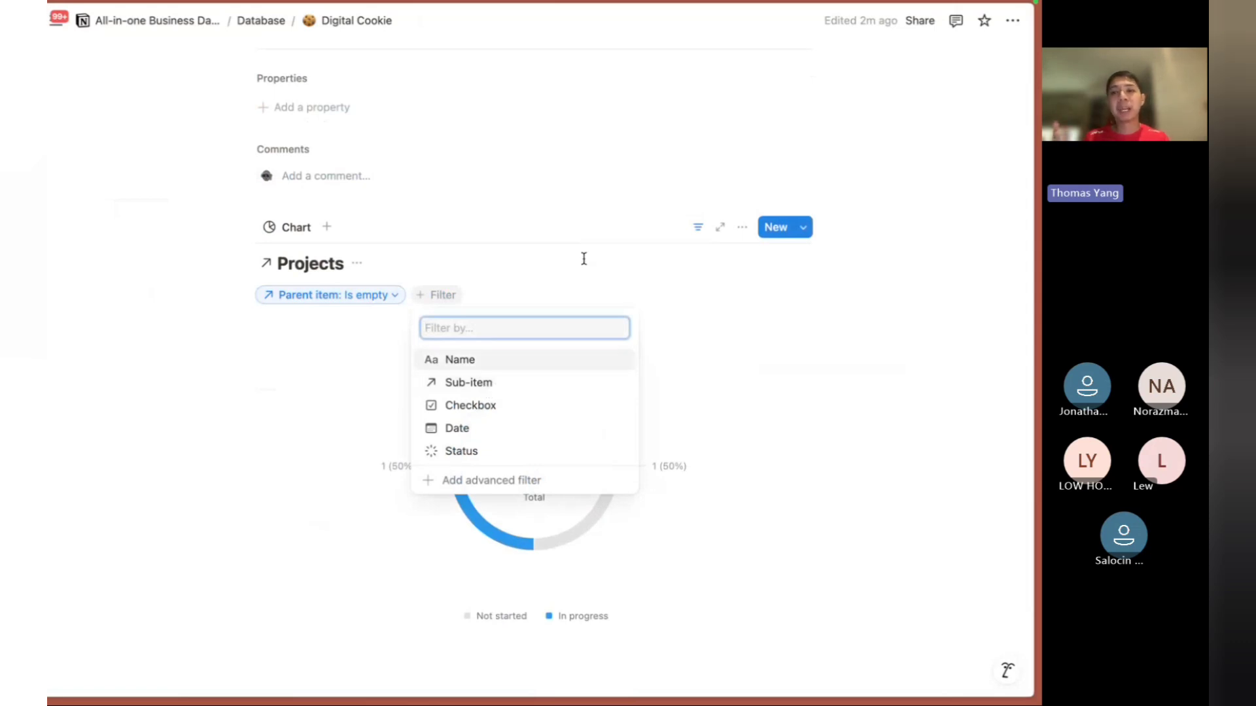
{"action": "left_click", "coordinate": [699, 229]}
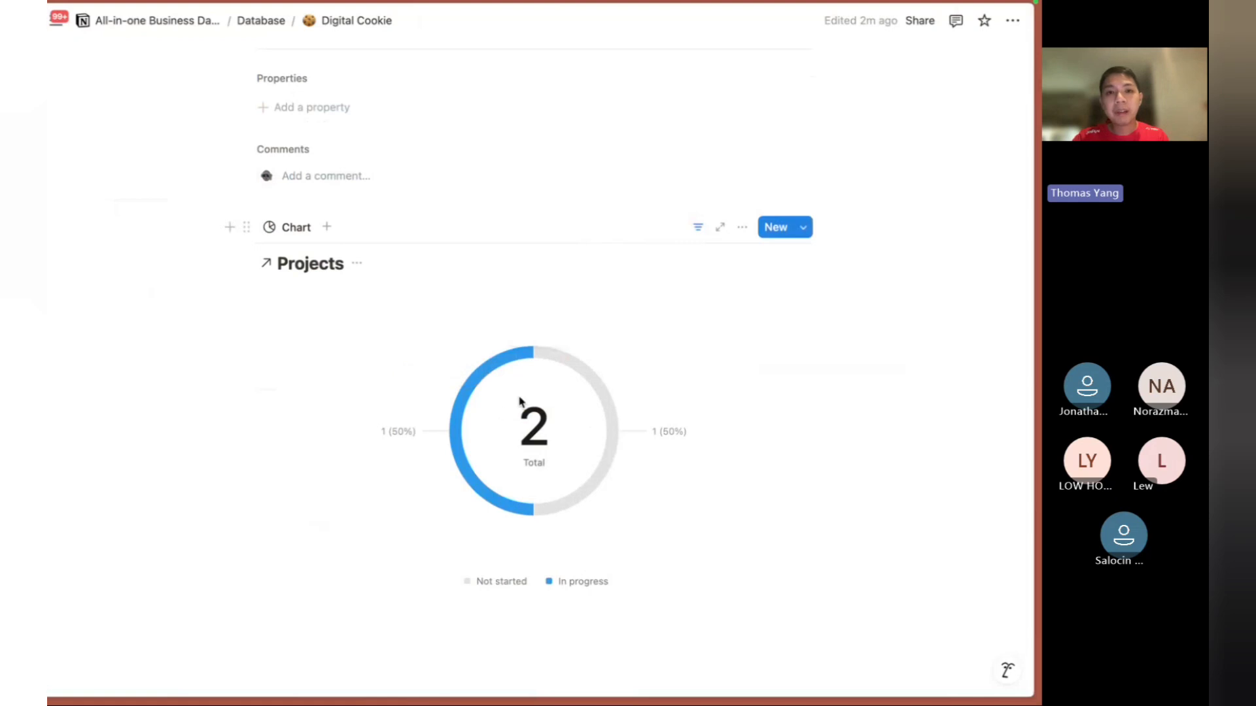
Set Client 1's date in the Finance view to February 10, 2025.
{"action": "scroll", "coordinate": [377, 353], "scroll_direction": "up", "scroll_amount": 3}
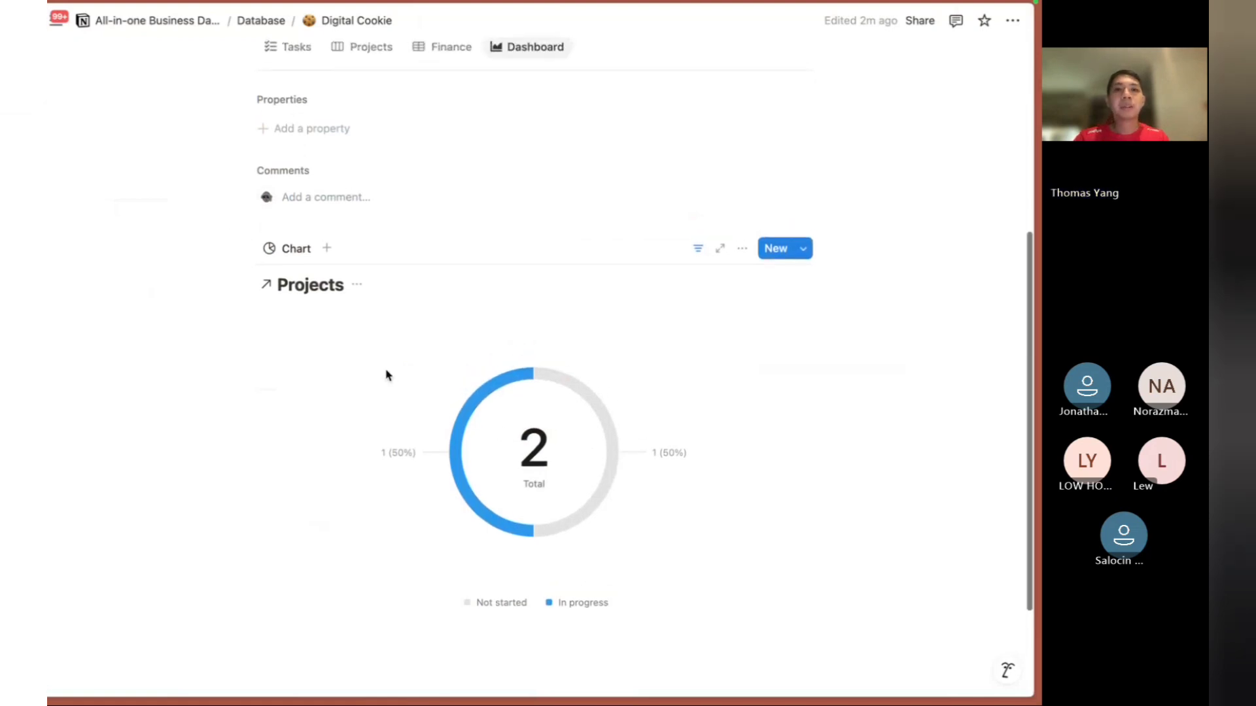
{"action": "scroll", "coordinate": [386, 375], "scroll_direction": "up", "scroll_amount": 1}
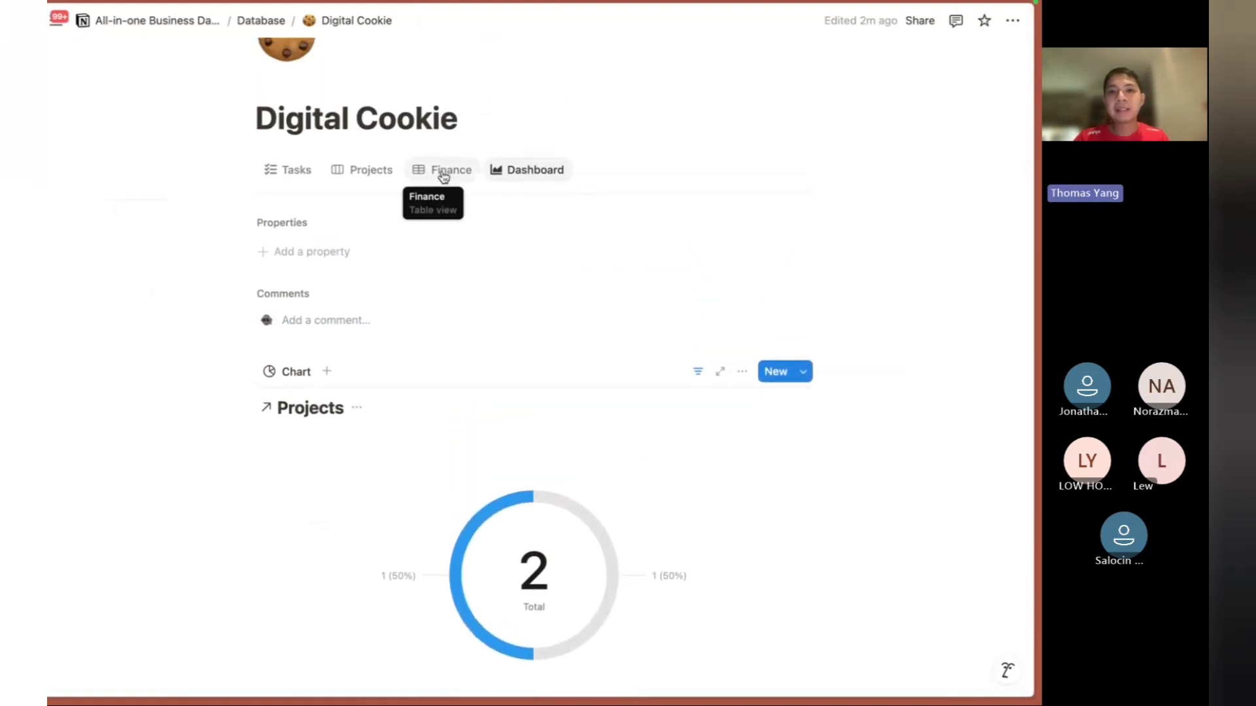
{"action": "scroll", "coordinate": [484, 334], "scroll_direction": "down", "scroll_amount": 3}
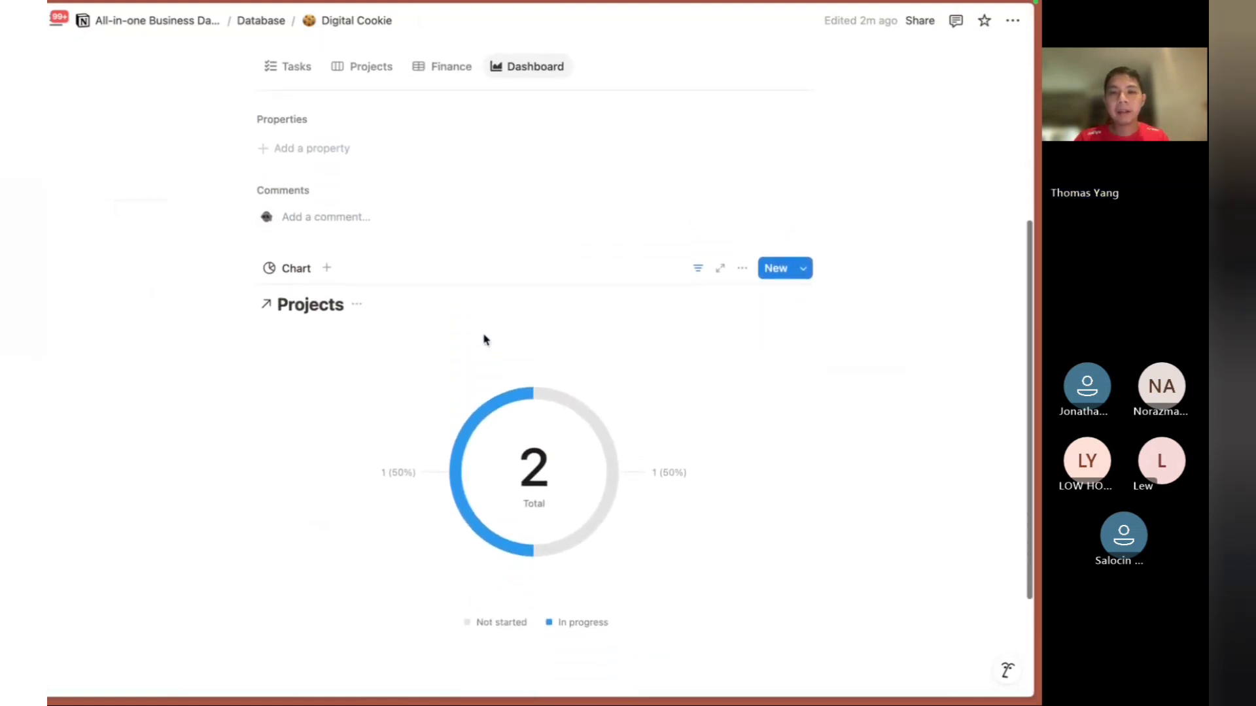
{"action": "left_click", "coordinate": [457, 60]}
{"action": "scroll", "coordinate": [457, 203], "scroll_direction": "up", "scroll_amount": 1}
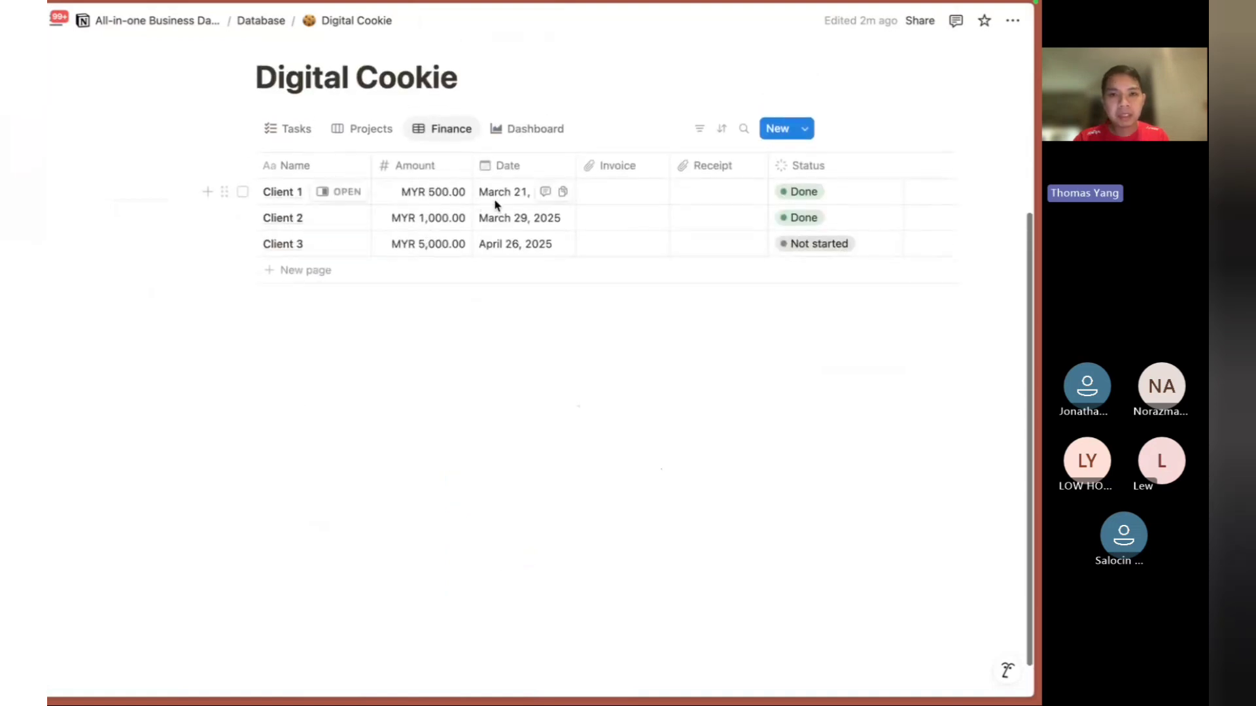
{"action": "left_click", "coordinate": [495, 200]}
{"action": "left_click", "coordinate": [634, 257]}
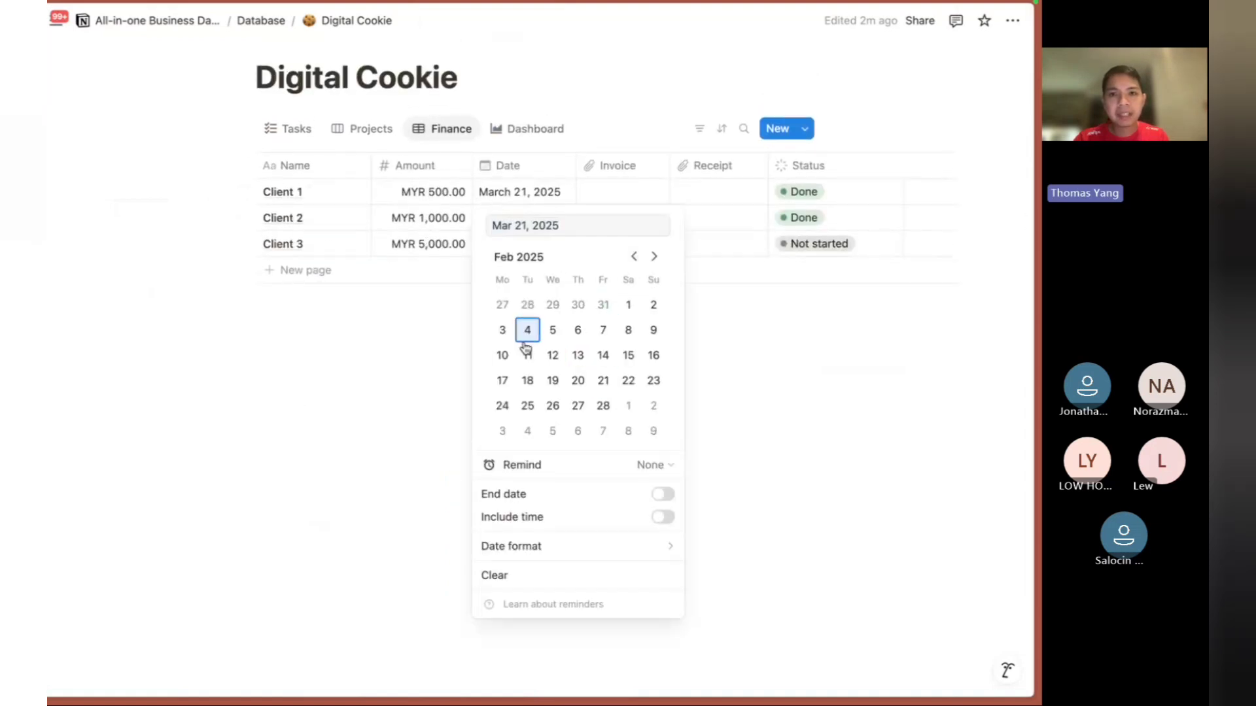
{"action": "left_click", "coordinate": [502, 355]}
{"action": "left_click", "coordinate": [421, 299]}
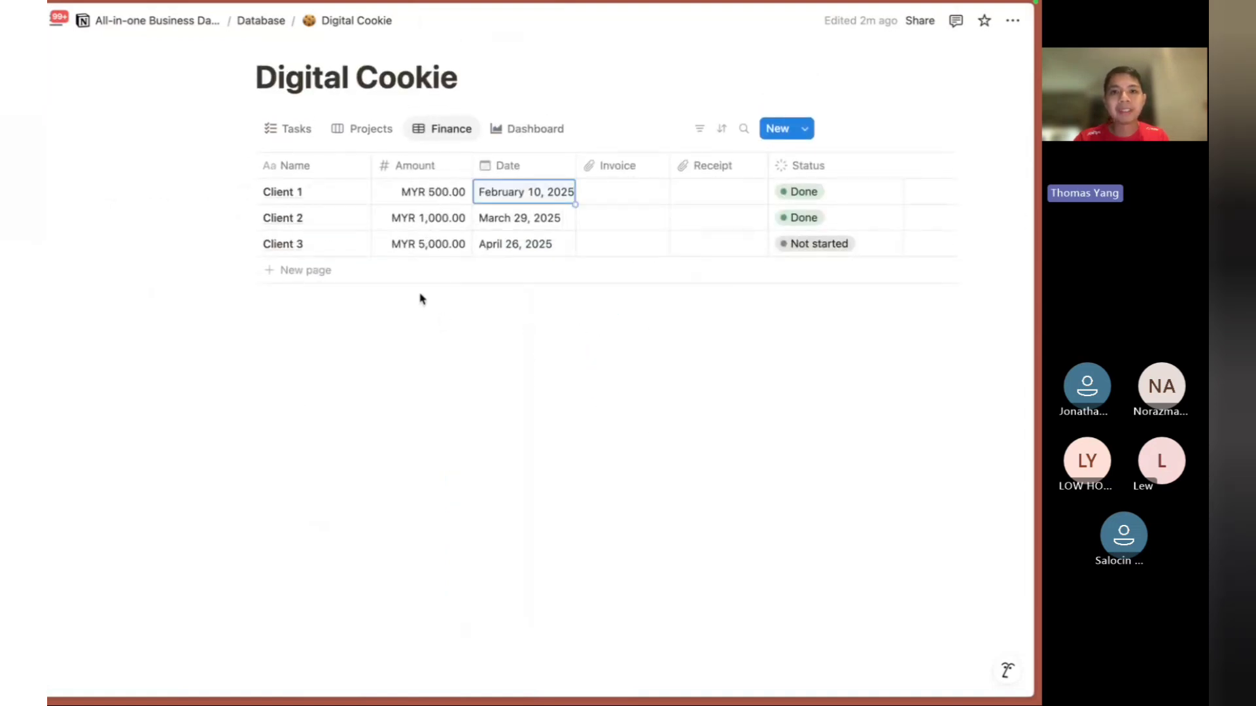
Return to the Dashboard view and insert a linked view of the Finance database below the Projects chart.
{"action": "left_click", "coordinate": [509, 134]}
{"action": "scroll", "coordinate": [482, 530], "scroll_direction": "down", "scroll_amount": 3}
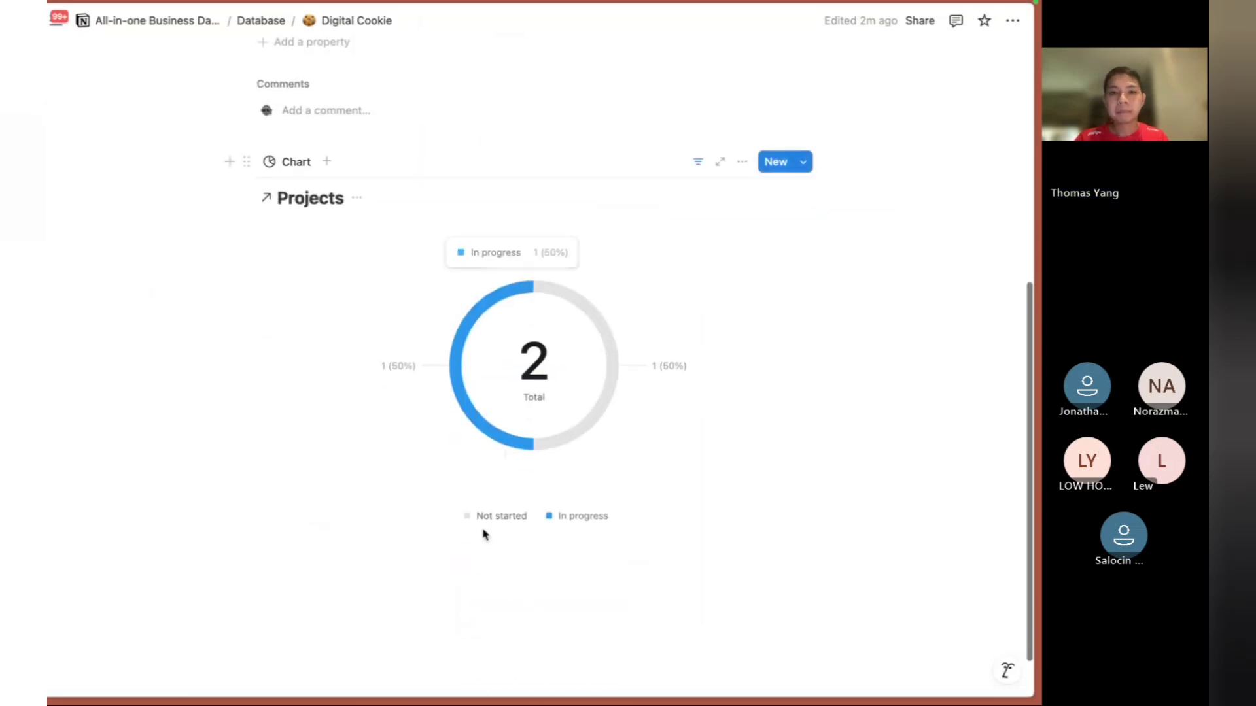
{"action": "left_click", "coordinate": [466, 573]}
{"action": "type", "text": "/t"}
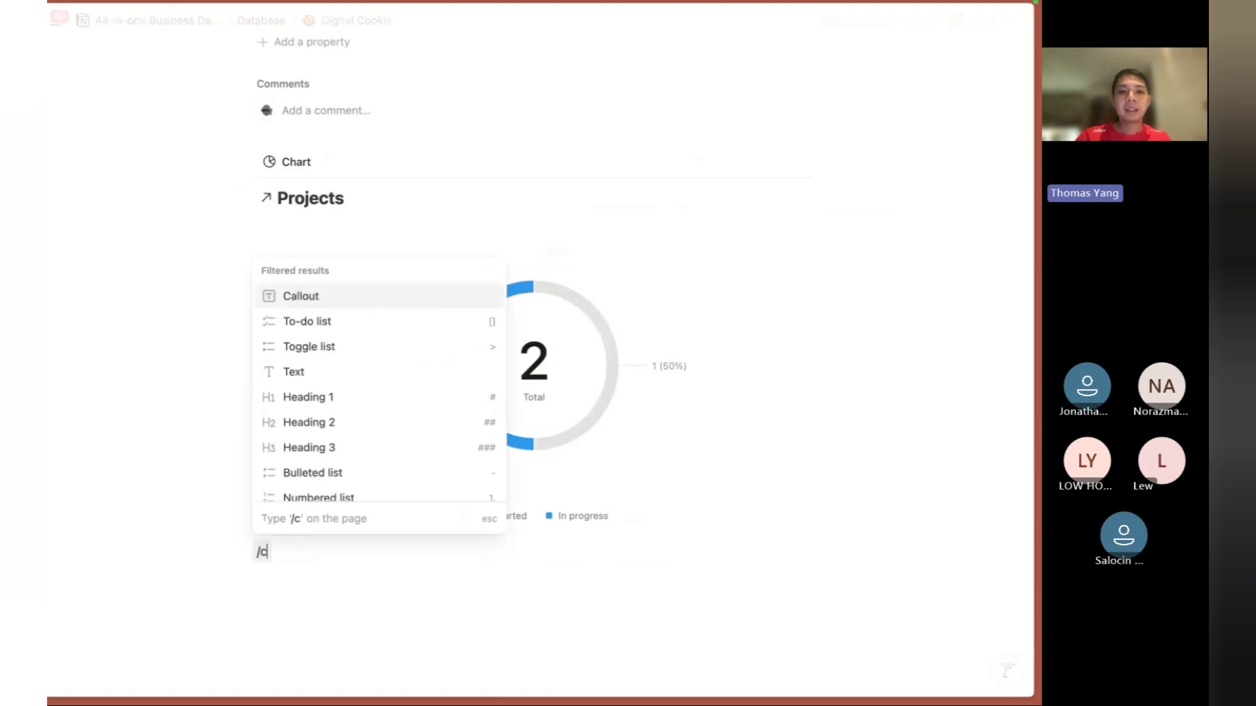
{"action": "key", "text": "BackSpace"}
{"action": "key", "text": "BackSpace"}
{"action": "type", "text": "/"}
{"action": "key", "text": "BackSpace"}
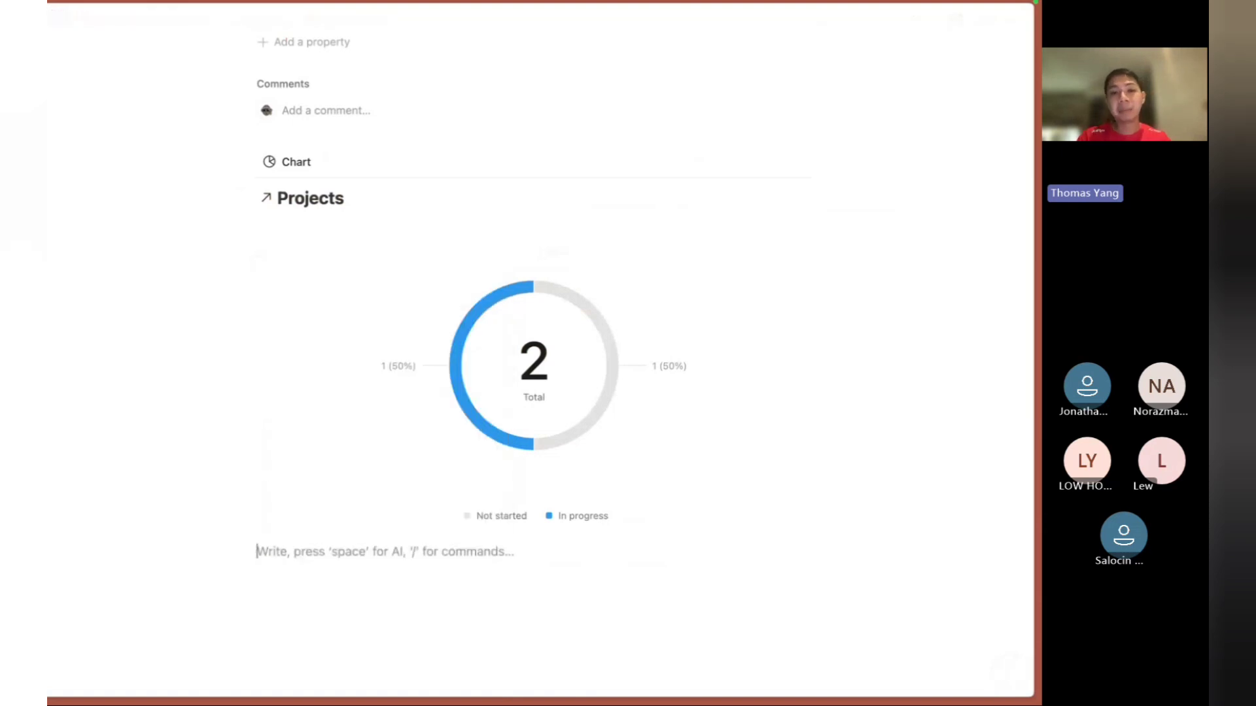
{"action": "type", "text": "/linked"}
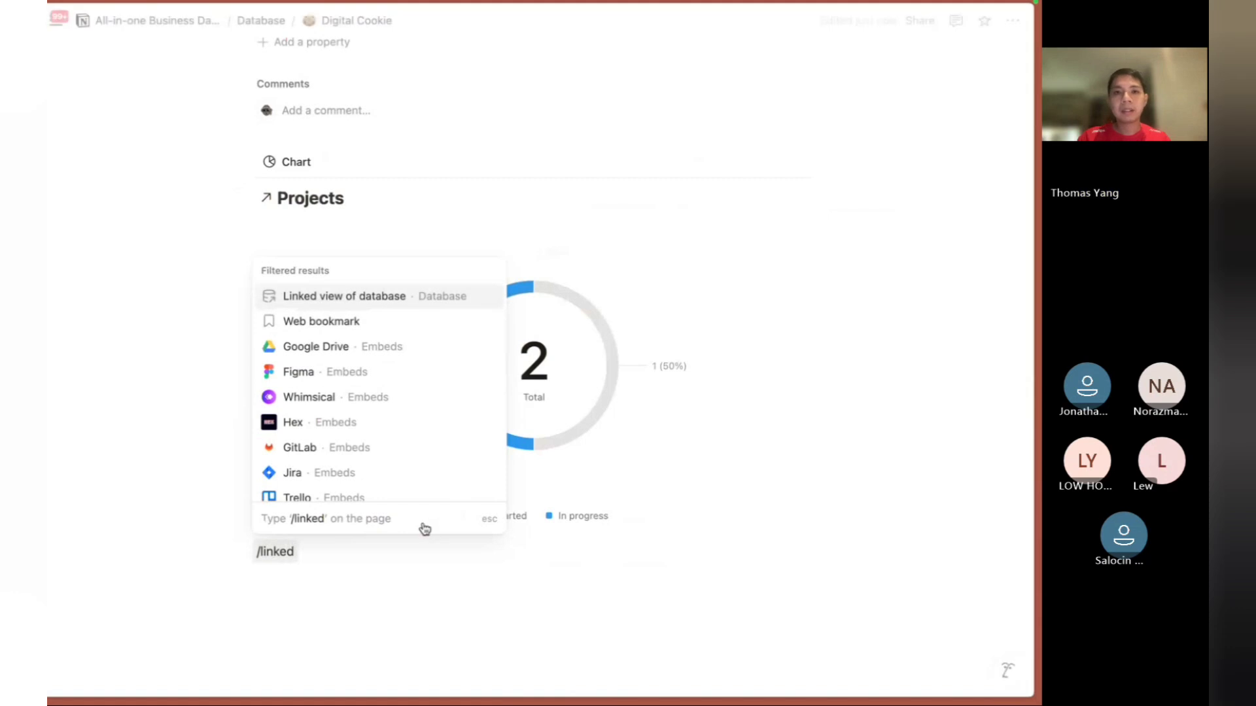
{"action": "left_click", "coordinate": [327, 306]}
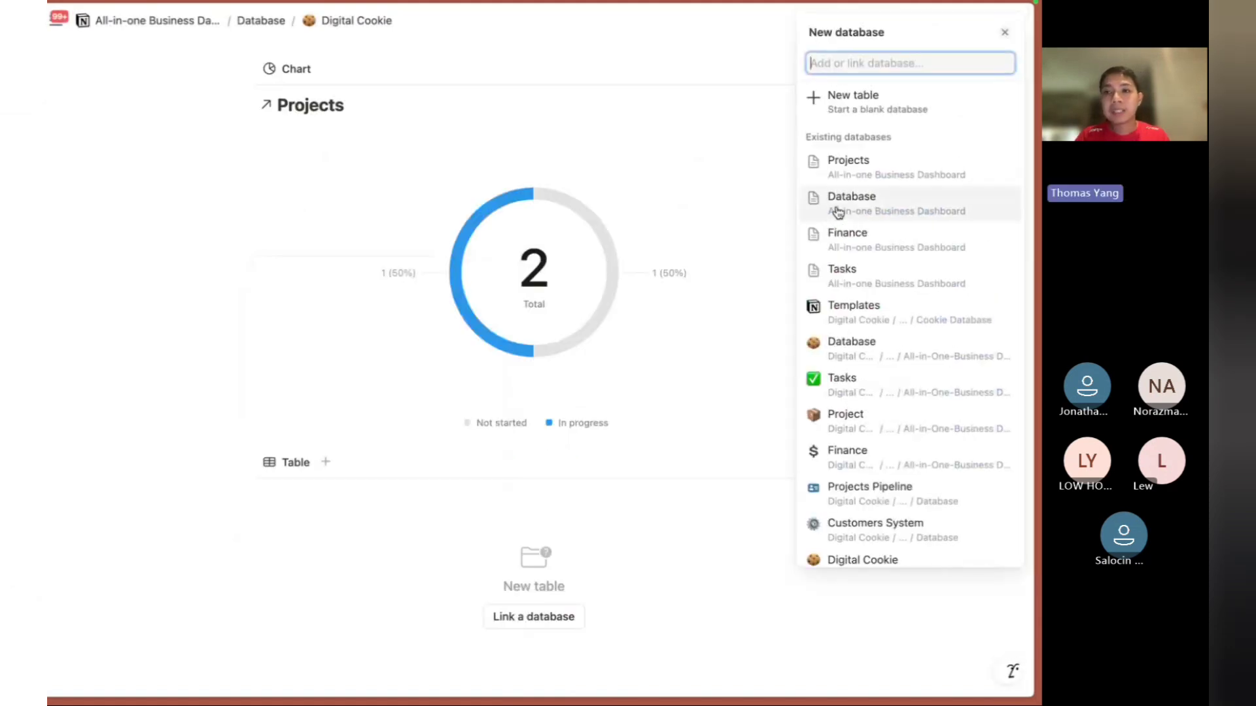
{"action": "left_click", "coordinate": [856, 239]}
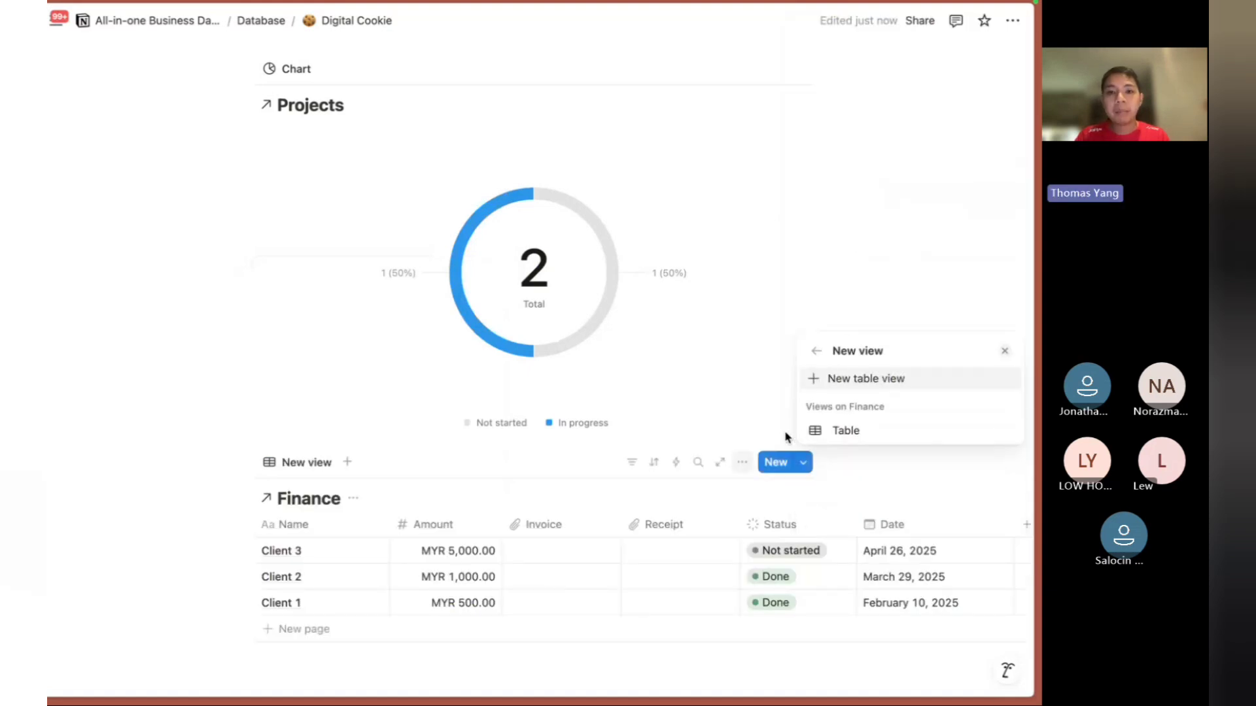
{"action": "left_click", "coordinate": [526, 502]}
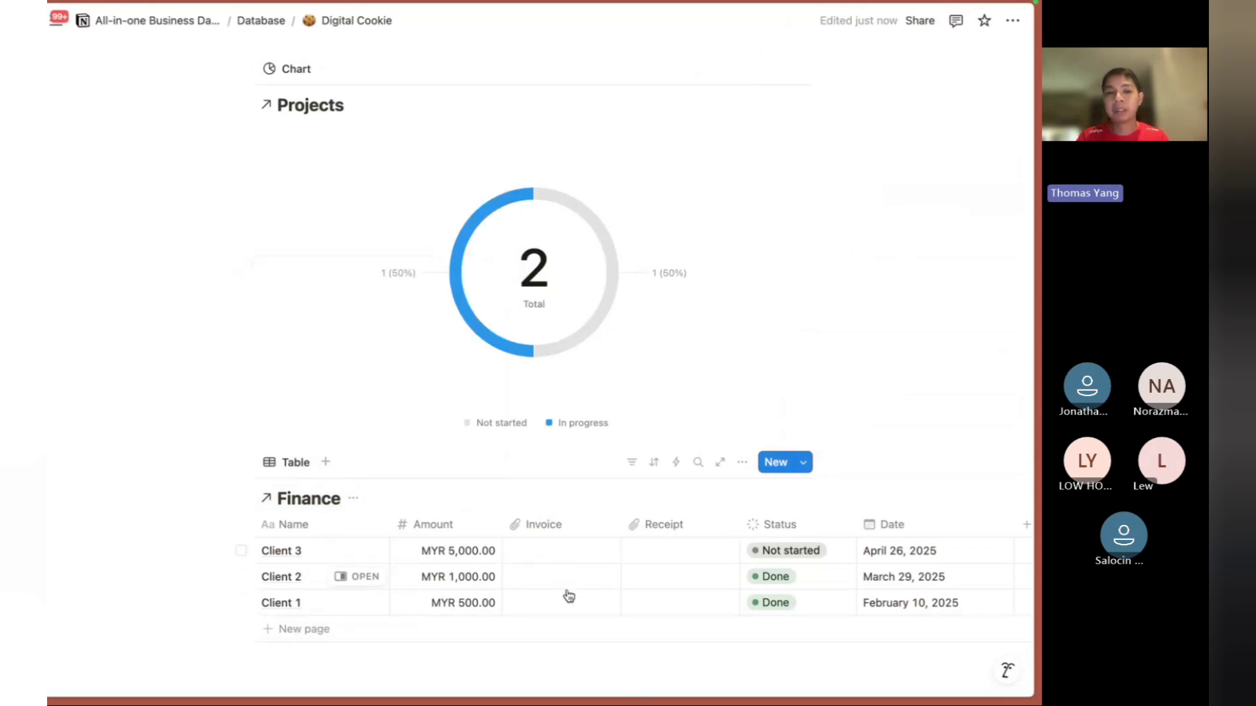
Look at the view options of the linked Finance table.
{"action": "left_click", "coordinate": [273, 464]}
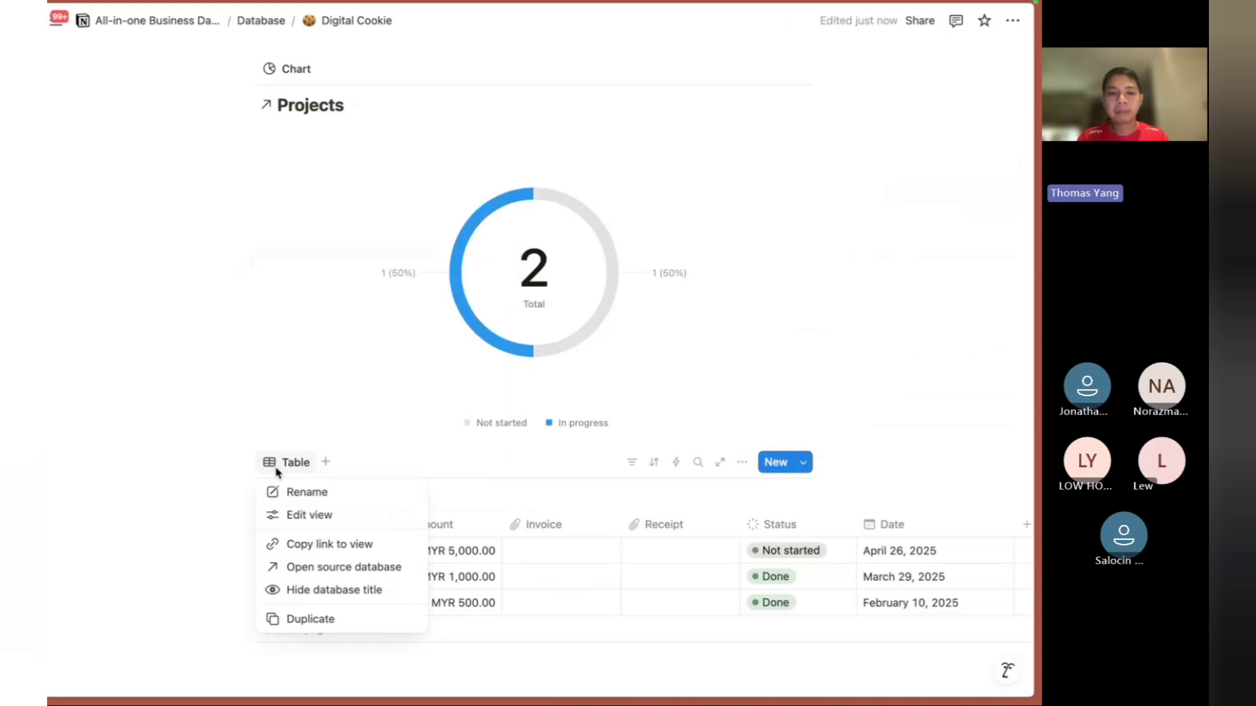
{"action": "left_click", "coordinate": [290, 517]}
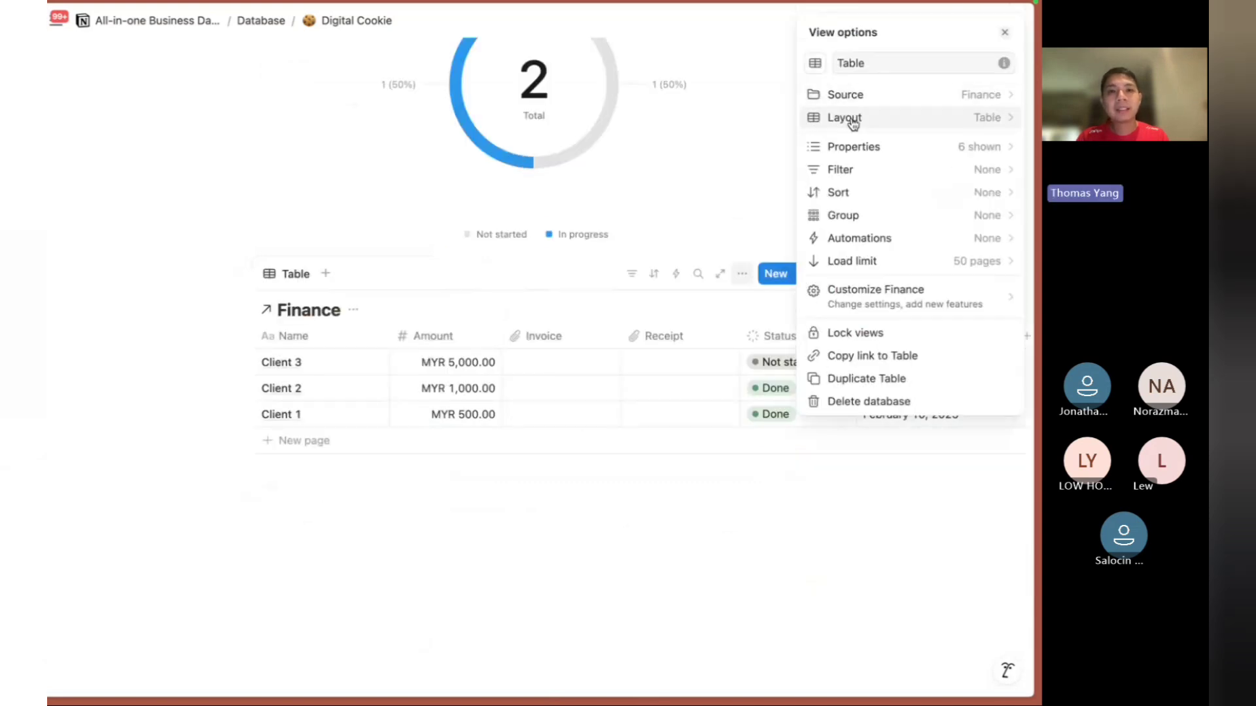
{"action": "left_click", "coordinate": [505, 277]}
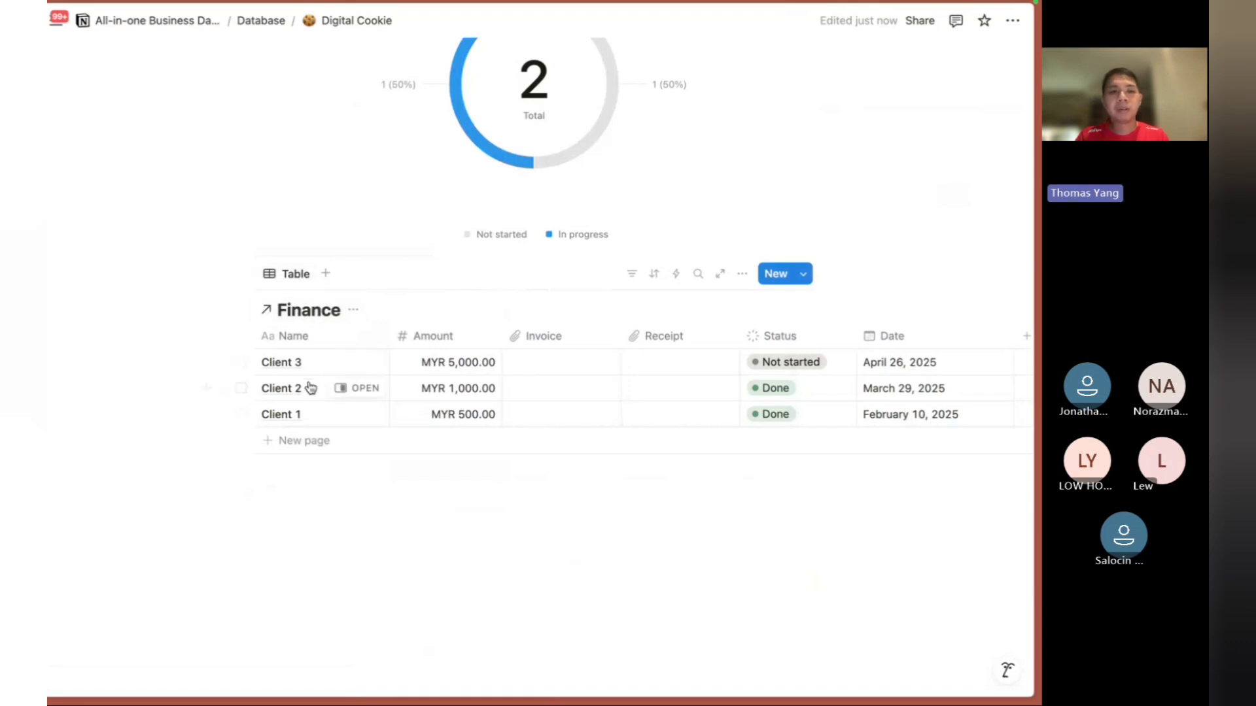
Delete the linked Finance table from the Dashboard body.
{"action": "scroll", "coordinate": [314, 418], "scroll_direction": "up", "scroll_amount": 2}
{"action": "scroll", "coordinate": [300, 370], "scroll_direction": "up", "scroll_amount": 1}
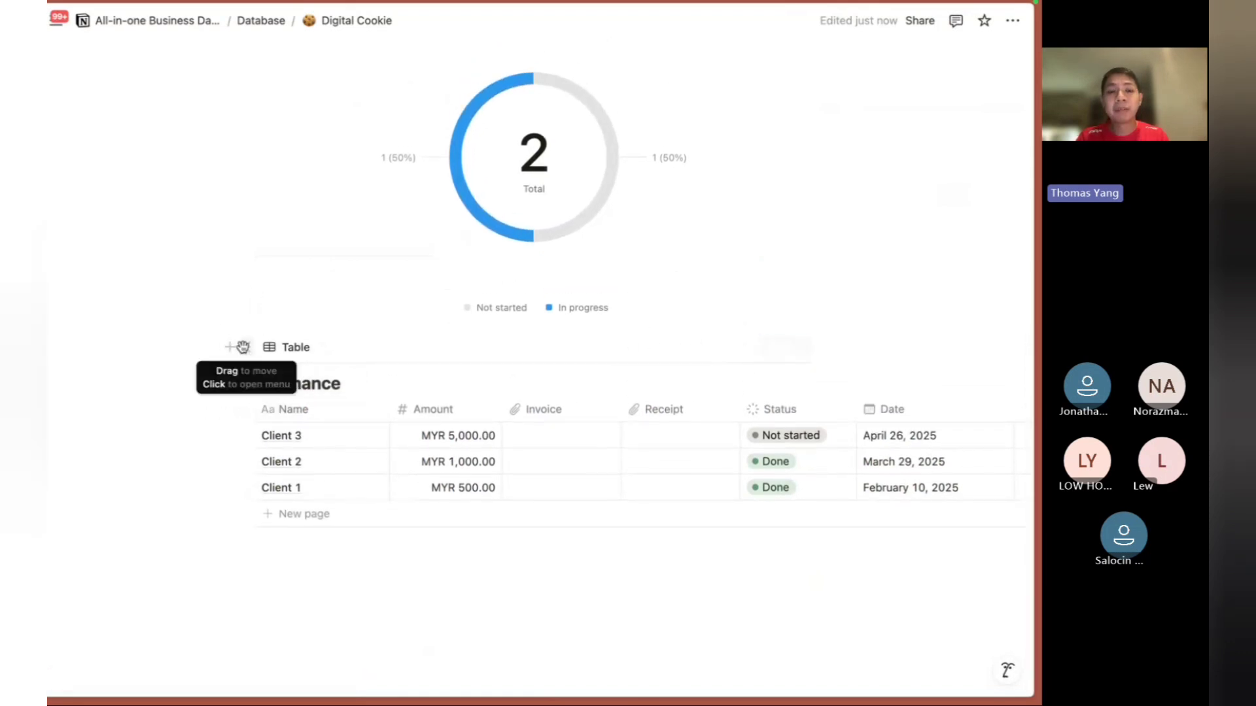
{"action": "left_click", "coordinate": [243, 347]}
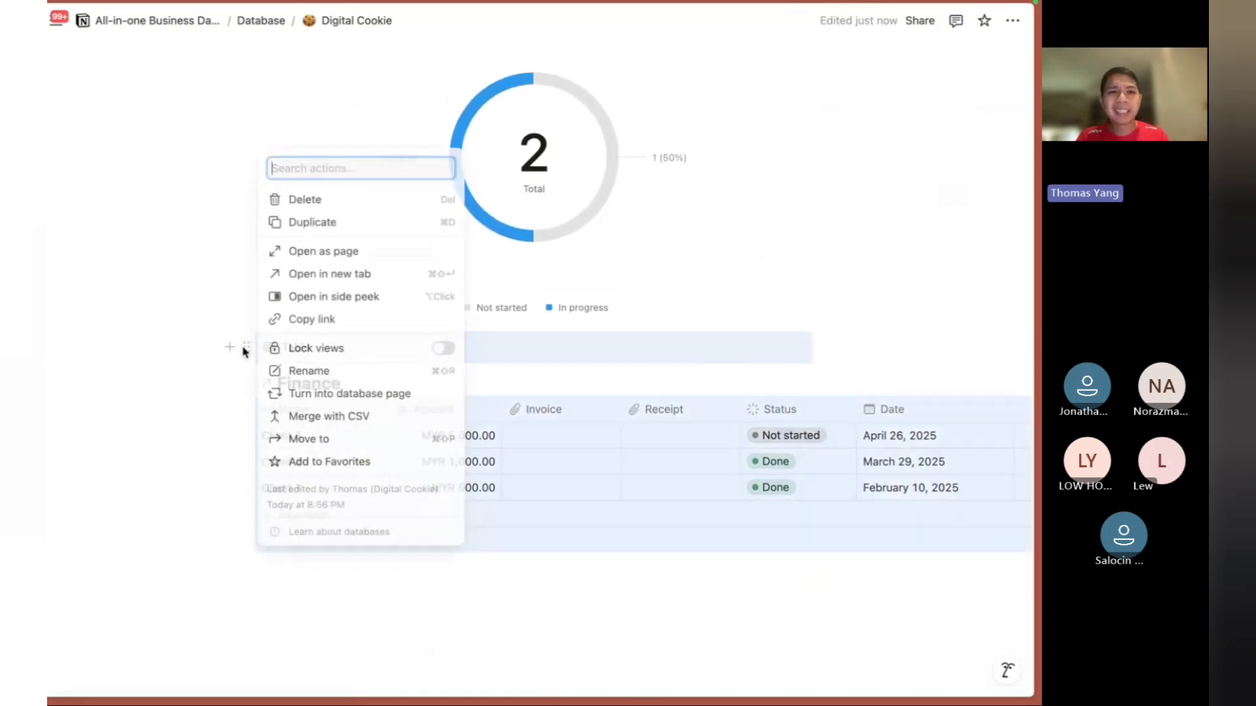
{"action": "left_click", "coordinate": [295, 200]}
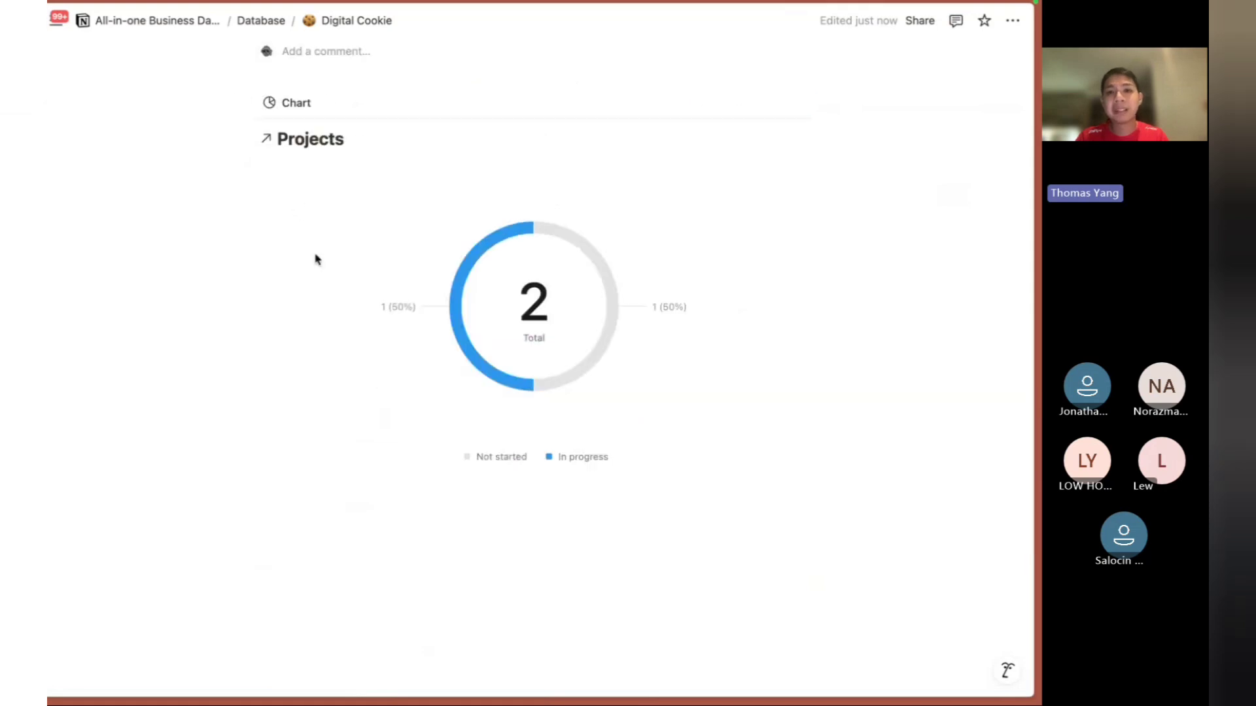
Add a linked database view of the All-in-one Business Dashboard's Finance database under the Projects donut chart.
{"action": "left_click", "coordinate": [457, 522]}
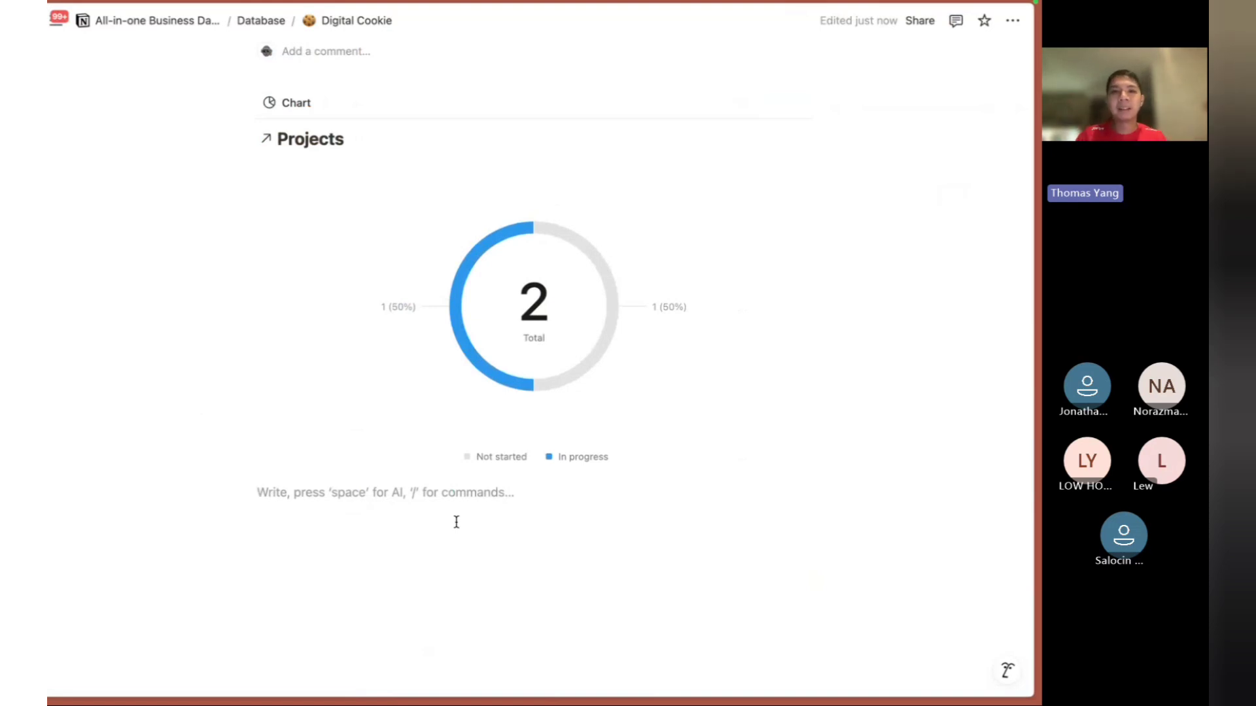
{"action": "type", "text": "/linke"}
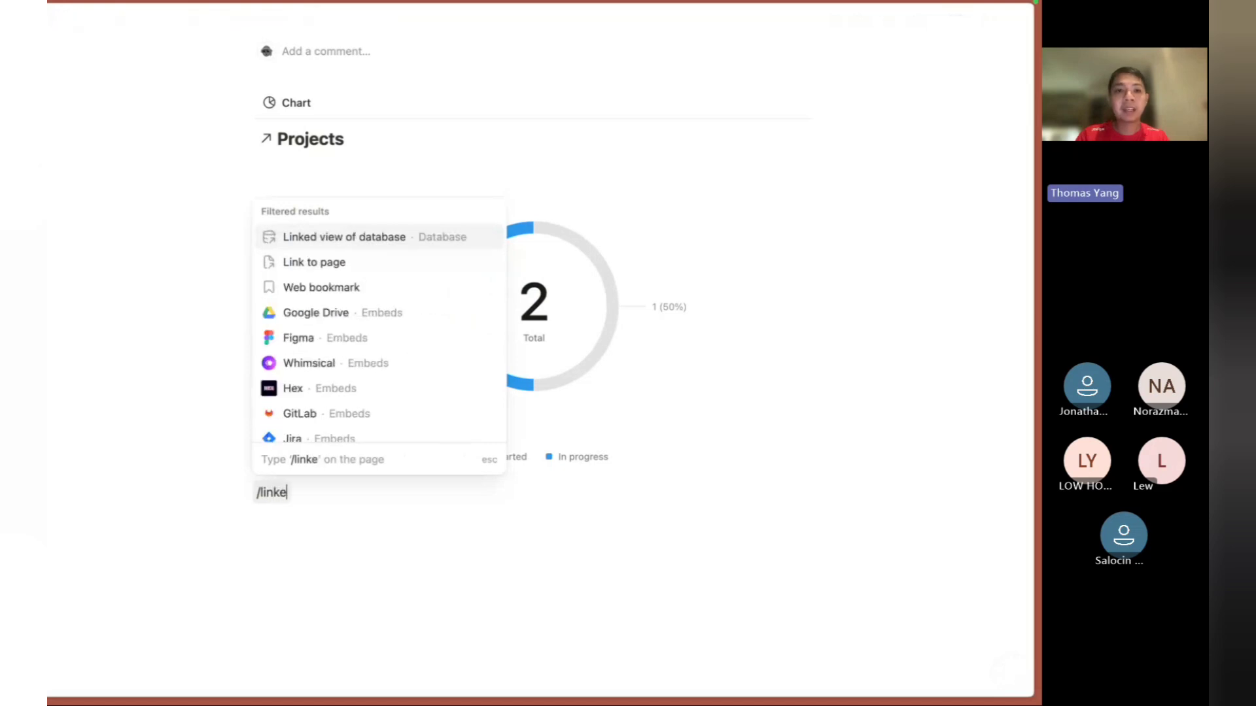
{"action": "type", "text": "d"}
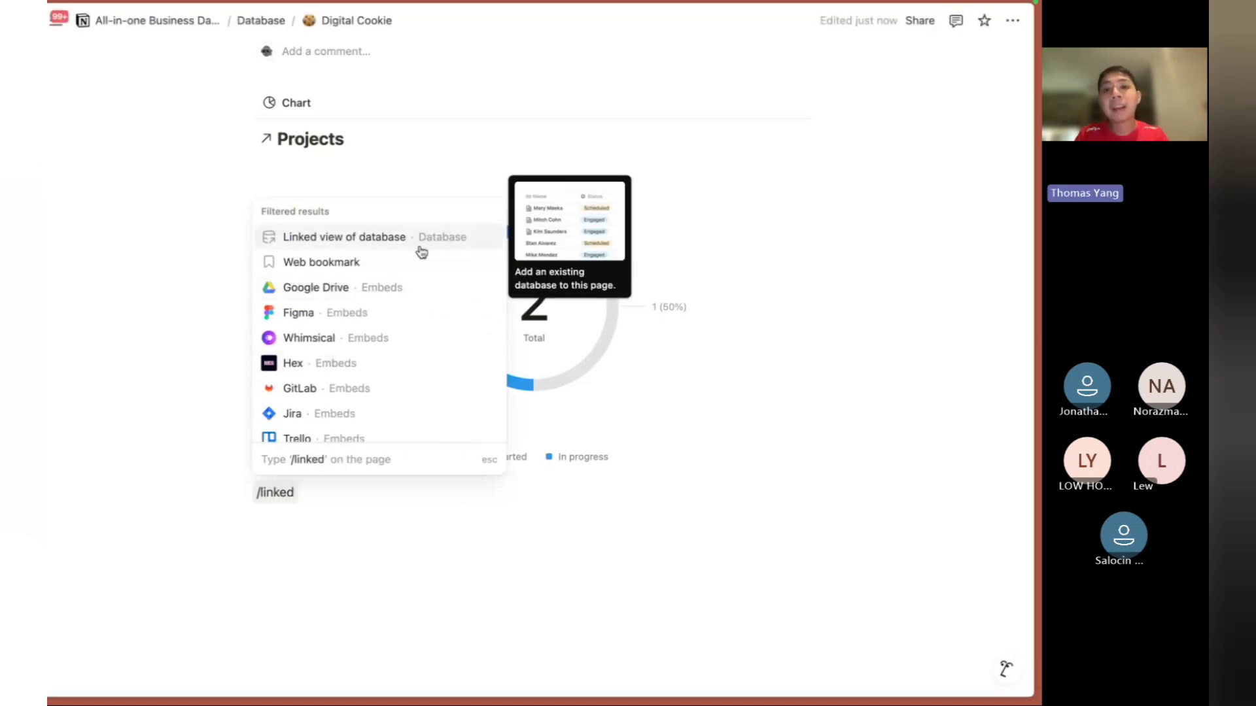
{"action": "left_click", "coordinate": [386, 243]}
{"action": "left_click", "coordinate": [842, 250]}
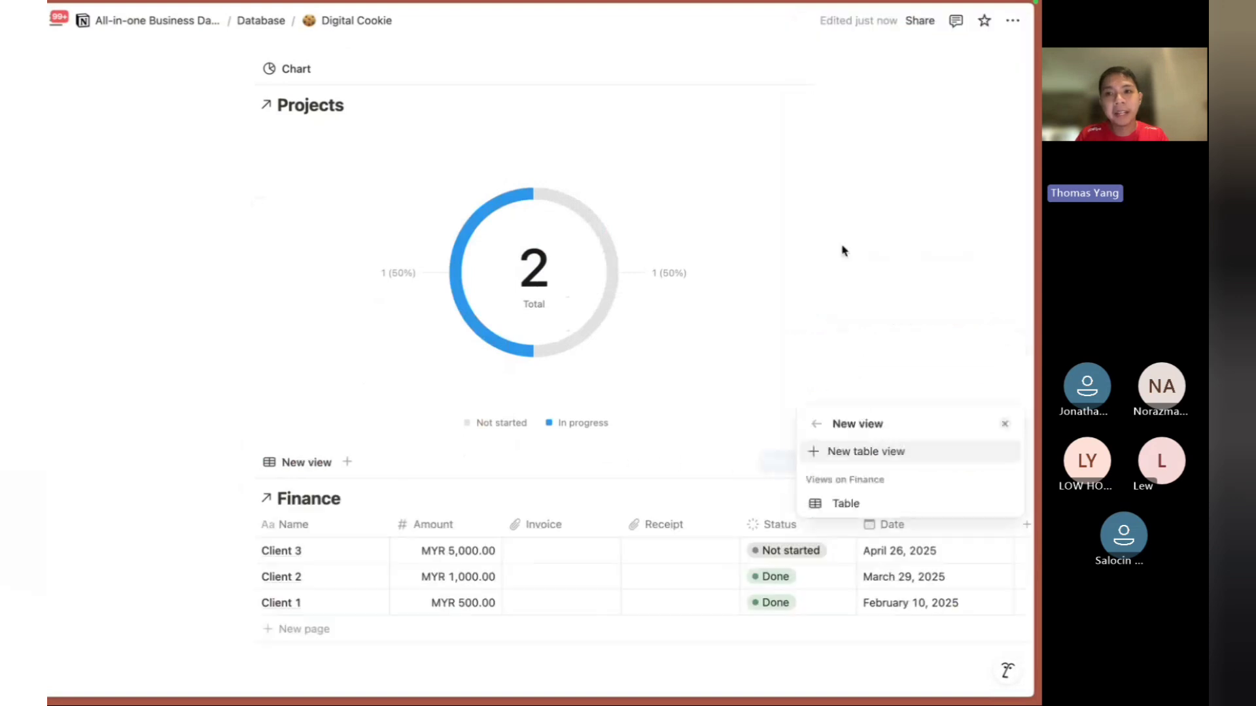
{"action": "left_click", "coordinate": [649, 489]}
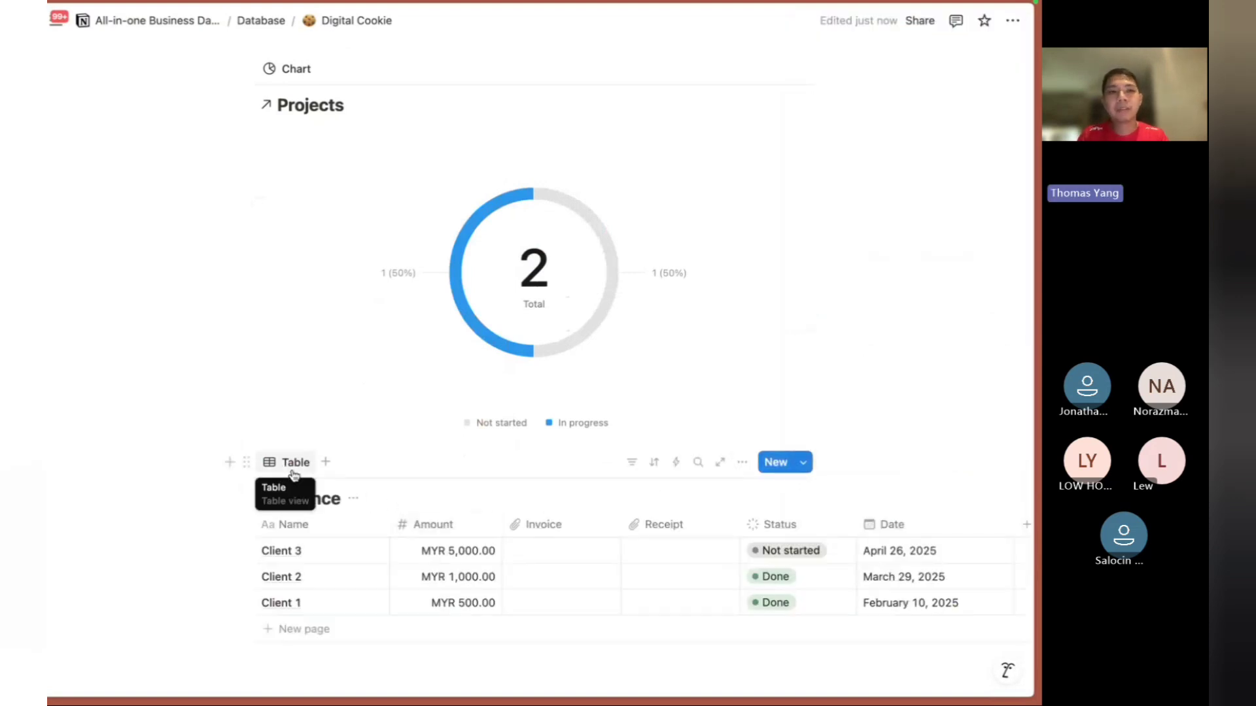
Switch the linked Finance view to the Chart layout and set its chart type to line.
{"action": "scroll", "coordinate": [294, 475], "scroll_direction": "down", "scroll_amount": 1}
{"action": "left_click", "coordinate": [289, 442]}
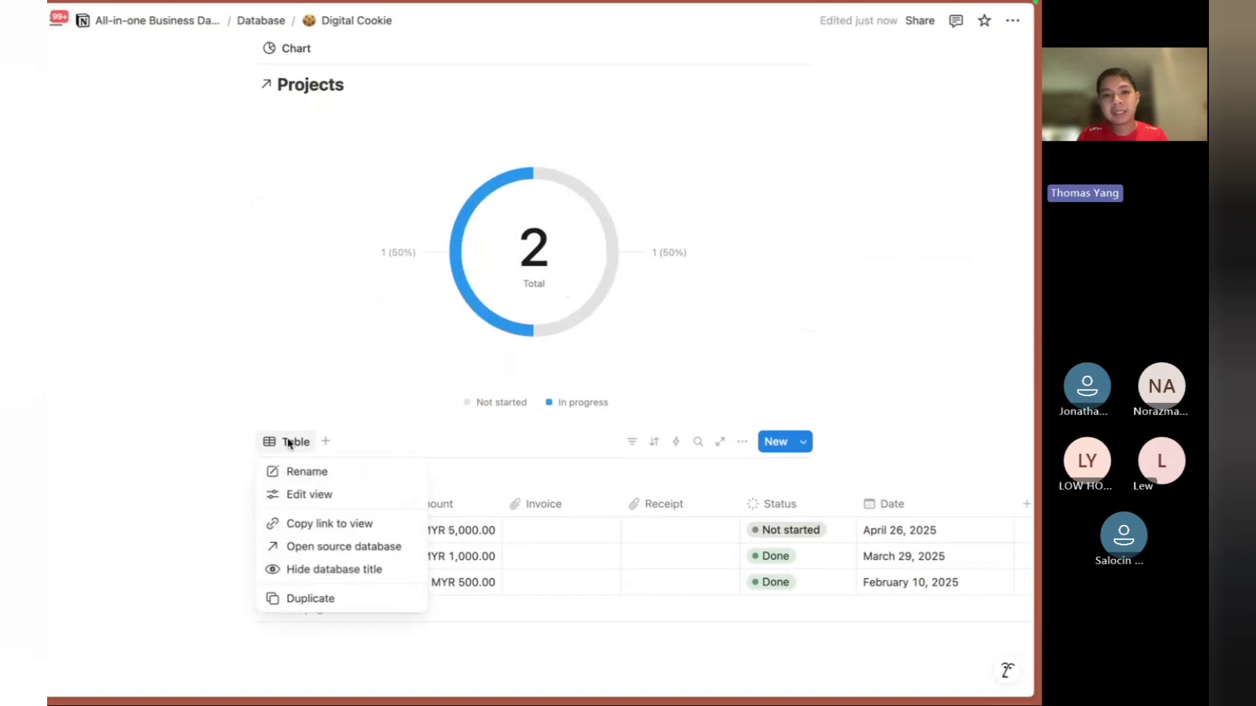
{"action": "left_click", "coordinate": [295, 495]}
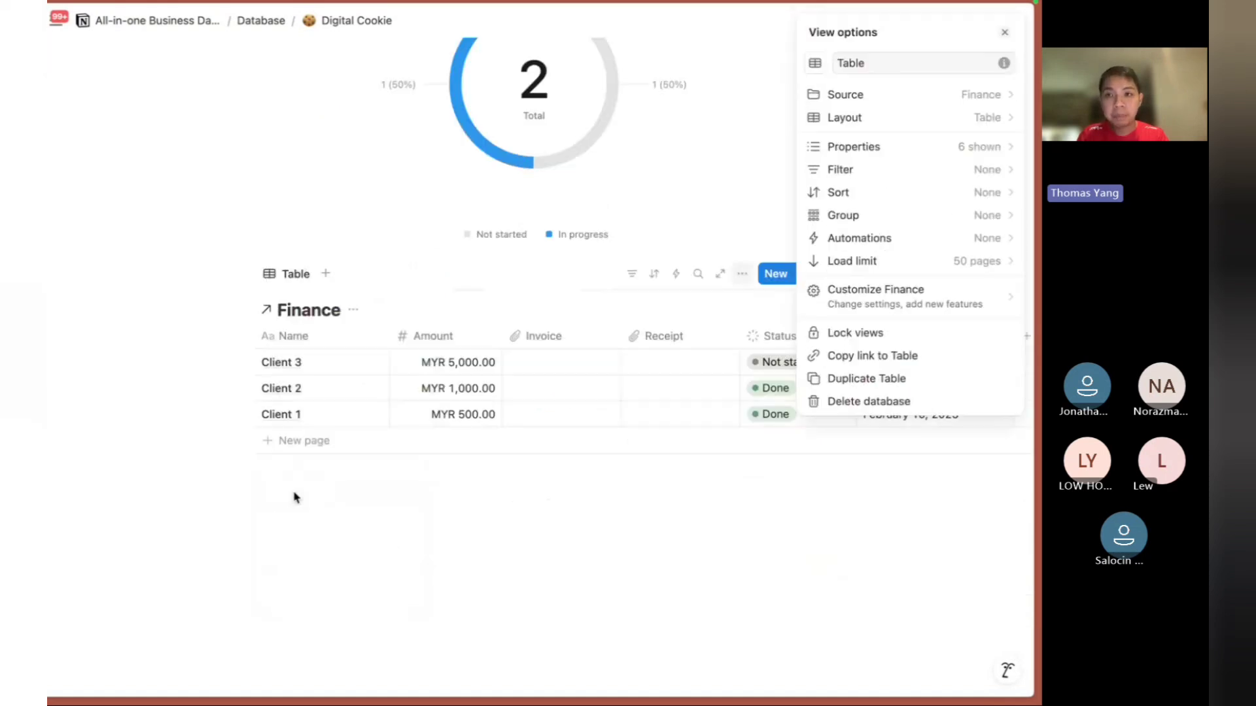
{"action": "left_click", "coordinate": [836, 123]}
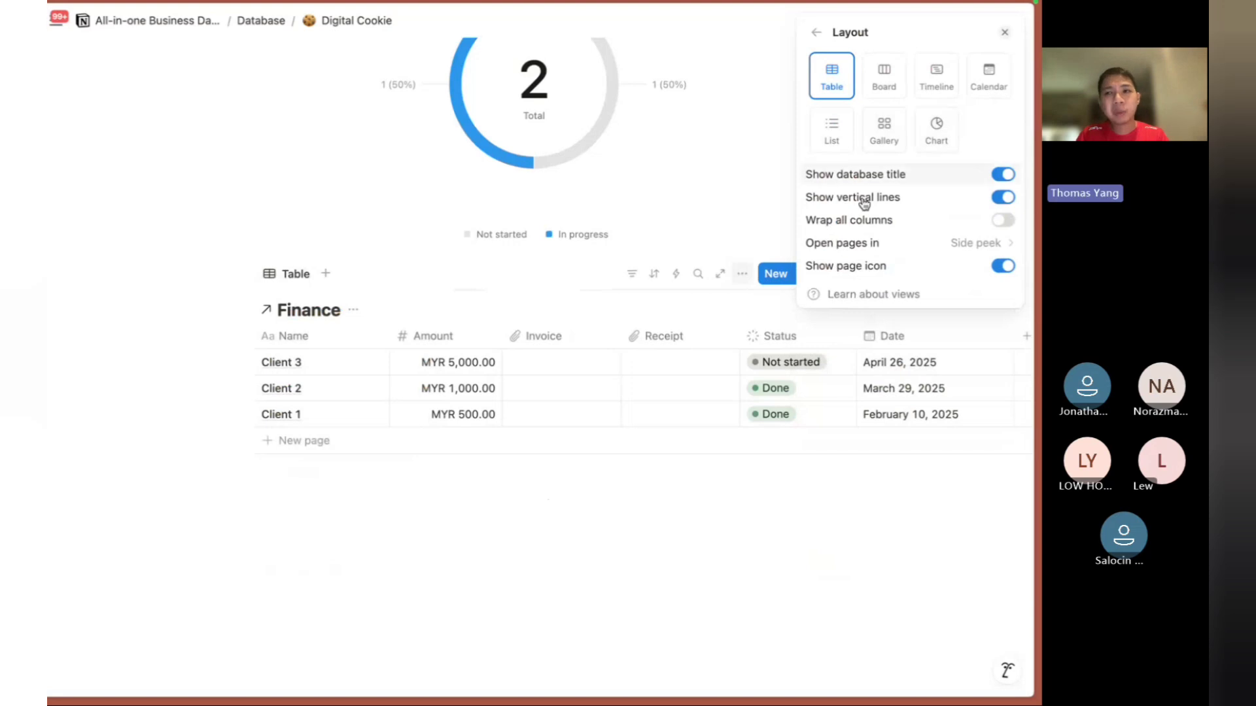
{"action": "left_click", "coordinate": [934, 146]}
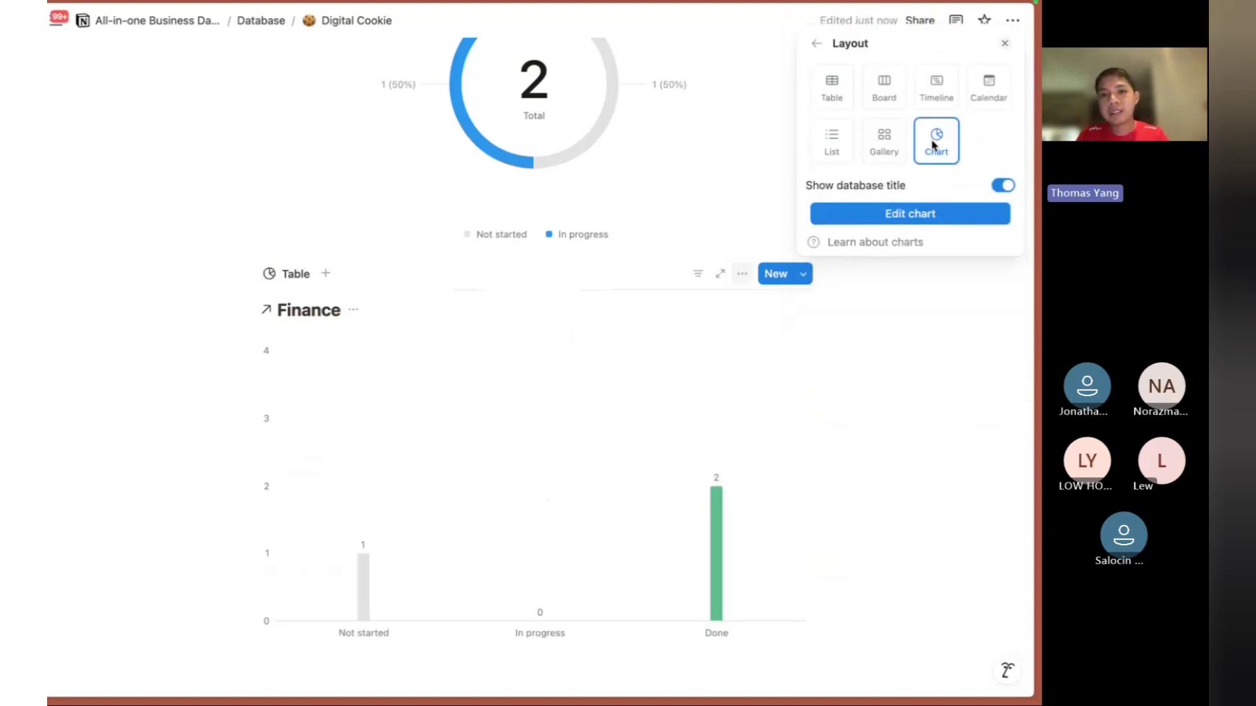
{"action": "left_click", "coordinate": [842, 220]}
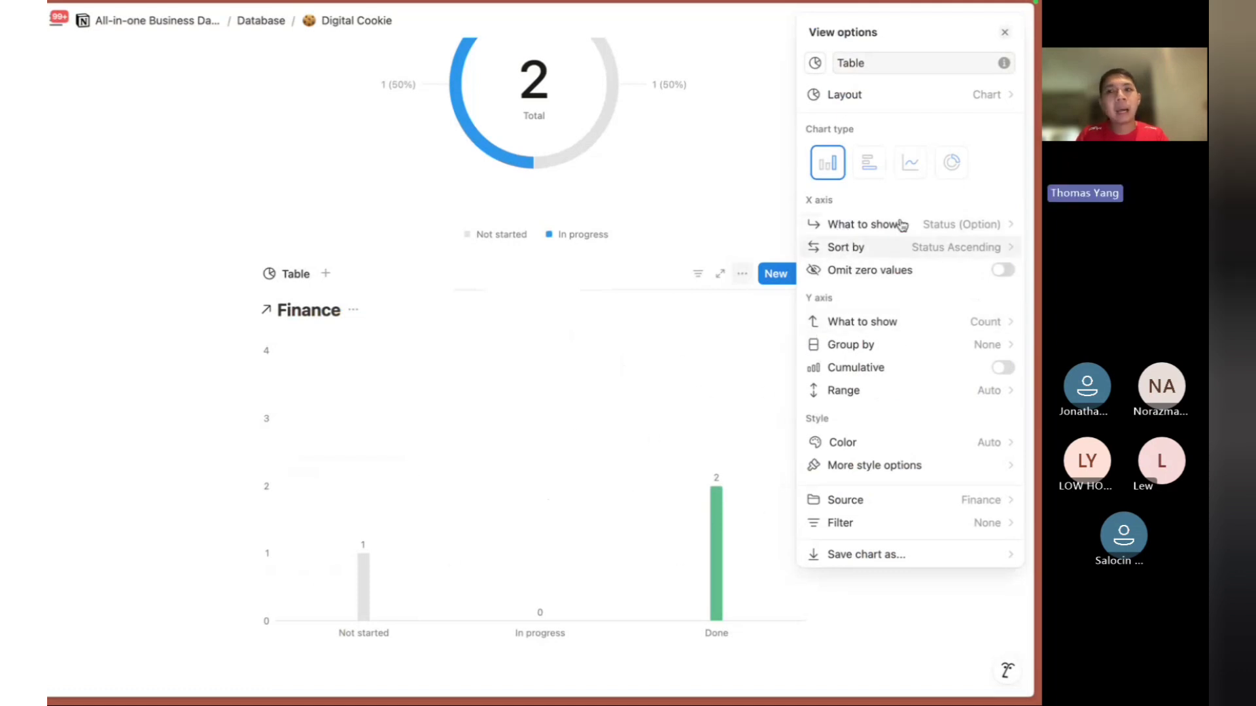
{"action": "left_click", "coordinate": [910, 164]}
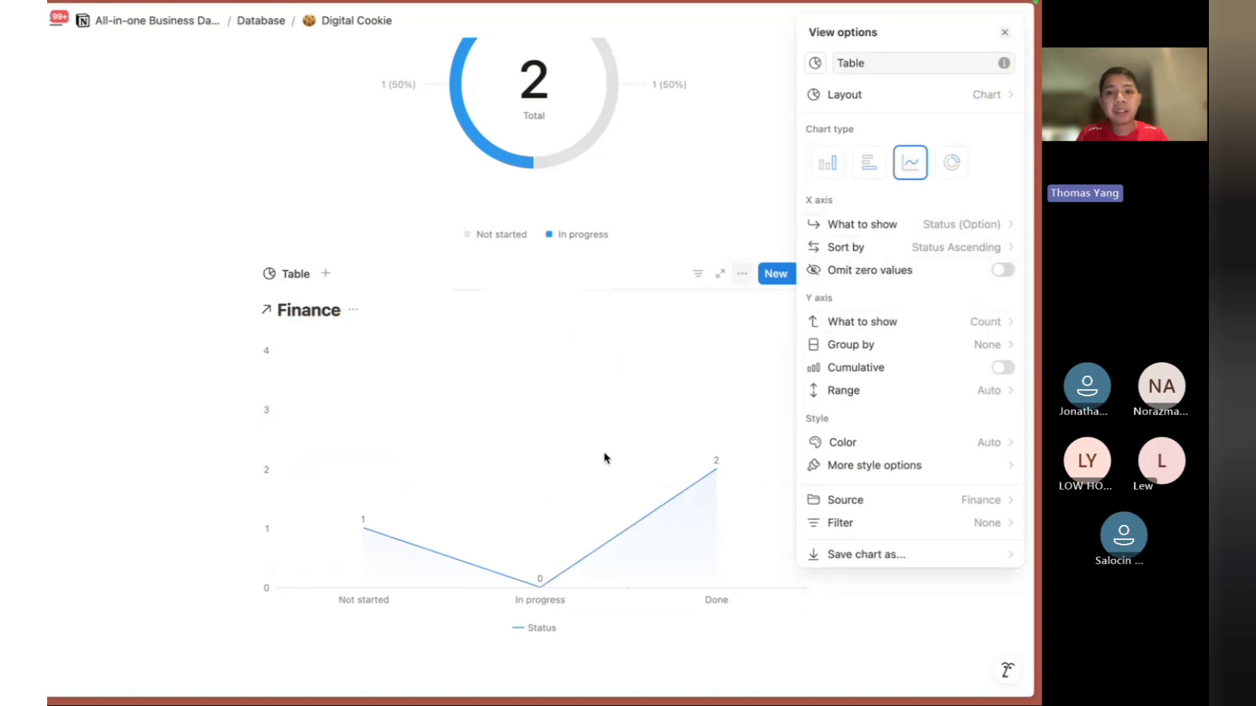
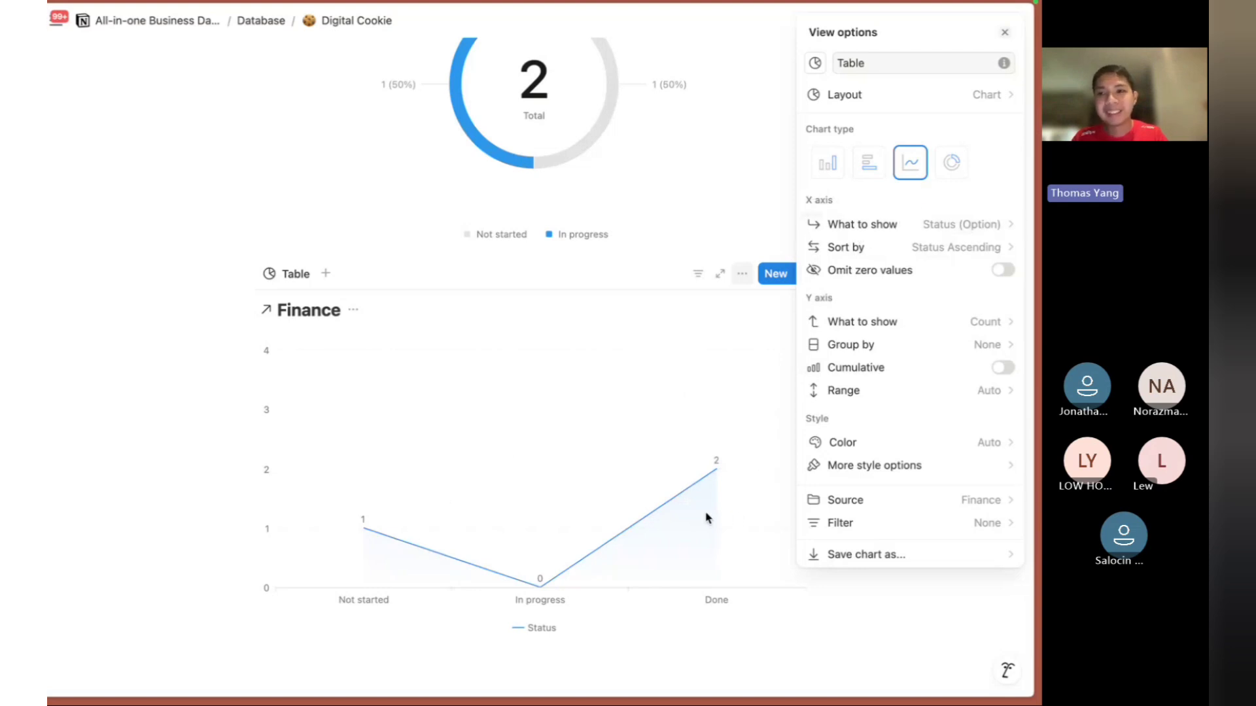
Set the X axis of the Finance line chart to show Date grouped by Month.
{"action": "left_click", "coordinate": [891, 230]}
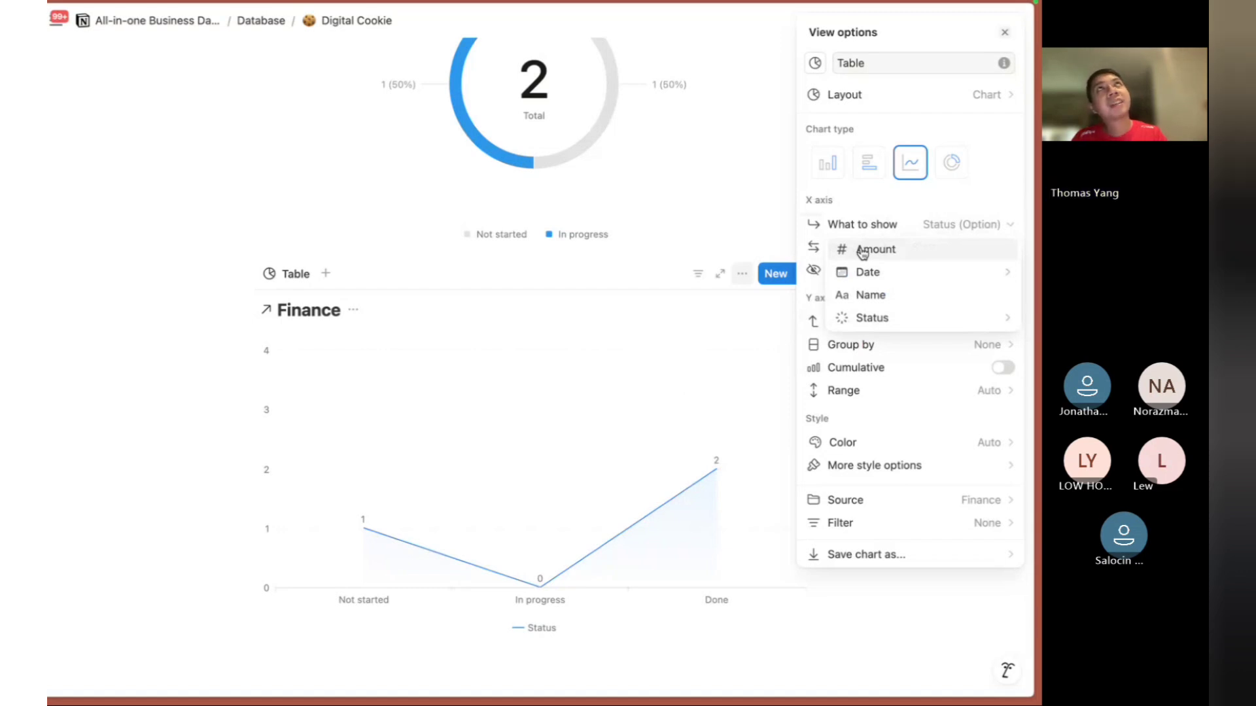
{"action": "mouse_move", "coordinate": [863, 272]}
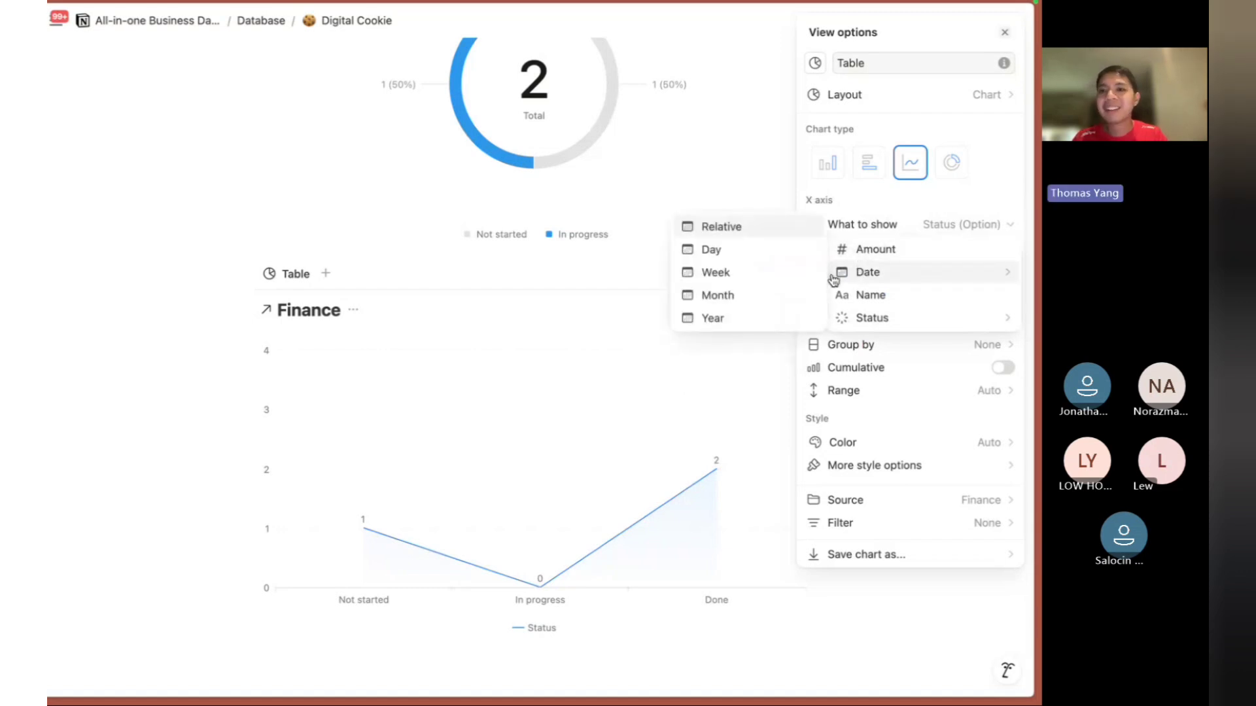
{"action": "left_click", "coordinate": [745, 307]}
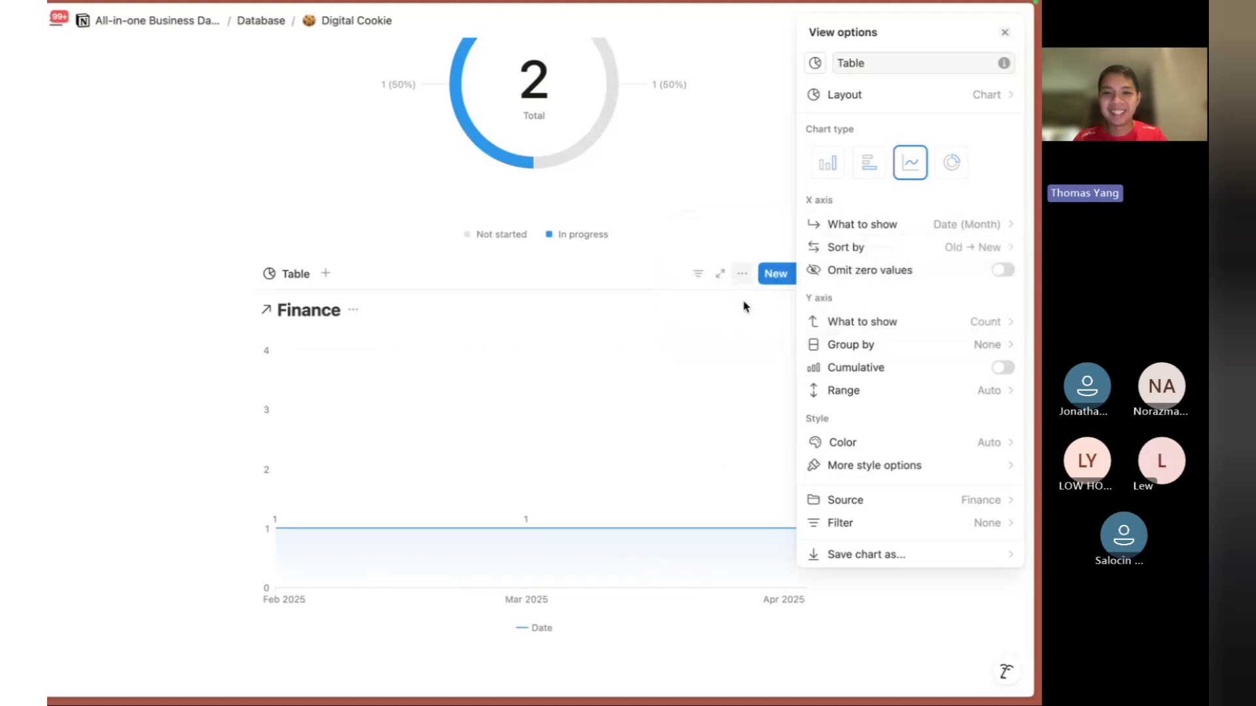
{"action": "left_click", "coordinate": [881, 226]}
{"action": "left_click", "coordinate": [542, 456]}
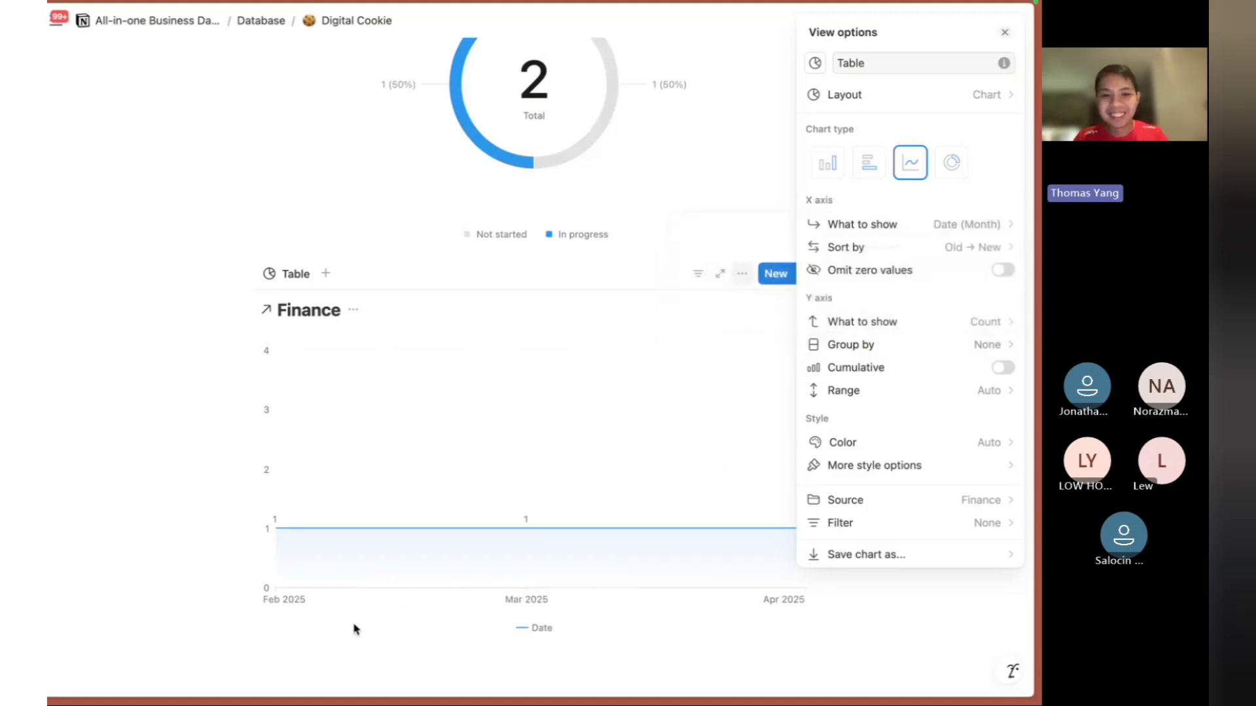
Try the horizontal bar type on the Finance chart, then restore the line type with Date by Month on the X axis.
{"action": "left_click", "coordinate": [886, 225]}
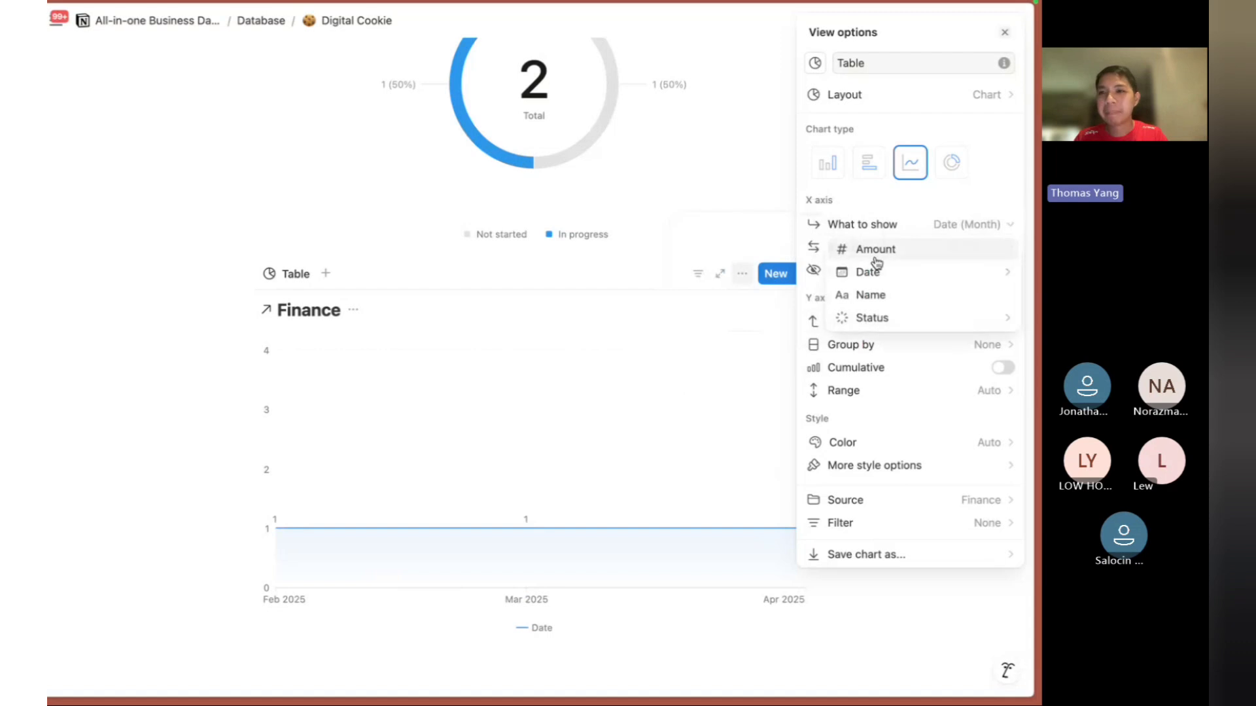
{"action": "left_click", "coordinate": [868, 171]}
{"action": "left_click", "coordinate": [868, 165]}
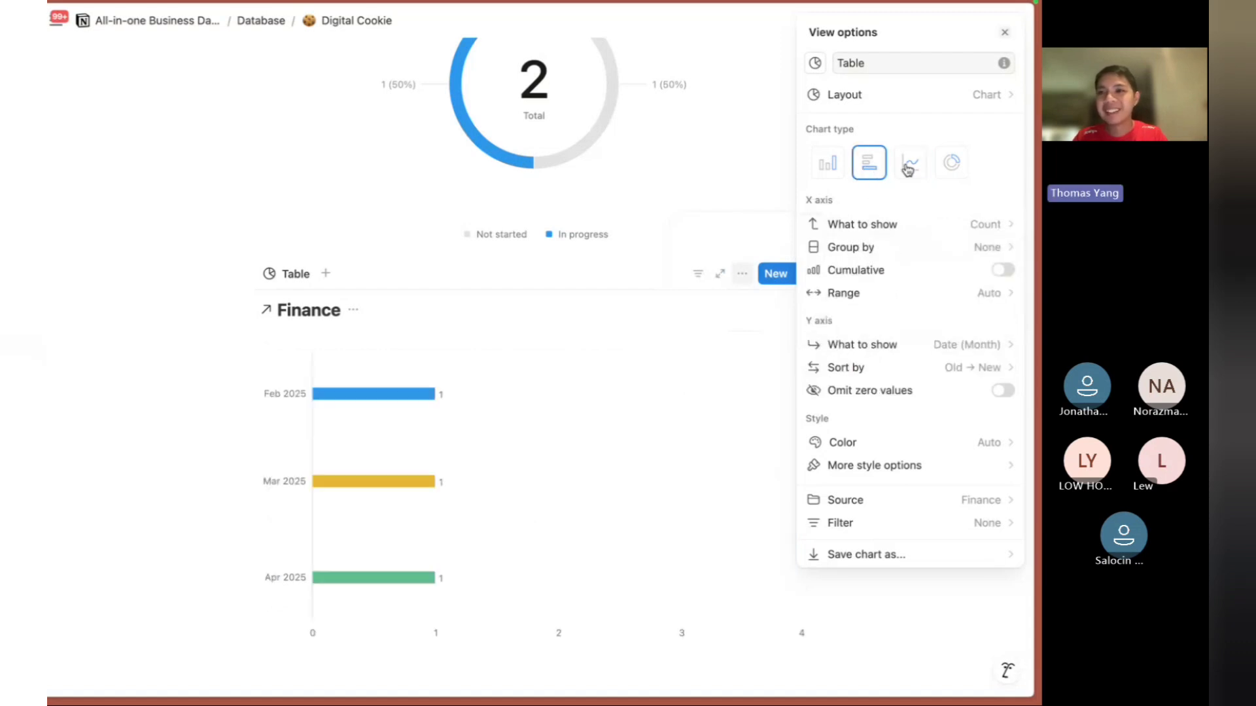
{"action": "left_click", "coordinate": [909, 167]}
{"action": "left_click", "coordinate": [928, 228]}
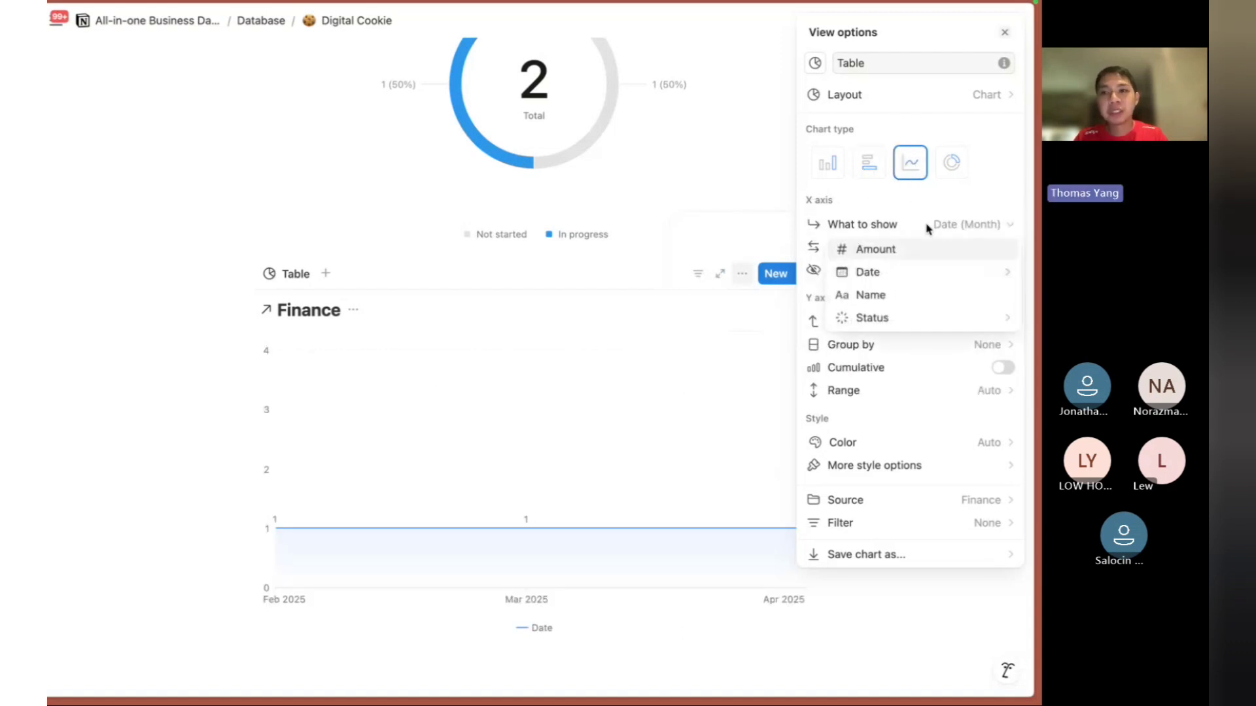
{"action": "mouse_move", "coordinate": [895, 282]}
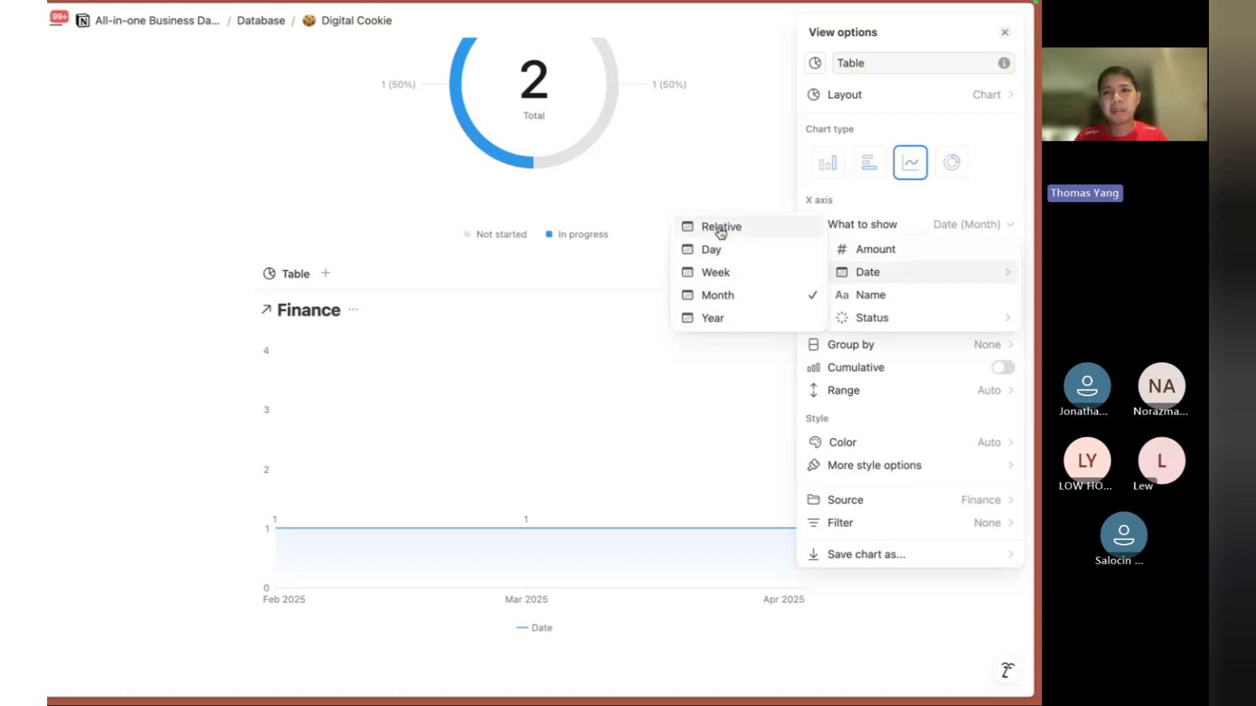
{"action": "left_click", "coordinate": [721, 294]}
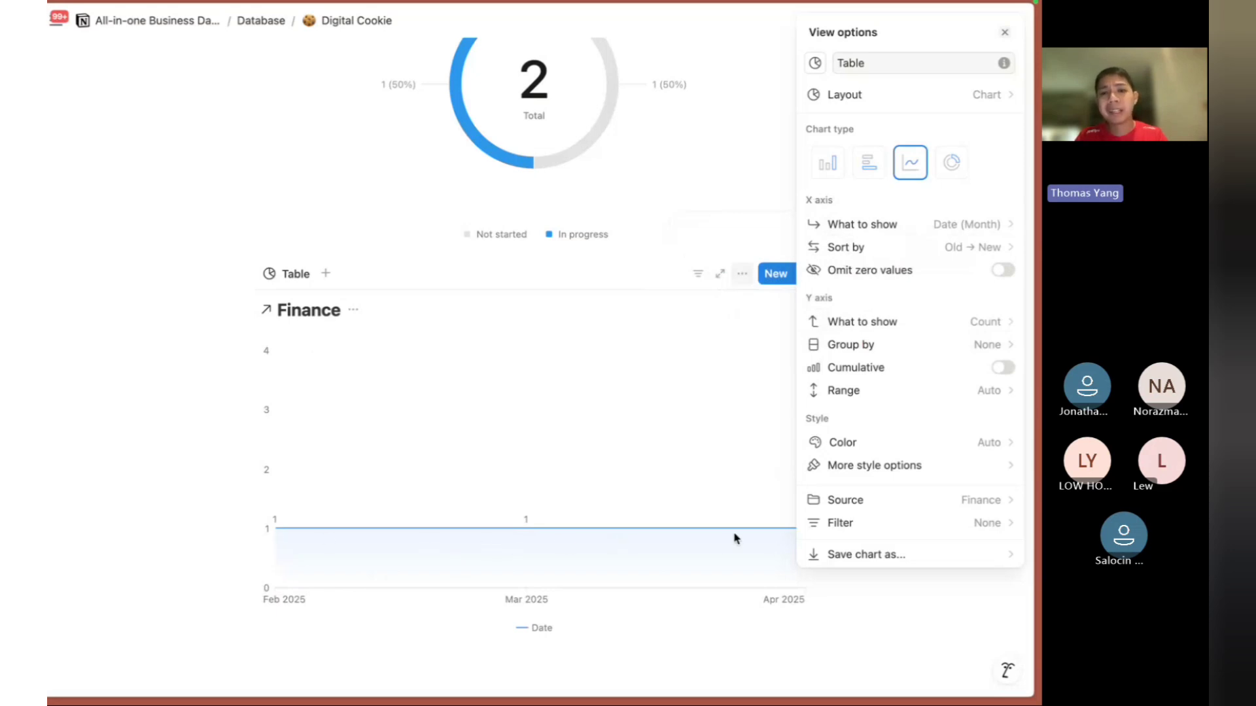
{"action": "left_click", "coordinate": [716, 522]}
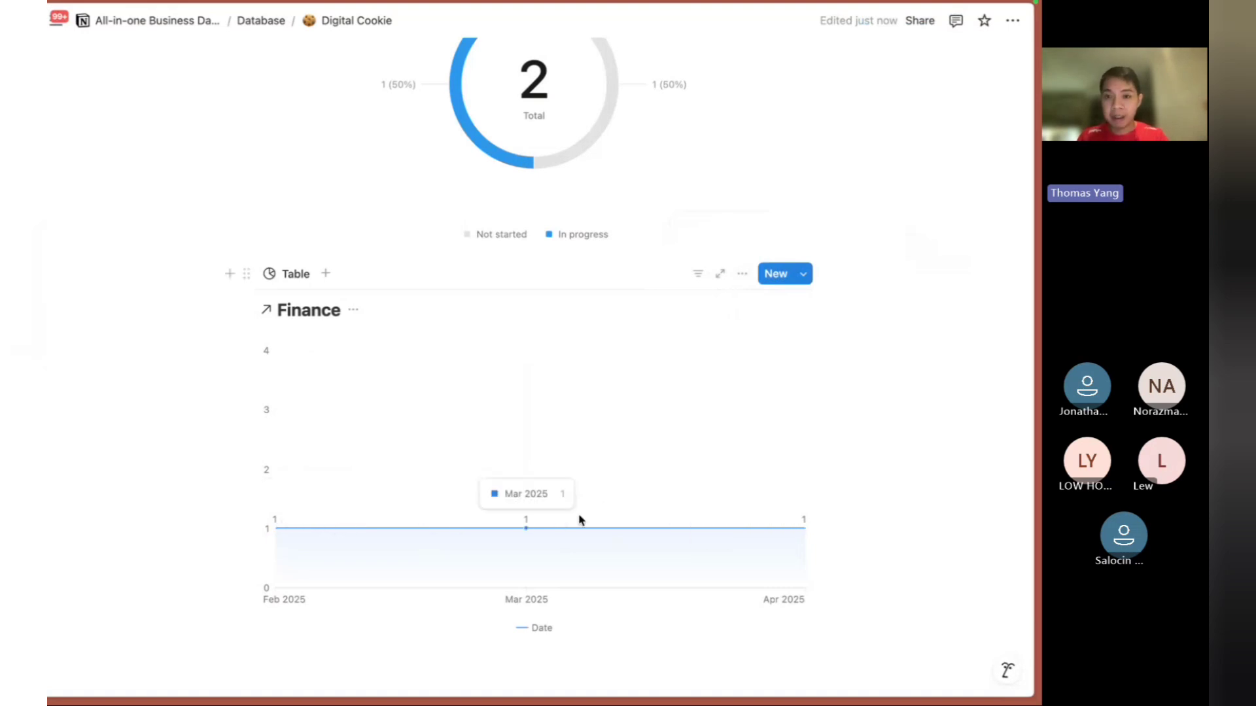
Set the Y axis of the Finance line chart to show the Sum of Amount.
{"action": "left_click", "coordinate": [281, 273]}
{"action": "left_click", "coordinate": [292, 326]}
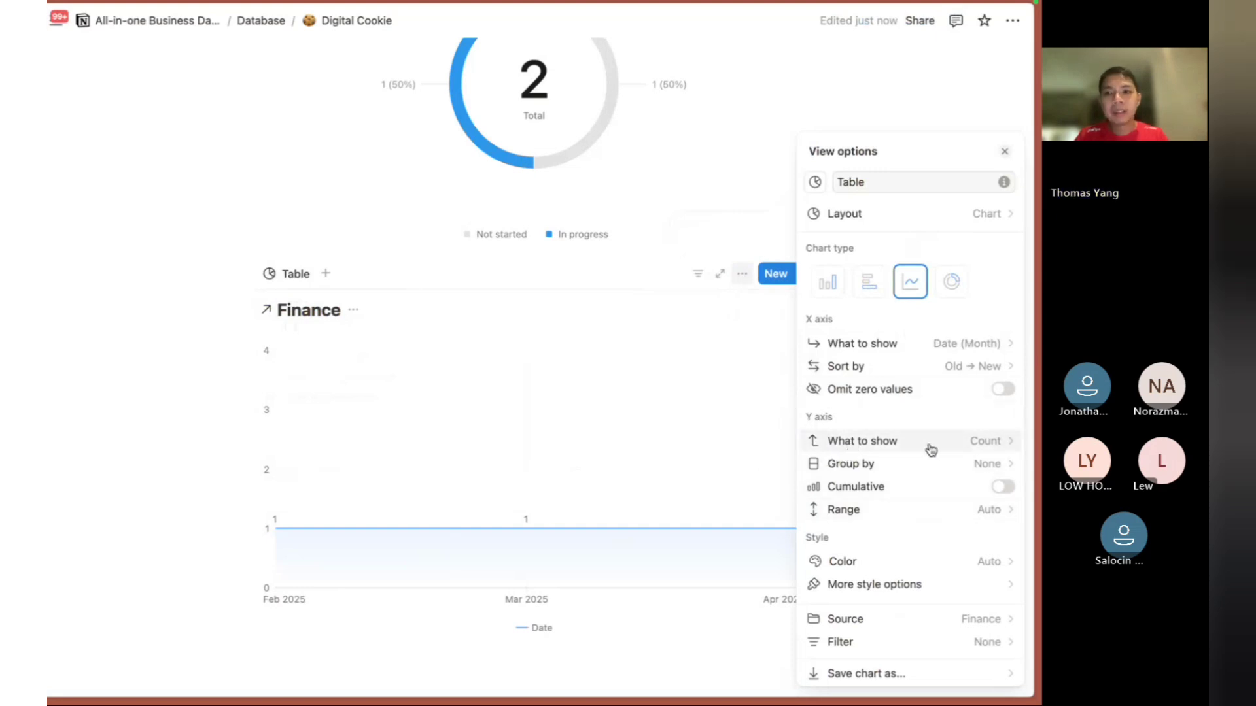
{"action": "left_click", "coordinate": [931, 449]}
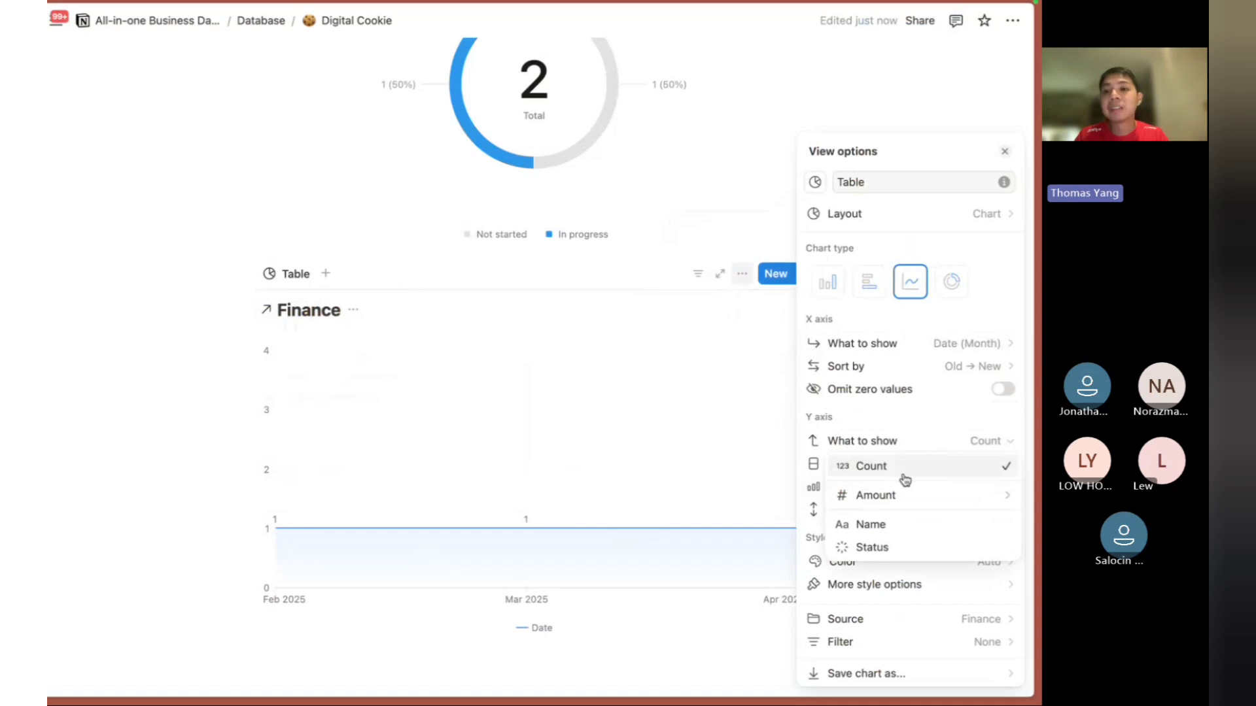
{"action": "mouse_move", "coordinate": [870, 496]}
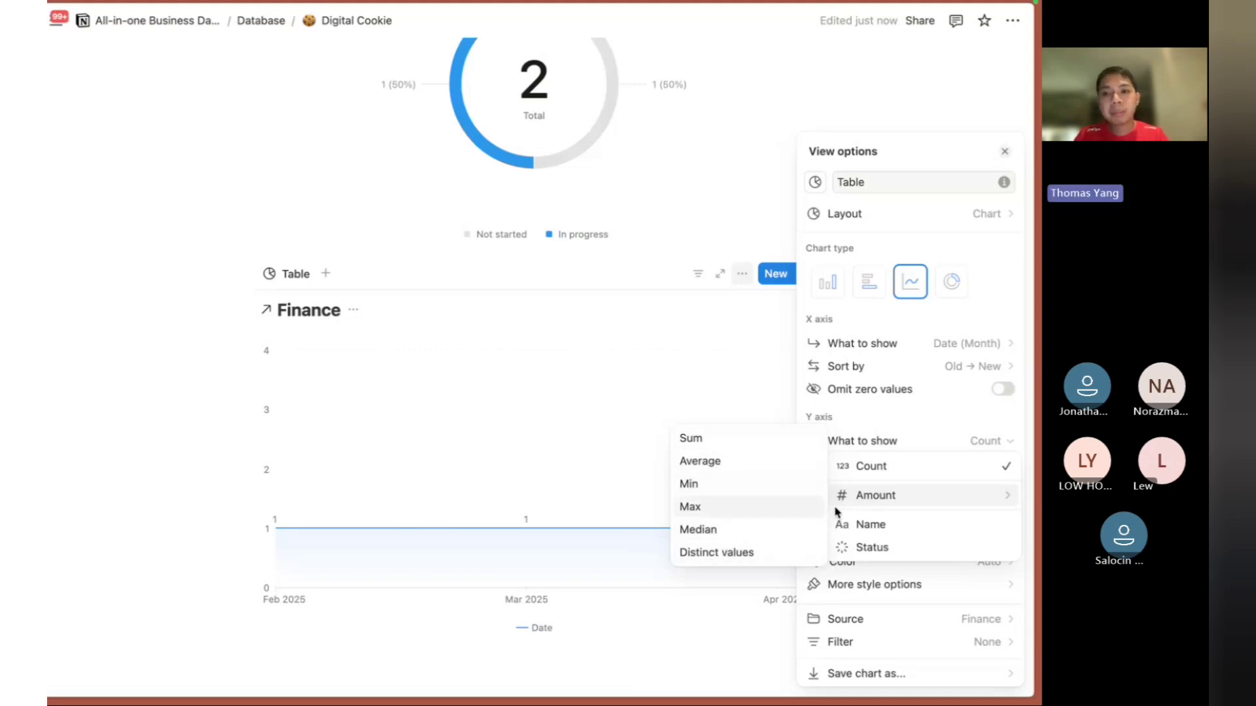
{"action": "left_click", "coordinate": [690, 439]}
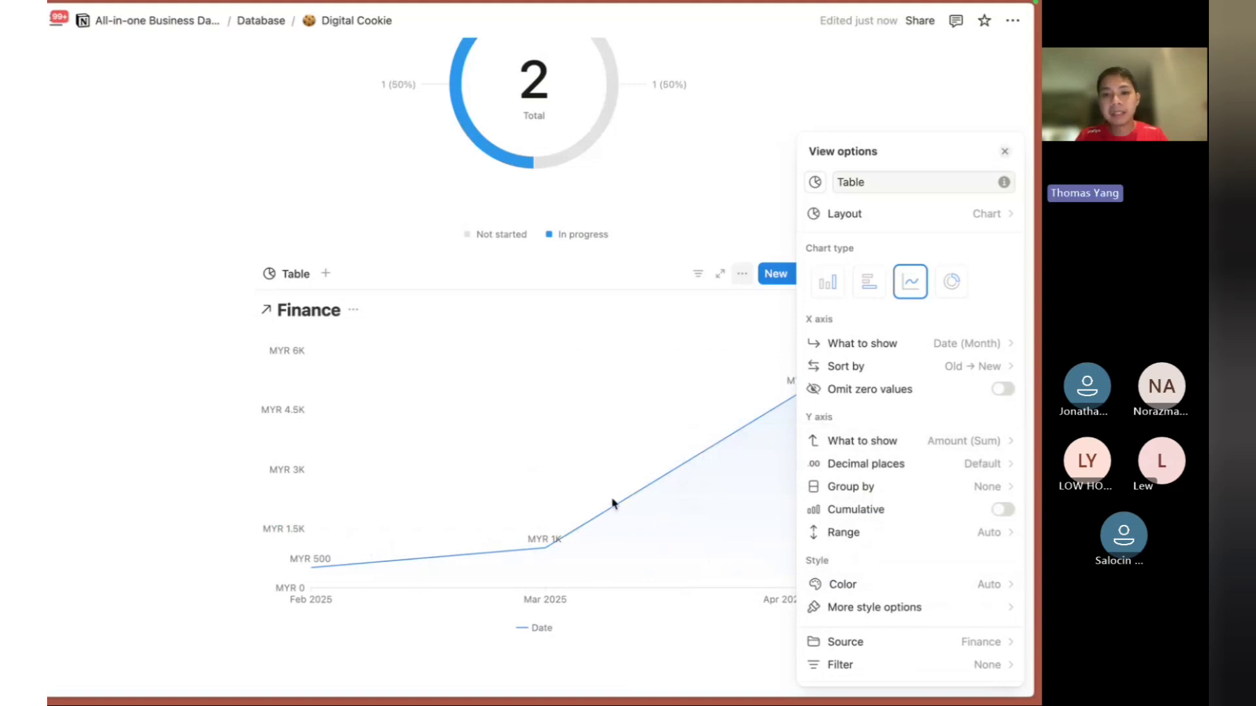
{"action": "left_click", "coordinate": [520, 523]}
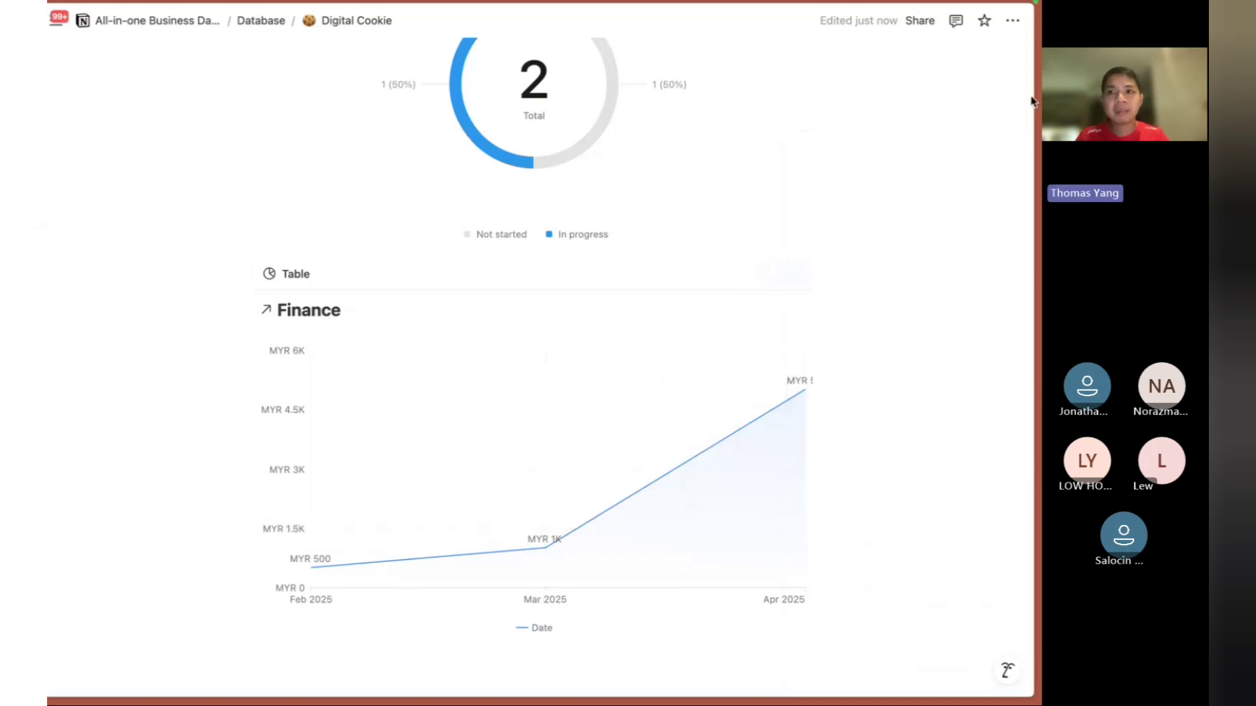
Turn on full width for the Digital Cookie page.
{"action": "left_click", "coordinate": [1013, 23]}
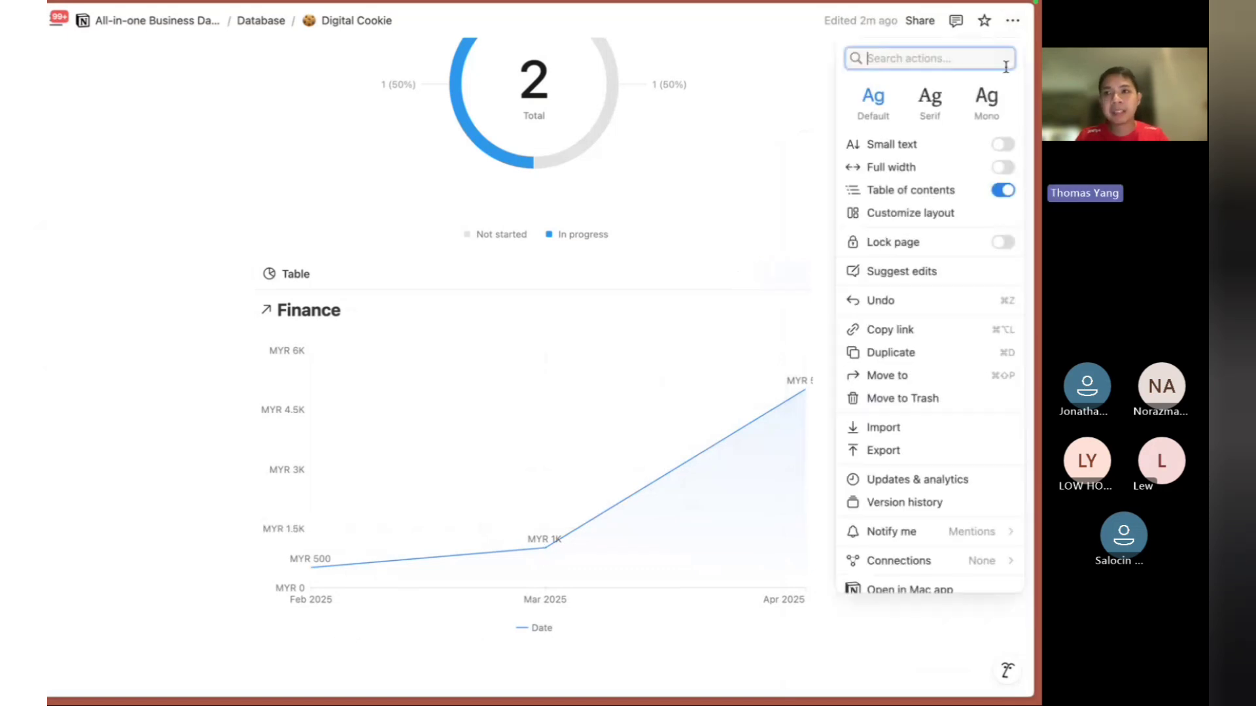
{"action": "left_click", "coordinate": [1001, 168]}
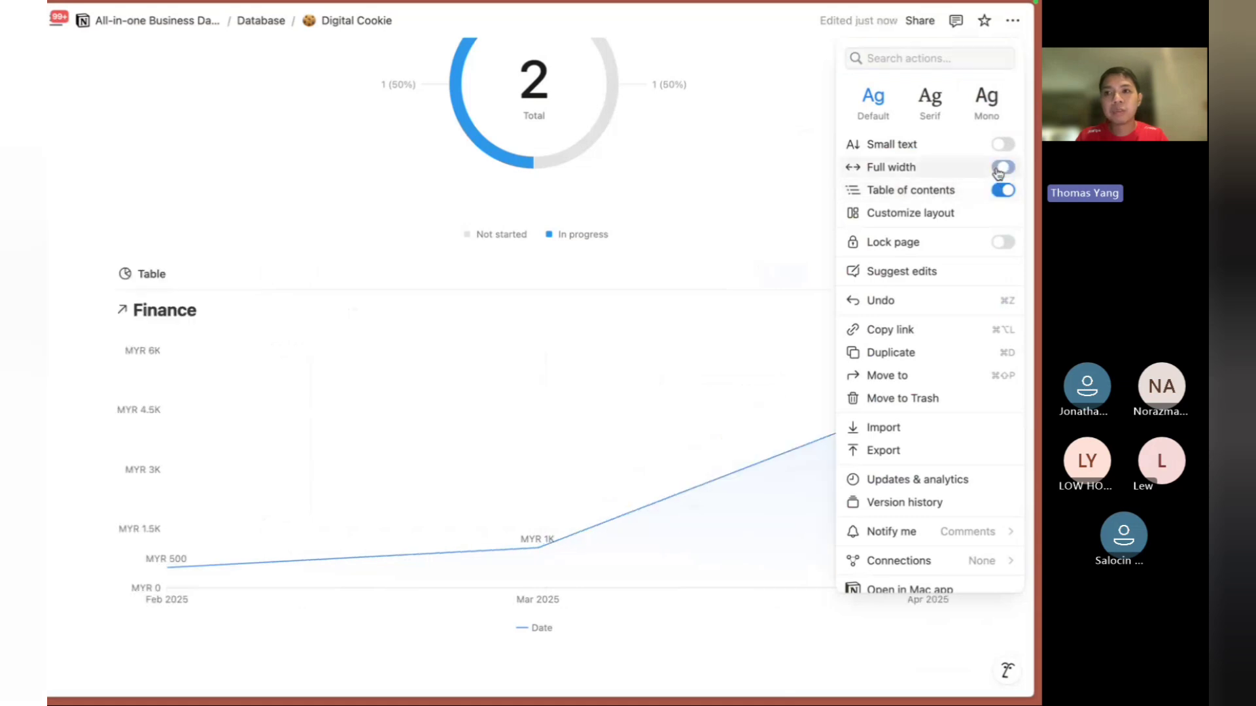
{"action": "left_click", "coordinate": [645, 420]}
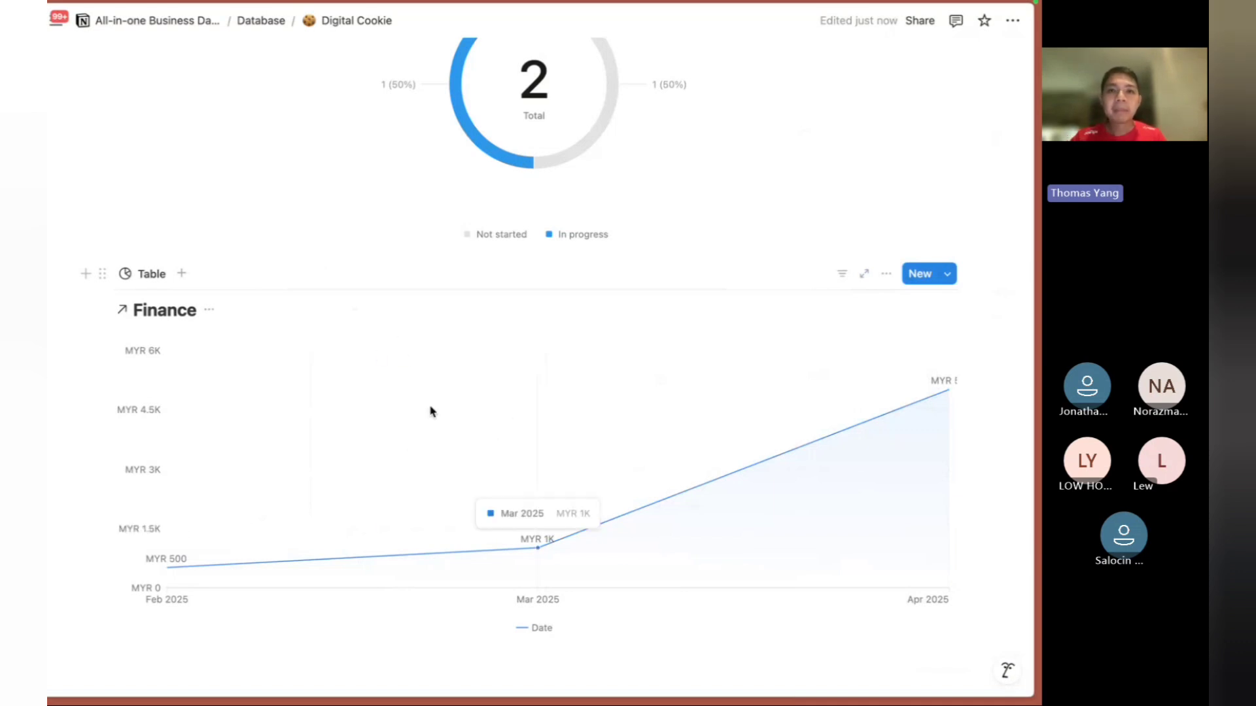
Add an entry named Client 4 with an amount of 500 to the Finance table.
{"action": "scroll", "coordinate": [429, 411], "scroll_direction": "up", "scroll_amount": 1}
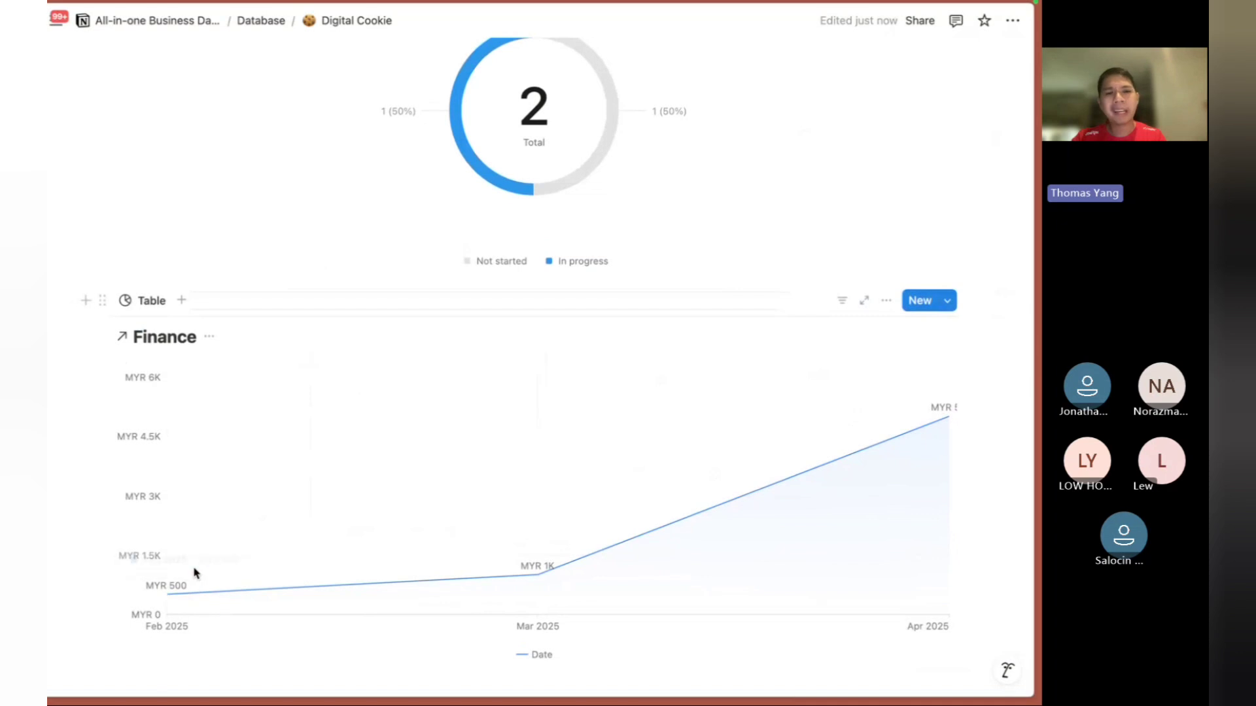
{"action": "scroll", "coordinate": [196, 597], "scroll_direction": "up", "scroll_amount": 5}
{"action": "scroll", "coordinate": [204, 233], "scroll_direction": "up", "scroll_amount": 4}
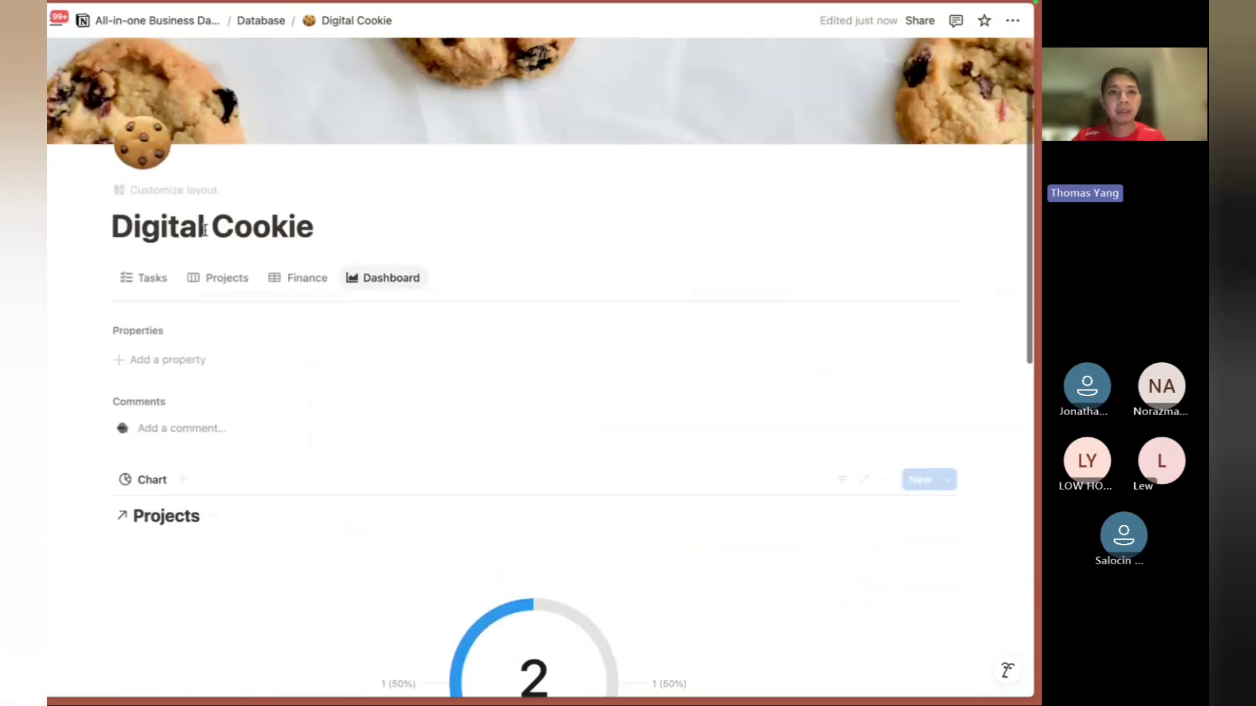
{"action": "left_click", "coordinate": [283, 277]}
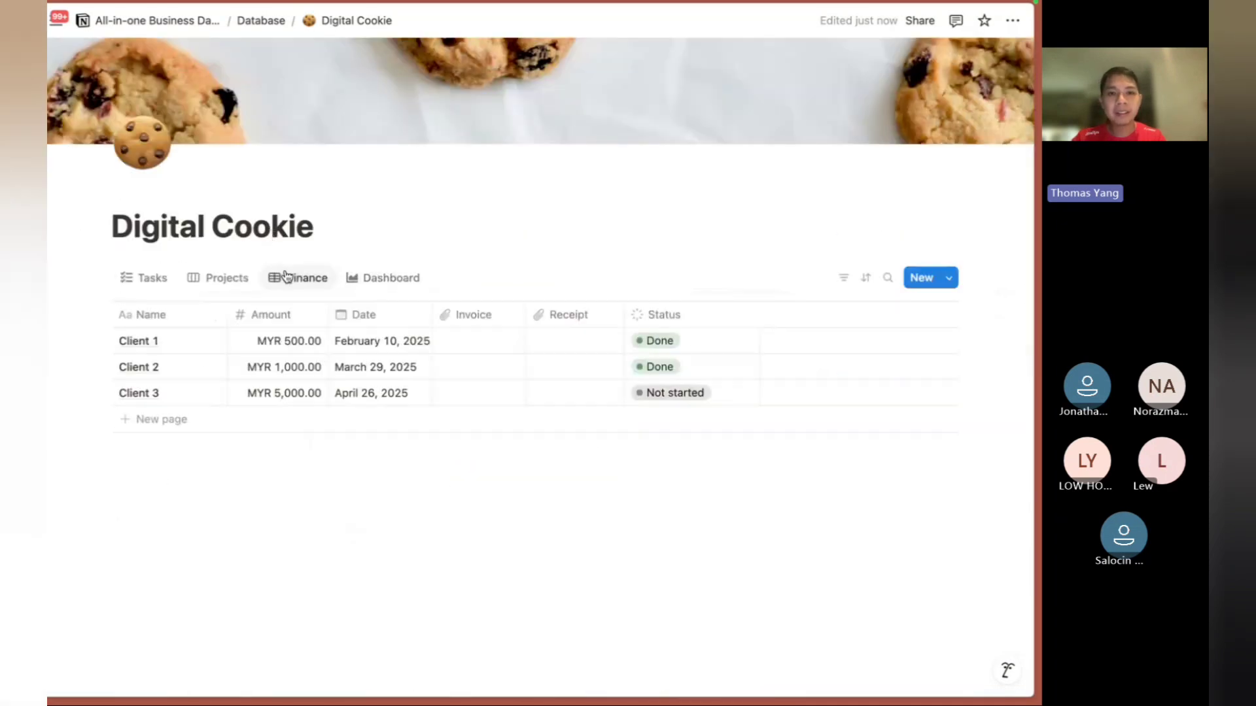
{"action": "left_click", "coordinate": [167, 431]}
{"action": "type", "text": "Cloem"}
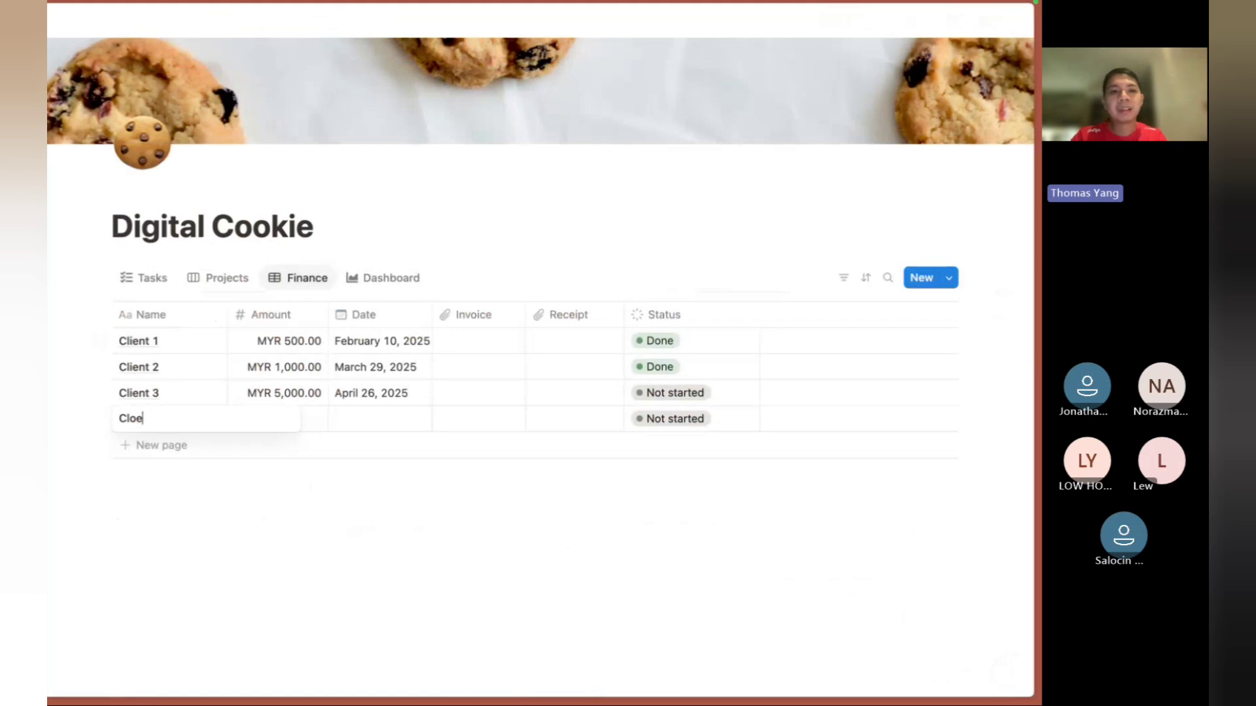
{"action": "key", "text": "BackSpace"}
{"action": "key", "text": "BackSpace"}
{"action": "type", "text": "ient 5"}
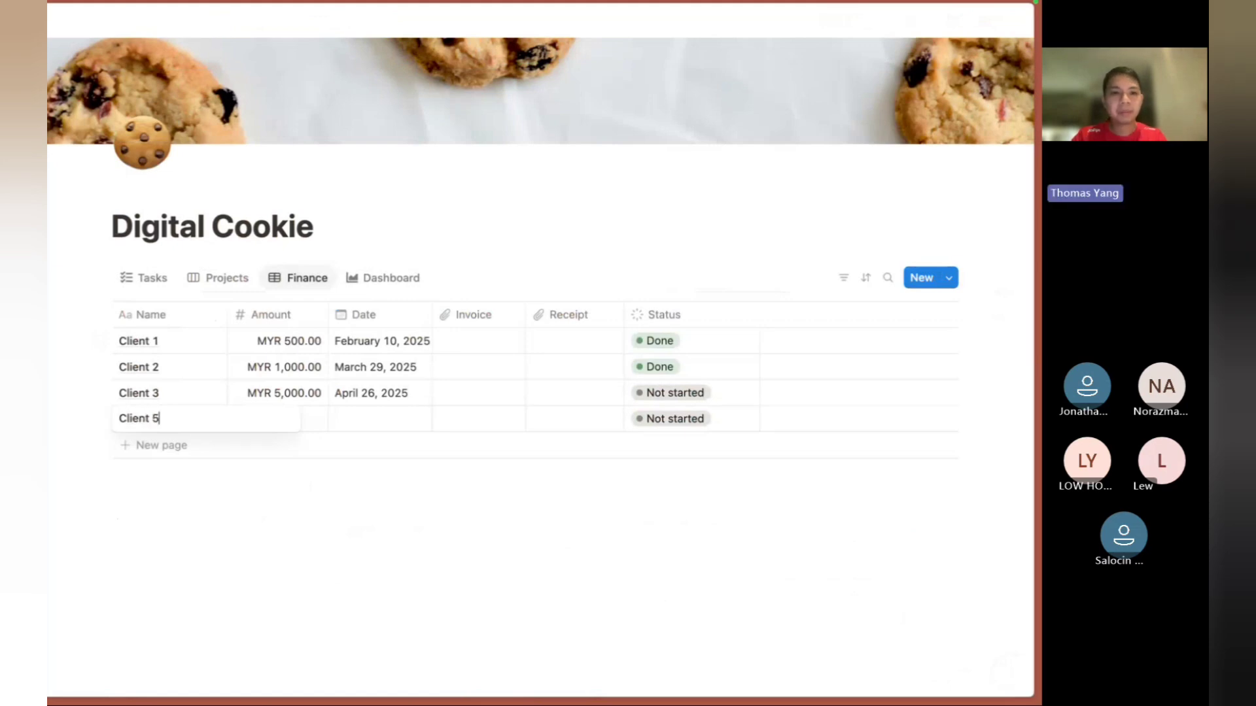
{"action": "key", "text": "BackSpace"}
{"action": "type", "text": "4"}
{"action": "key", "text": "Tab"}
{"action": "type", "text": "500"}
{"action": "key", "text": "Return"}
Set the date of the Client 4 entry to February 15, 2025.
{"action": "key", "text": "Tab"}
{"action": "key", "text": "Return"}
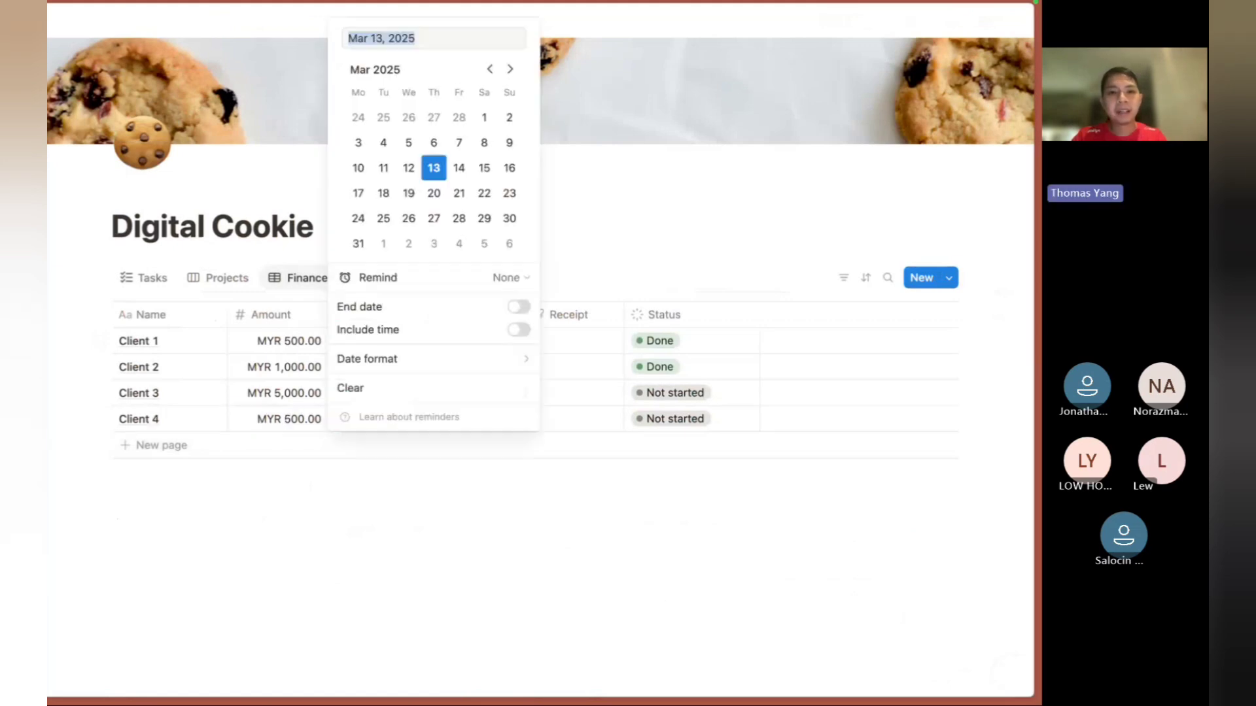
{"action": "left_click", "coordinate": [489, 69]}
{"action": "left_click", "coordinate": [490, 70]}
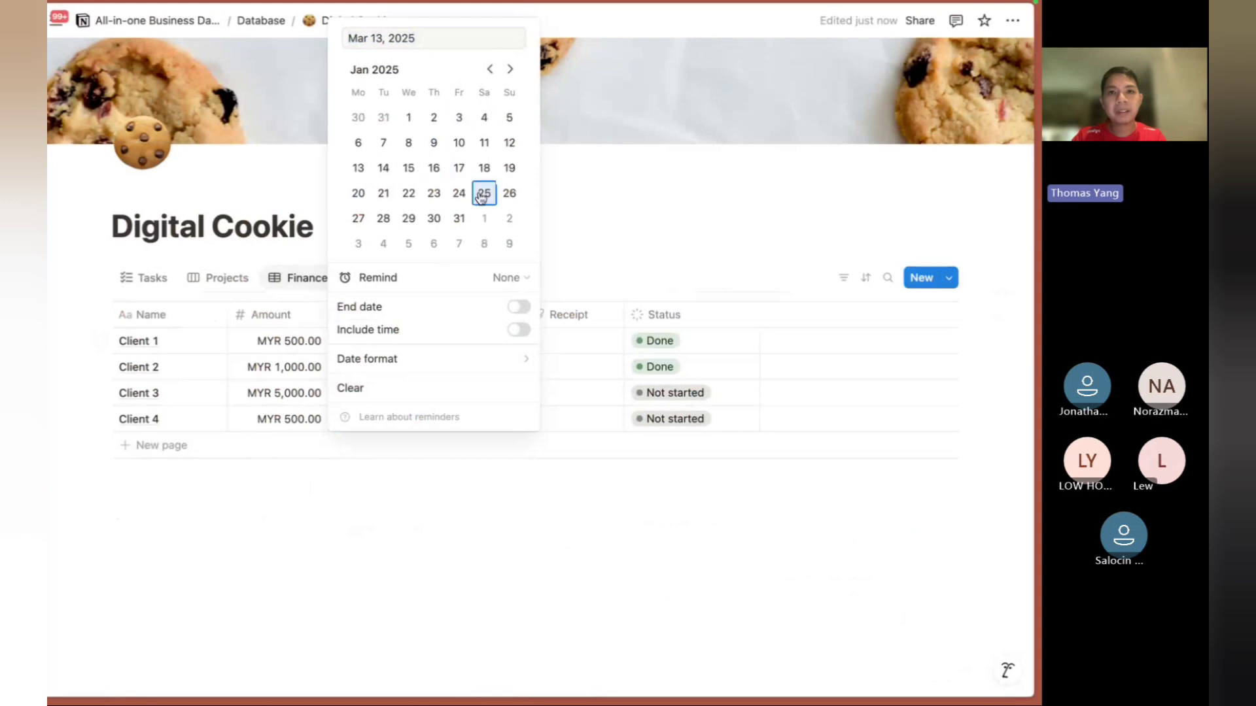
{"action": "left_click", "coordinate": [484, 193]}
{"action": "left_click", "coordinate": [509, 69]}
{"action": "left_click", "coordinate": [484, 168]}
{"action": "left_click", "coordinate": [583, 161]}
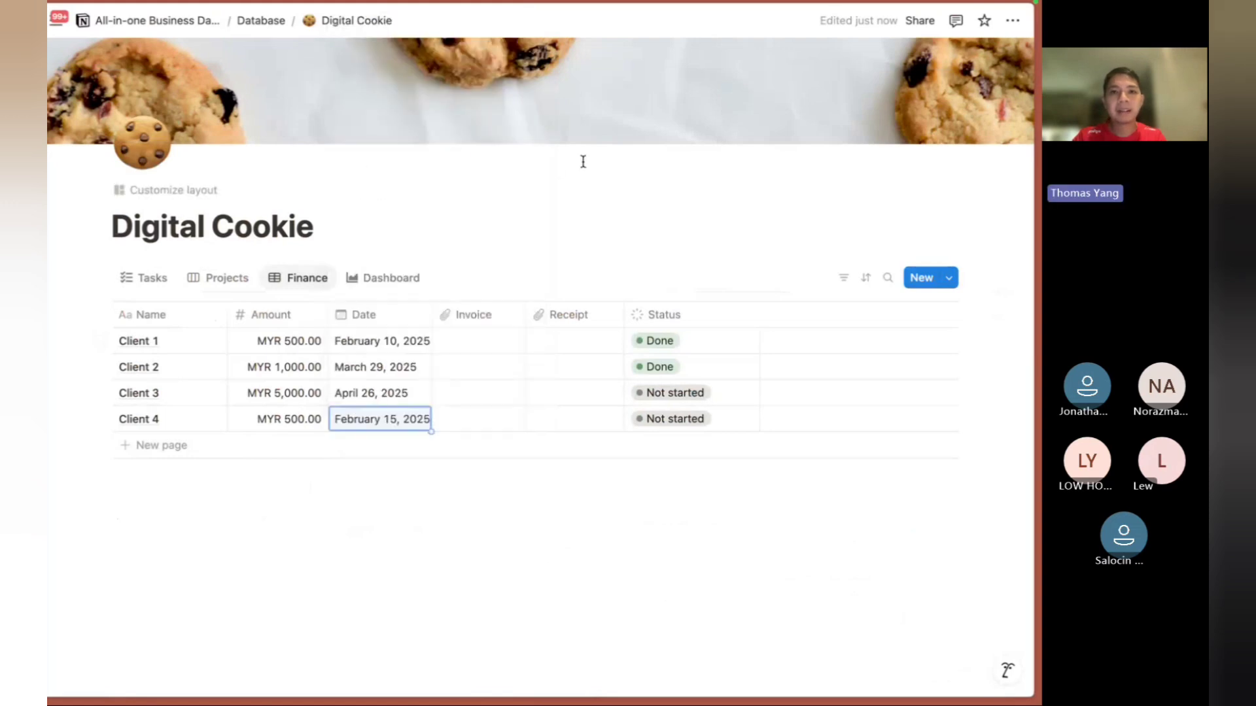
Examine the monthly amounts in the Dashboard's Finance line chart and the Projects donut above it.
{"action": "left_click", "coordinate": [390, 278]}
{"action": "scroll", "coordinate": [410, 477], "scroll_direction": "down", "scroll_amount": 8}
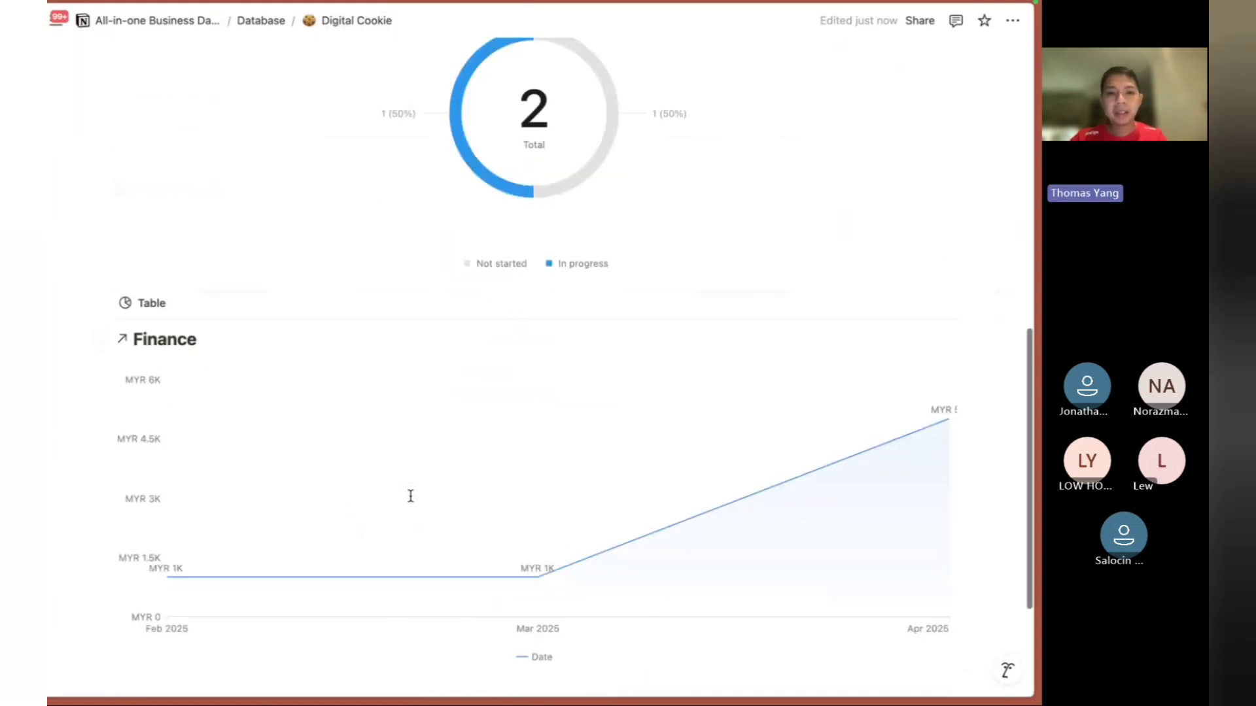
{"action": "scroll", "coordinate": [411, 496], "scroll_direction": "down", "scroll_amount": 3}
{"action": "mouse_move", "coordinate": [171, 378]}
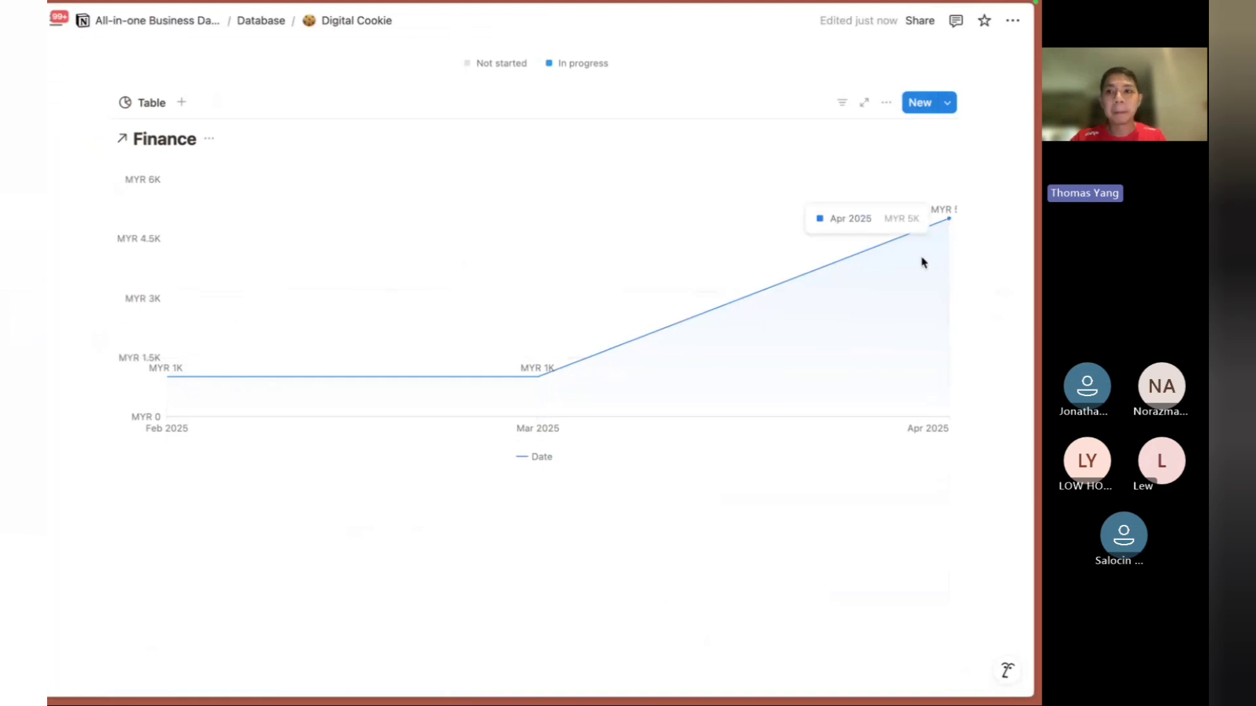
{"action": "scroll", "coordinate": [681, 281], "scroll_direction": "up", "scroll_amount": 1}
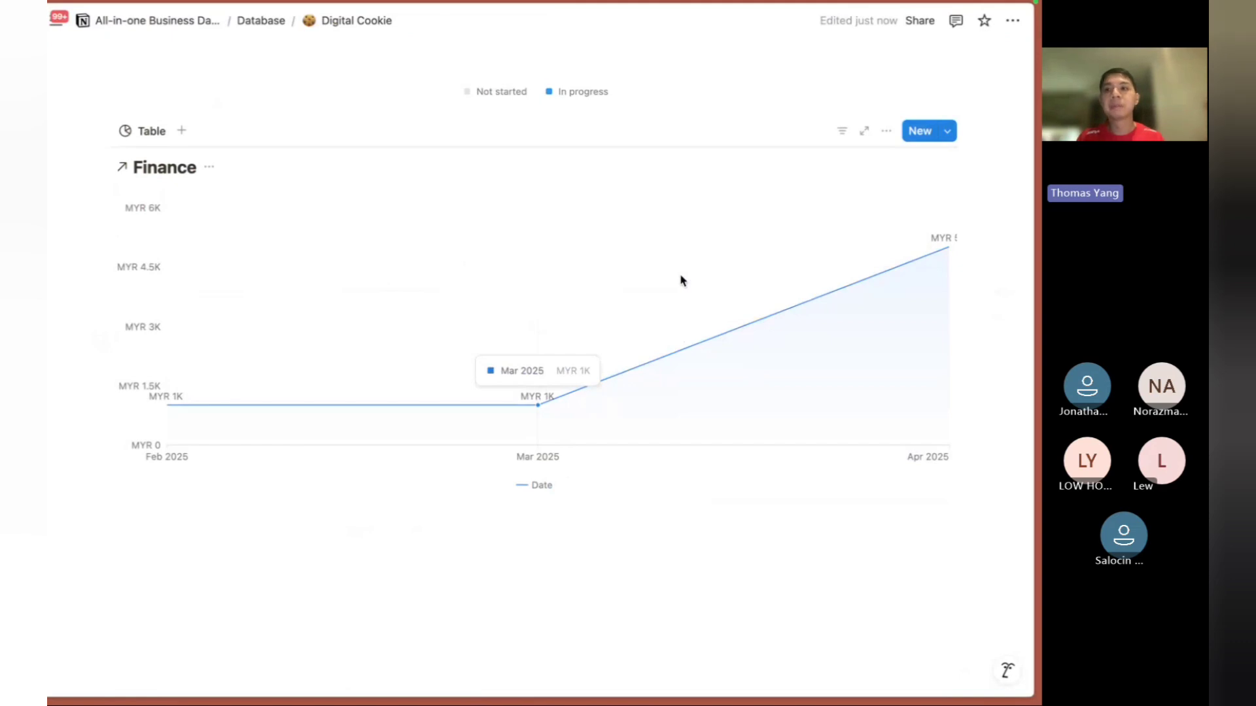
{"action": "scroll", "coordinate": [681, 281], "scroll_direction": "up", "scroll_amount": 5}
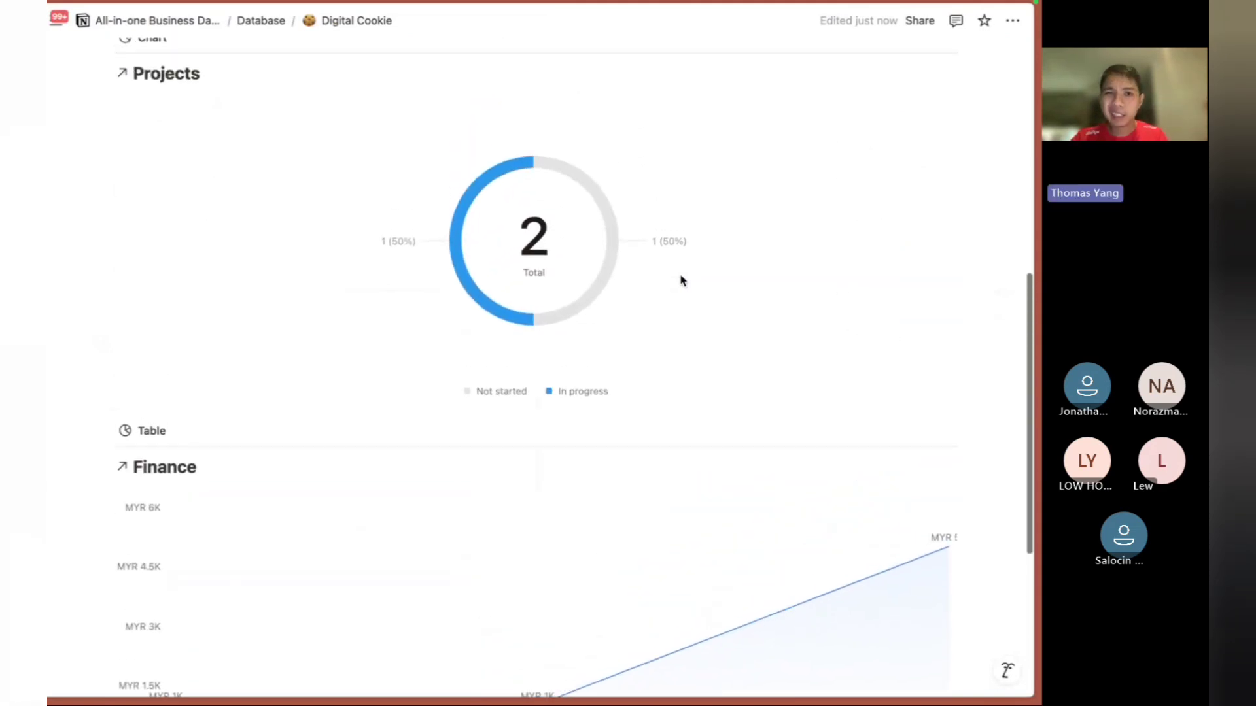
{"action": "scroll", "coordinate": [681, 280], "scroll_direction": "up", "scroll_amount": 5}
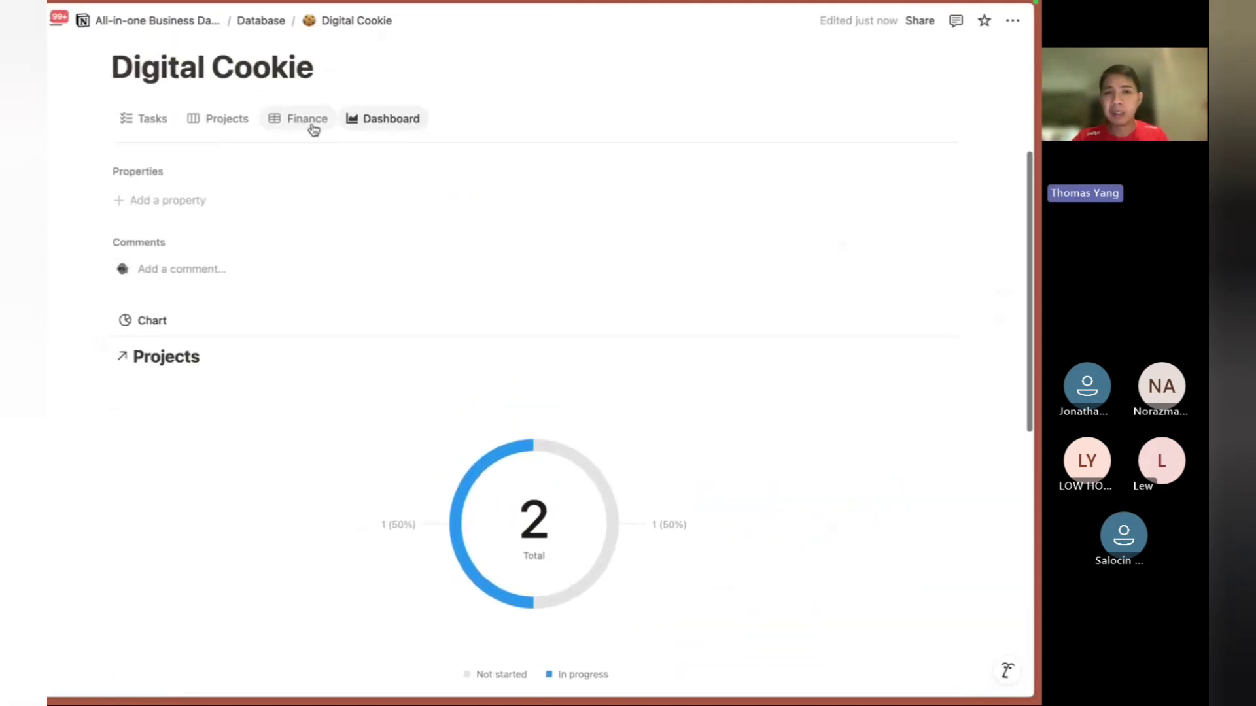
Set the status of Client 3 to Done in the Finance table and return to the Dashboard's Finance chart.
{"action": "left_click", "coordinate": [314, 129]}
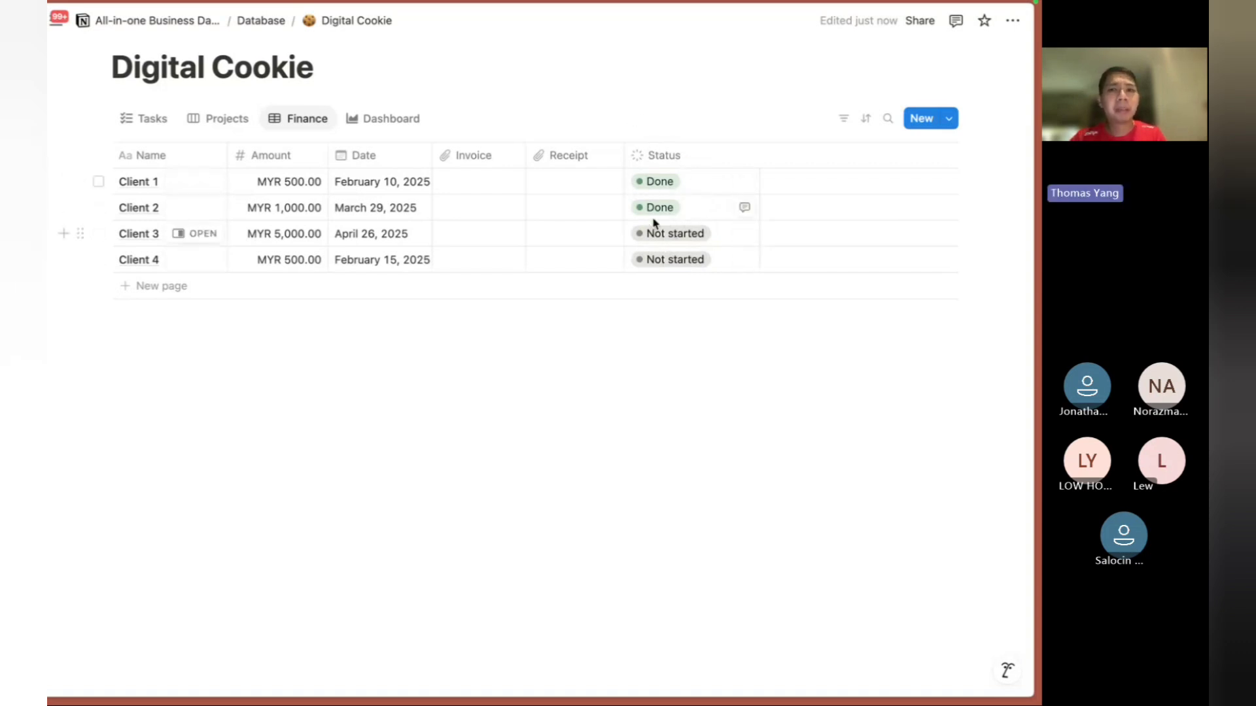
{"action": "left_click", "coordinate": [680, 234]}
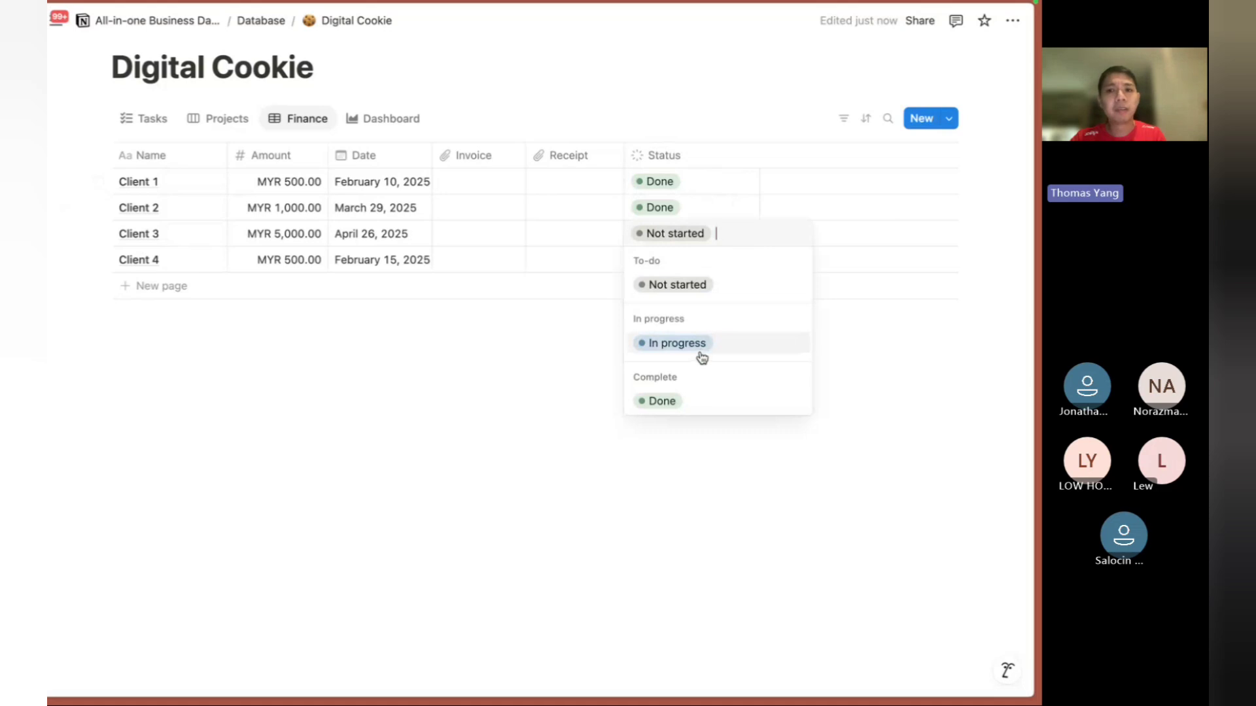
{"action": "left_click", "coordinate": [680, 400]}
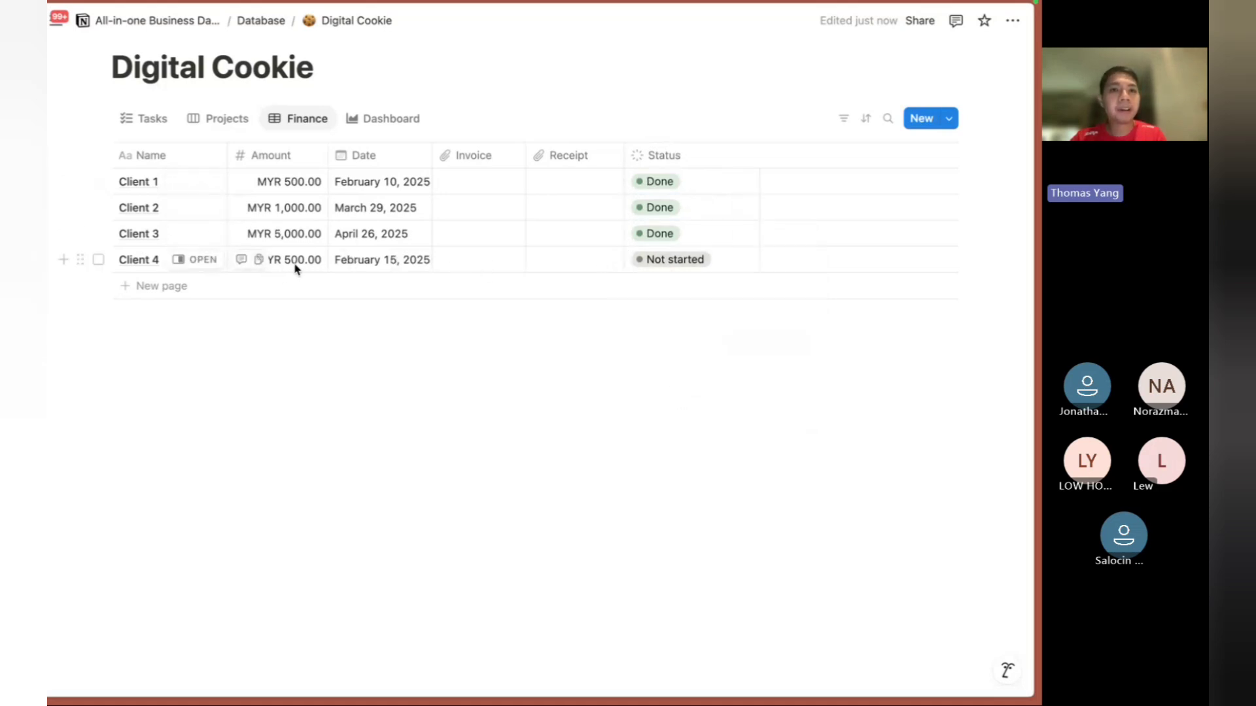
{"action": "left_click", "coordinate": [384, 119]}
{"action": "scroll", "coordinate": [477, 302], "scroll_direction": "down", "scroll_amount": 6}
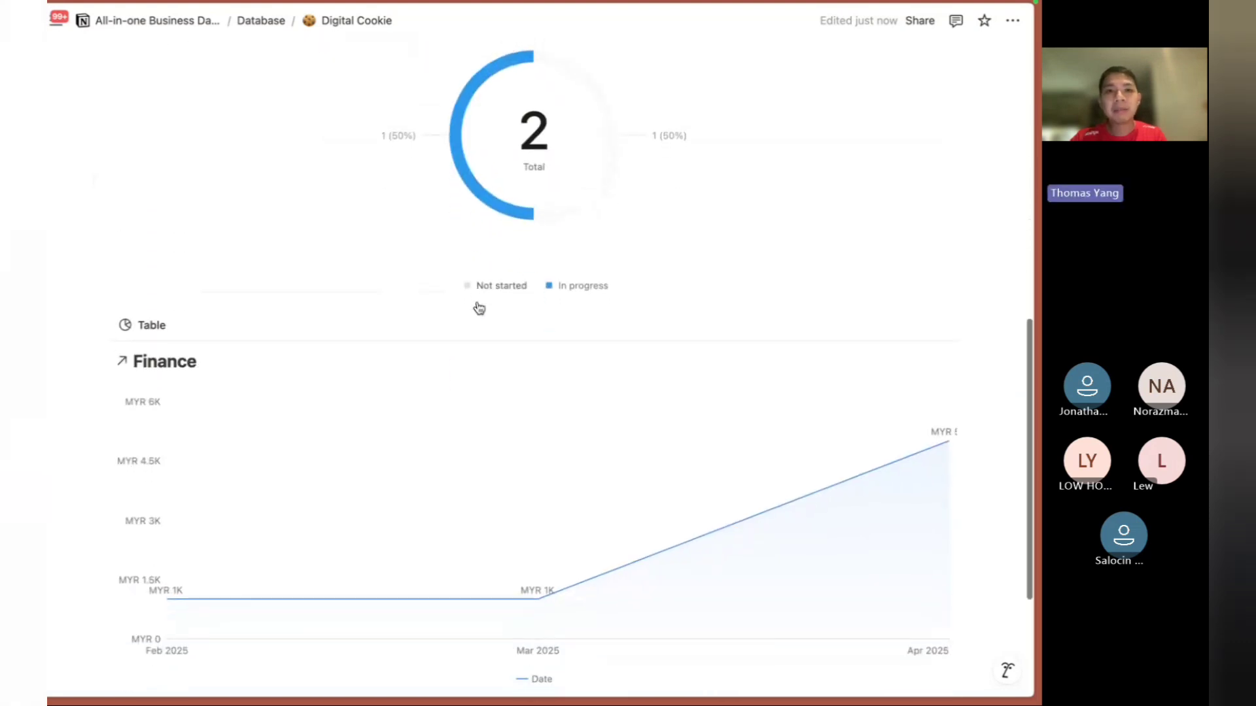
Filter the Dashboard's Finance chart to entries whose status is Complete and hide the filter bar.
{"action": "scroll", "coordinate": [478, 302], "scroll_direction": "down", "scroll_amount": 2}
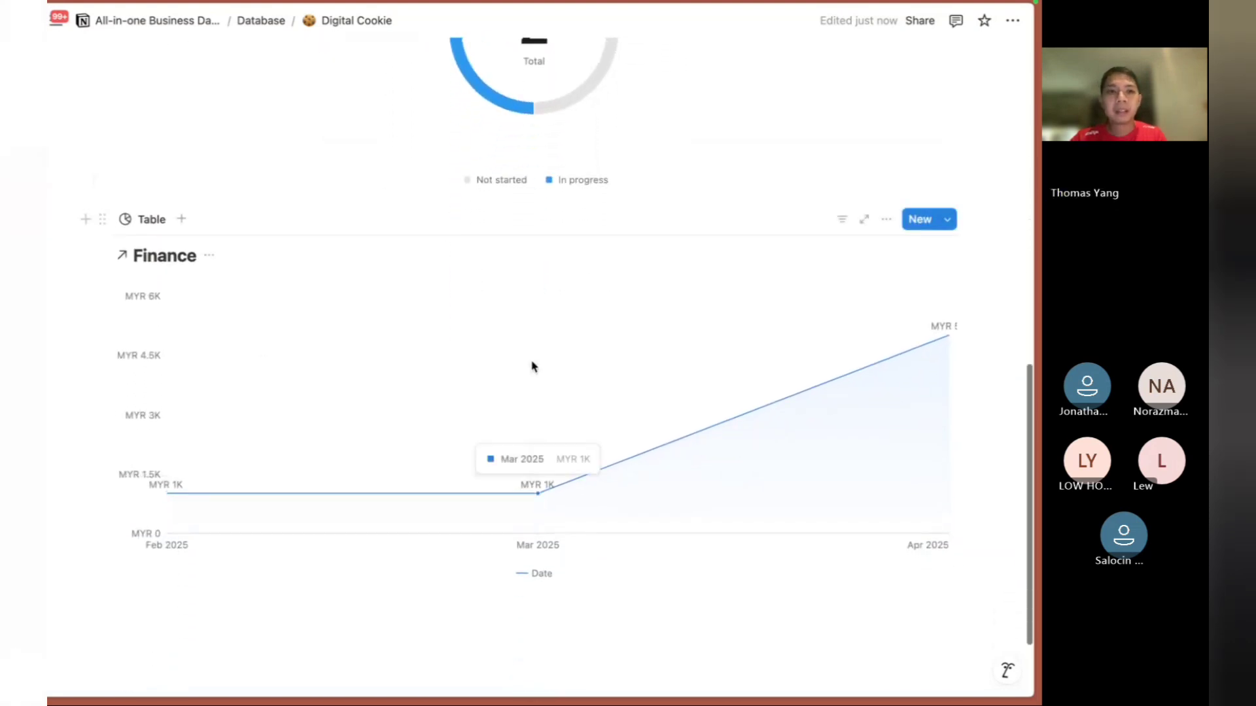
{"action": "left_click", "coordinate": [842, 220]}
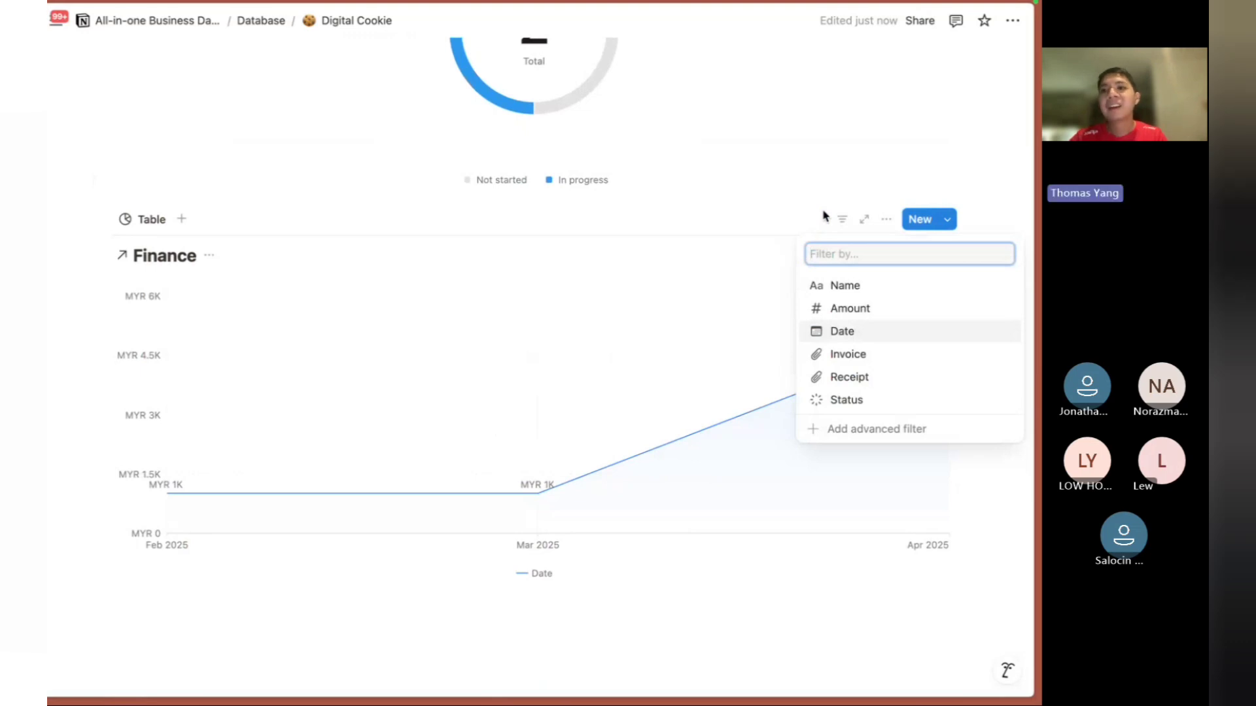
{"action": "left_click", "coordinate": [847, 401]}
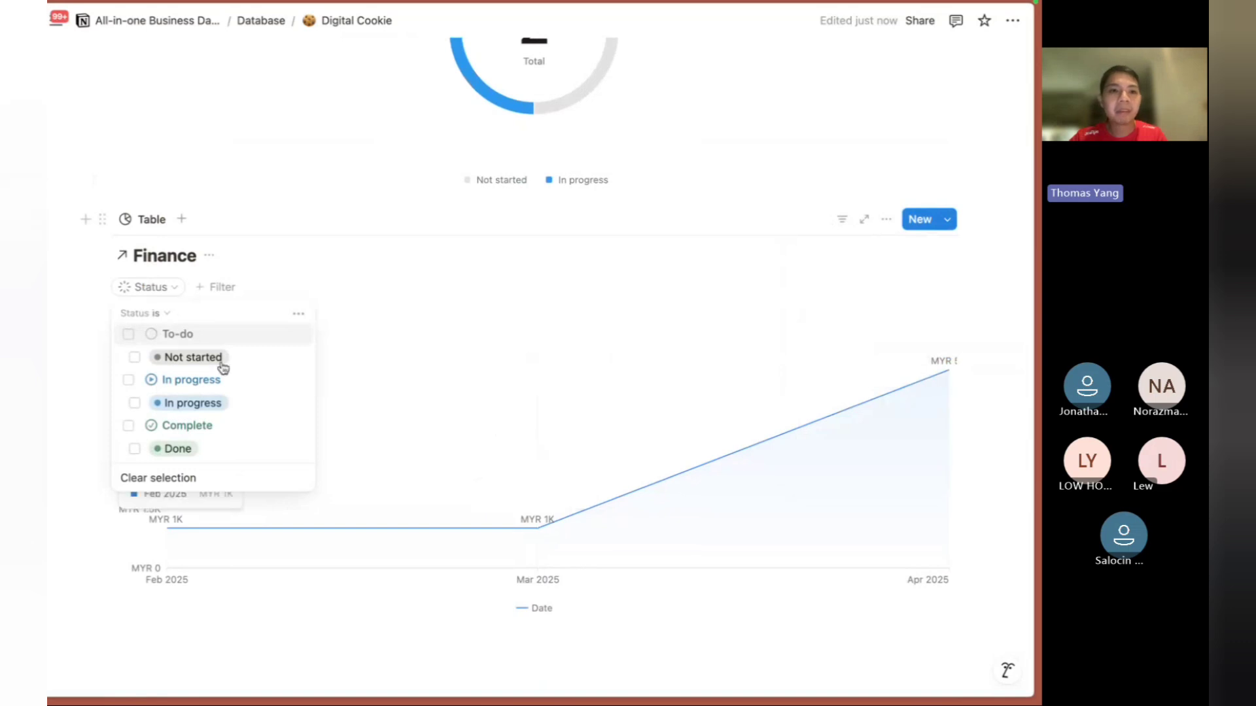
{"action": "left_click", "coordinate": [167, 312]}
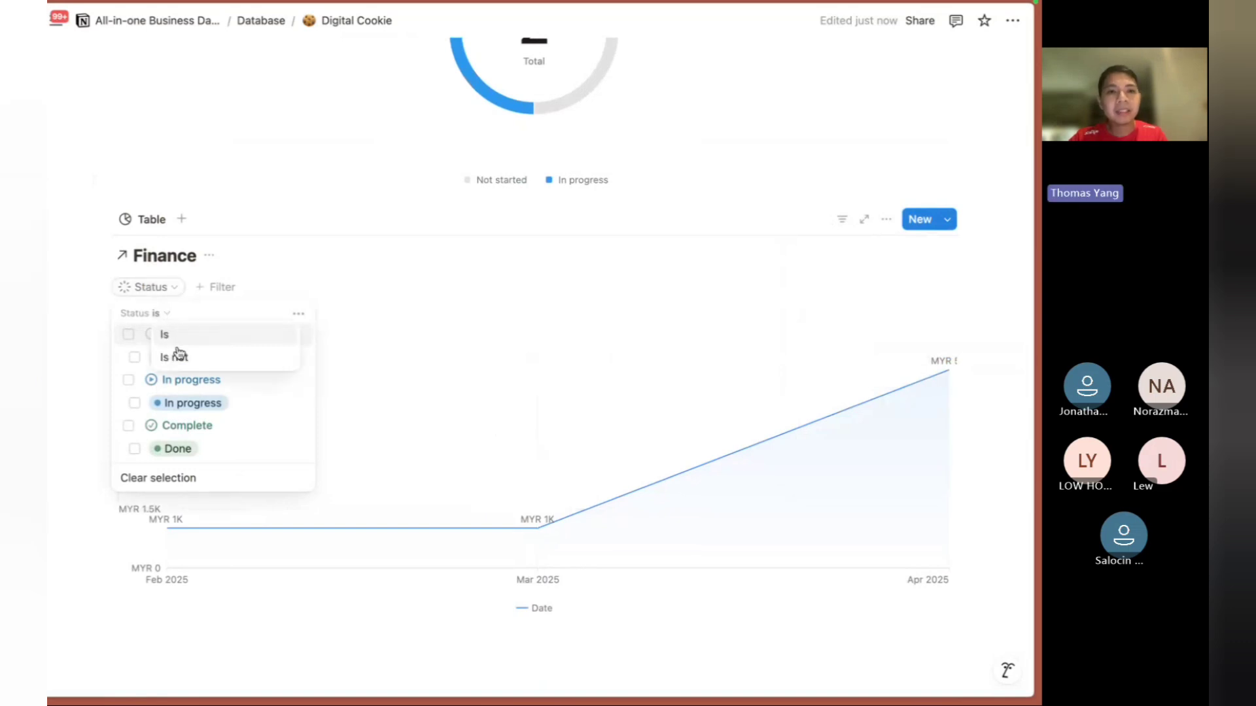
{"action": "left_click", "coordinate": [176, 356]}
{"action": "left_click", "coordinate": [165, 316]}
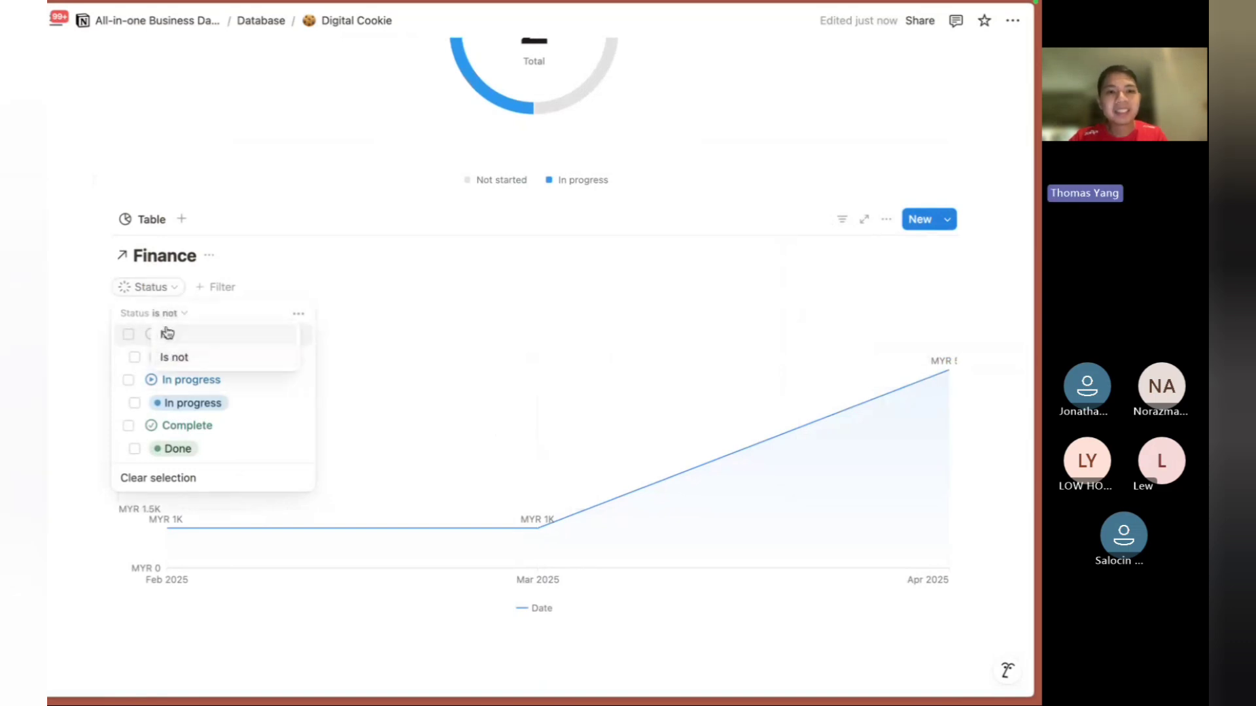
{"action": "left_click", "coordinate": [168, 334]}
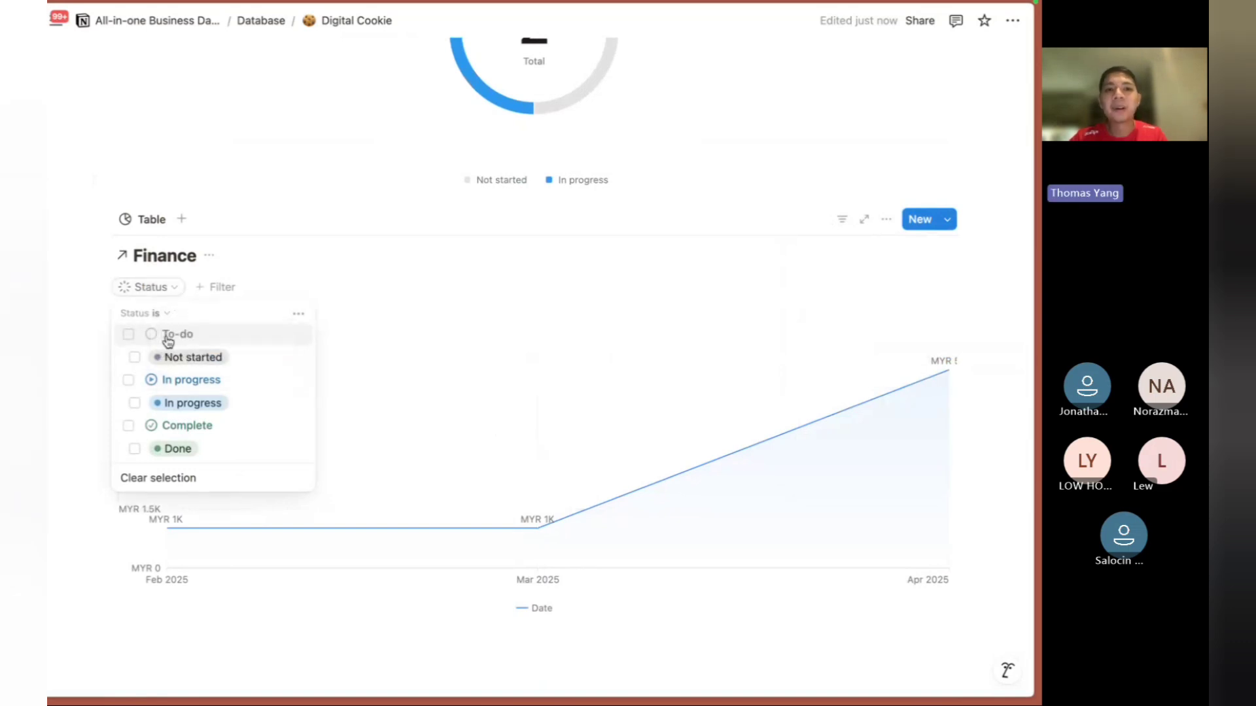
{"action": "left_click", "coordinate": [157, 436]}
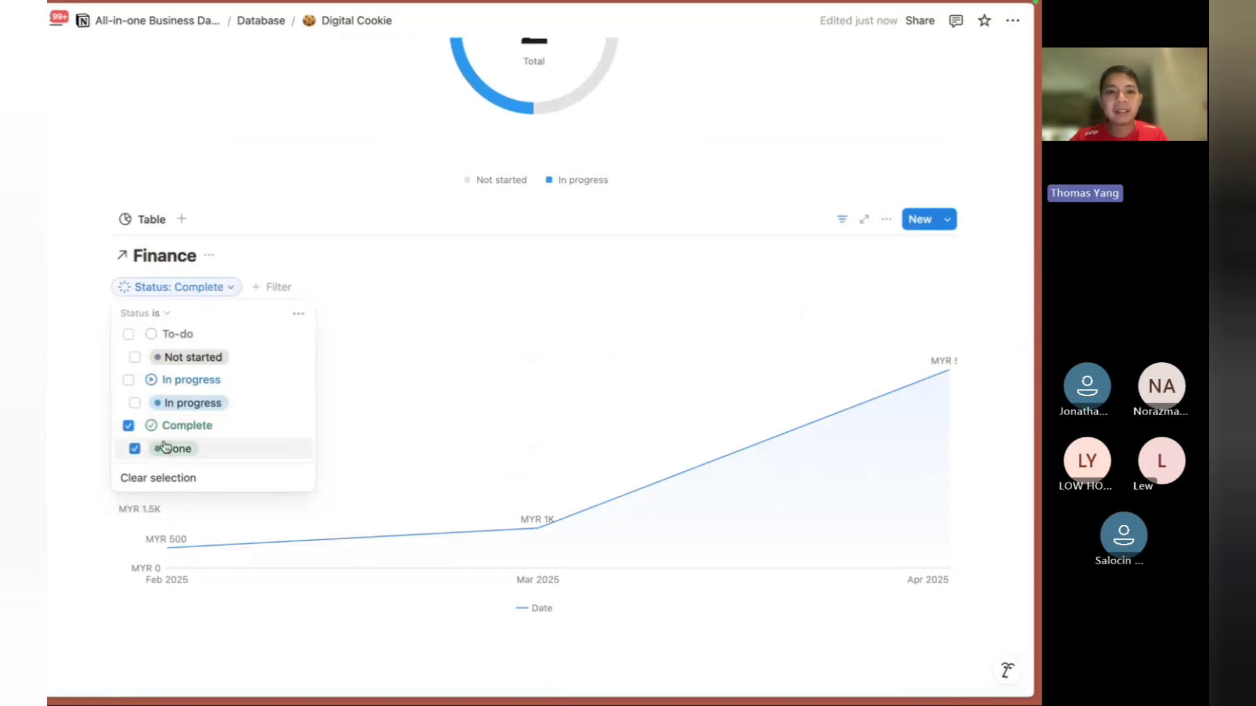
{"action": "left_click", "coordinate": [553, 418]}
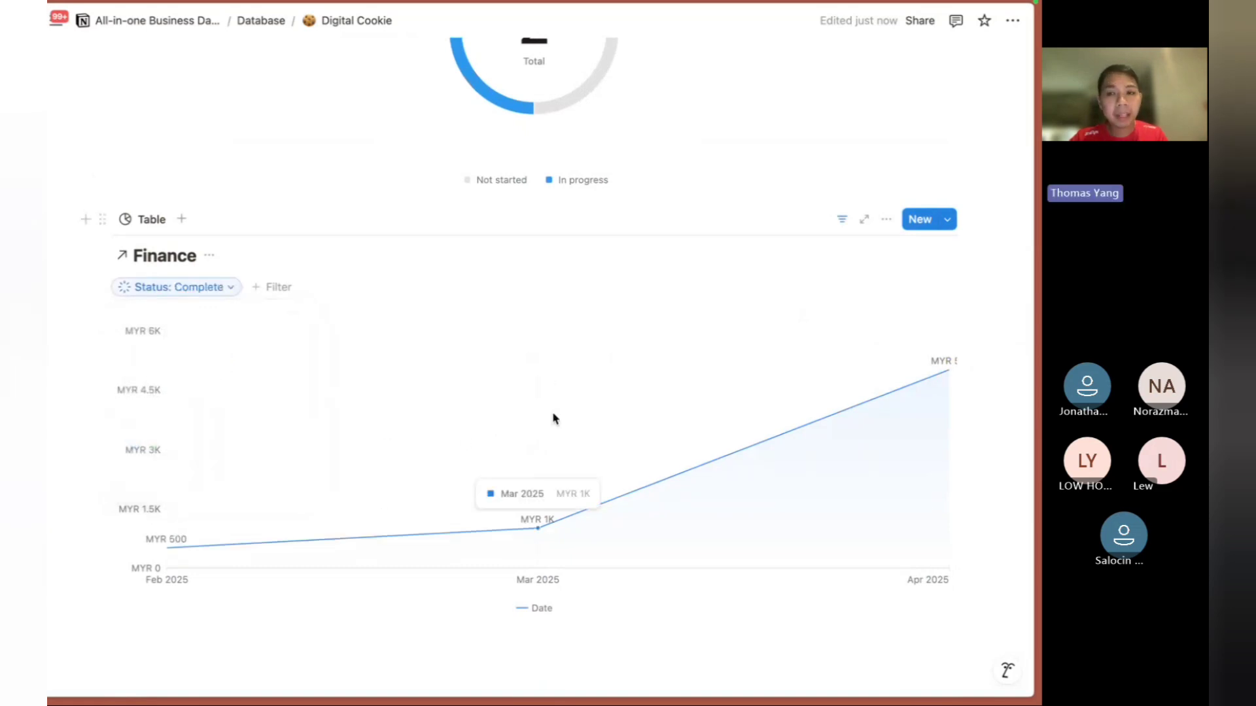
{"action": "left_click", "coordinate": [840, 221]}
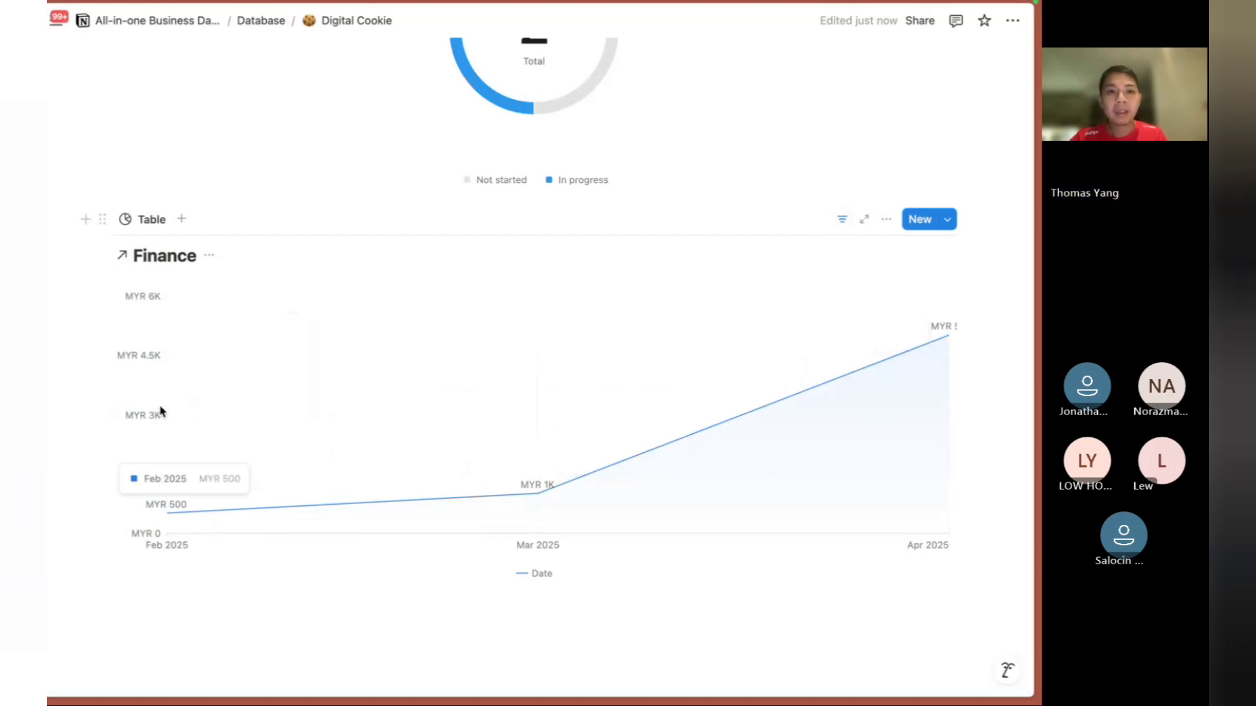
Turn on the smooth line style for the Finance chart.
{"action": "left_click", "coordinate": [154, 226]}
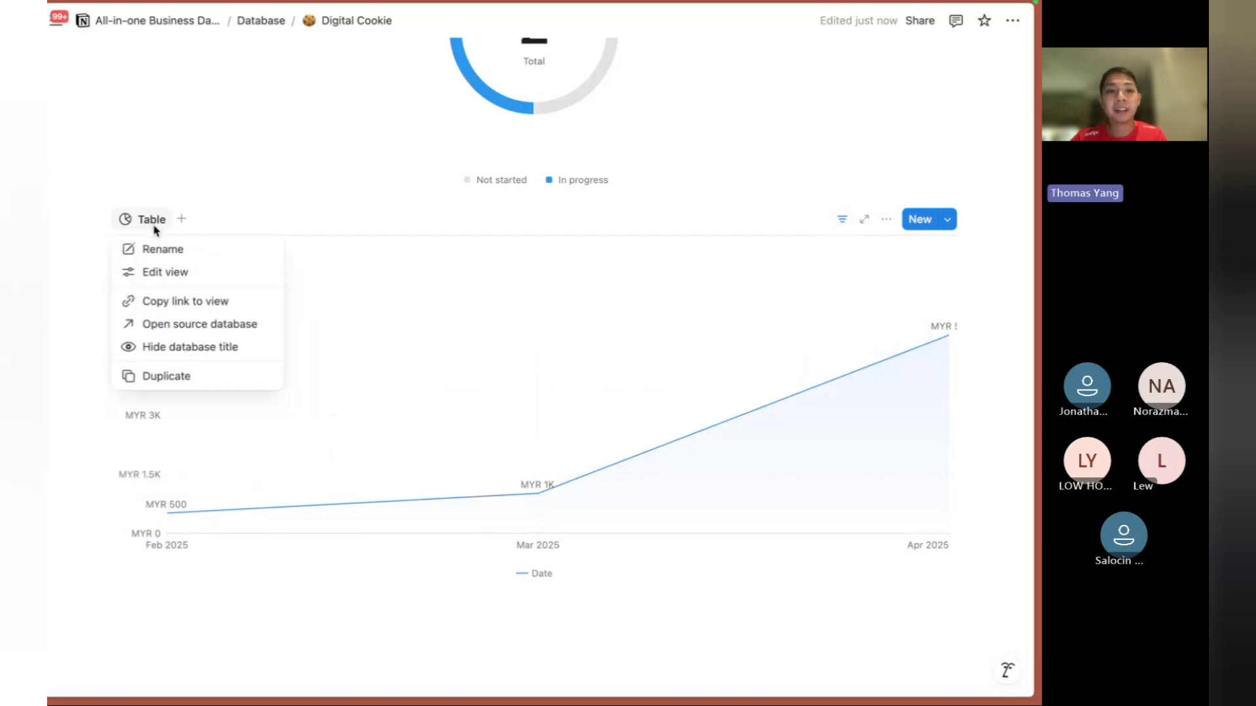
{"action": "left_click", "coordinate": [167, 270]}
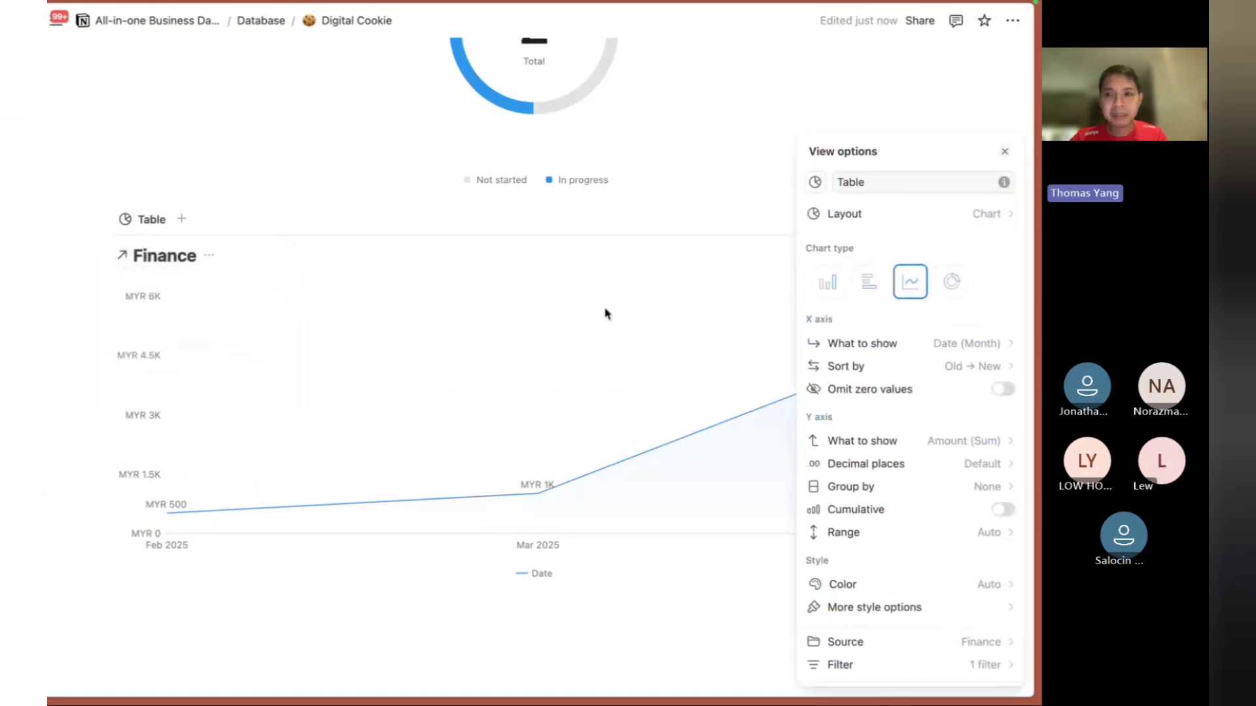
{"action": "scroll", "coordinate": [863, 340], "scroll_direction": "down", "scroll_amount": 1}
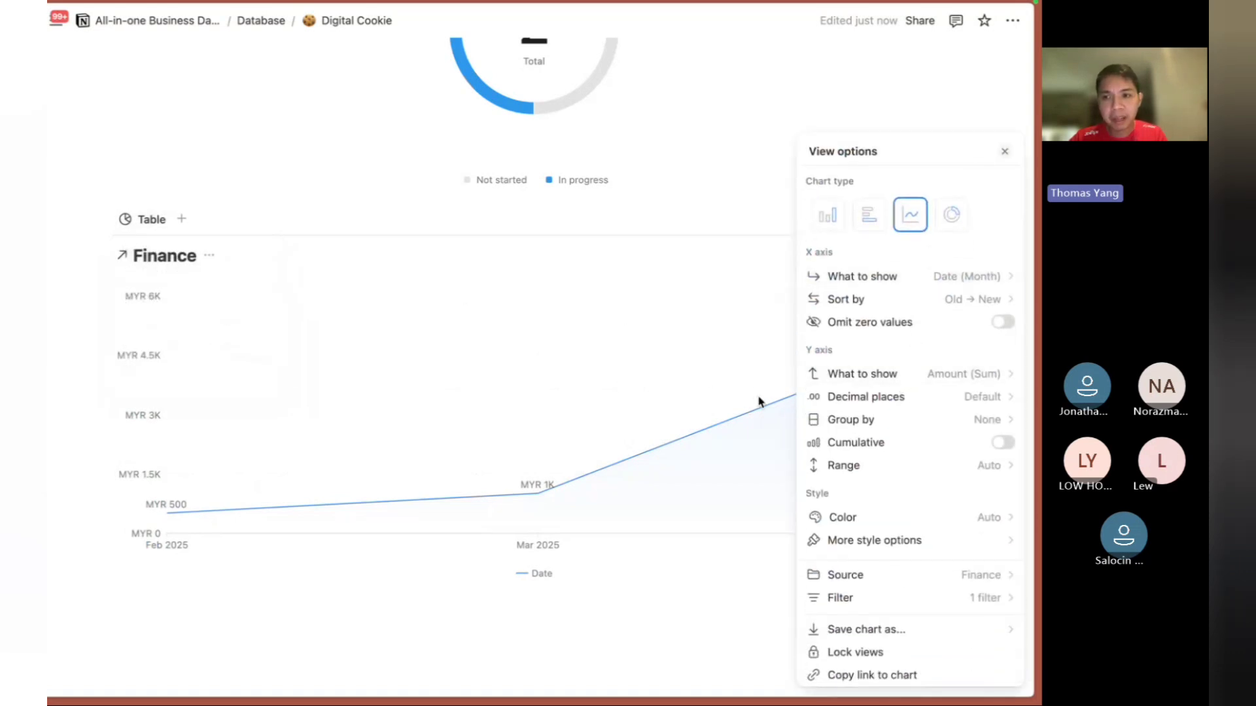
{"action": "scroll", "coordinate": [870, 443], "scroll_direction": "down", "scroll_amount": 1}
{"action": "scroll", "coordinate": [872, 446], "scroll_direction": "down", "scroll_amount": 1}
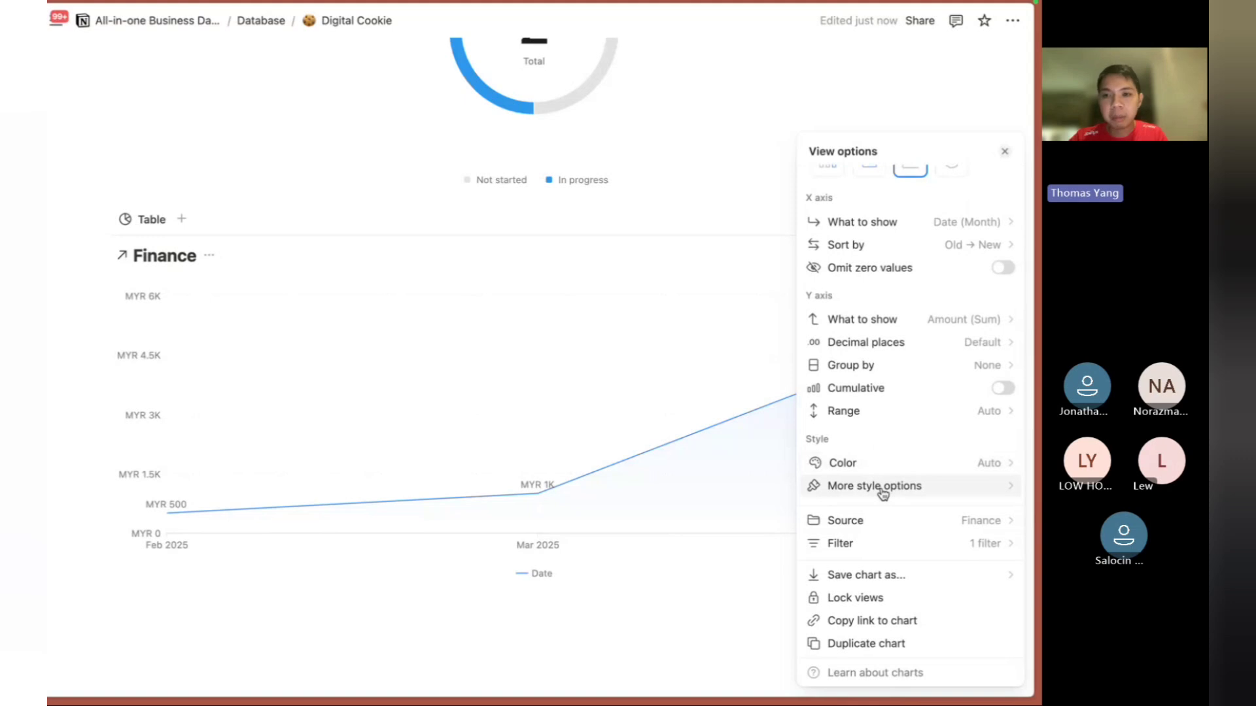
{"action": "left_click", "coordinate": [882, 490]}
{"action": "left_click", "coordinate": [959, 237]}
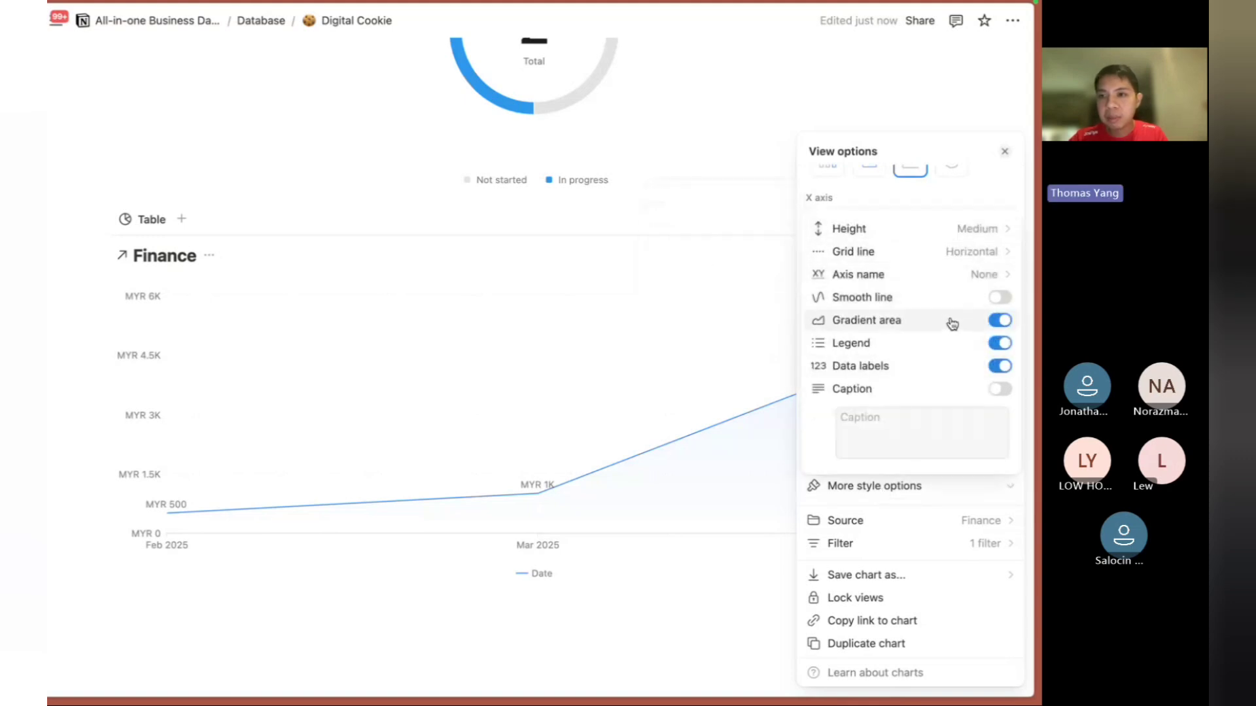
{"action": "left_click", "coordinate": [966, 299]}
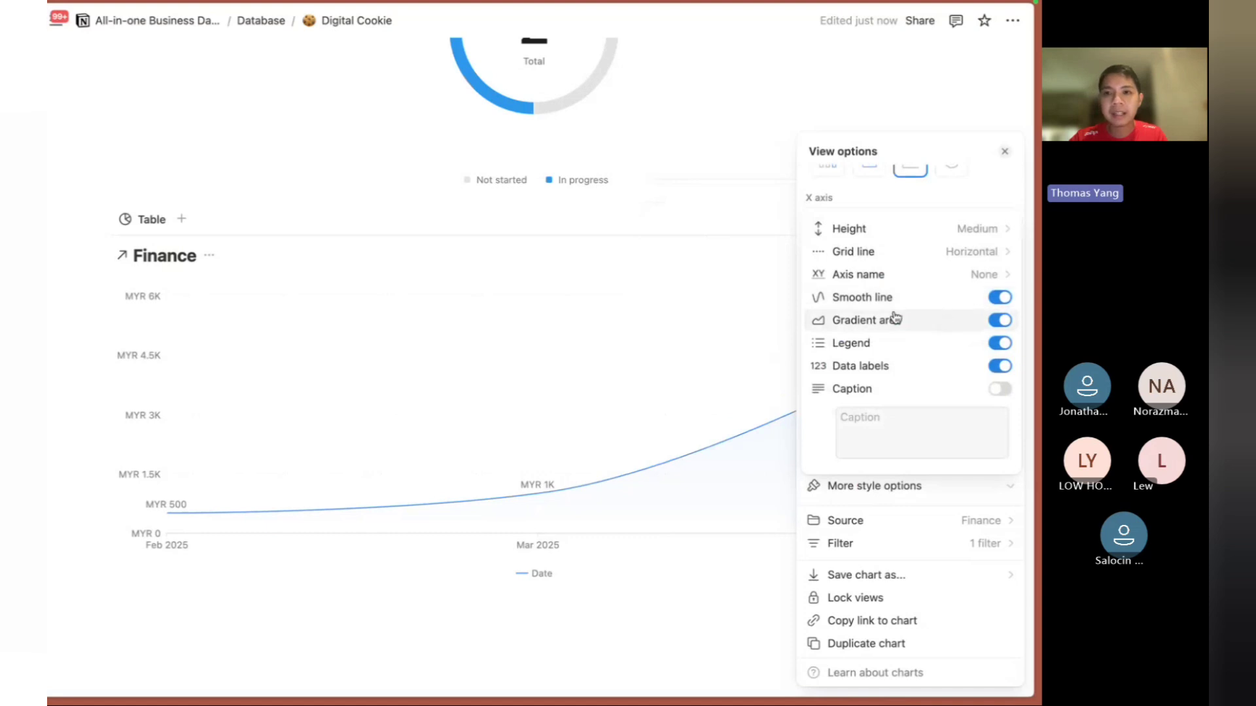
Turn off the legend of the Finance chart and close its view options.
{"action": "left_click", "coordinate": [975, 330]}
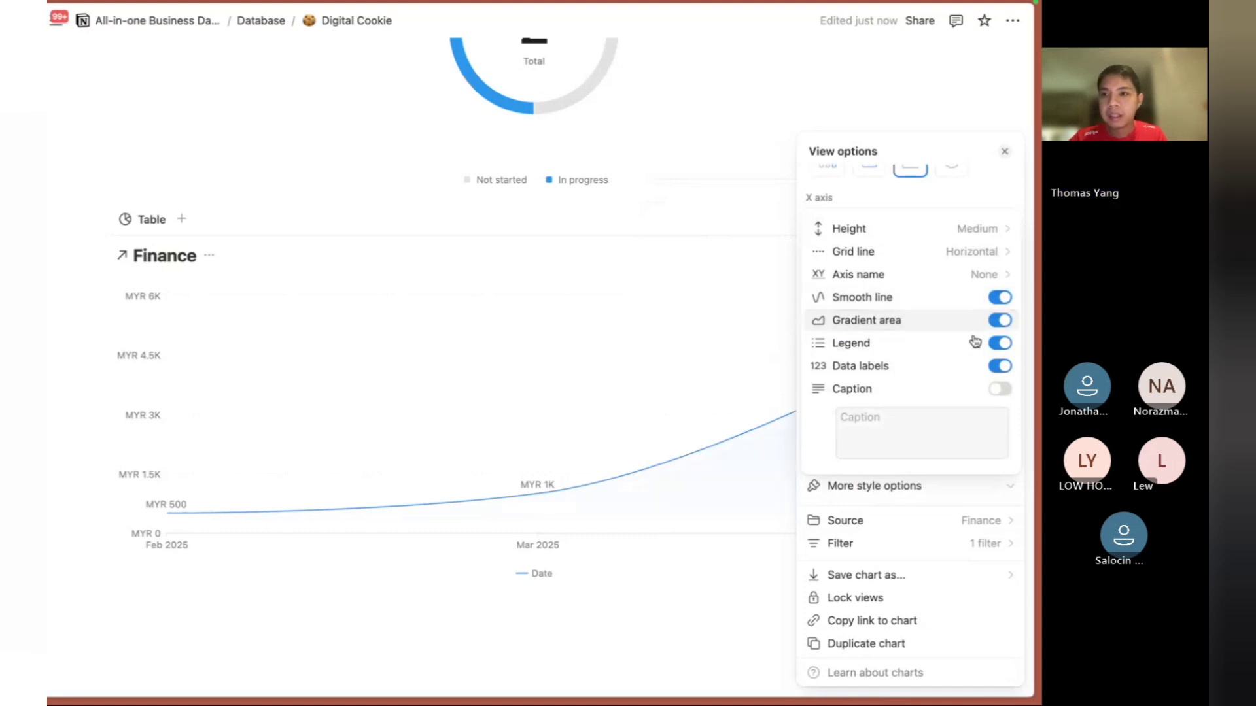
{"action": "left_click", "coordinate": [971, 346]}
{"action": "left_click", "coordinate": [970, 350]}
{"action": "left_click", "coordinate": [971, 350]}
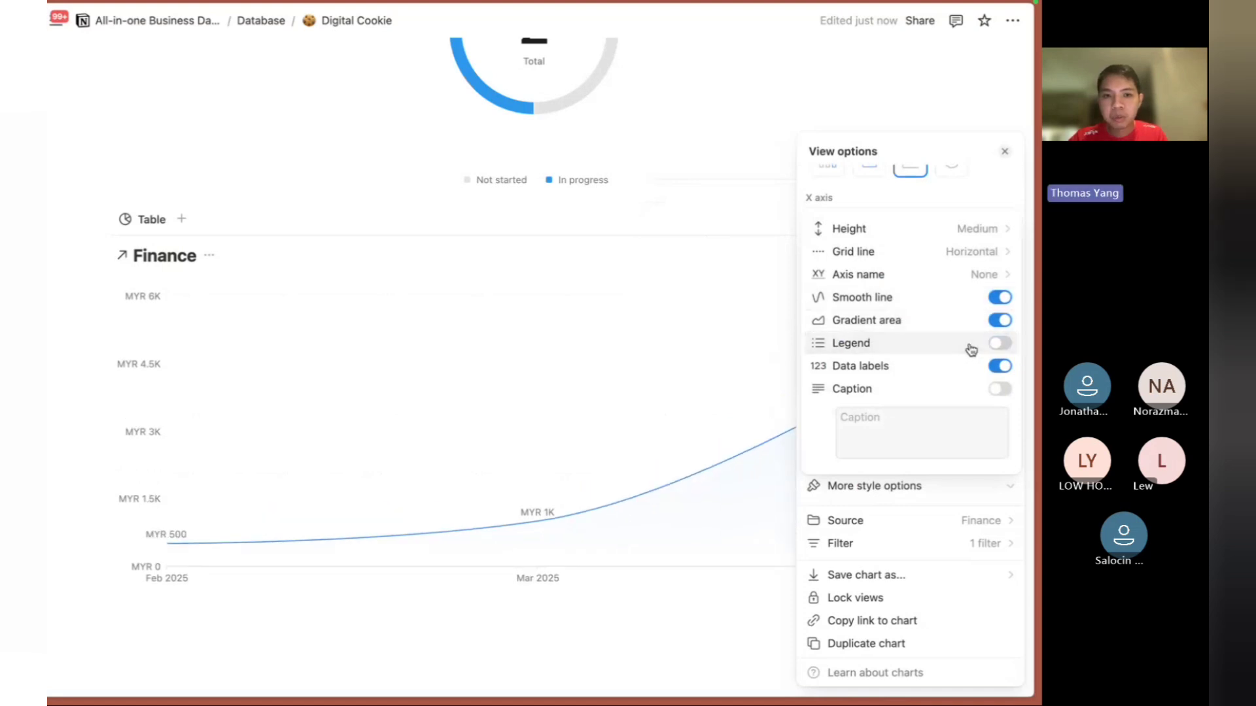
{"action": "left_click", "coordinate": [971, 350]}
{"action": "left_click", "coordinate": [970, 349]}
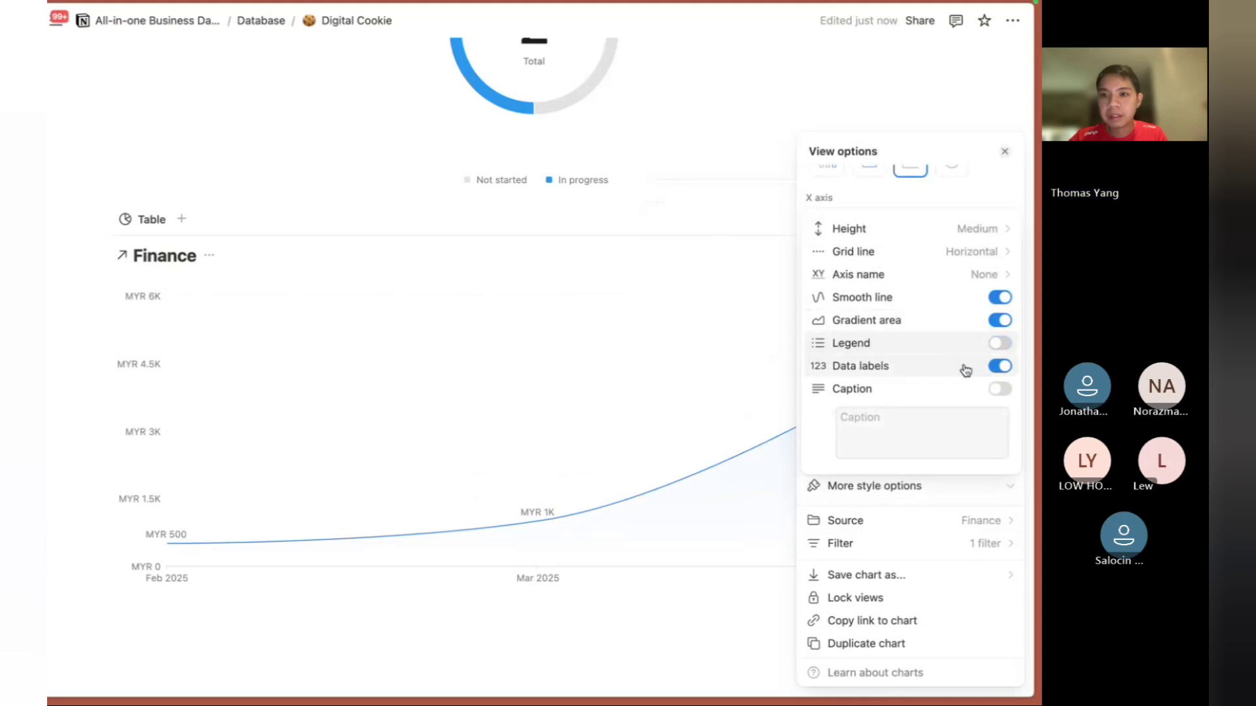
{"action": "left_click", "coordinate": [957, 392]}
{"action": "left_click", "coordinate": [957, 391]}
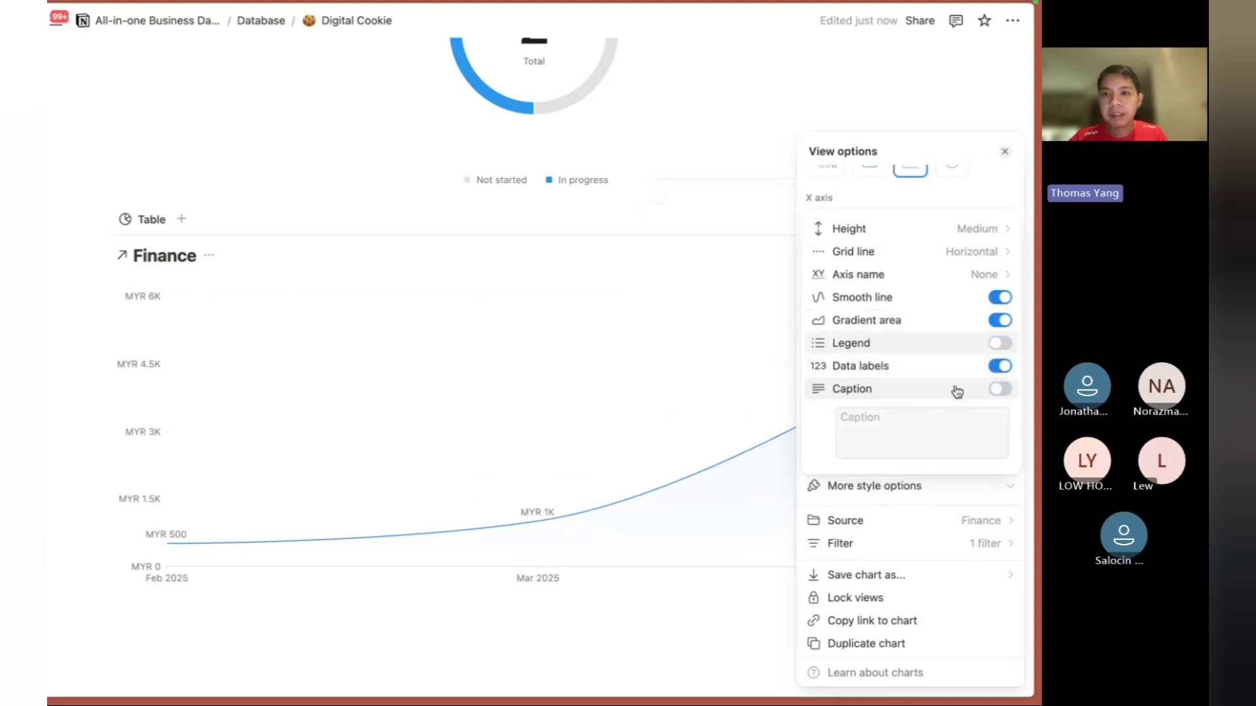
{"action": "left_click", "coordinate": [721, 346]}
{"action": "left_click", "coordinate": [723, 274]}
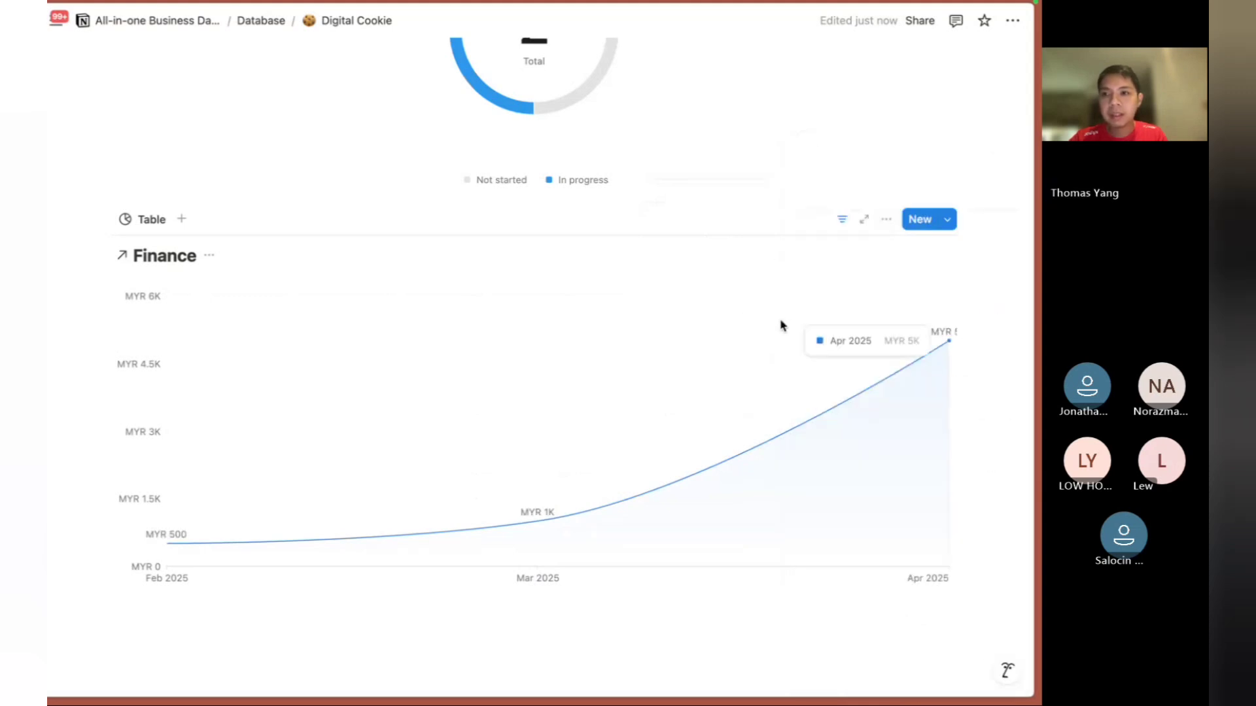
Review the Dashboard layout with the Projects donut above the Finance line chart.
{"action": "scroll", "coordinate": [397, 261], "scroll_direction": "up", "scroll_amount": 2}
{"action": "scroll", "coordinate": [397, 260], "scroll_direction": "up", "scroll_amount": 3}
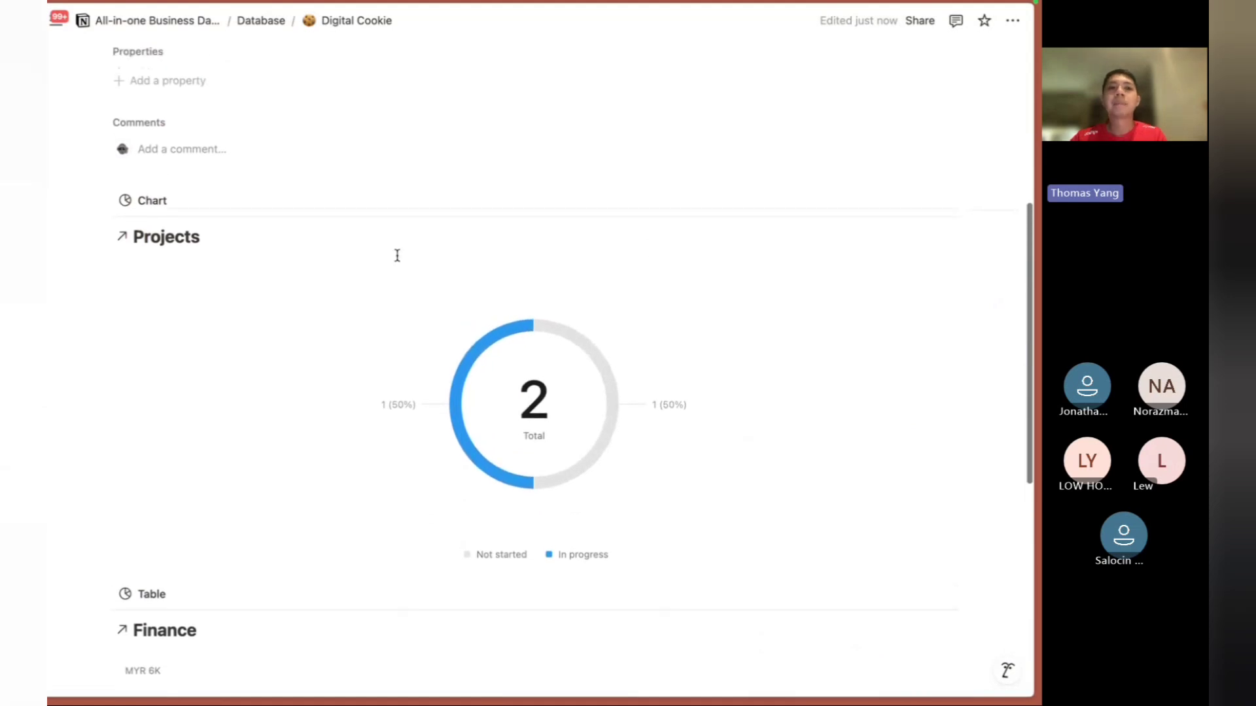
{"action": "scroll", "coordinate": [397, 260], "scroll_direction": "down", "scroll_amount": 2}
{"action": "scroll", "coordinate": [397, 261], "scroll_direction": "up", "scroll_amount": 3}
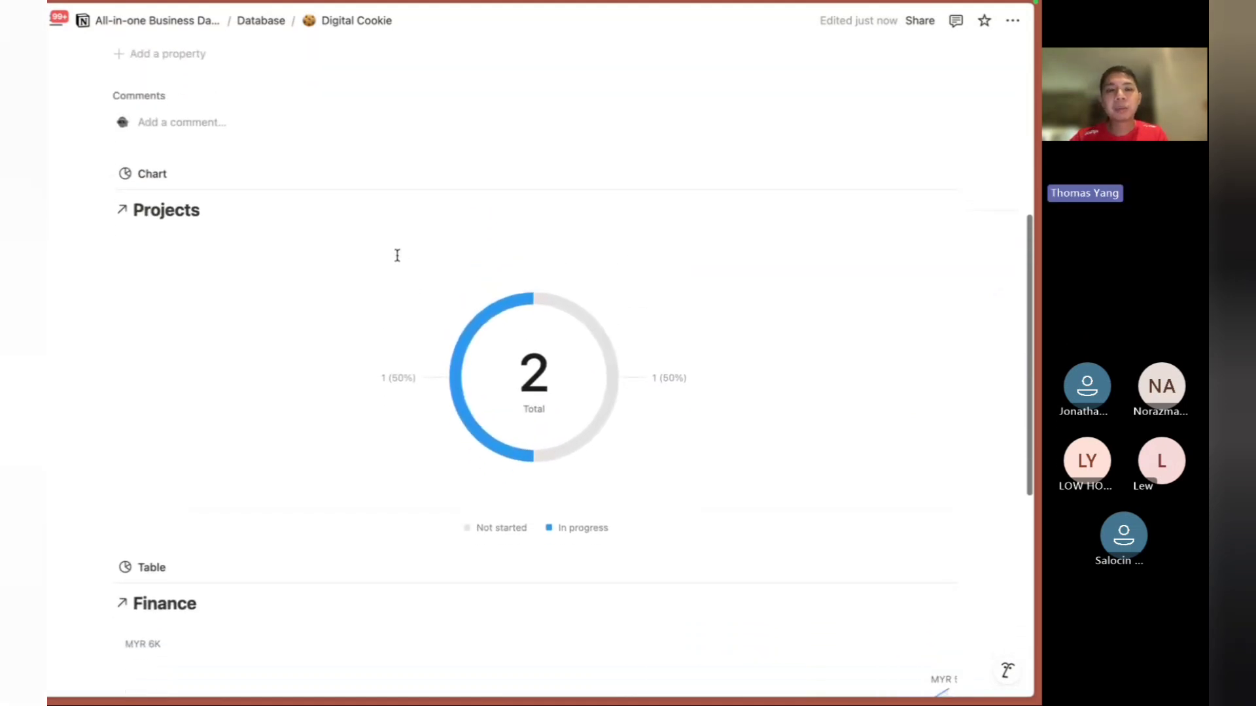
{"action": "scroll", "coordinate": [386, 459], "scroll_direction": "down", "scroll_amount": 1}
{"action": "scroll", "coordinate": [384, 338], "scroll_direction": "down", "scroll_amount": 2}
{"action": "scroll", "coordinate": [384, 339], "scroll_direction": "up", "scroll_amount": 4}
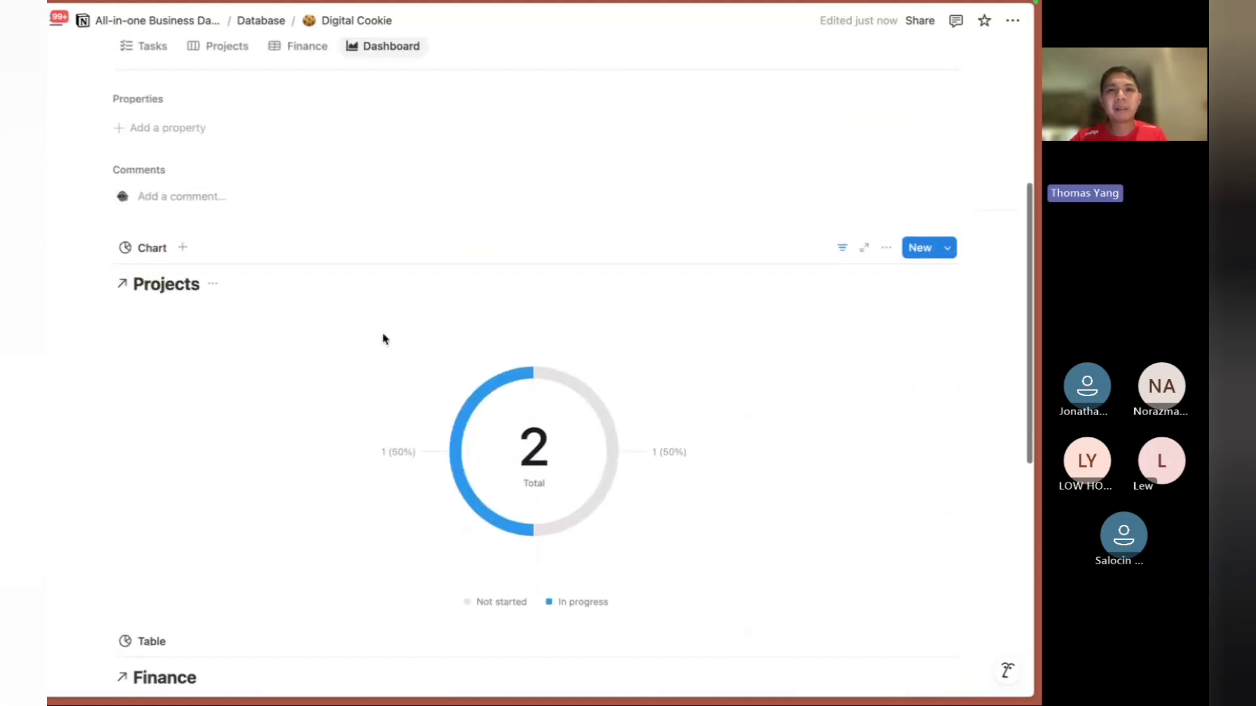
{"action": "scroll", "coordinate": [384, 338], "scroll_direction": "down", "scroll_amount": 2}
{"action": "scroll", "coordinate": [384, 339], "scroll_direction": "up", "scroll_amount": 1}
{"action": "scroll", "coordinate": [384, 339], "scroll_direction": "down", "scroll_amount": 6}
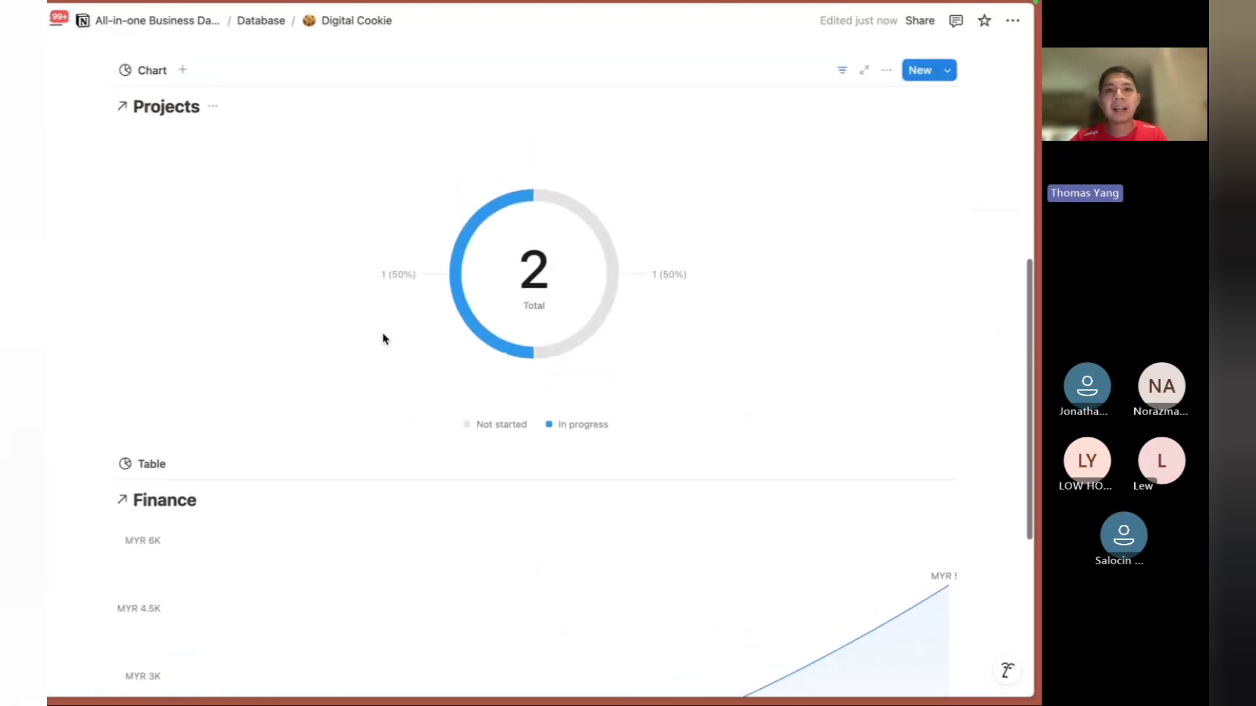
Insert a two-column layout below the Finance chart on the Dashboard.
{"action": "left_click", "coordinate": [286, 595]}
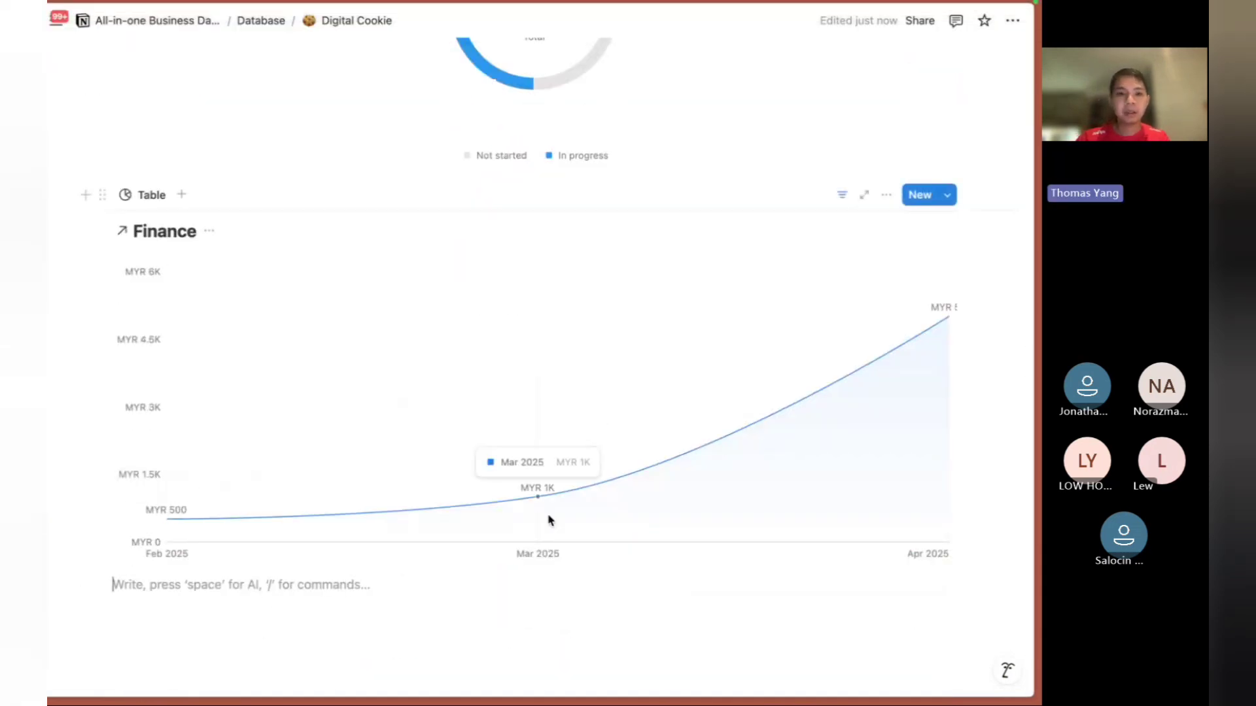
{"action": "type", "text": "/"}
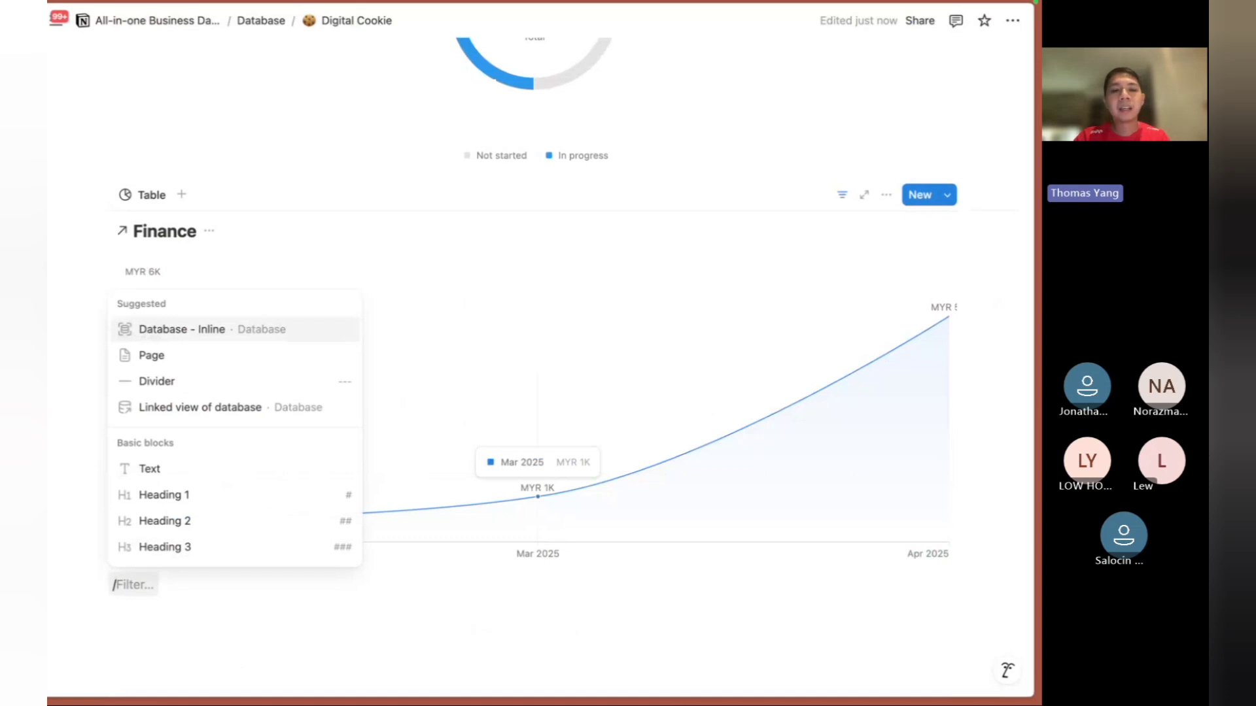
{"action": "type", "text": "col"}
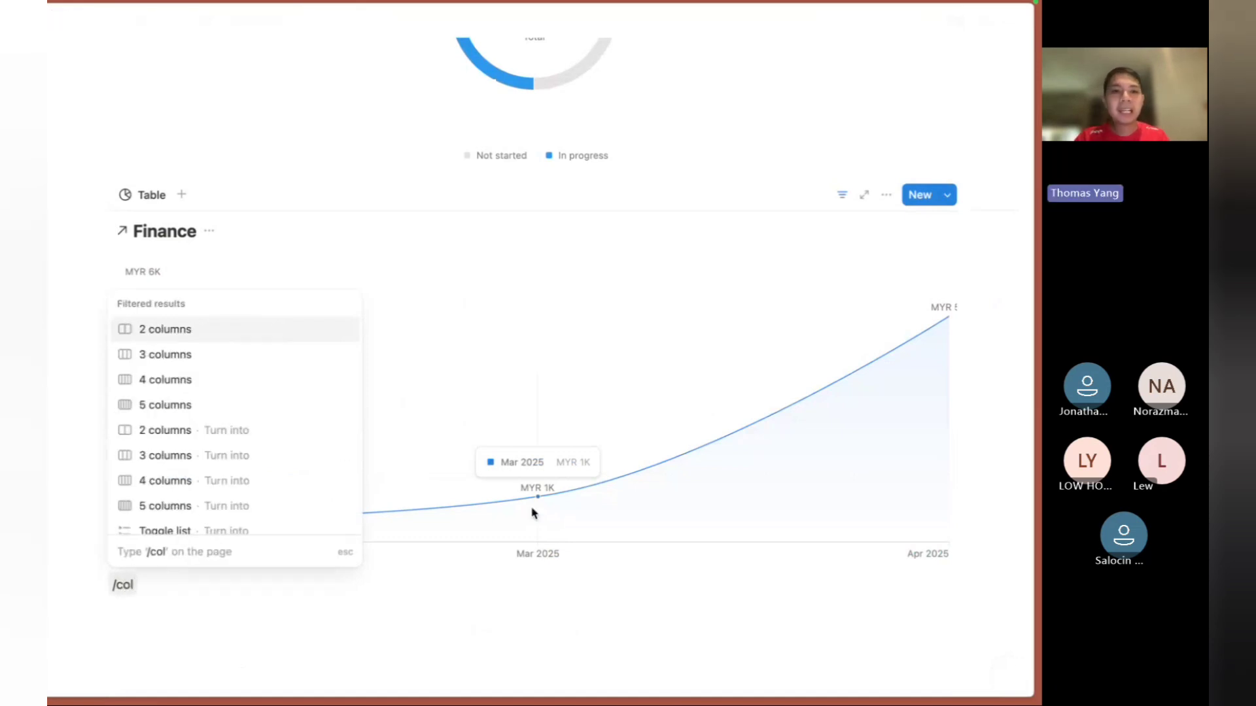
{"action": "left_click", "coordinate": [158, 331]}
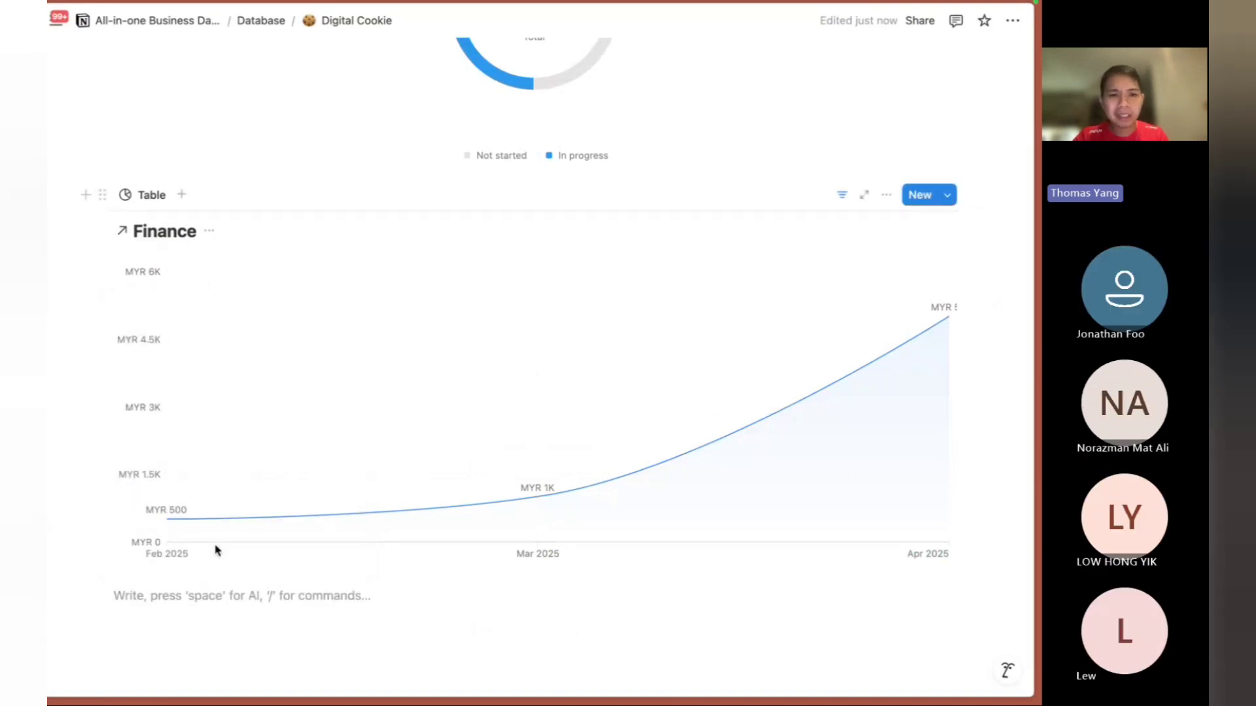
Move the Projects chart into the first column of the two-column layout.
{"action": "scroll", "coordinate": [232, 607], "scroll_direction": "up", "scroll_amount": 1}
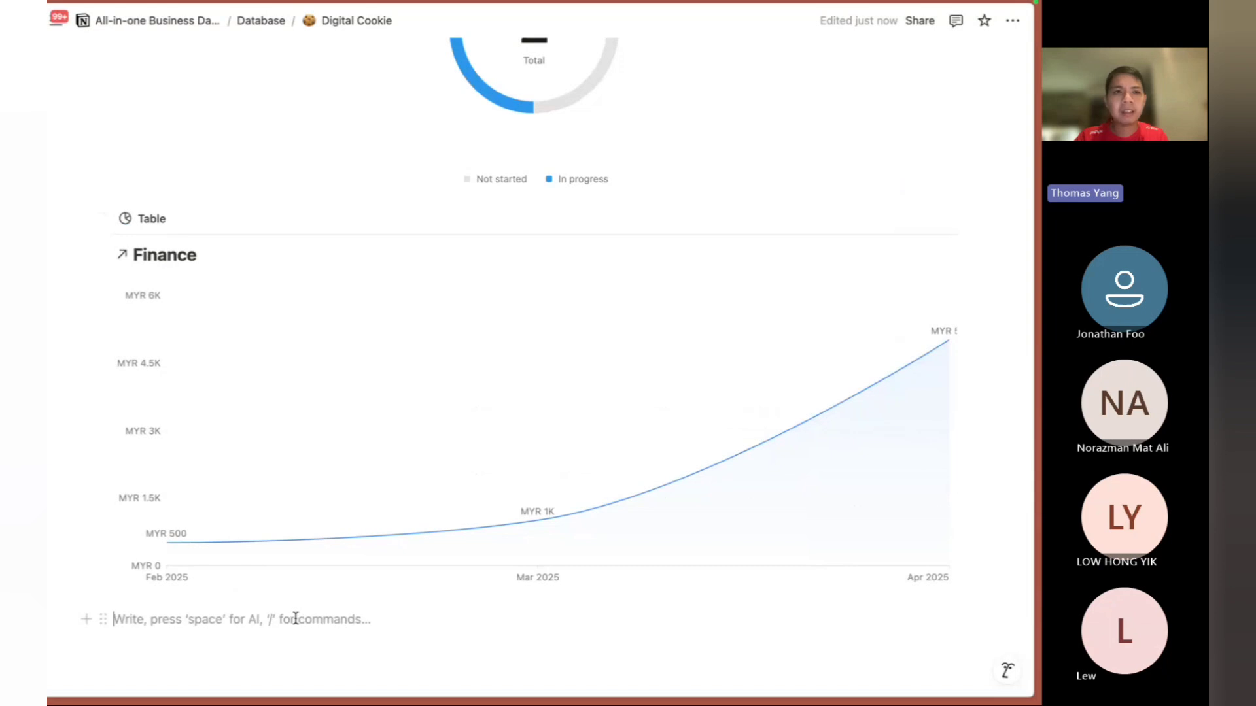
{"action": "scroll", "coordinate": [296, 619], "scroll_direction": "up", "scroll_amount": 5}
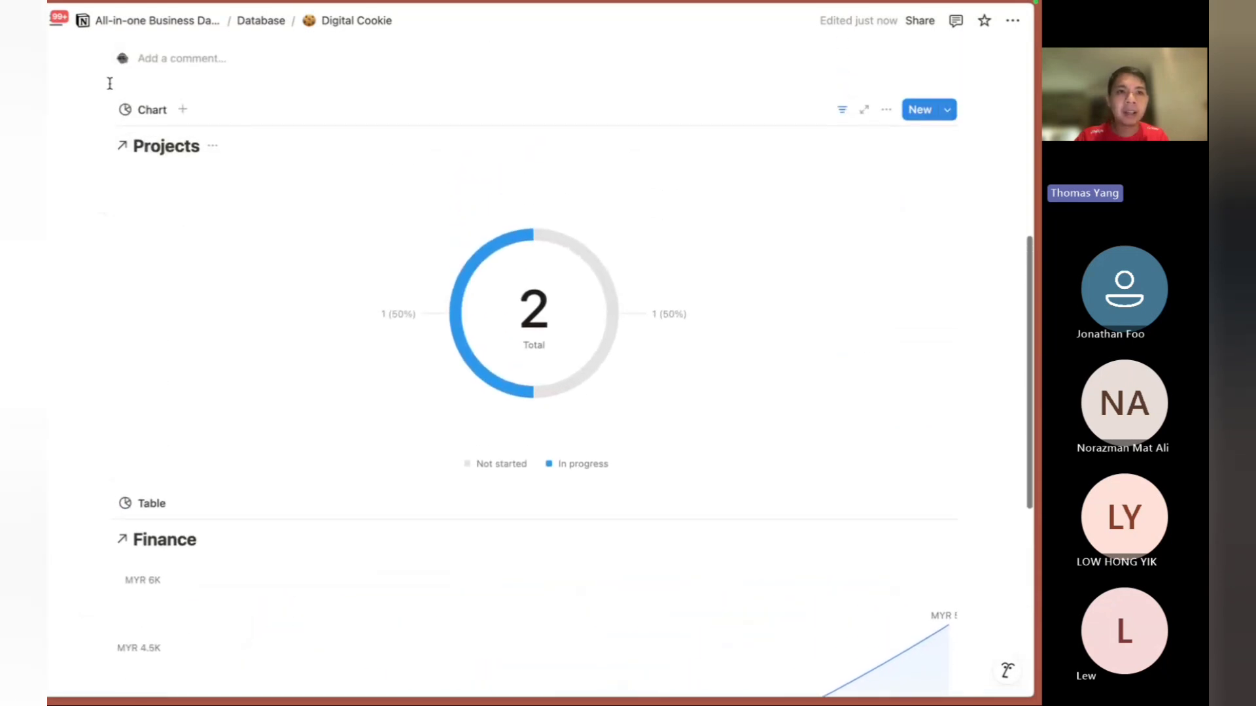
{"action": "scroll", "coordinate": [108, 118], "scroll_direction": "down", "scroll_amount": 4}
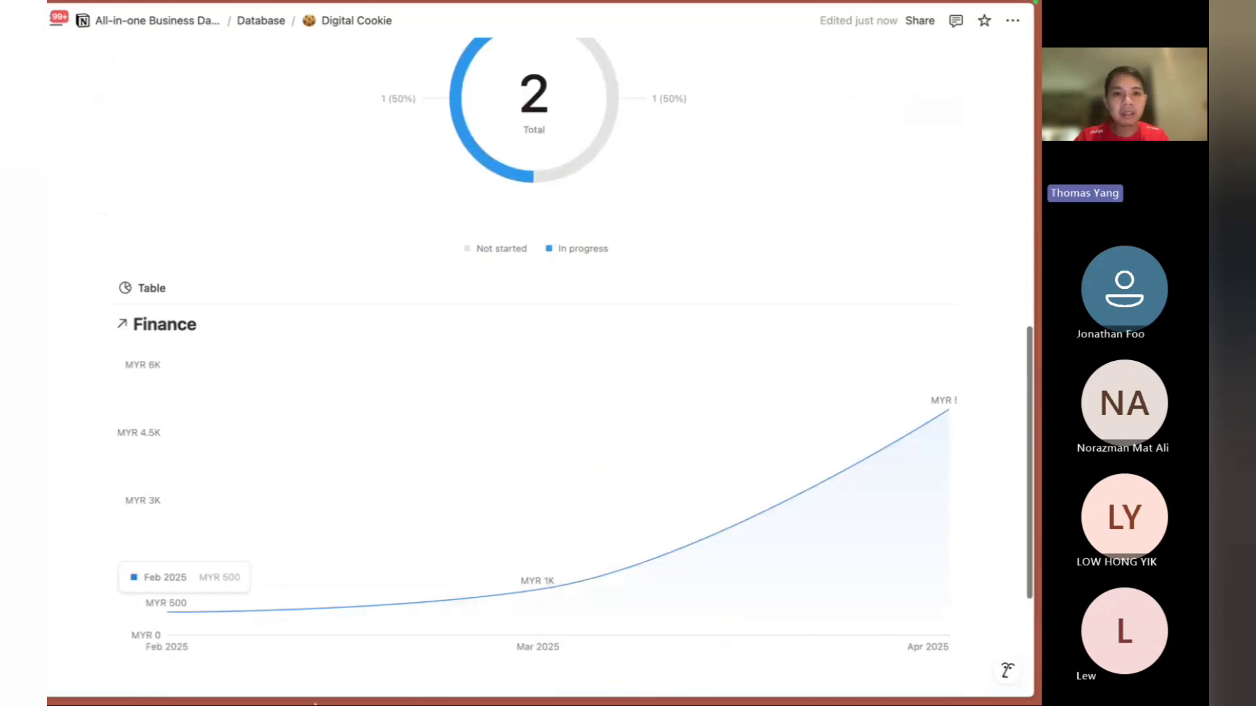
{"action": "left_click_drag", "start_coordinate": [314, 704], "coordinate": [197, 440]}
{"action": "scroll", "coordinate": [200, 449], "scroll_direction": "up", "scroll_amount": 3}
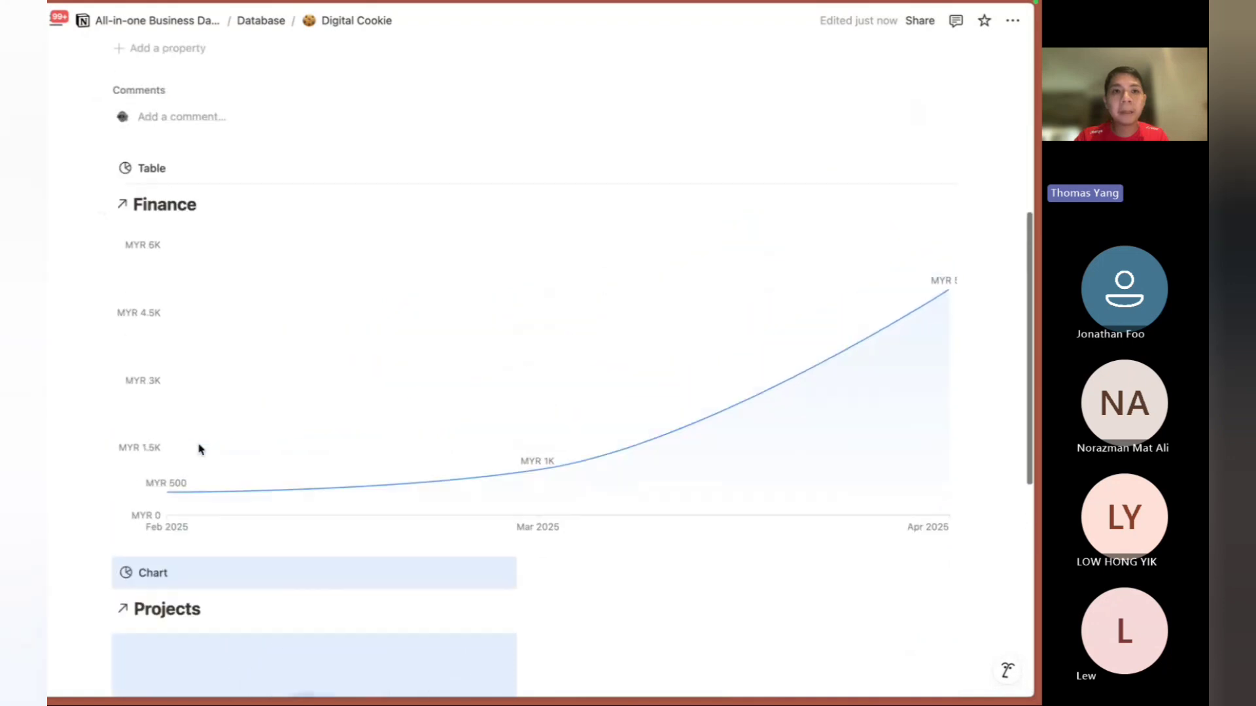
Move the Finance chart into the second column beside the Projects chart.
{"action": "scroll", "coordinate": [201, 449], "scroll_direction": "up", "scroll_amount": 2}
{"action": "left_click_drag", "start_coordinate": [103, 300], "coordinate": [636, 264]}
{"action": "scroll", "coordinate": [636, 263], "scroll_direction": "up", "scroll_amount": 3}
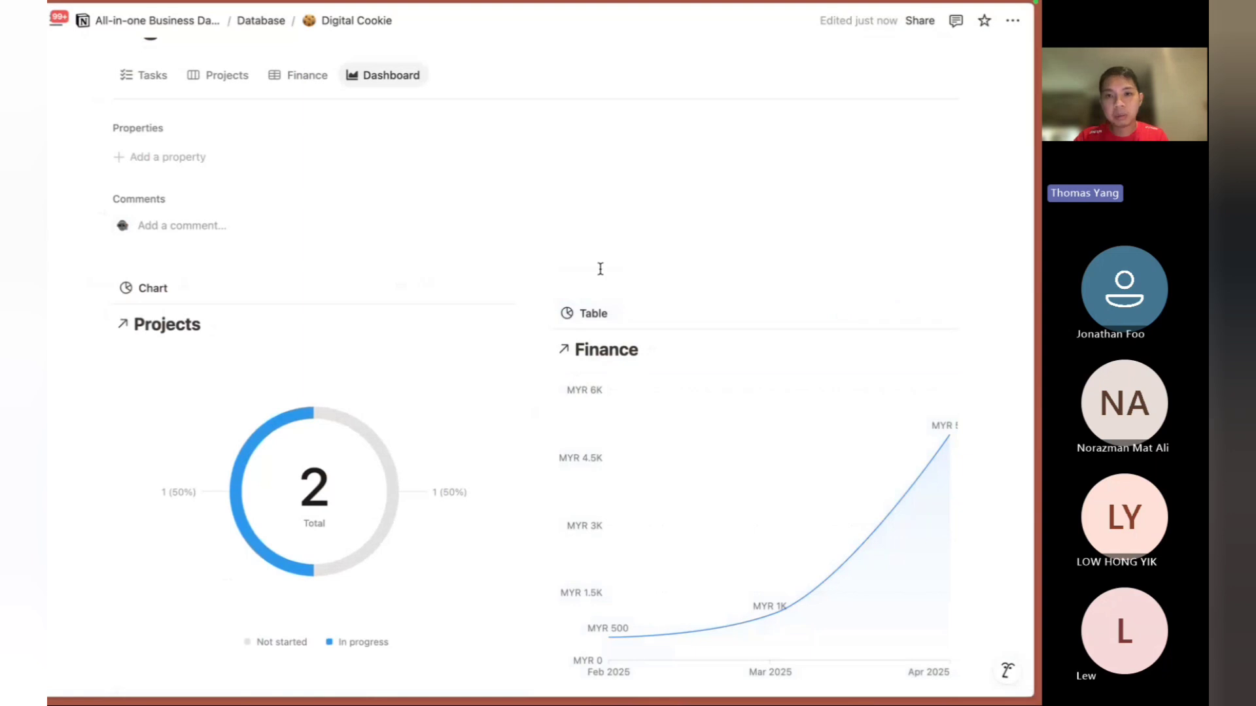
Delete the empty line above the Finance chart and widen its column by narrowing the Projects column.
{"action": "left_click", "coordinate": [596, 280]}
{"action": "key", "text": "BackSpace"}
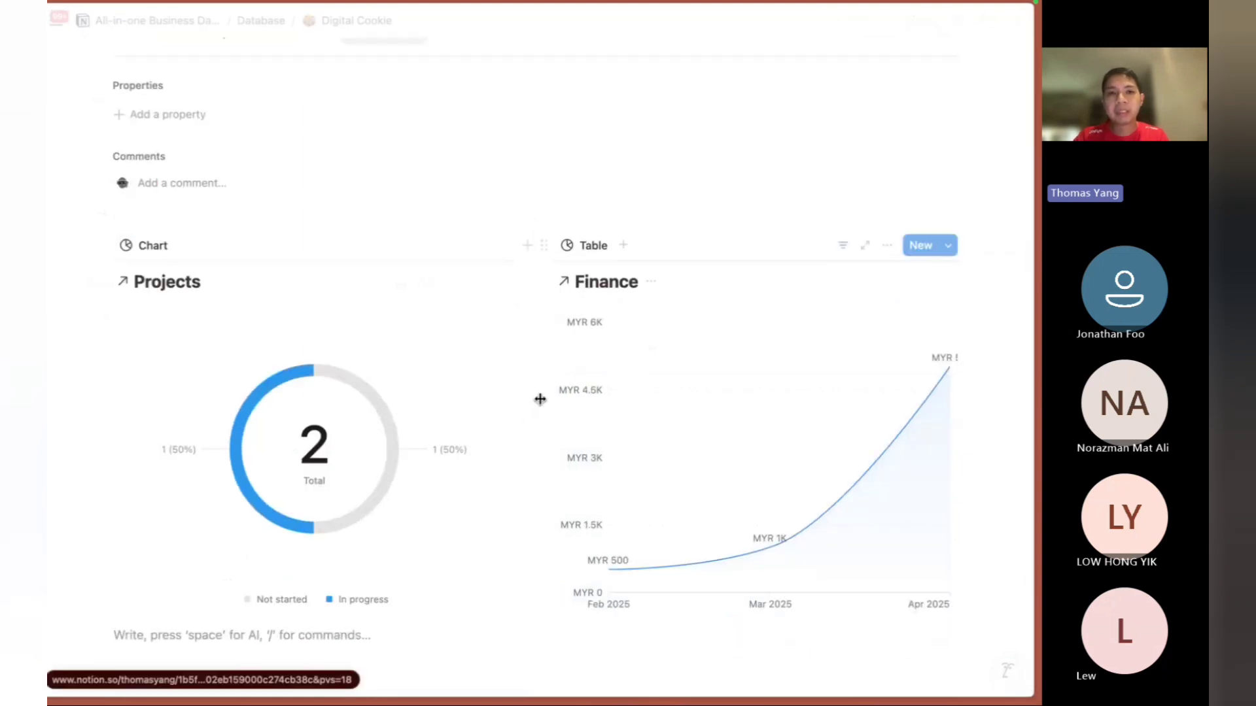
{"action": "left_click", "coordinate": [530, 422]}
{"action": "left_click_drag", "start_coordinate": [530, 422], "coordinate": [359, 426]}
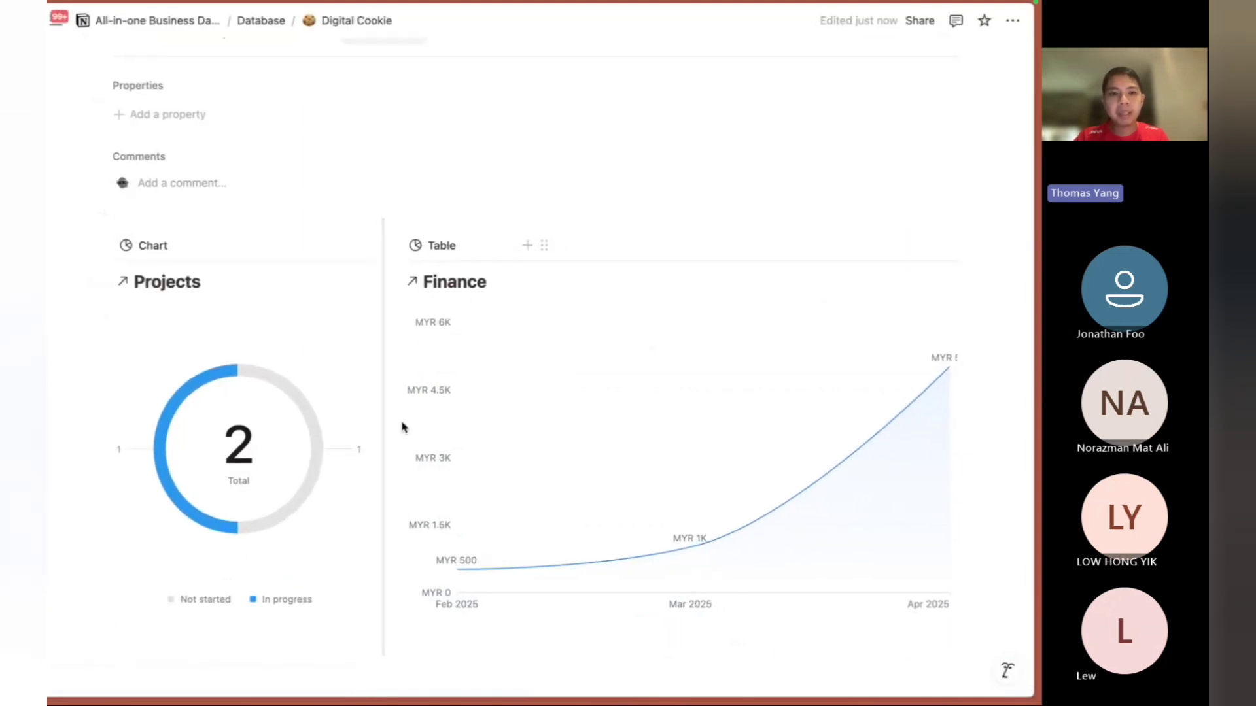
Review the Digital Cookie page's Dashboard charts and its Projects, Tasks and Finance views, ending on the Dashboard.
{"action": "scroll", "coordinate": [406, 483], "scroll_direction": "down", "scroll_amount": 1}
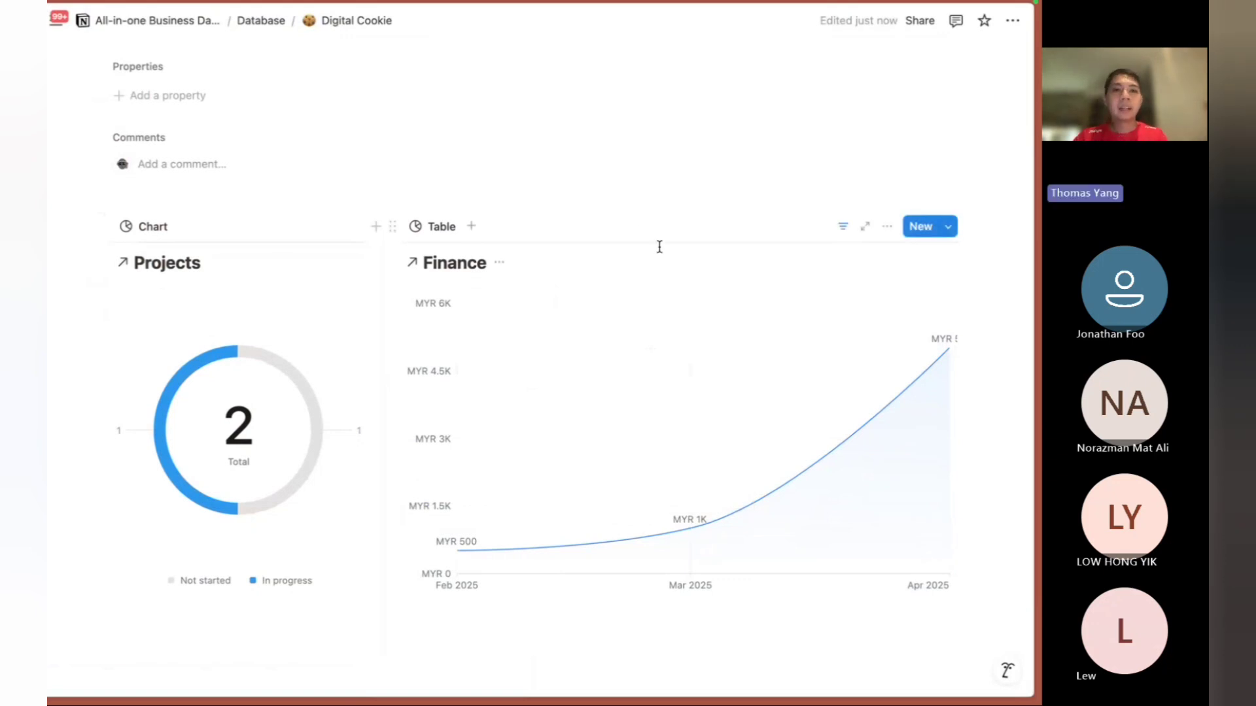
{"action": "scroll", "coordinate": [659, 247], "scroll_direction": "up", "scroll_amount": 5}
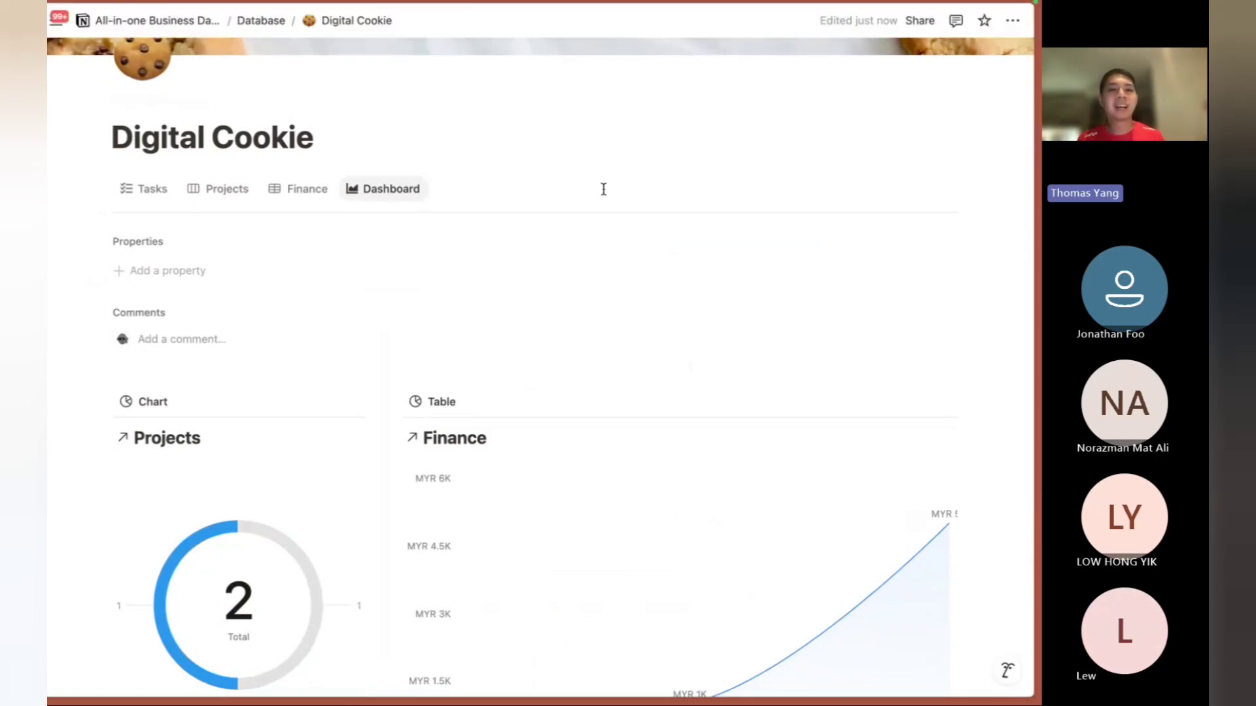
{"action": "scroll", "coordinate": [452, 372], "scroll_direction": "down", "scroll_amount": 3}
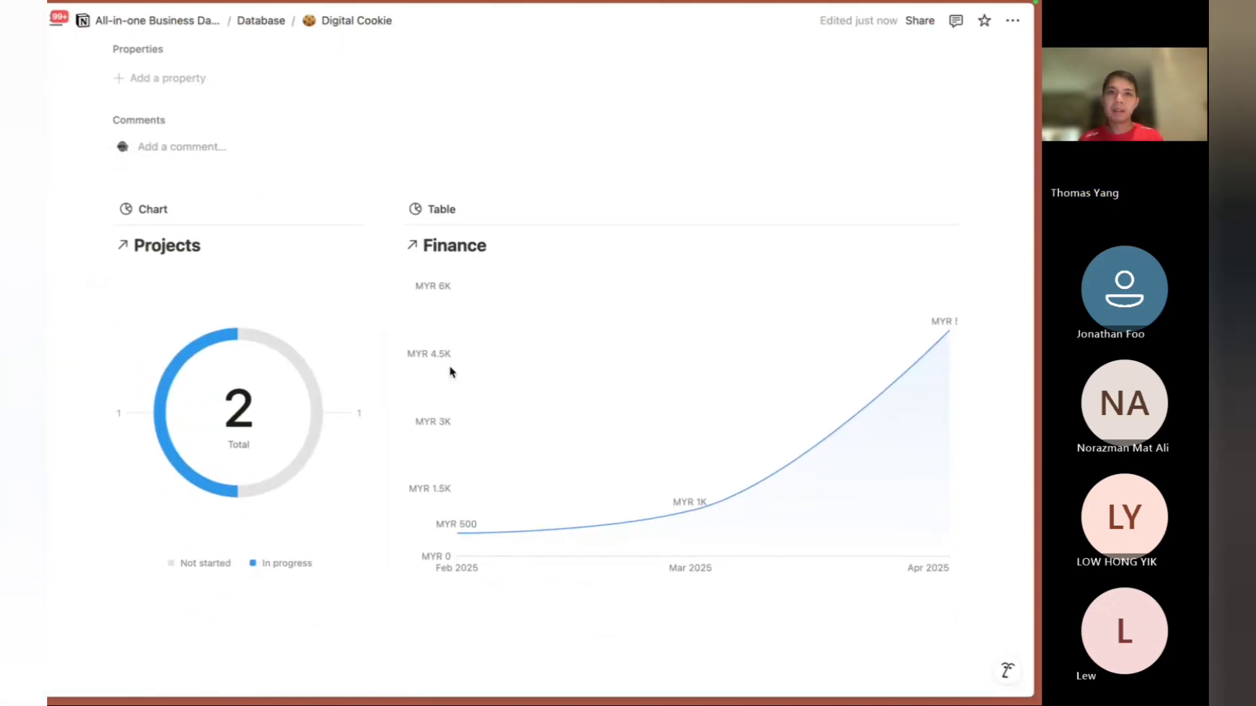
{"action": "scroll", "coordinate": [450, 372], "scroll_direction": "up", "scroll_amount": 2}
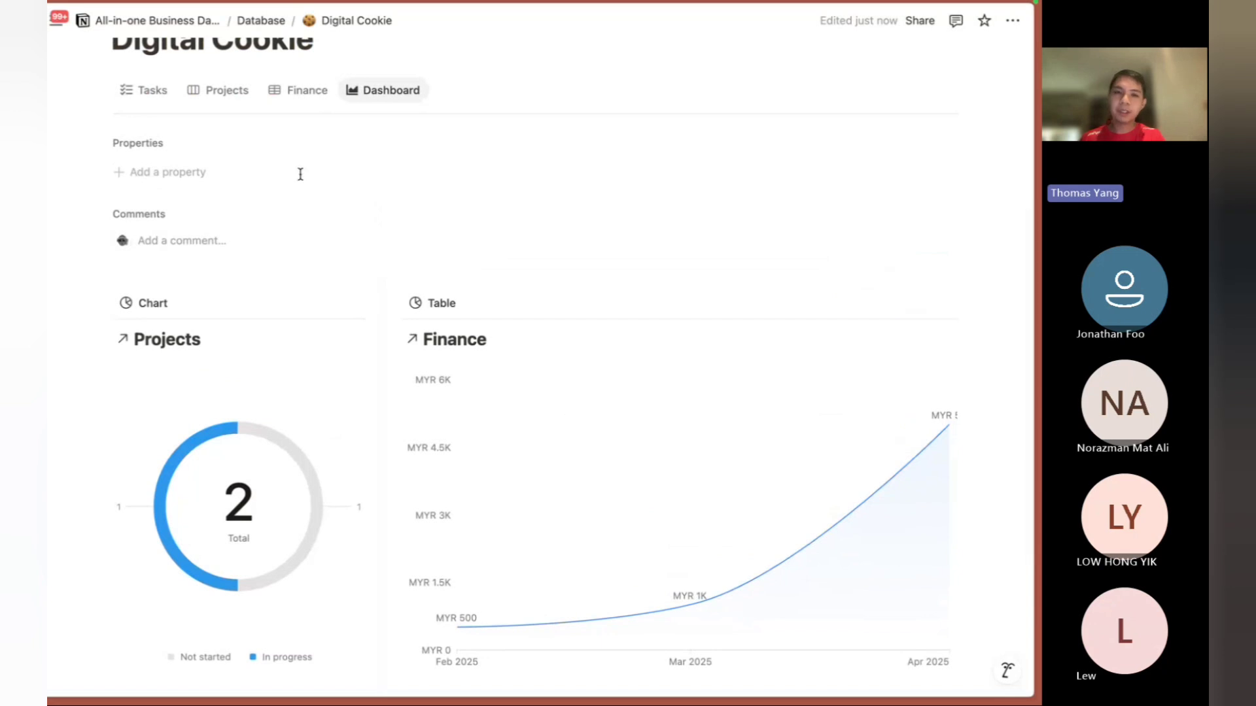
{"action": "left_click", "coordinate": [289, 106]}
{"action": "left_click", "coordinate": [222, 92]}
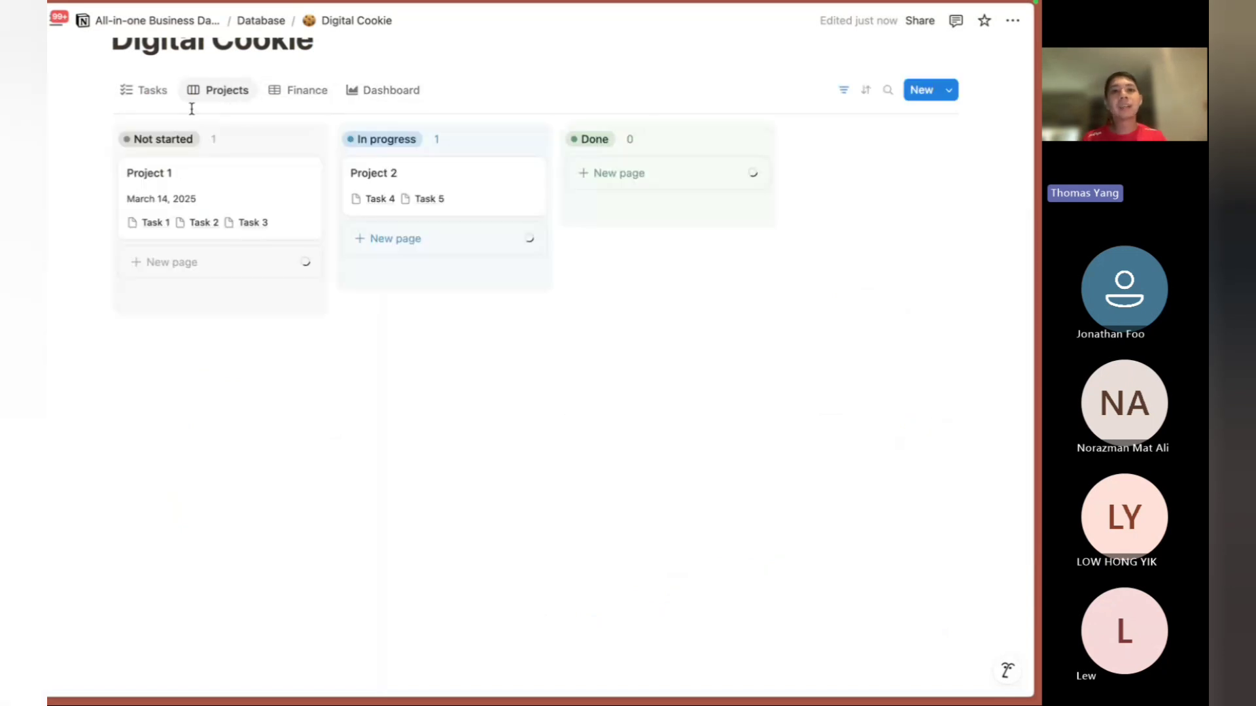
{"action": "left_click", "coordinate": [143, 99]}
{"action": "scroll", "coordinate": [143, 102], "scroll_direction": "up", "scroll_amount": 2}
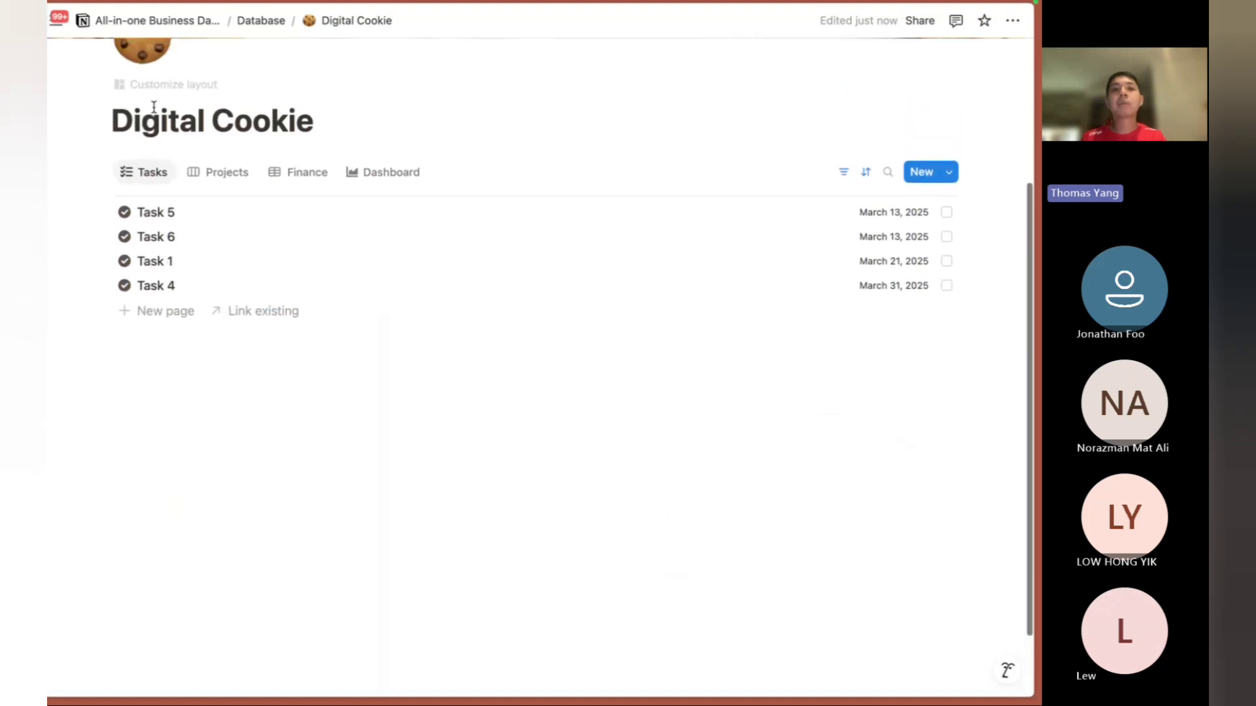
{"action": "left_click", "coordinate": [223, 176]}
{"action": "left_click", "coordinate": [278, 172]}
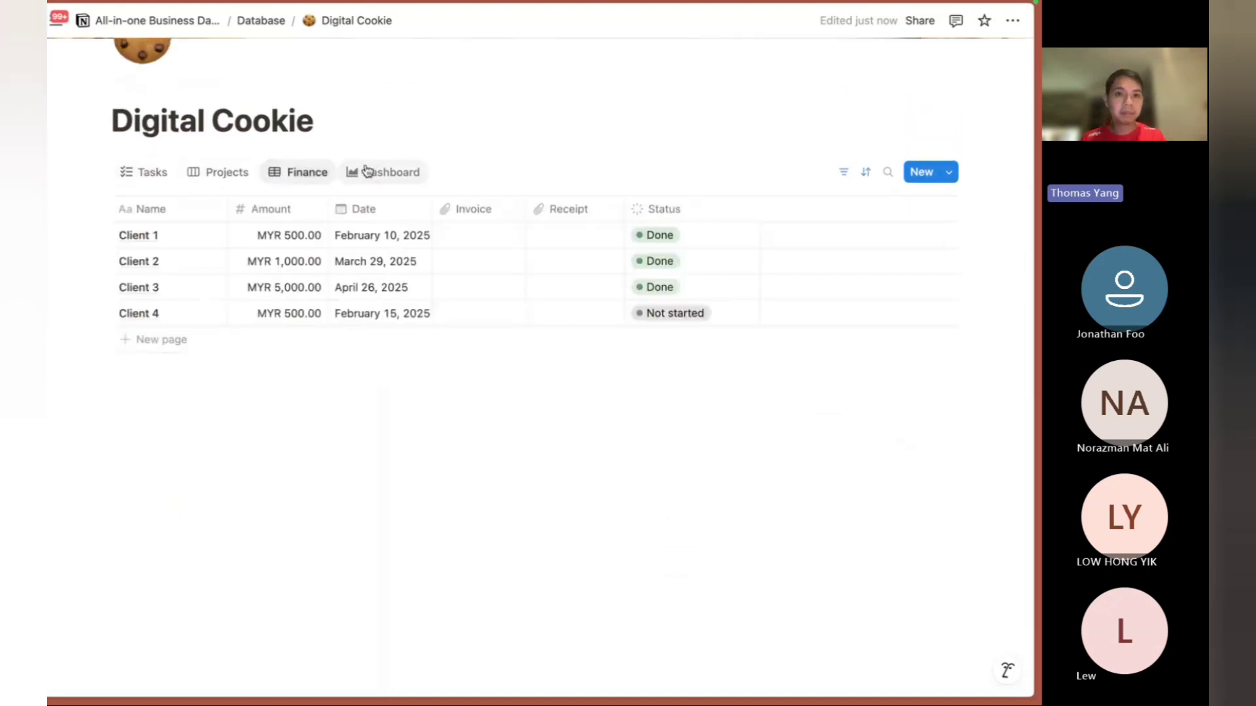
{"action": "left_click", "coordinate": [366, 172]}
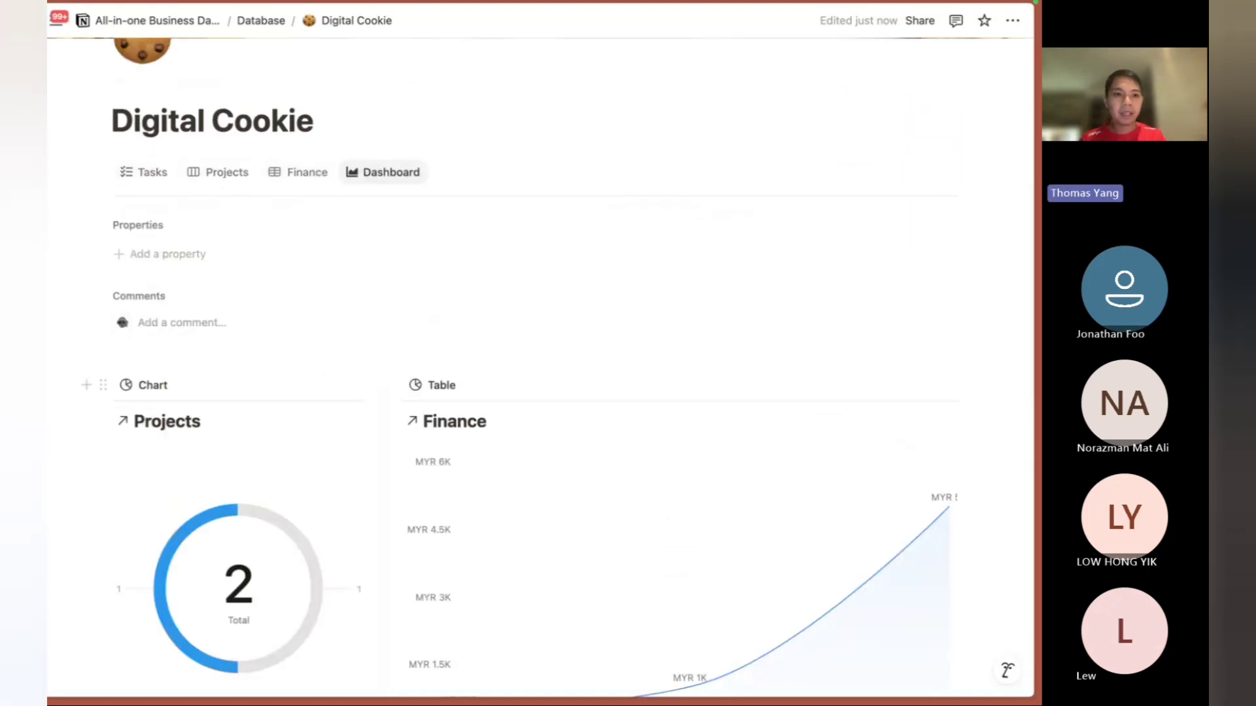
Check the meeting chat in Microsoft Teams, return to Notion and show the Digital Cookie page's Projects board.
{"action": "key", "text": "ctrl+Tab"}
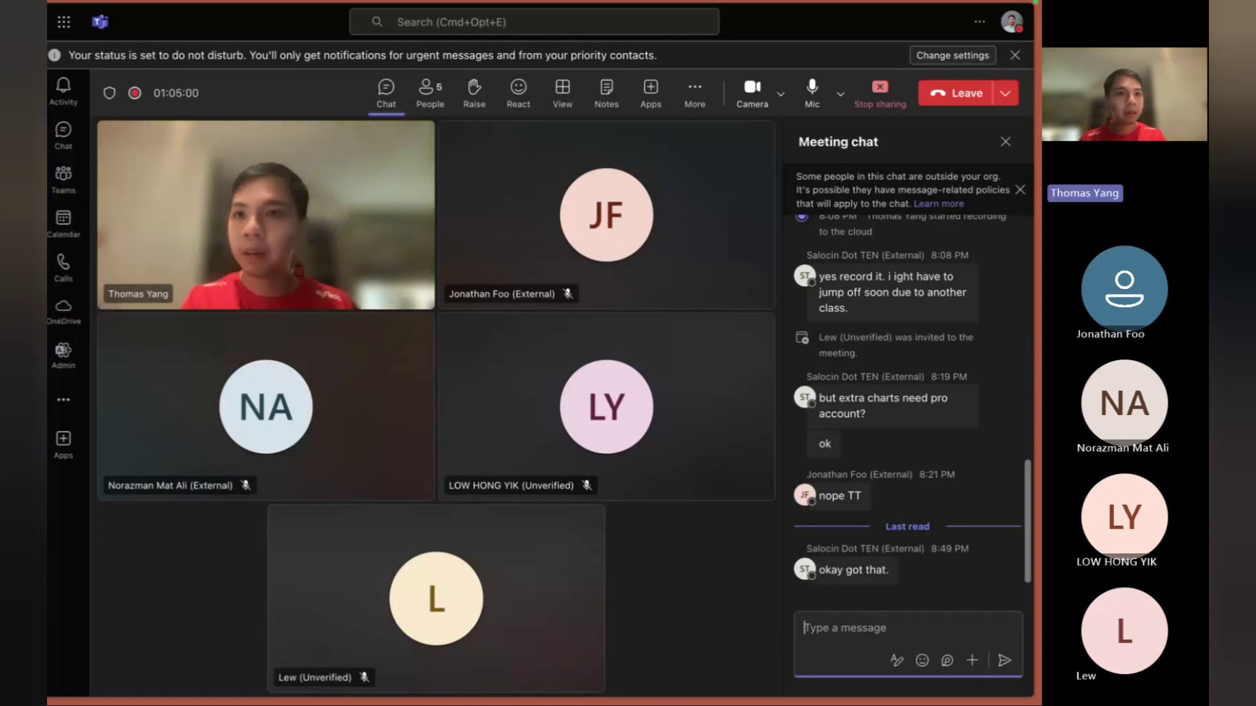
{"action": "left_click", "coordinate": [95, 185]}
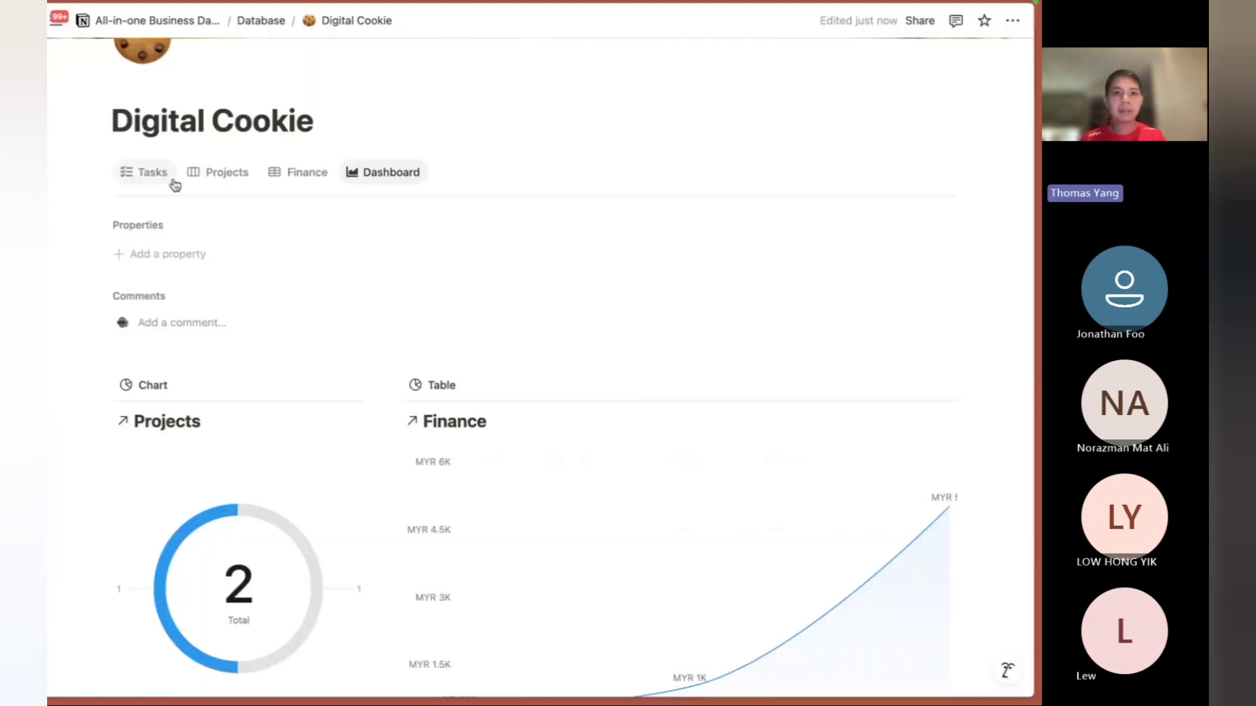
{"action": "left_click", "coordinate": [253, 182]}
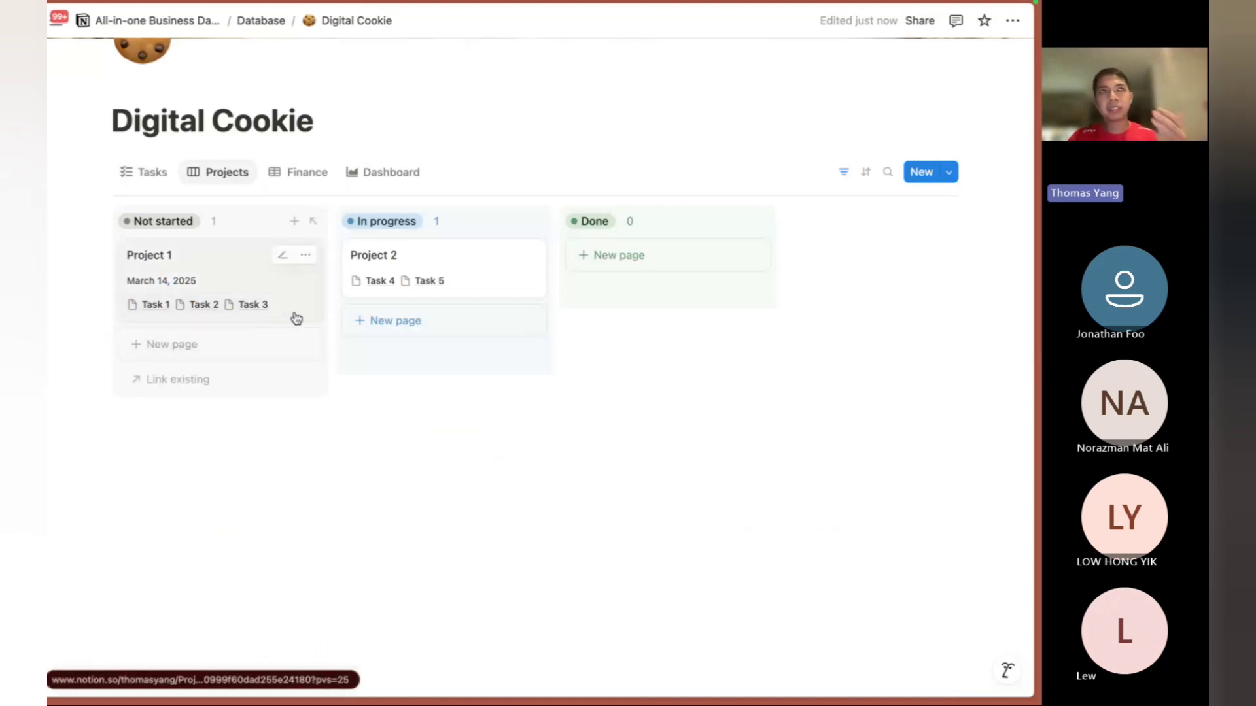
Open the finished All-in-One-Business Dashboard template from the Templates list of the private Digital Cookie database entry.
{"action": "left_click", "coordinate": [204, 26]}
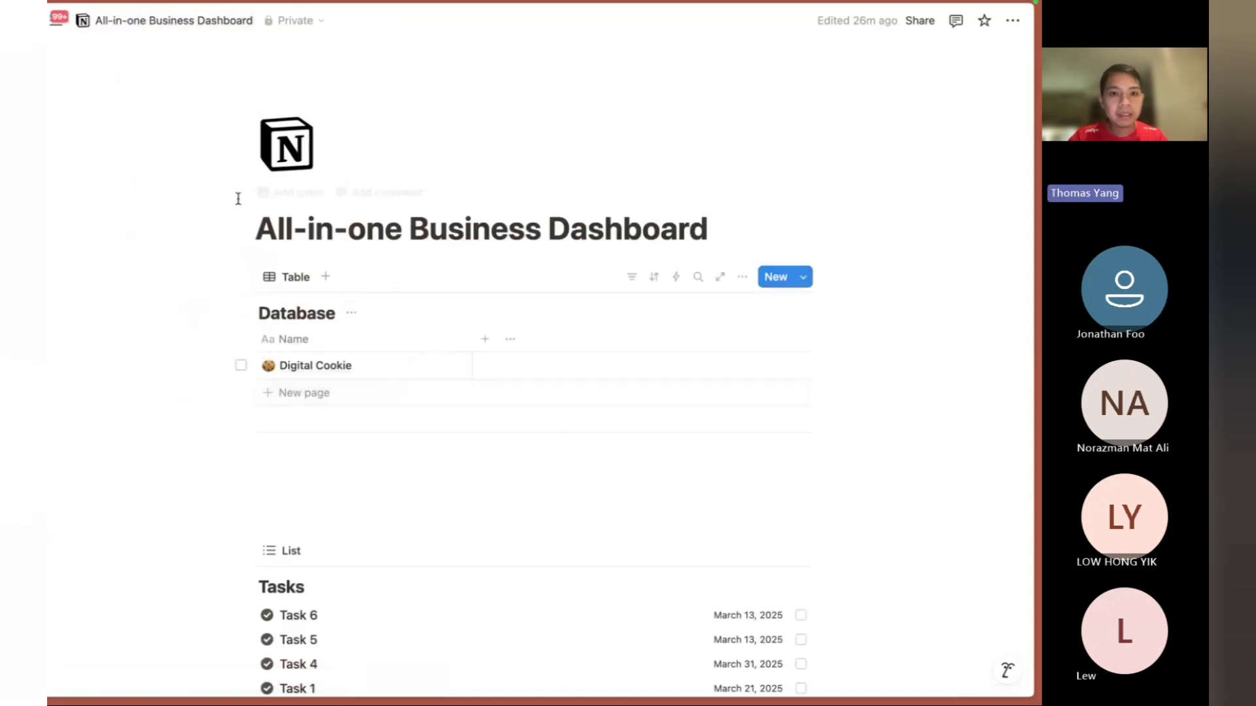
{"action": "left_click", "coordinate": [110, 19]}
{"action": "left_click", "coordinate": [116, 332]}
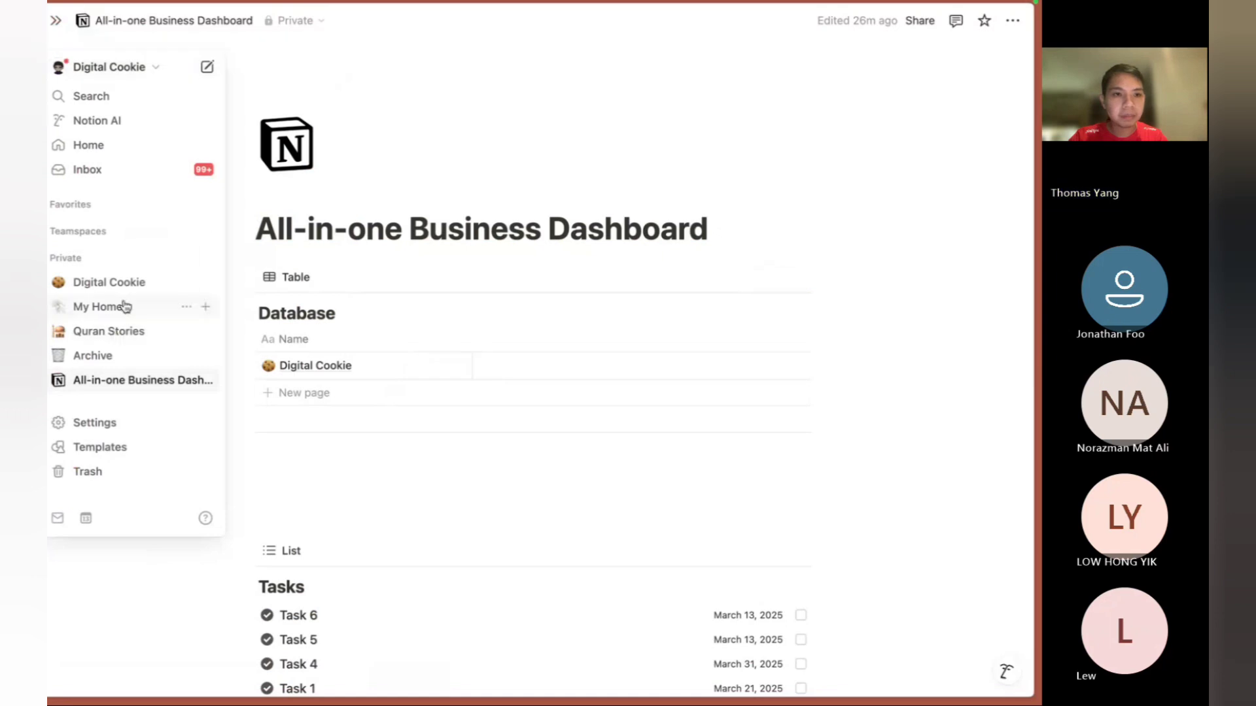
{"action": "left_click", "coordinate": [129, 292]}
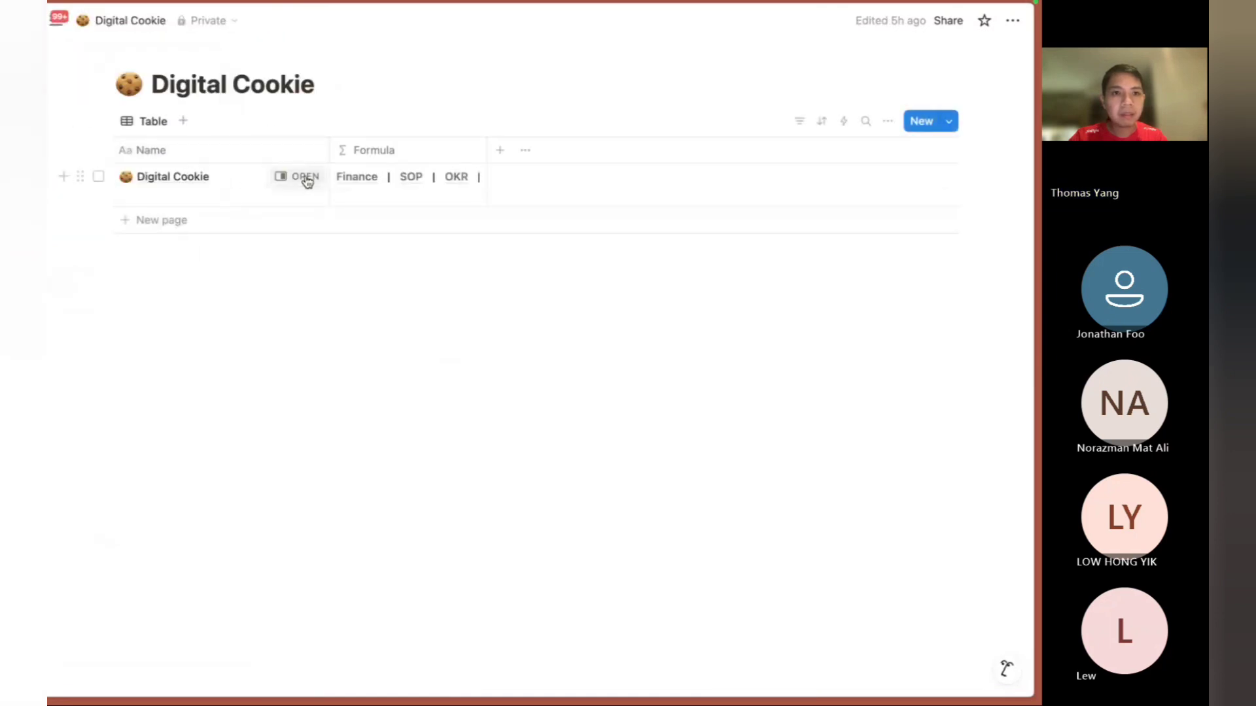
{"action": "left_click", "coordinate": [306, 178]}
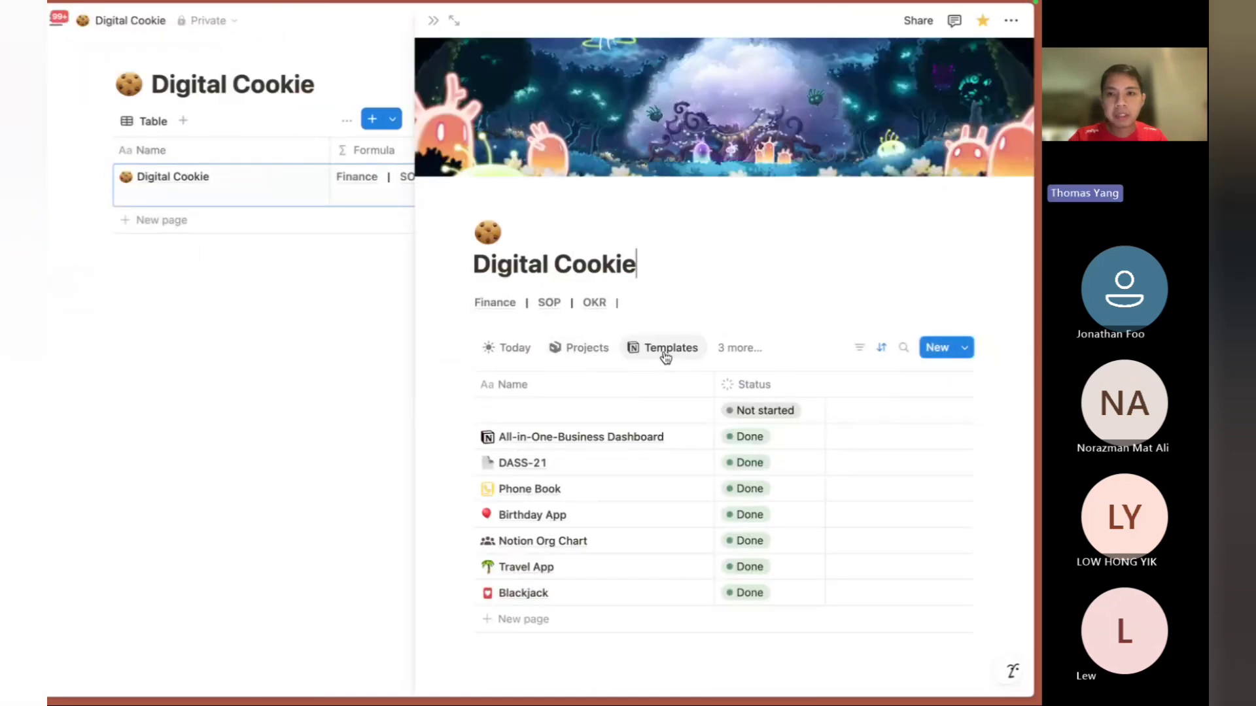
{"action": "left_click", "coordinate": [692, 443]}
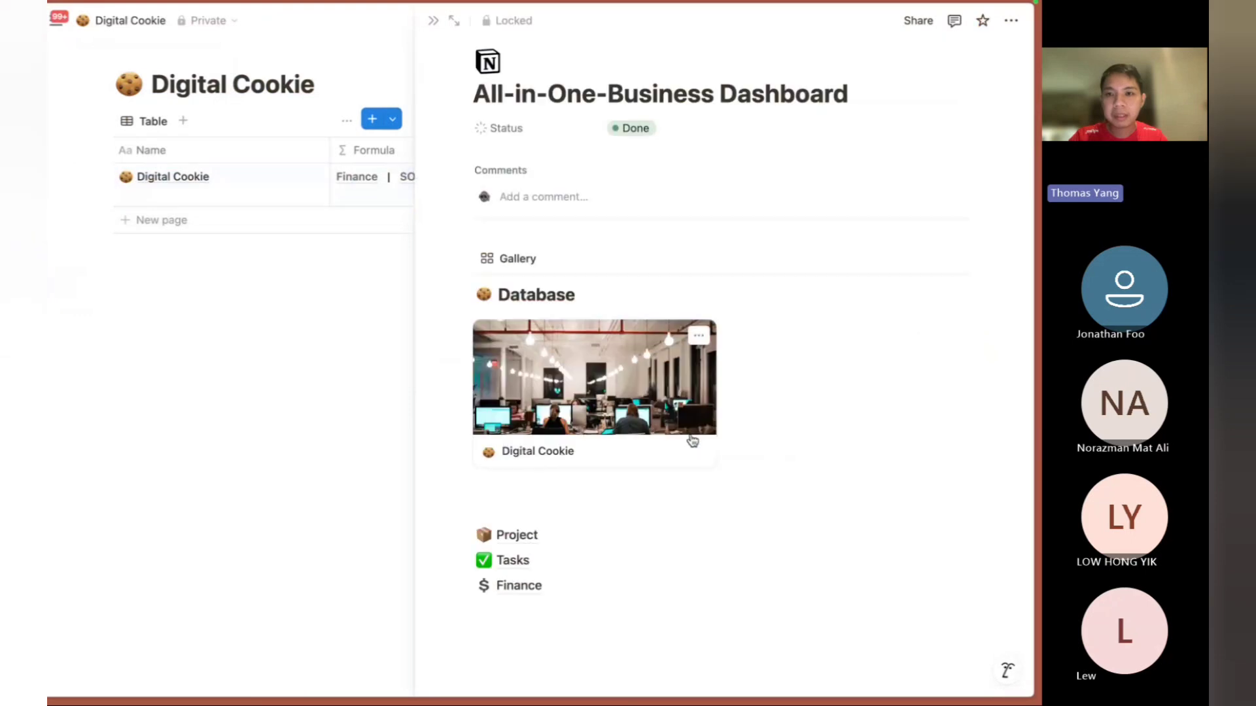
Examine the template's Digital Cookie Projects board as a full page and the layout of its Project 1 page.
{"action": "left_click", "coordinate": [575, 420]}
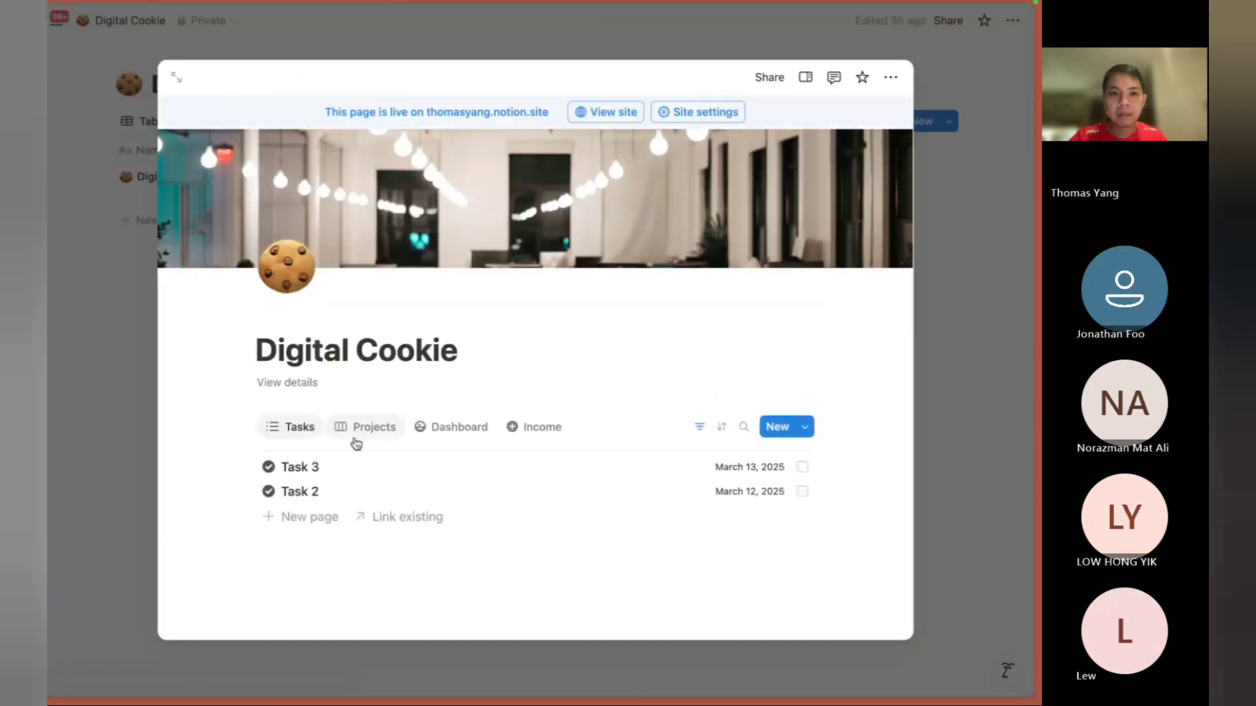
{"action": "left_click", "coordinate": [350, 430]}
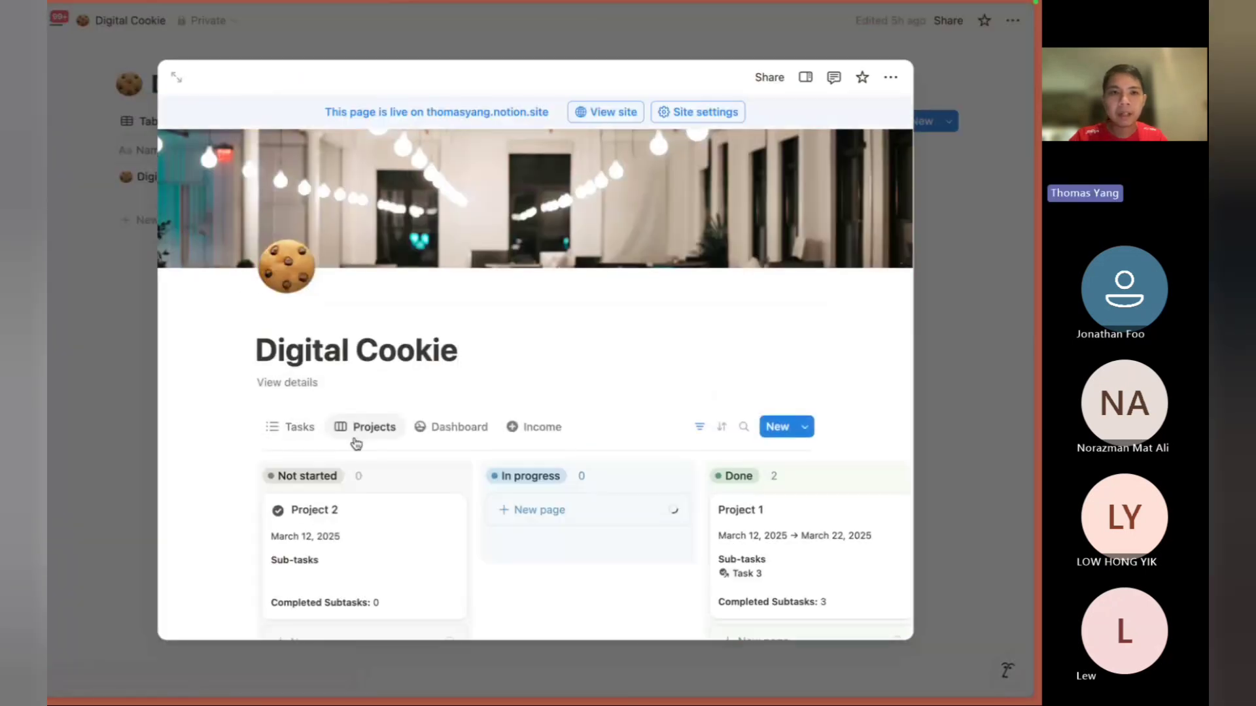
{"action": "left_click", "coordinate": [176, 84]}
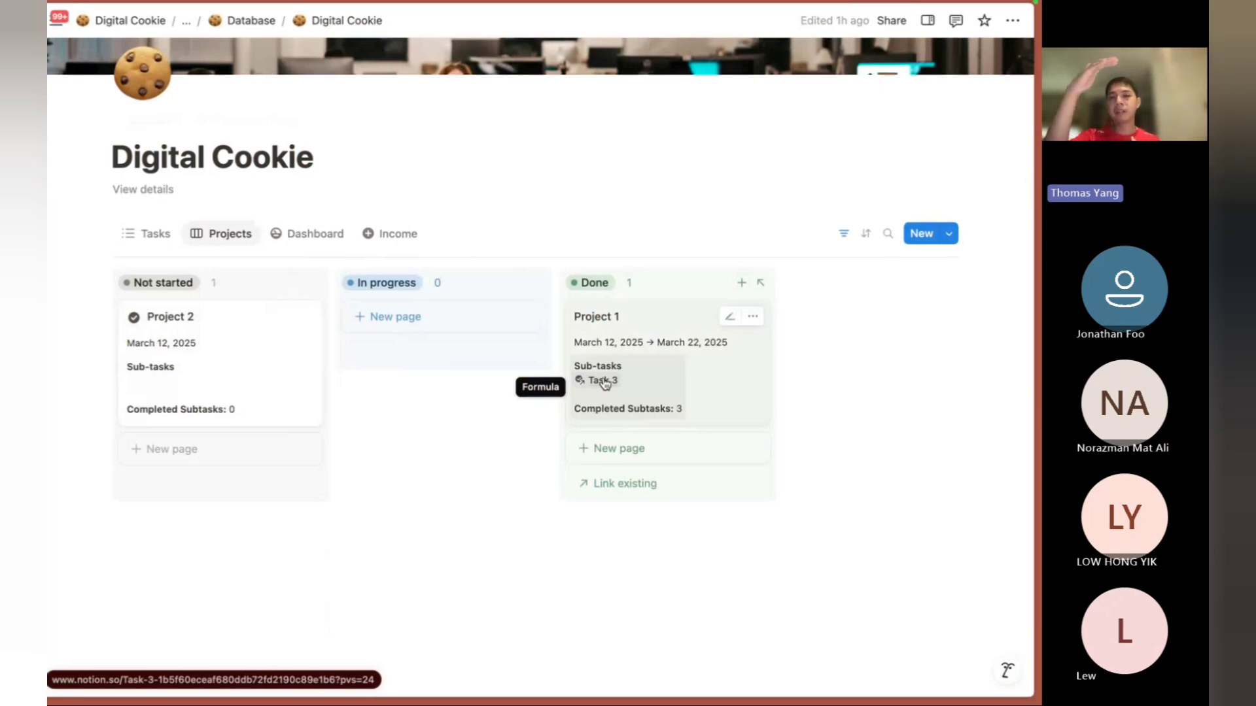
{"action": "left_click", "coordinate": [678, 324]}
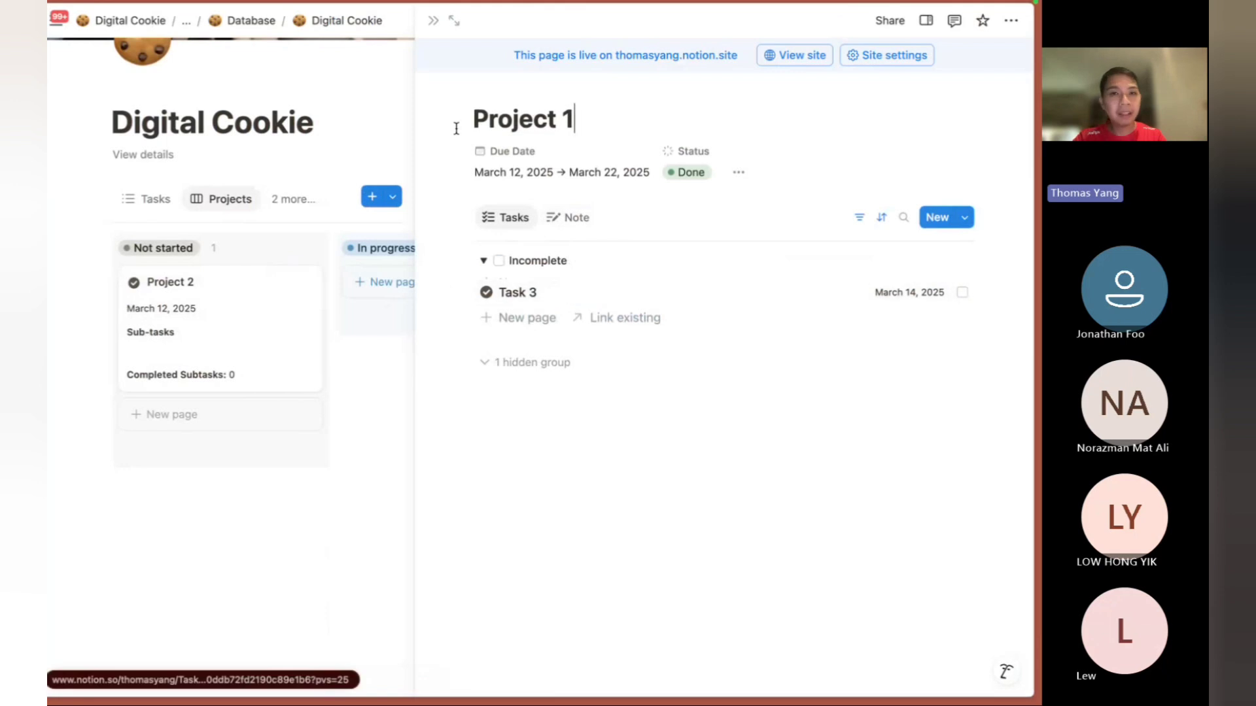
{"action": "left_click", "coordinate": [433, 20]}
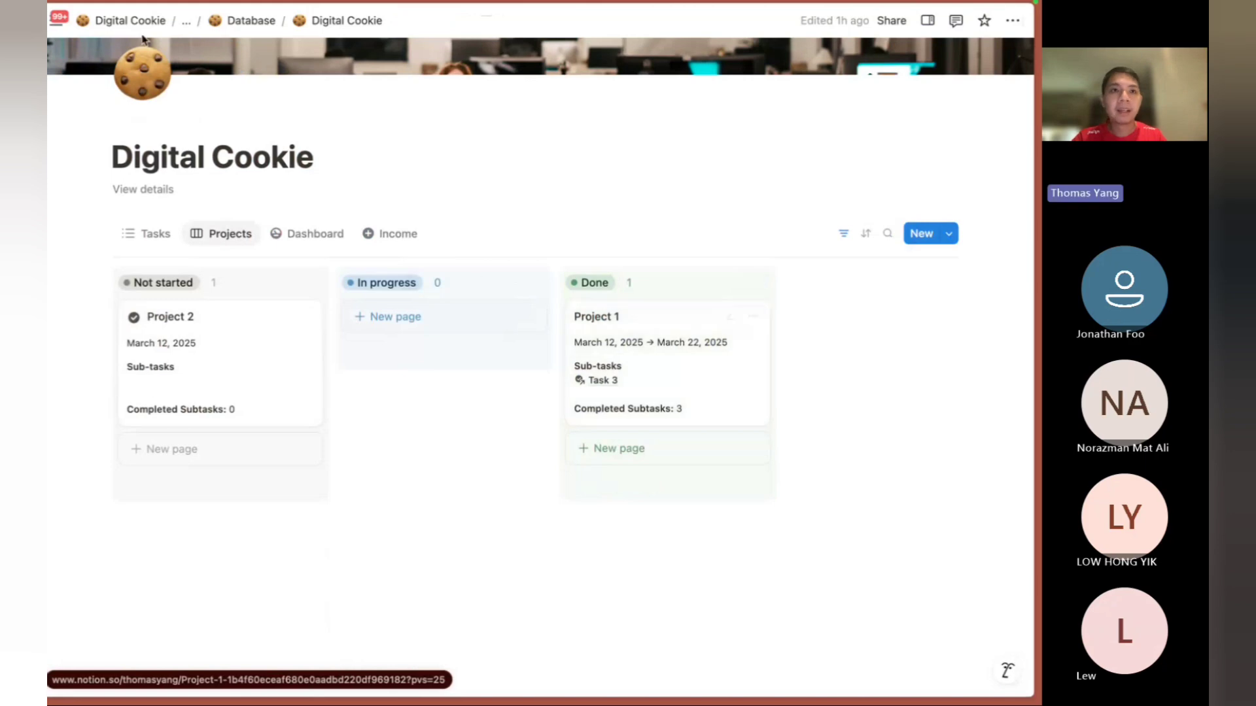
Return to the All-in-one Business Dashboard and open its Digital Cookie entry as a full page.
{"action": "mouse_move", "coordinate": [59, 21]}
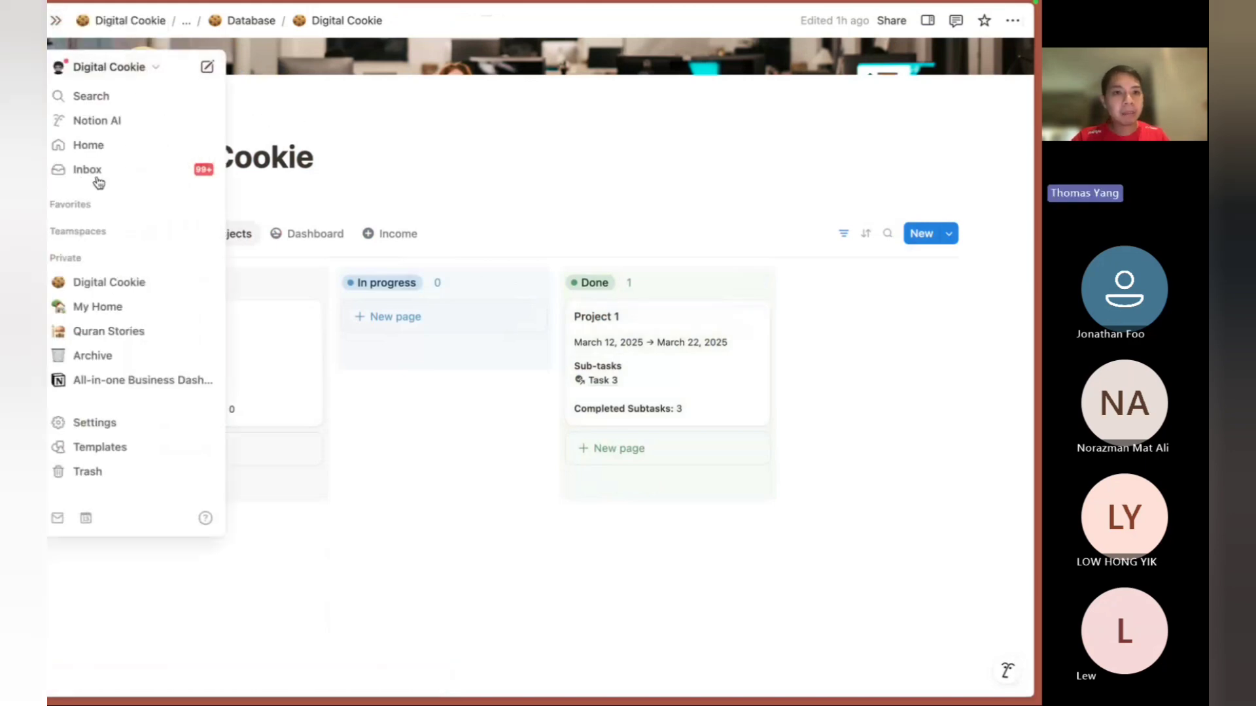
{"action": "left_click", "coordinate": [91, 284]}
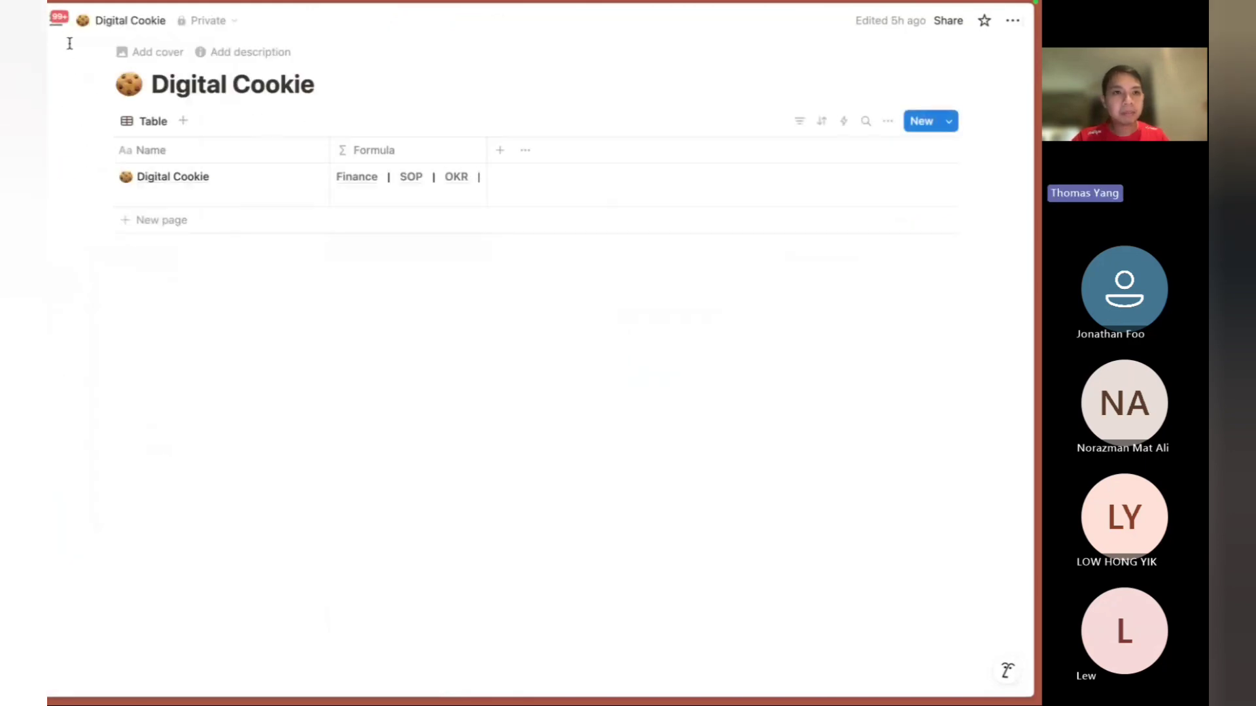
{"action": "mouse_move", "coordinate": [84, 290]}
{"action": "left_click", "coordinate": [108, 383]}
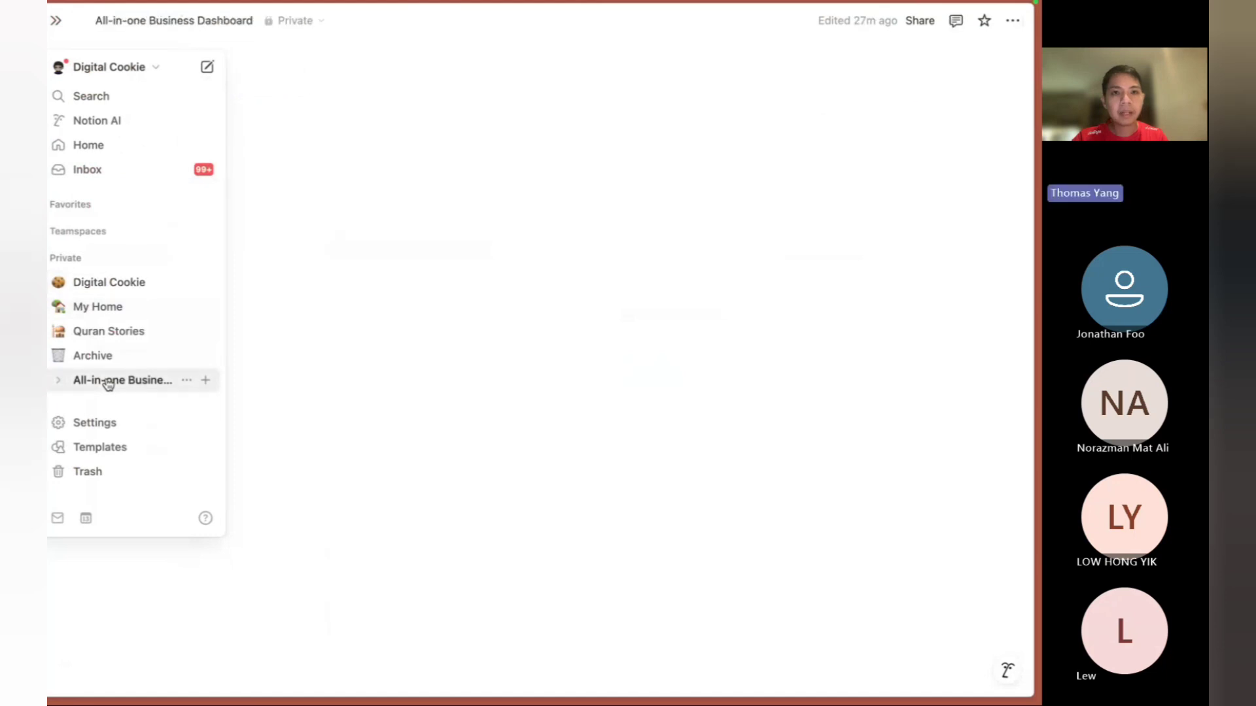
{"action": "left_click", "coordinate": [461, 366]}
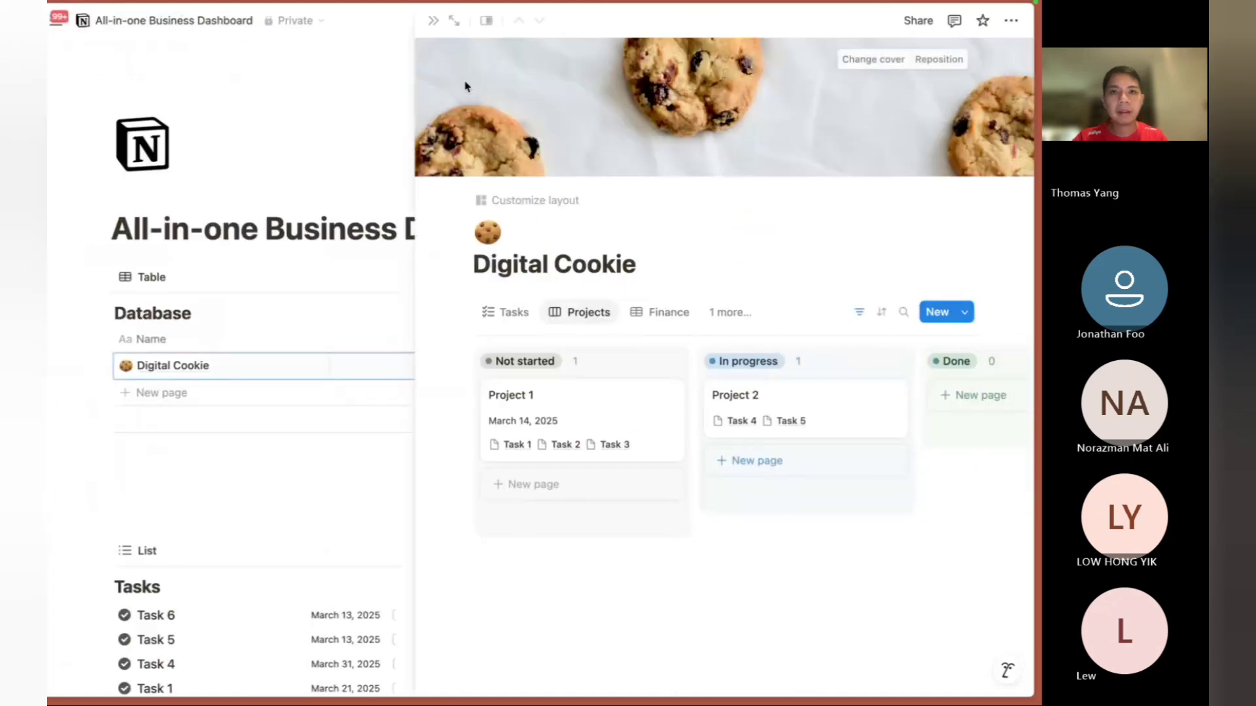
{"action": "left_click", "coordinate": [451, 20]}
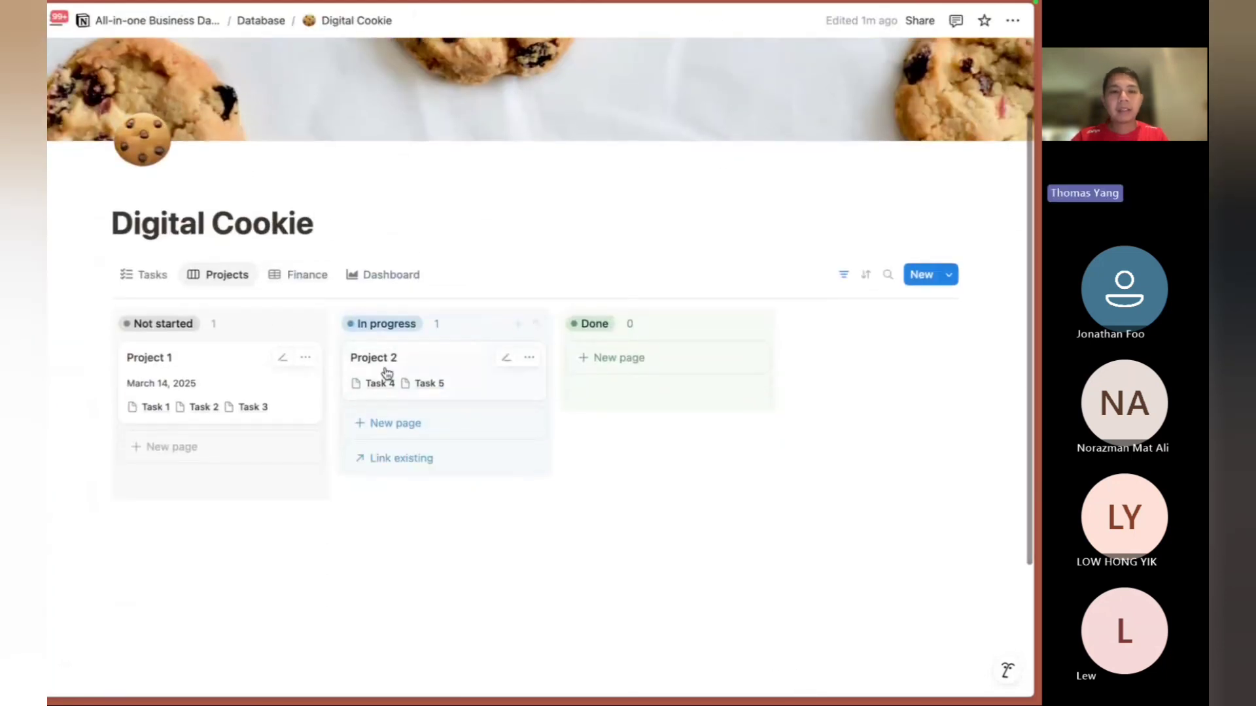
In Project 1, move the Date property above Checkbox and hide the Parent item and Sub-item properties.
{"action": "left_click", "coordinate": [238, 367]}
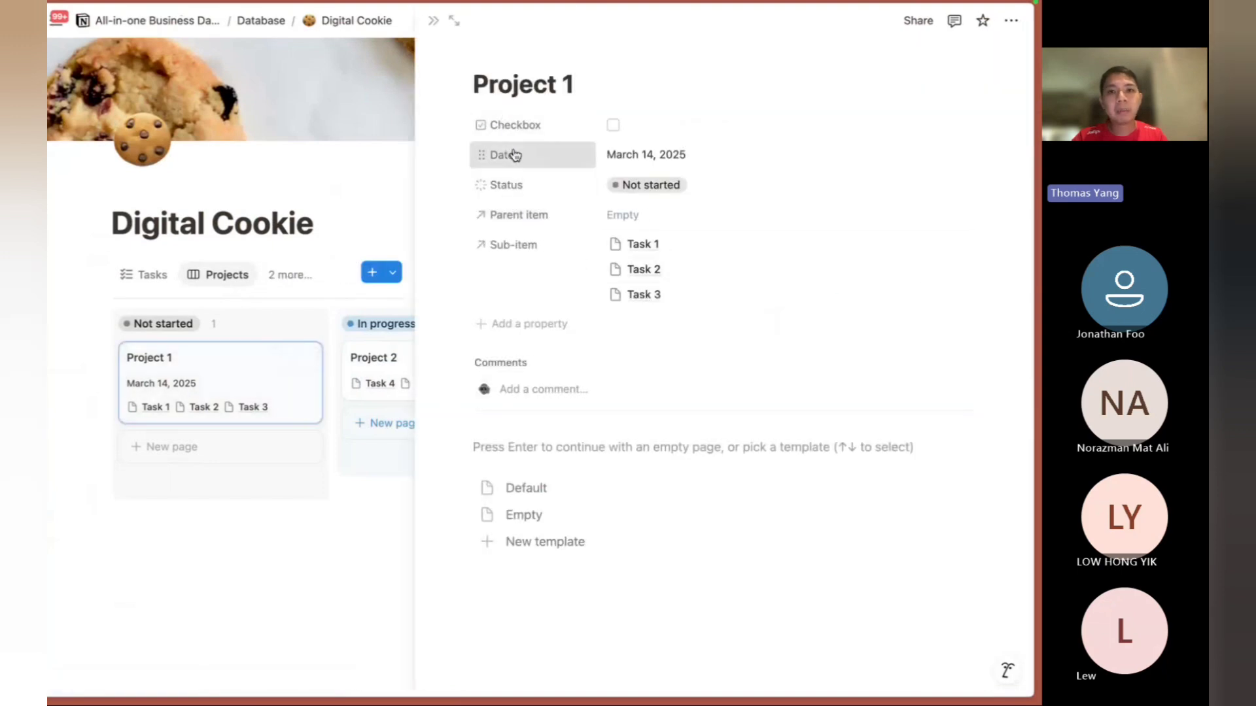
{"action": "left_click_drag", "start_coordinate": [513, 154], "coordinate": [516, 126]}
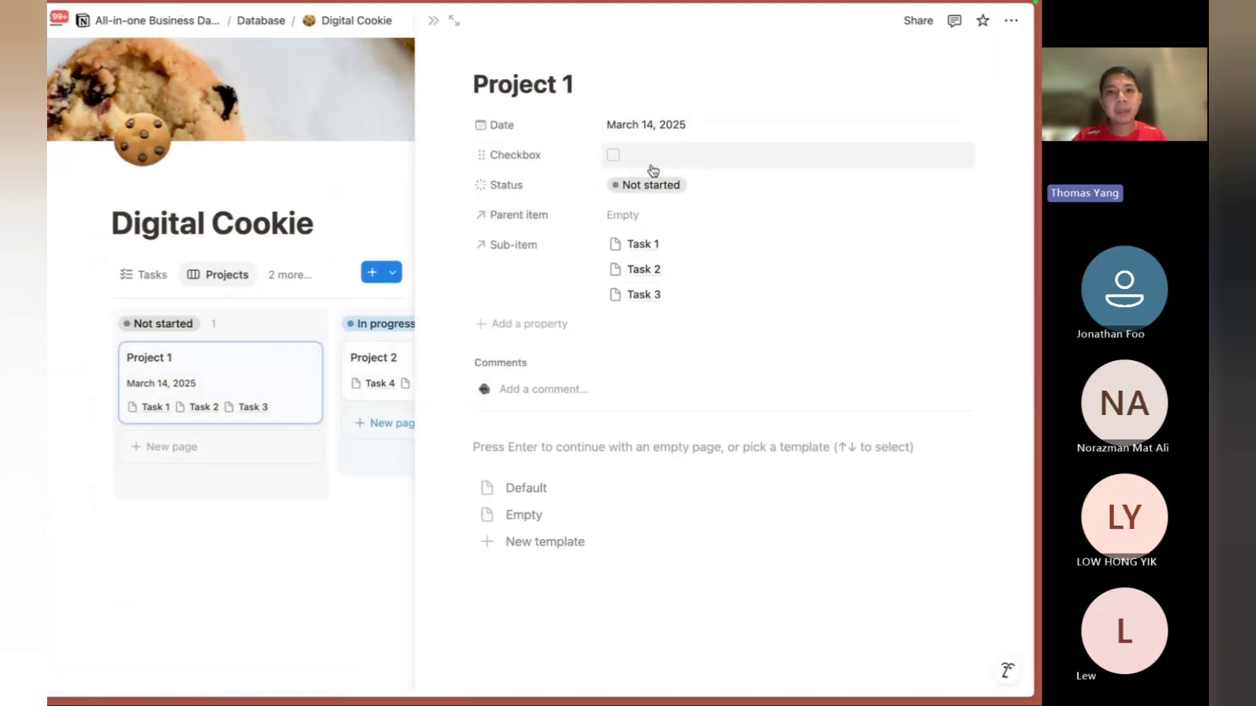
{"action": "left_click", "coordinate": [549, 216]}
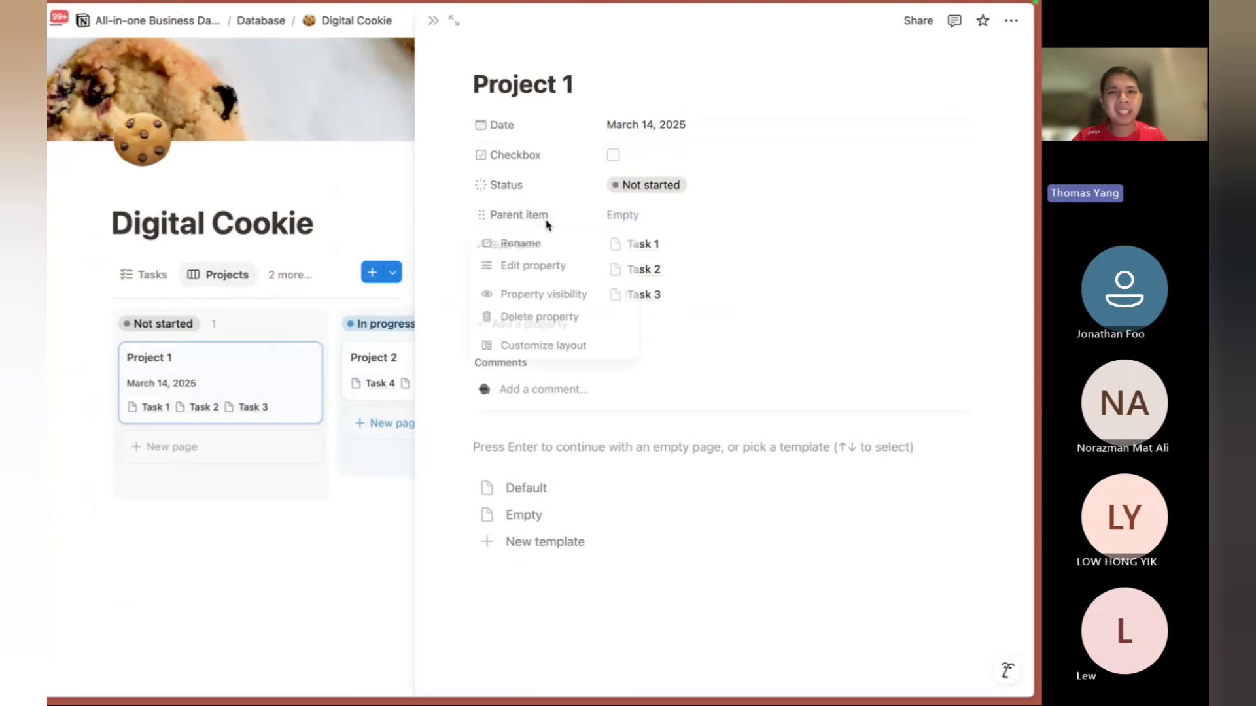
{"action": "left_click", "coordinate": [651, 318]}
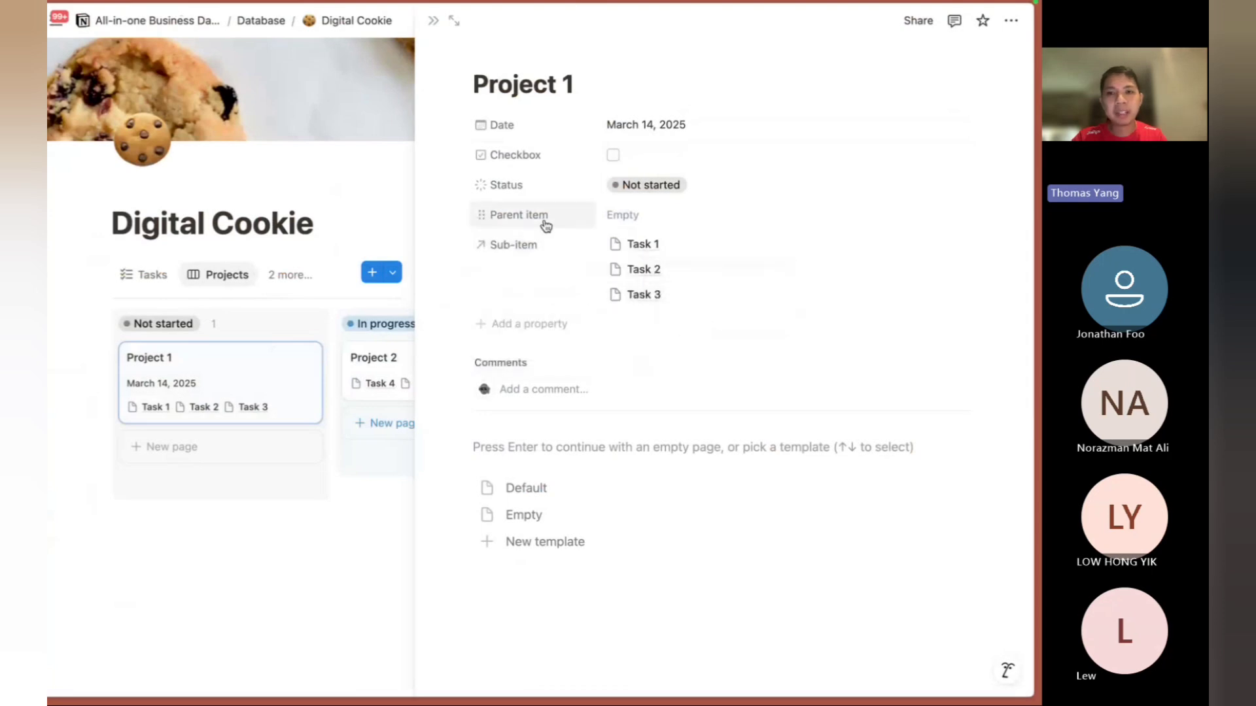
{"action": "left_click", "coordinate": [546, 218]}
{"action": "mouse_move", "coordinate": [558, 302]}
{"action": "left_click", "coordinate": [674, 320]}
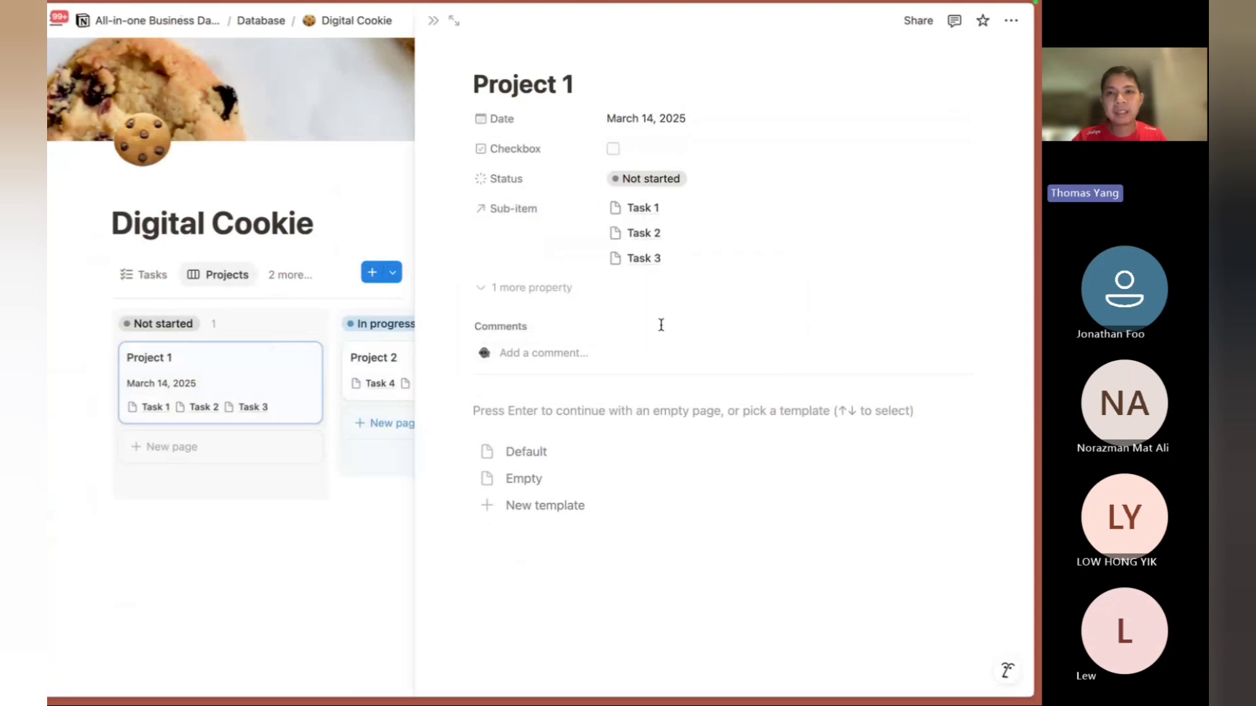
{"action": "left_click", "coordinate": [518, 215]}
{"action": "left_click", "coordinate": [663, 337]}
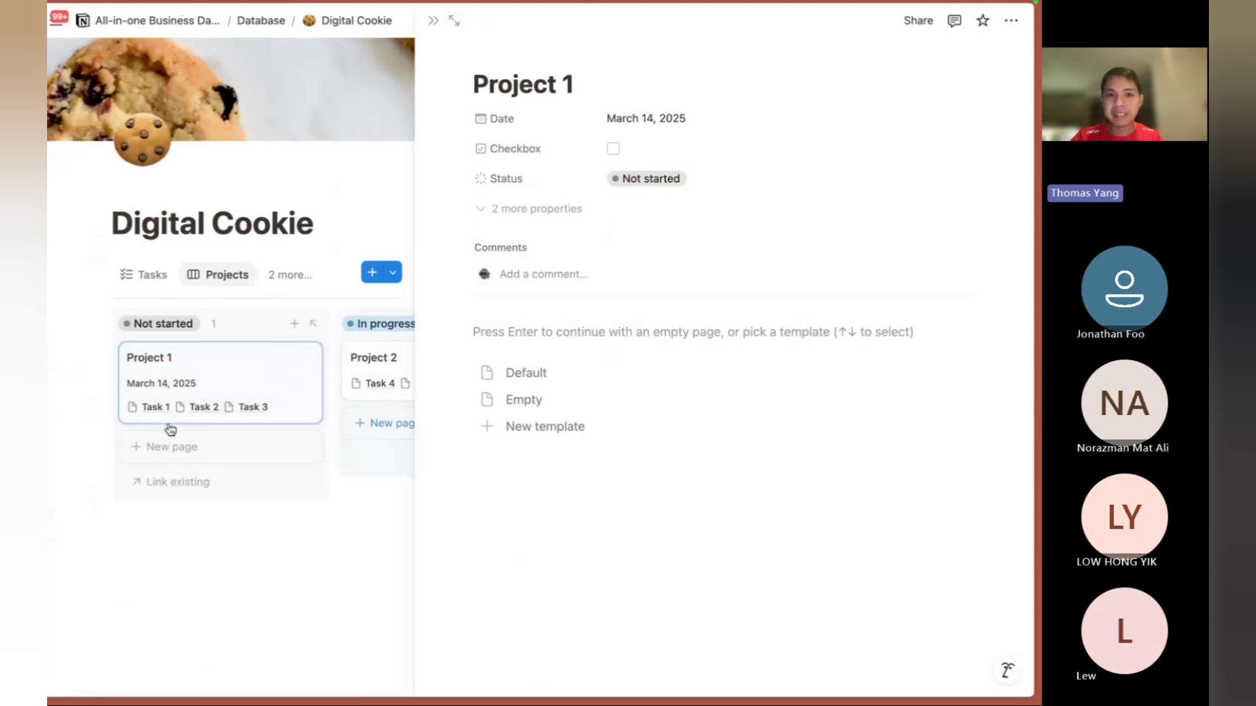
Customize the project page layout with the Tabbed structure and rename the Content tab to Note.
{"action": "left_click", "coordinate": [661, 54]}
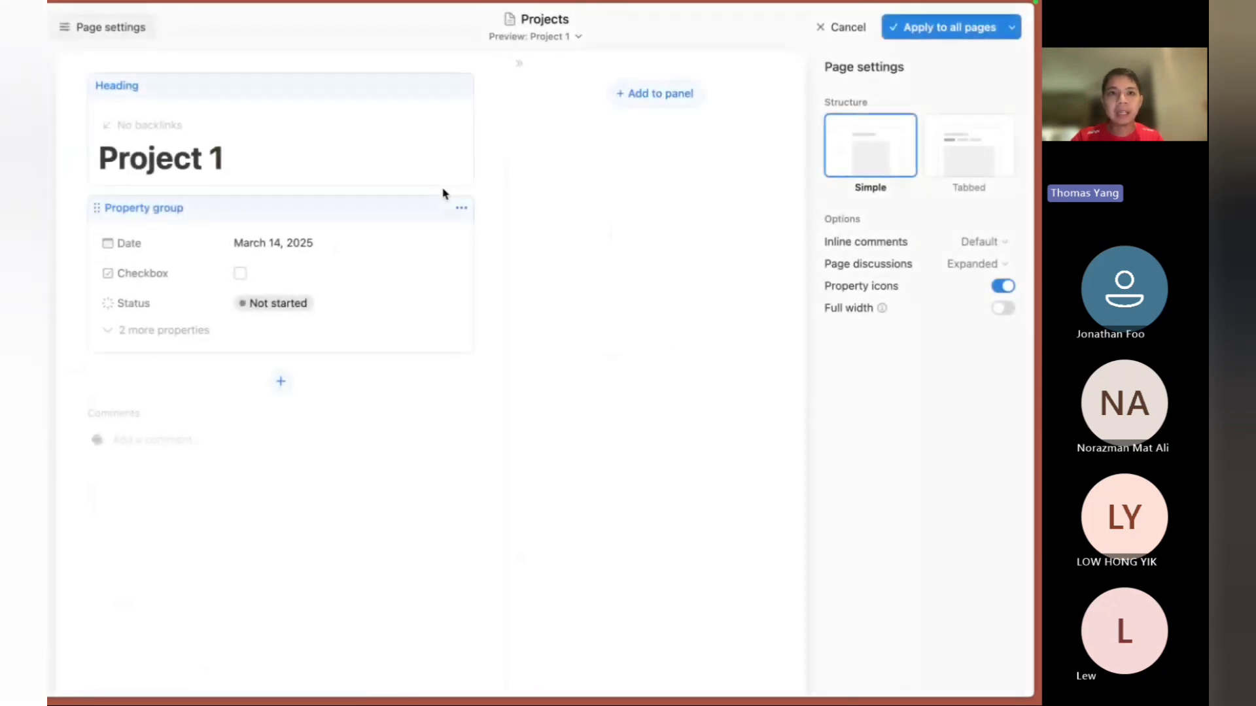
{"action": "left_click", "coordinate": [970, 170]}
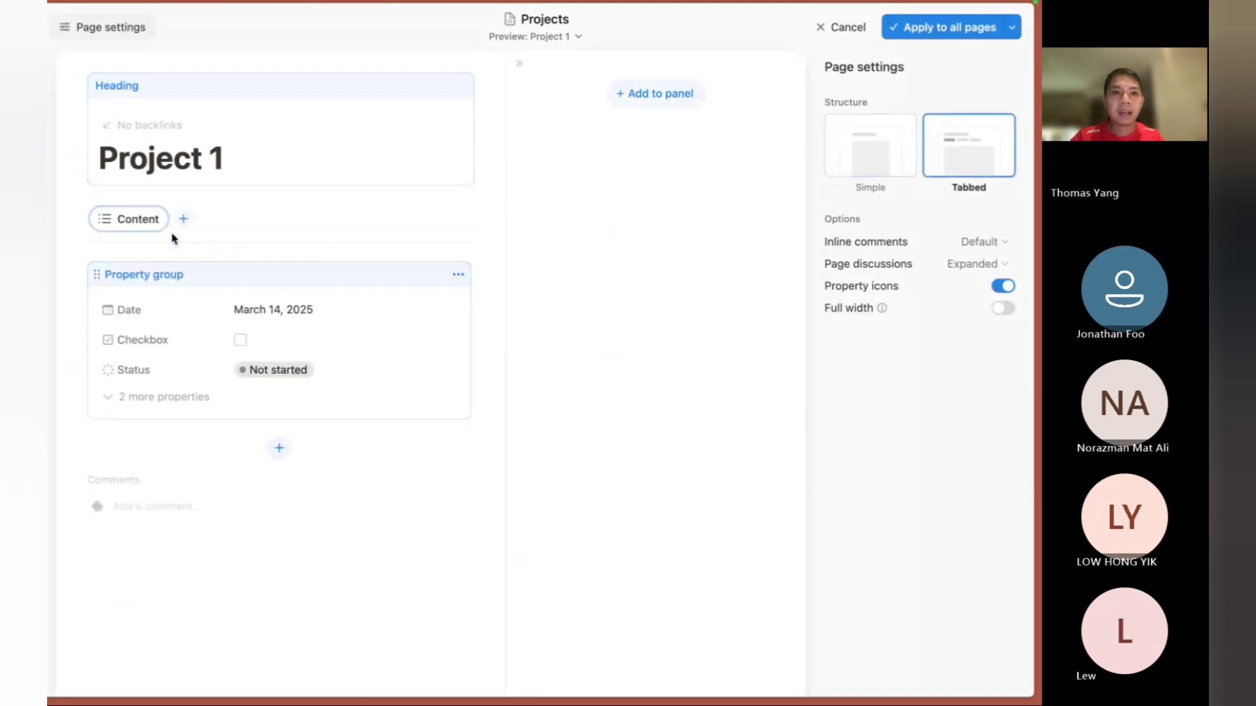
{"action": "left_click", "coordinate": [148, 230]}
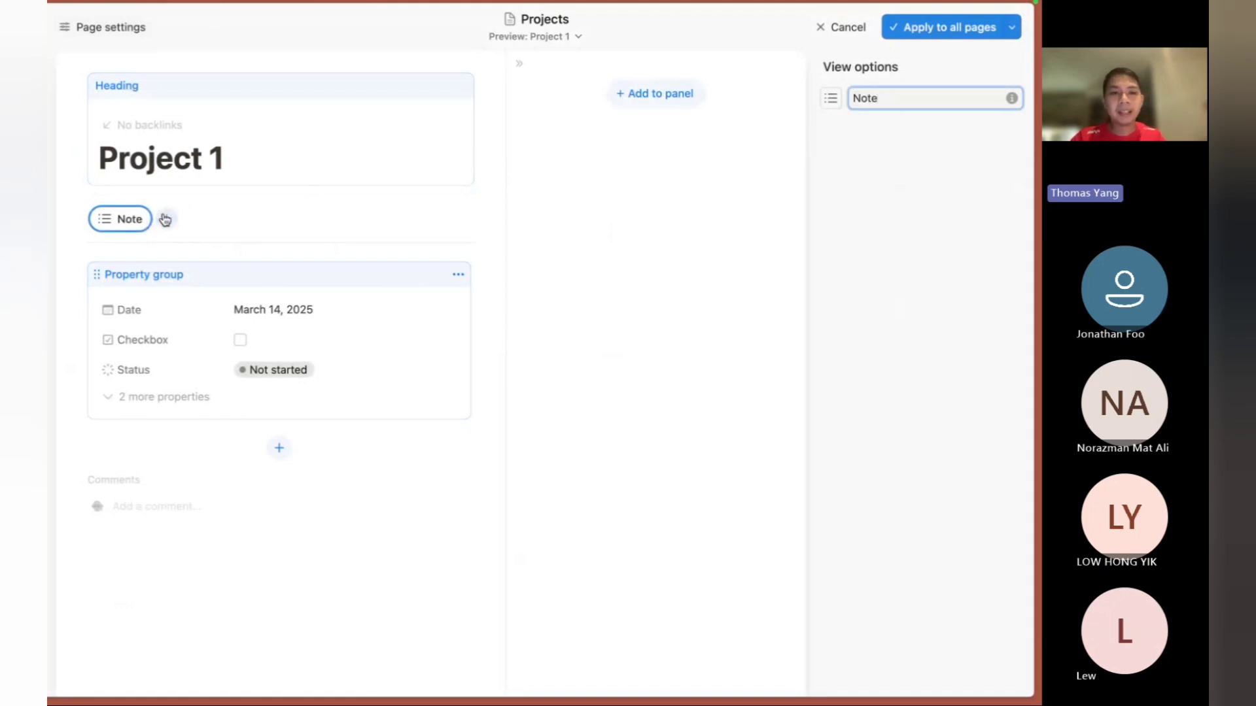
Add the Sub-item relation as a tab in the project page layout, rename it Sub Tasks, and place it before Note.
{"action": "left_click", "coordinate": [165, 219]}
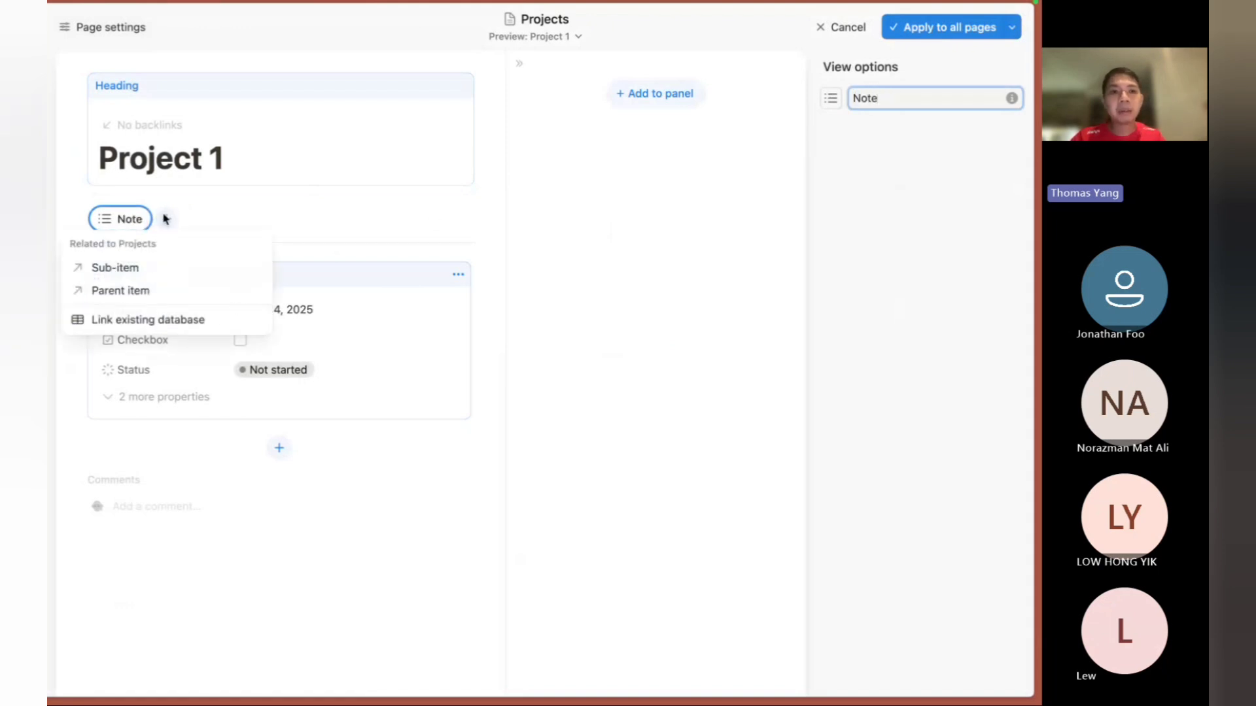
{"action": "left_click", "coordinate": [139, 274]}
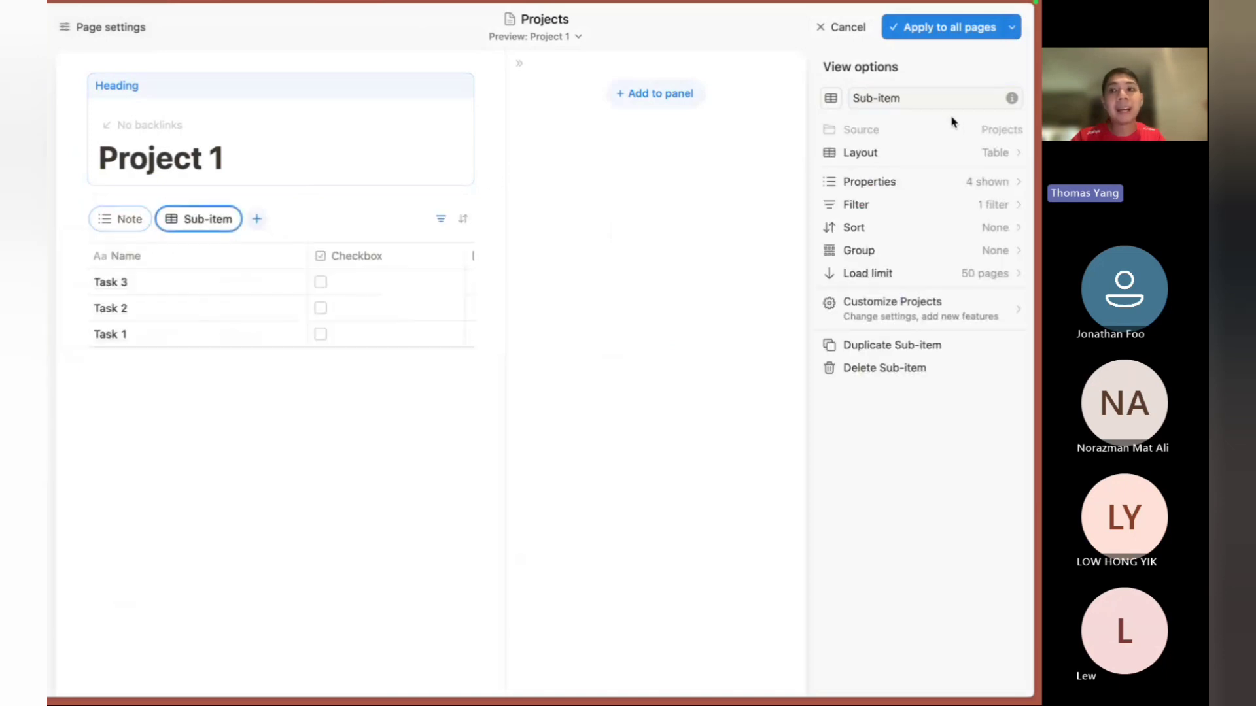
{"action": "left_click", "coordinate": [917, 99]}
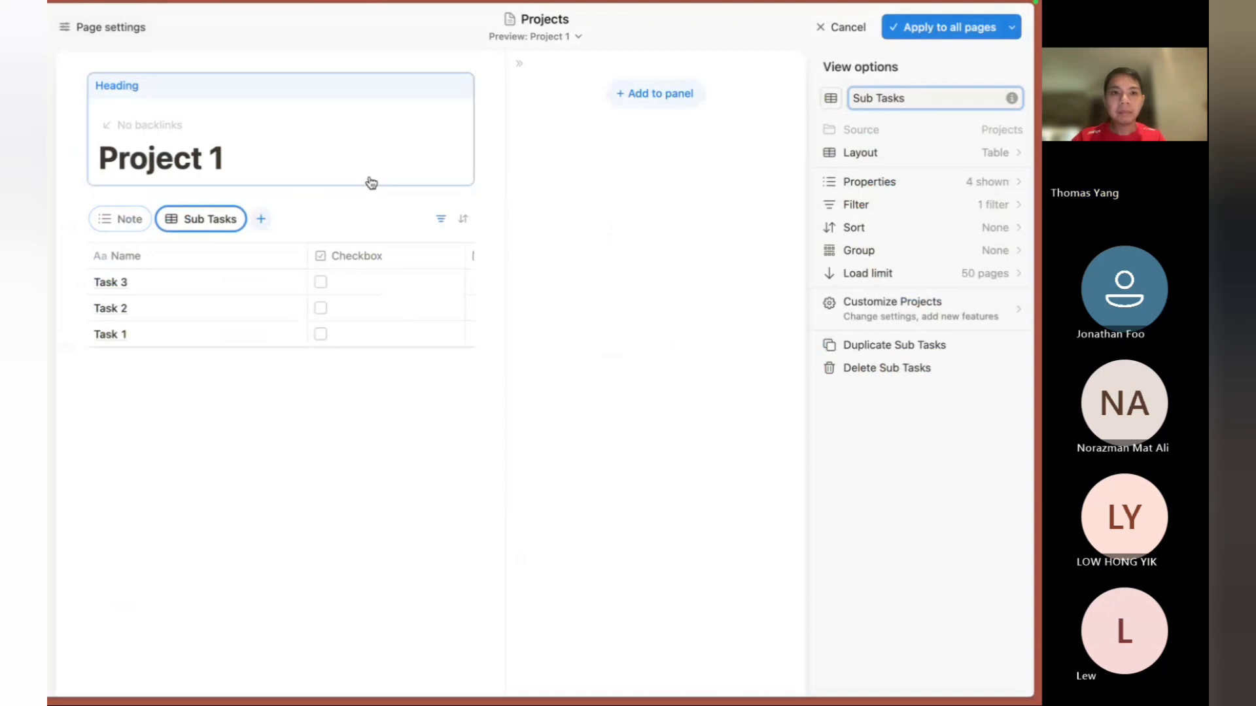
{"action": "left_click_drag", "start_coordinate": [238, 225], "coordinate": [135, 231]}
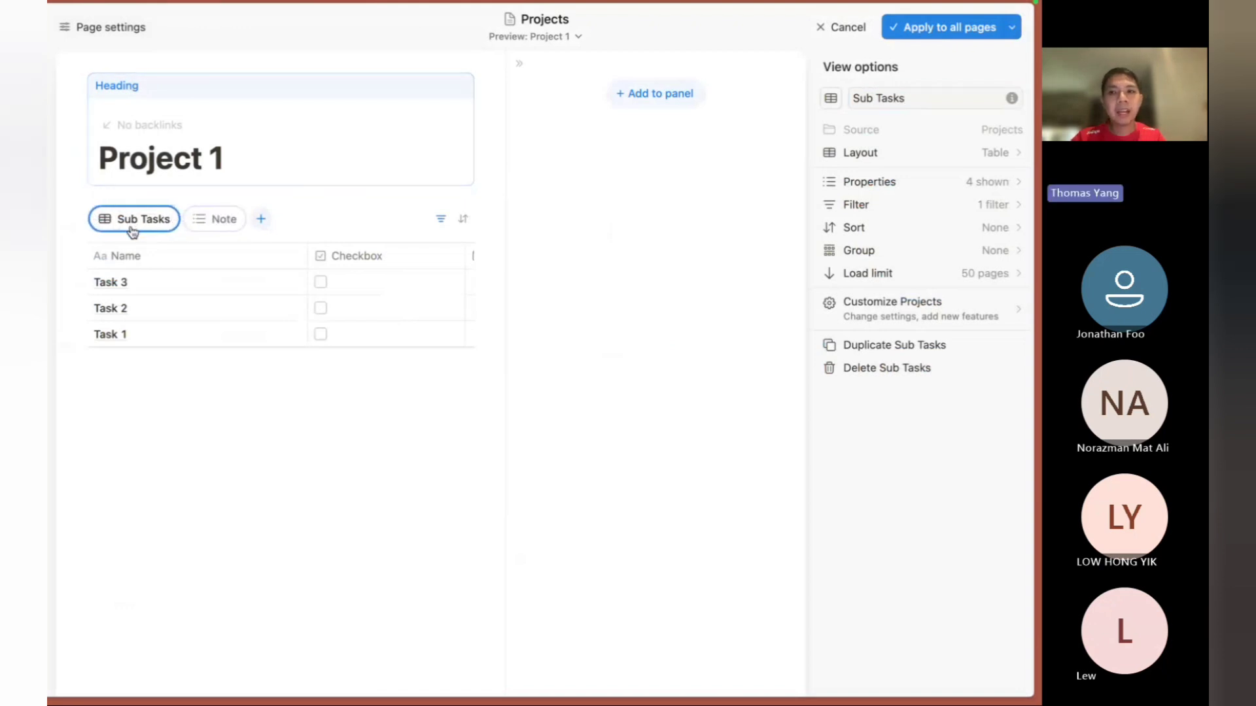
Switch the Sub Tasks tab to the List layout and show the Checkbox and Date properties in it.
{"action": "left_click", "coordinate": [849, 156]}
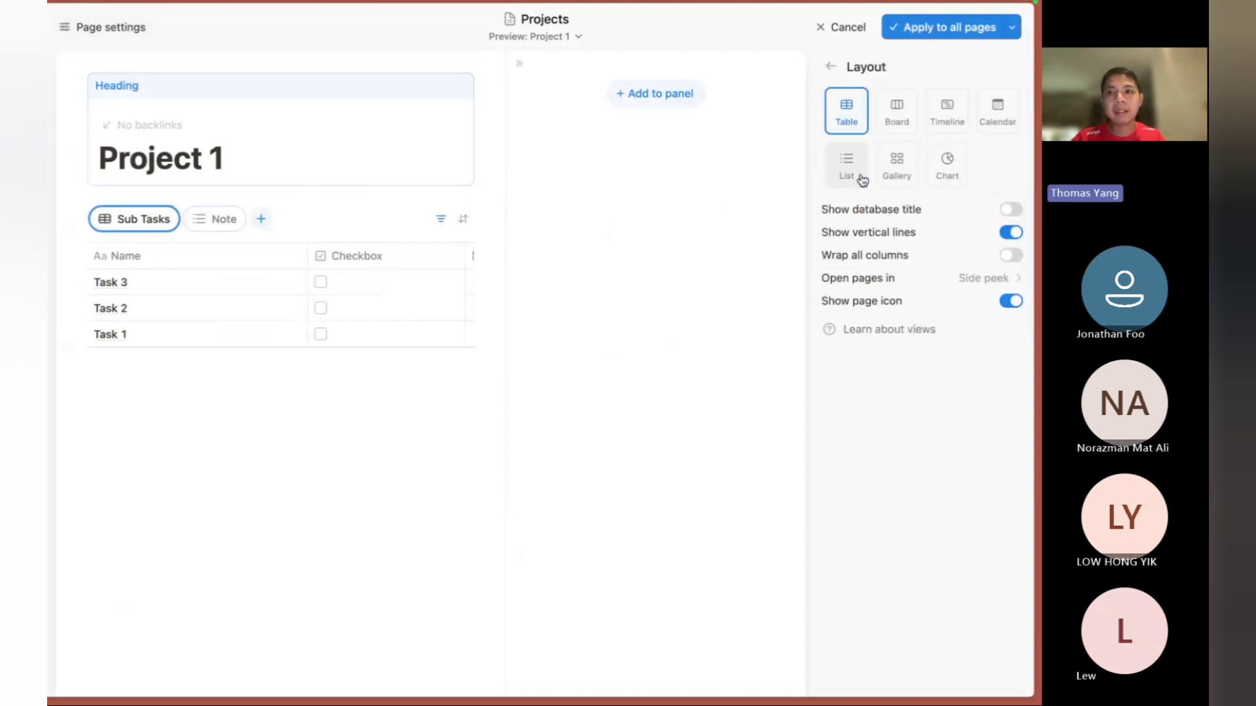
{"action": "left_click", "coordinate": [845, 169]}
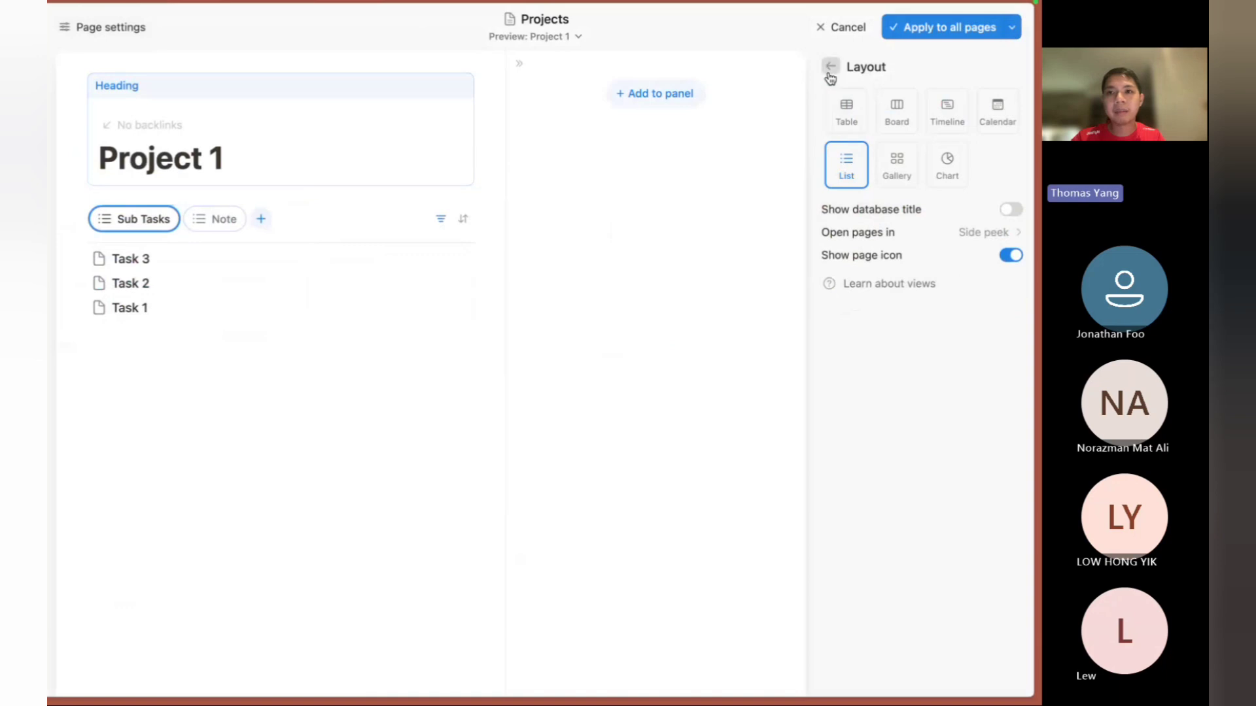
{"action": "left_click", "coordinate": [830, 68]}
{"action": "left_click", "coordinate": [854, 179]}
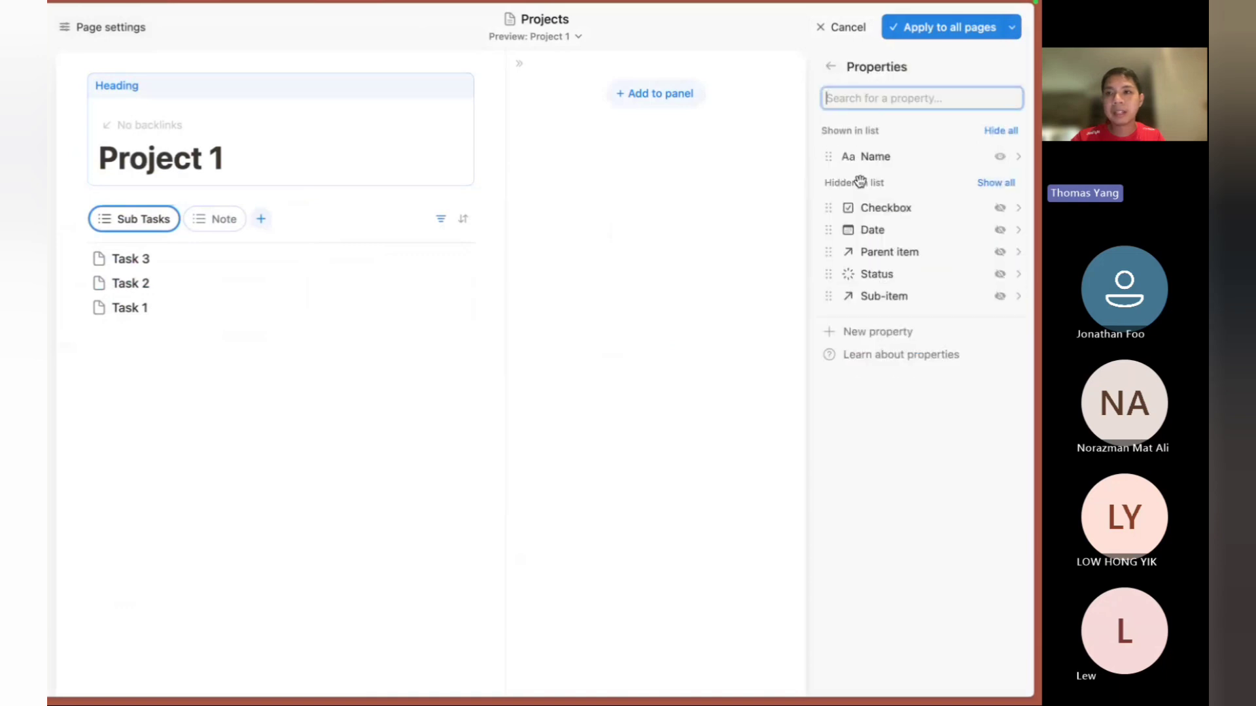
{"action": "left_click", "coordinate": [998, 209]}
{"action": "left_click", "coordinate": [998, 230]}
{"action": "left_click", "coordinate": [947, 185]}
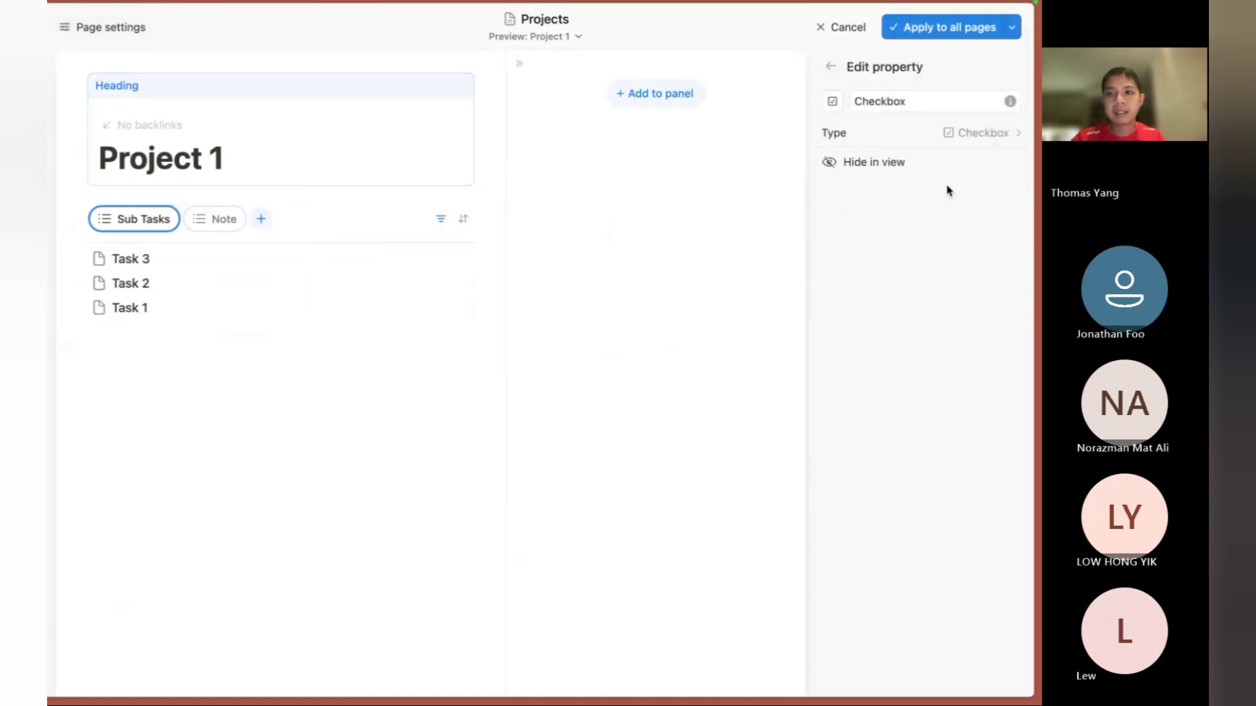
{"action": "left_click", "coordinate": [517, 274]}
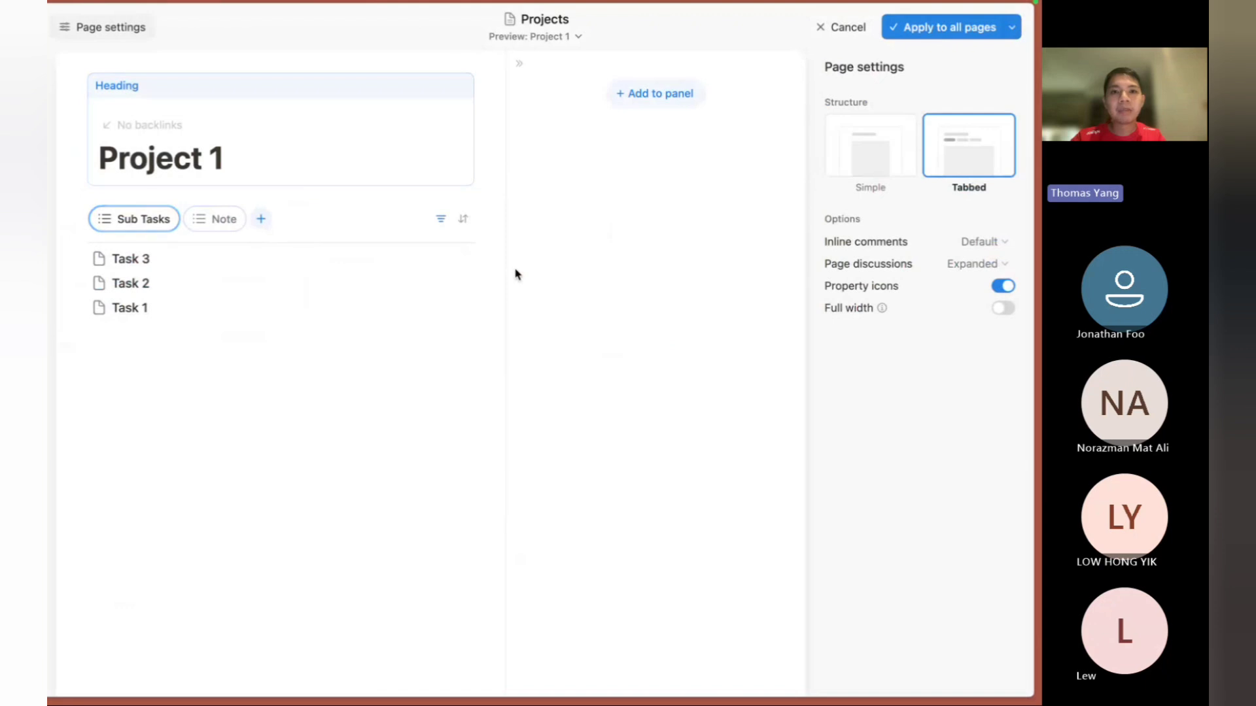
Filter the Sub Tasks list to Checkbox Unchecked, apply the layout to all project pages, and collapse the filter bar.
{"action": "left_click", "coordinate": [442, 221]}
{"action": "left_click", "coordinate": [274, 262]}
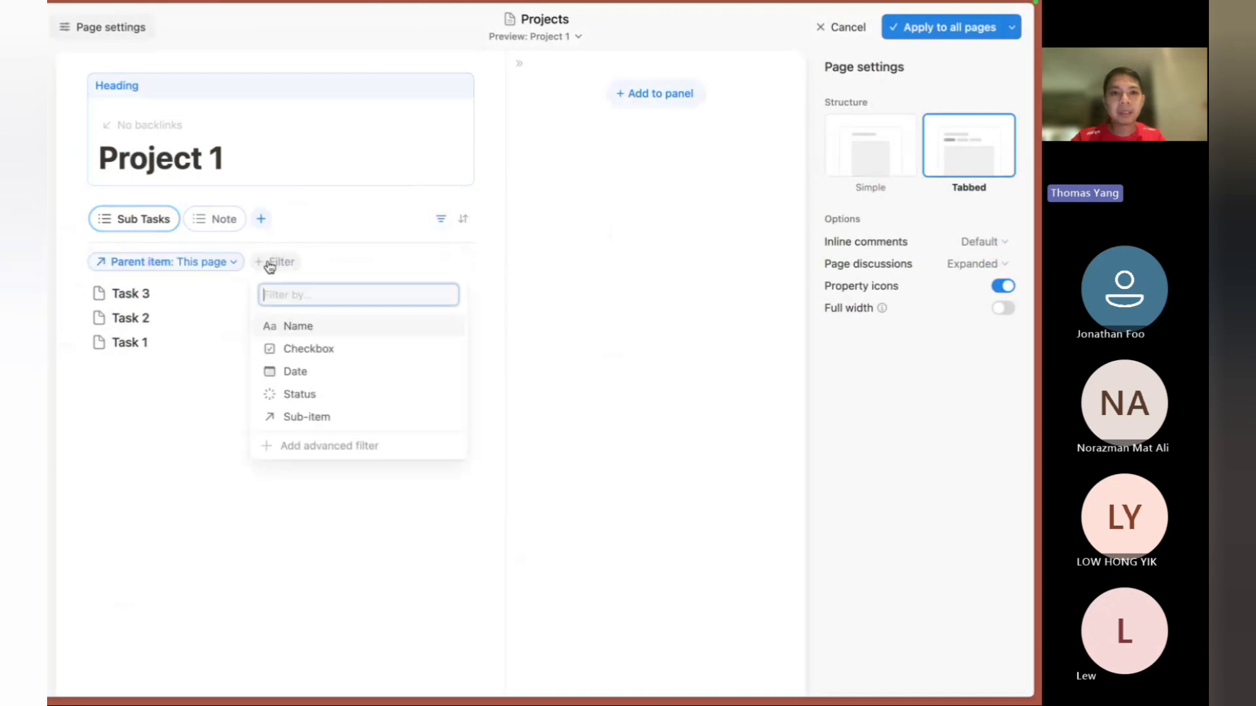
{"action": "left_click", "coordinate": [319, 354]}
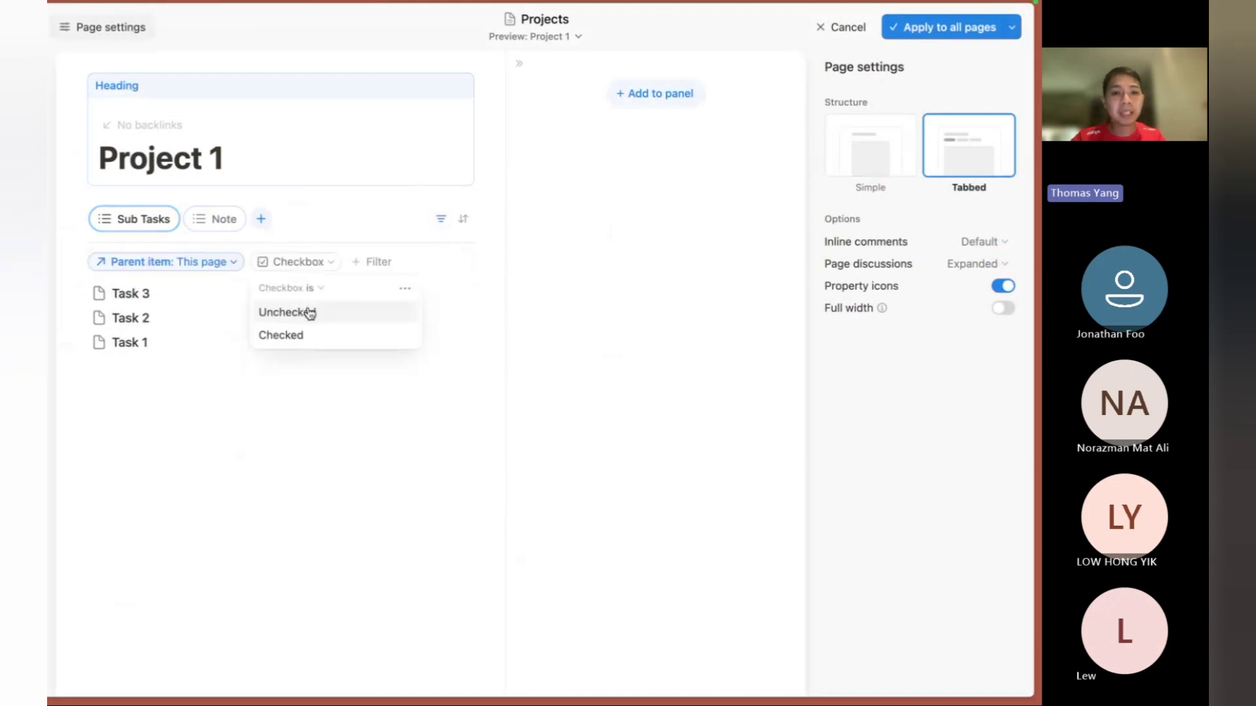
{"action": "left_click", "coordinate": [310, 313]}
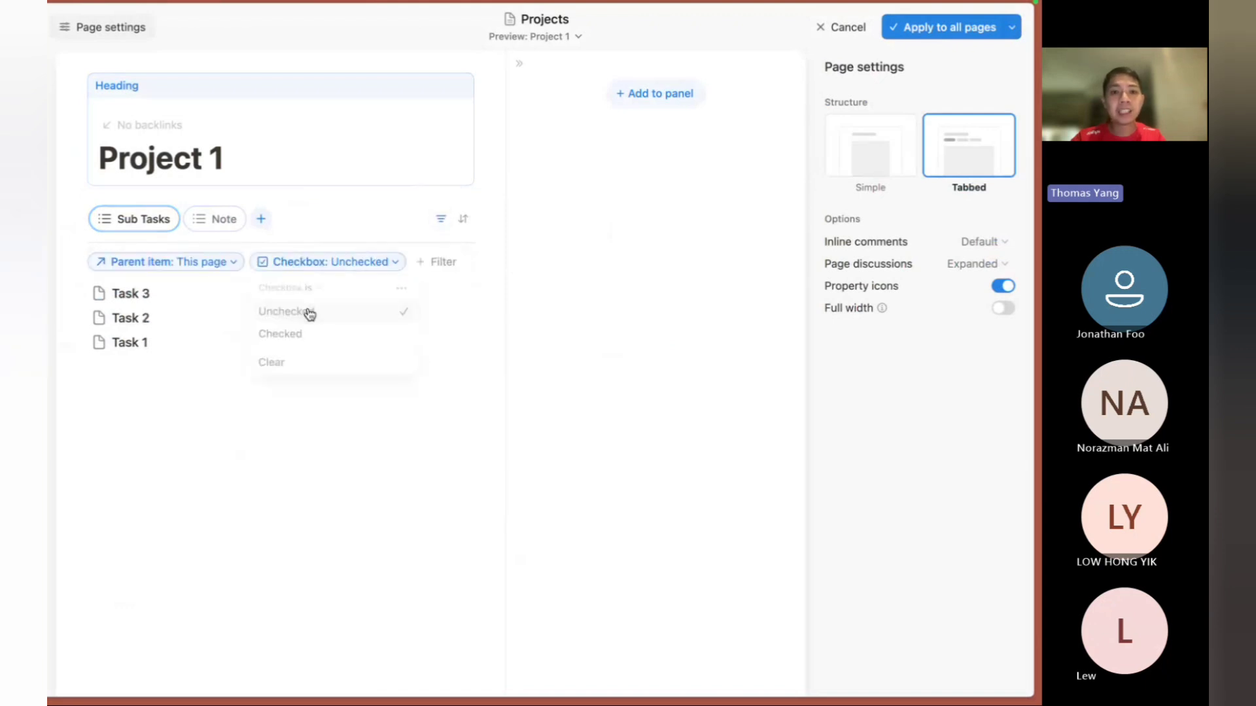
{"action": "left_click", "coordinate": [938, 30]}
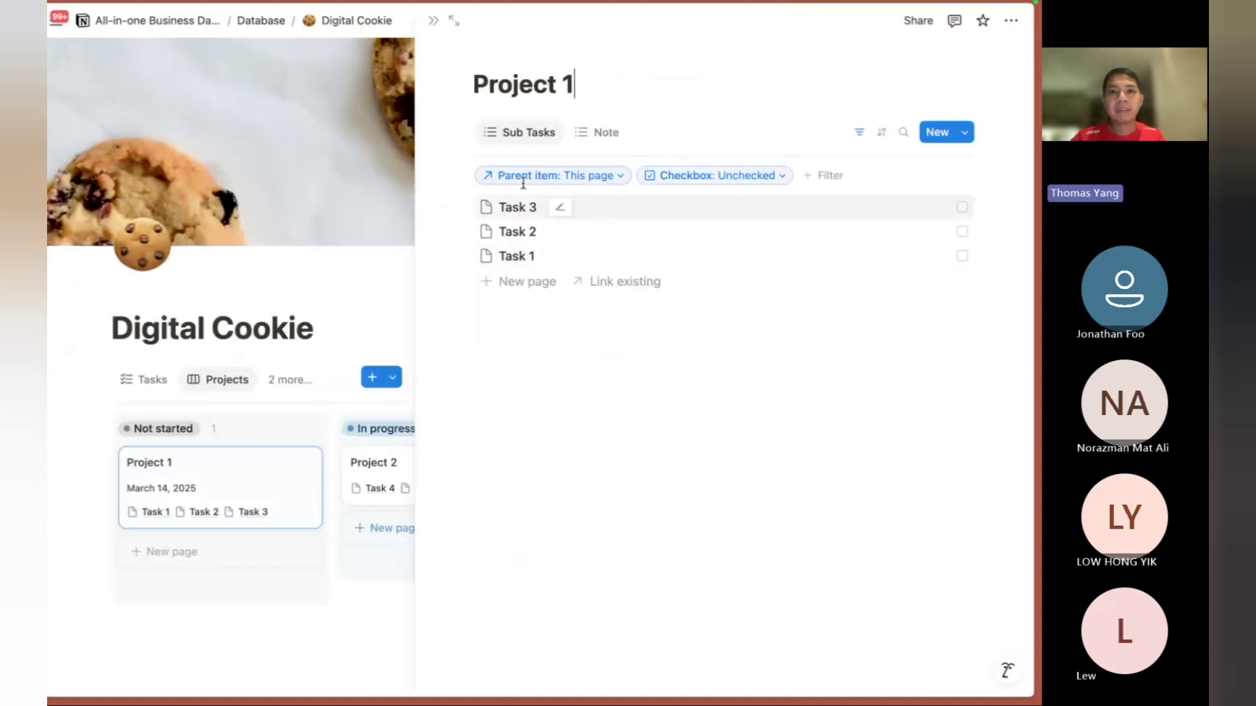
{"action": "left_click", "coordinate": [858, 133]}
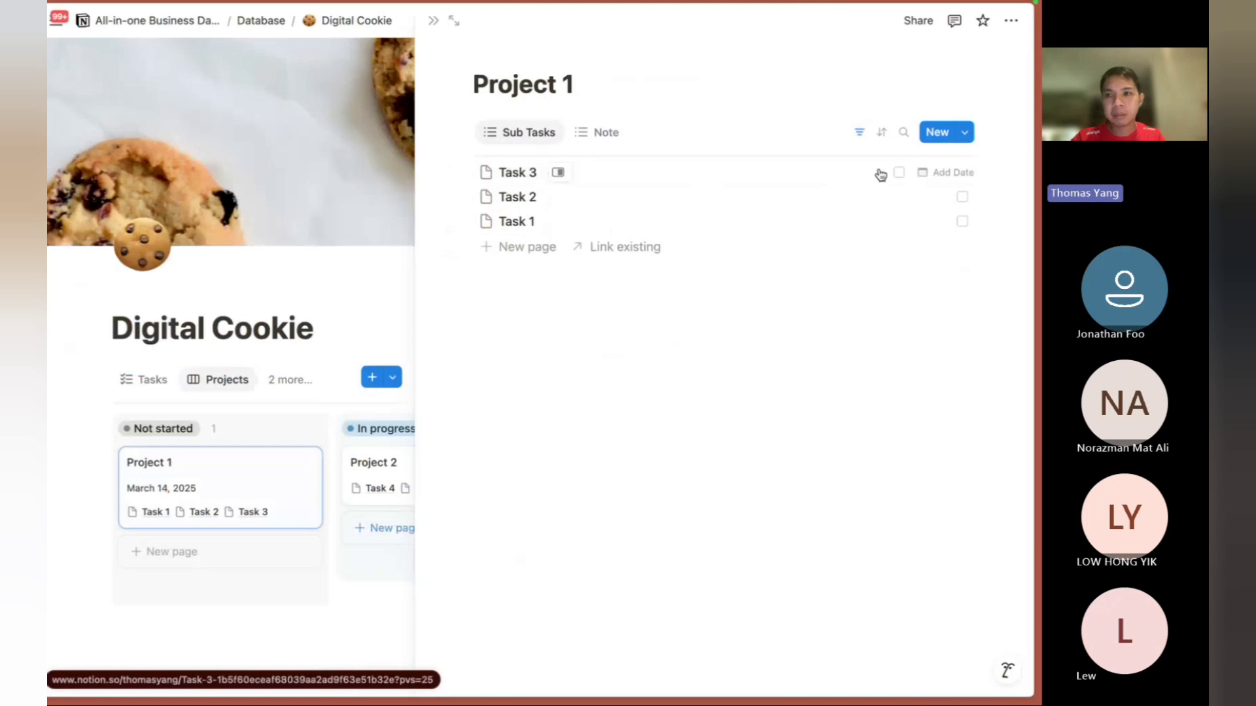
Set Task 3's date to March 6, 2025 in Project 1's Sub Tasks list.
{"action": "left_click", "coordinate": [935, 172]}
{"action": "left_click", "coordinate": [960, 309]}
{"action": "left_click", "coordinate": [782, 295]}
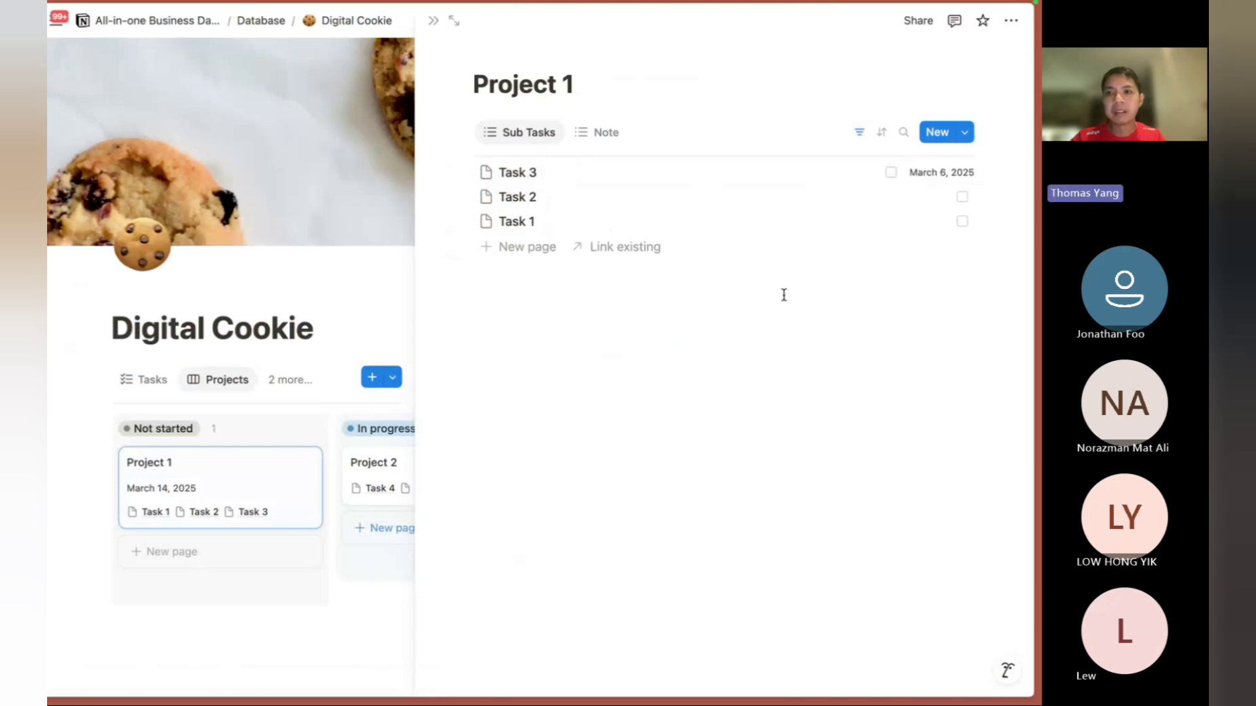
{"action": "left_click", "coordinate": [571, 195]}
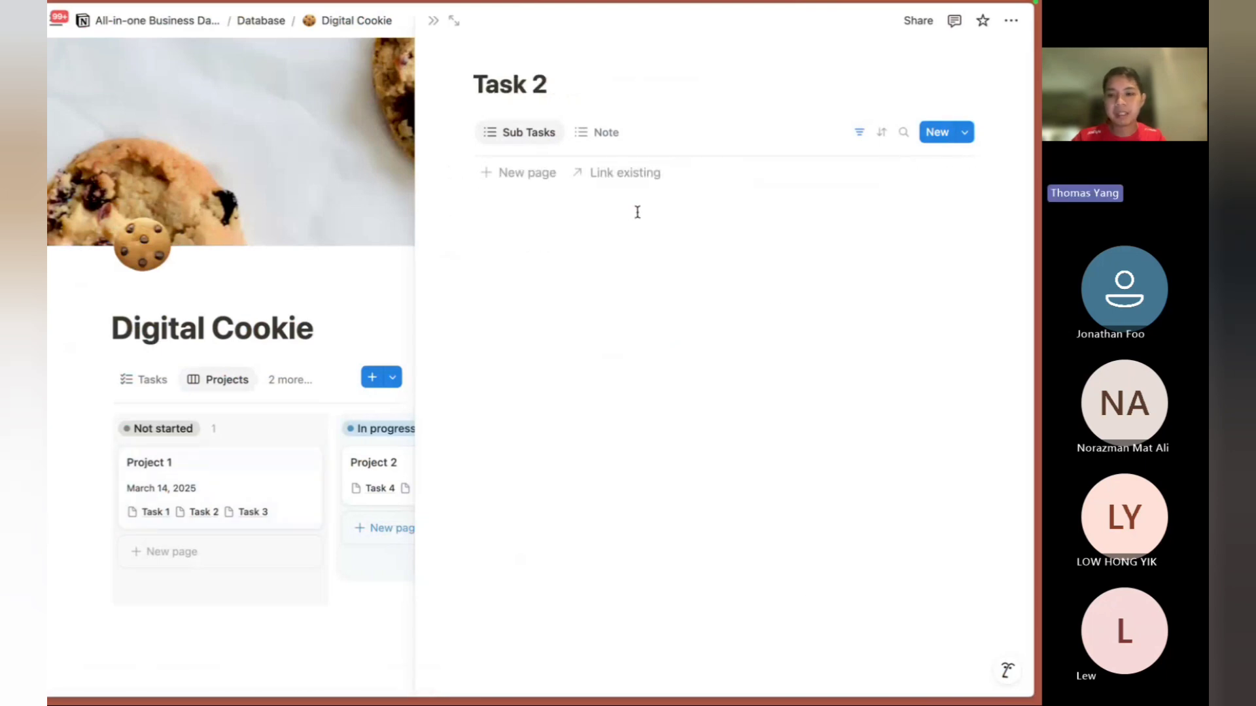
{"action": "key", "text": "super+["}
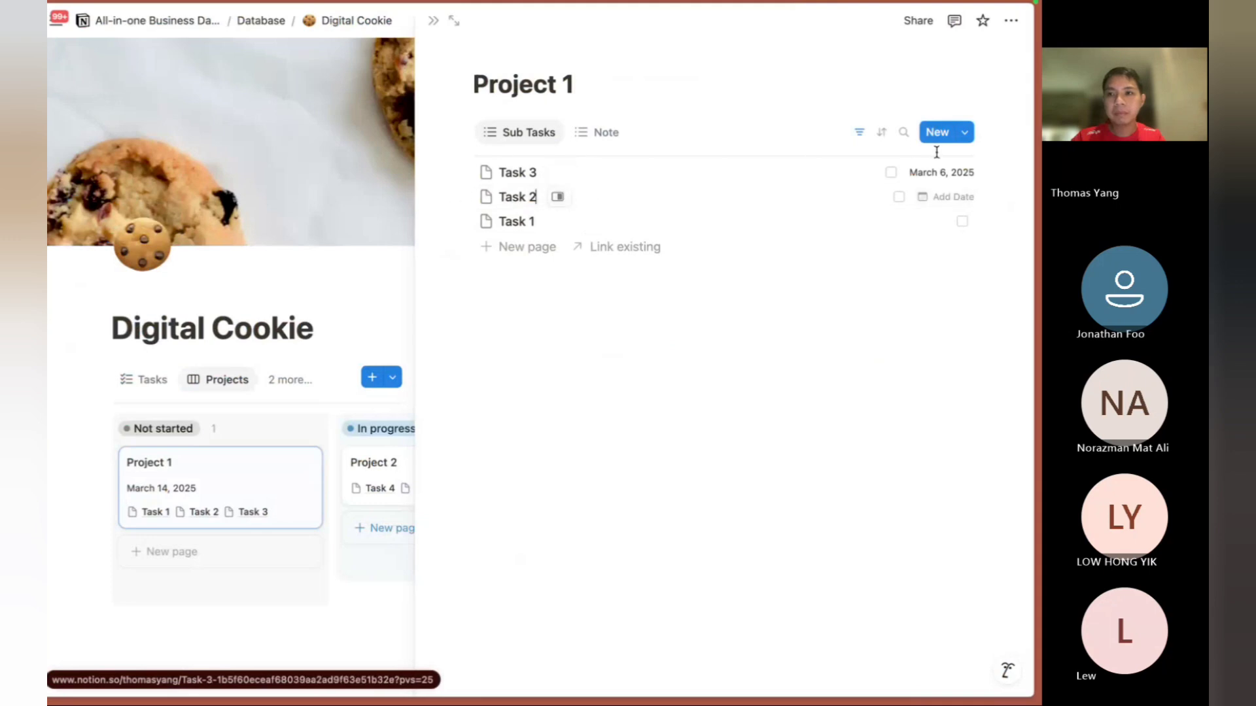
Set Task 2's date to March 12, 2025 and Task 1's date to March 4, 2025 in the Sub Tasks list.
{"action": "left_click", "coordinate": [950, 199]}
{"action": "left_click", "coordinate": [891, 359]}
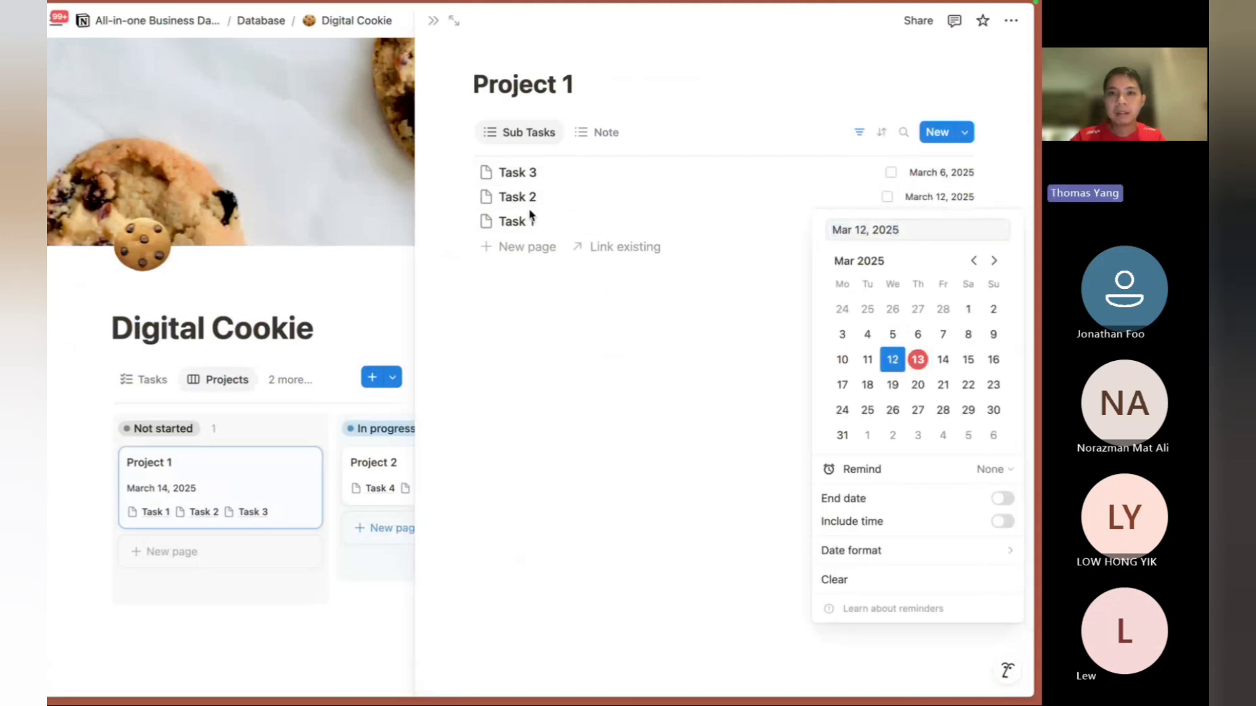
{"action": "left_click", "coordinate": [548, 227]}
{"action": "left_click", "coordinate": [557, 222]}
{"action": "left_click", "coordinate": [932, 220]}
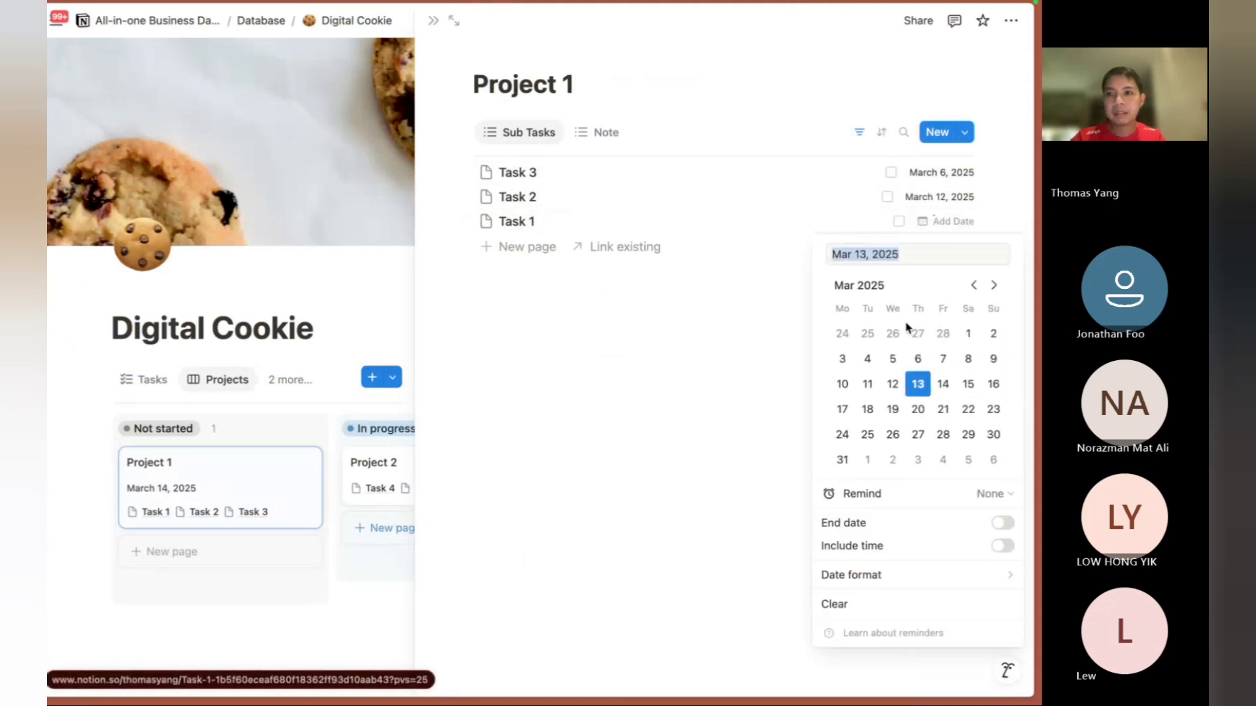
{"action": "left_click", "coordinate": [869, 355]}
{"action": "left_click", "coordinate": [687, 367]}
Open Project 2 from the finished Digital Cookie template's Projects board and add a sub-task named Task 3.
{"action": "mouse_move", "coordinate": [784, 2]}
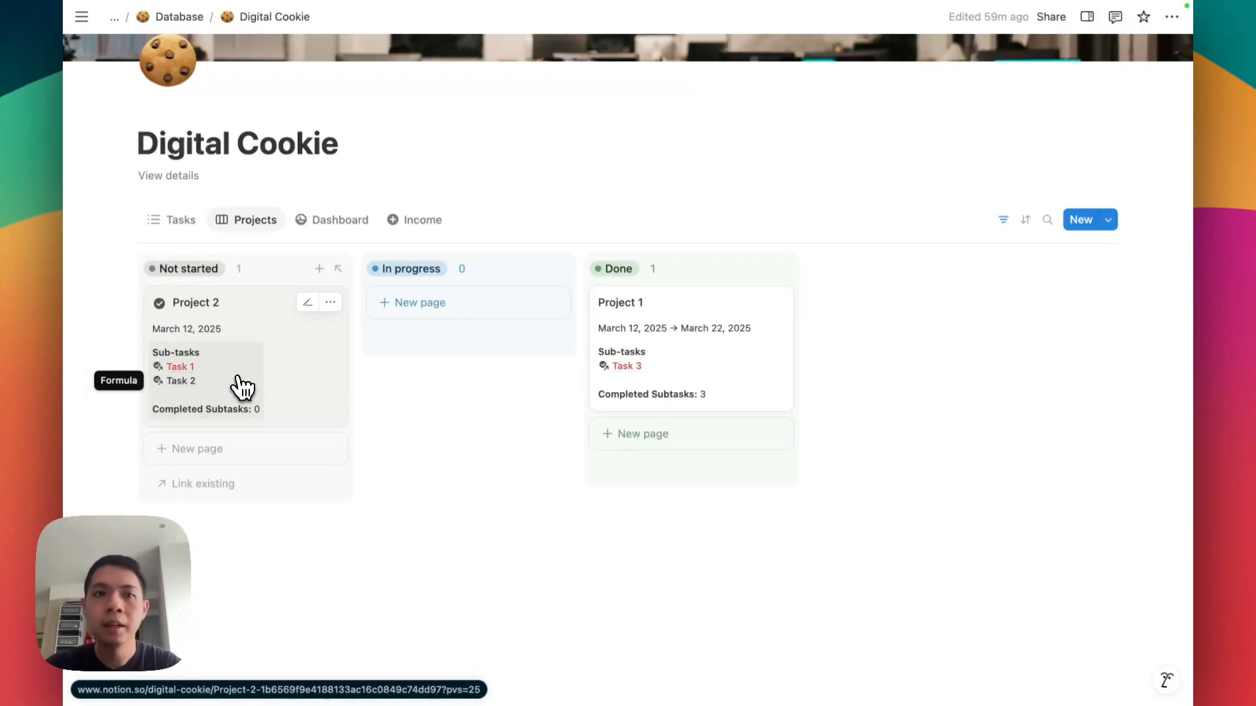
{"action": "left_click", "coordinate": [239, 379]}
{"action": "left_click", "coordinate": [370, 217]}
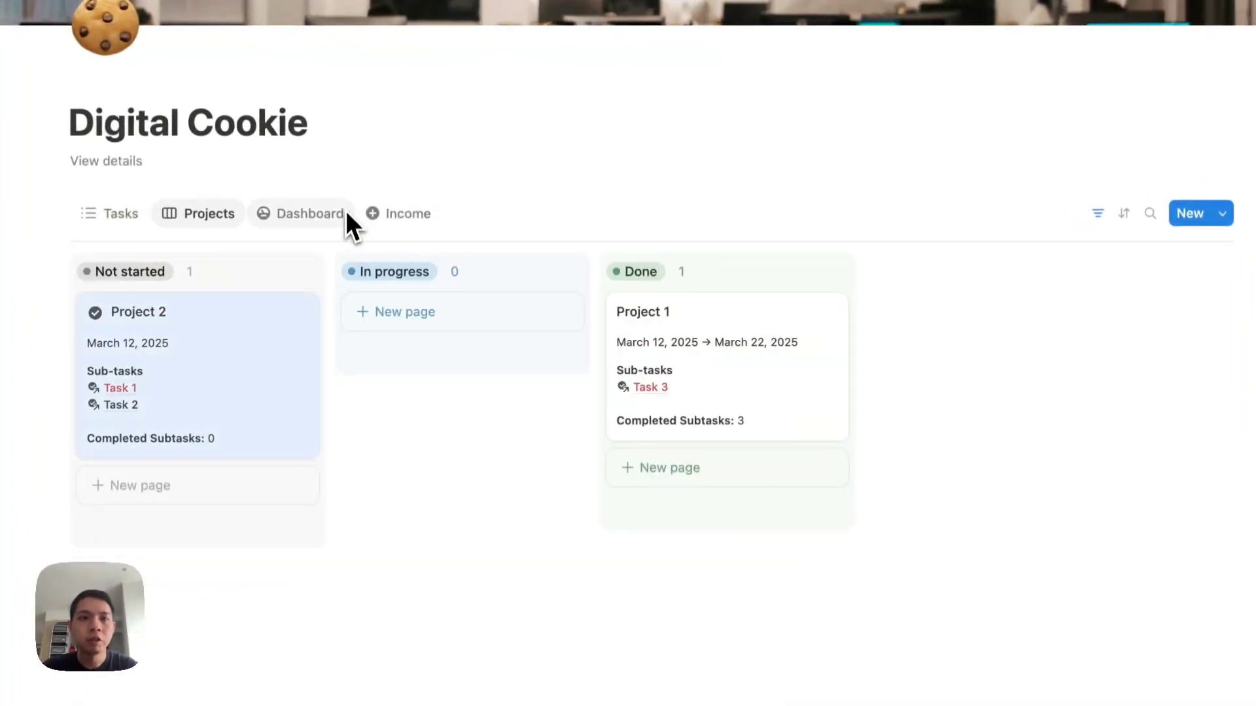
{"action": "left_click", "coordinate": [223, 343]}
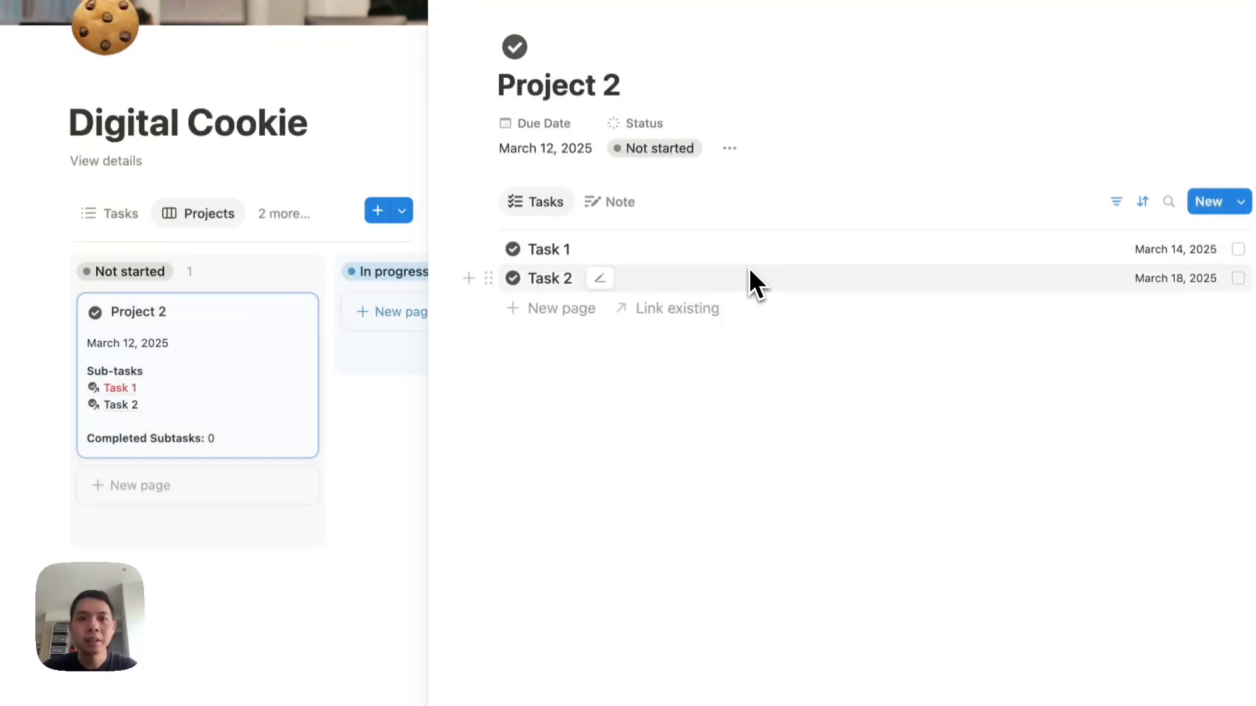
{"action": "left_click", "coordinate": [566, 310]}
{"action": "type", "text": "Task"}
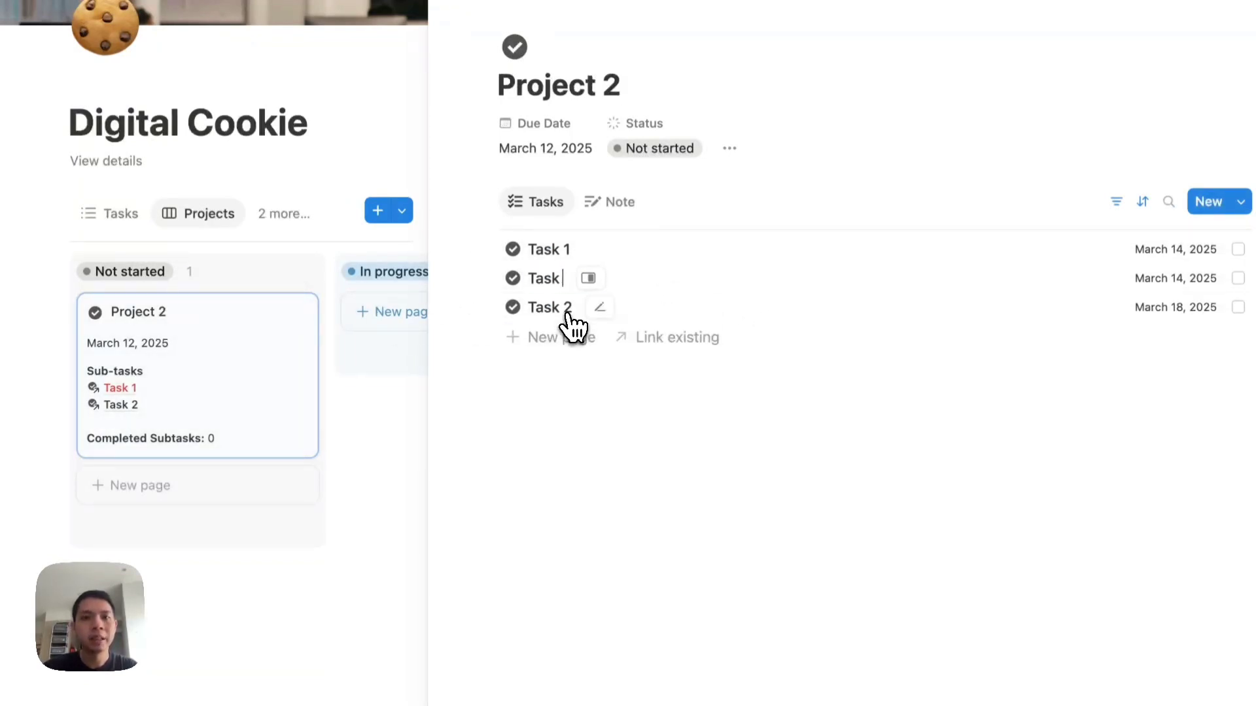
{"action": "type", "text": " 3"}
{"action": "key", "text": "Escape"}
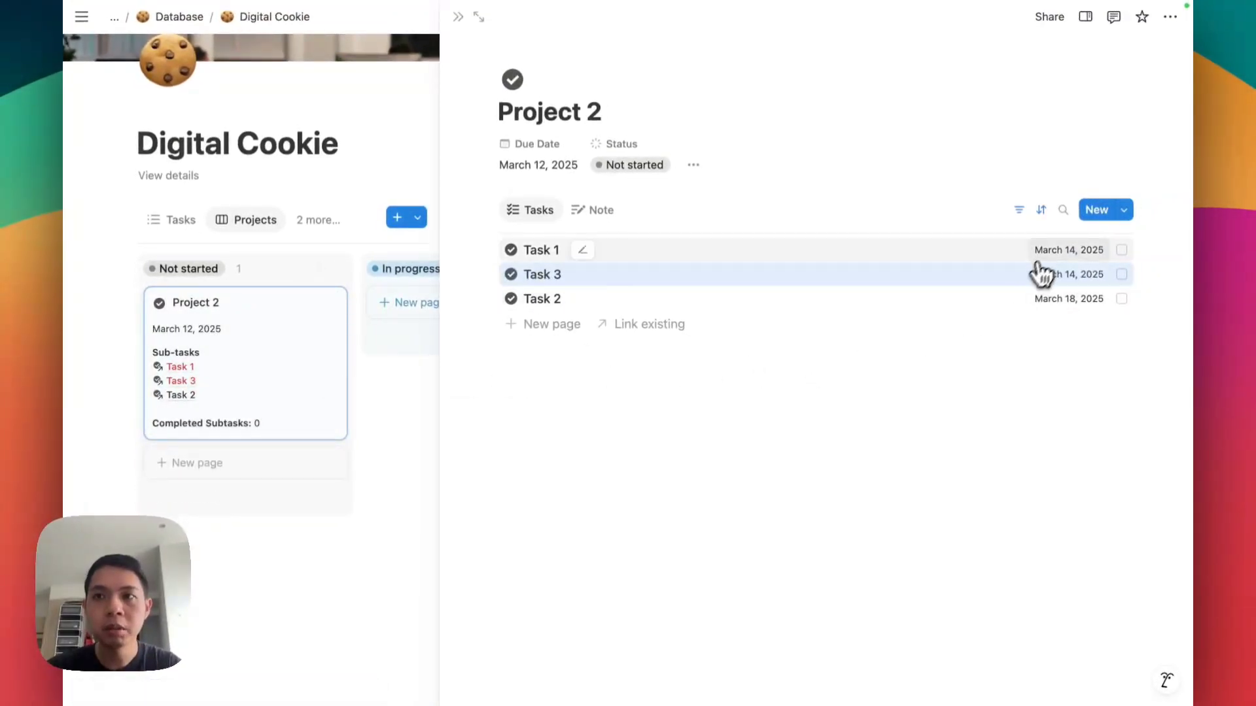
Reschedule Project 2's Task 1 to March 19, 2025.
{"action": "left_click", "coordinate": [1066, 249]}
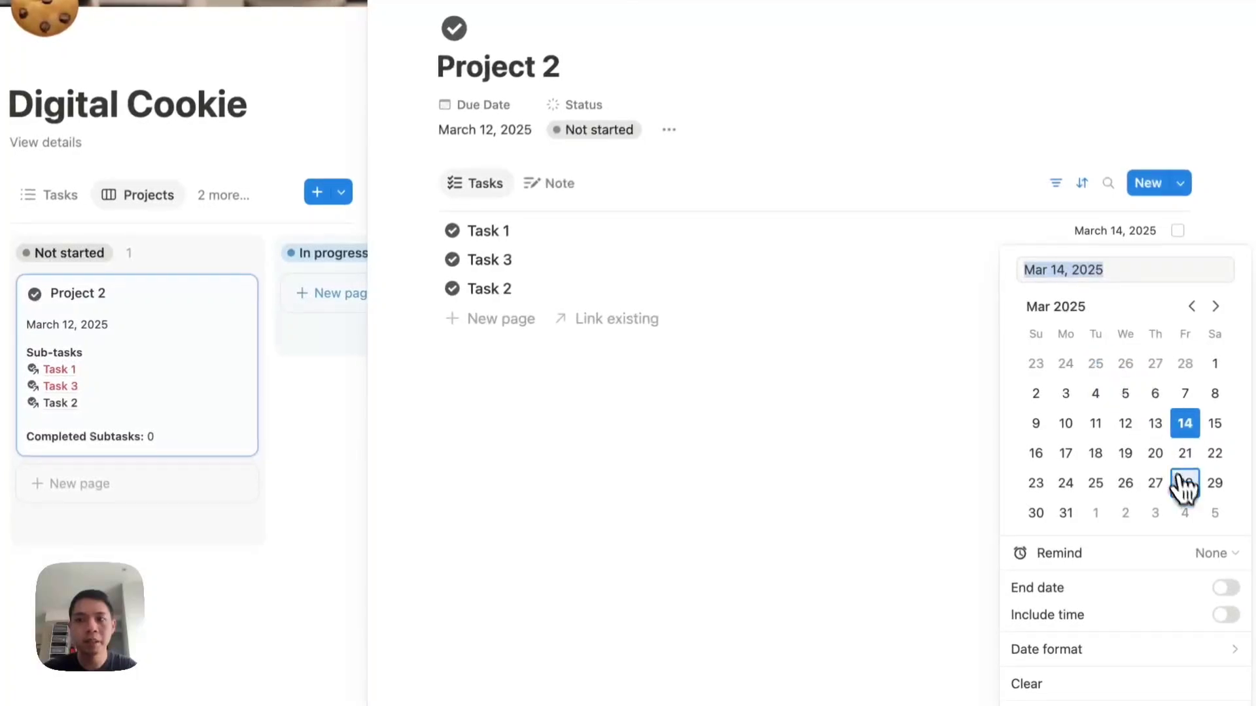
{"action": "left_click", "coordinate": [1136, 456]}
{"action": "left_click", "coordinate": [946, 455]}
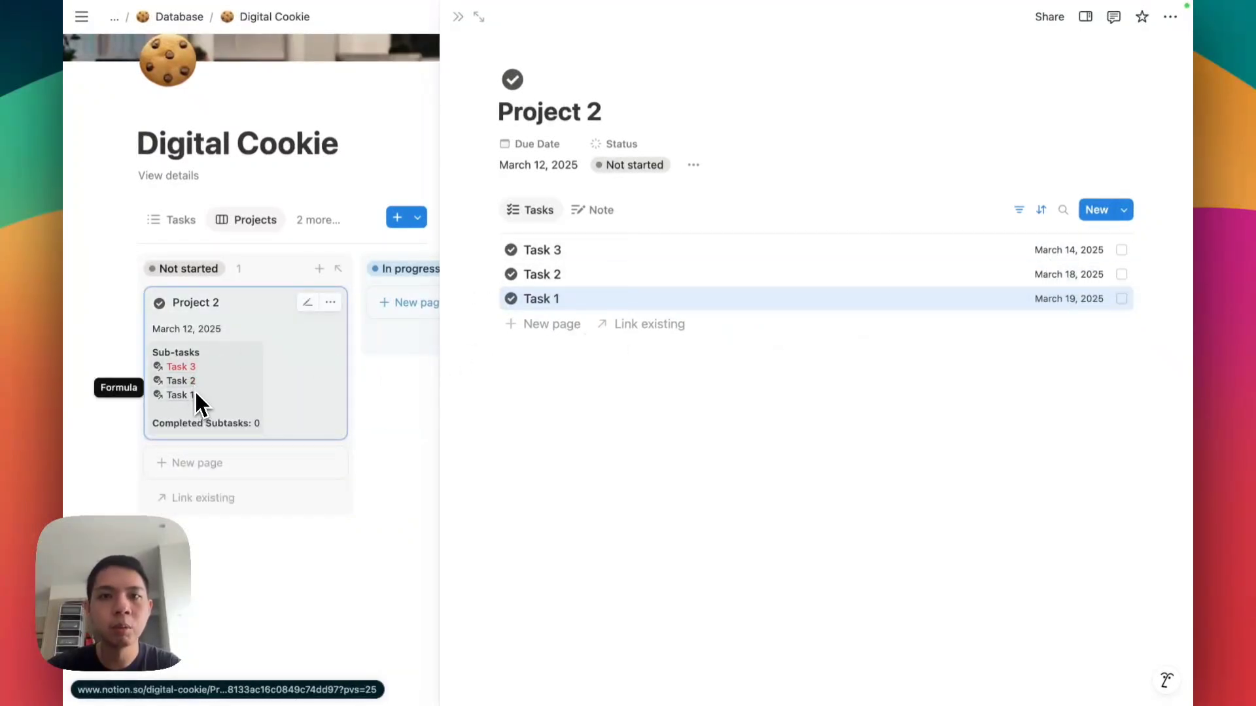
Reschedule Project 2's Task 3 to April 4, 2025.
{"action": "left_click", "coordinate": [1087, 251]}
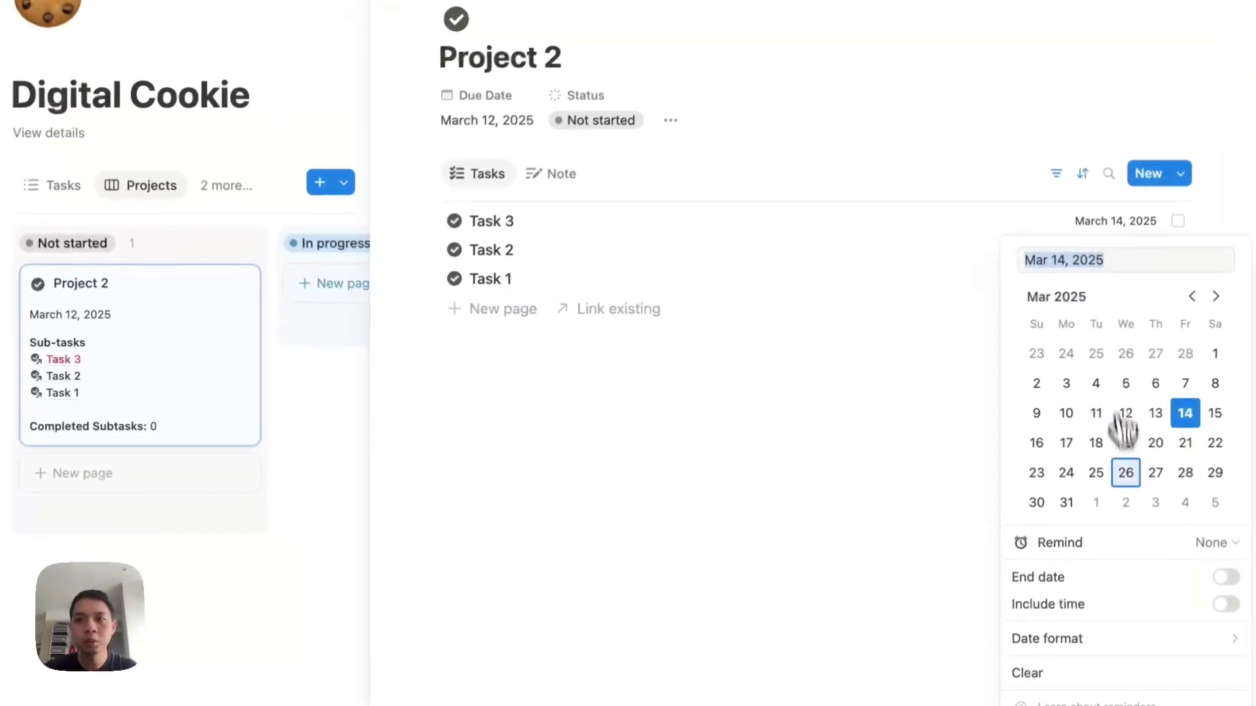
{"action": "left_click", "coordinate": [1184, 504]}
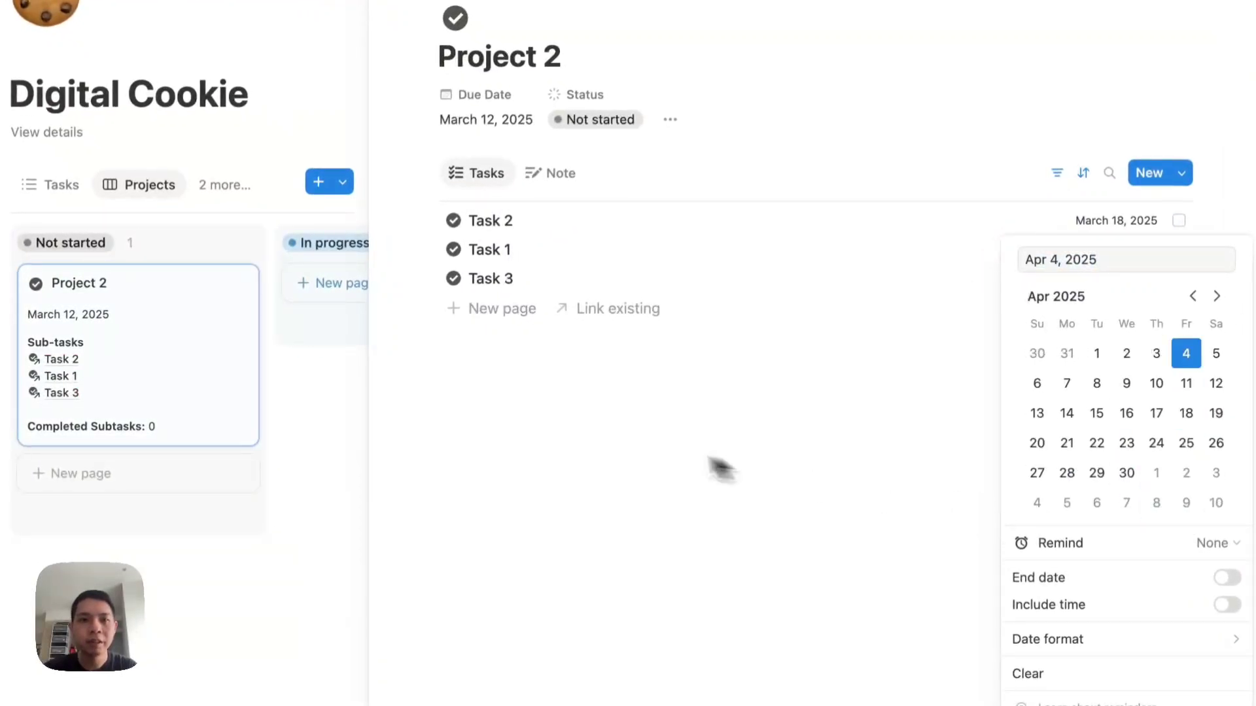
{"action": "key", "text": "Escape"}
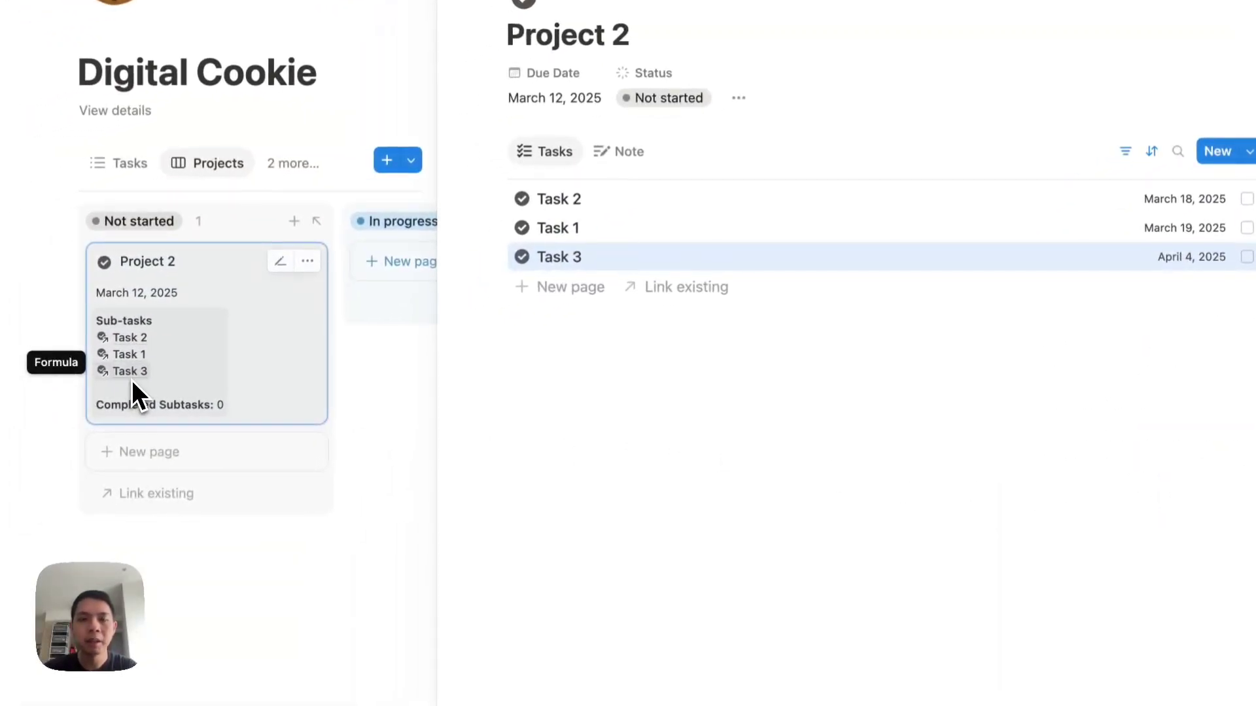
{"action": "left_click", "coordinate": [849, 402]}
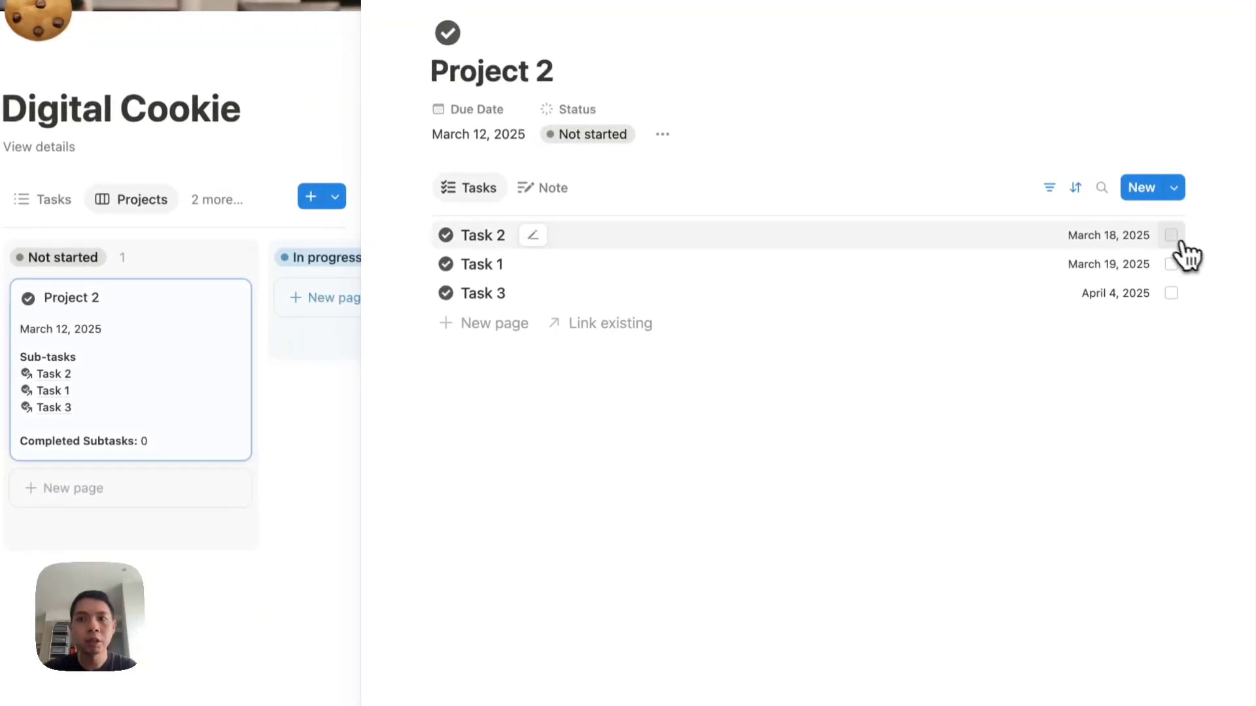
Check off Task 2 and Task 1 in Project 2 to test the card's sub-task formula, and uncheck both again.
{"action": "left_click", "coordinate": [1171, 236]}
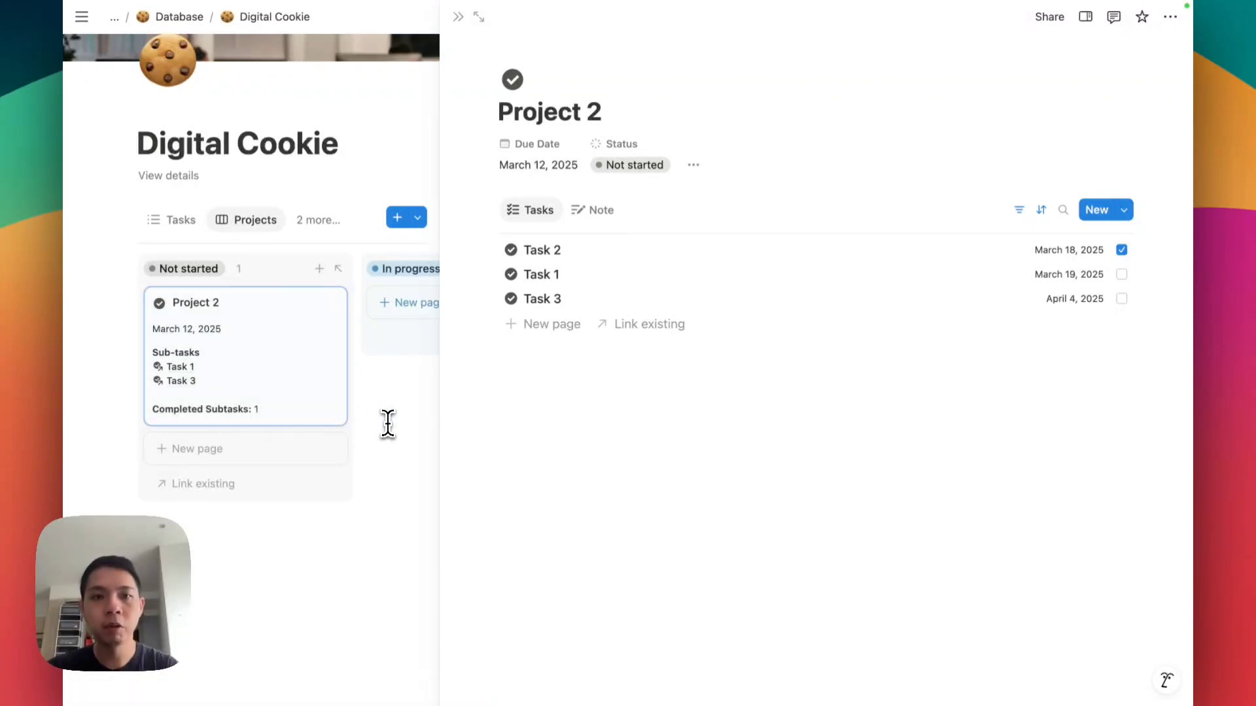
{"action": "key", "text": "Escape"}
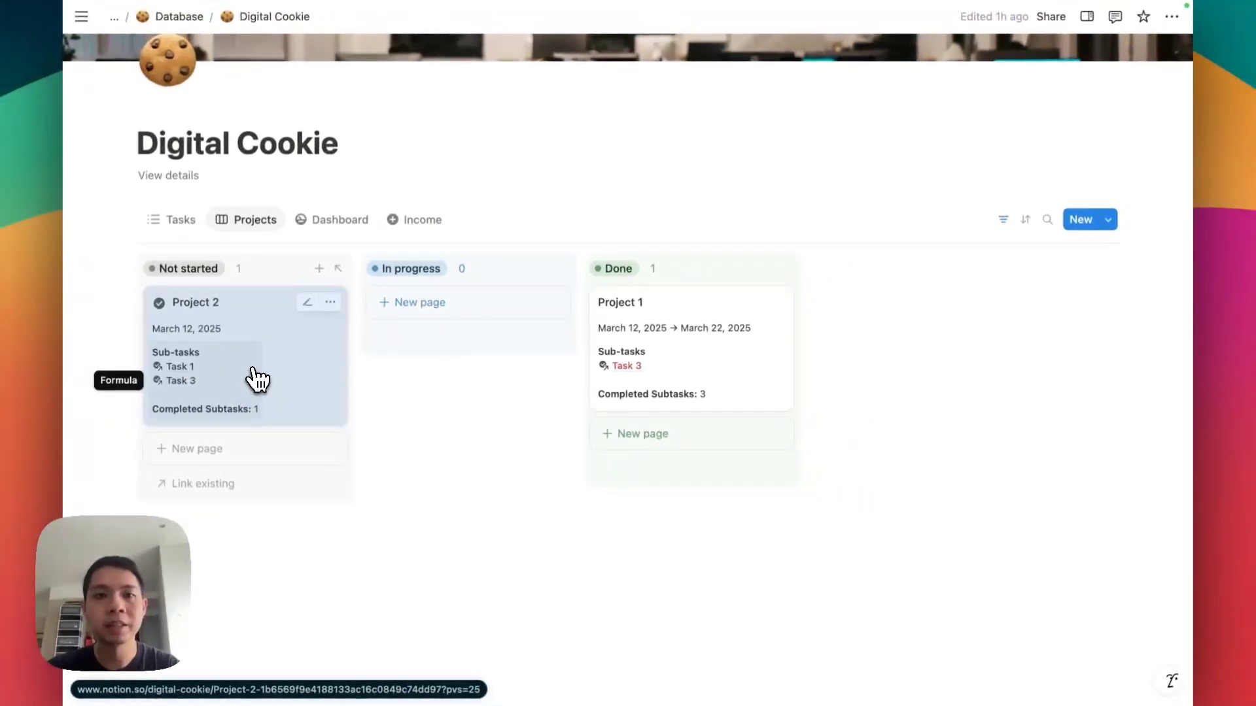
{"action": "left_click", "coordinate": [251, 378]}
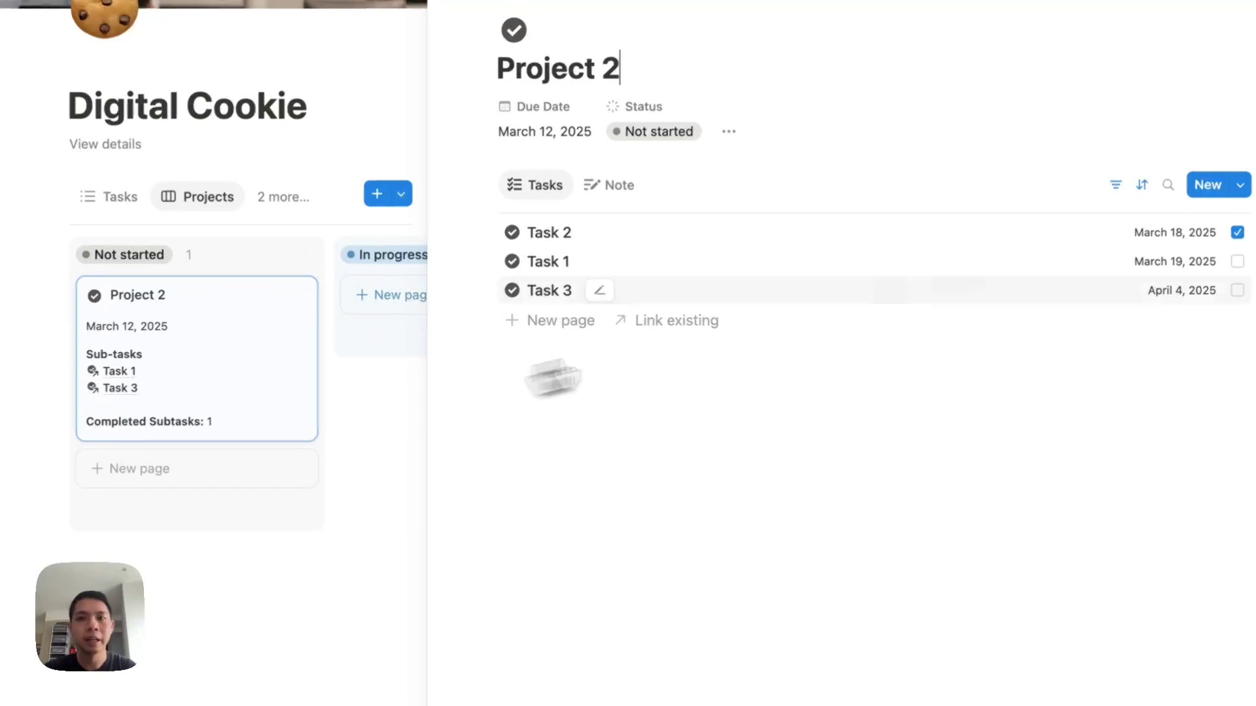
{"action": "left_click", "coordinate": [1180, 282]}
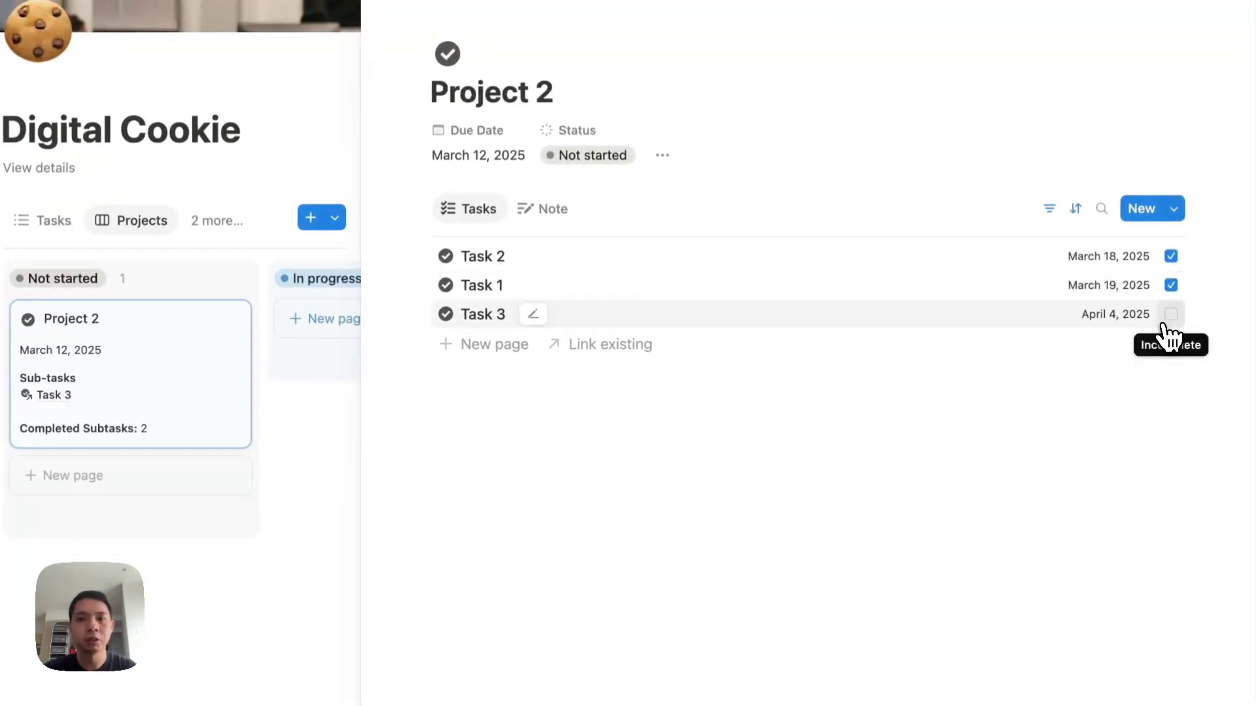
{"action": "left_click", "coordinate": [1171, 286]}
{"action": "left_click", "coordinate": [1171, 256]}
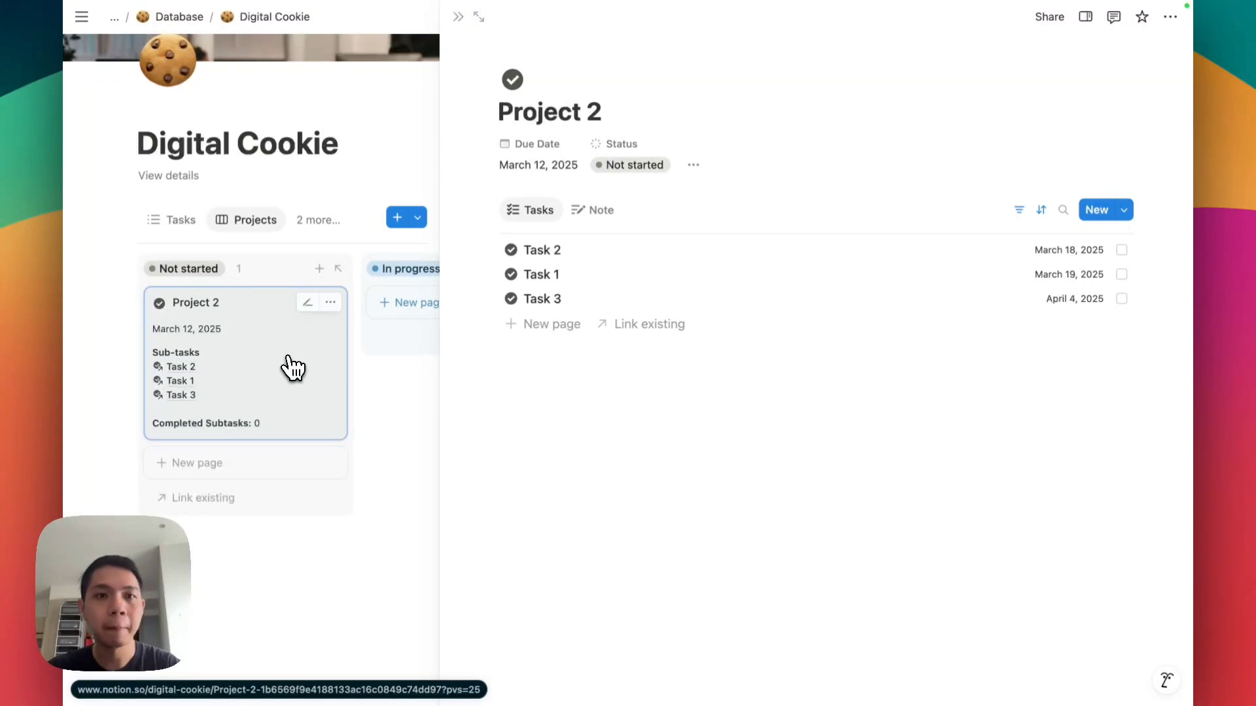
Close the finished template's Project 2 page, open Project 2 on the practice Projects board, and check off its Task 2.
{"action": "key", "text": "Escape"}
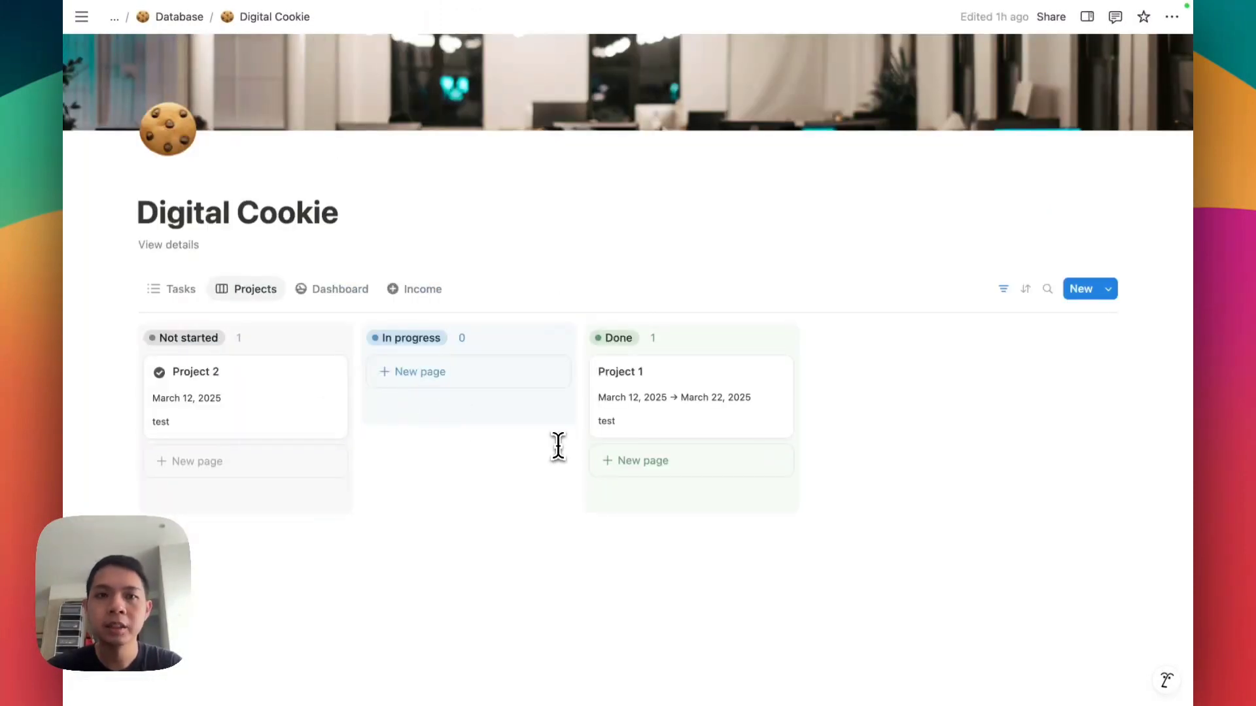
{"action": "left_click", "coordinate": [602, 425]}
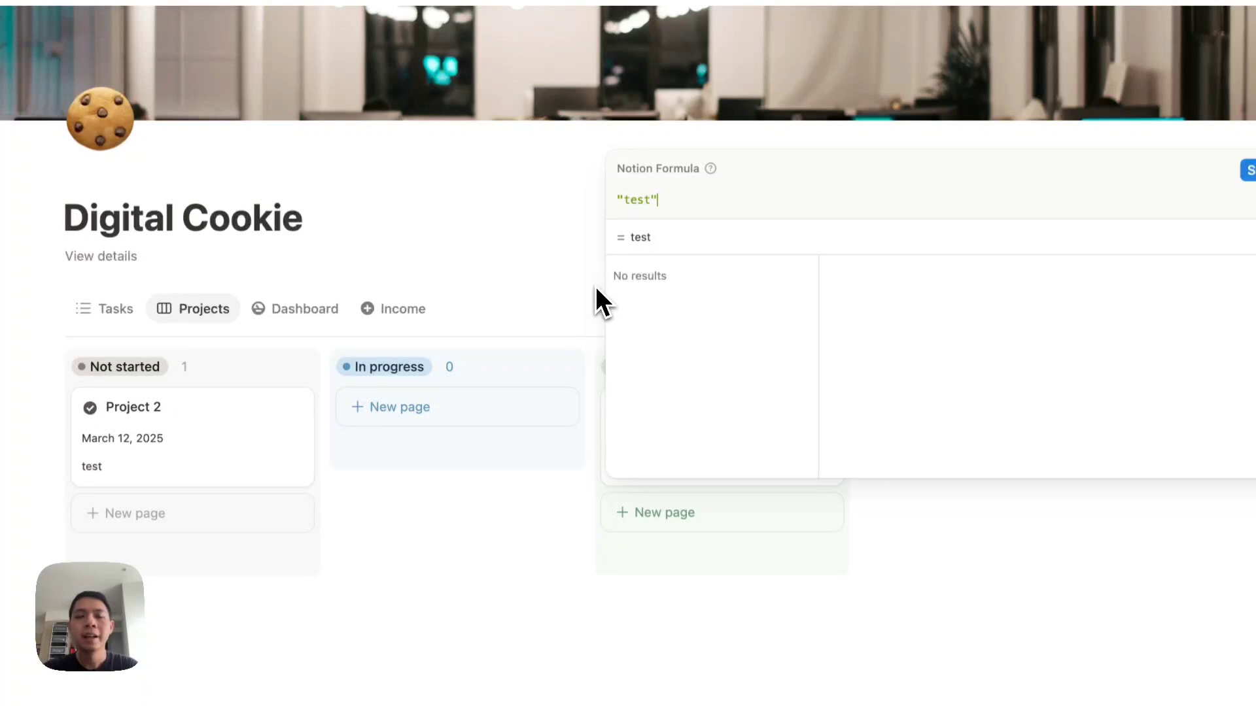
{"action": "left_click", "coordinate": [346, 426]}
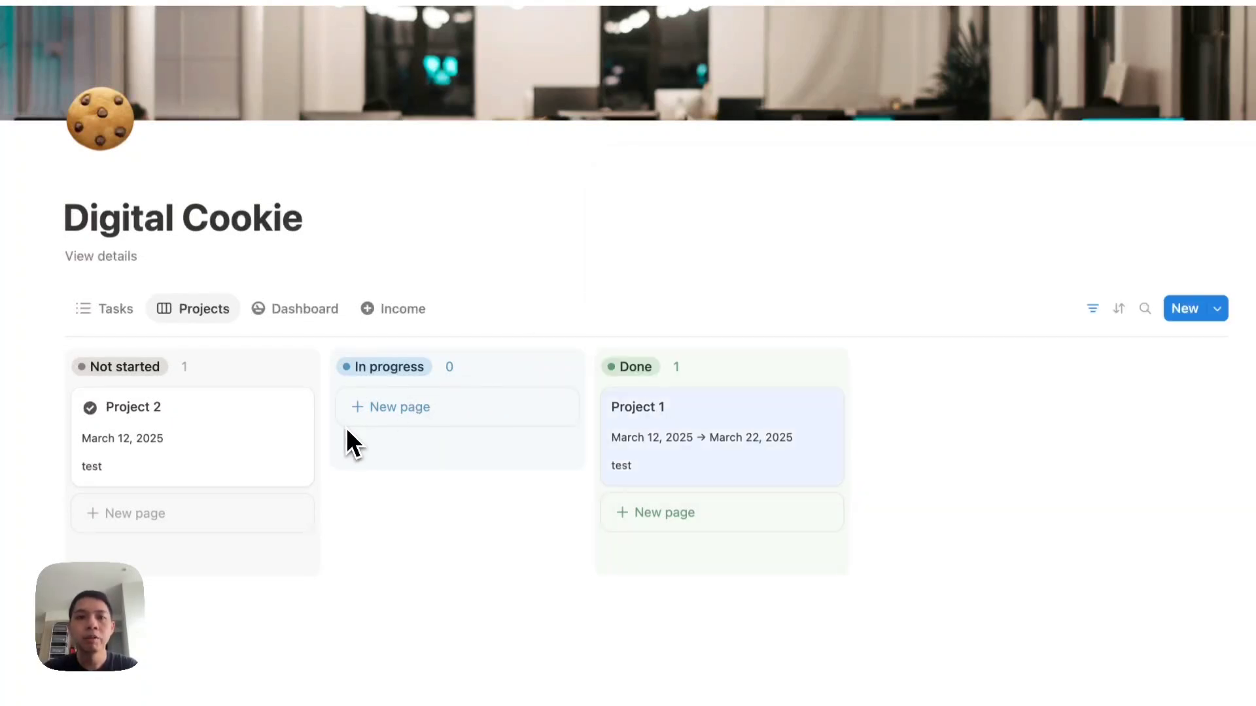
{"action": "left_click", "coordinate": [298, 440]}
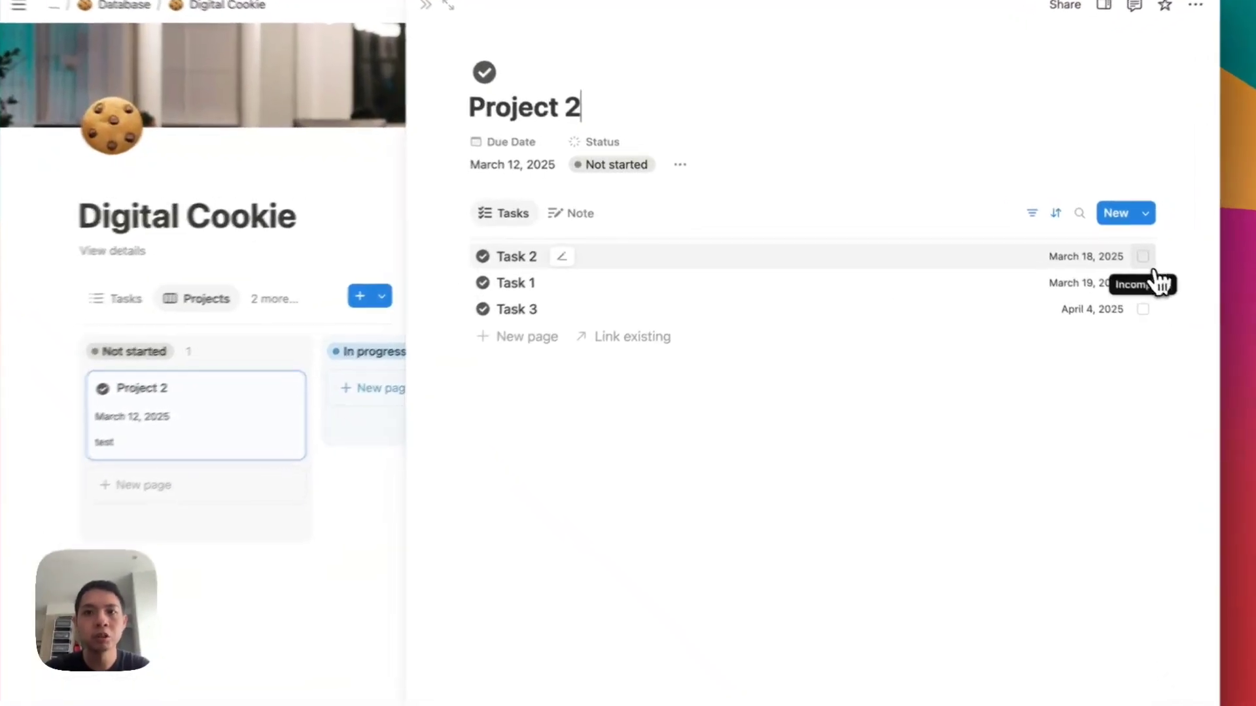
{"action": "left_click", "coordinate": [1121, 250]}
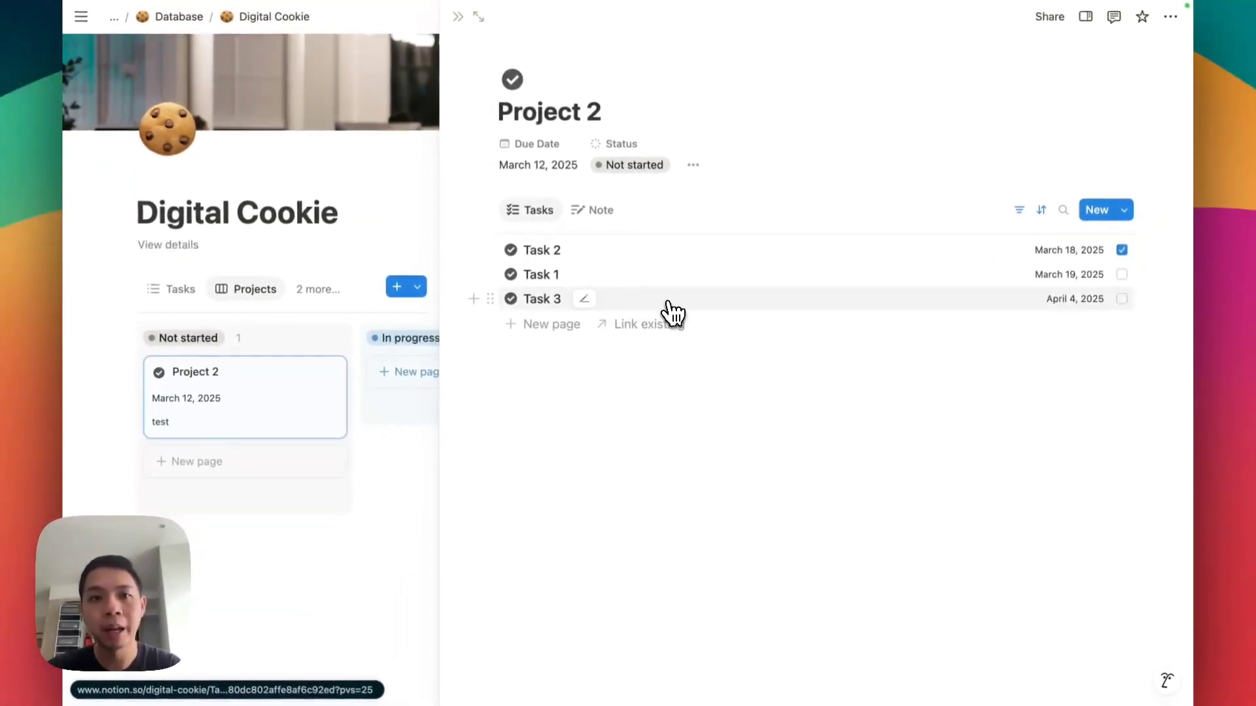
Replace the card's "test" formula with the Sub-item property, save it, and close the Project 2 page.
{"action": "left_click", "coordinate": [196, 424]}
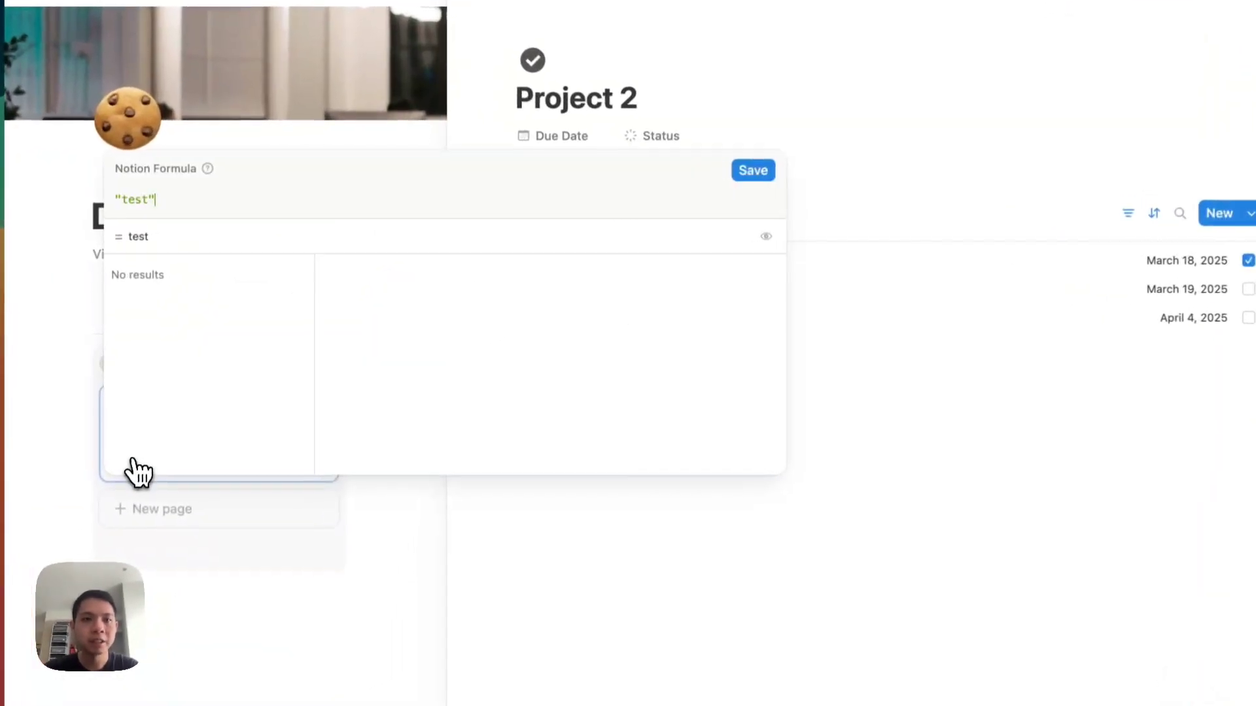
{"action": "key", "text": "super+a"}
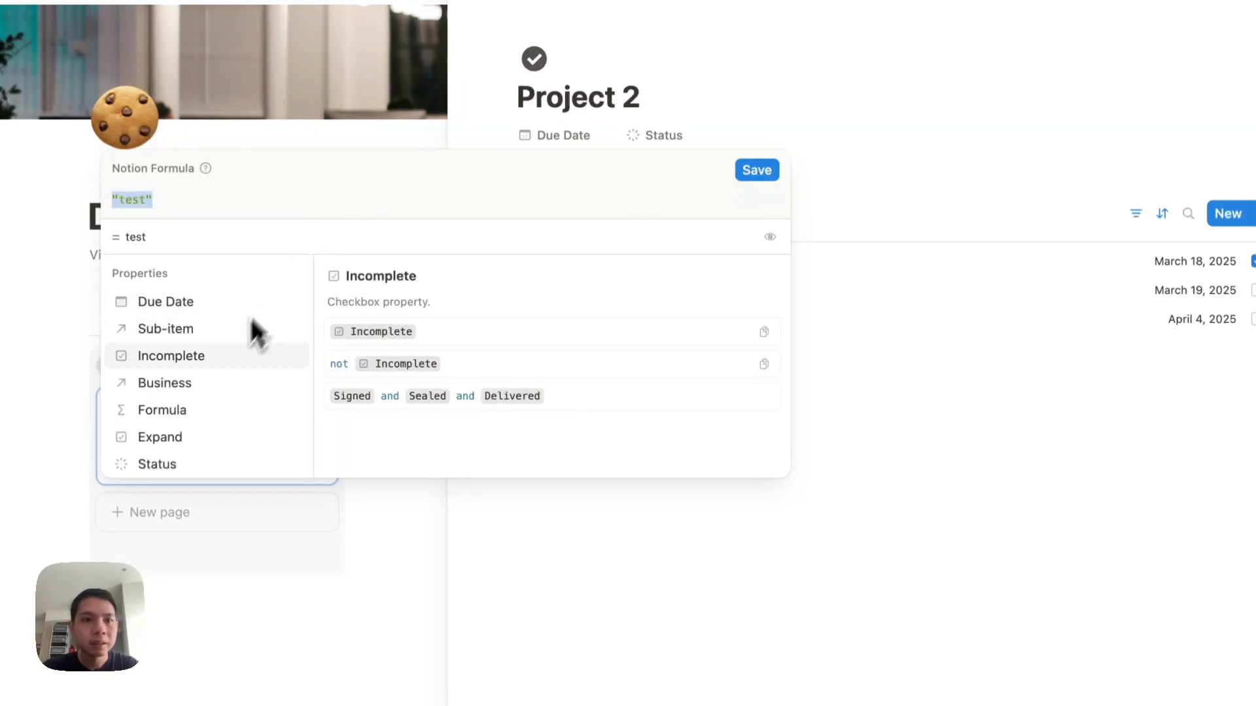
{"action": "left_click", "coordinate": [215, 338]}
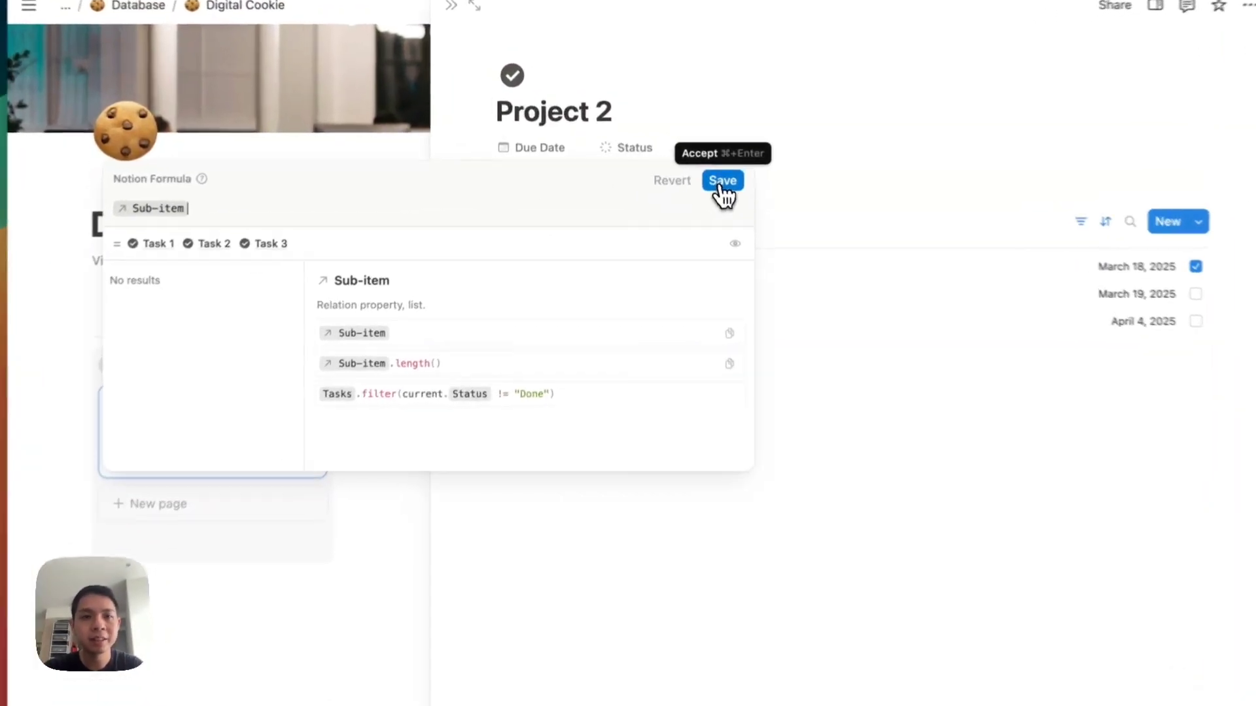
{"action": "left_click", "coordinate": [721, 187]}
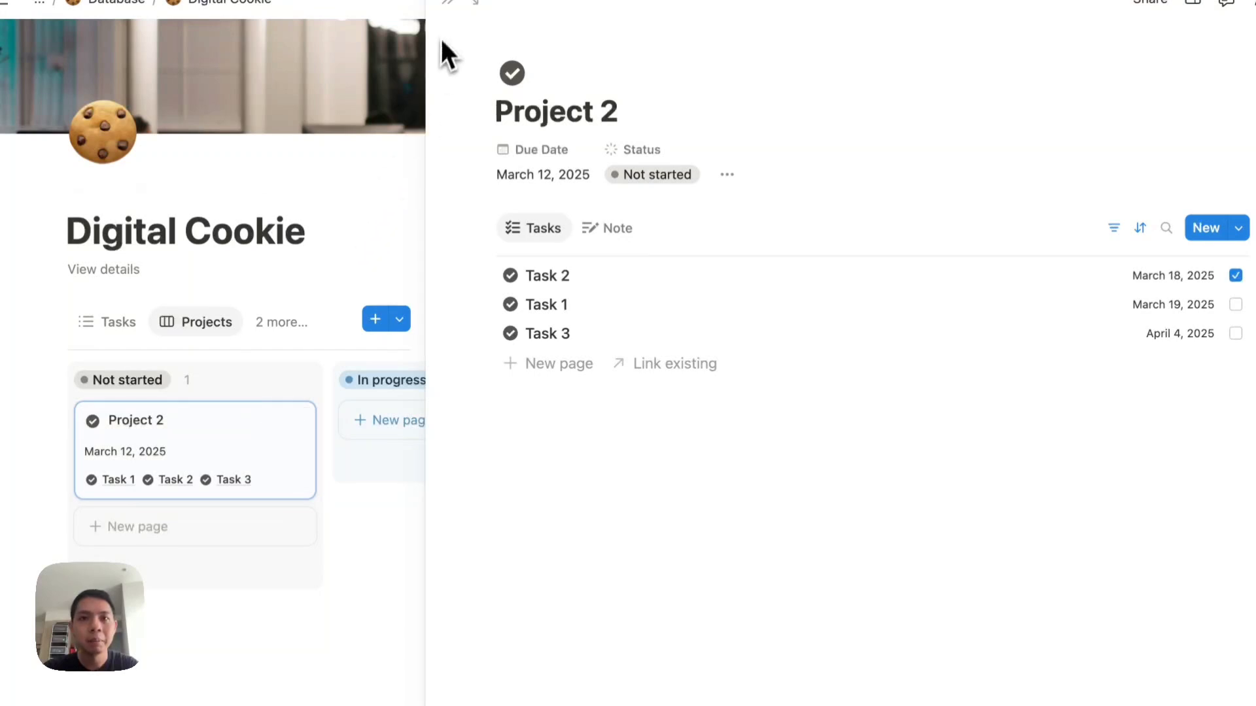
{"action": "left_click", "coordinate": [448, 5]}
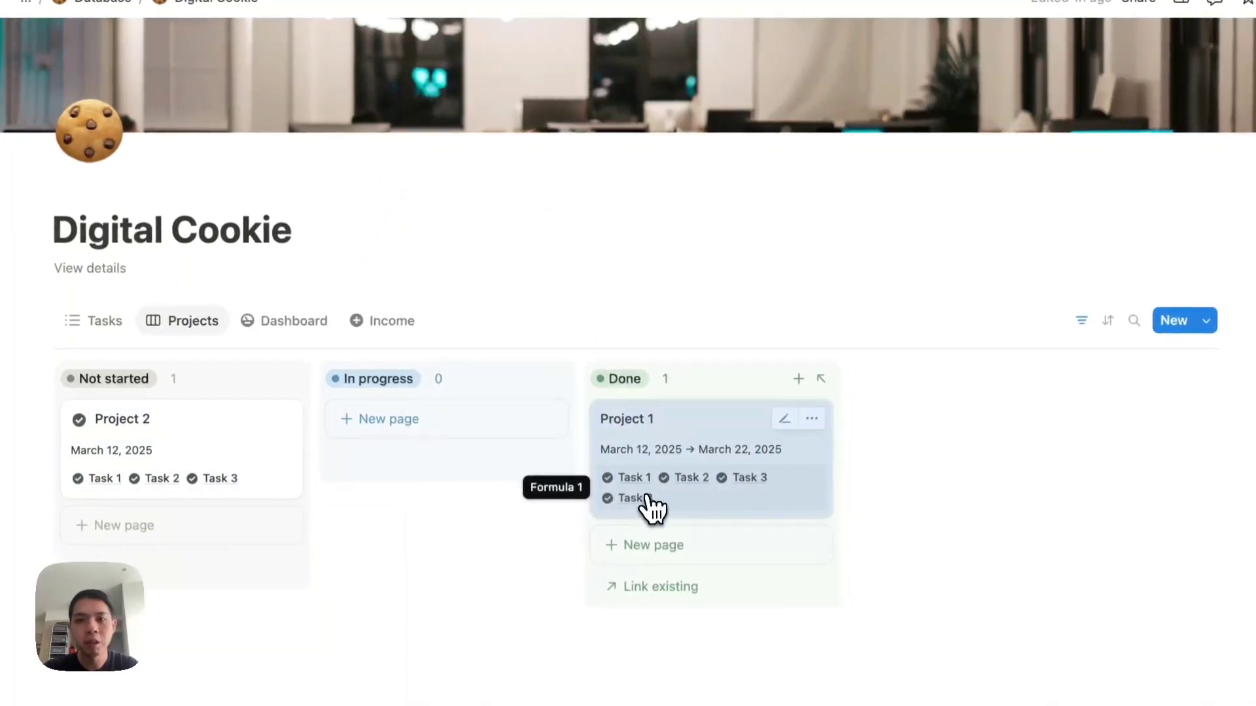
Open Project 1 in the Done group, rename its Task 2 sub-task as Project 1, and close the page.
{"action": "left_click", "coordinate": [716, 428]}
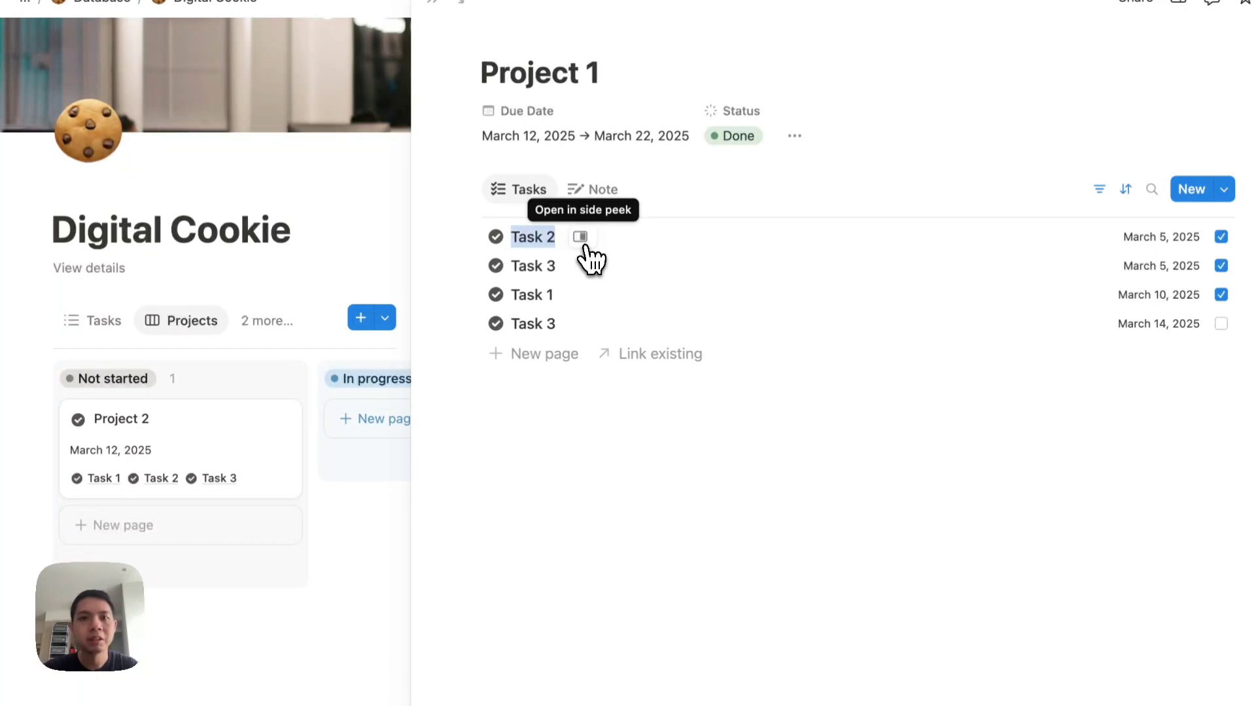
{"action": "type", "text": "Project 1"}
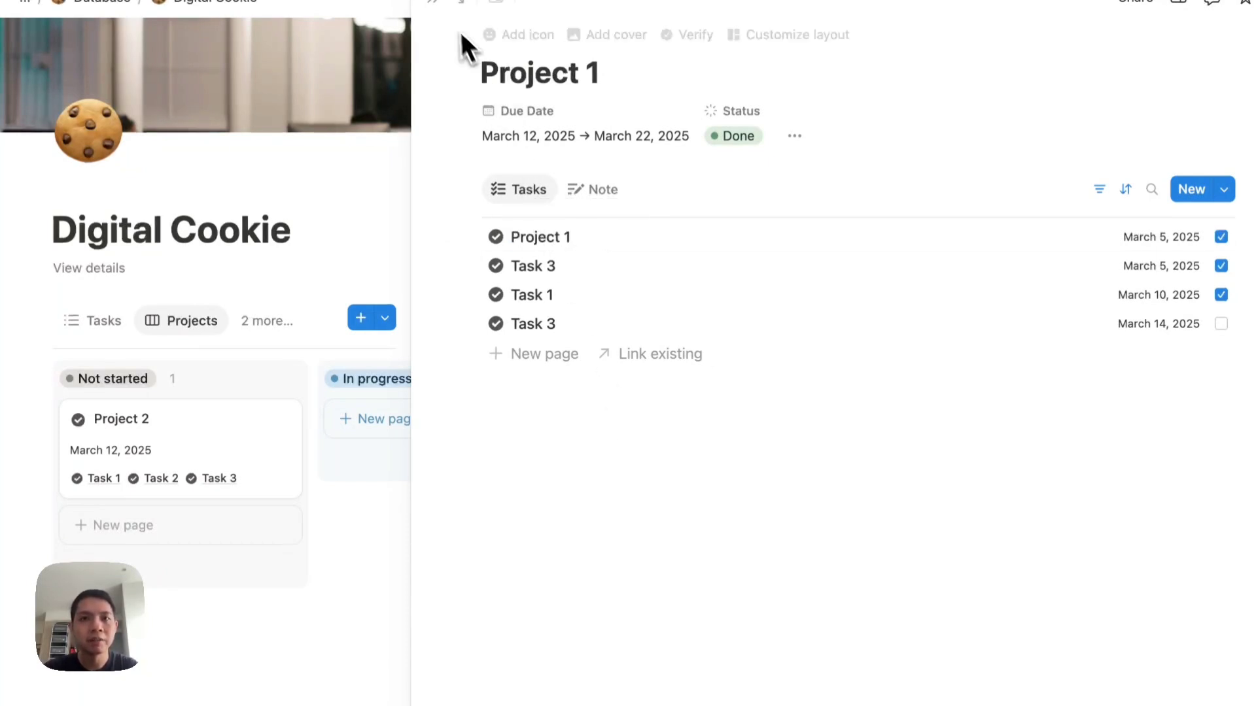
{"action": "left_click", "coordinate": [434, 5]}
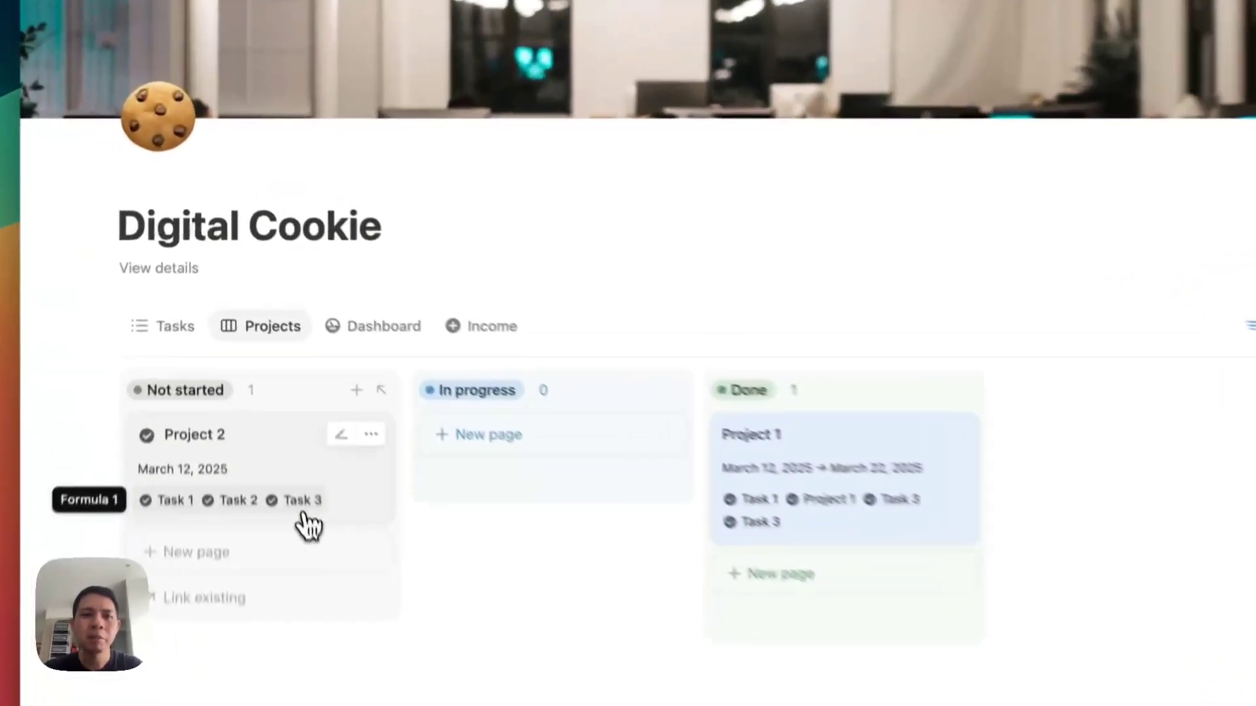
Extend the card formula with .filter(current.Incomplete == false) so it lists only unchecked sub-items, and save it.
{"action": "left_click", "coordinate": [289, 433]}
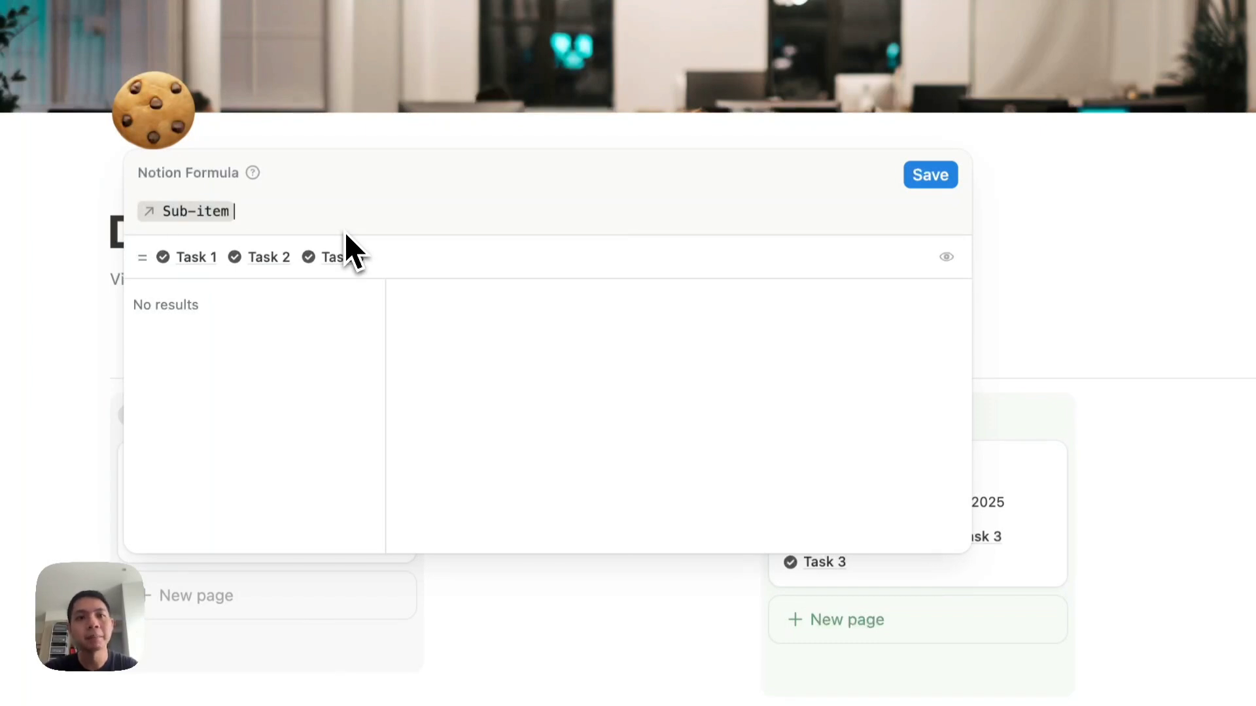
{"action": "type", "text": ".filter"}
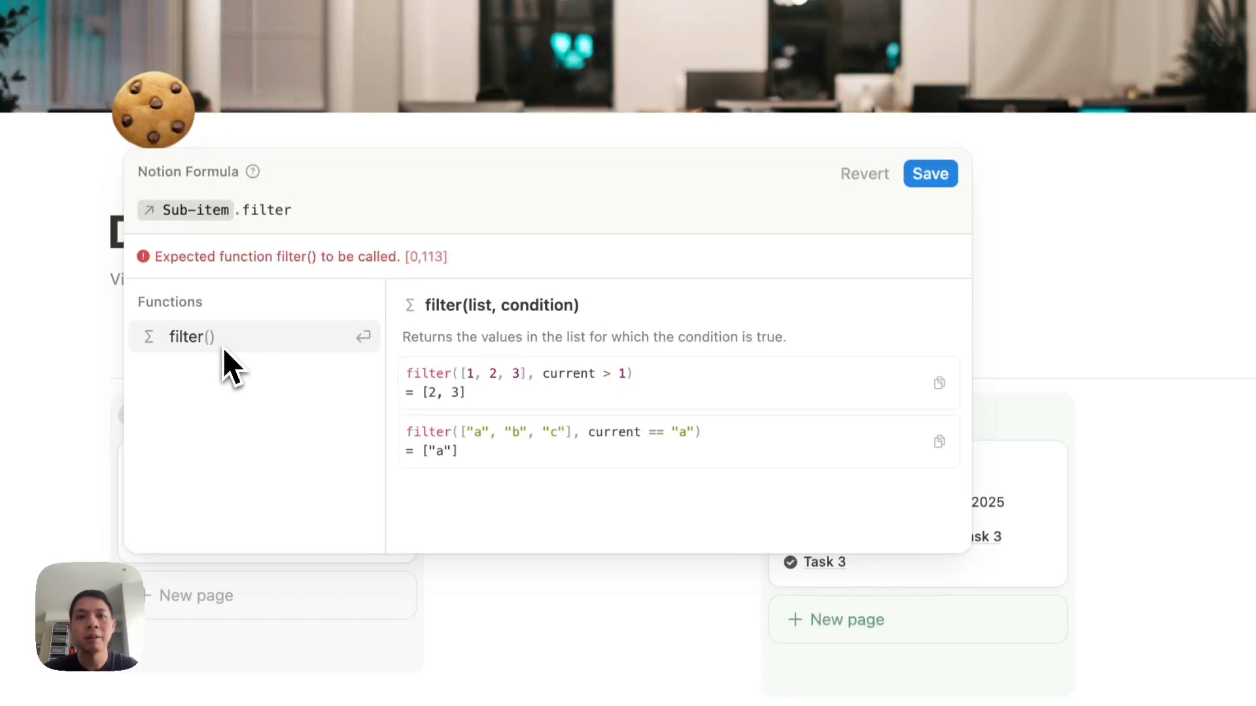
{"action": "type", "text": "("}
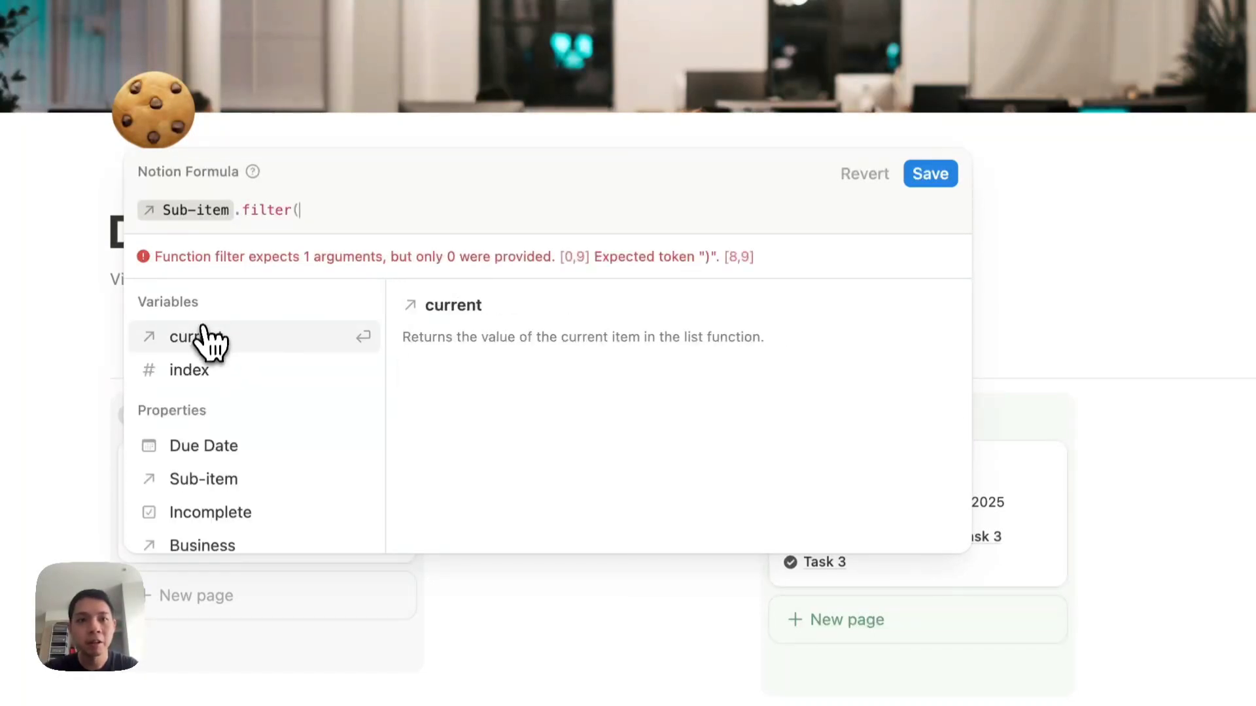
{"action": "left_click", "coordinate": [204, 345]}
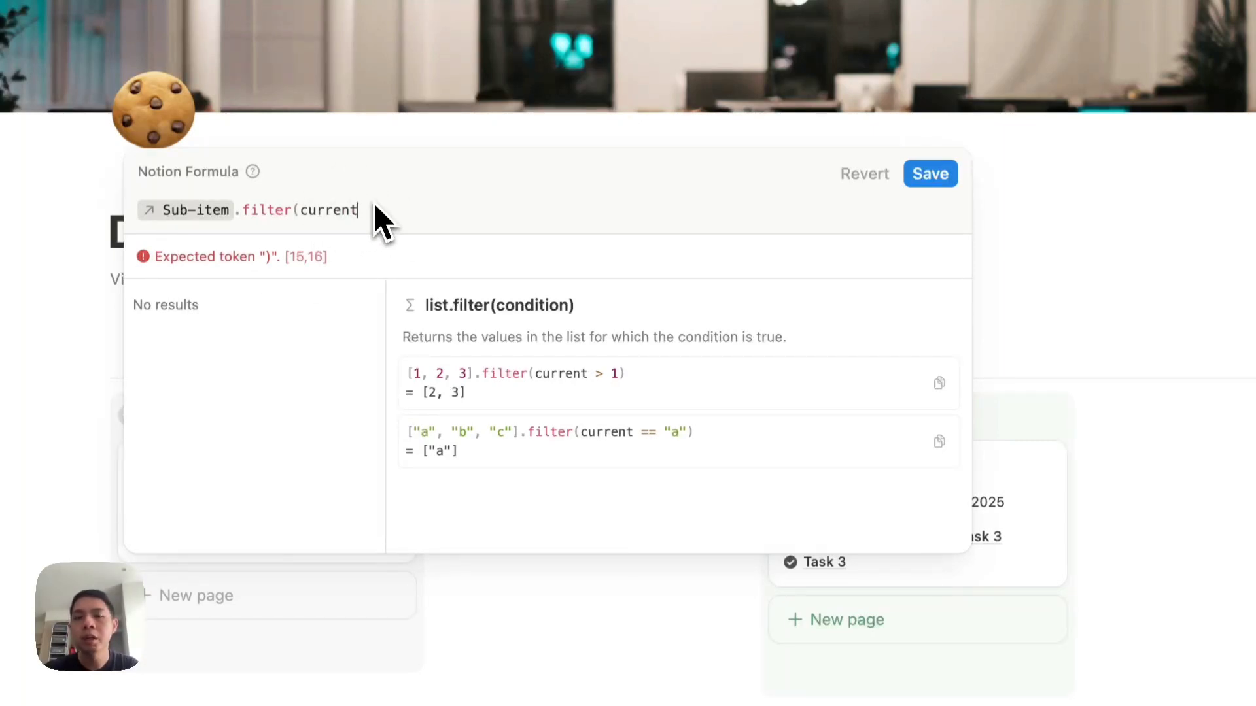
{"action": "type", "text": "."}
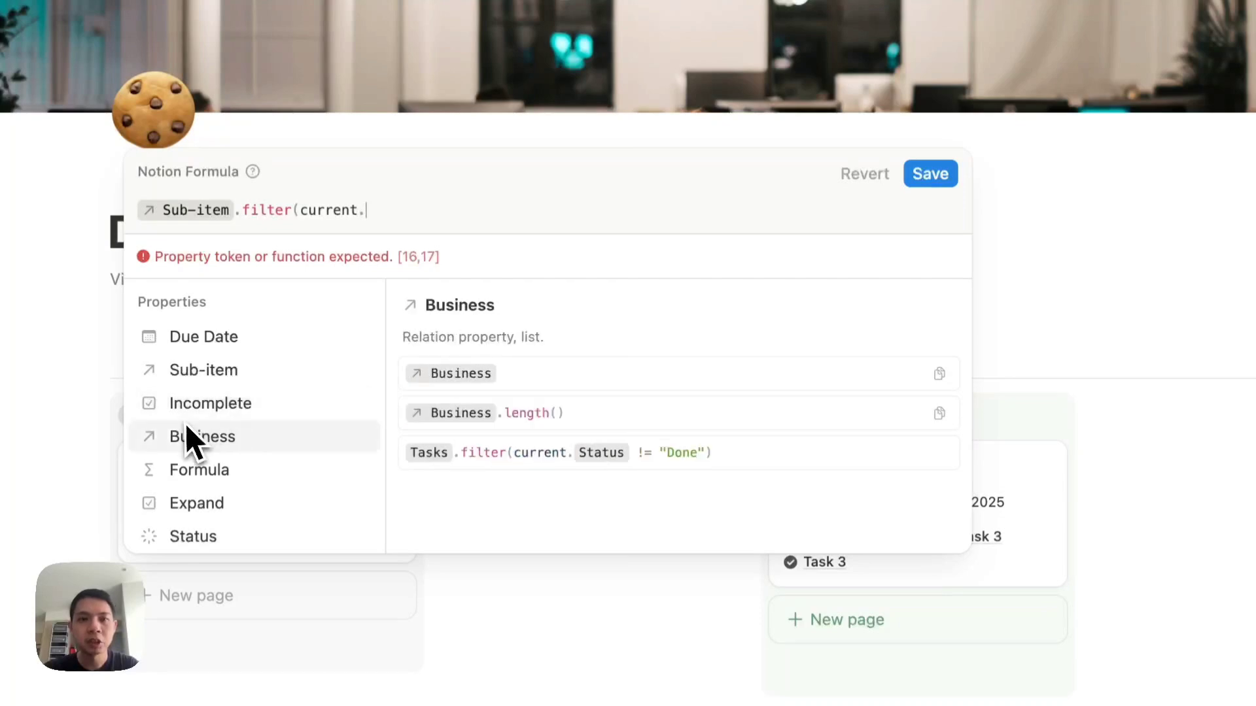
{"action": "left_click", "coordinate": [202, 416]}
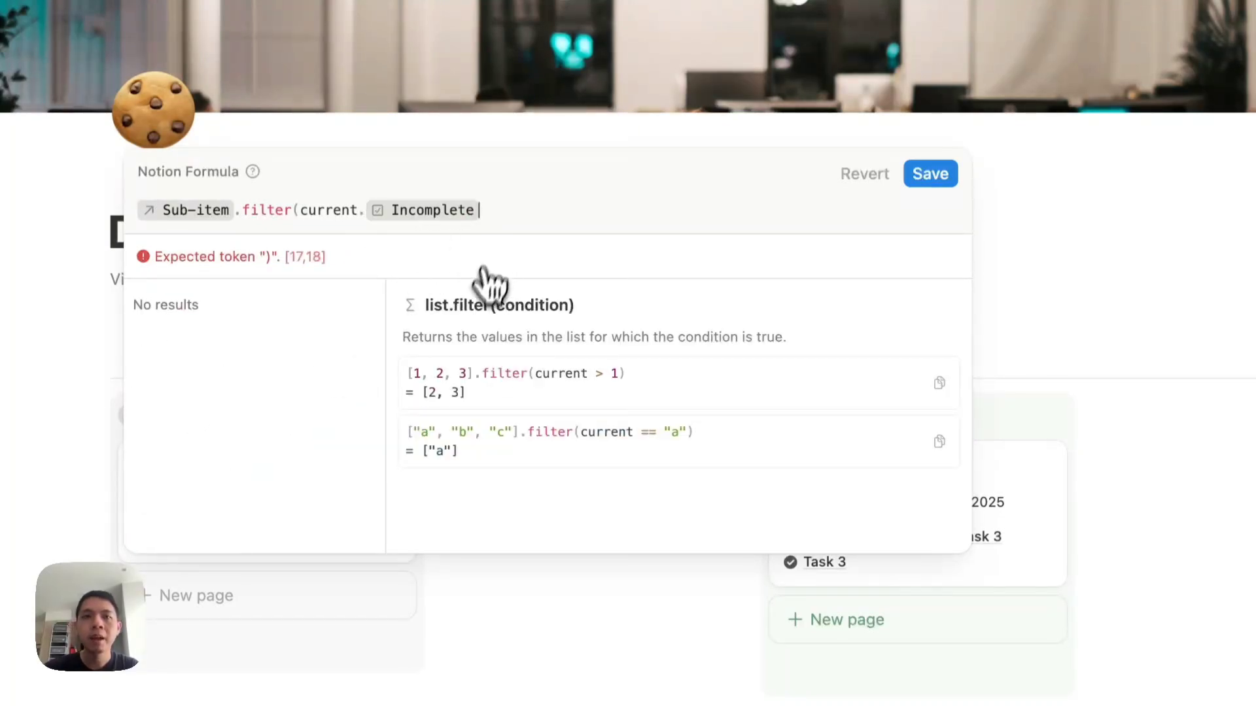
{"action": "type", "text": "== "}
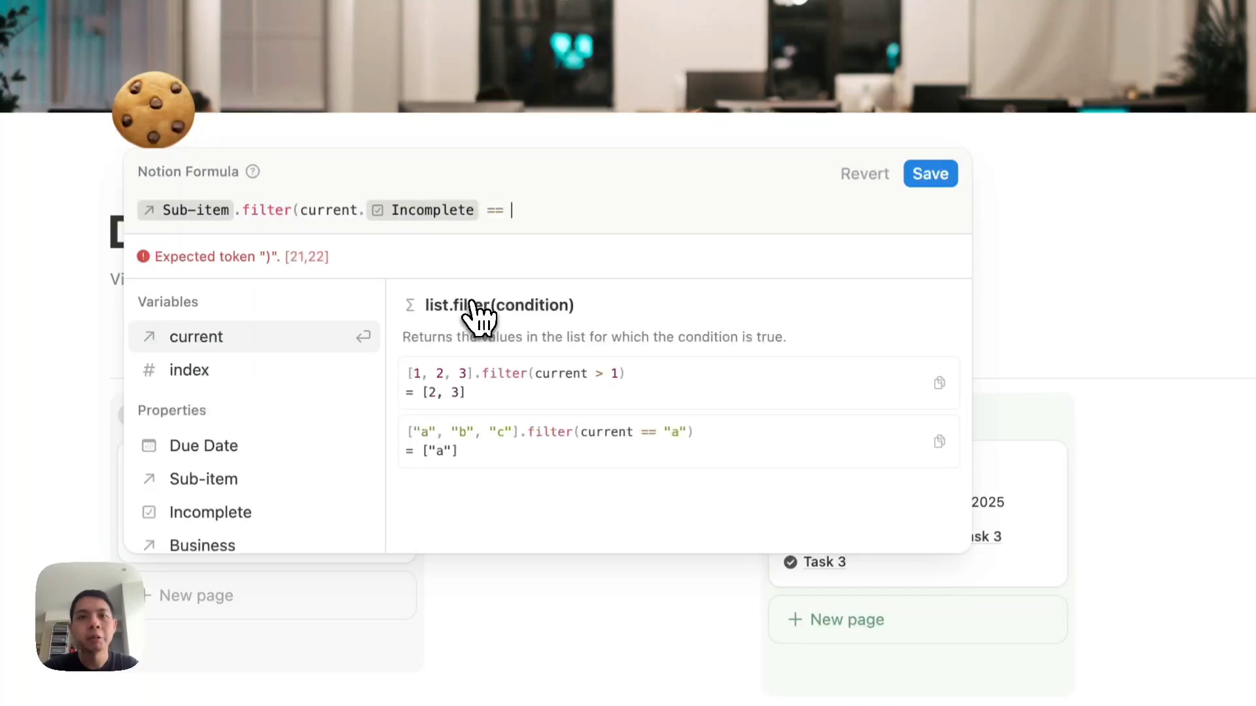
{"action": "type", "text": "false)"}
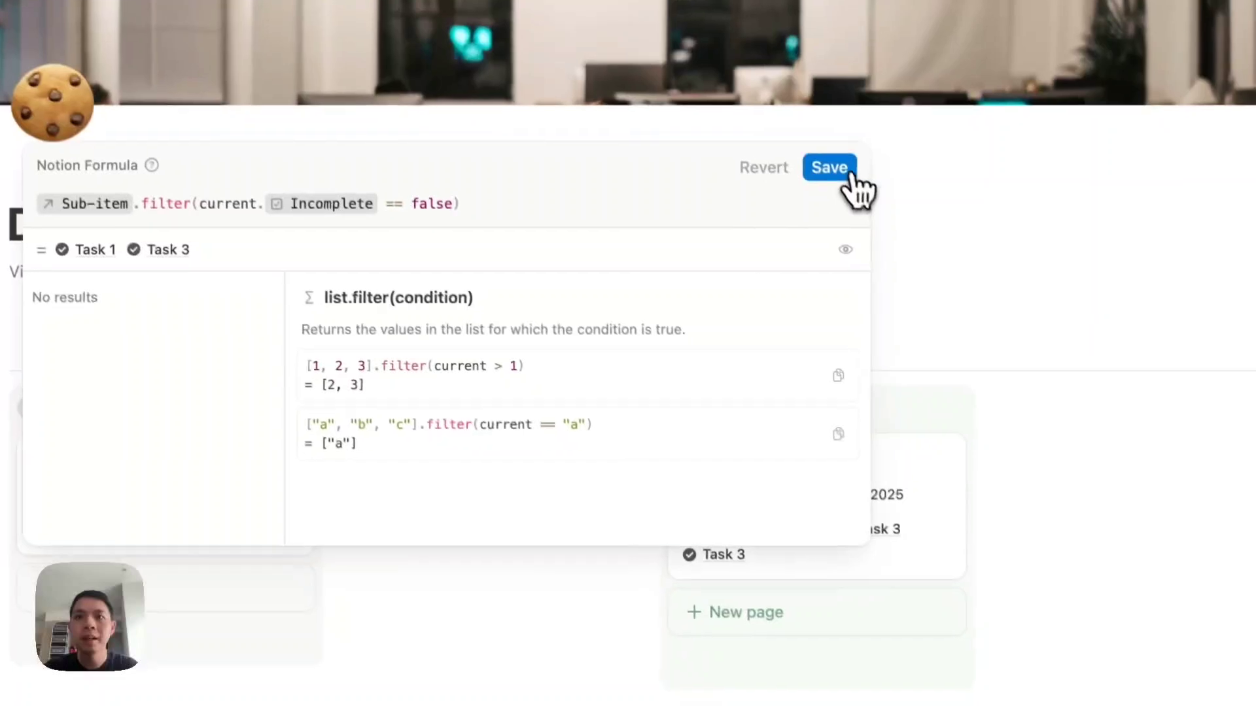
{"action": "left_click", "coordinate": [844, 171]}
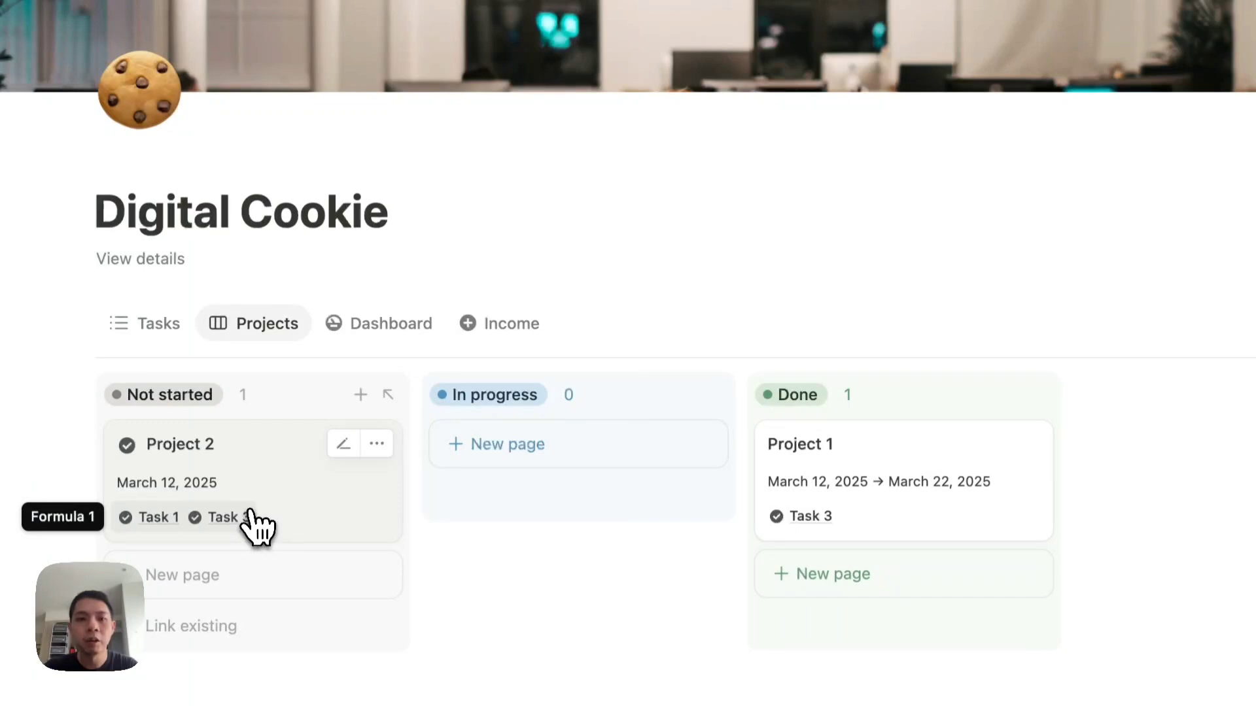
Append .sort(current.Due Date) to the card formula to order the filtered sub-items by due date.
{"action": "left_click", "coordinate": [236, 512]}
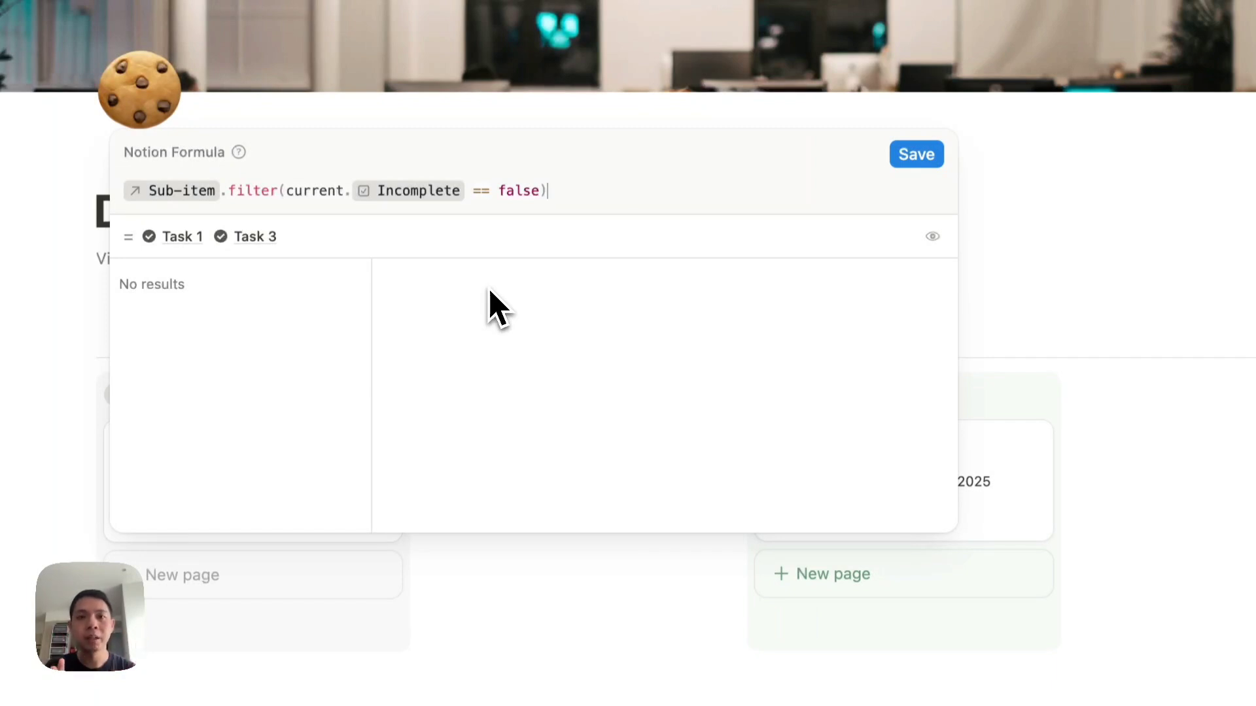
{"action": "type", "text": ".sort"}
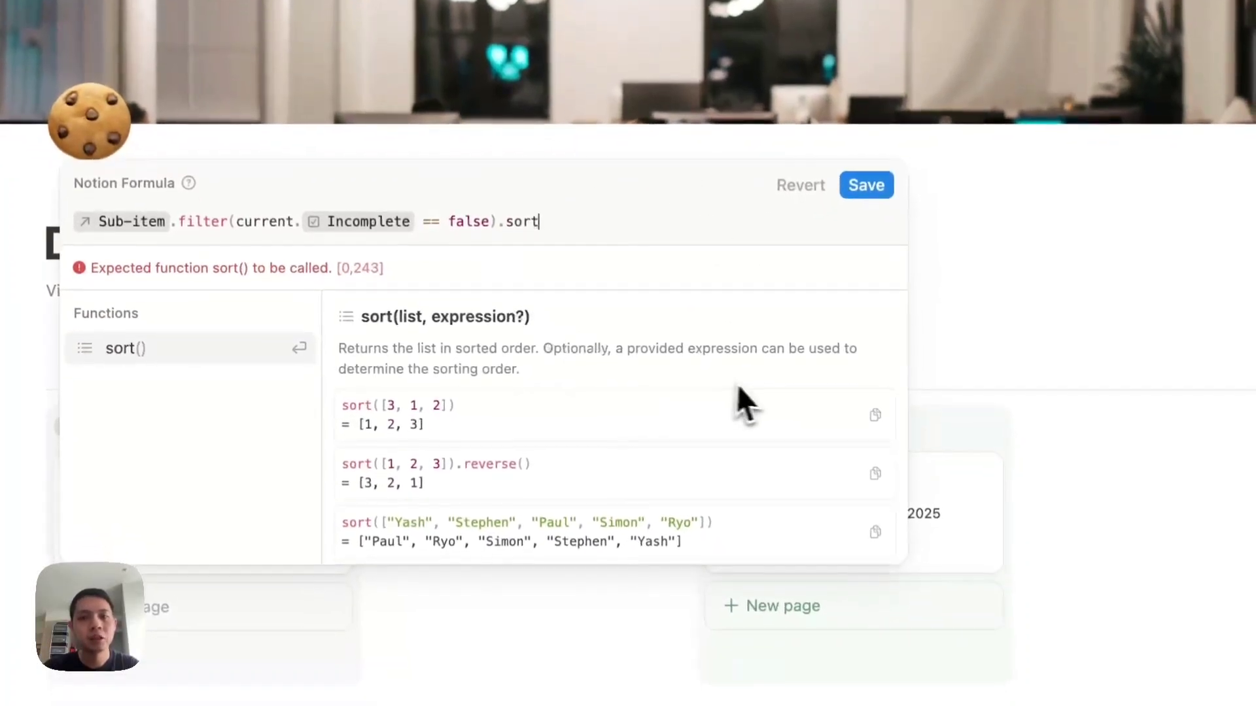
{"action": "type", "text": "("}
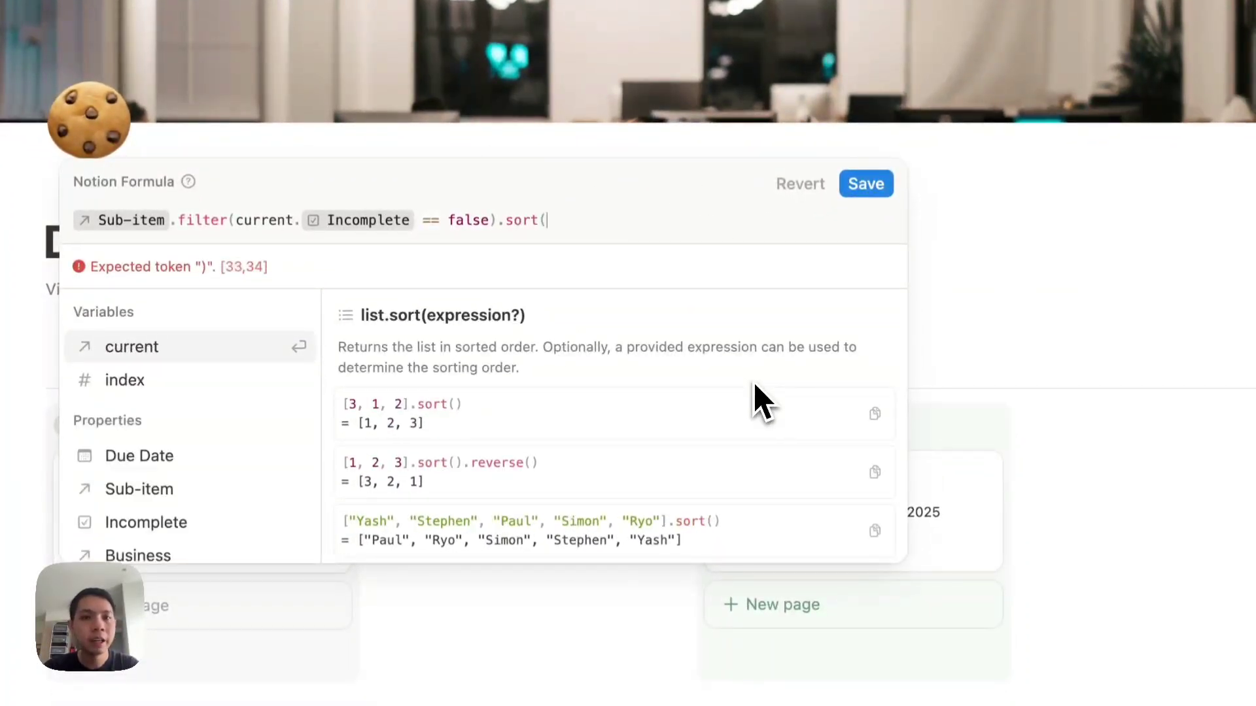
{"action": "left_click", "coordinate": [186, 358]}
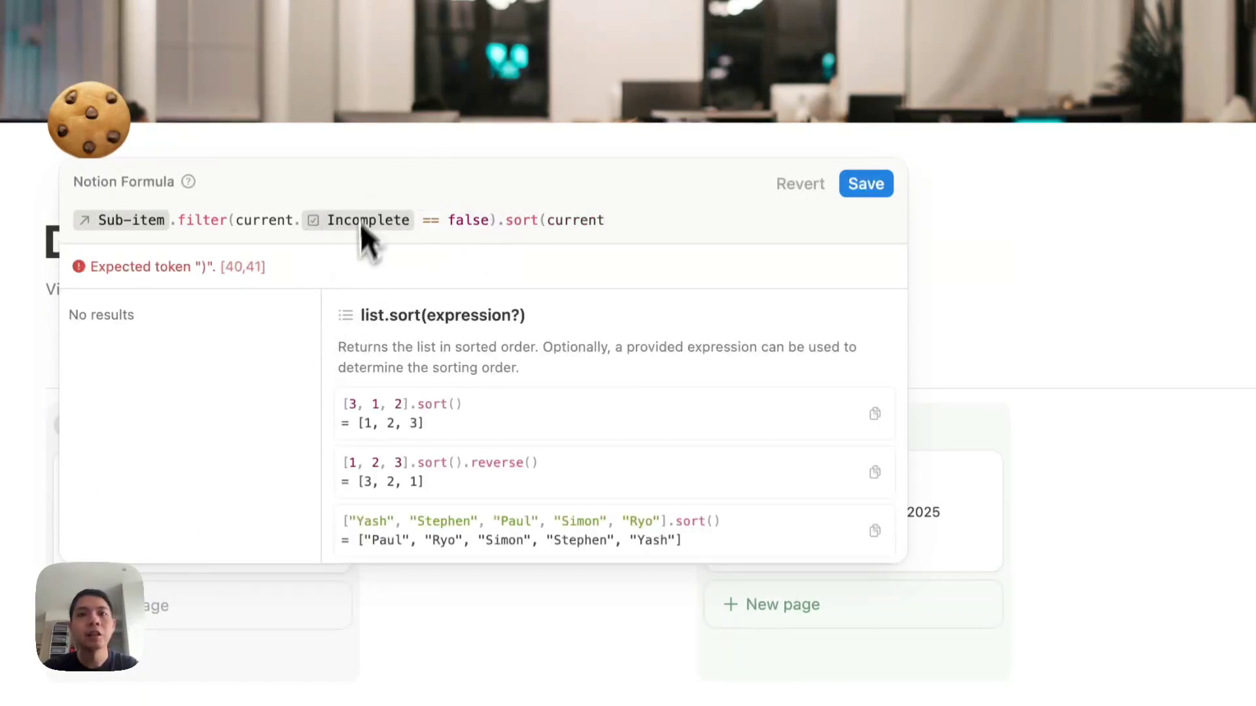
{"action": "type", "text": "."}
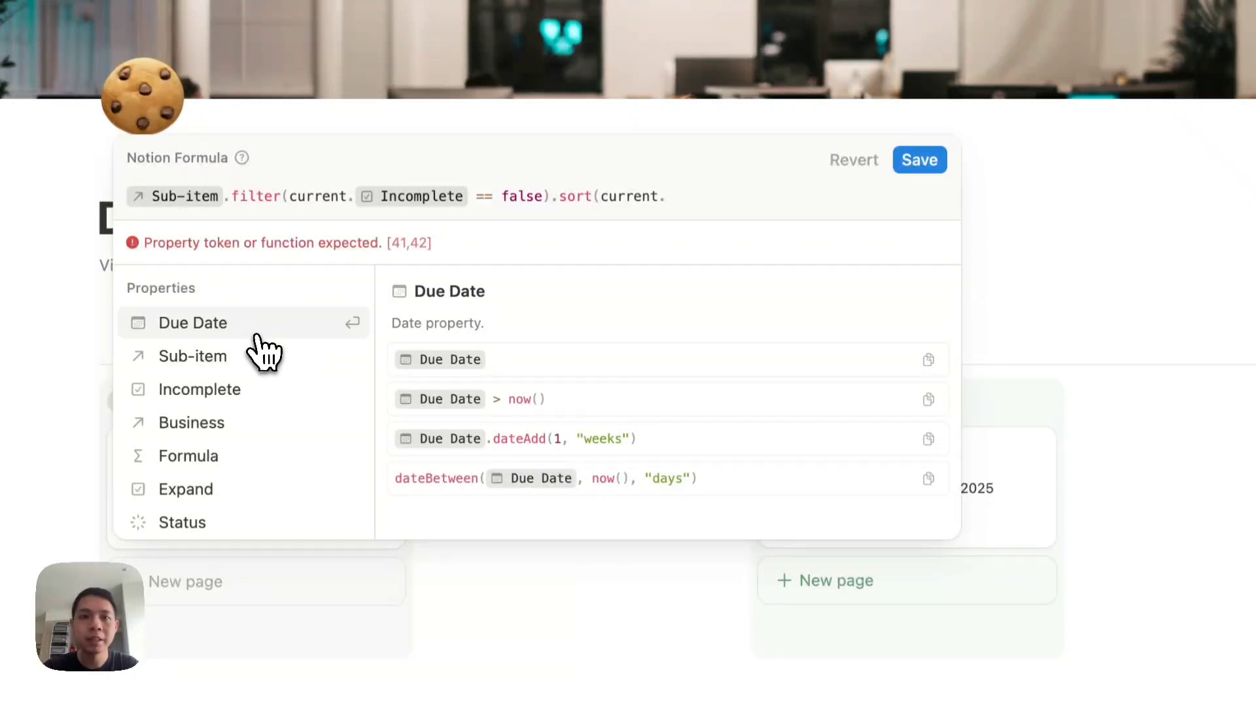
{"action": "left_click", "coordinate": [257, 334]}
{"action": "type", "text": ")"}
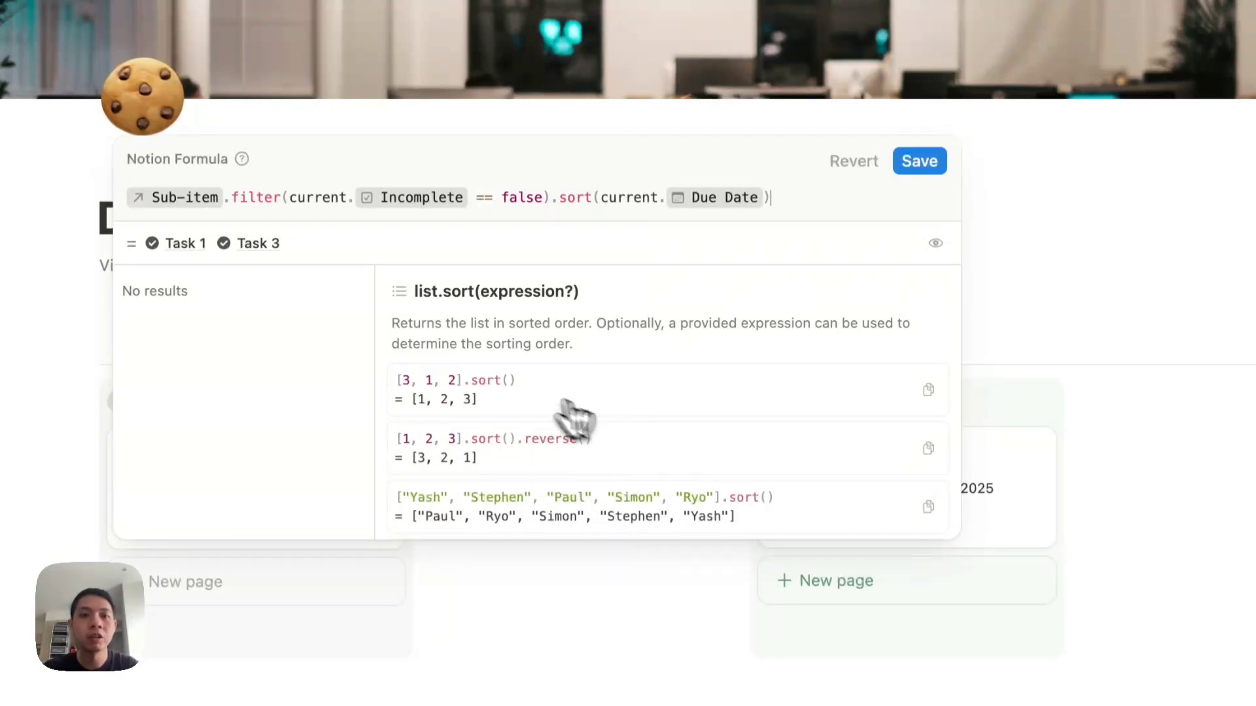
Try reversing the sorted list with .reverse(), remove that function again, and save the card formula.
{"action": "type", "text": ".reverse()"}
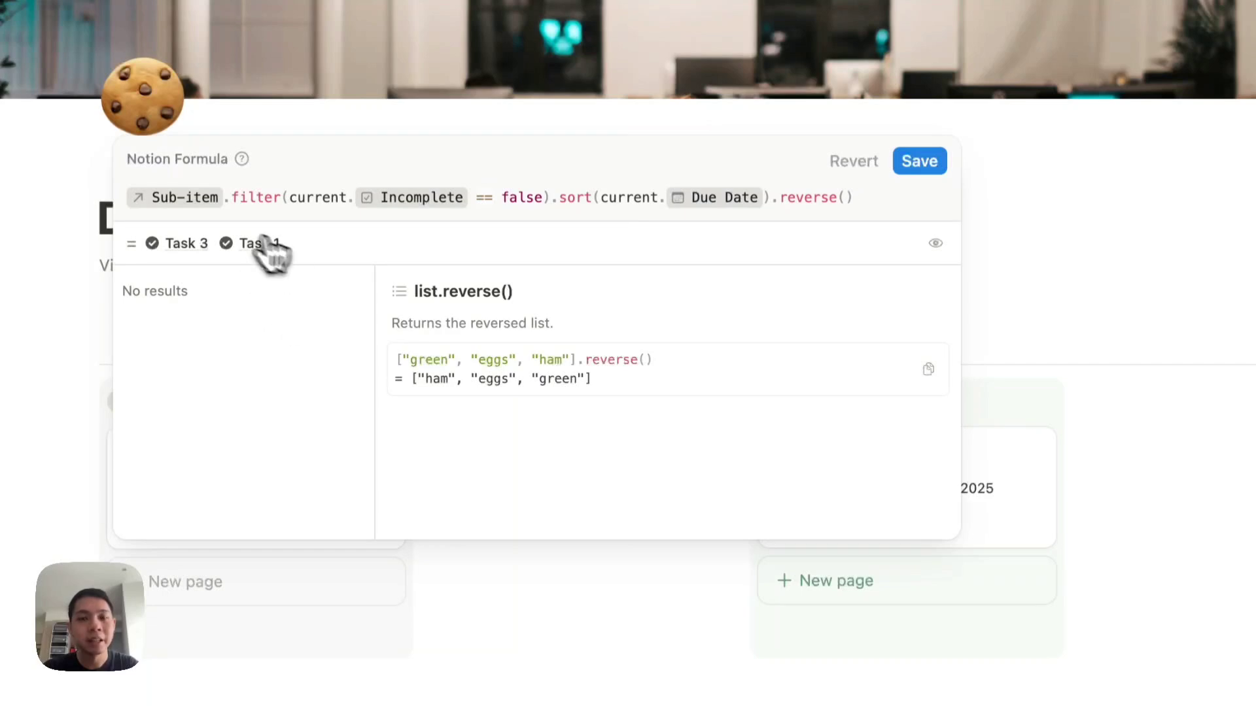
{"action": "key", "text": "BackSpace"}
{"action": "key", "text": "BackSpace"}
{"action": "key", "text": "BackSpace"}
{"action": "key", "text": "BackSpace"}
{"action": "key", "text": "BackSpace"}
{"action": "key", "text": "BackSpace"}
{"action": "key", "text": "BackSpace"}
{"action": "key", "text": "BackSpace"}
{"action": "key", "text": "BackSpace"}
{"action": "key", "text": "BackSpace"}
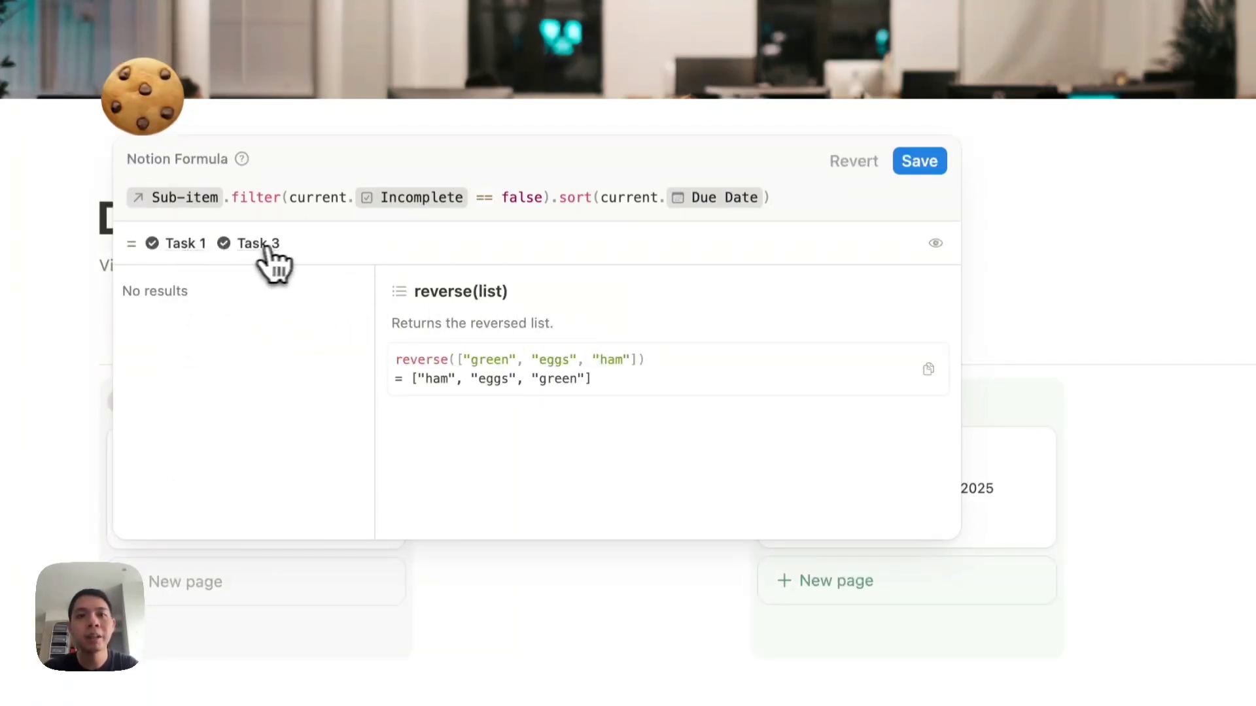
{"action": "left_click", "coordinate": [921, 165]}
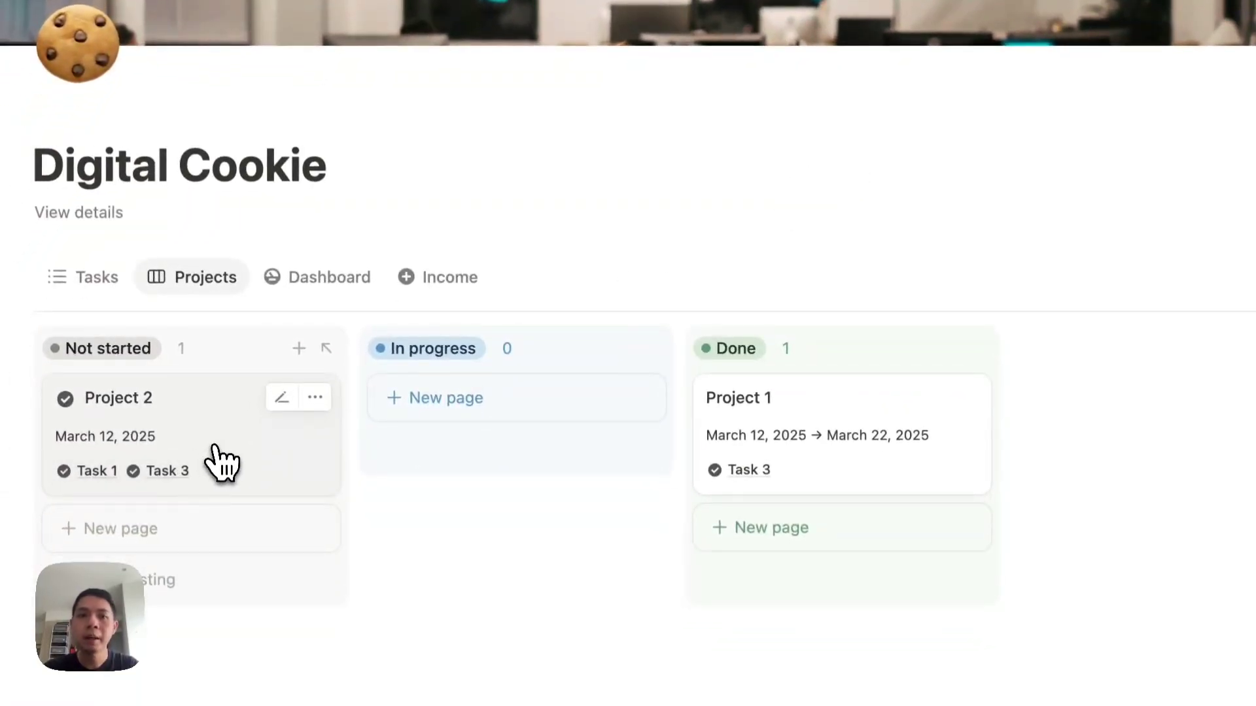
Open Project 2 and uncheck Task 2 to test the due-date sorting on the project card.
{"action": "left_click", "coordinate": [221, 458]}
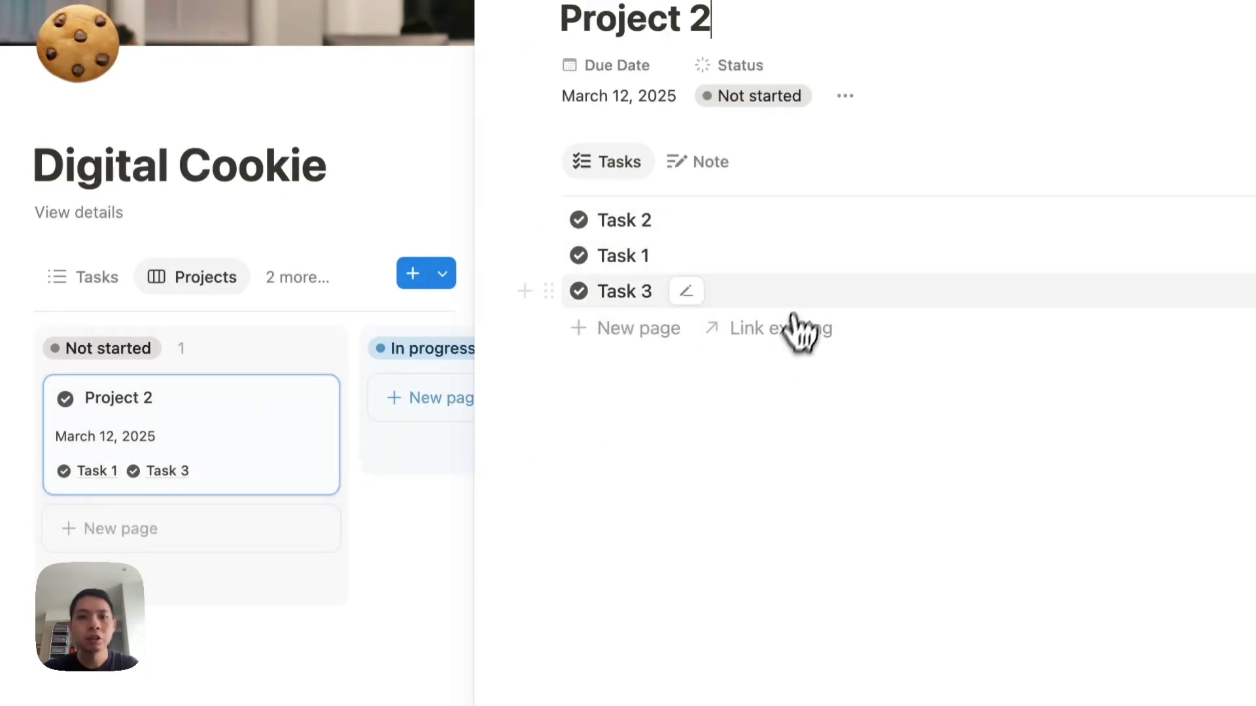
{"action": "left_click", "coordinate": [1159, 256]}
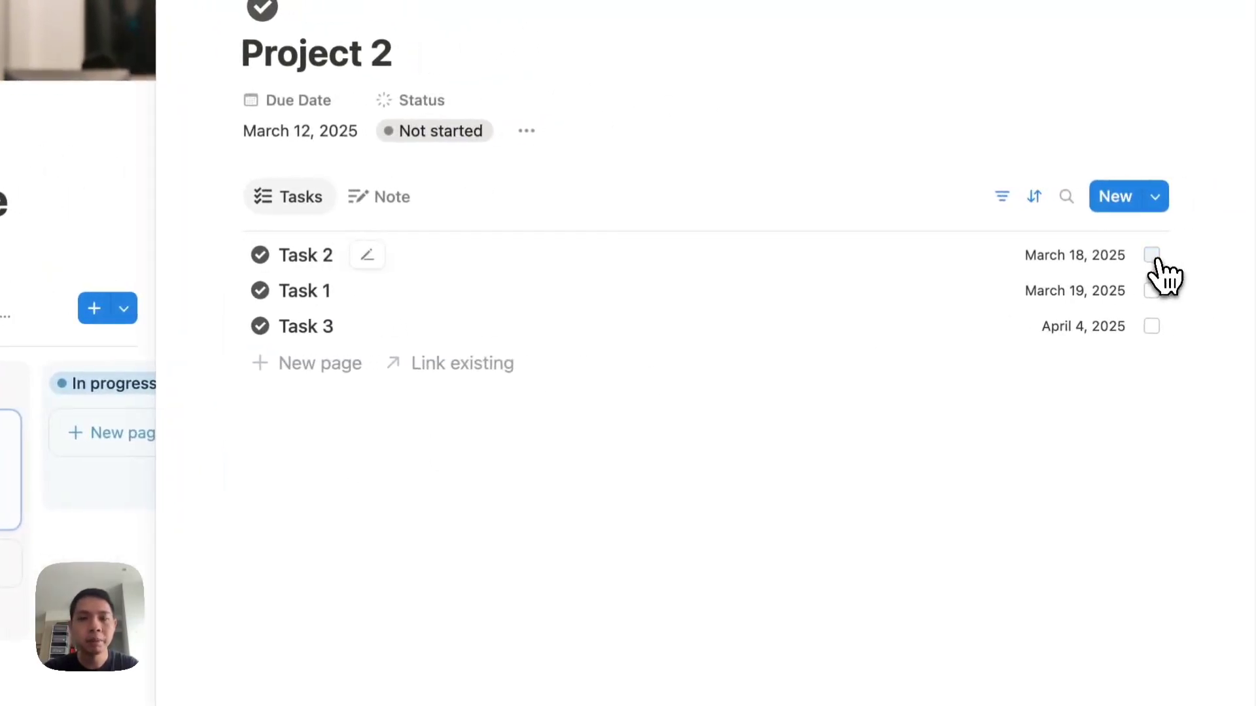
{"action": "left_click", "coordinate": [1153, 259]}
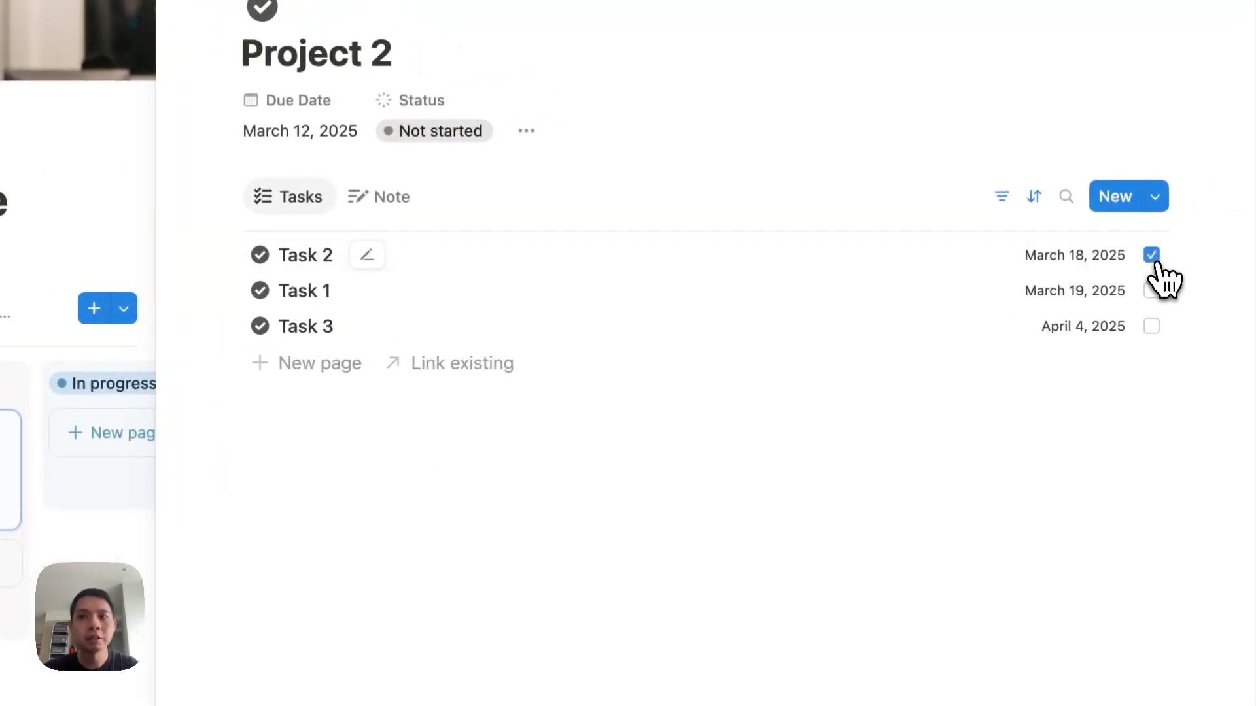
{"action": "left_click", "coordinate": [1154, 264]}
{"action": "left_click", "coordinate": [1155, 292]}
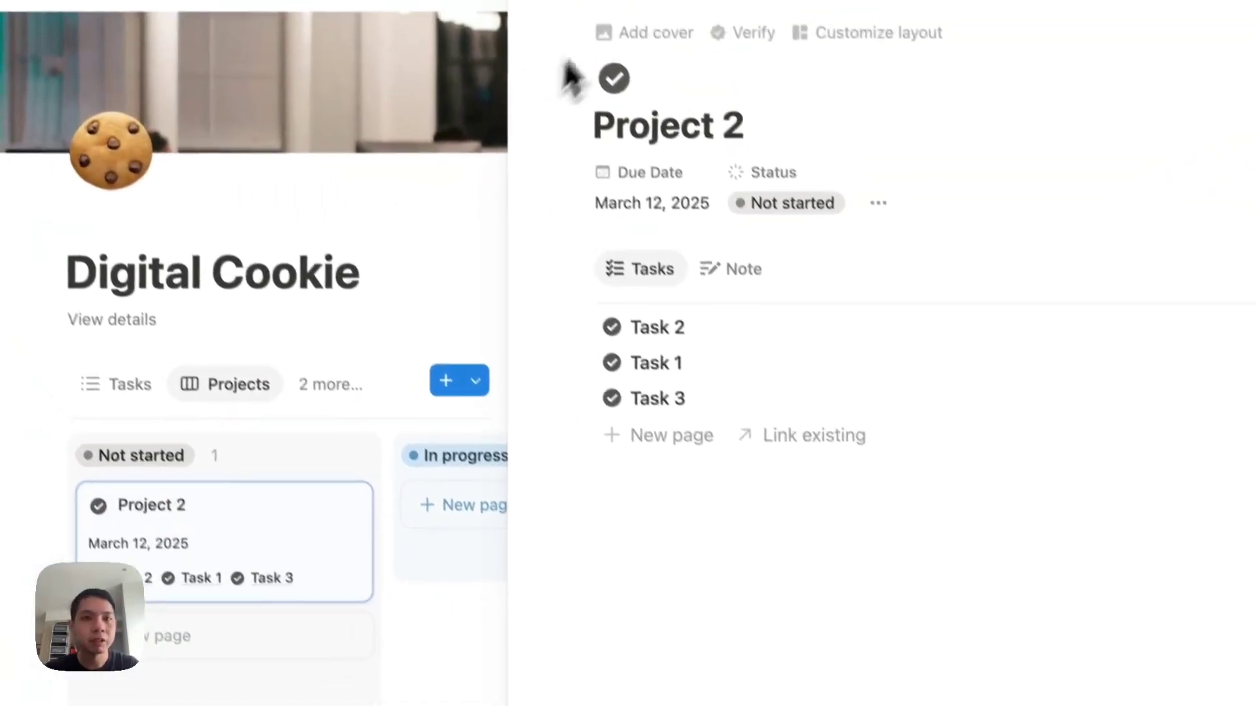
Close Project 2 and open the formula on its board card for editing.
{"action": "left_click", "coordinate": [553, 14]}
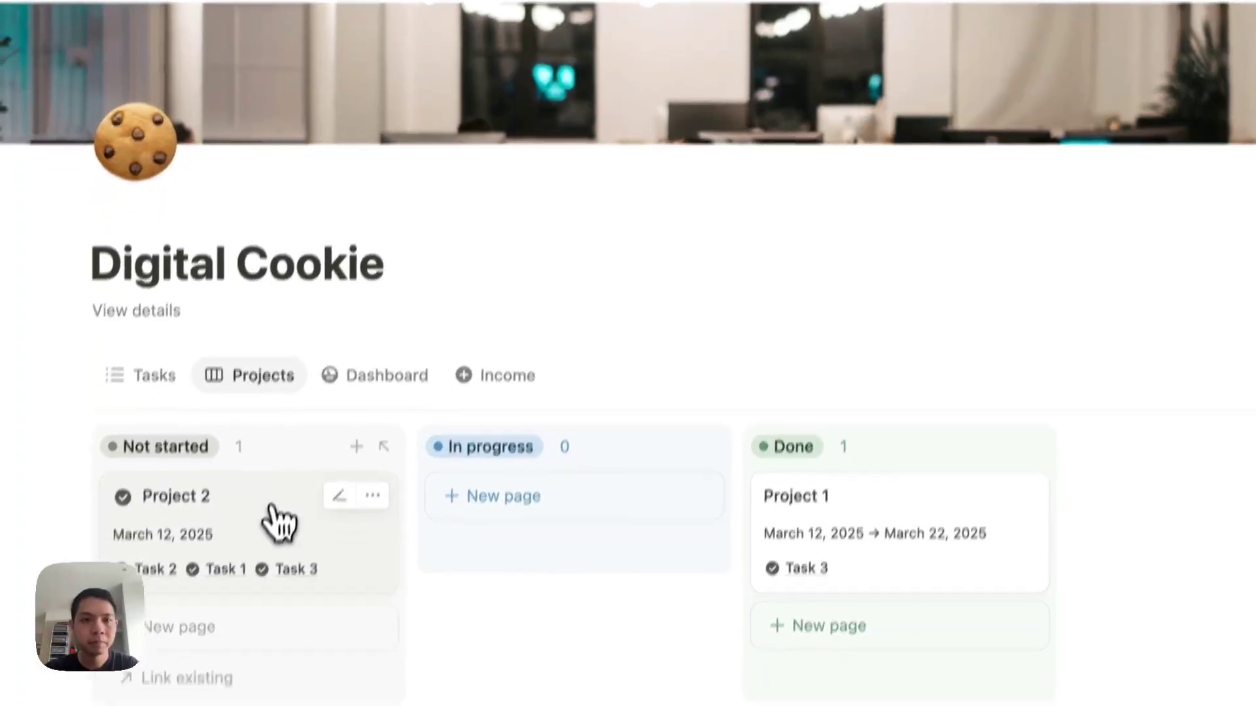
{"action": "left_click", "coordinate": [268, 601]}
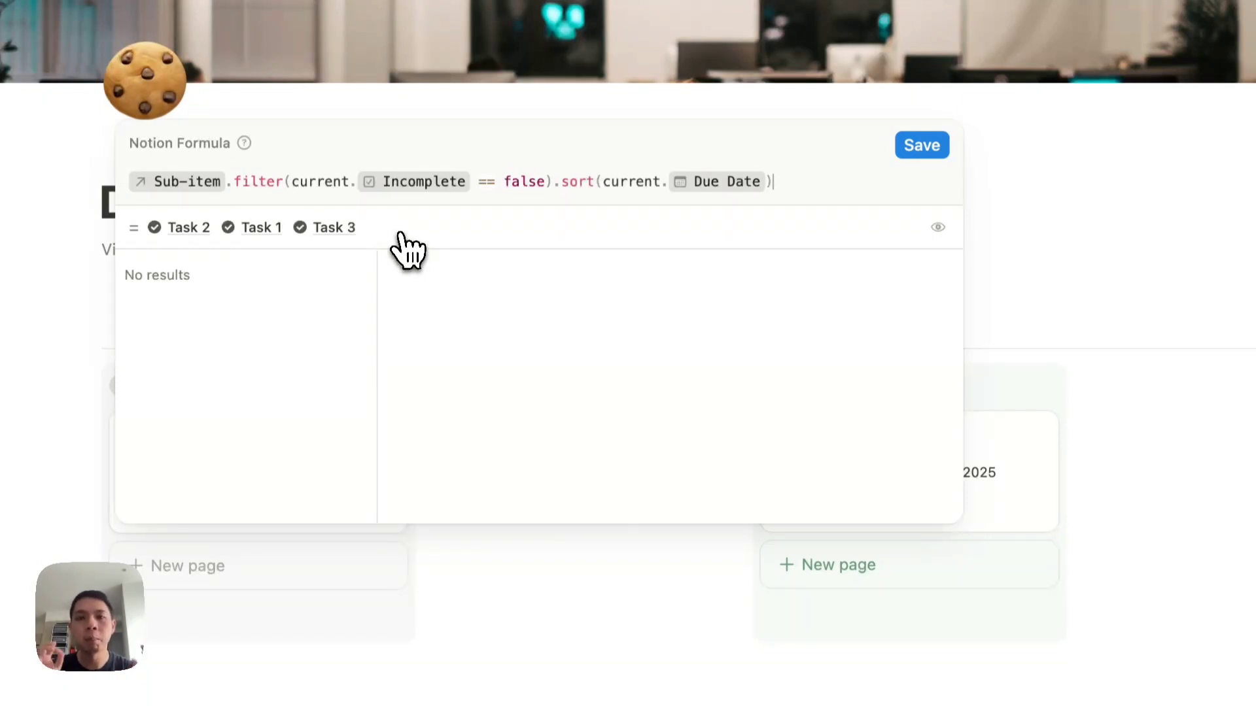
{"action": "type", "text": ".map"}
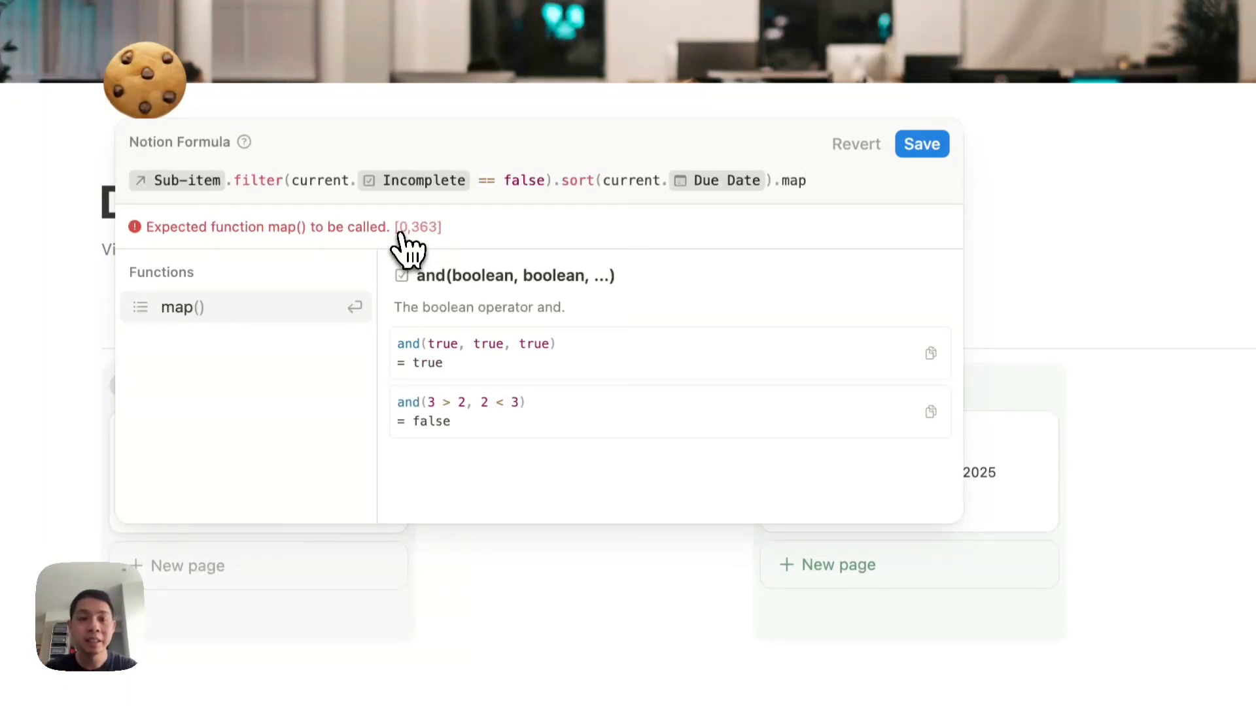
{"action": "key", "text": "BackSpace"}
{"action": "key", "text": "BackSpace"}
{"action": "key", "text": "BackSpace"}
{"action": "key", "text": "BackSpace"}
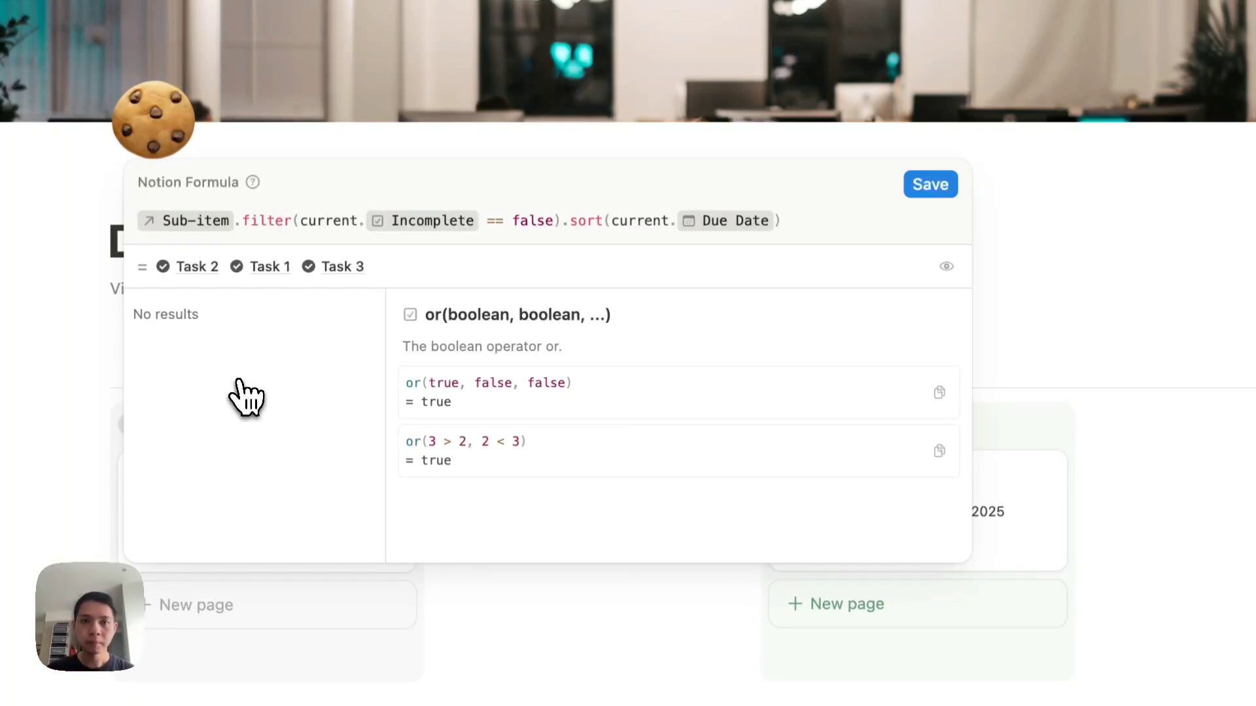
Append .map(let()) to the card formula after the due-date sort.
{"action": "type", "text": ".map"}
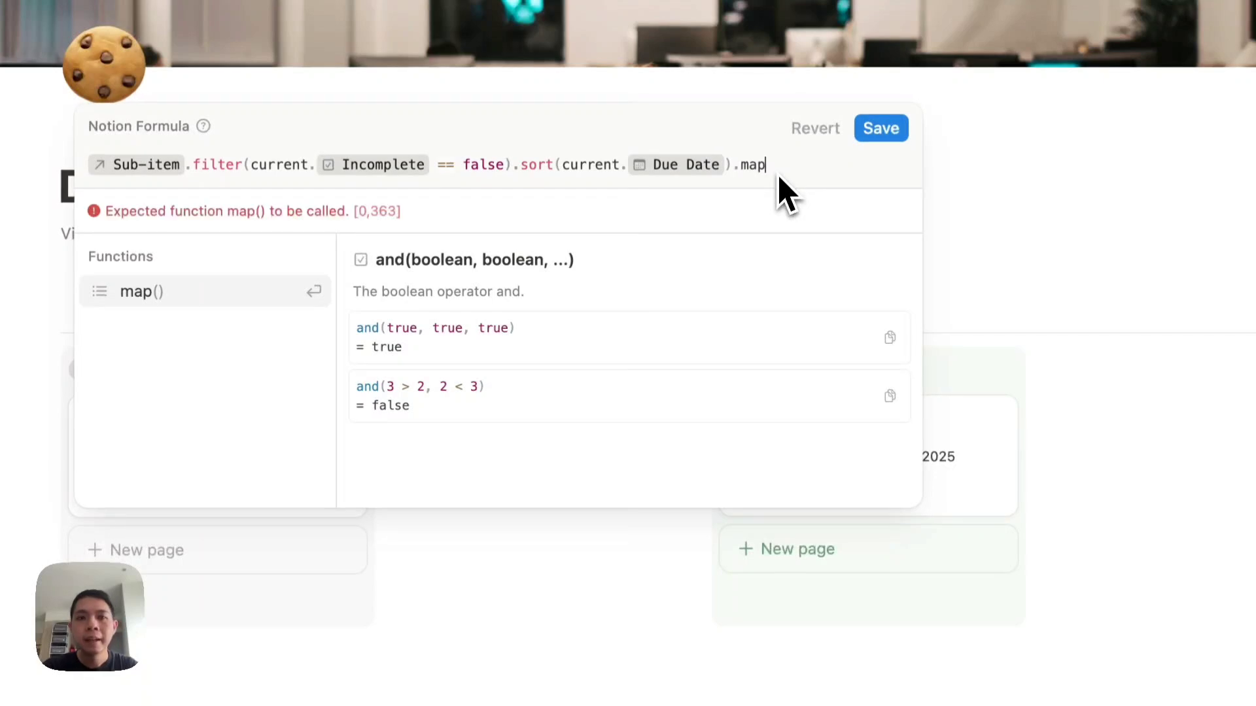
{"action": "type", "text": "(l"}
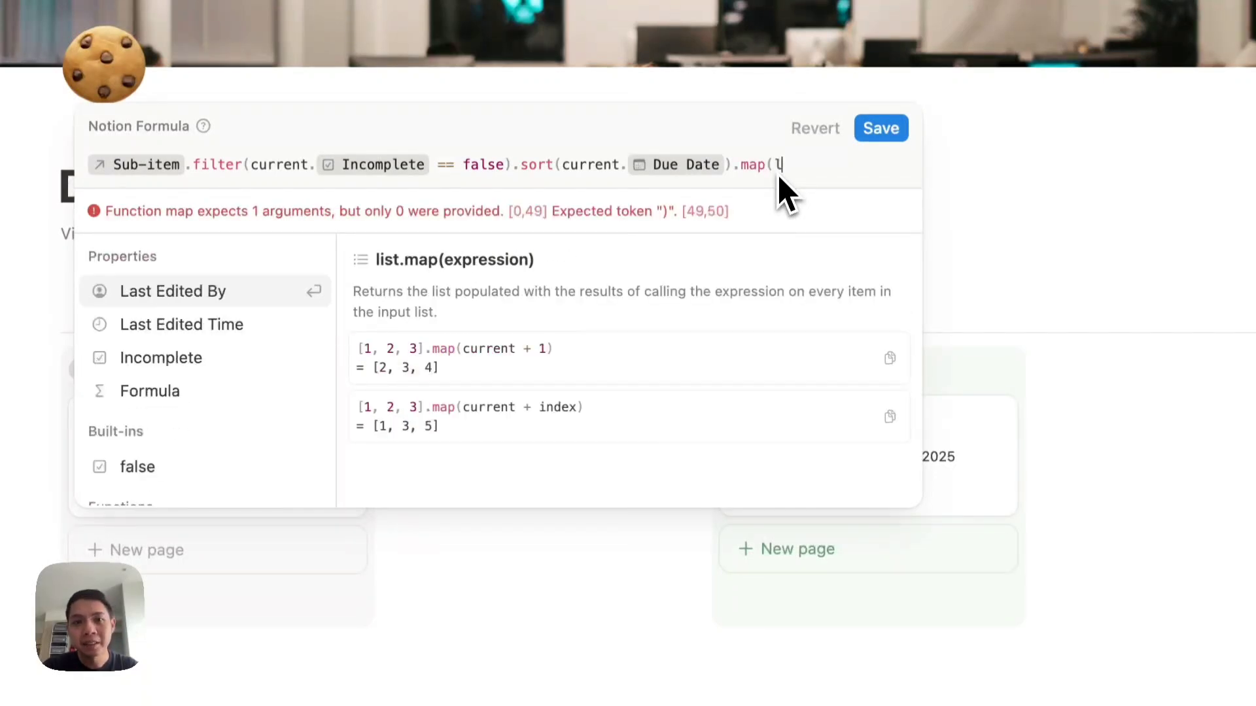
{"action": "type", "text": "et("}
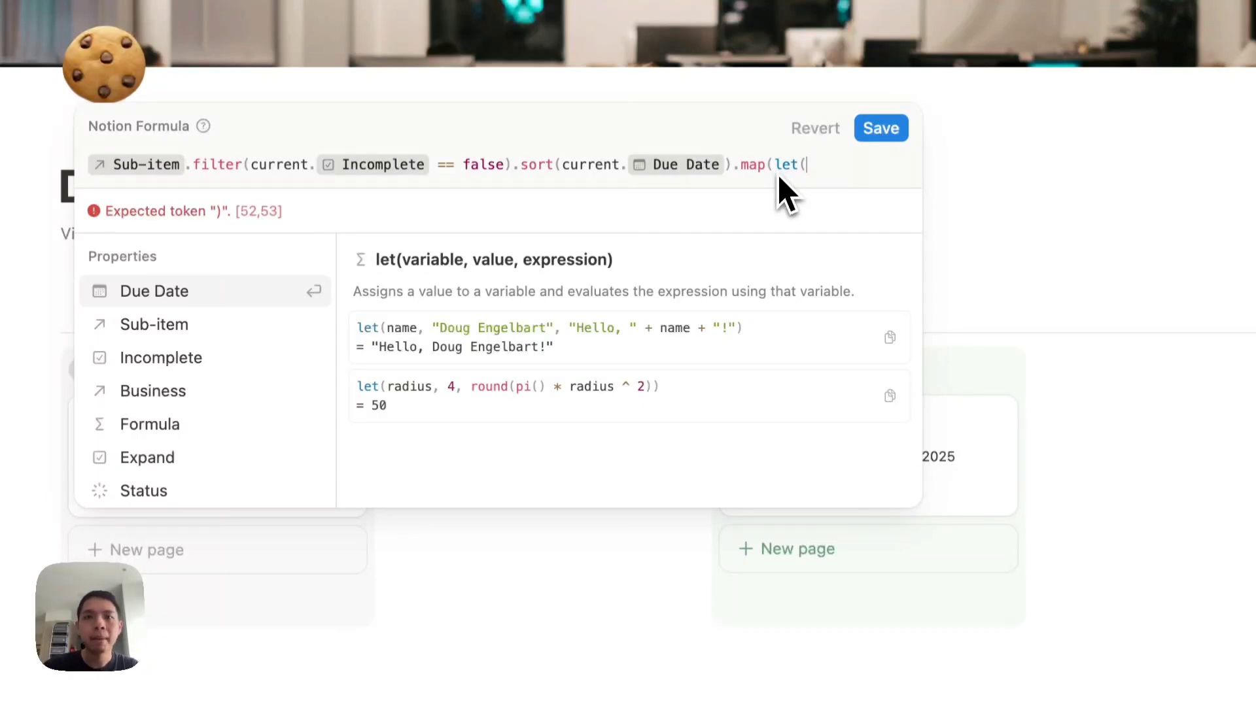
{"action": "type", "text": "))"}
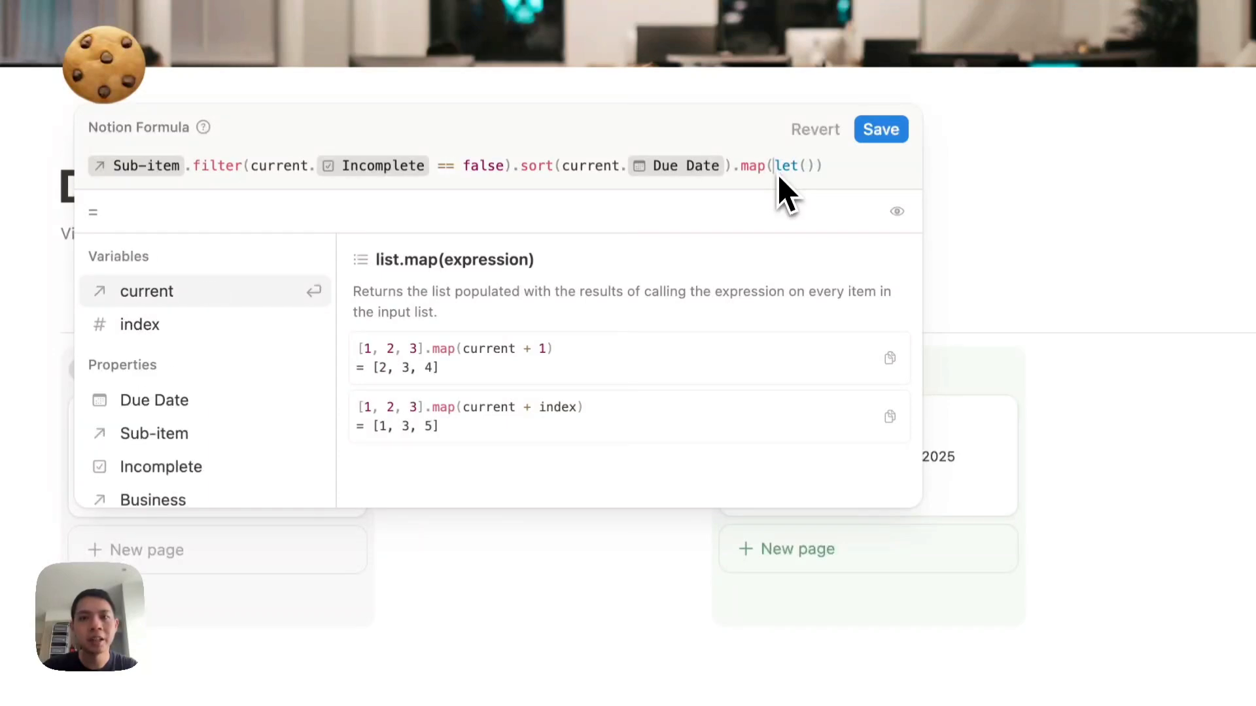
Break the map and let calls onto separate lines, with blank lines inside let and each closing parenthesis on its own line.
{"action": "key", "text": "shift+Return"}
{"action": "key", "text": "Right"}
{"action": "key", "text": "Right"}
{"action": "key", "text": "Right"}
{"action": "key", "text": "Right"}
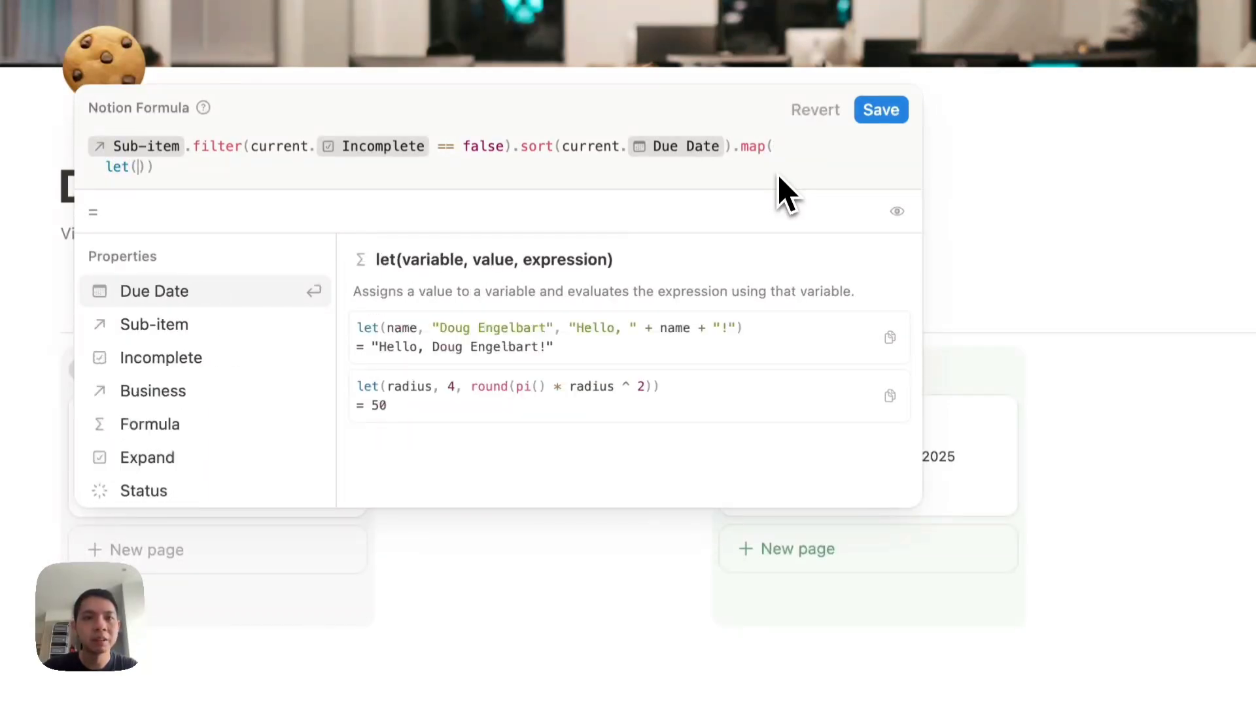
{"action": "key", "text": "shift+Return"}
{"action": "key", "text": "shift+Return"}
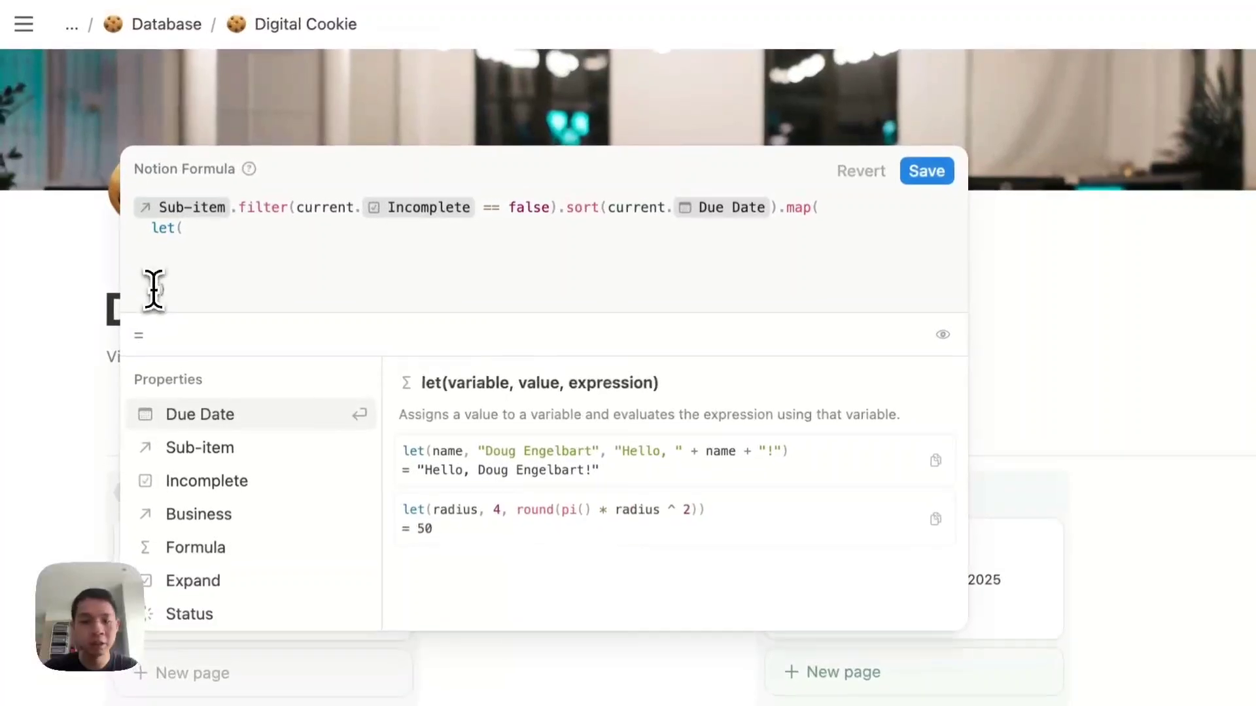
{"action": "left_click", "coordinate": [156, 283]}
{"action": "key", "text": "shift+Return"}
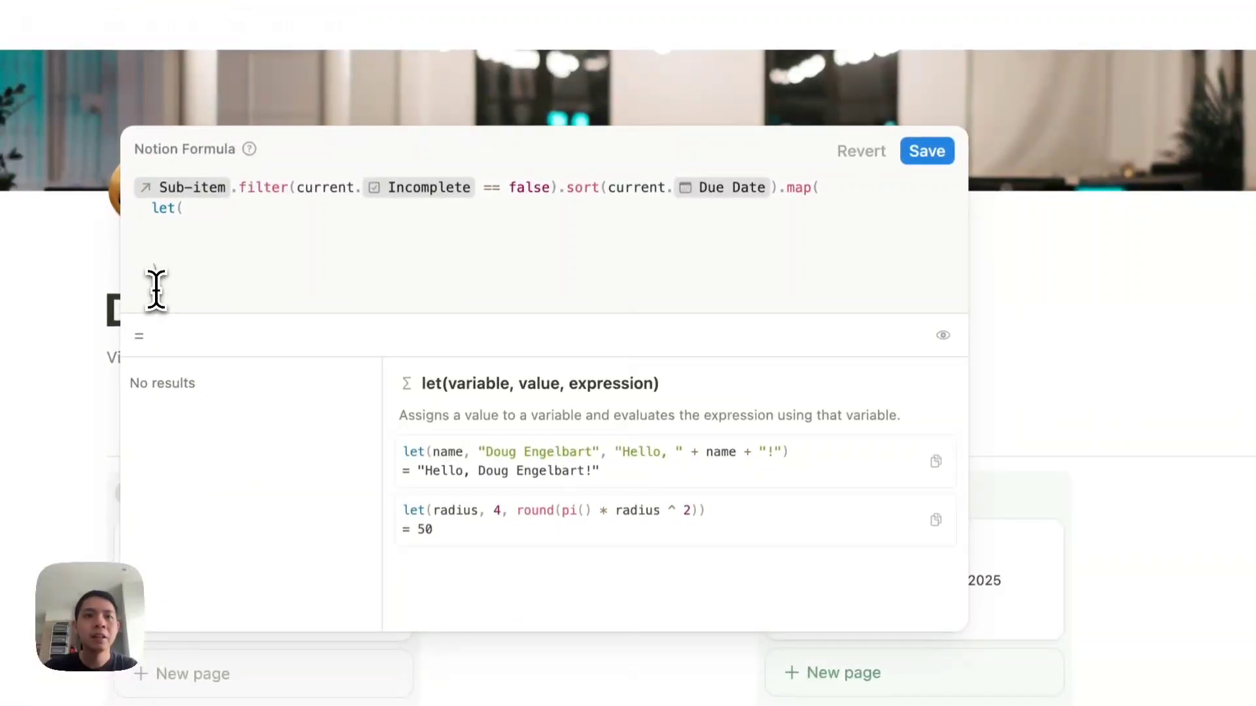
{"action": "key", "text": "BackSpace"}
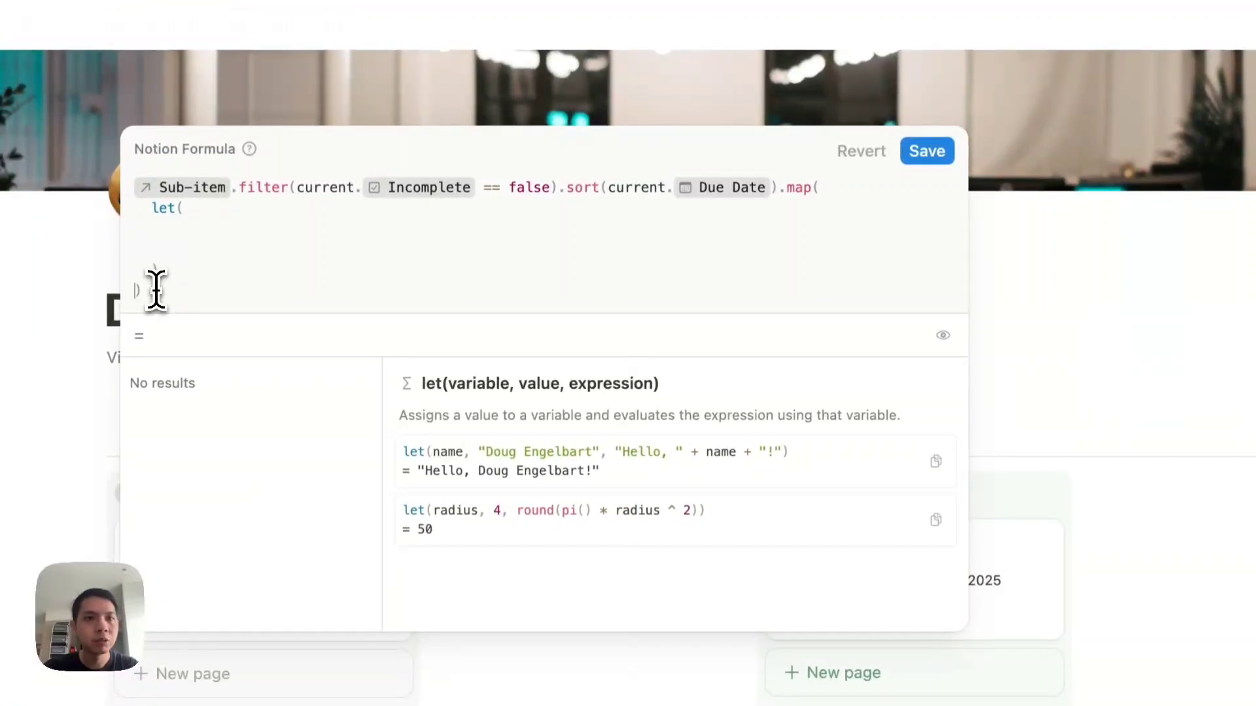
{"action": "key", "text": "BackSpace"}
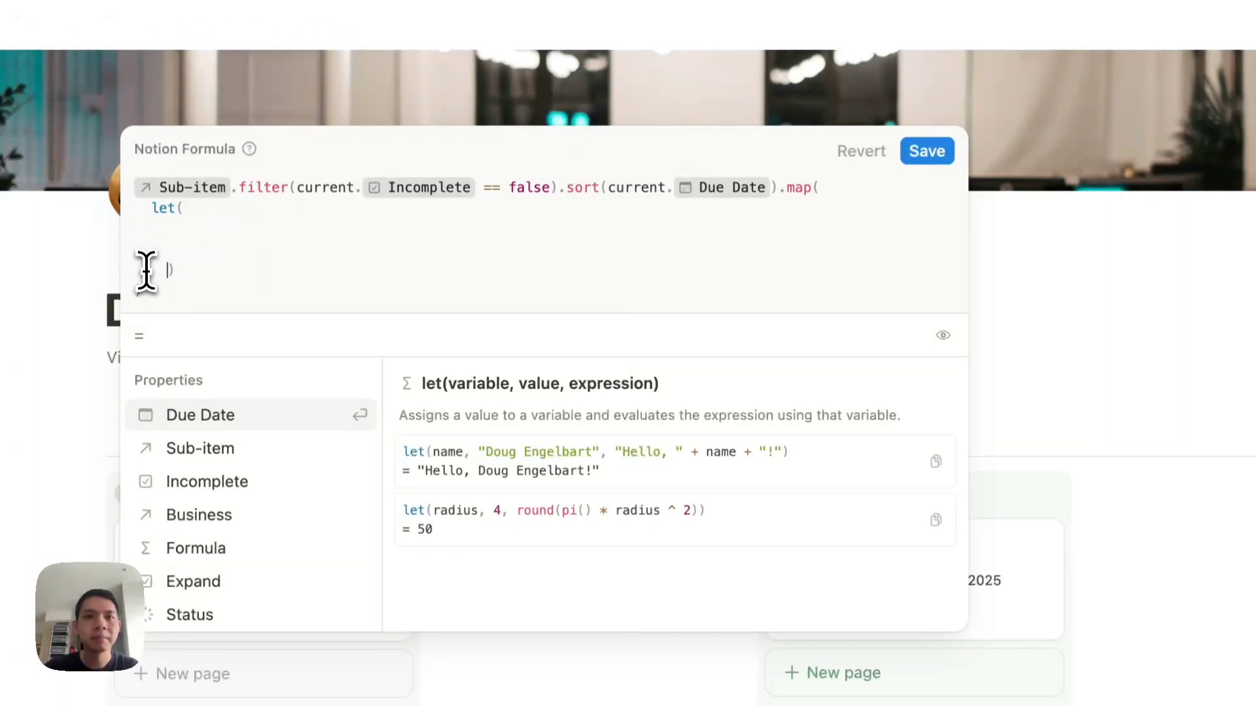
Move let's opening parenthesis to its own line, align its closing parenthesis with it, and add another blank line between them.
{"action": "left_click", "coordinate": [187, 249]}
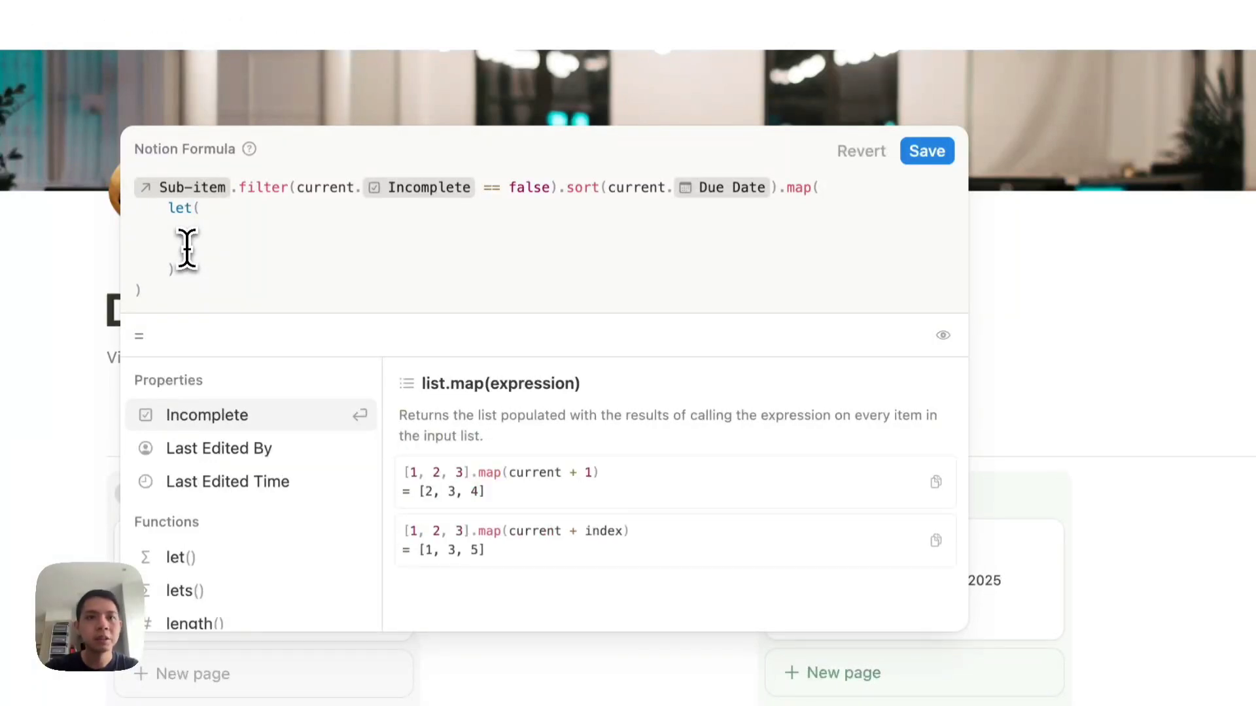
{"action": "key", "text": "Return"}
{"action": "key", "text": "Down"}
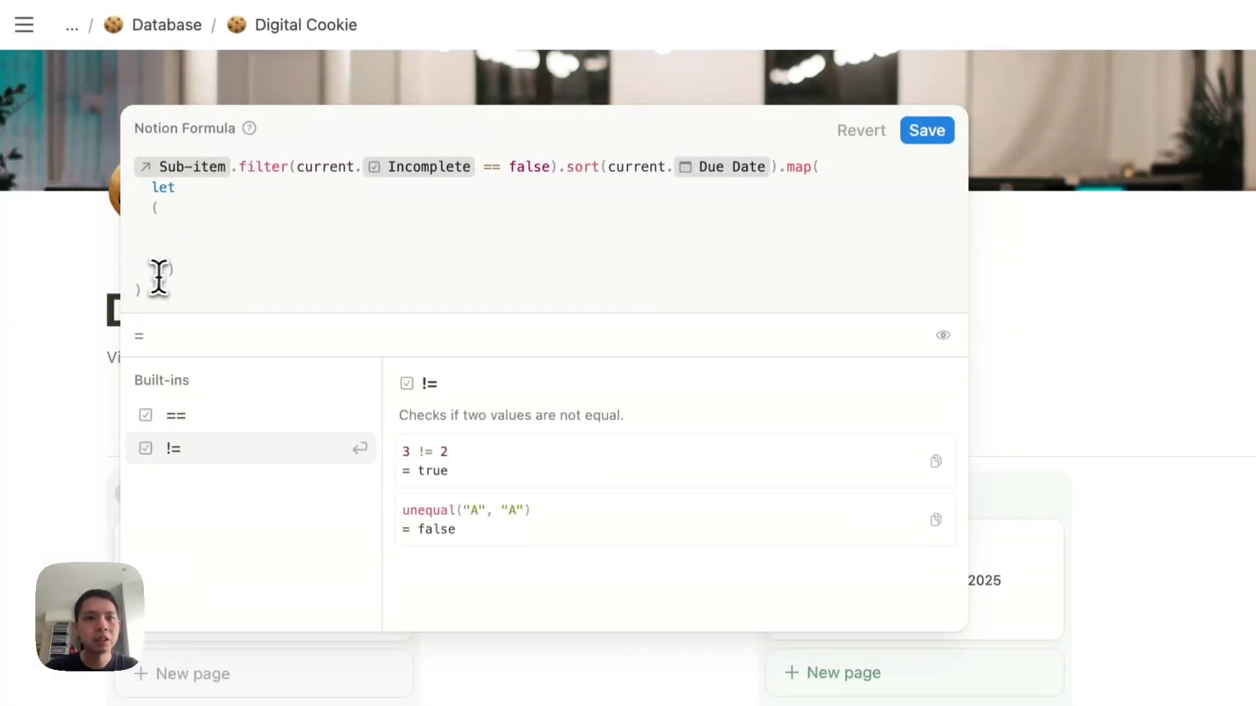
{"action": "left_click", "coordinate": [169, 276]}
{"action": "key", "text": "BackSpace"}
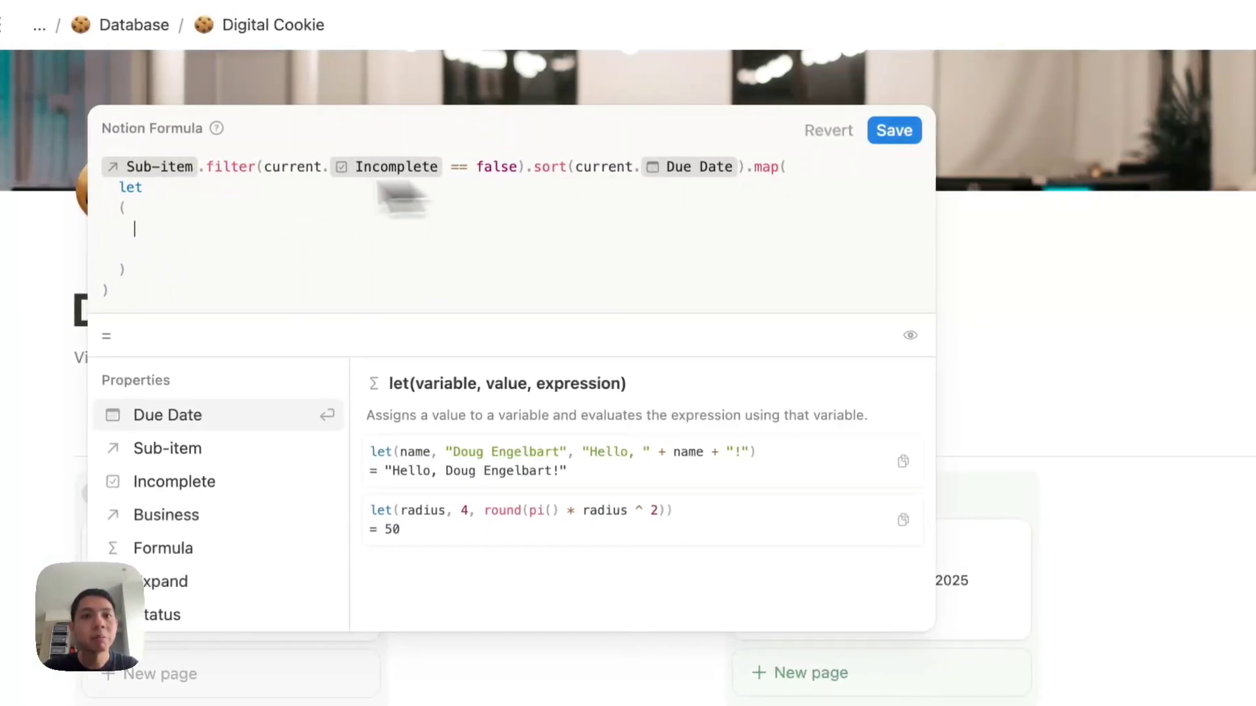
{"action": "left_click", "coordinate": [224, 254]}
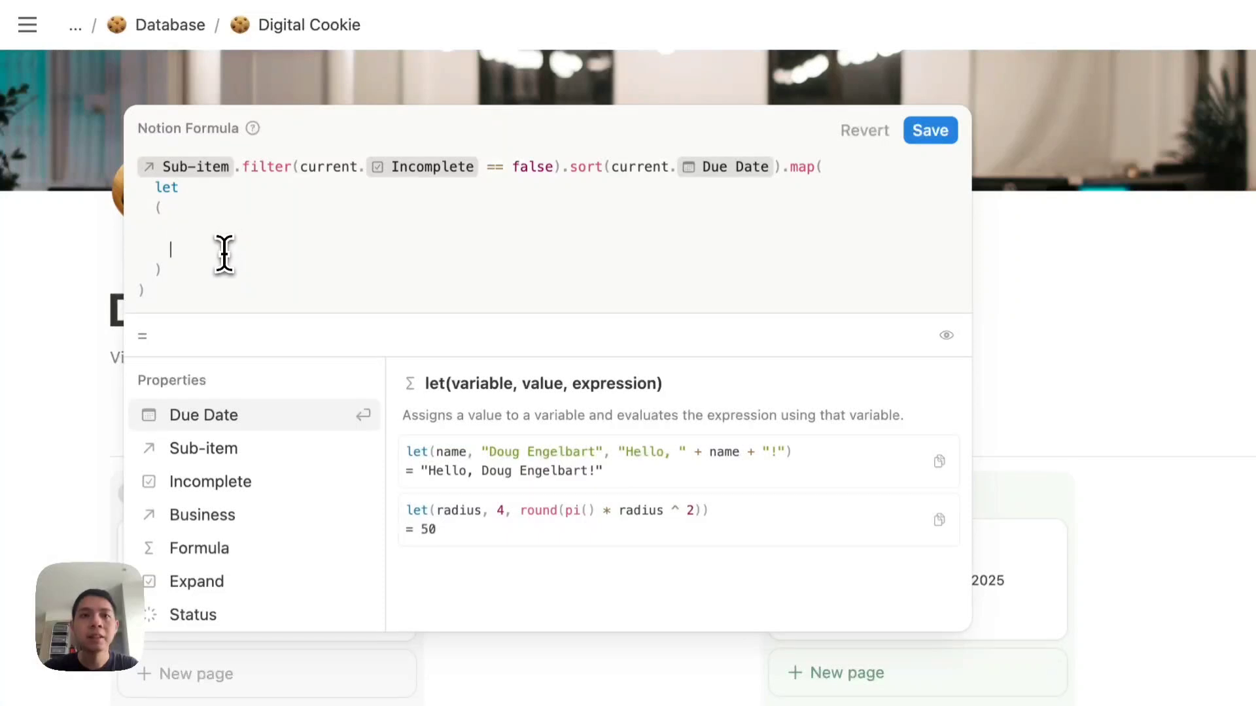
{"action": "key", "text": "Return"}
{"action": "left_click", "coordinate": [221, 210]}
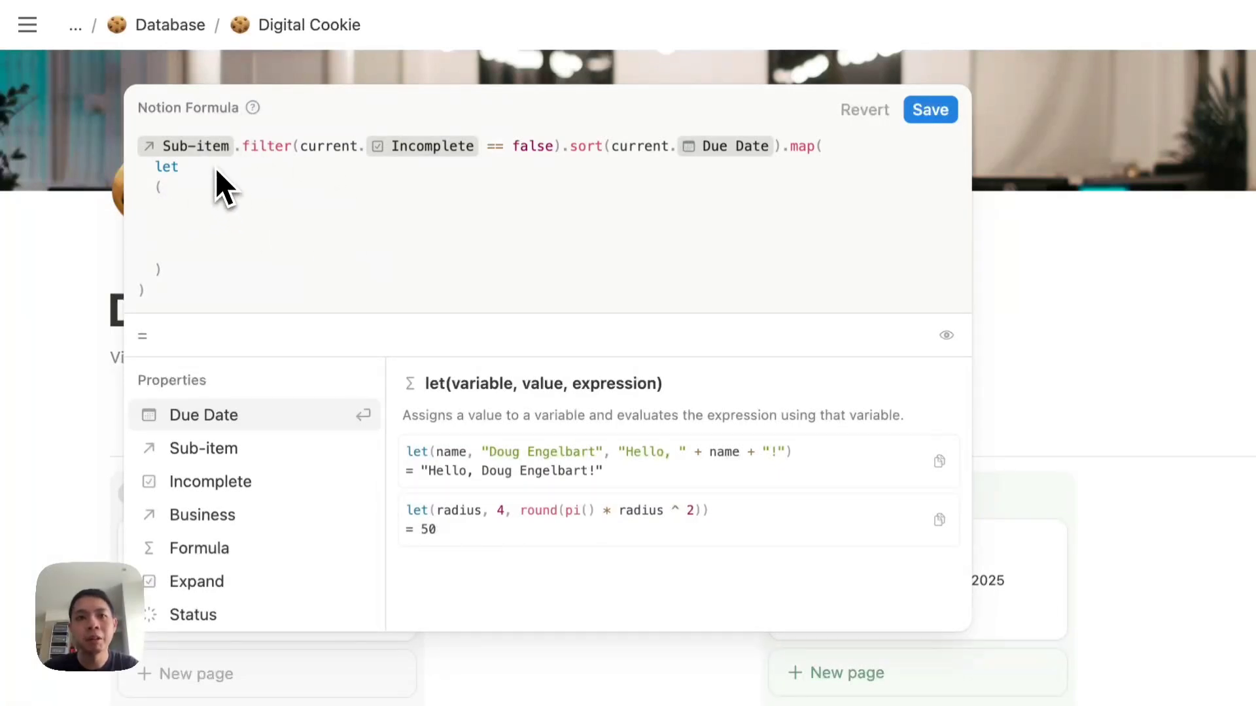
Inside let, define the variable subItem as current and enter subItem as the returned expression.
{"action": "type", "text": "su"}
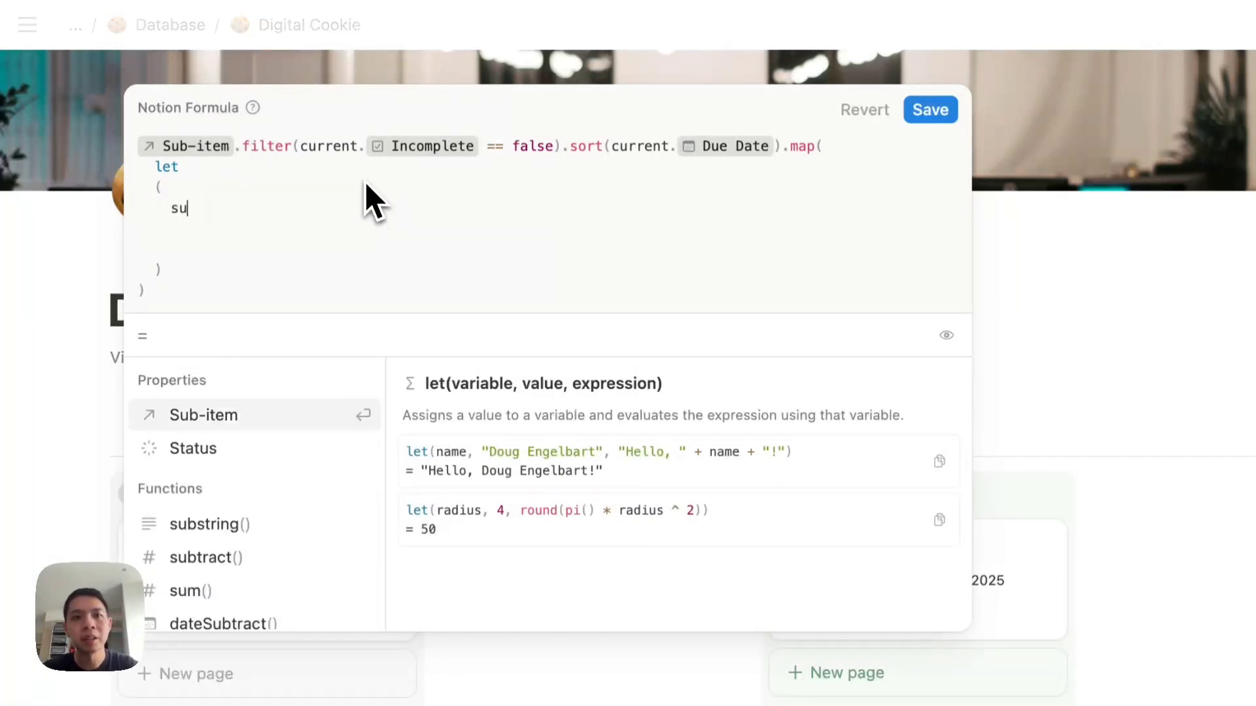
{"action": "type", "text": "bItem, "}
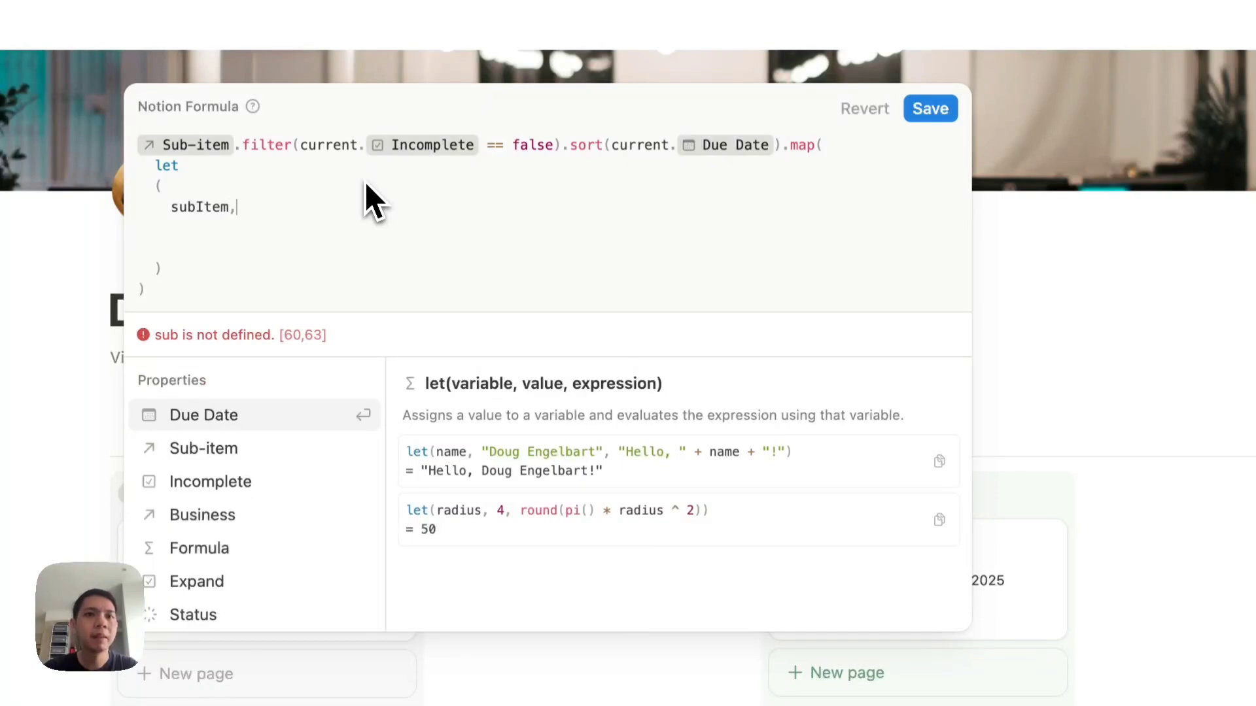
{"action": "type", "text": "current"}
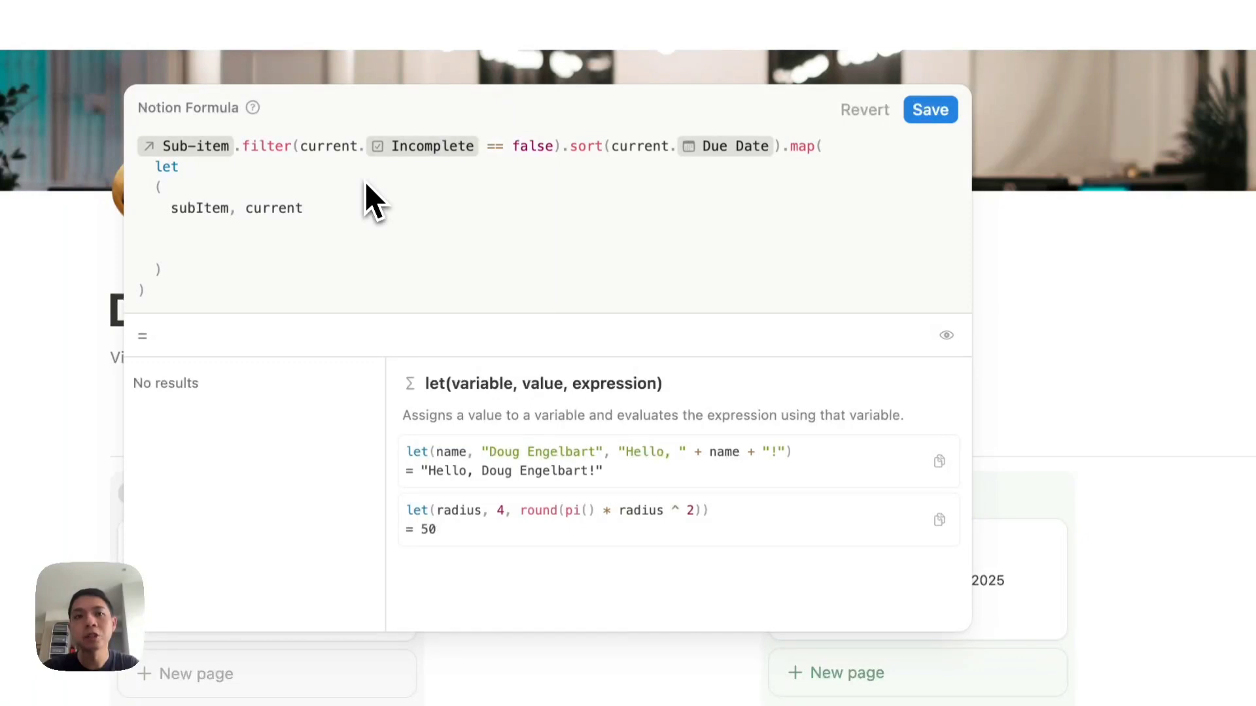
{"action": "type", "text": ","}
{"action": "key", "text": "Return"}
{"action": "key", "text": "Return"}
{"action": "type", "text": "sub"}
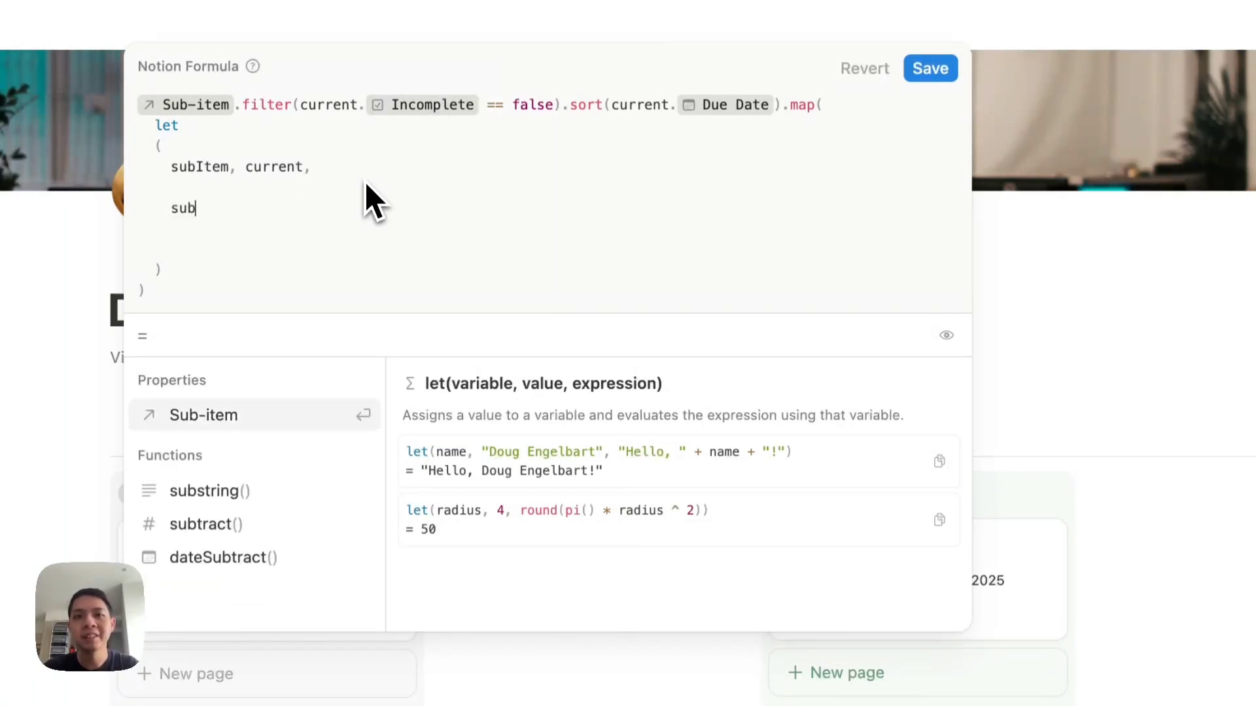
{"action": "type", "text": "Item"}
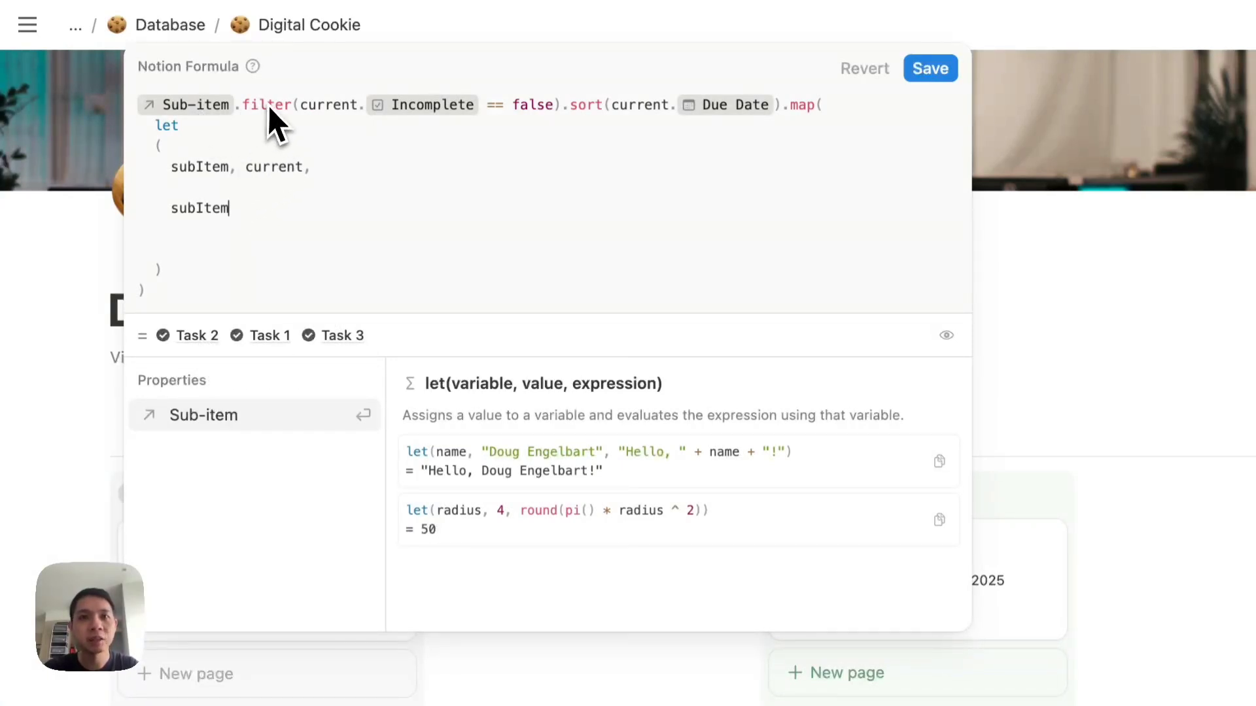
{"action": "double_click", "coordinate": [201, 168]}
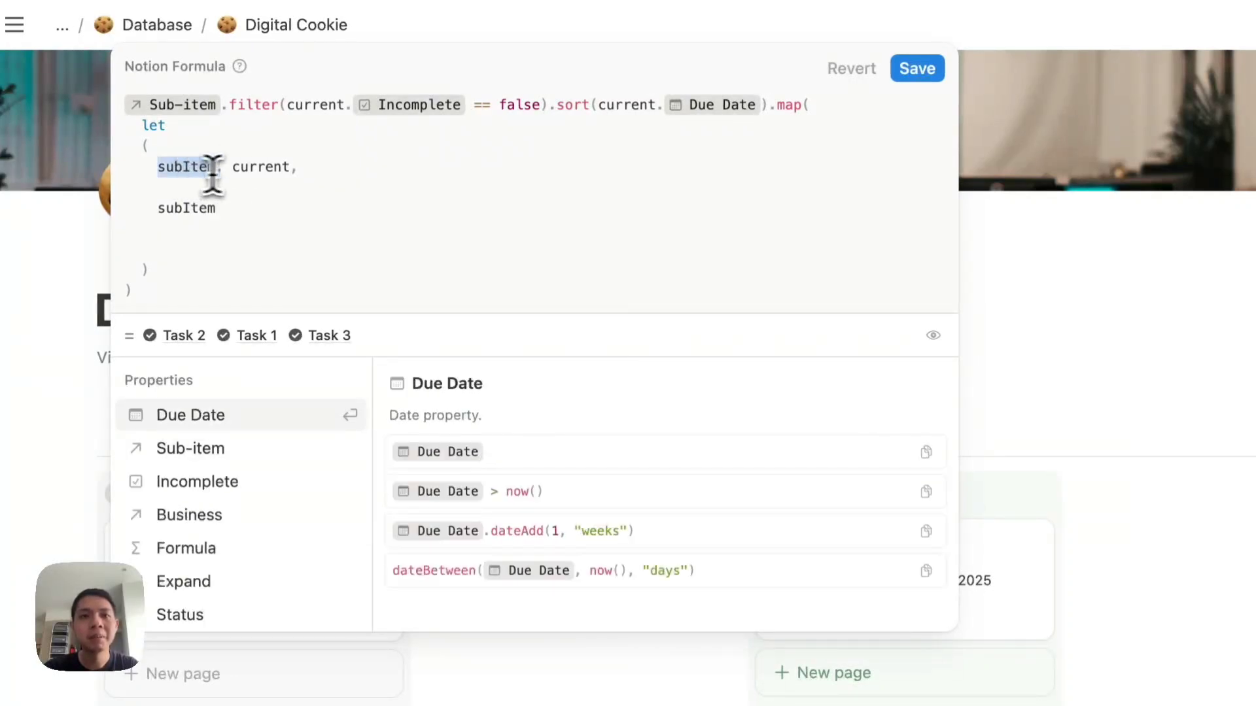
{"action": "left_click", "coordinate": [251, 168]}
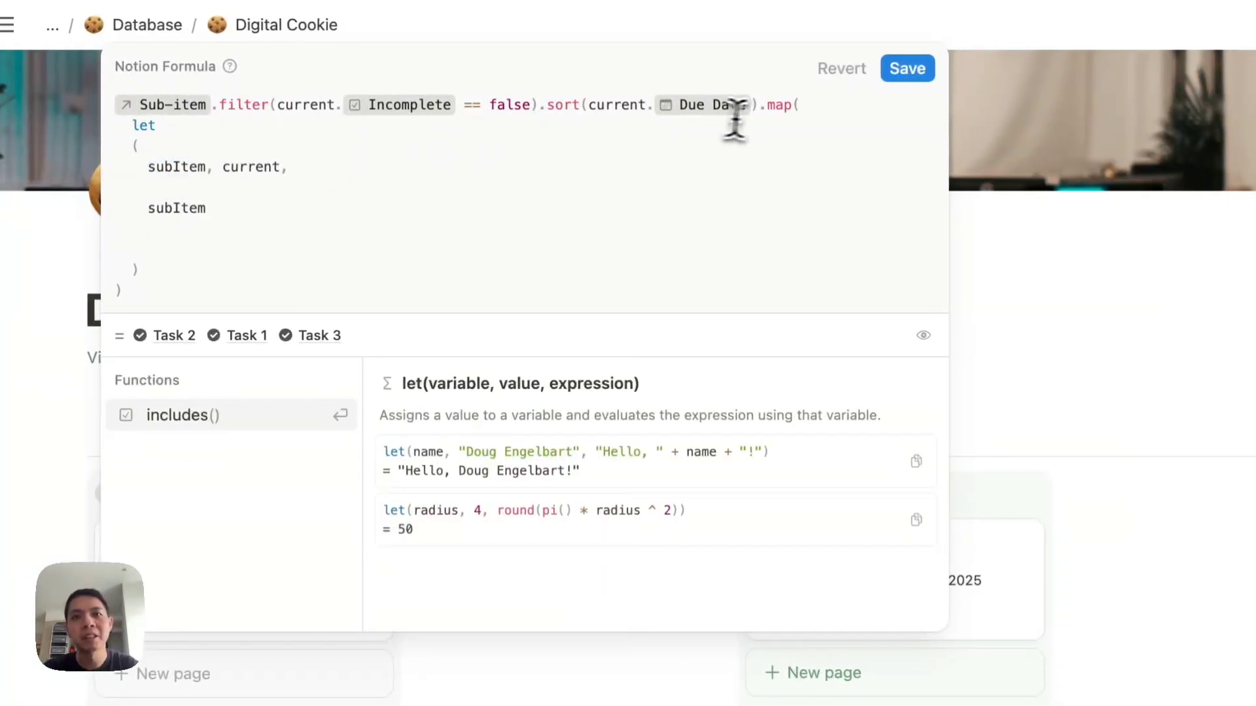
{"action": "double_click", "coordinate": [177, 210]}
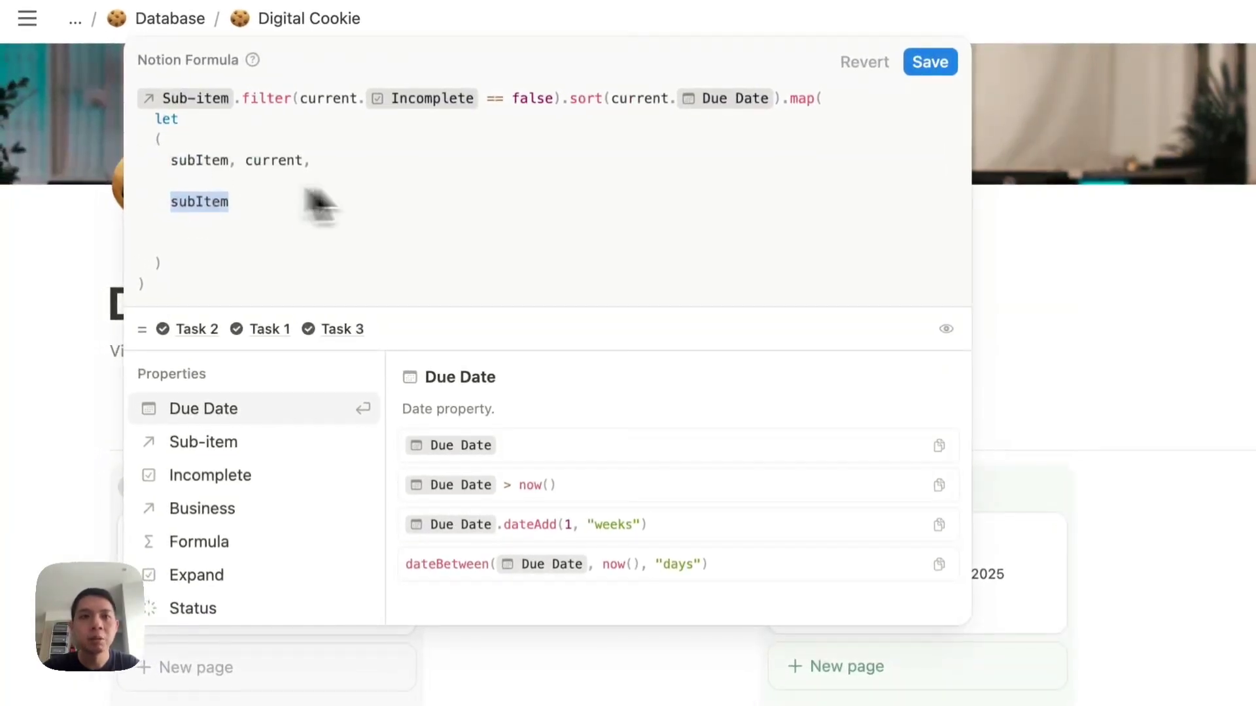
Extend the returned subItem expression with its Due Date property and .formatDate("YYMMDD").
{"action": "left_click", "coordinate": [242, 205]}
{"action": "type", "text": "."}
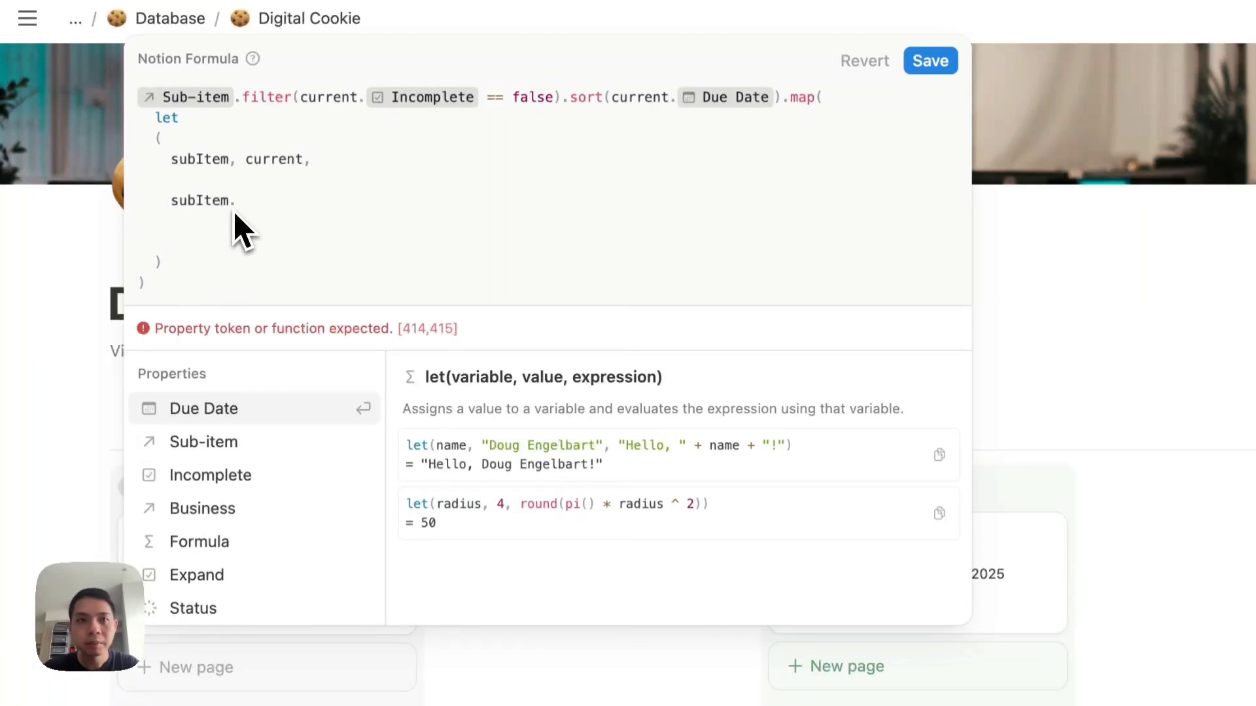
{"action": "left_click", "coordinate": [238, 411]}
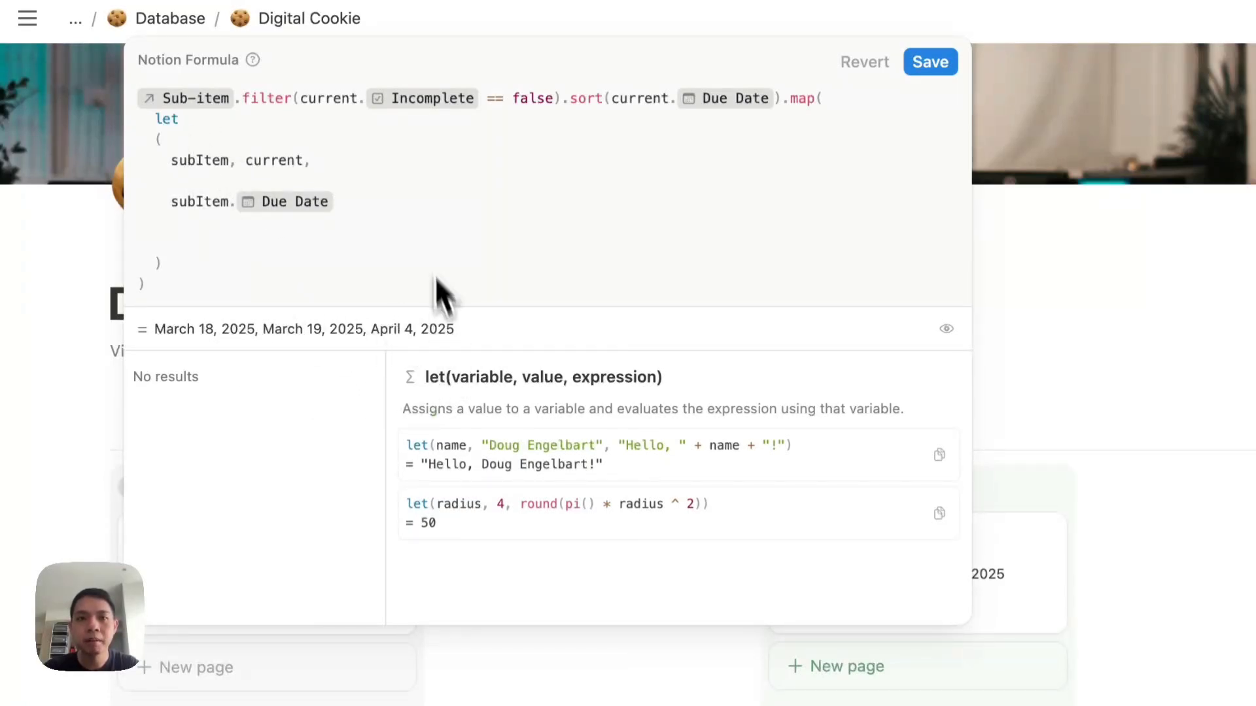
{"action": "type", "text": ".forma"}
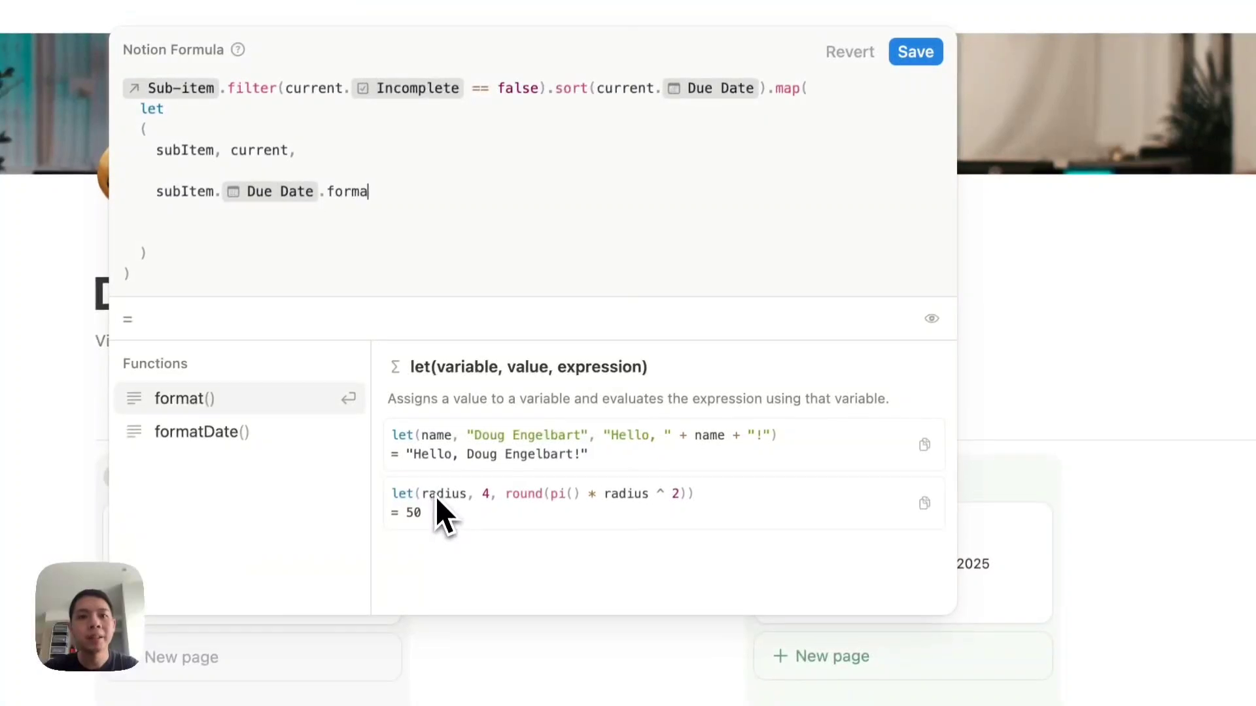
{"action": "type", "text": "tDate("}
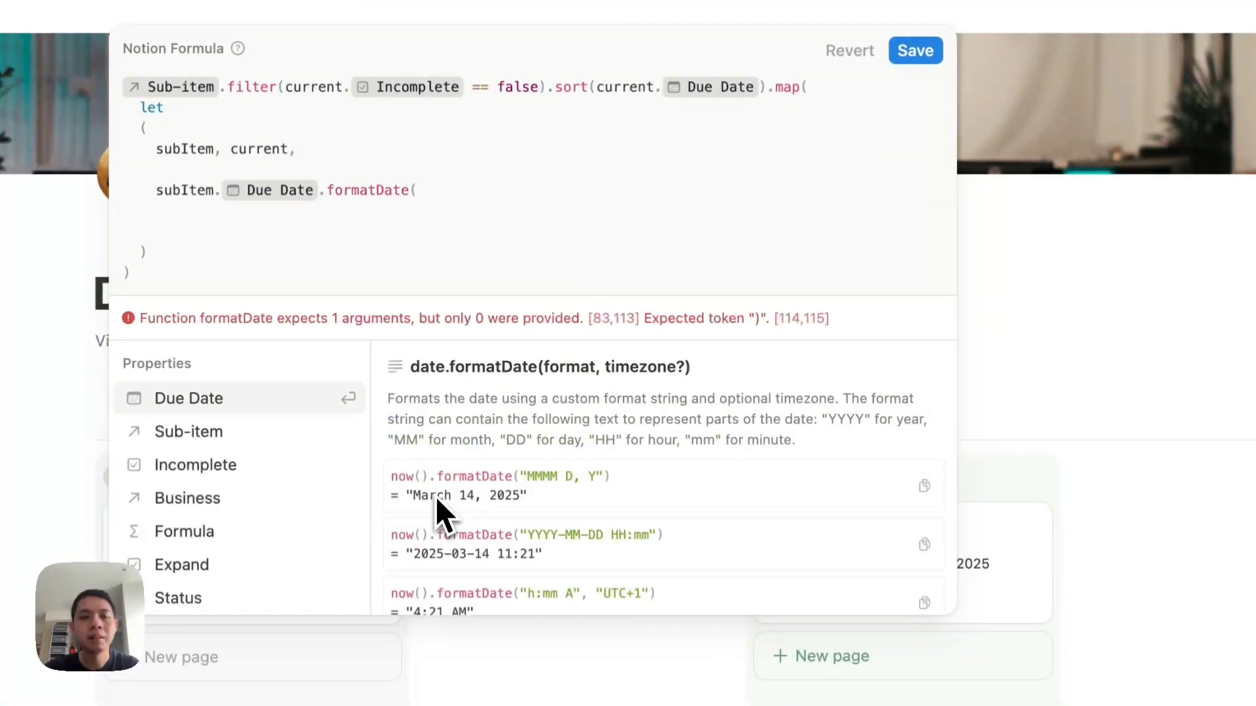
{"action": "left_click", "coordinate": [391, 191]}
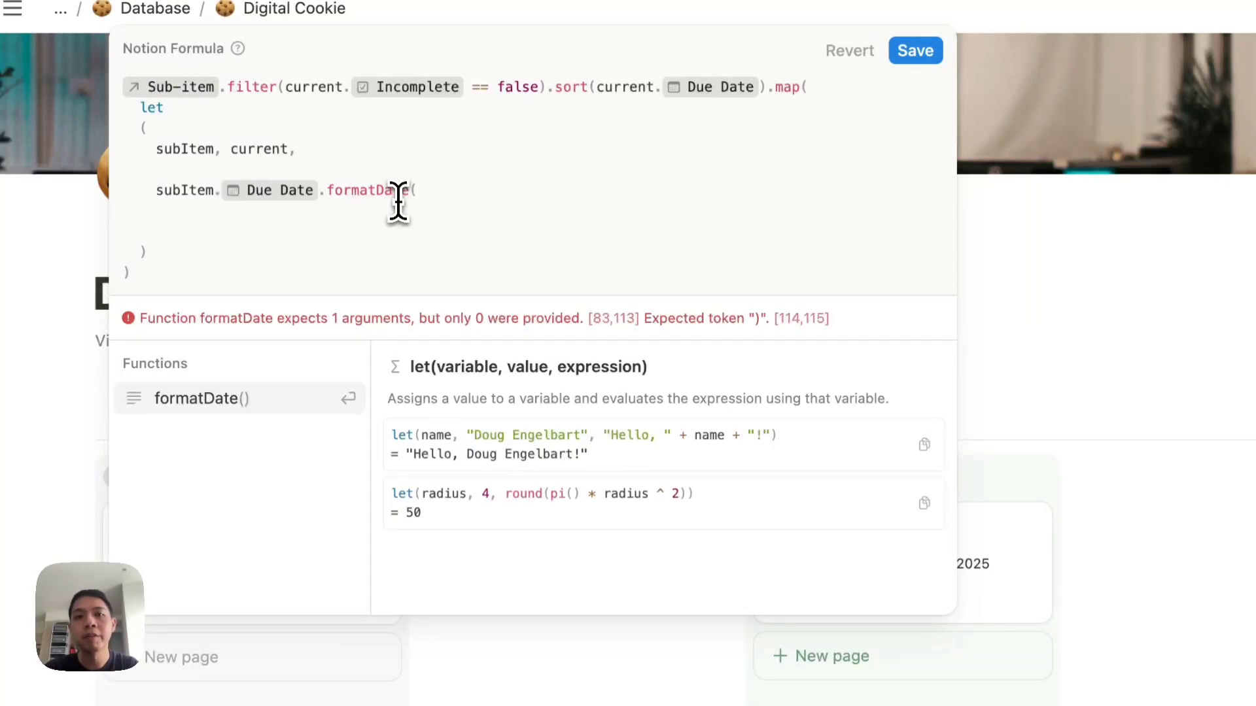
{"action": "left_click", "coordinate": [428, 193]}
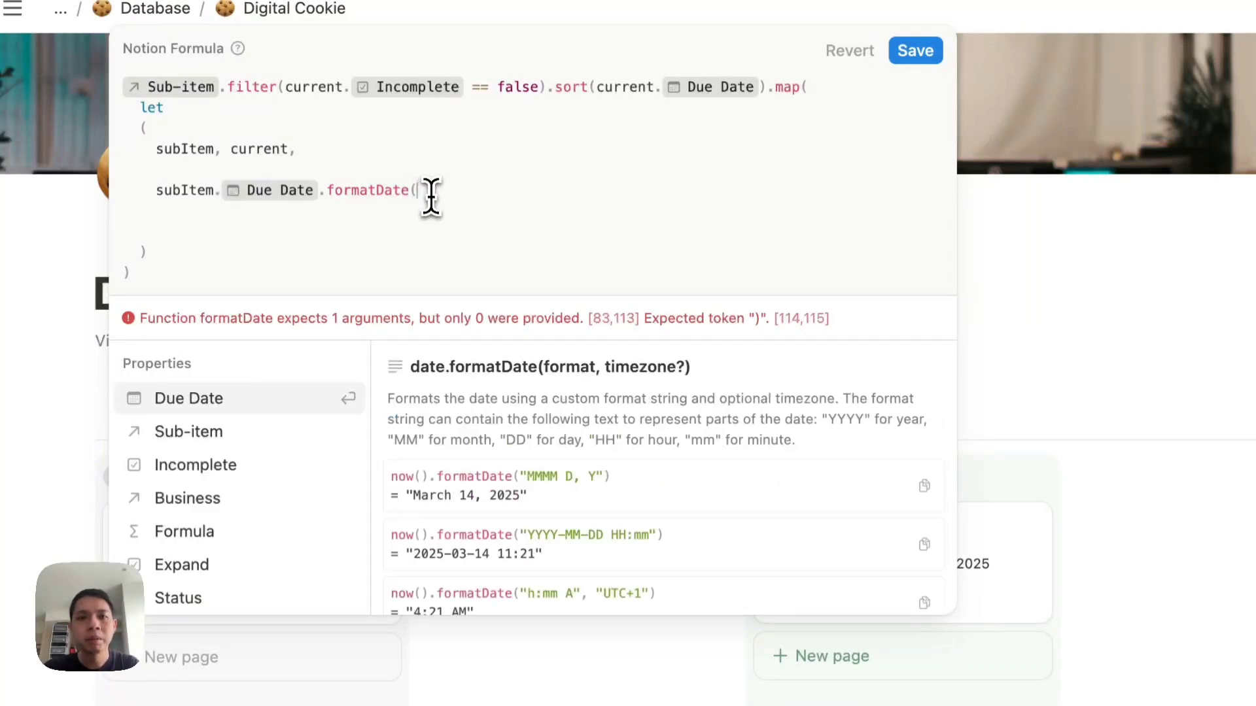
{"action": "type", "text": "\"YYMMDD\")"}
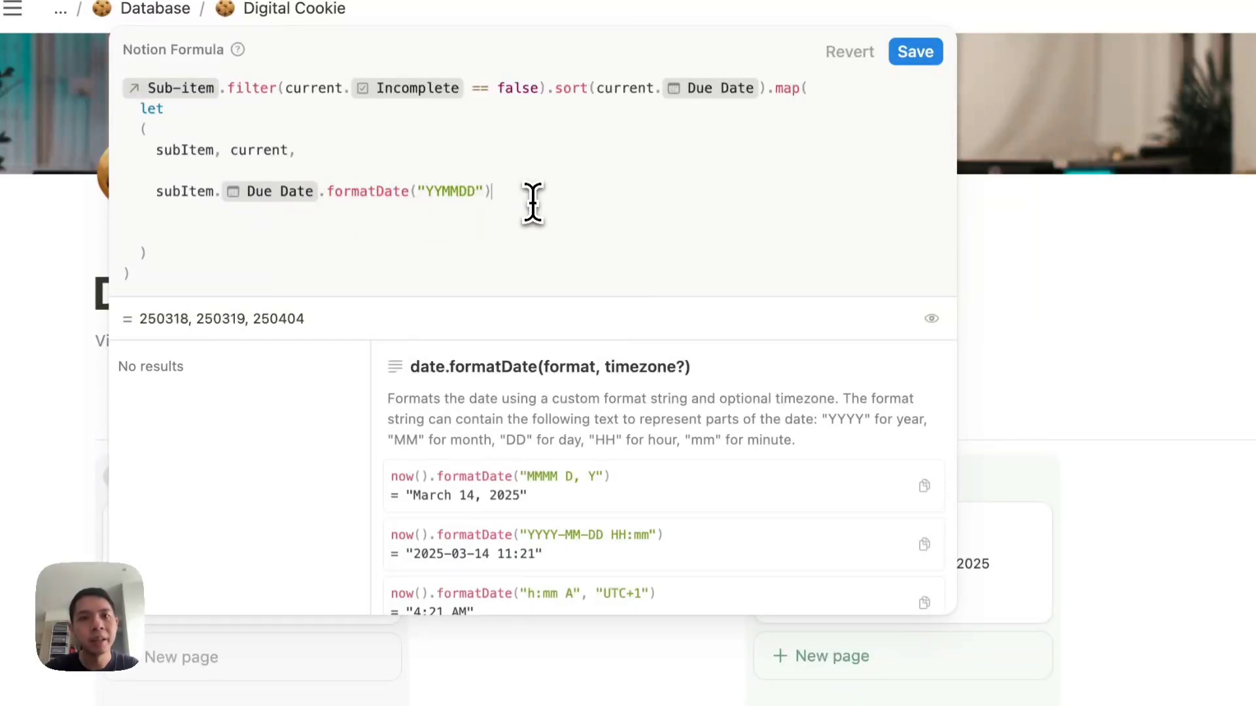
Extend the subItem due date expression in the formula with => today().formatDate("YYMMDD").
{"action": "type", "text": "="}
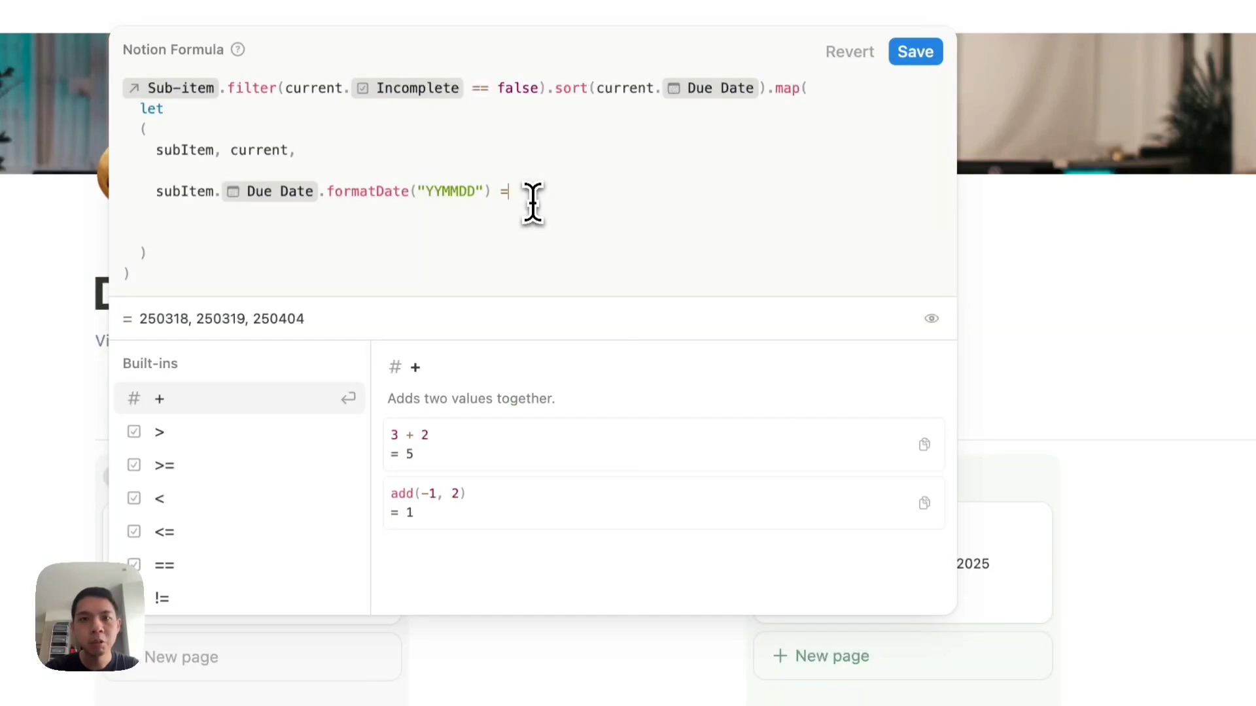
{"action": "type", "text": "> toda"}
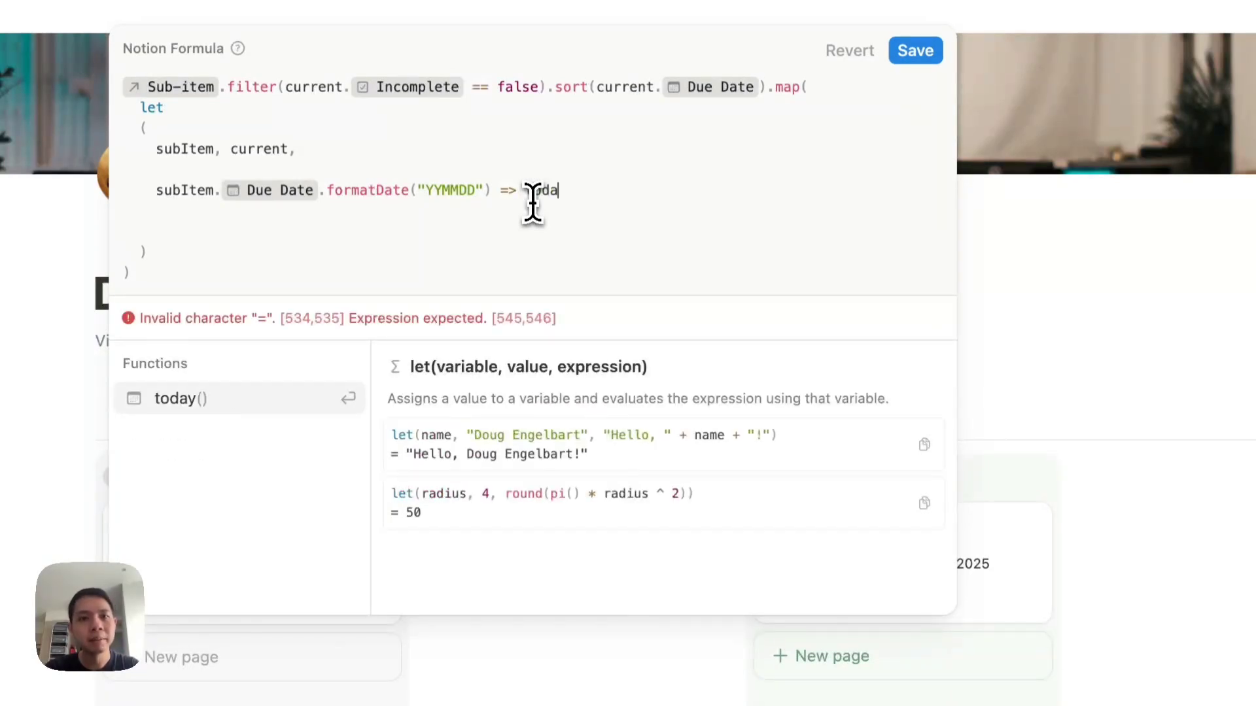
{"action": "type", "text": "y()"}
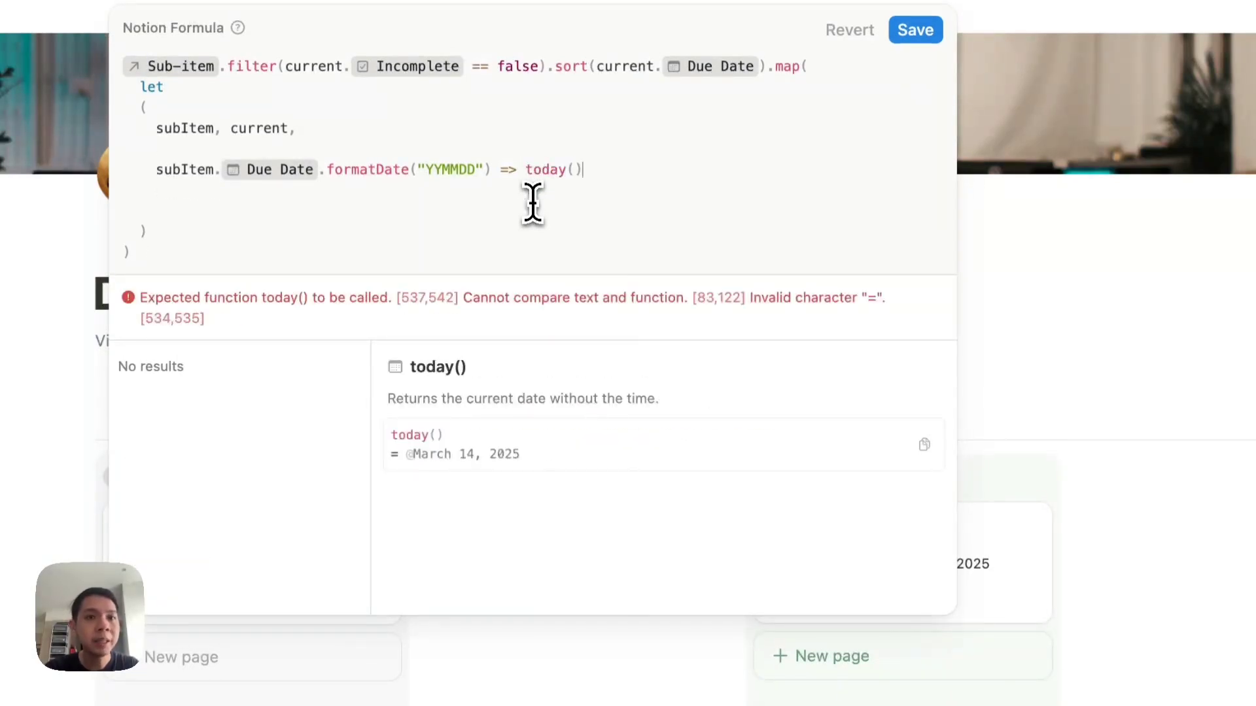
{"action": "type", "text": ".formatDate"}
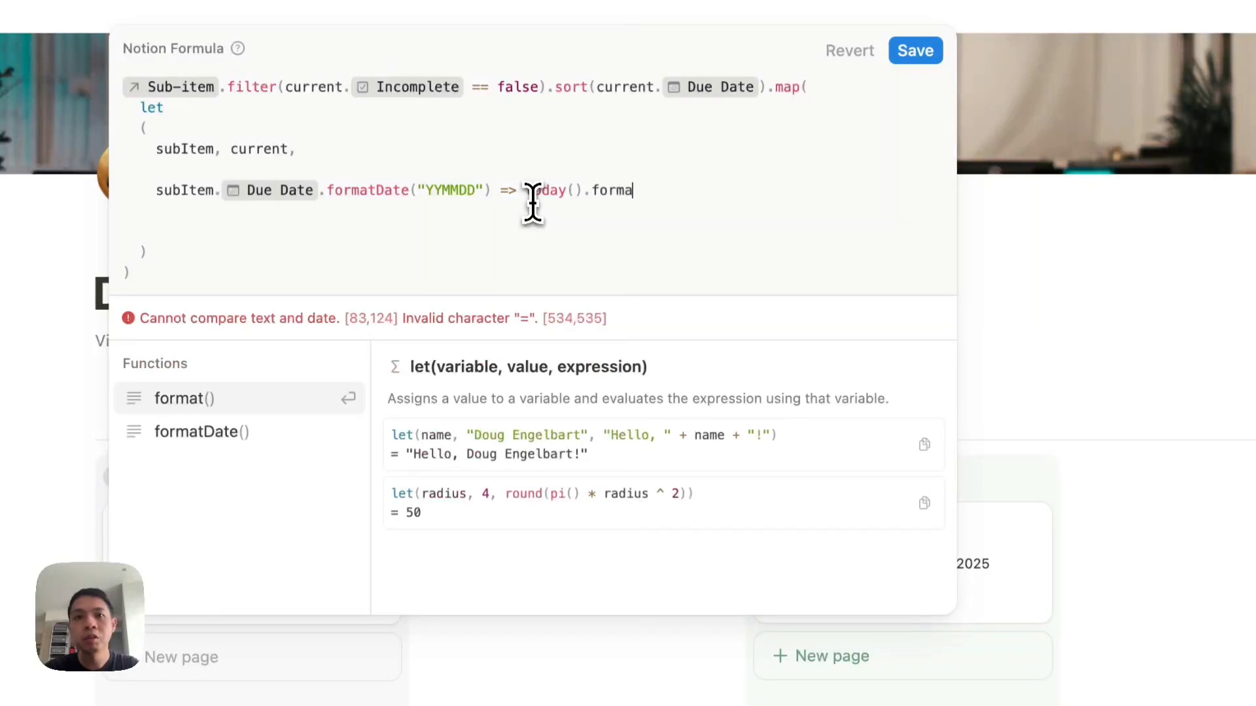
{"action": "type", "text": "(\"YYMMDD\""}
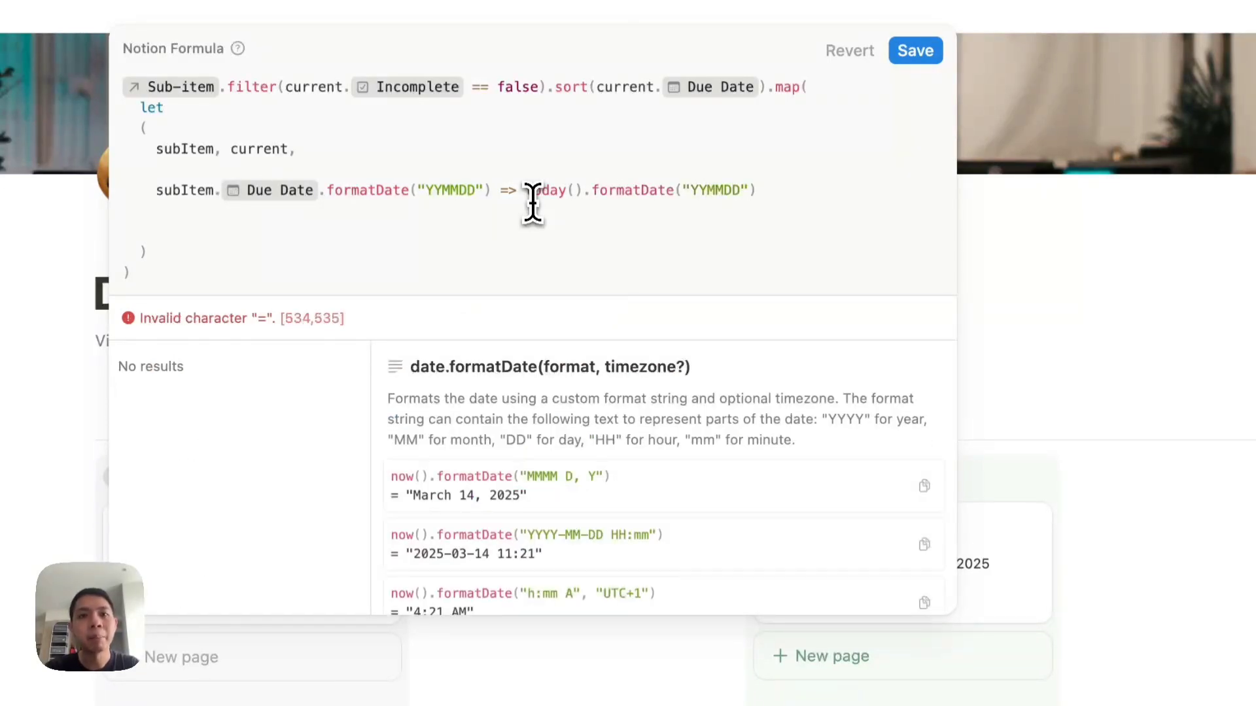
Replace the comparison operator between the two formatted dates with > and save the formula.
{"action": "left_click", "coordinate": [518, 190]}
{"action": "key", "text": "BackSpace"}
{"action": "key", "text": "BackSpace"}
{"action": "type", "text": ">"}
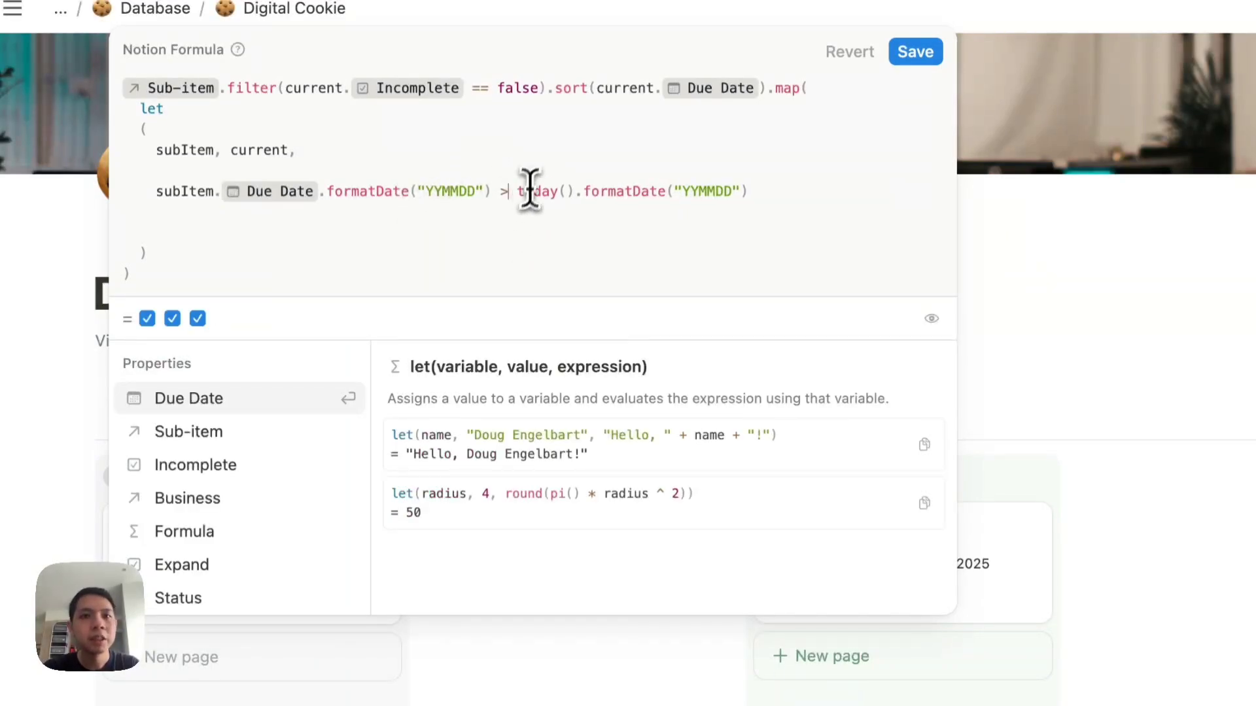
{"action": "left_click", "coordinate": [915, 52]}
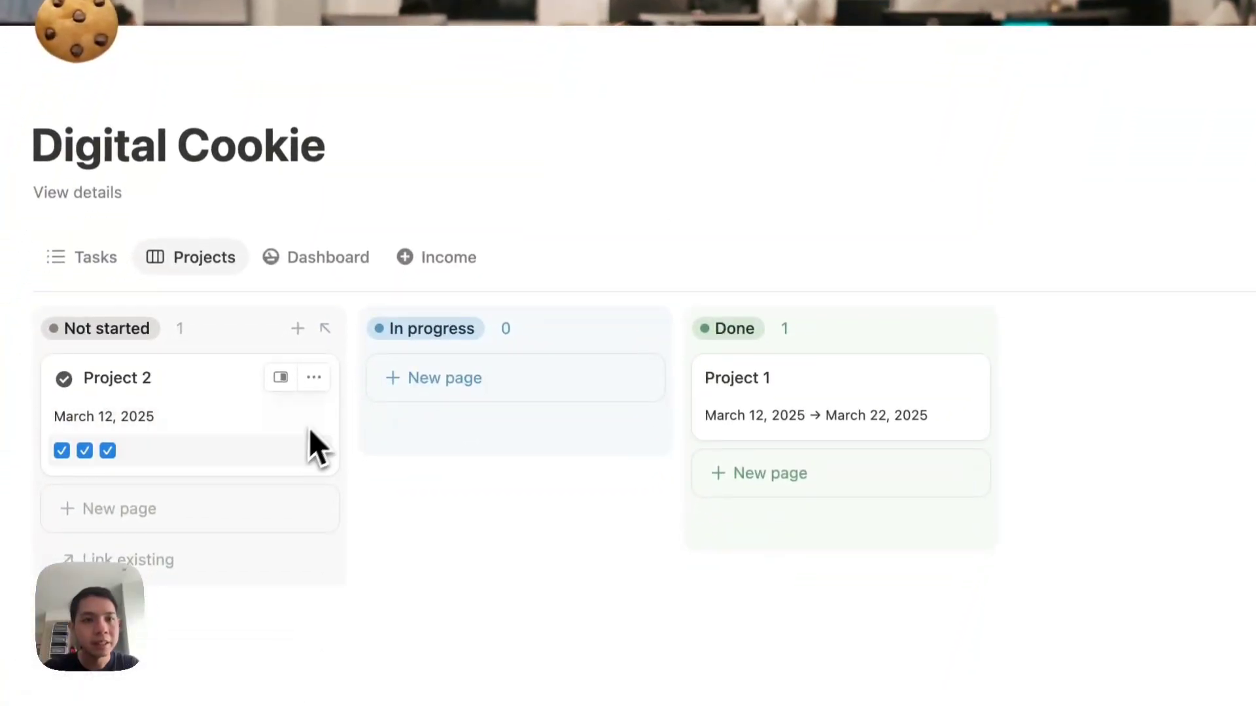
In Project 2, set Task 2's due date to March 14, 2025 and close the project's side view.
{"action": "left_click", "coordinate": [235, 422]}
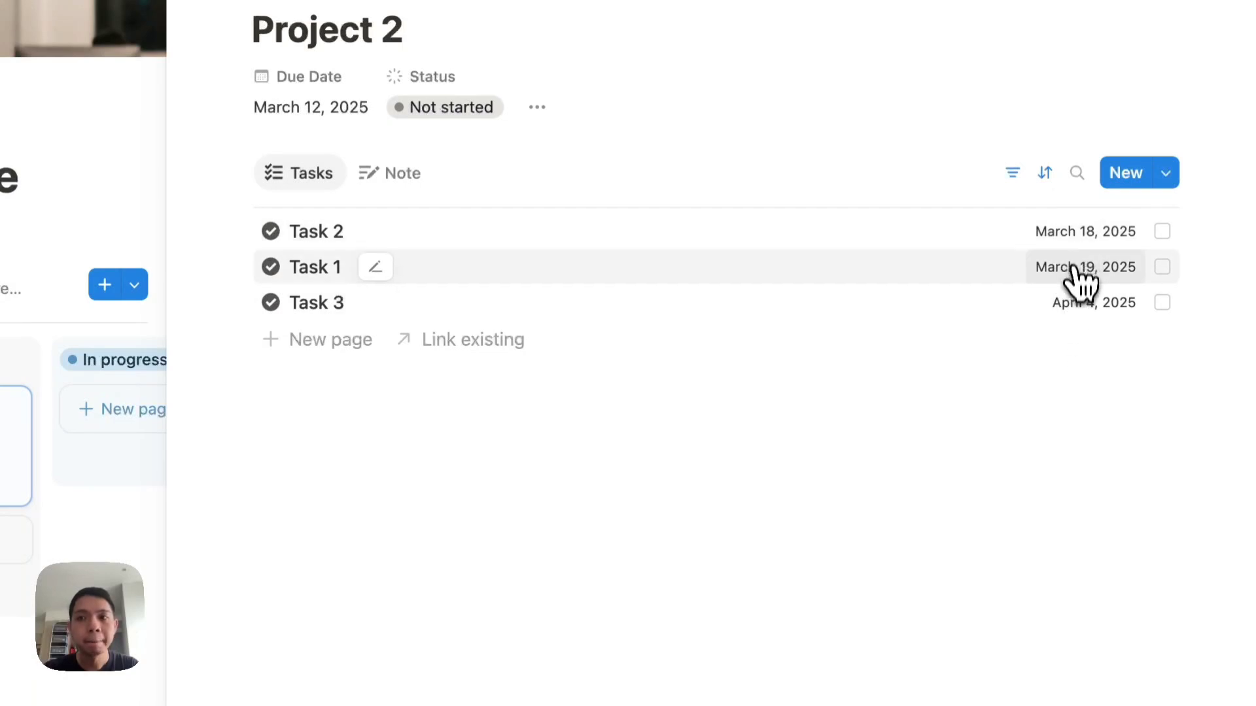
{"action": "left_click", "coordinate": [1084, 235]}
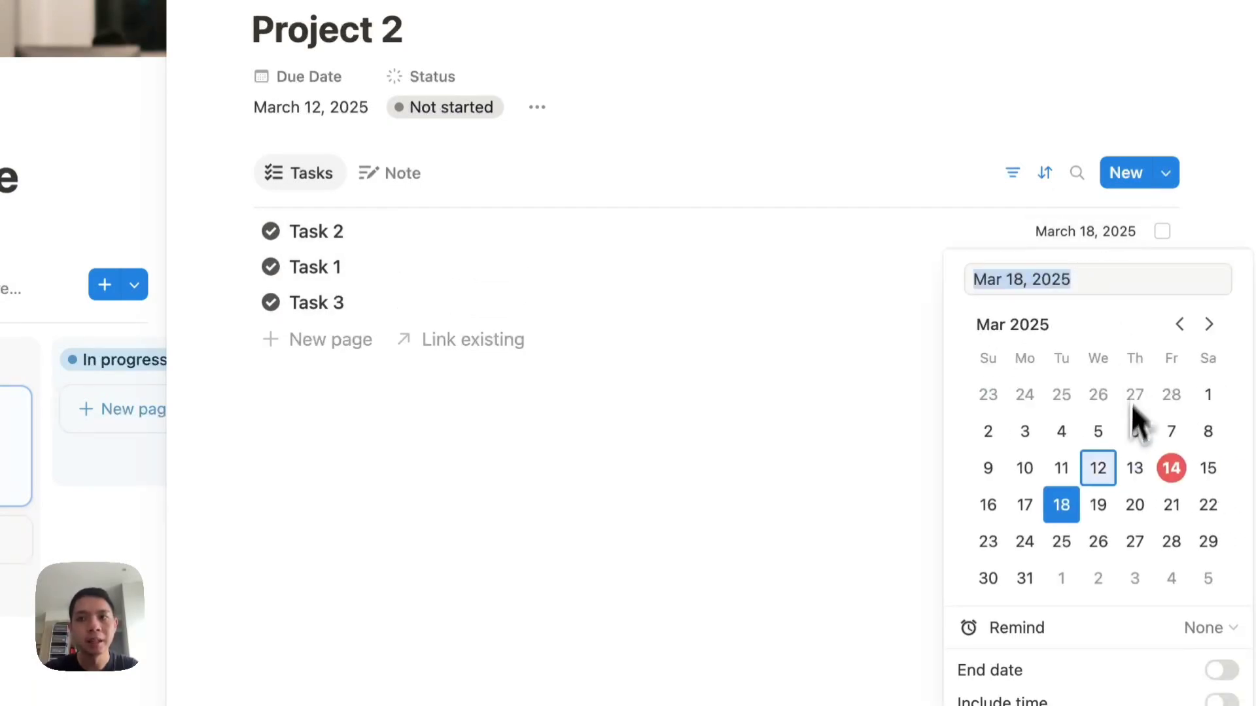
{"action": "left_click", "coordinate": [1166, 471]}
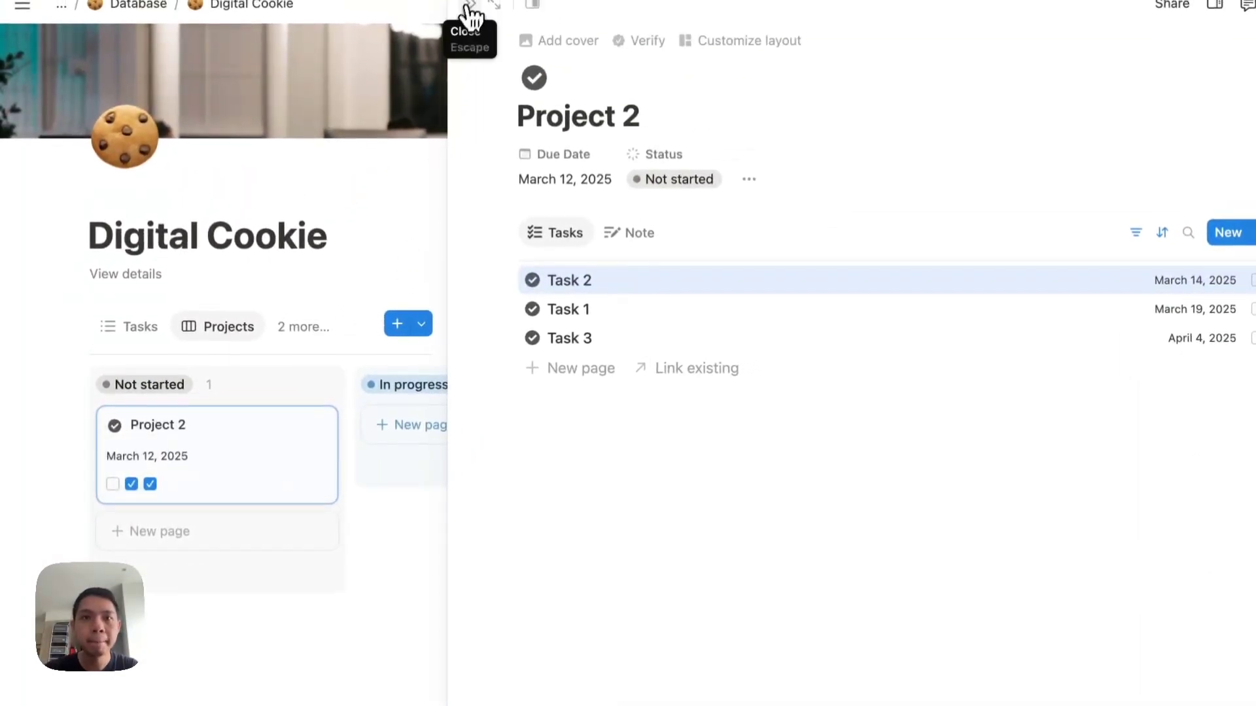
{"action": "left_click", "coordinate": [470, 10]}
{"action": "left_click", "coordinate": [174, 497]}
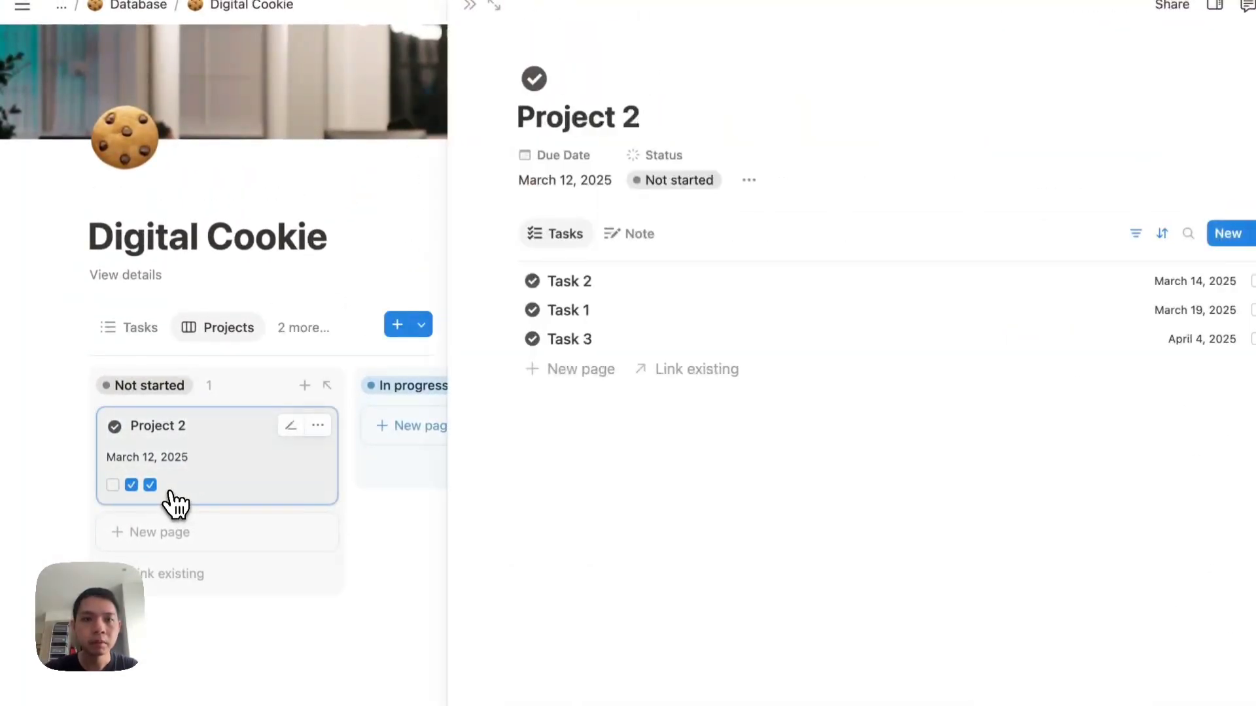
{"action": "left_click", "coordinate": [469, 8]}
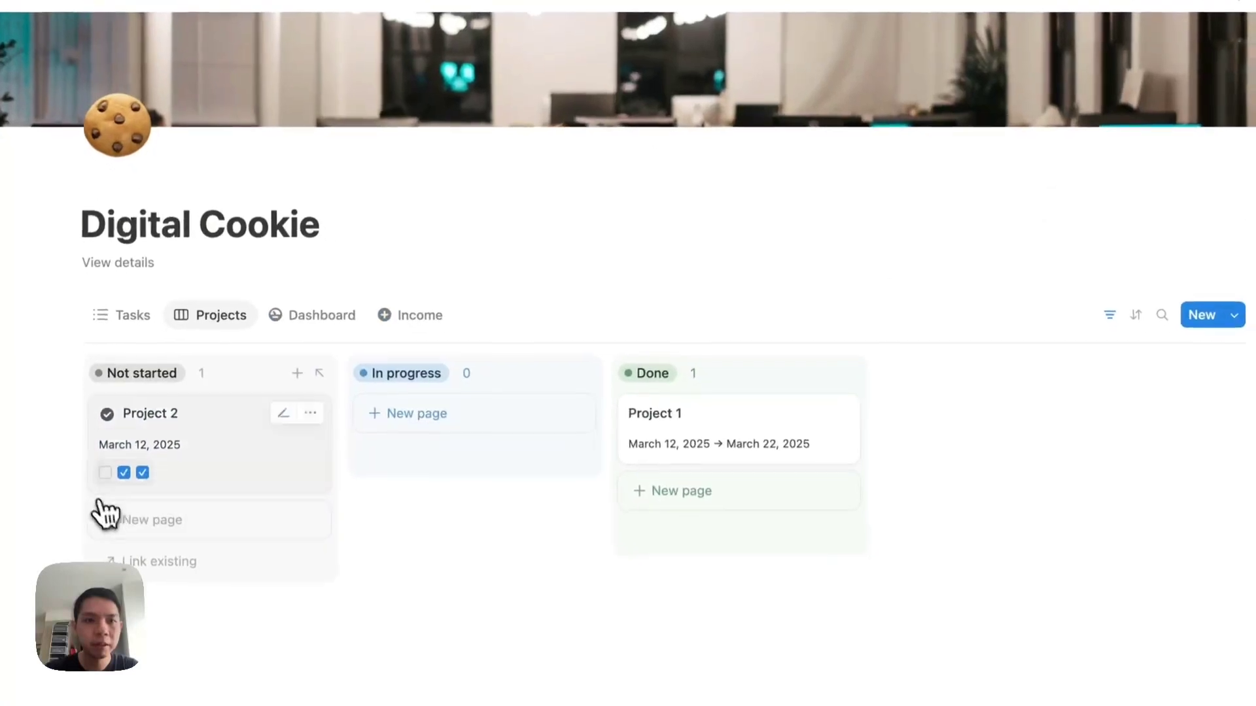
Reopen Project 2's formula and make the due date comparison the condition of an if( call, followed by a comma.
{"action": "left_click", "coordinate": [104, 473]}
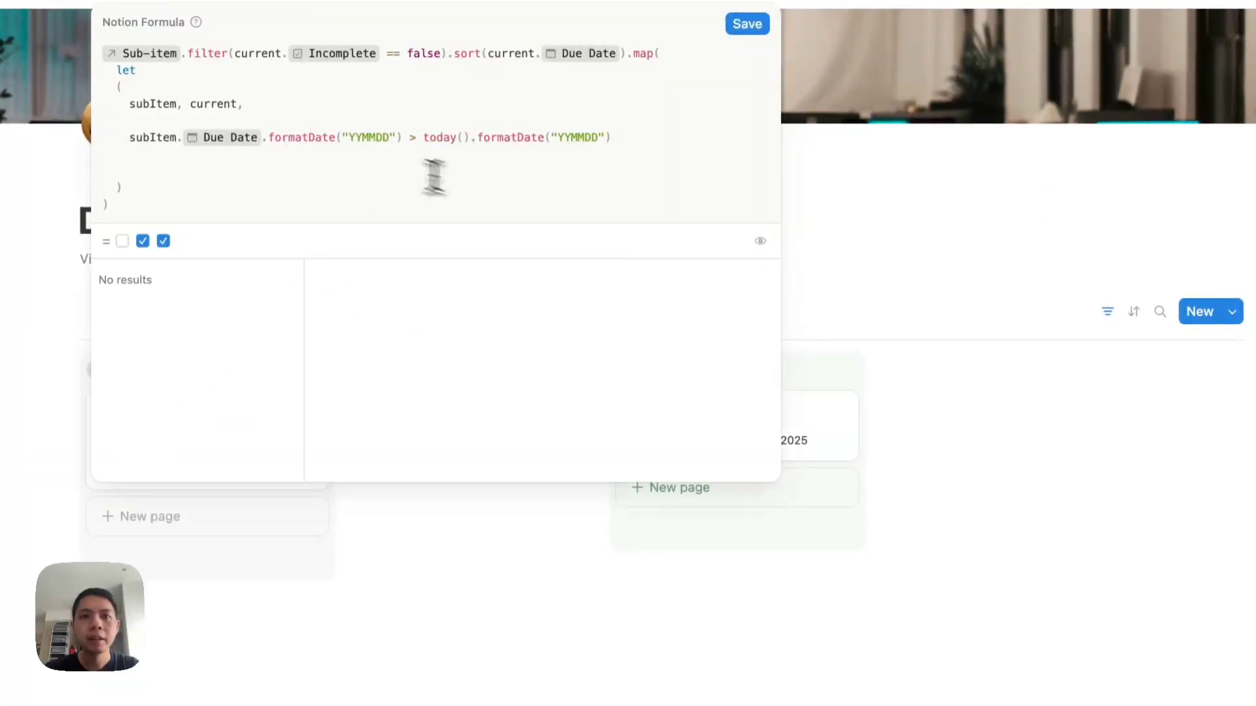
{"action": "left_click", "coordinate": [134, 138]}
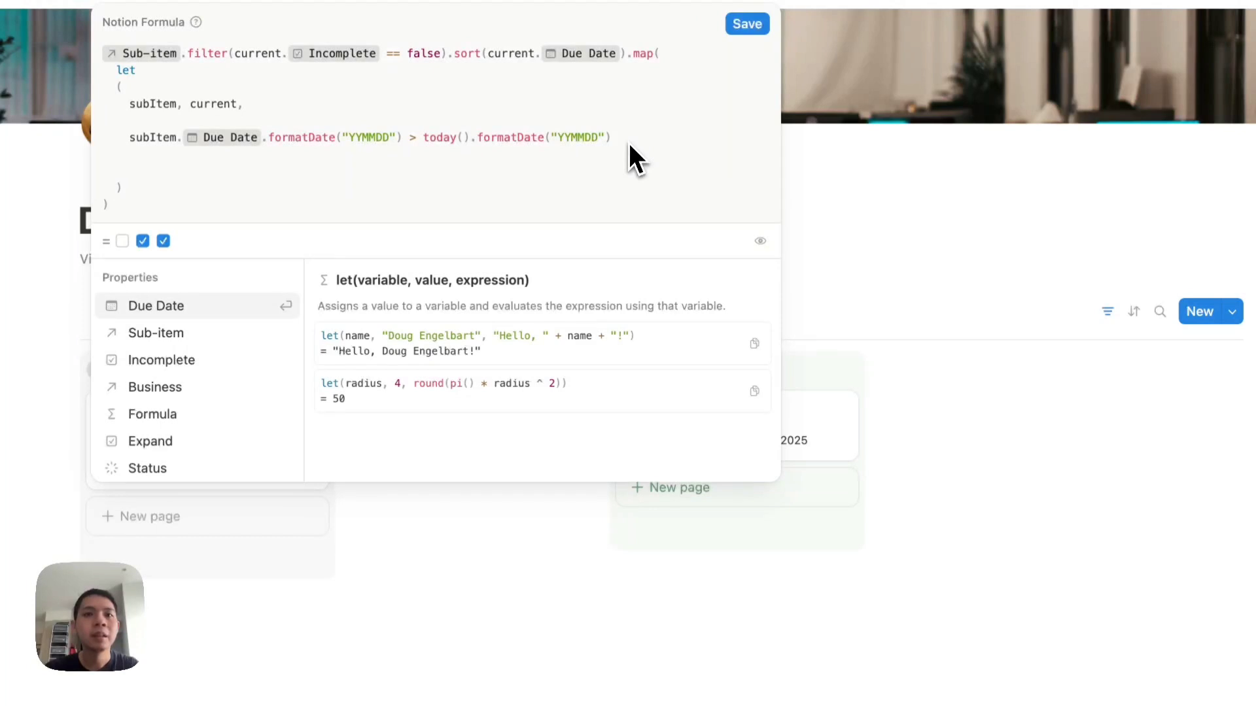
{"action": "type", "text": "if("}
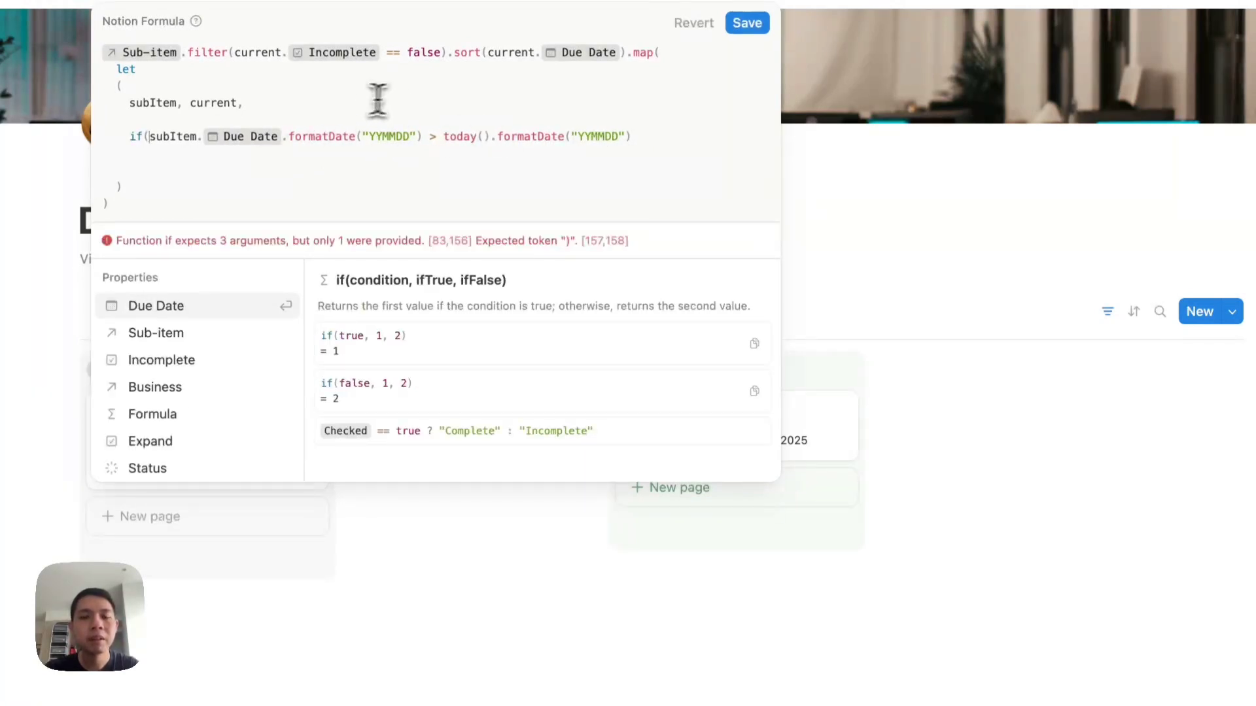
{"action": "left_click", "coordinate": [644, 136]}
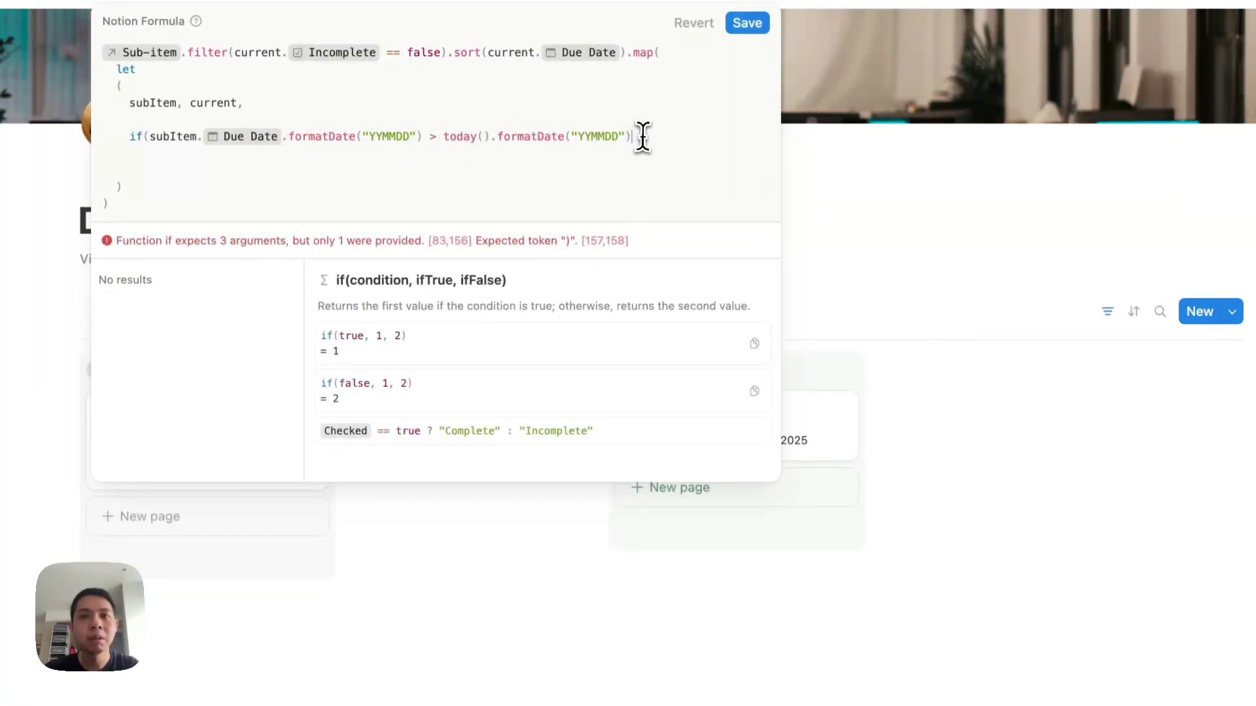
{"action": "type", "text": ","}
On a new line, give the if call the results subItem and "Overdue", close its parenthesis and save the formula.
{"action": "key", "text": "Return"}
{"action": "type", "text": "sub"}
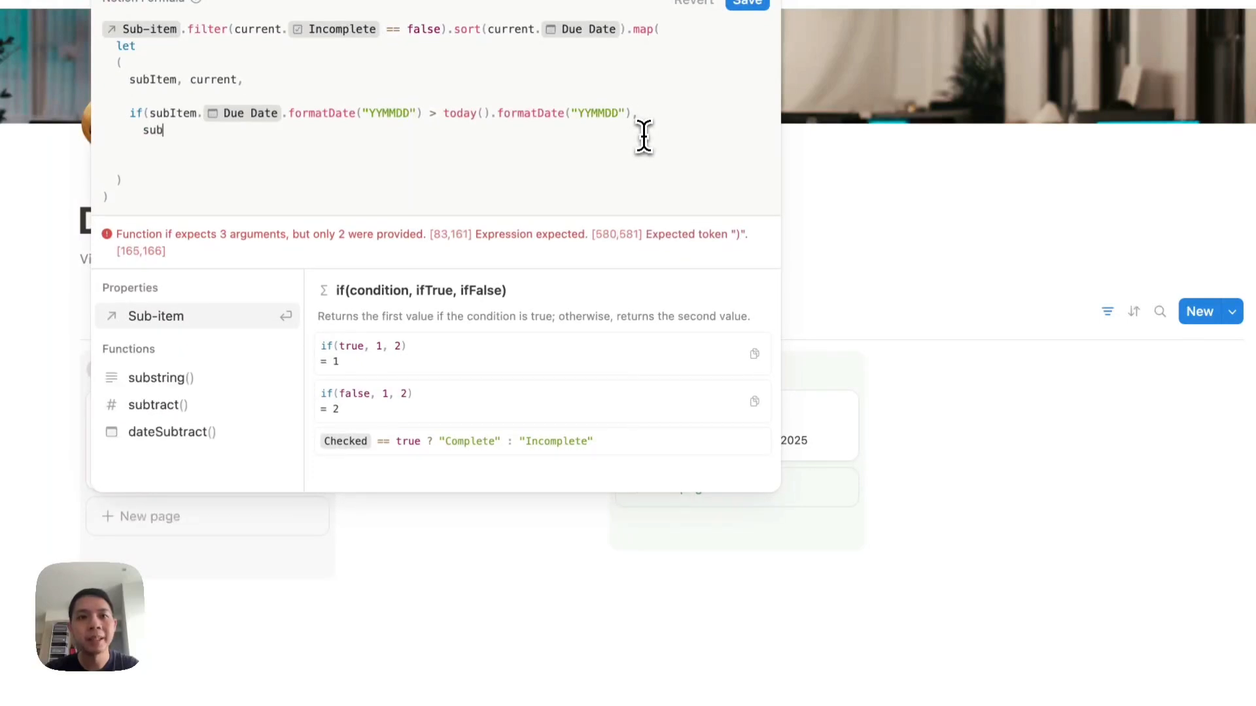
{"action": "type", "text": "Item,"}
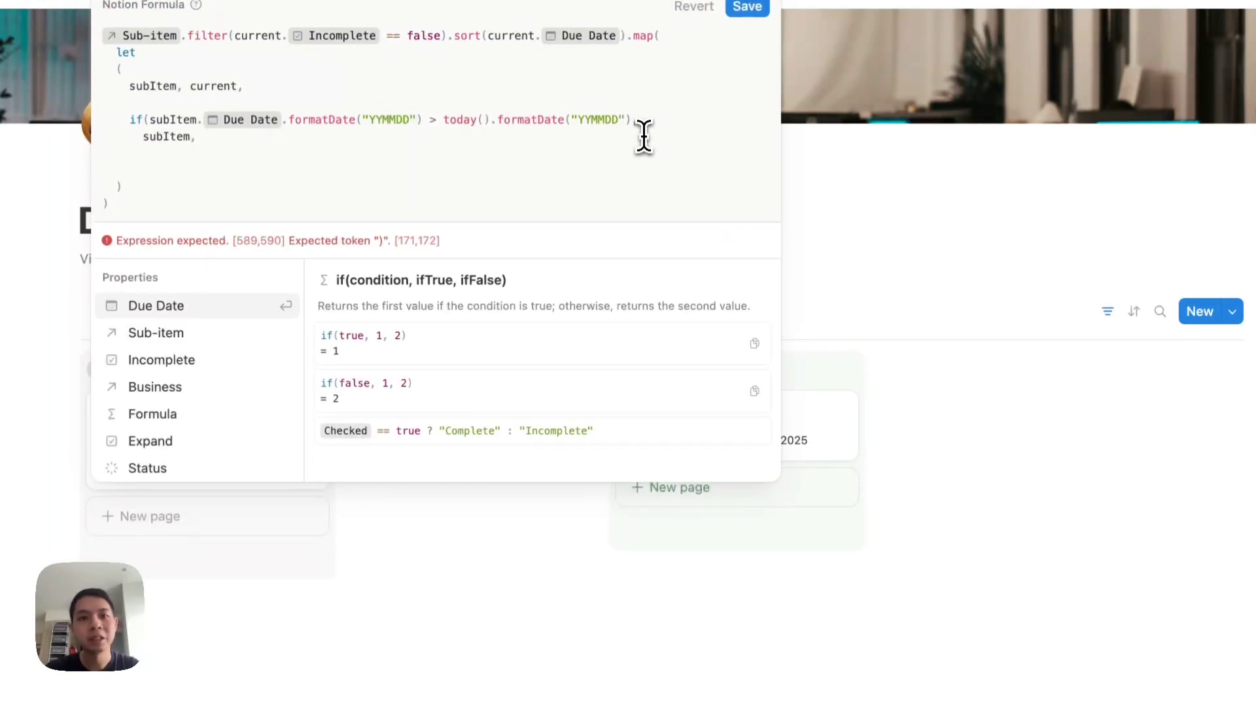
{"action": "type", "text": " \"Overdue\""}
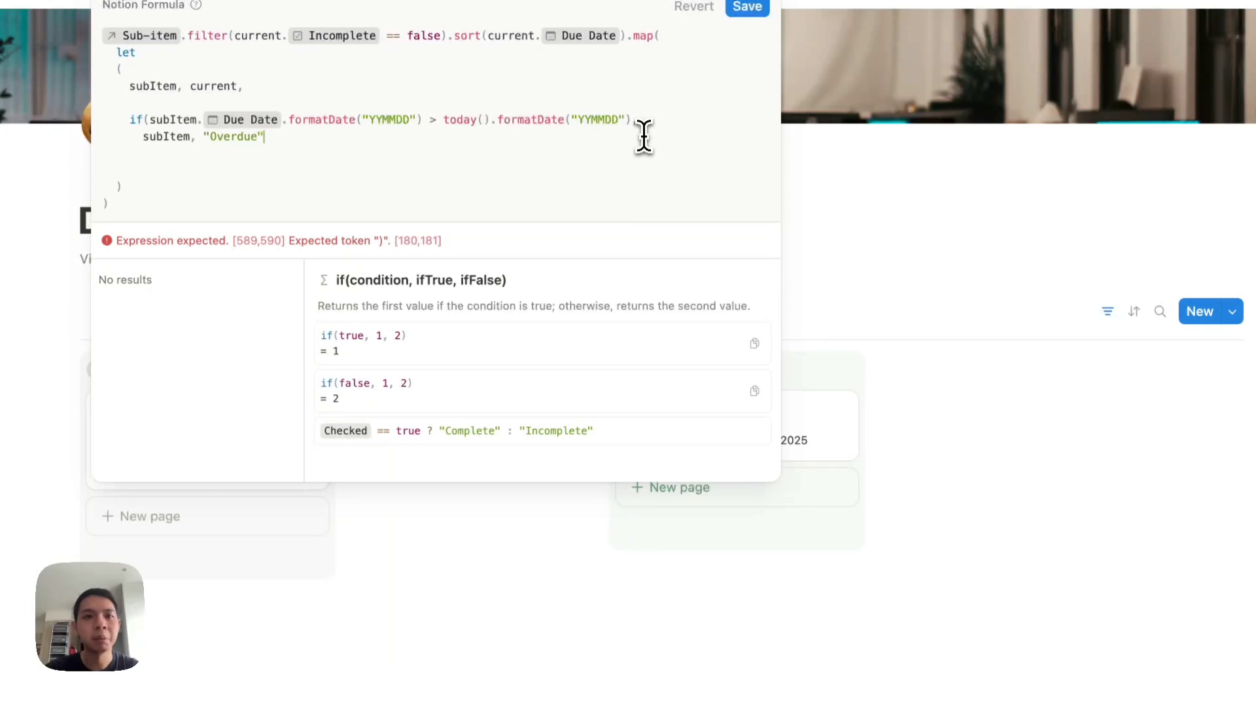
{"action": "type", "text": ")"}
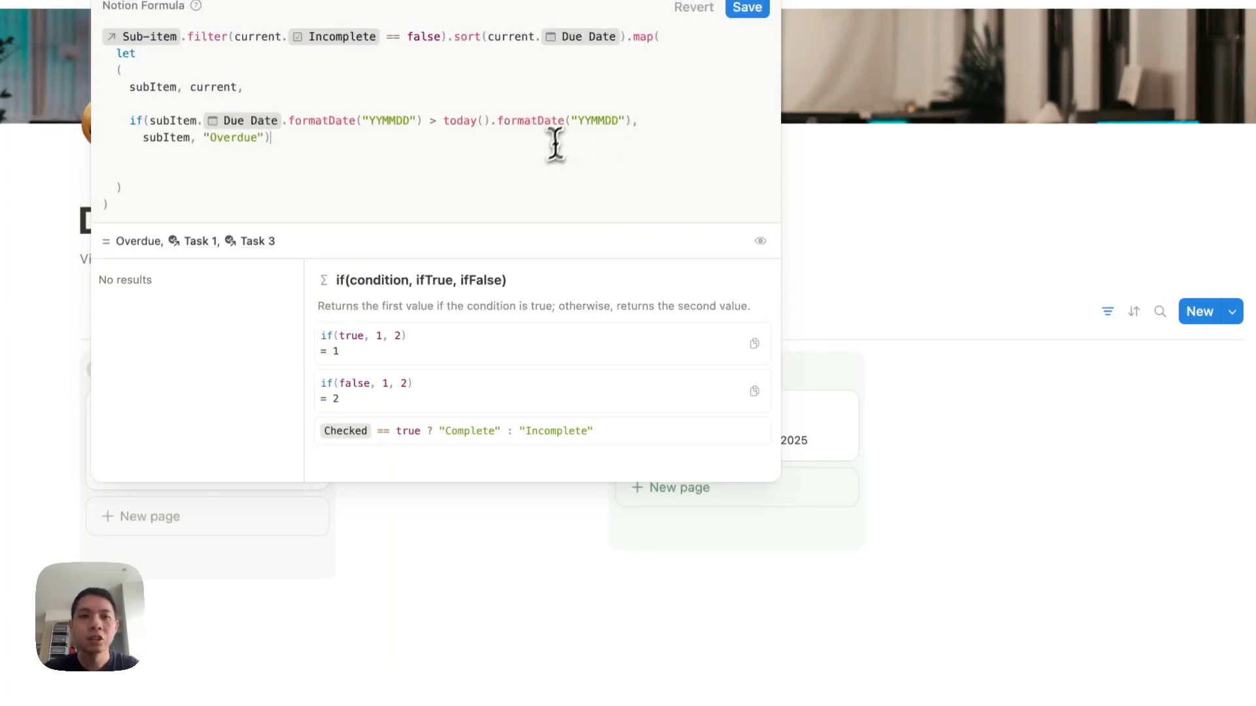
{"action": "left_click", "coordinate": [746, 8]}
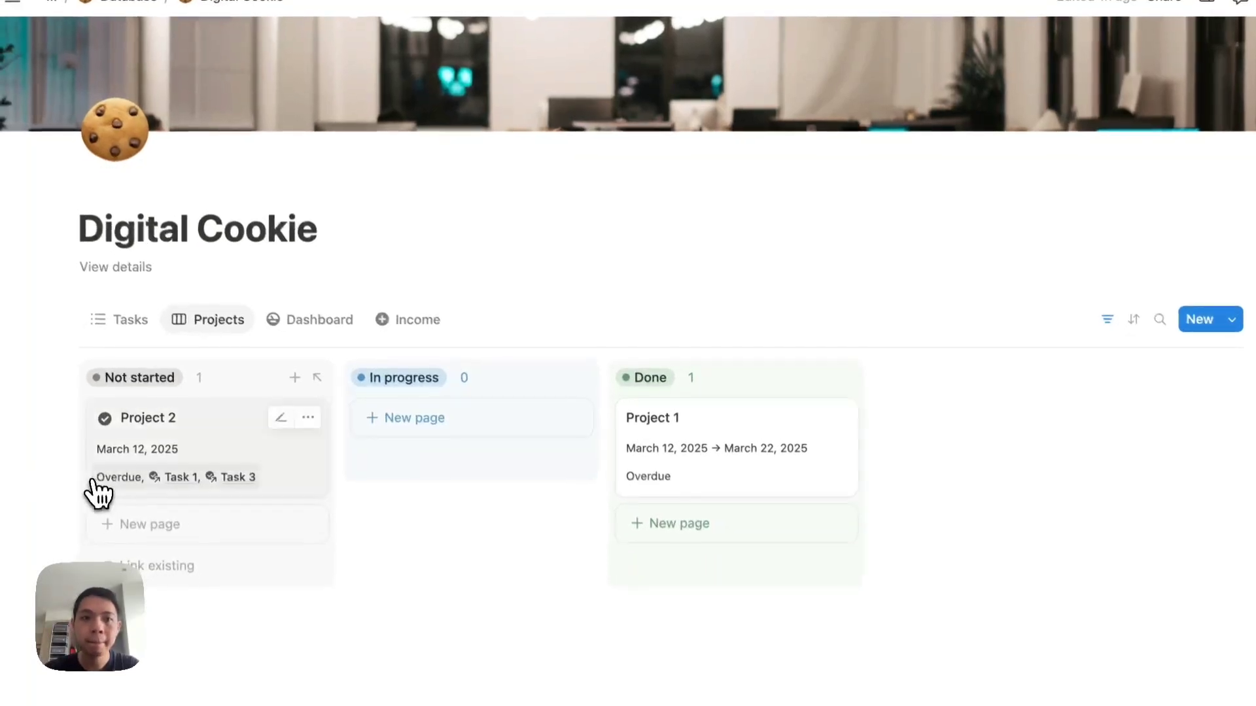
In the formula's if call, replace the "Overdue" result with subItem on its own line.
{"action": "left_click", "coordinate": [95, 484]}
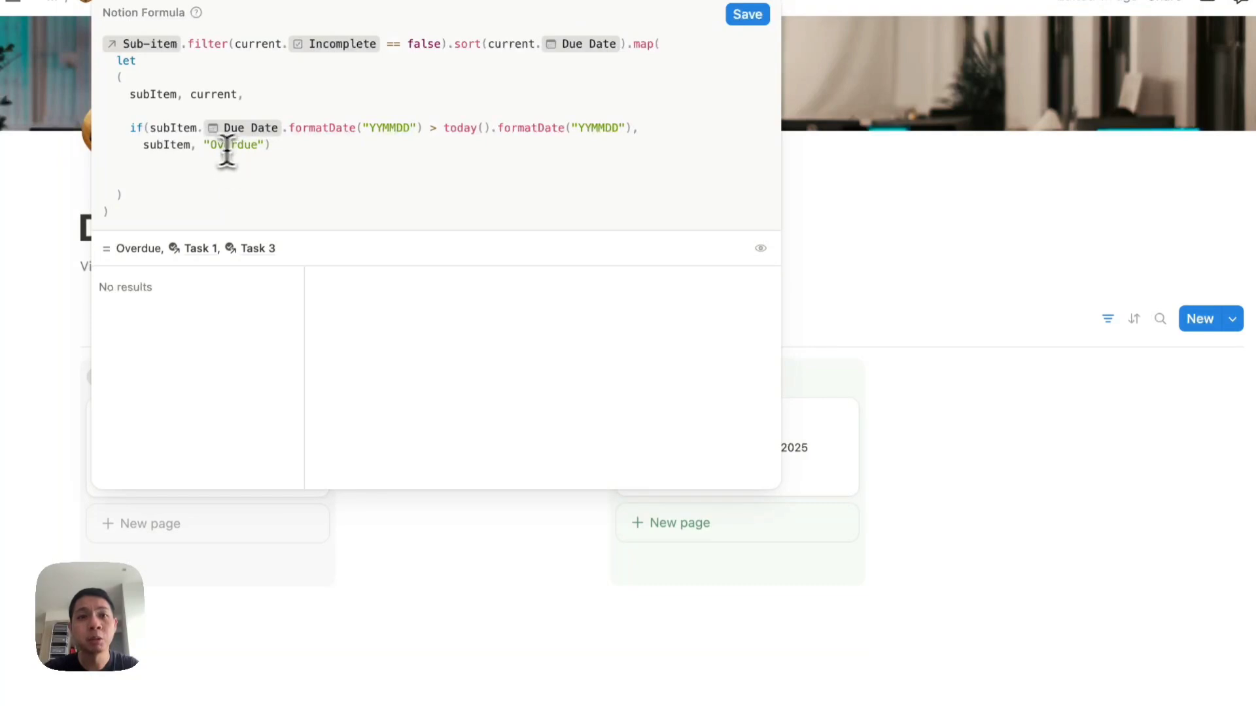
{"action": "left_click", "coordinate": [246, 146]}
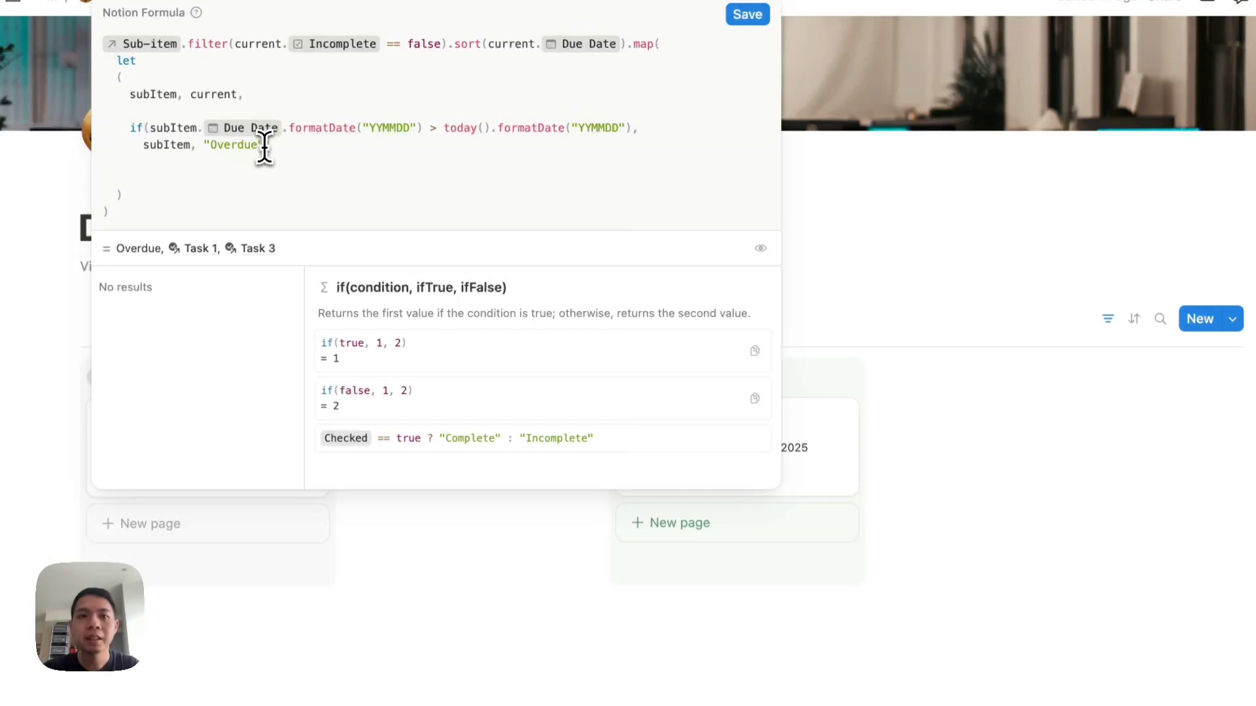
{"action": "left_click_drag", "start_coordinate": [260, 145], "coordinate": [207, 148]}
{"action": "key", "text": "BackSpace"}
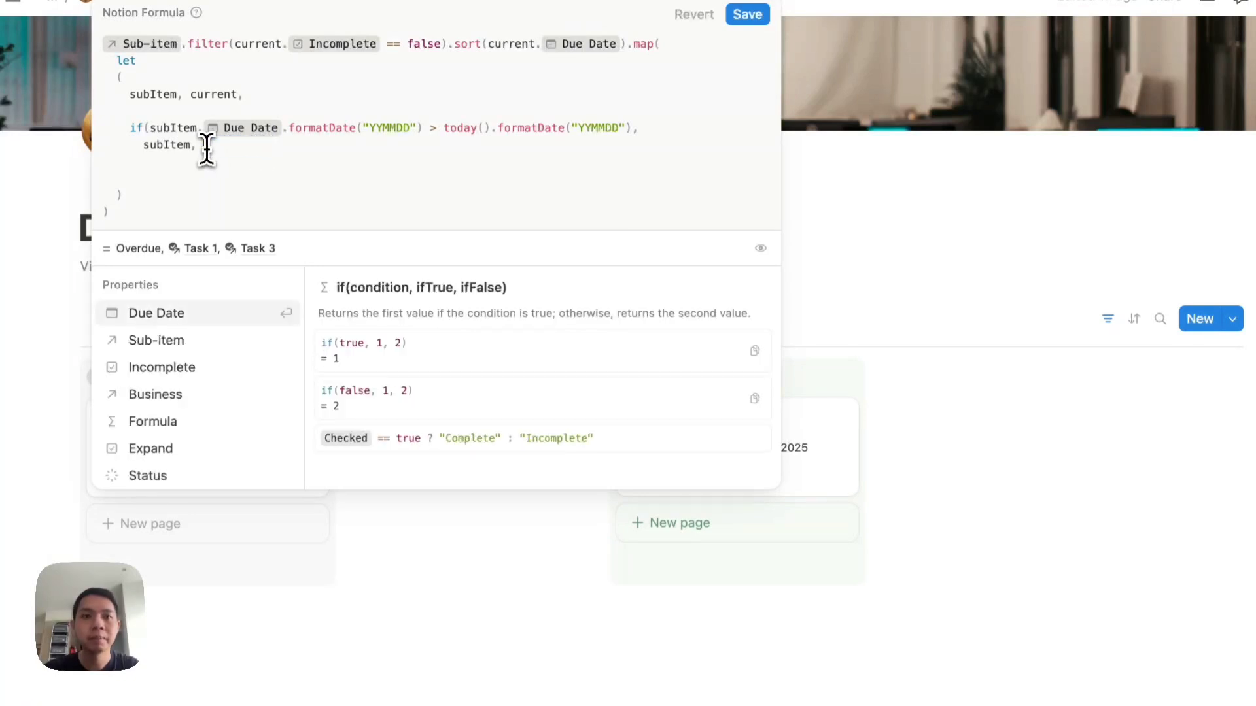
{"action": "key", "text": "Return"}
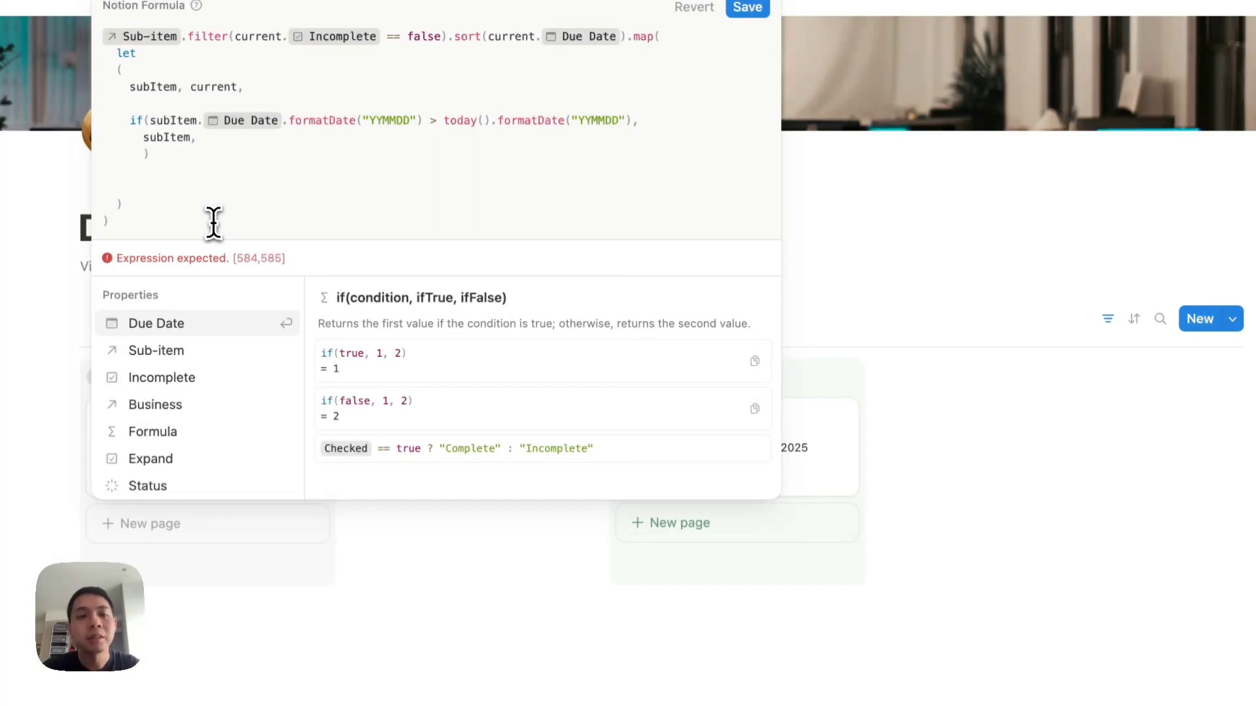
{"action": "type", "text": "sub"}
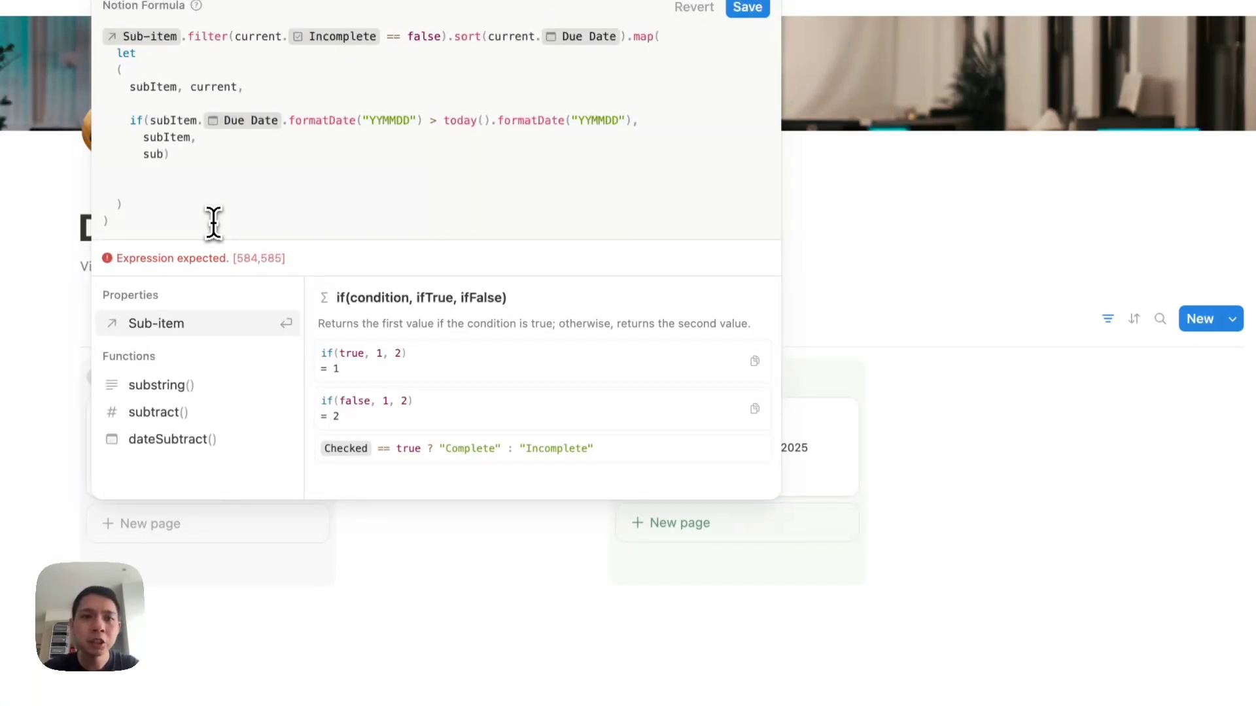
{"action": "type", "text": "item"}
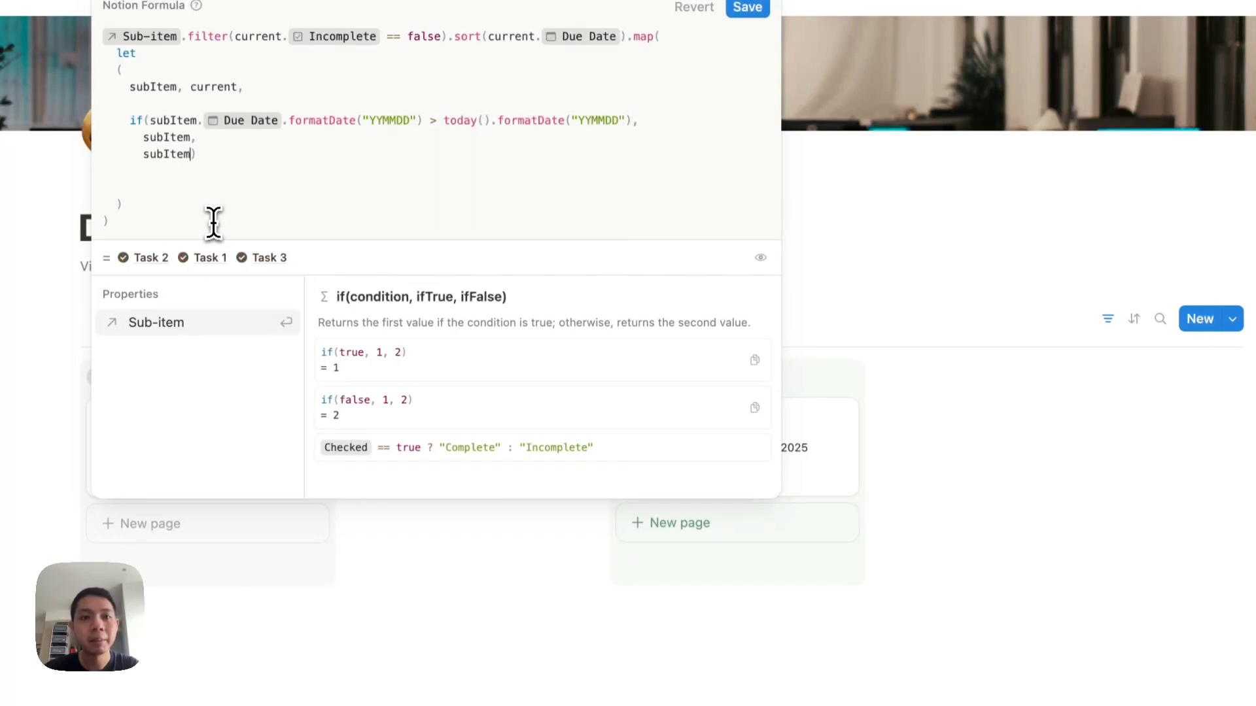
Append .style("red") to the if call's false-result subItem and save the formula.
{"action": "type", "text": ".sty"}
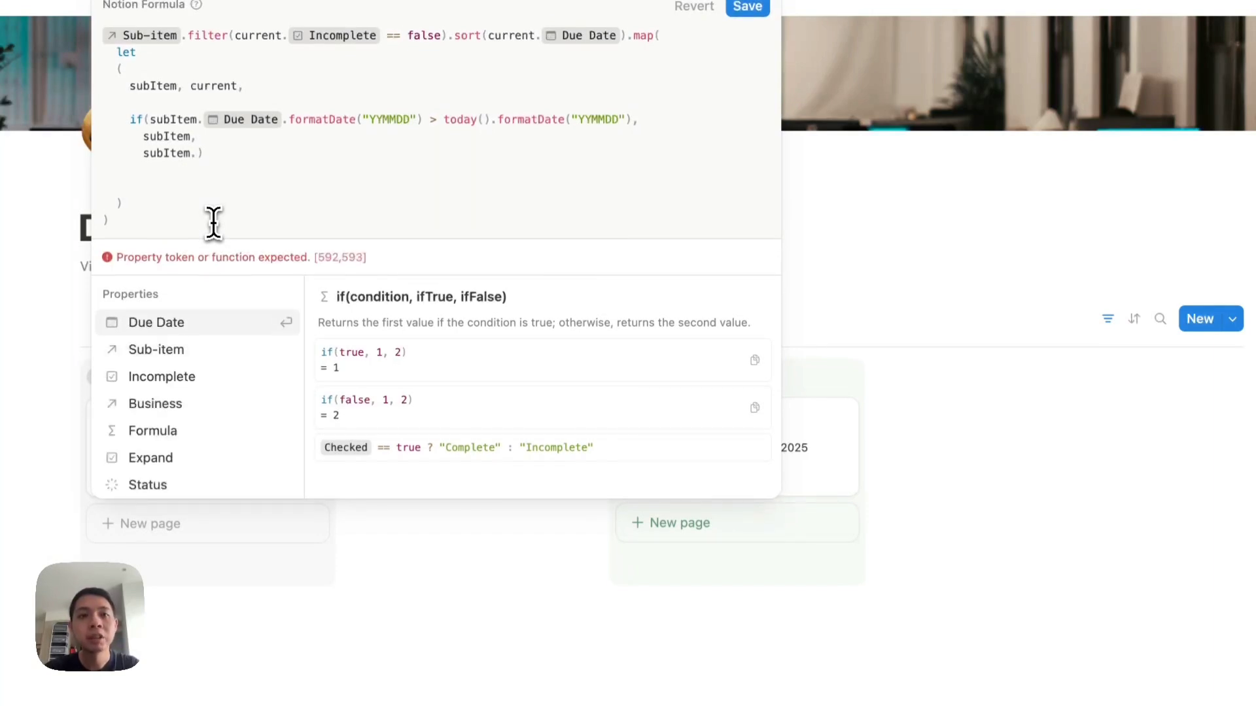
{"action": "type", "text": "le("}
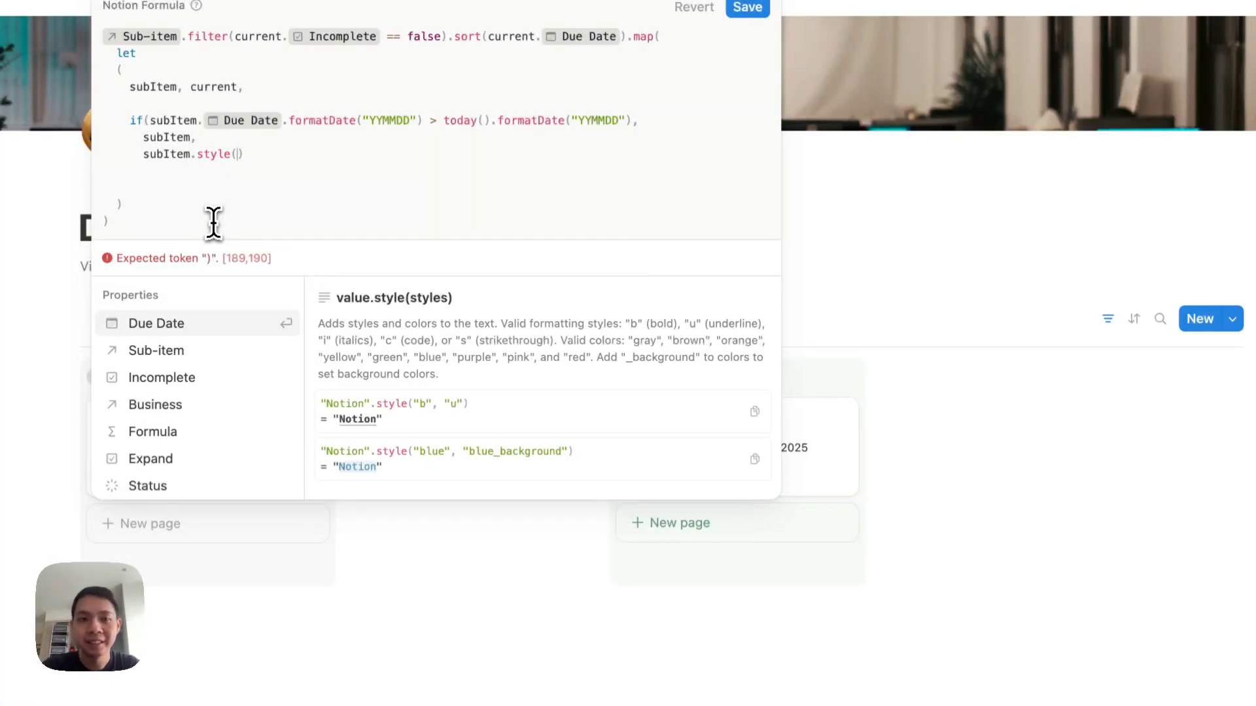
{"action": "type", "text": "\""}
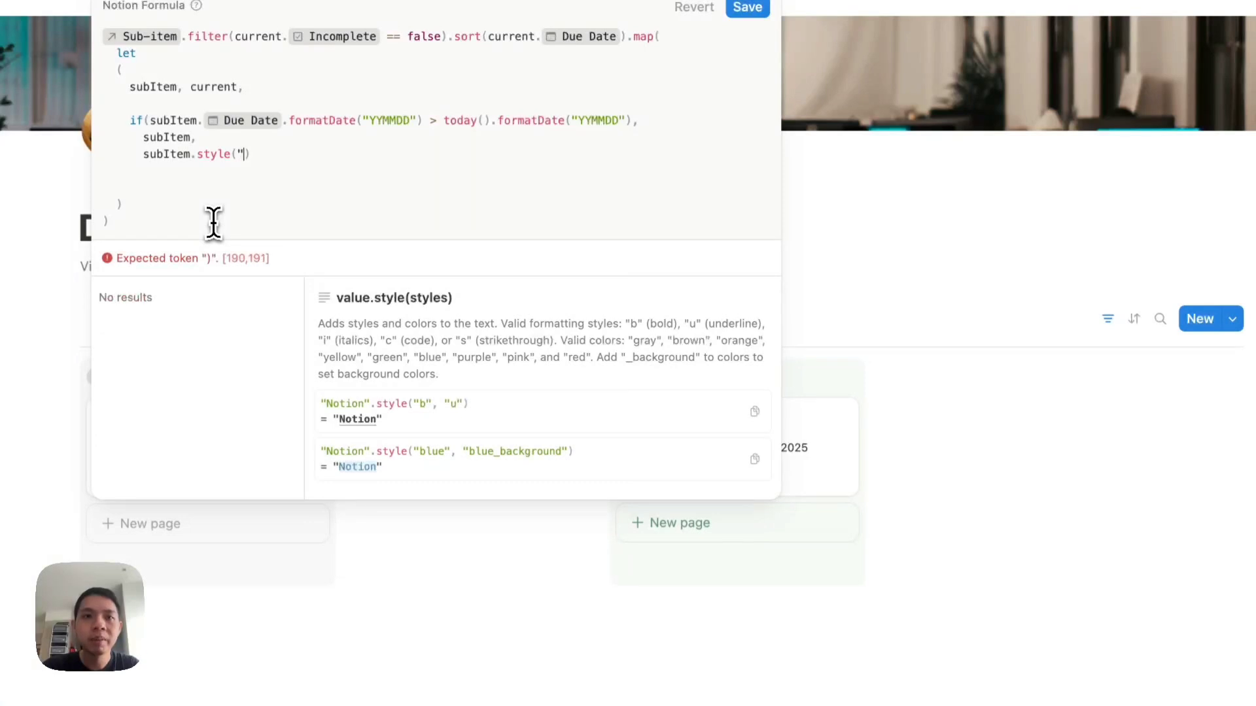
{"action": "type", "text": ")"}
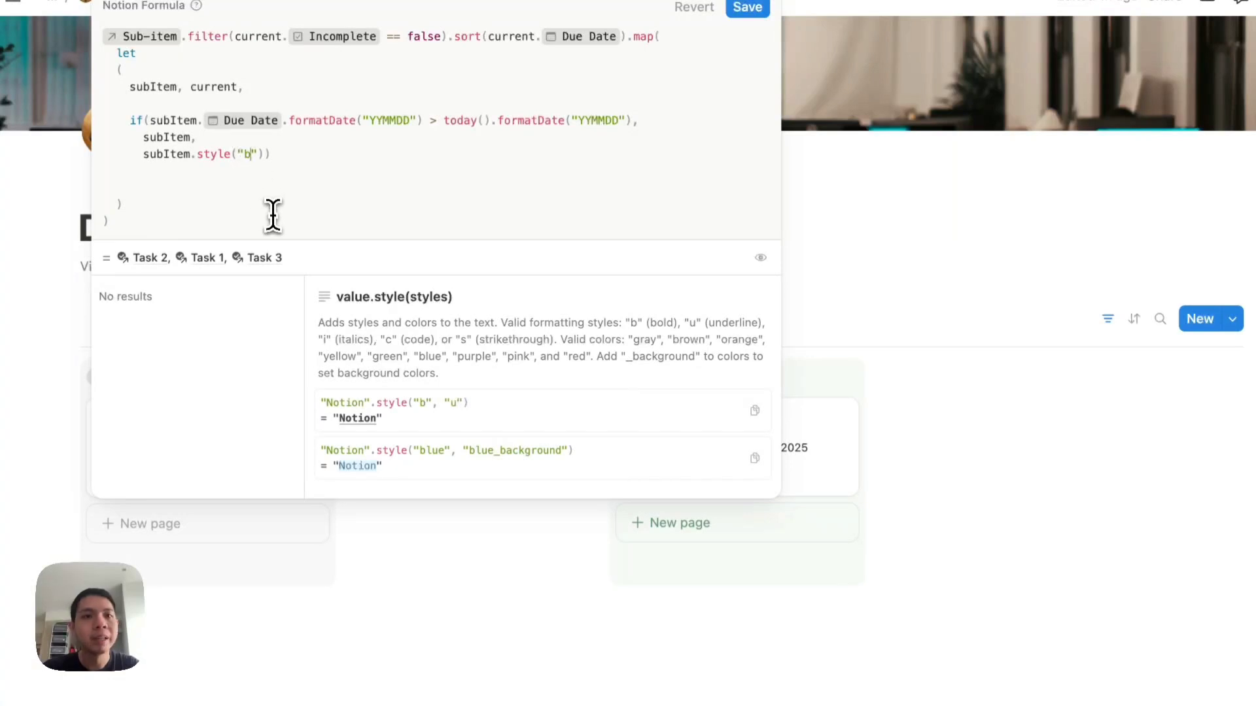
{"action": "type", "text": "red"}
{"action": "left_click", "coordinate": [746, 8]}
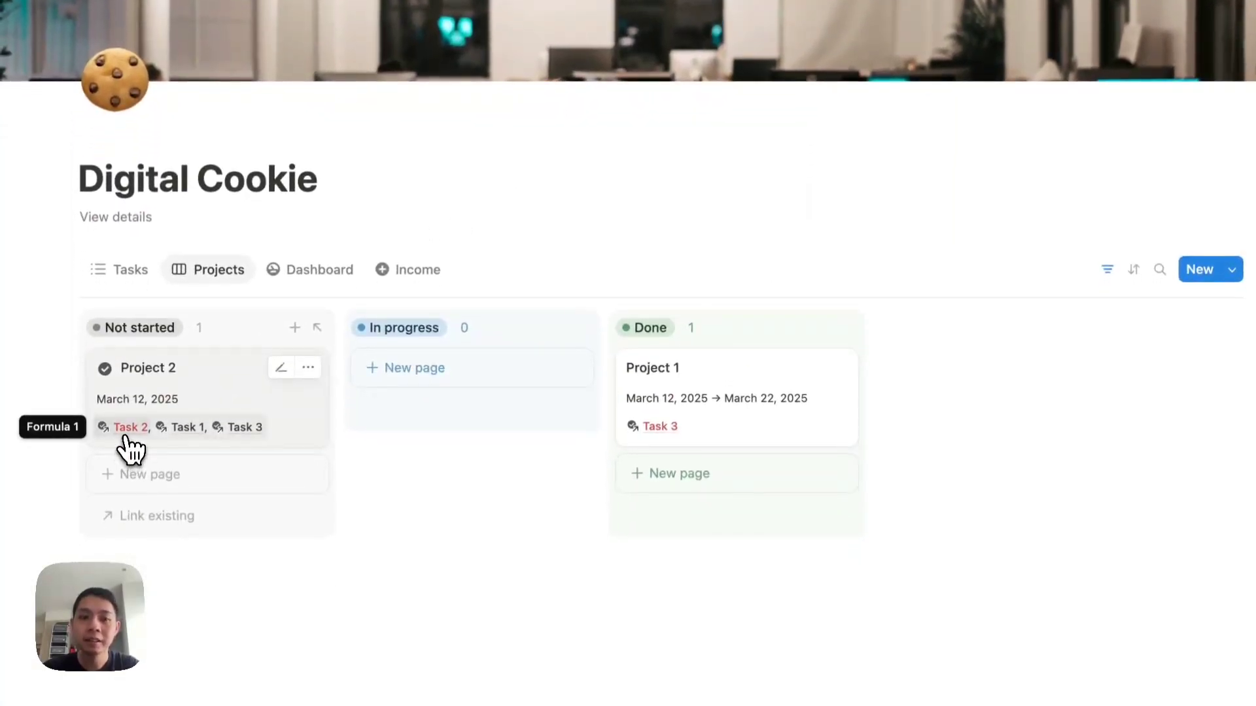
In Project 2, set Task 2's due date to March 18, 2025.
{"action": "left_click", "coordinate": [225, 395]}
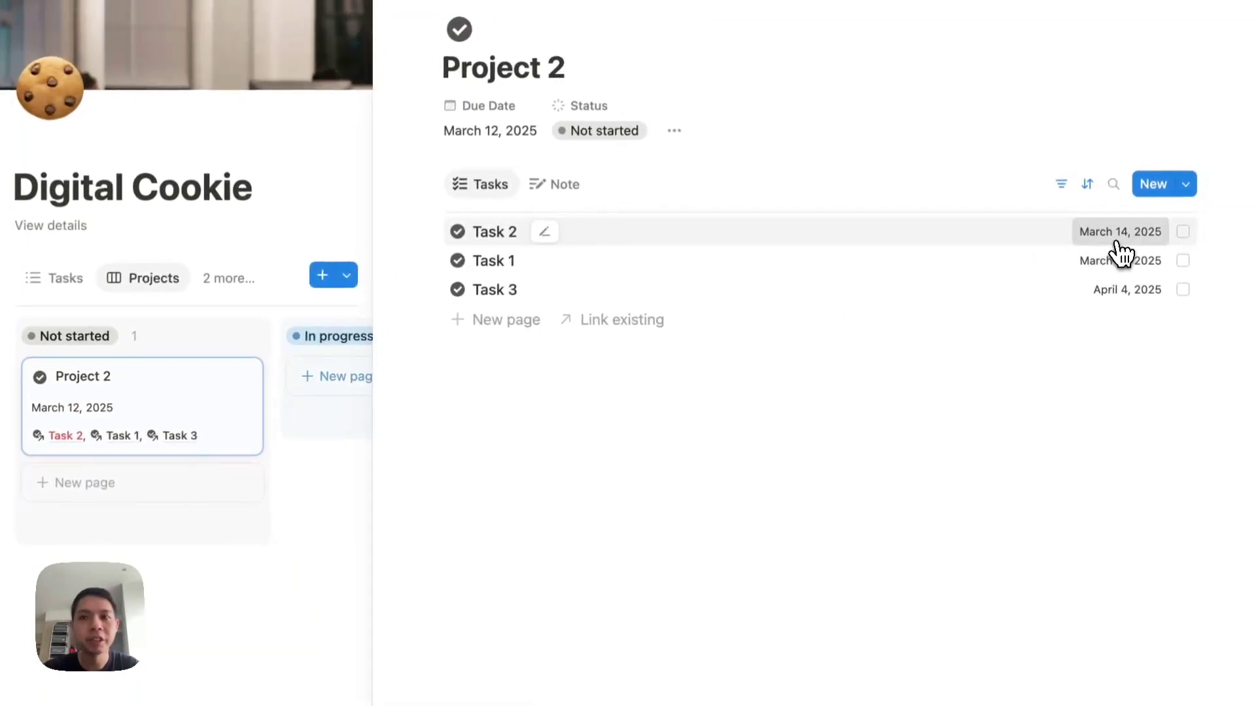
{"action": "left_click", "coordinate": [1141, 230]}
{"action": "left_click", "coordinate": [1100, 454]}
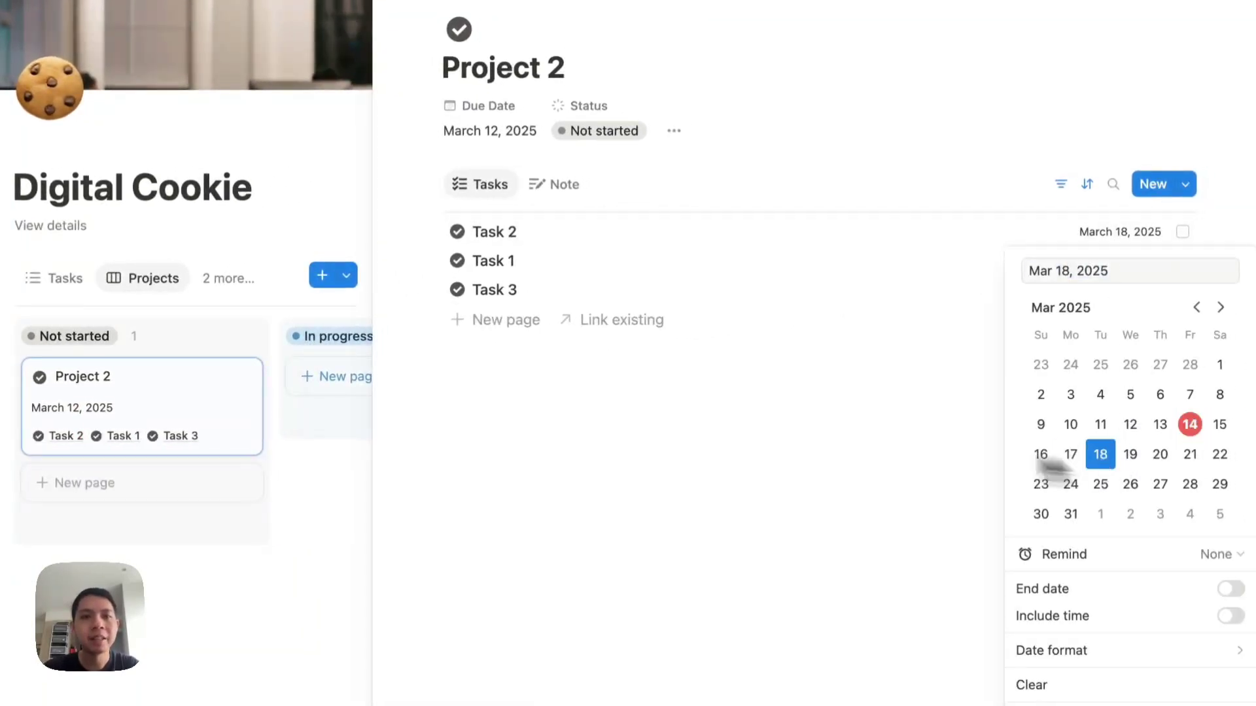
{"action": "key", "text": "Escape"}
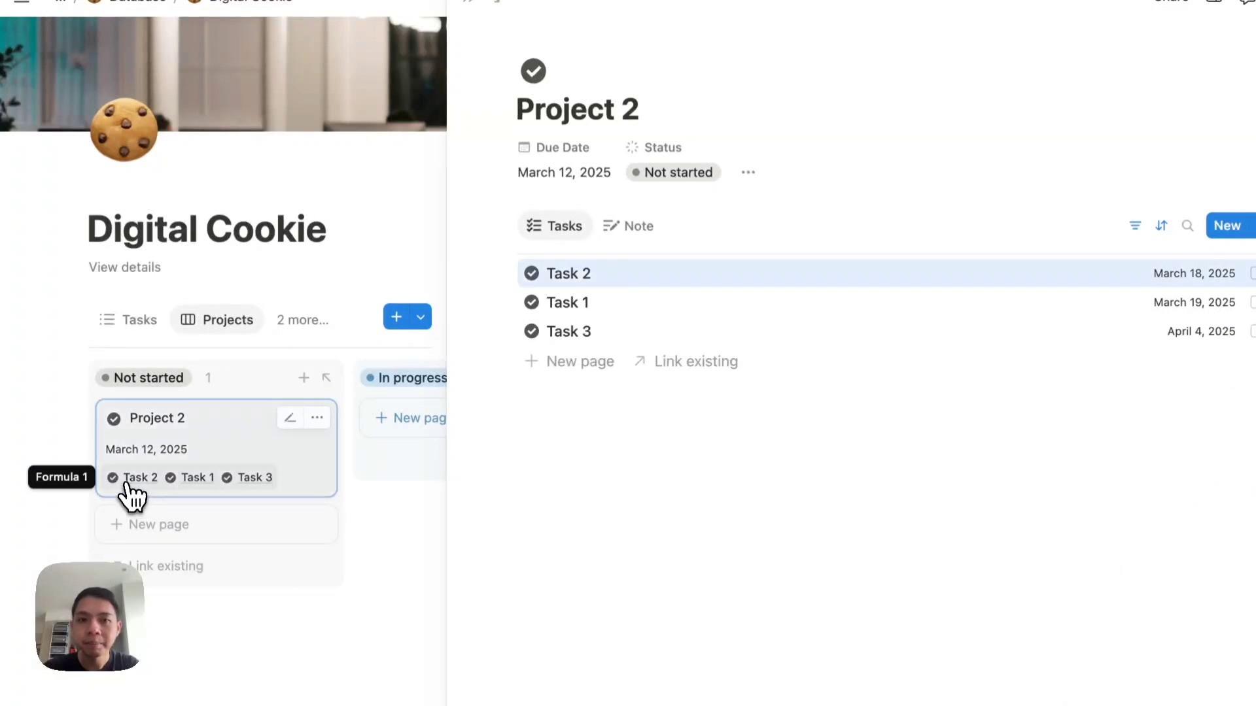
Check that Task 2 opens from the Project 2 card, and review the overdue-date condition in the card's formula.
{"action": "left_click", "coordinate": [138, 477]}
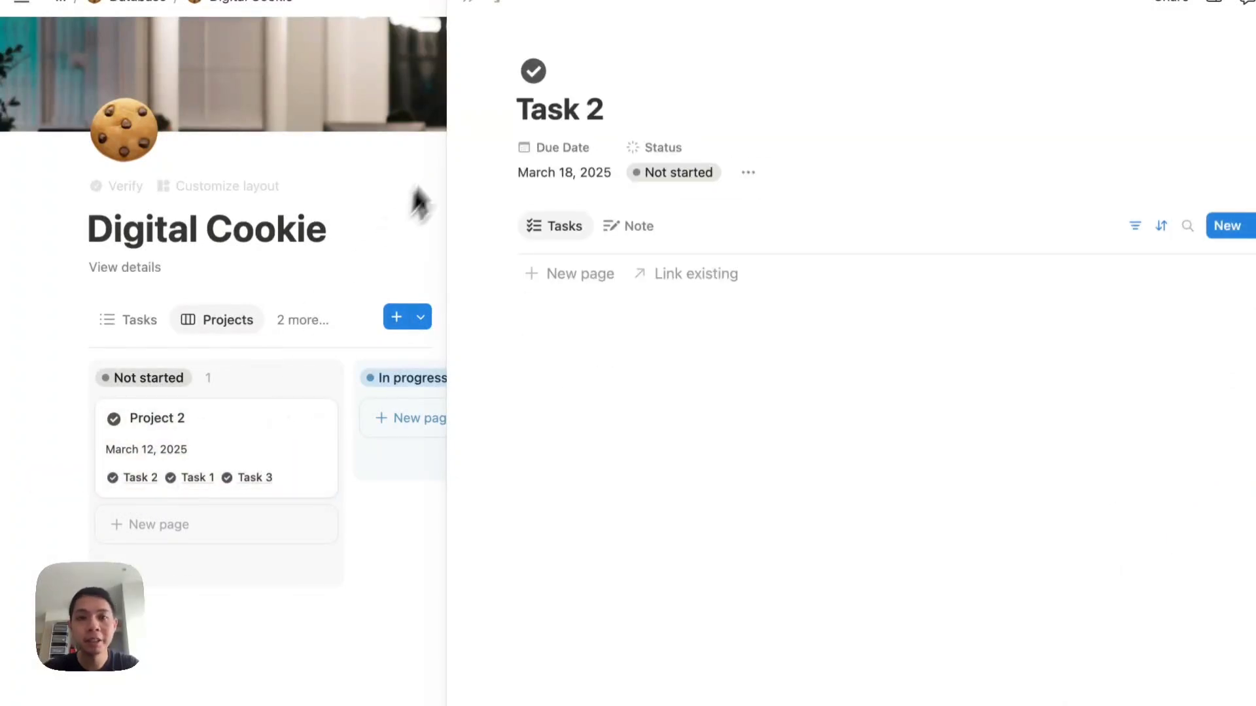
{"action": "left_click", "coordinate": [467, 3]}
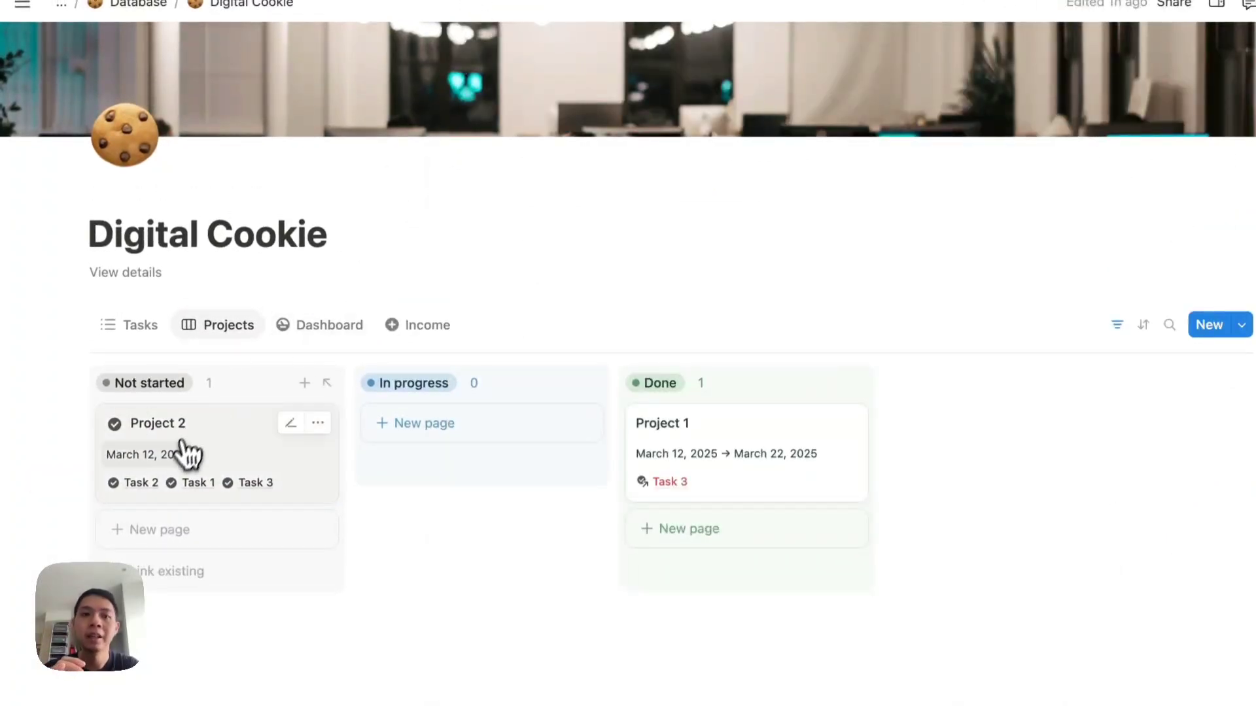
{"action": "left_click", "coordinate": [165, 479]}
{"action": "left_click", "coordinate": [437, 380]}
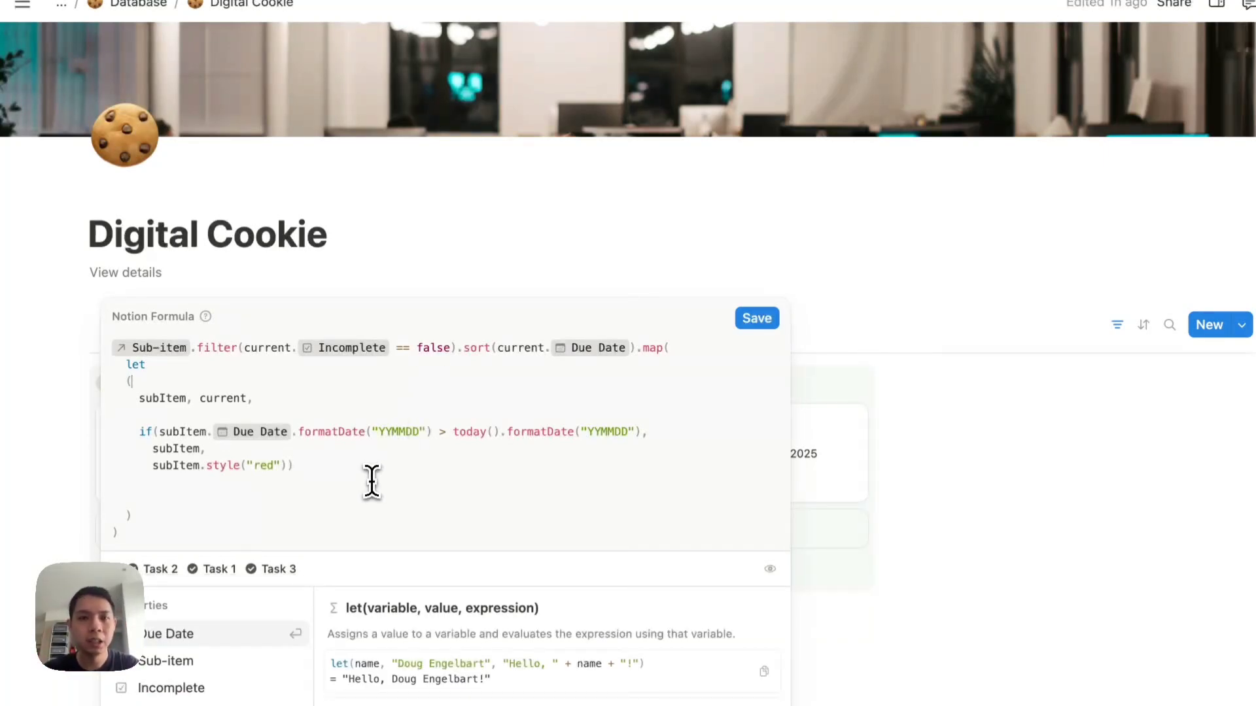
{"action": "left_click_drag", "start_coordinate": [172, 354], "coordinate": [120, 312]}
{"action": "left_click", "coordinate": [209, 412]}
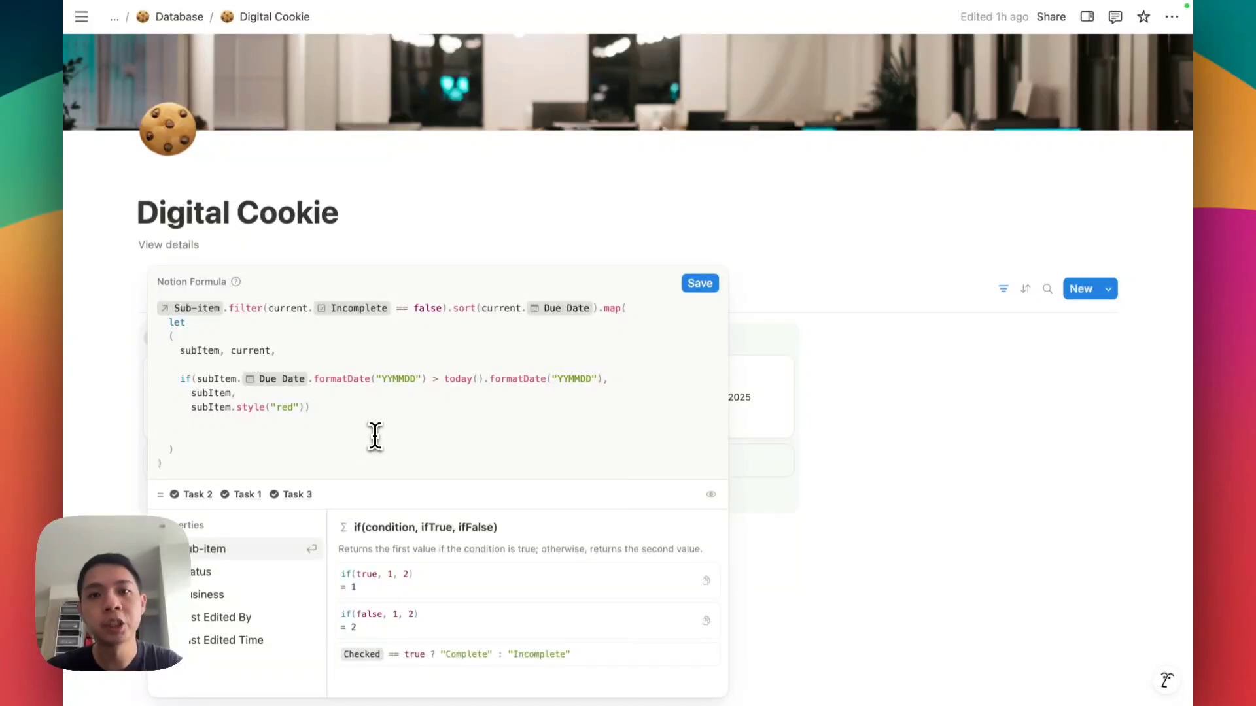
{"action": "left_click", "coordinate": [312, 410]}
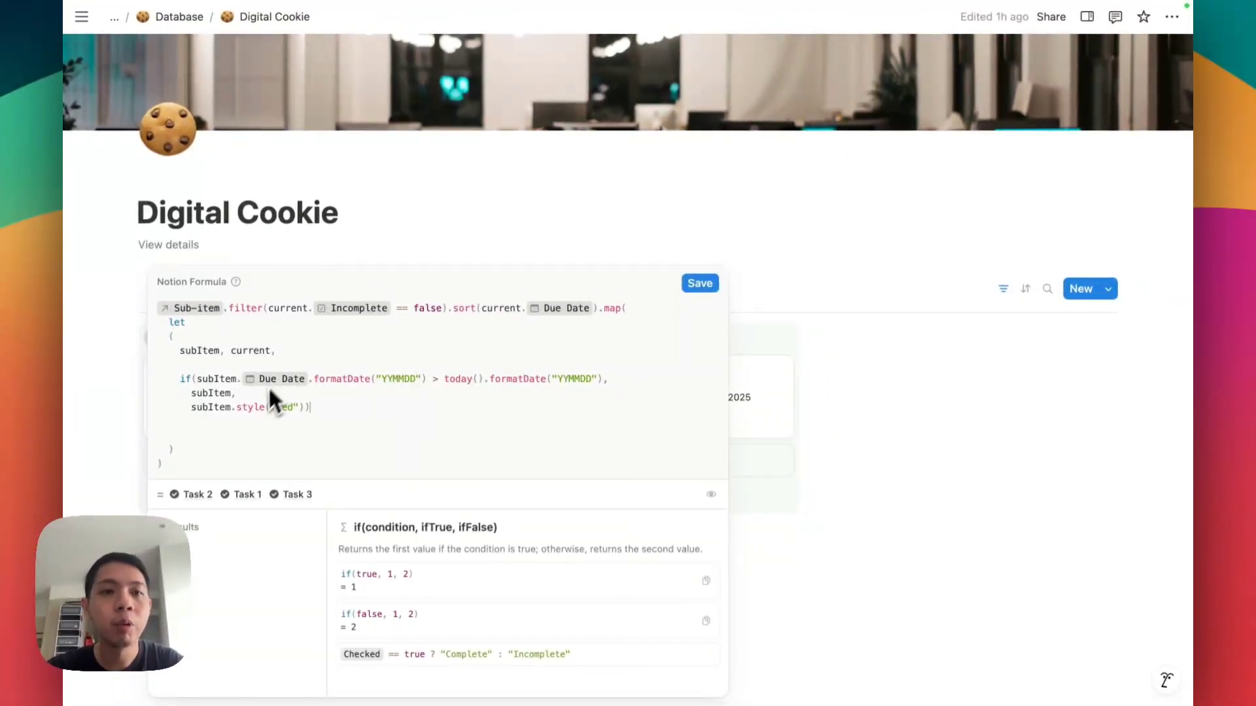
{"action": "left_click", "coordinate": [308, 220]}
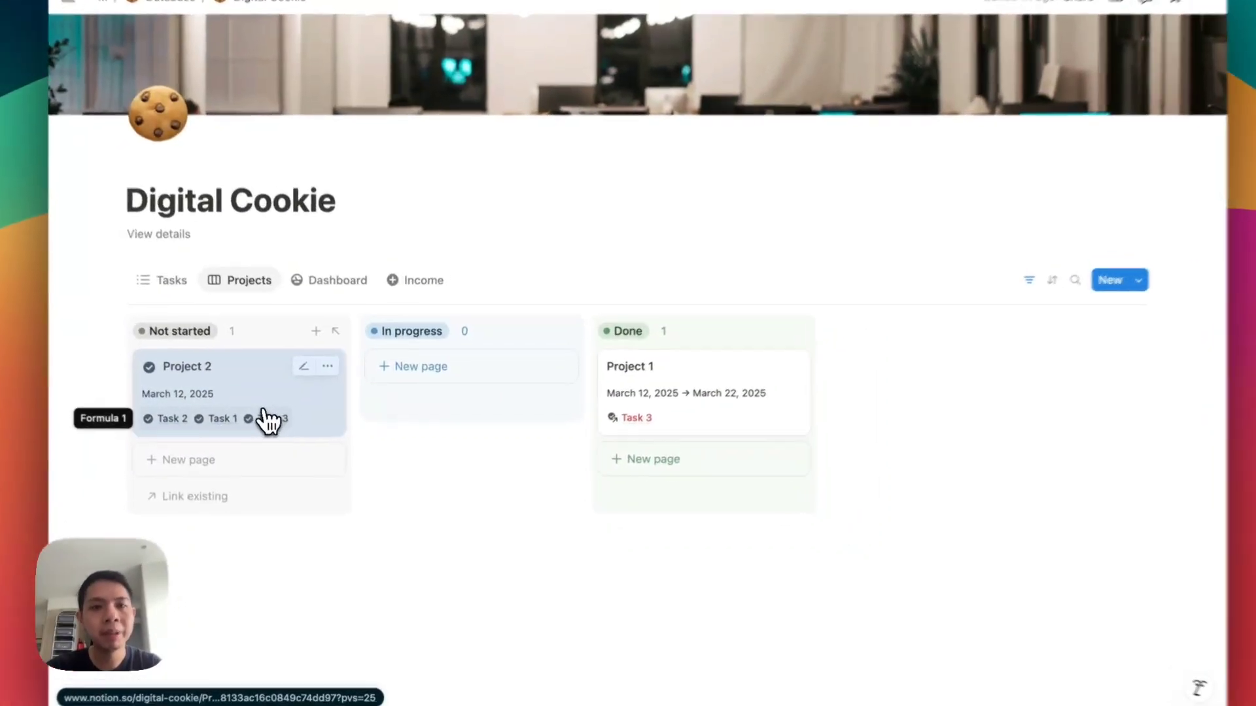
Append .join("\n") after the map call in the Project 2 card's formula and save it.
{"action": "left_click", "coordinate": [264, 414]}
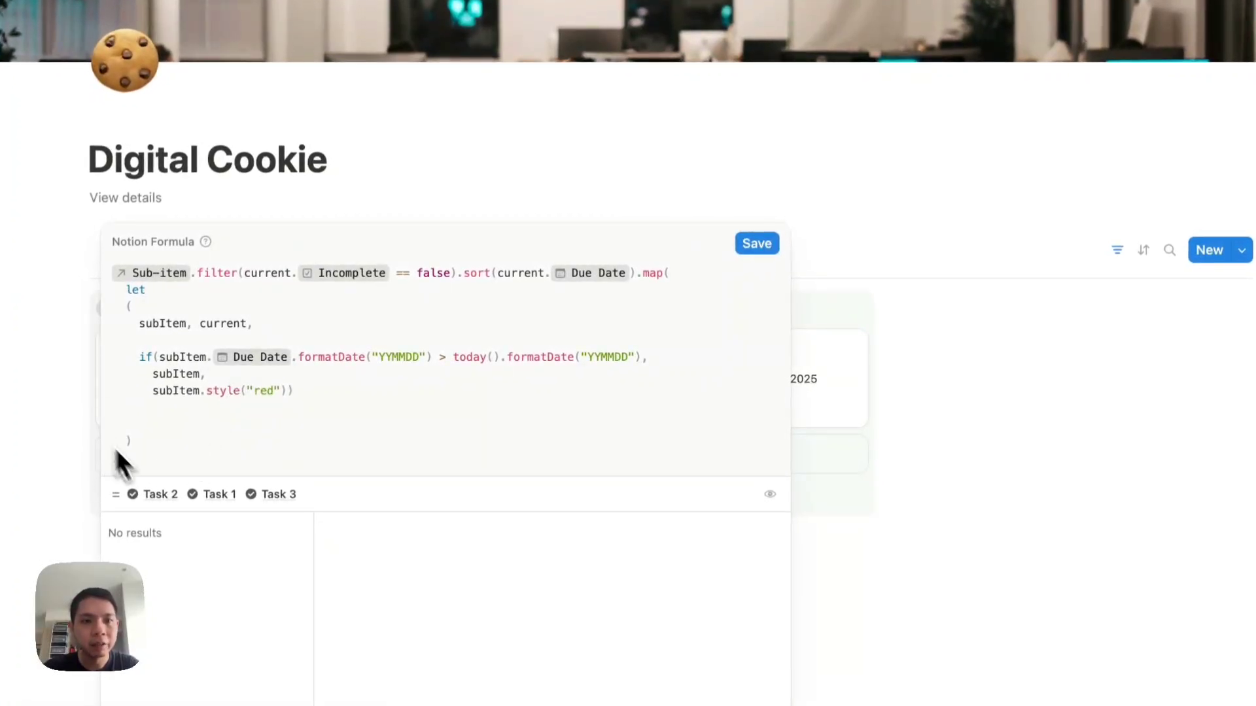
{"action": "type", "text": ".jo"}
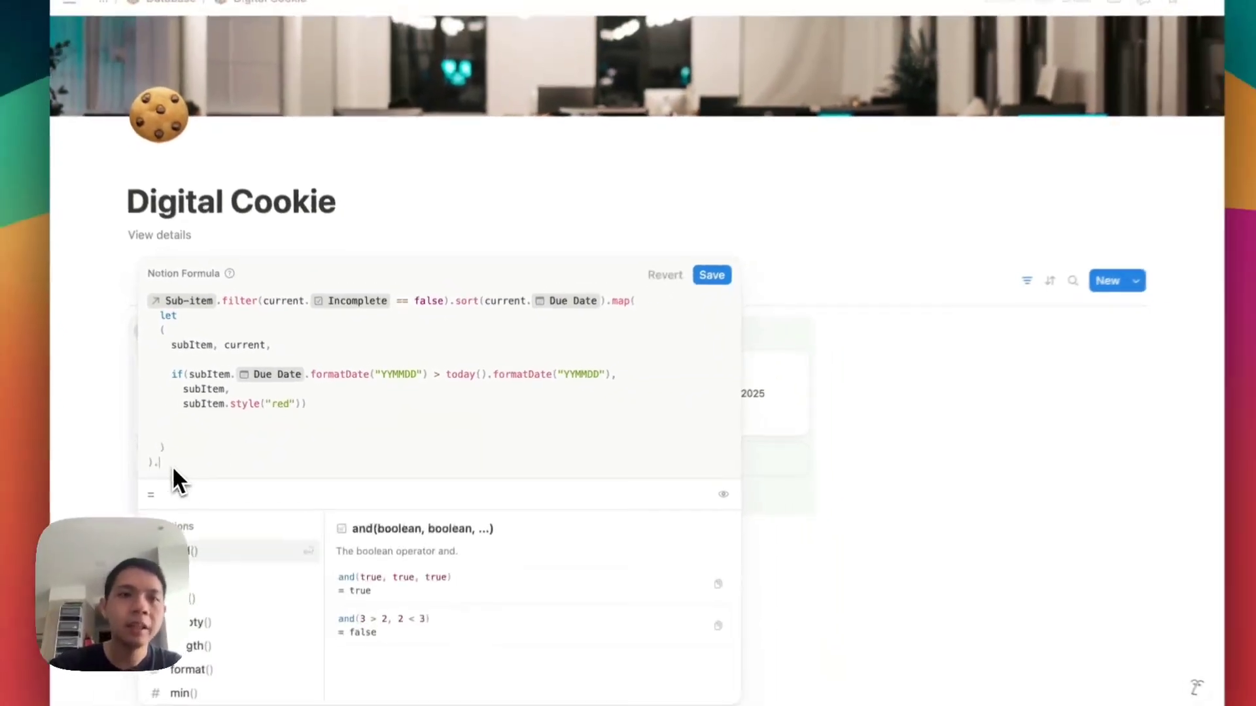
{"action": "type", "text": "in(\""}
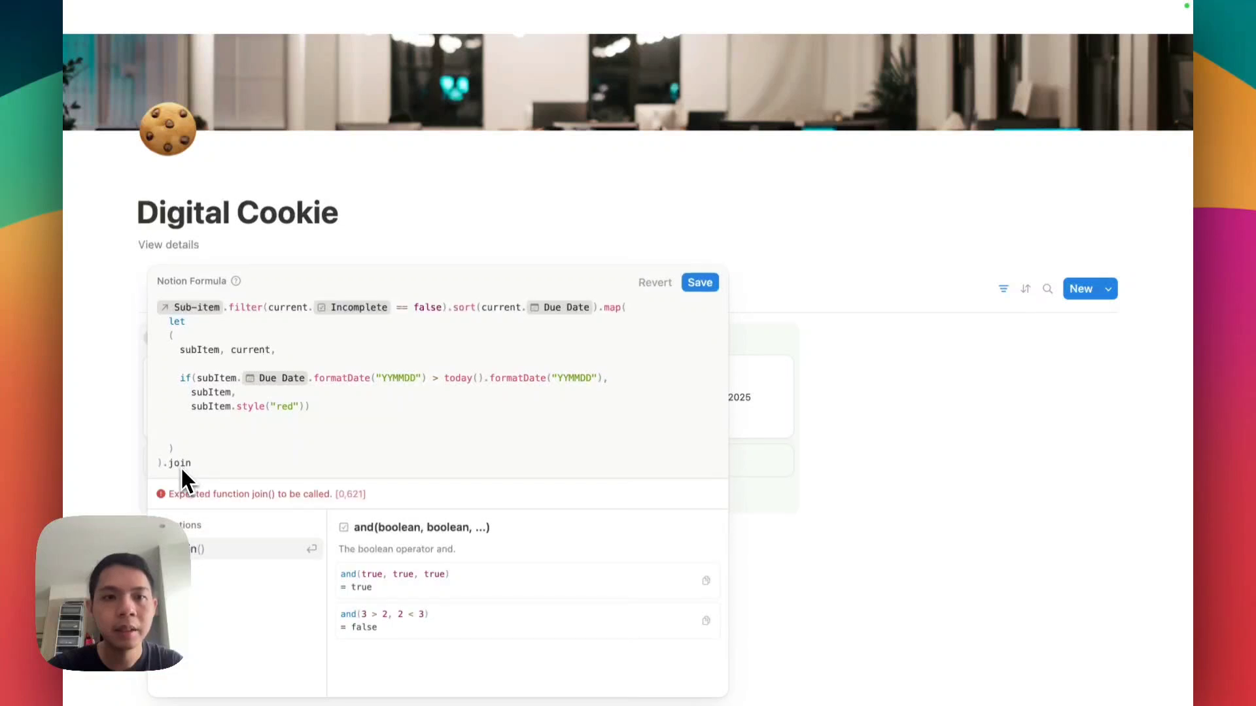
{"action": "type", "text": "\\n\")"}
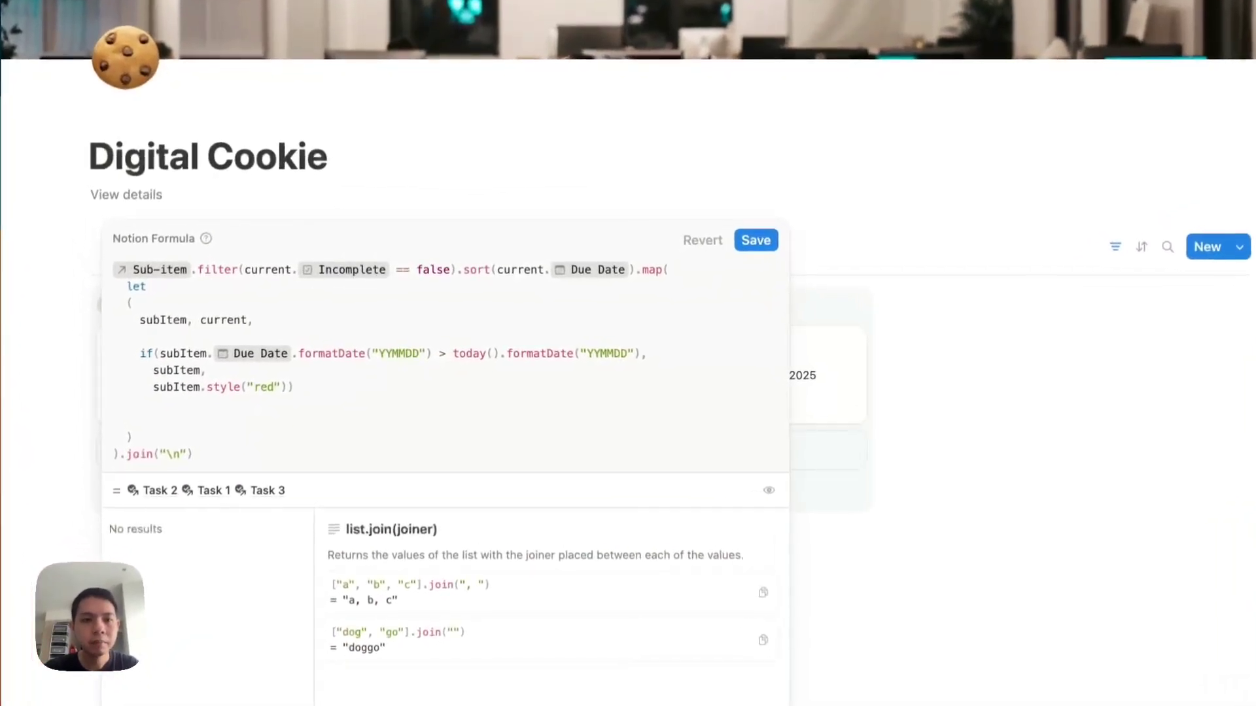
{"action": "left_click", "coordinate": [752, 247]}
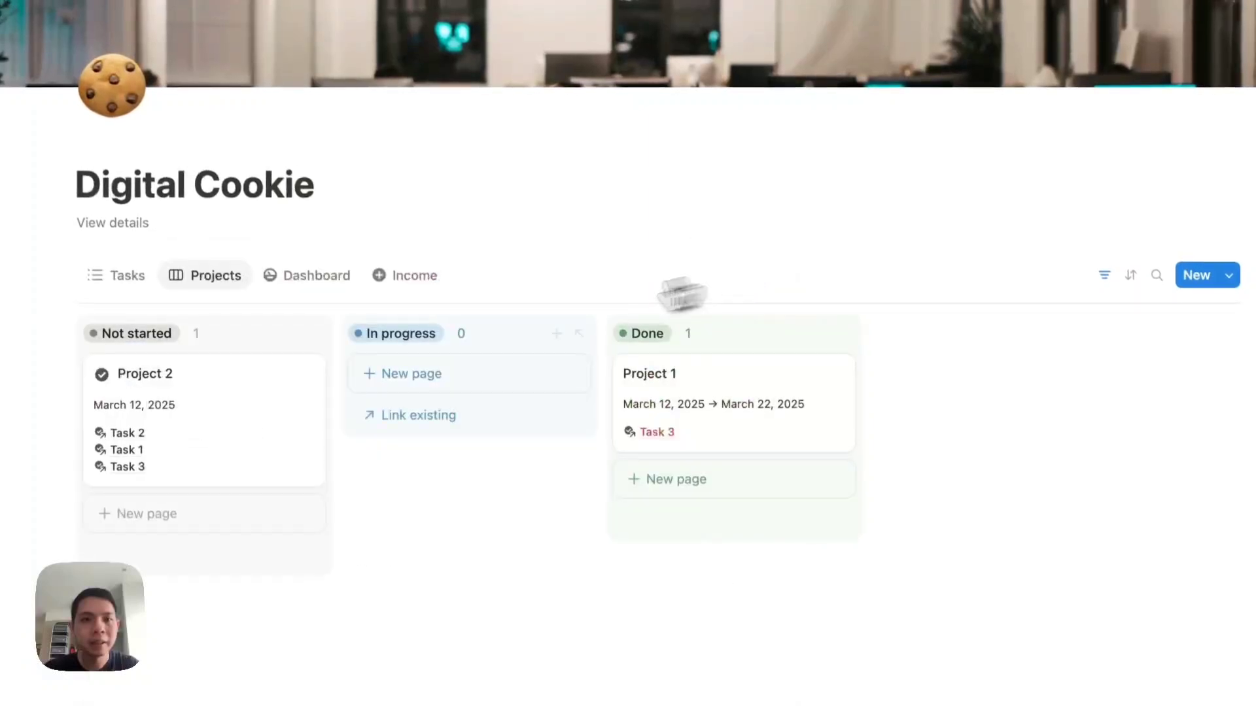
Open the Project 2 card's sub-task formula and examine the "\n" separator in its join call.
{"action": "left_click", "coordinate": [126, 432]}
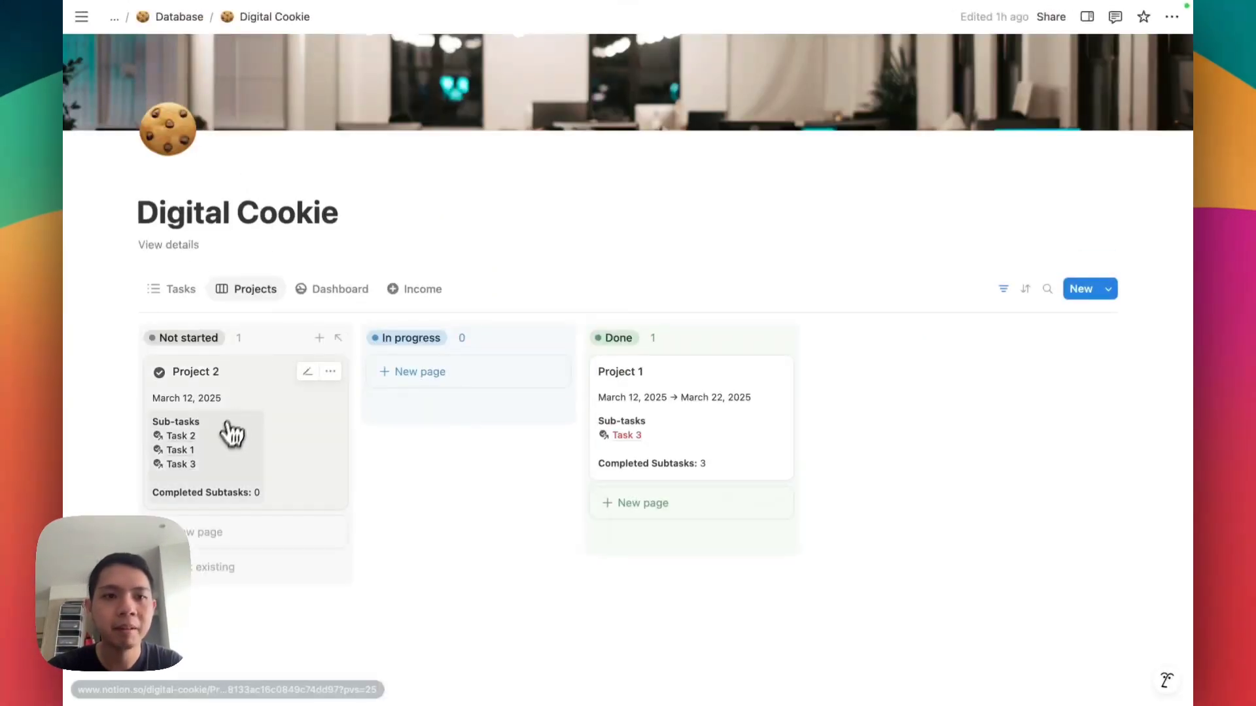
{"action": "left_click", "coordinate": [232, 429]}
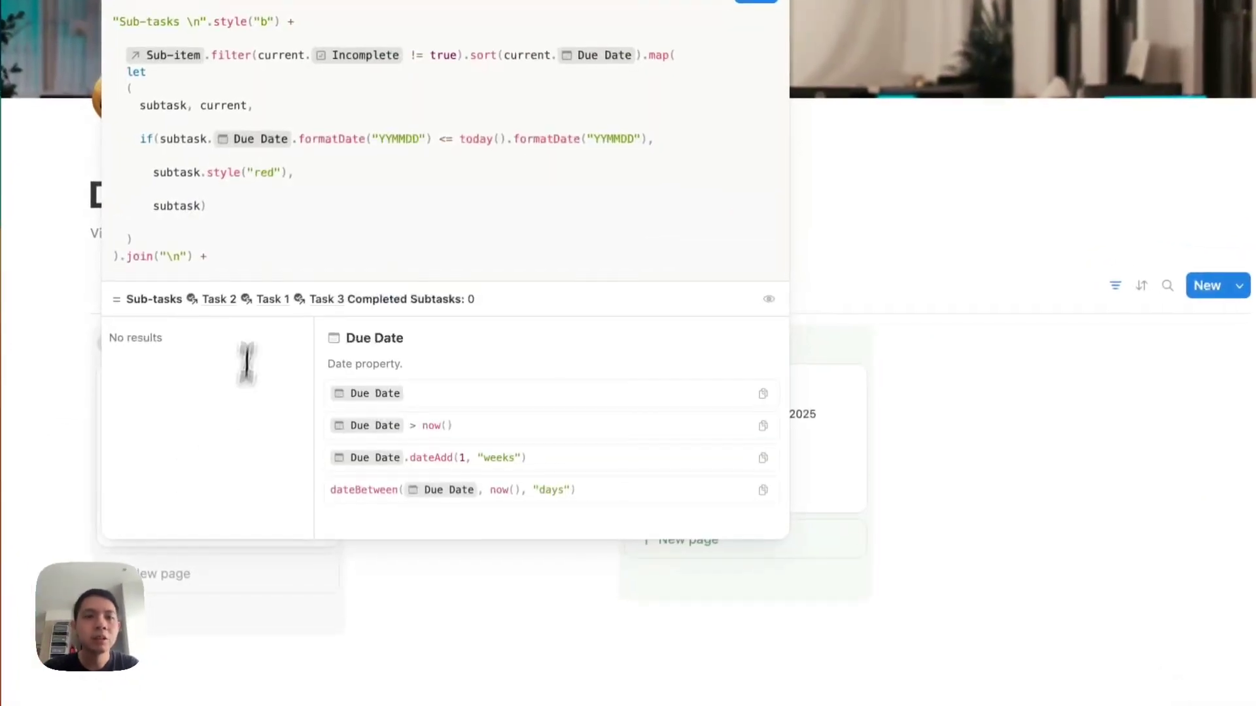
{"action": "left_click", "coordinate": [160, 259]}
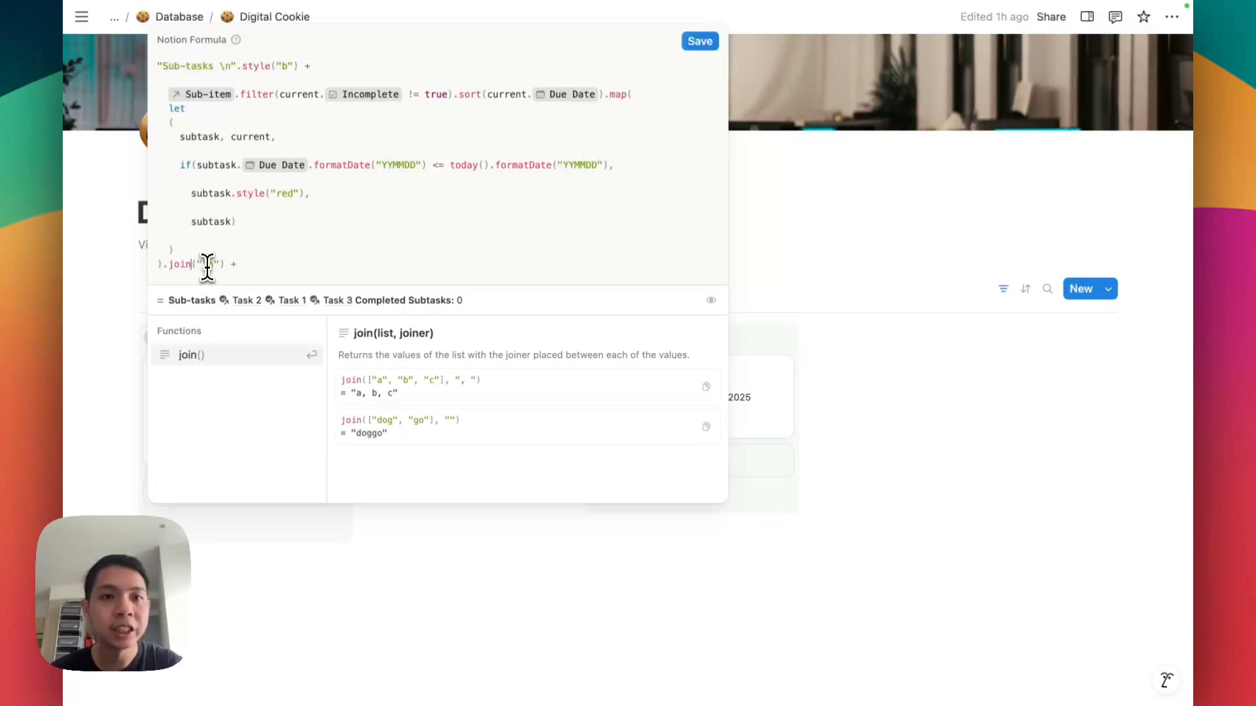
{"action": "double_click", "coordinate": [206, 264]}
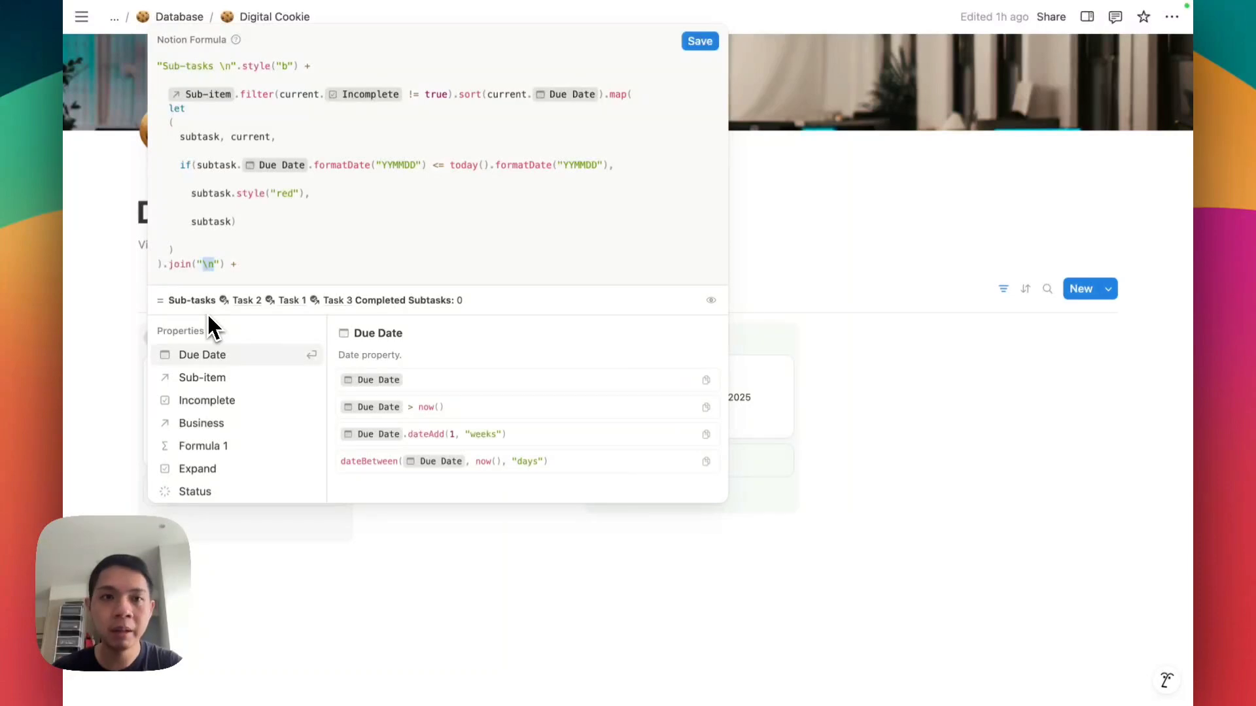
{"action": "left_click", "coordinate": [208, 264]}
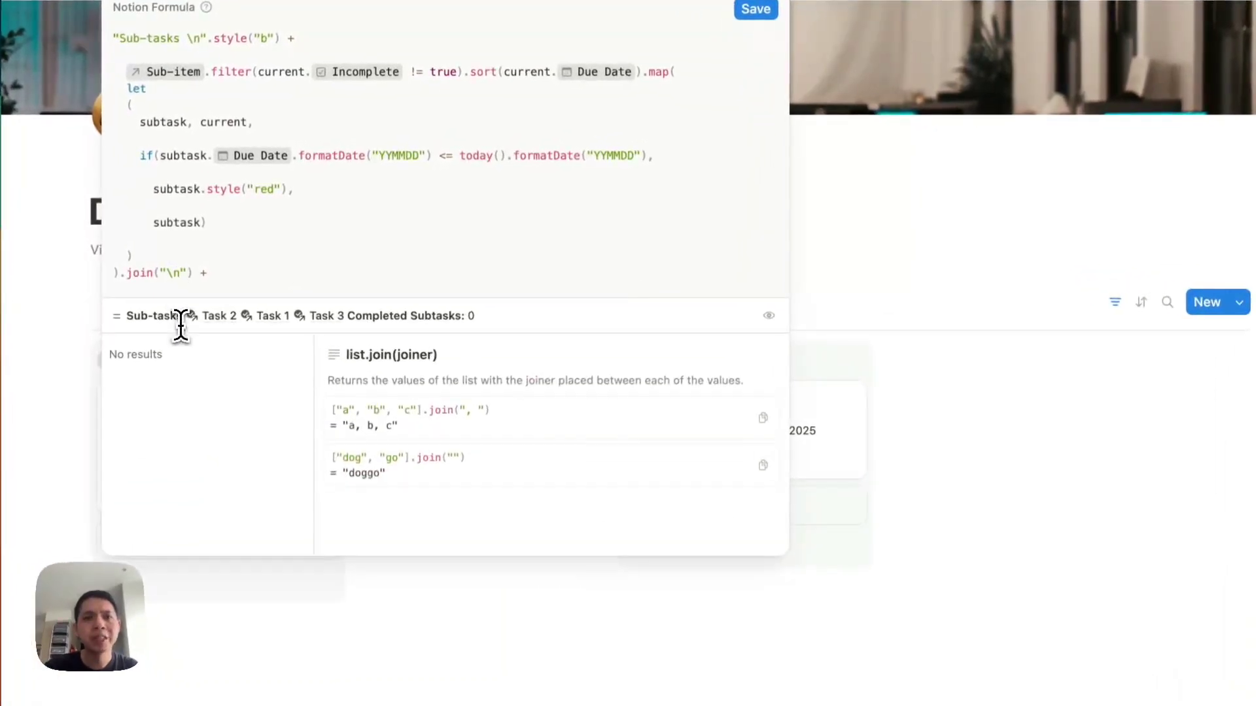
Try "a" as the separator in the formula's join call.
{"action": "key", "text": "BackSpace"}
{"action": "key", "text": "BackSpace"}
{"action": "type", "text": "a"}
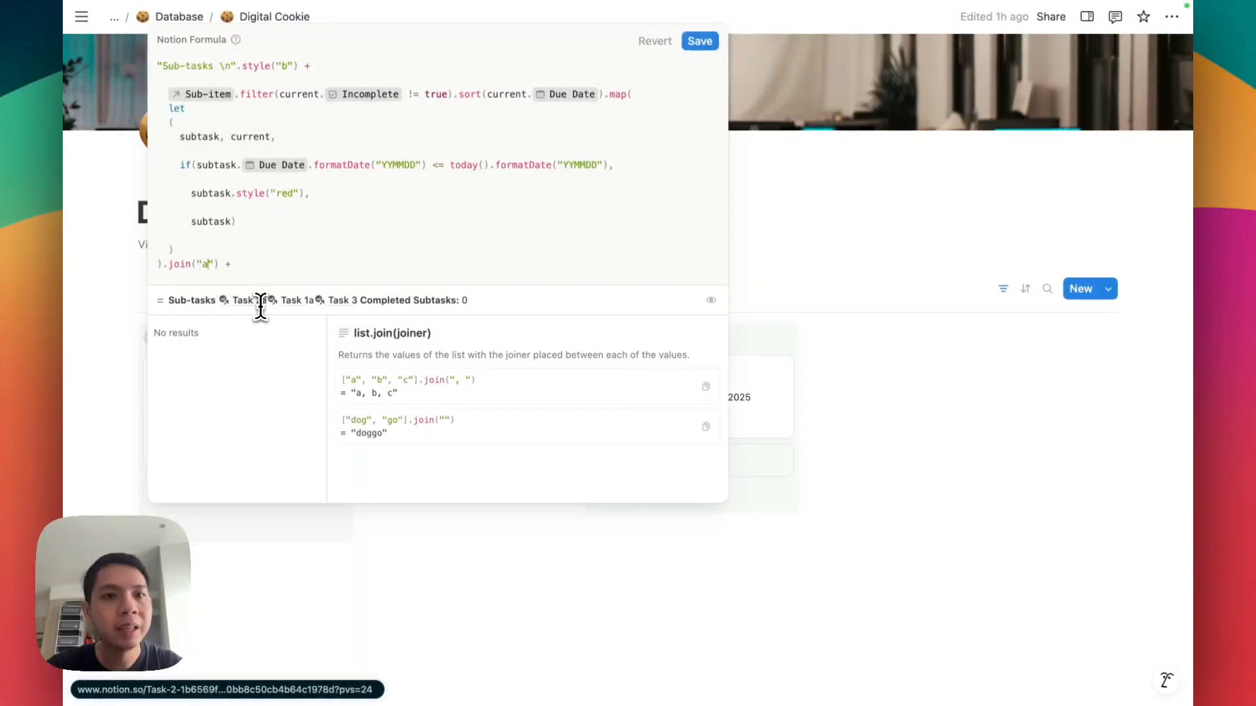
Restore the join call's separator to "\n" and save the formula.
{"action": "key", "text": "BackSpace"}
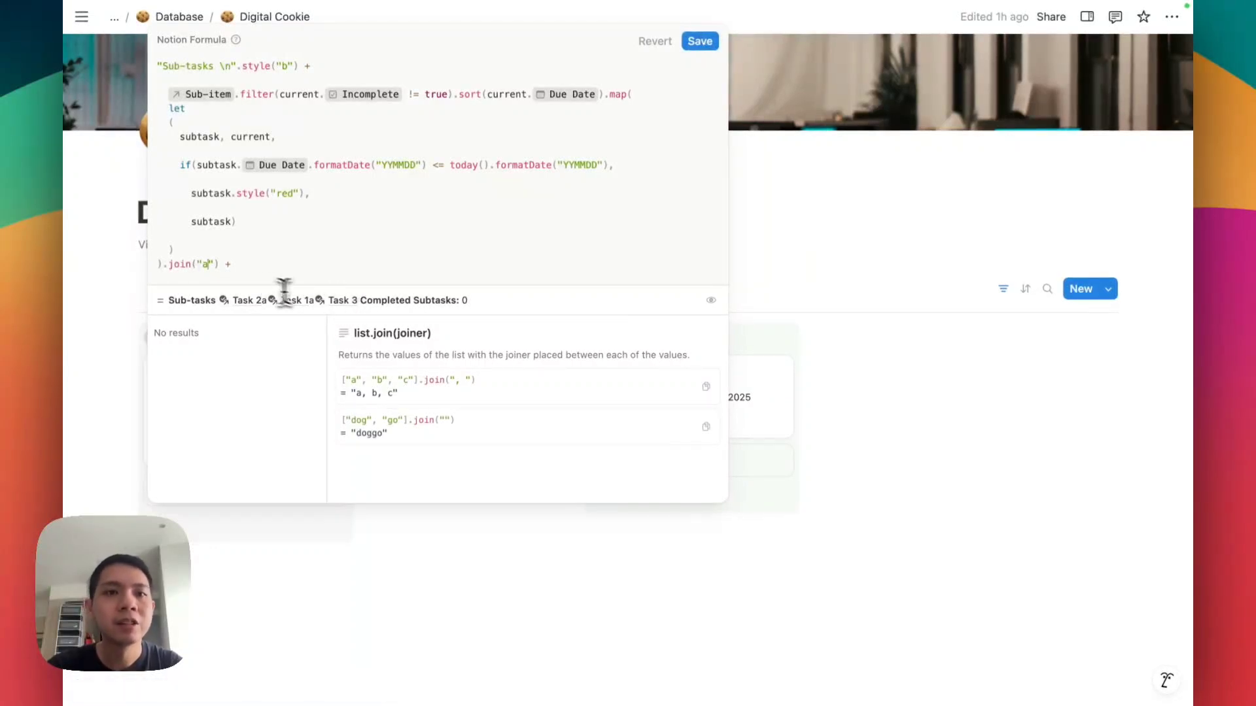
{"action": "type", "text": "\b"}
{"action": "key", "text": "BackSpace"}
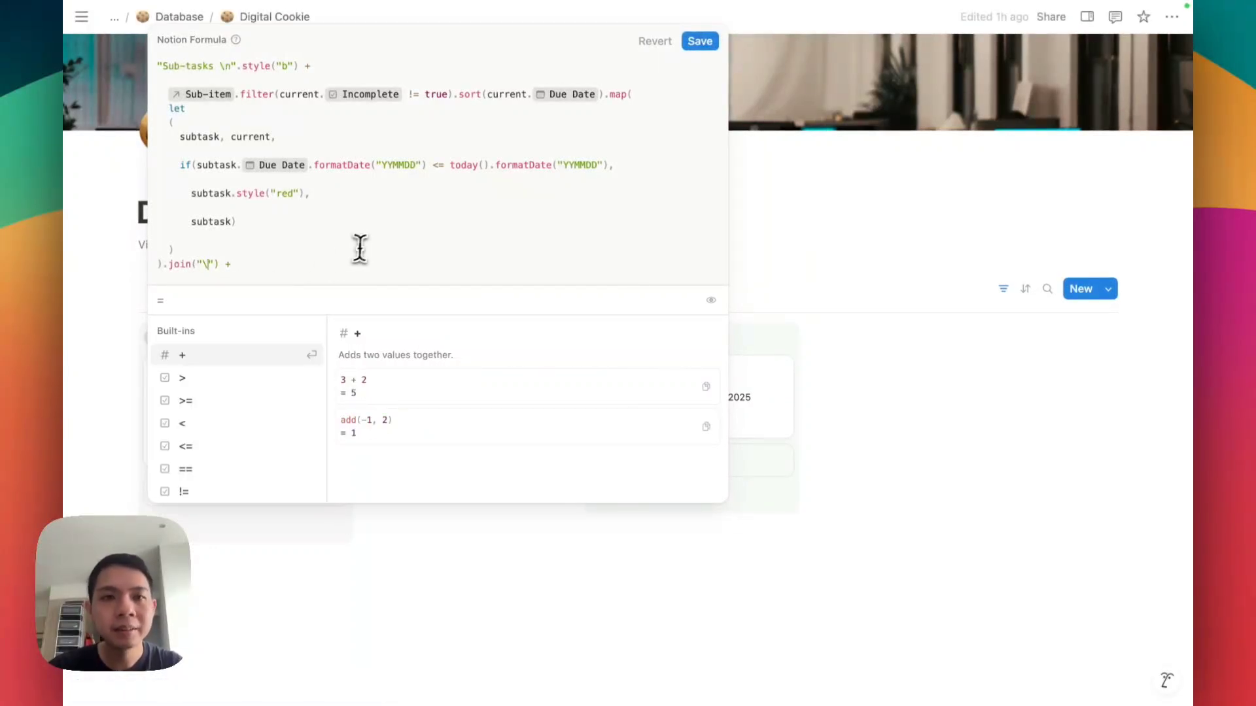
{"action": "type", "text": "n"}
{"action": "left_click", "coordinate": [700, 41]}
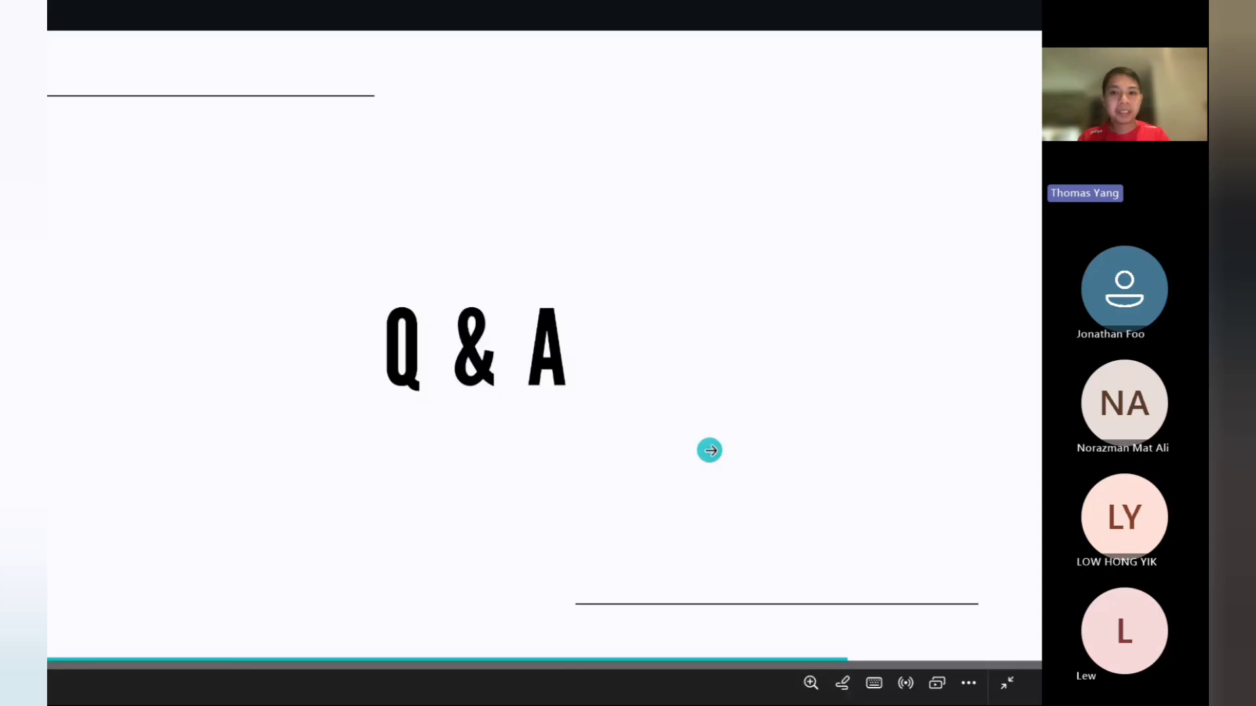
{"action": "left_click", "coordinate": [709, 450]}
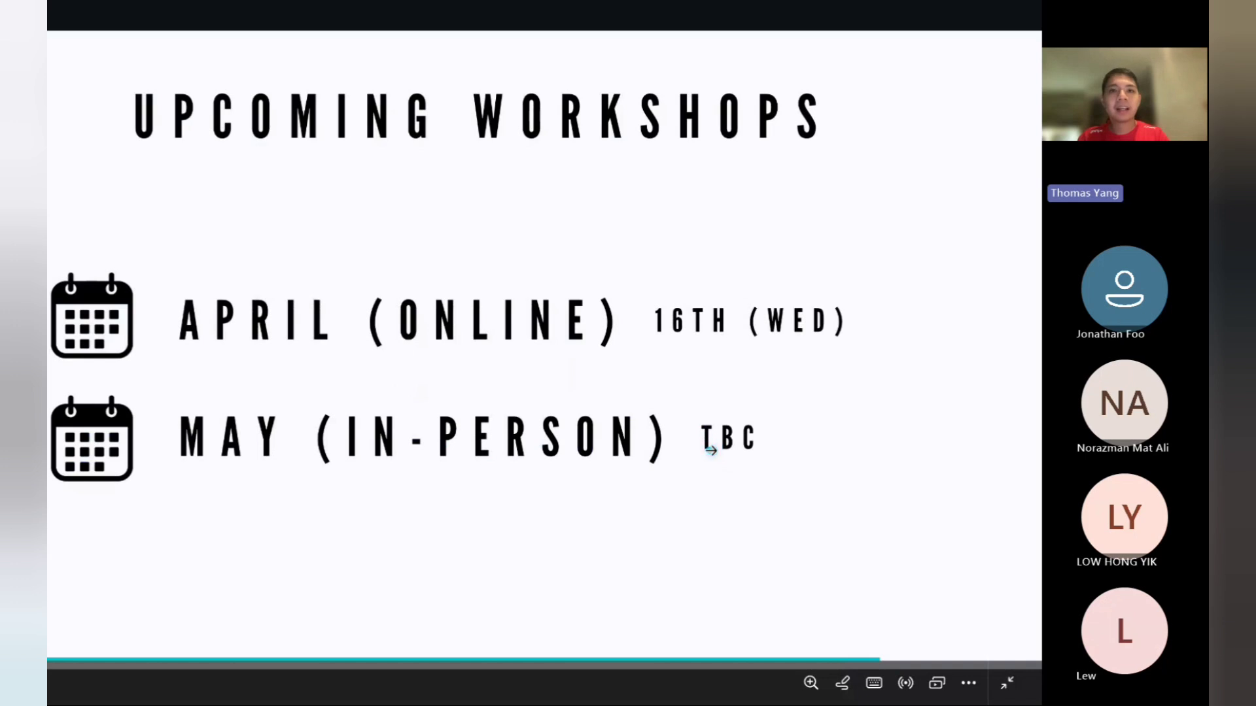